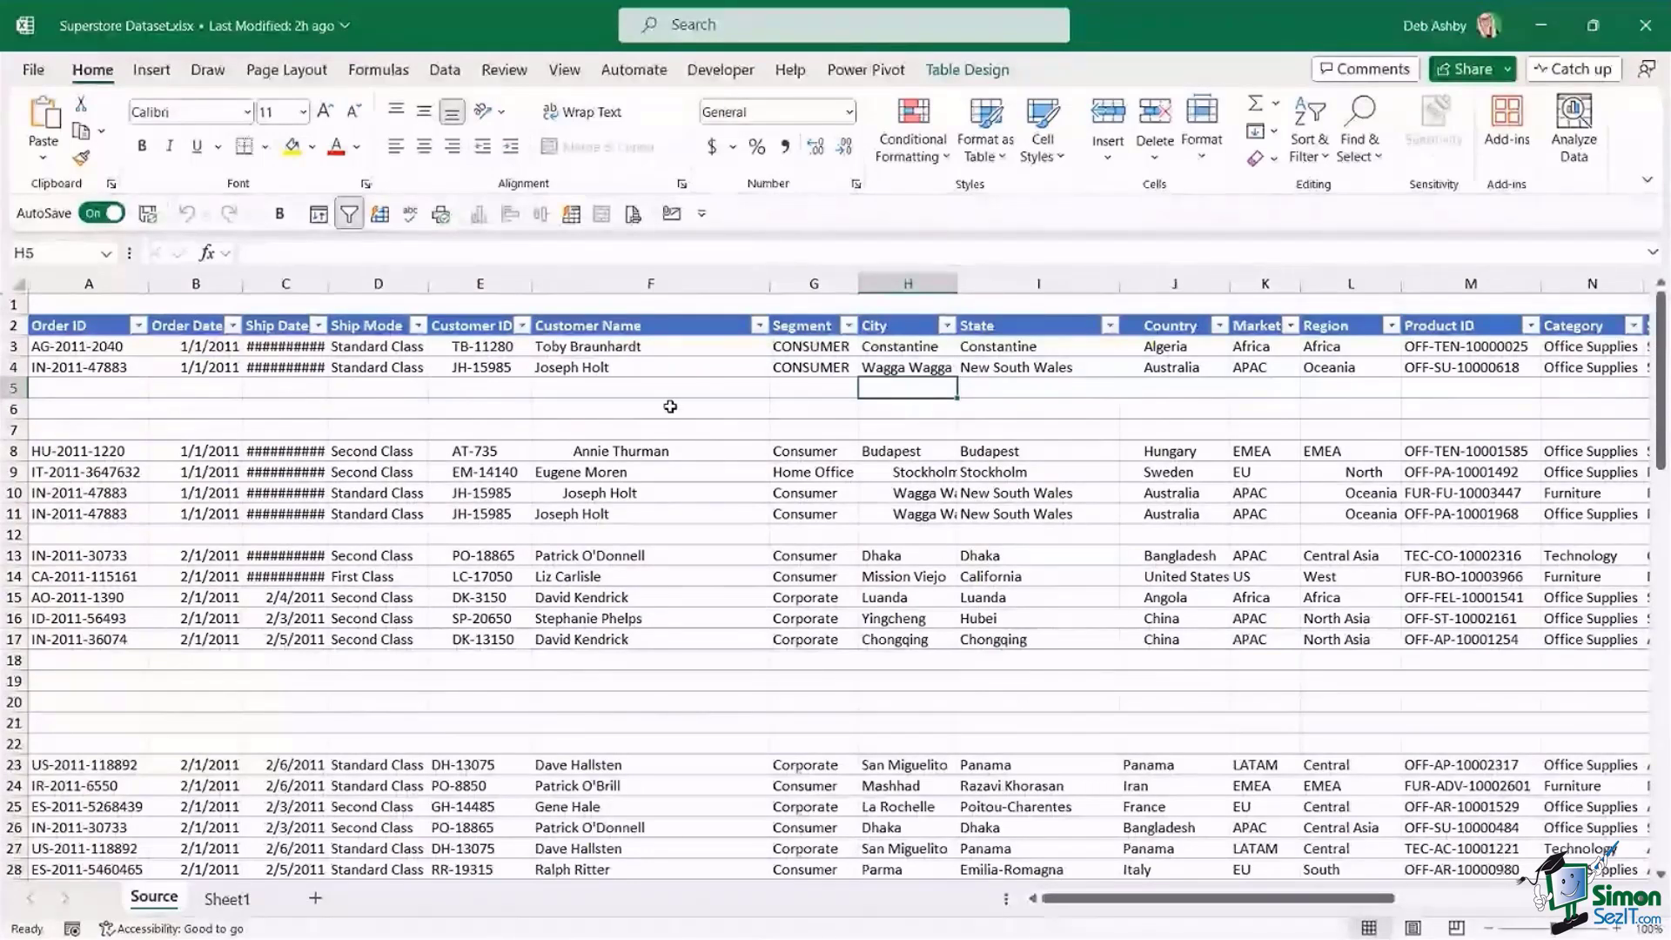
# - Examine the order table on the Source sheet for blank rows, checking rows 5 to 7 and 18 to 22
pyautogui.press('Left')
pyautogui.press('Left')
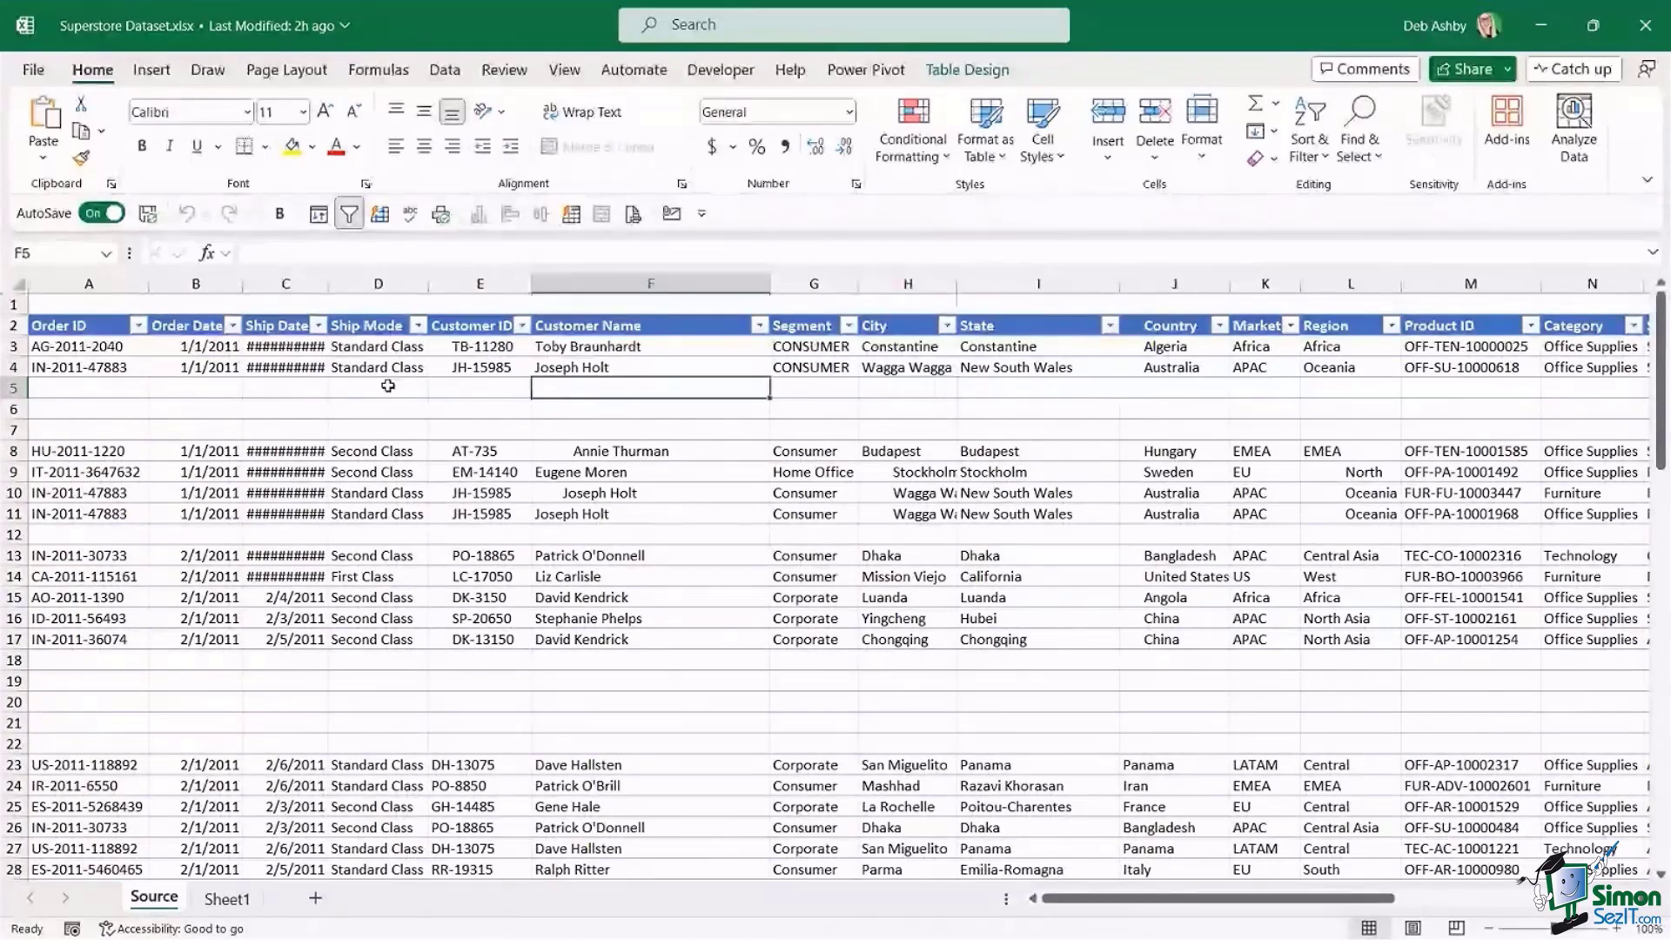
pyautogui.click(338, 397)
pyautogui.click(365, 409)
pyautogui.click(366, 430)
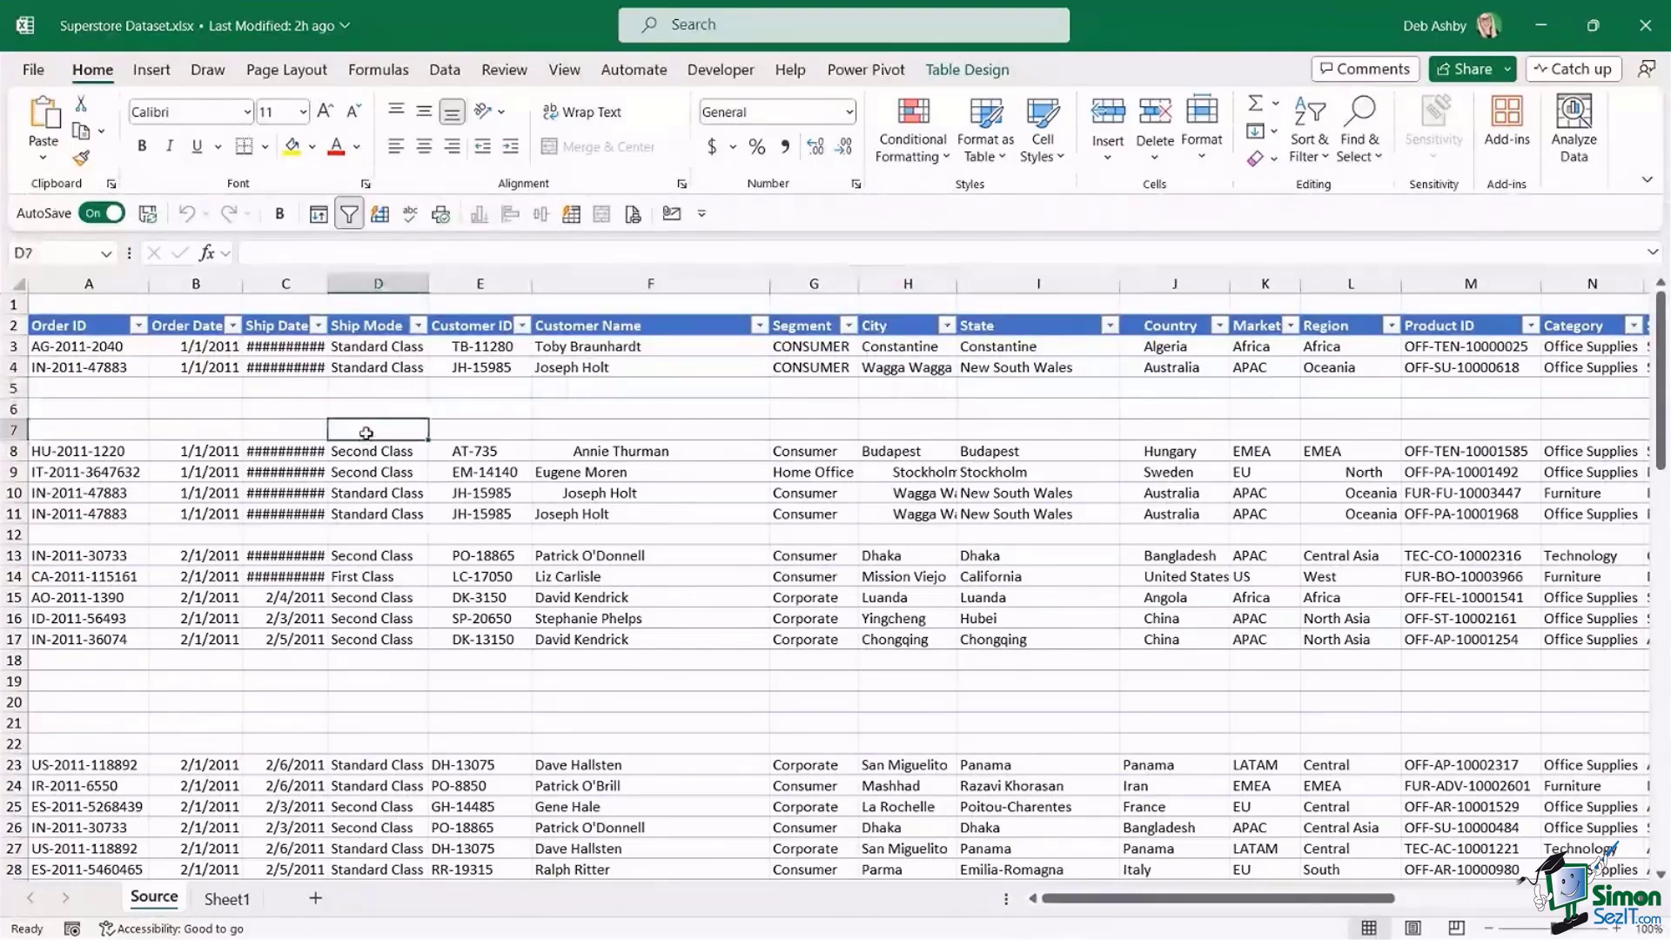
pyautogui.press('Right')
pyautogui.press('Right')
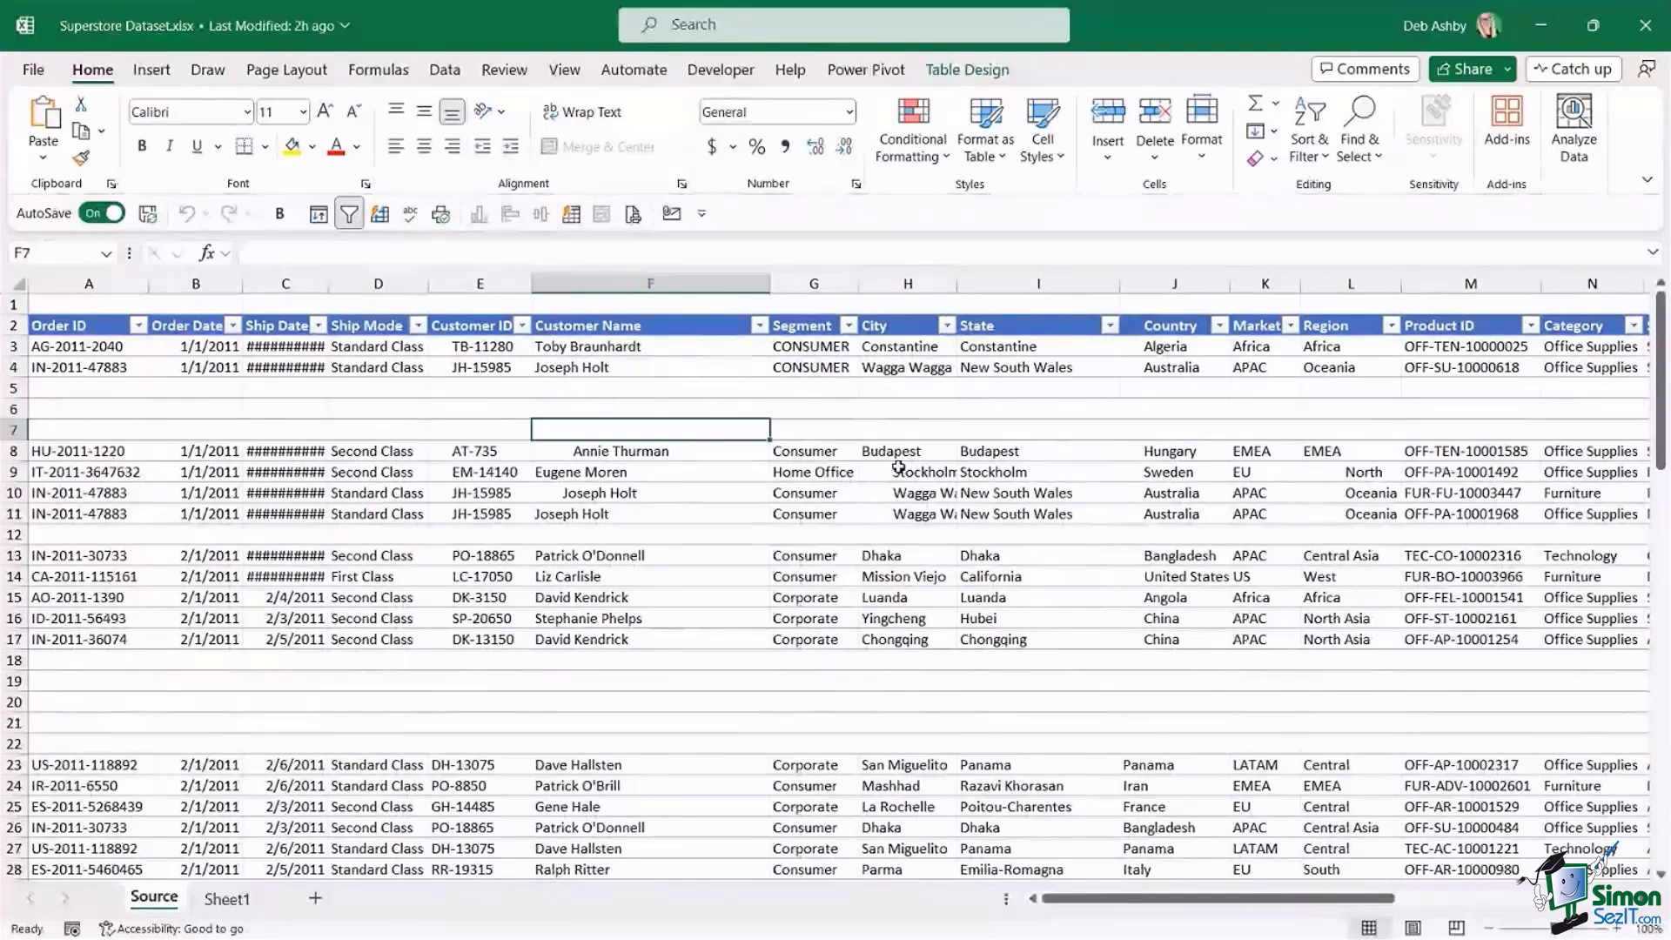
pyautogui.press('F2')
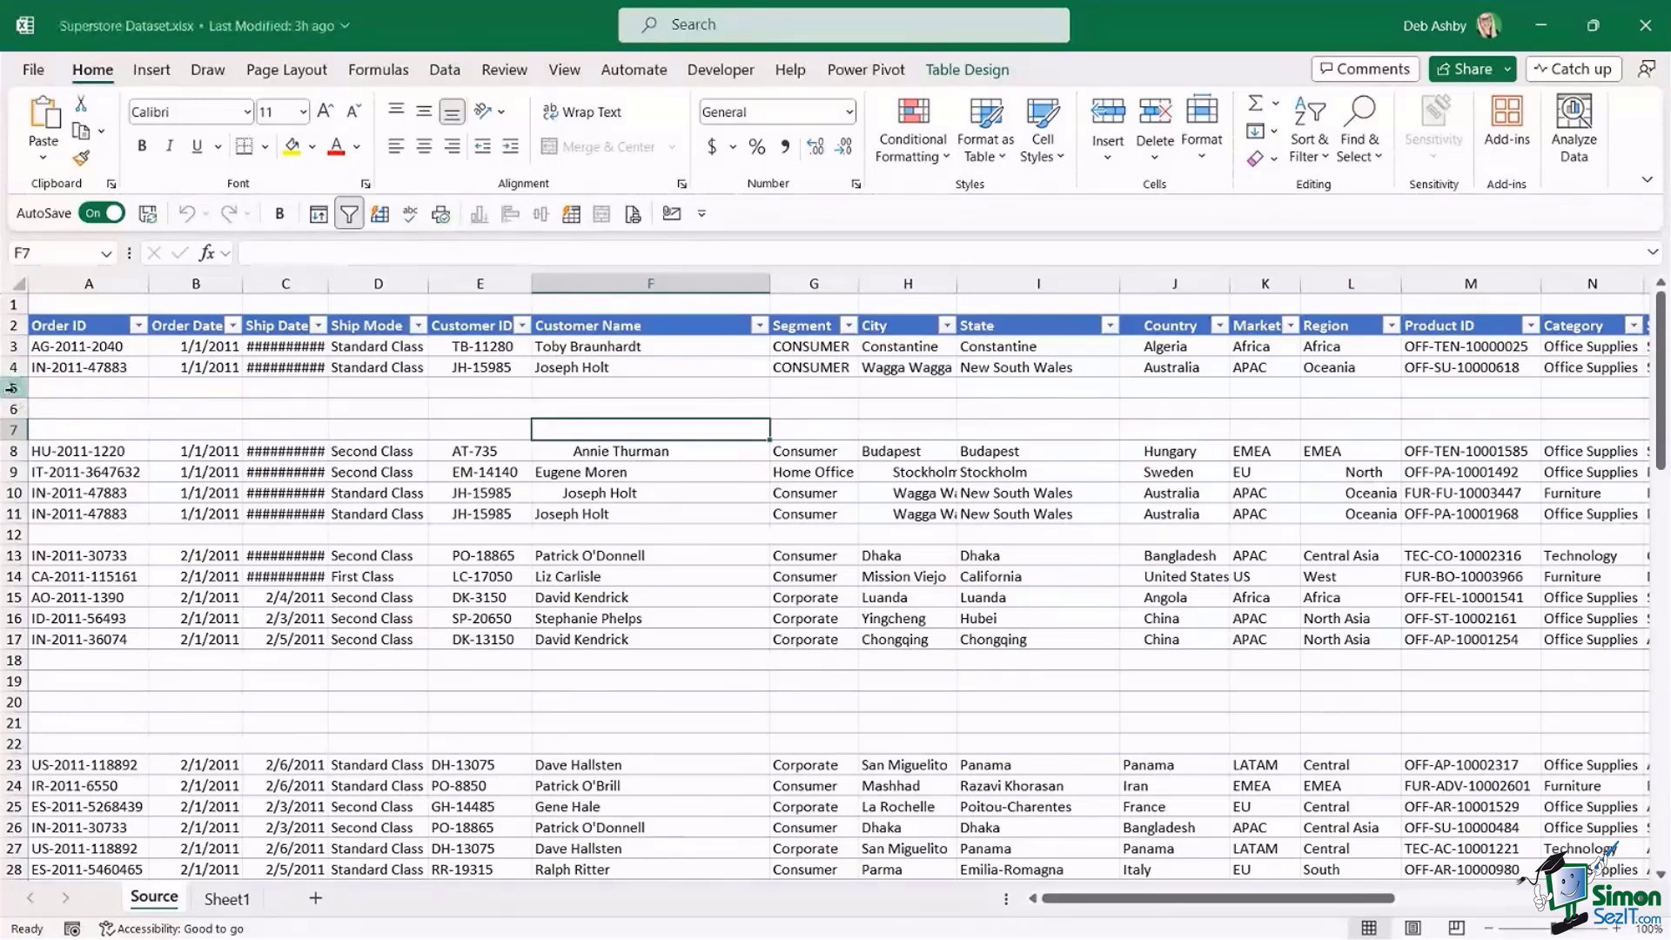
pyautogui.moveTo(12, 388); pyautogui.dragTo(9, 427)
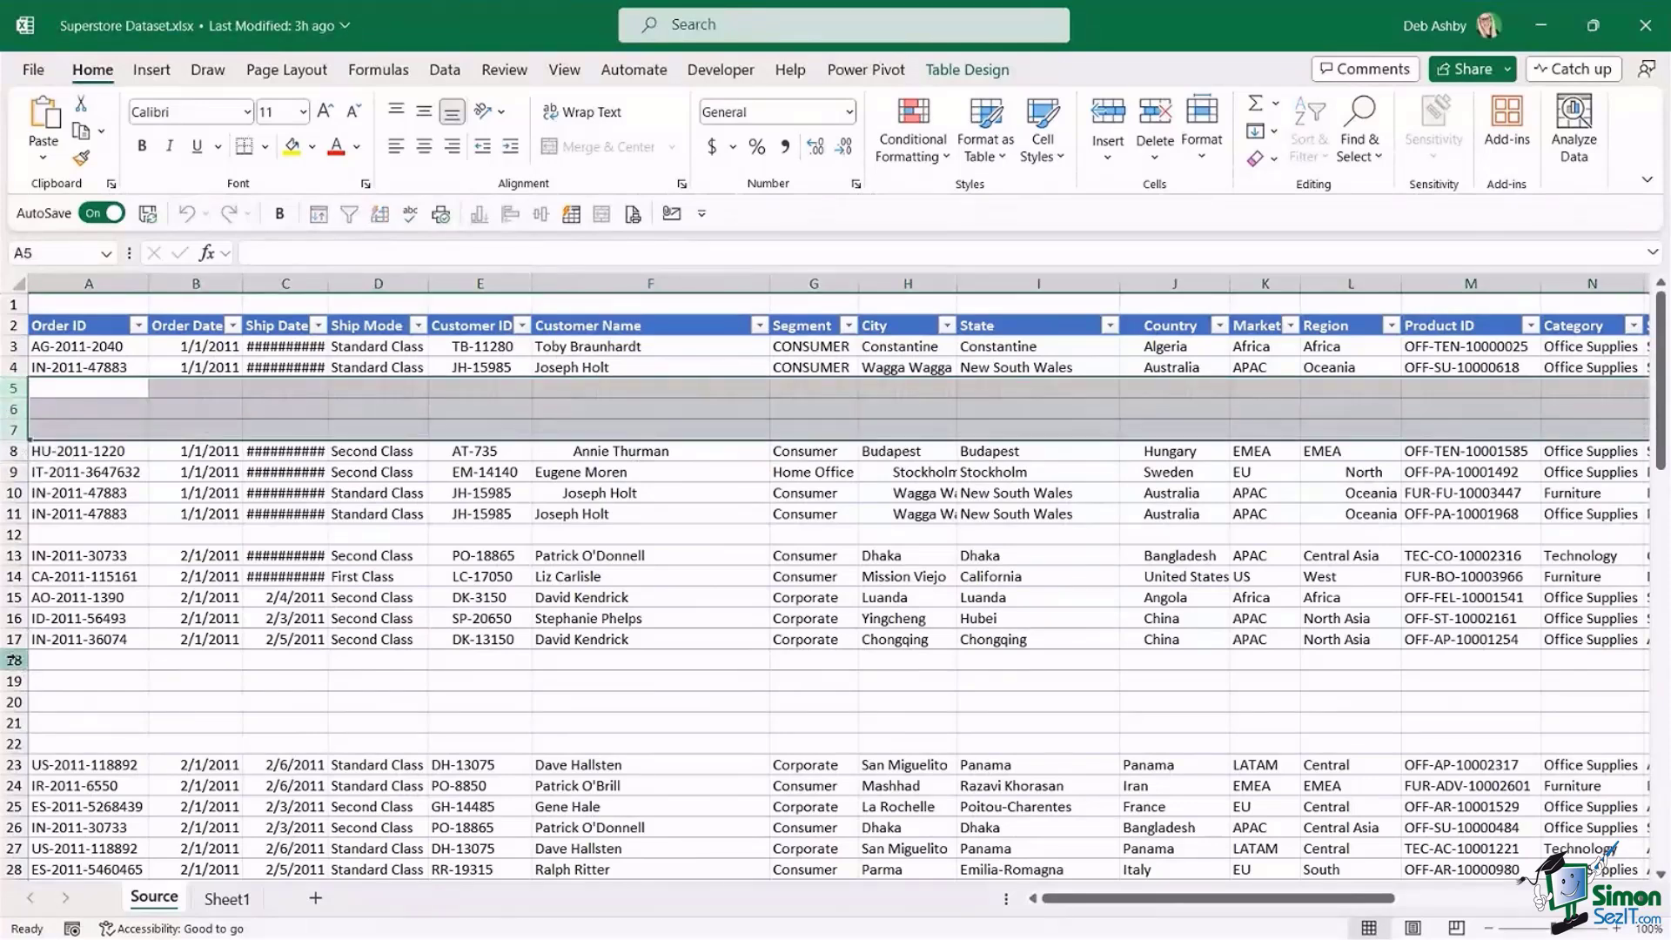
pyautogui.moveTo(13, 660); pyautogui.dragTo(13, 744)
pyautogui.click(751, 517)
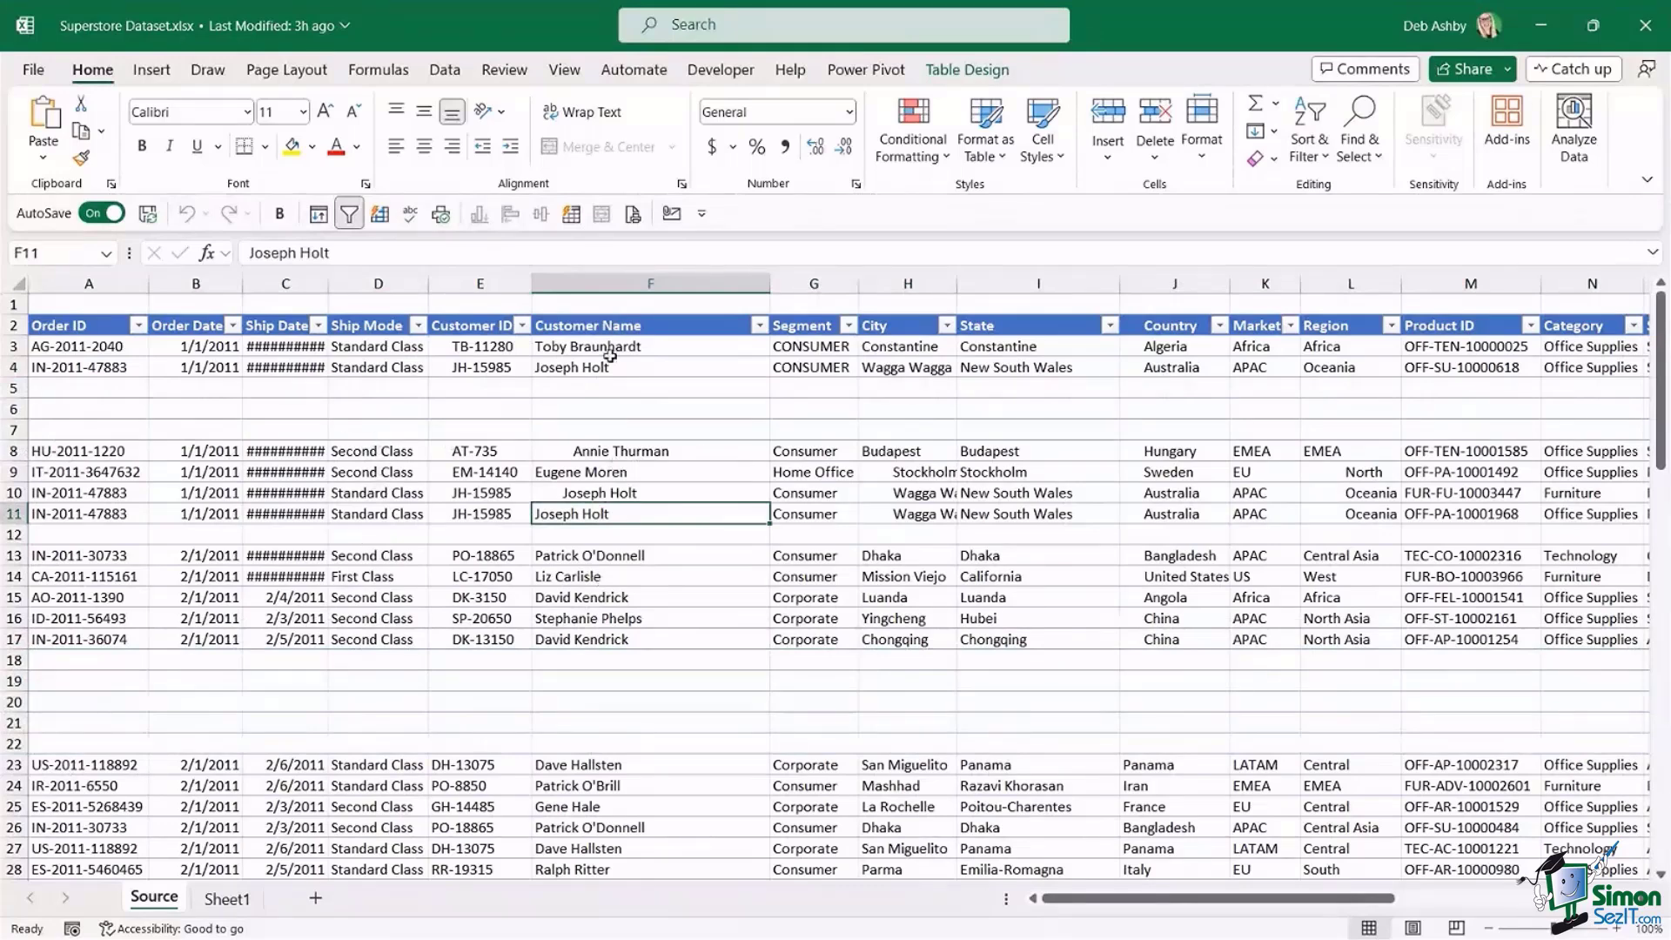
# - Examine the Customer Name column for stray spacing and the Segment column for inconsistent capitalisation
pyautogui.click(603, 287)
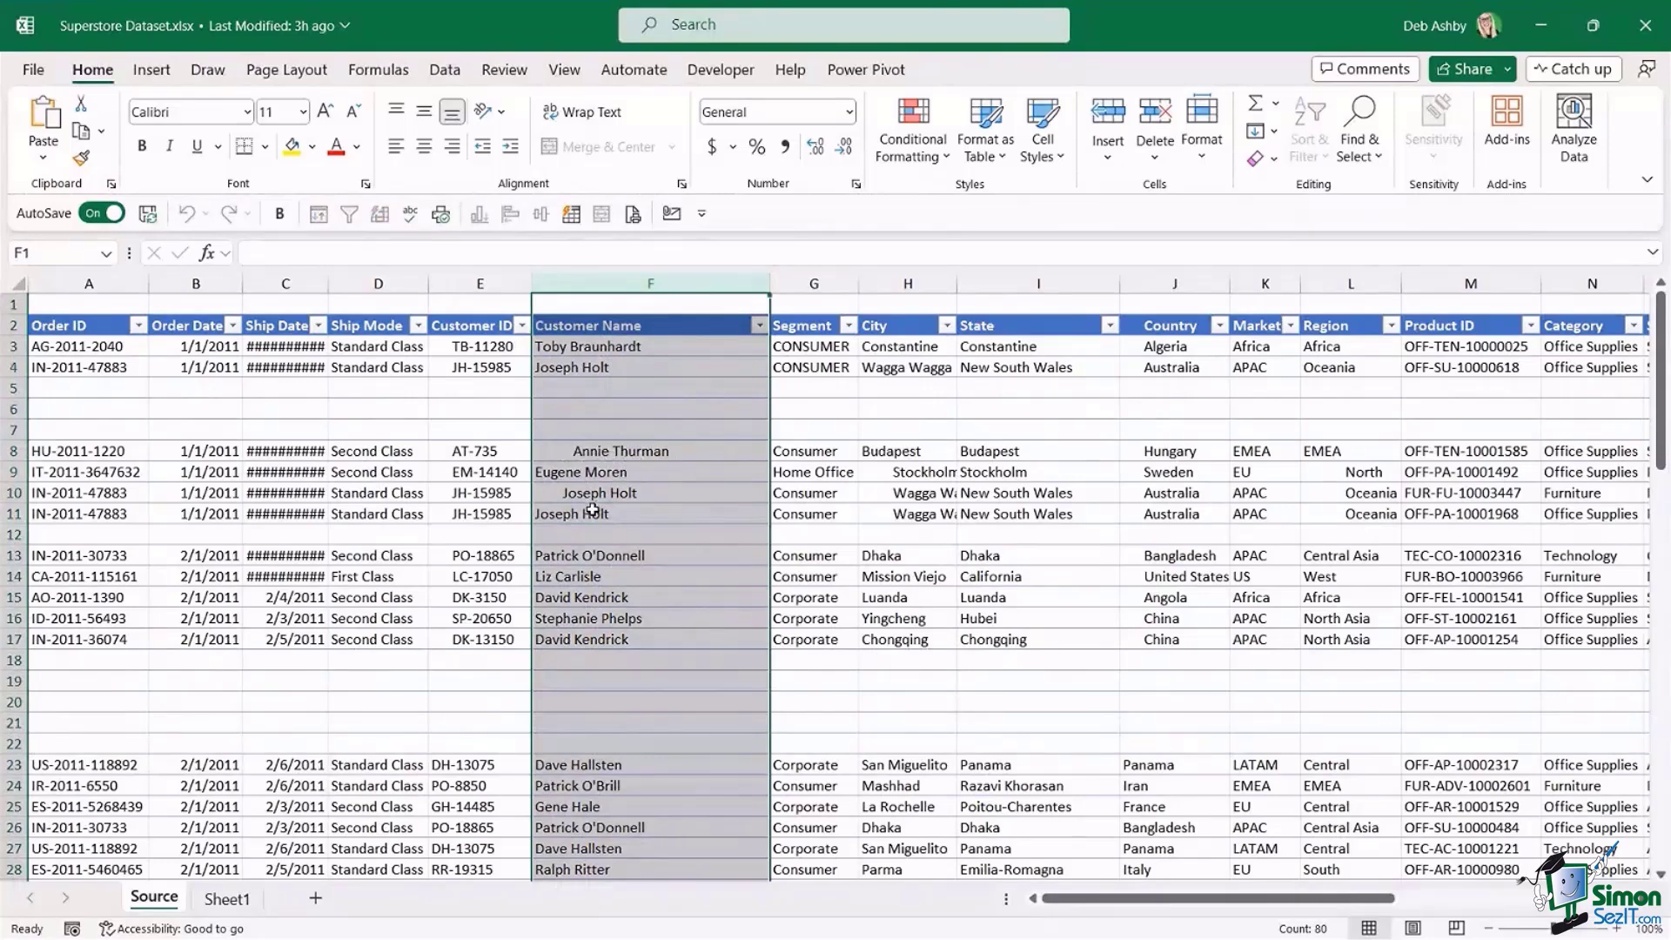
pyautogui.click(796, 470)
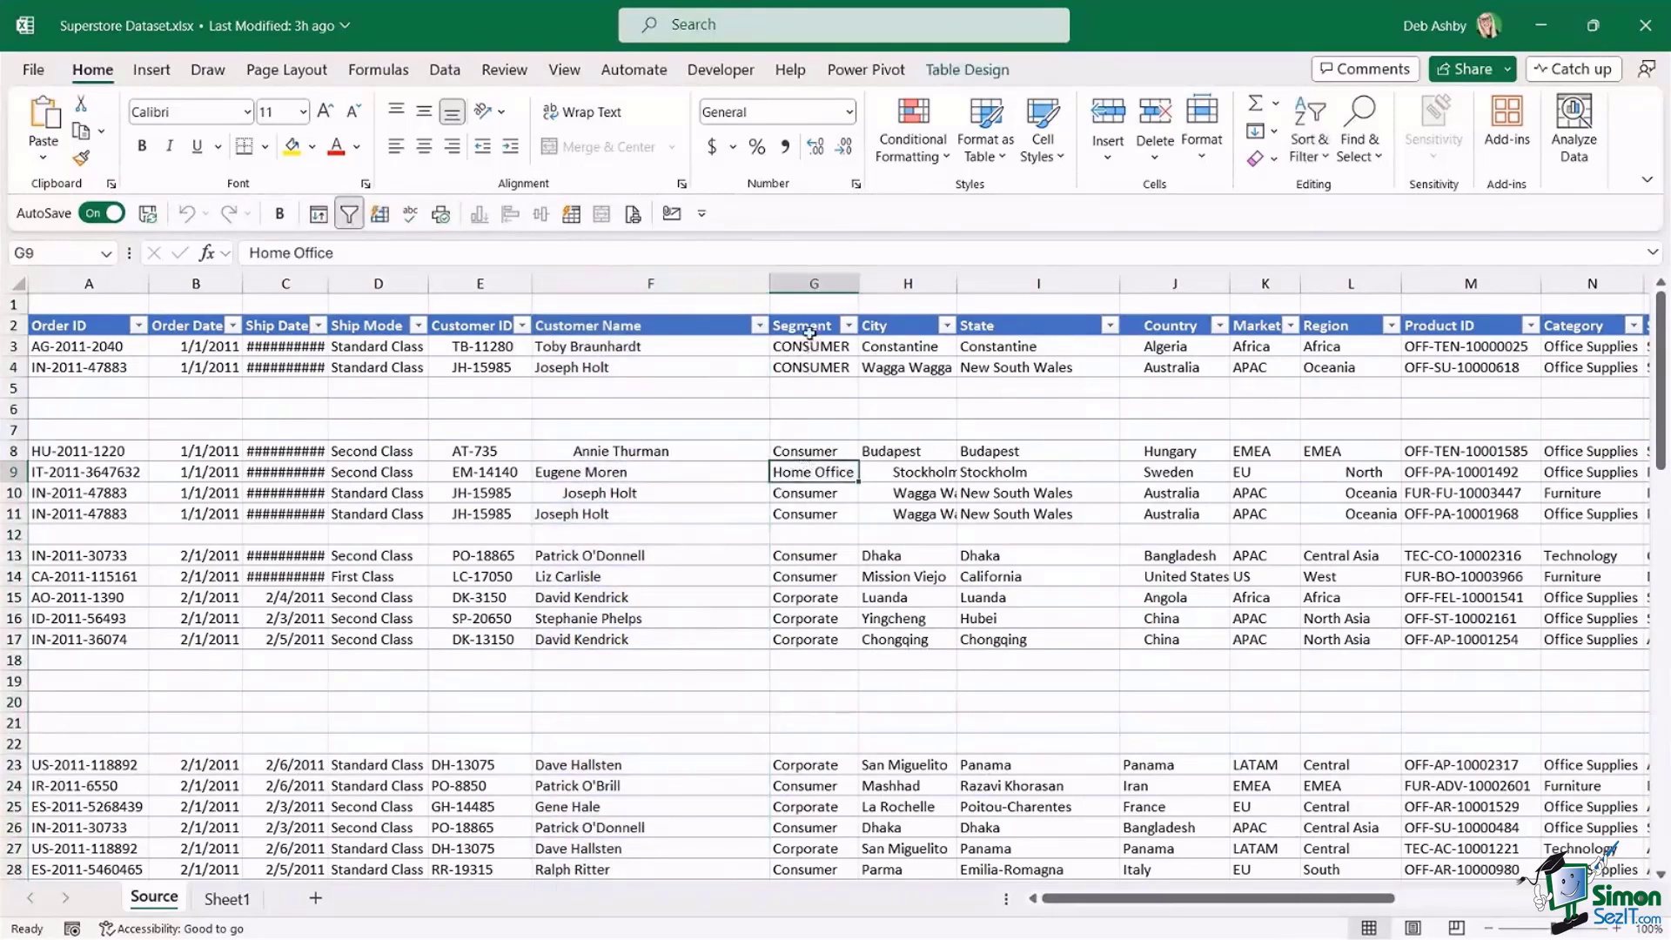
pyautogui.click(814, 284)
pyautogui.click(805, 367)
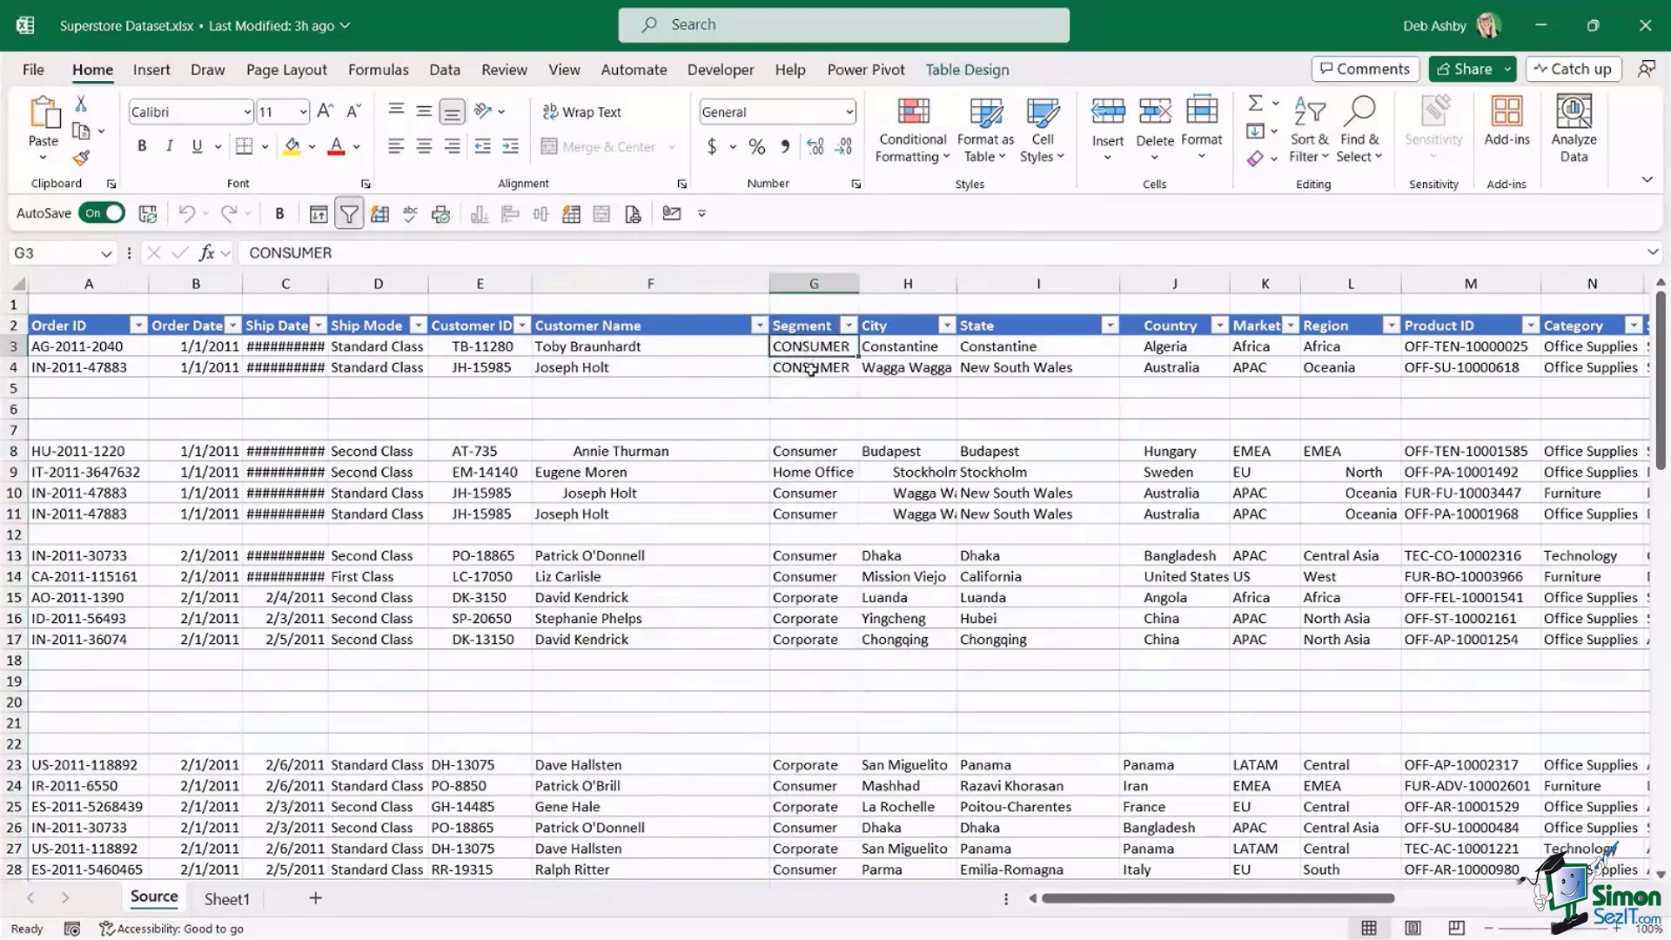
pyautogui.click(818, 283)
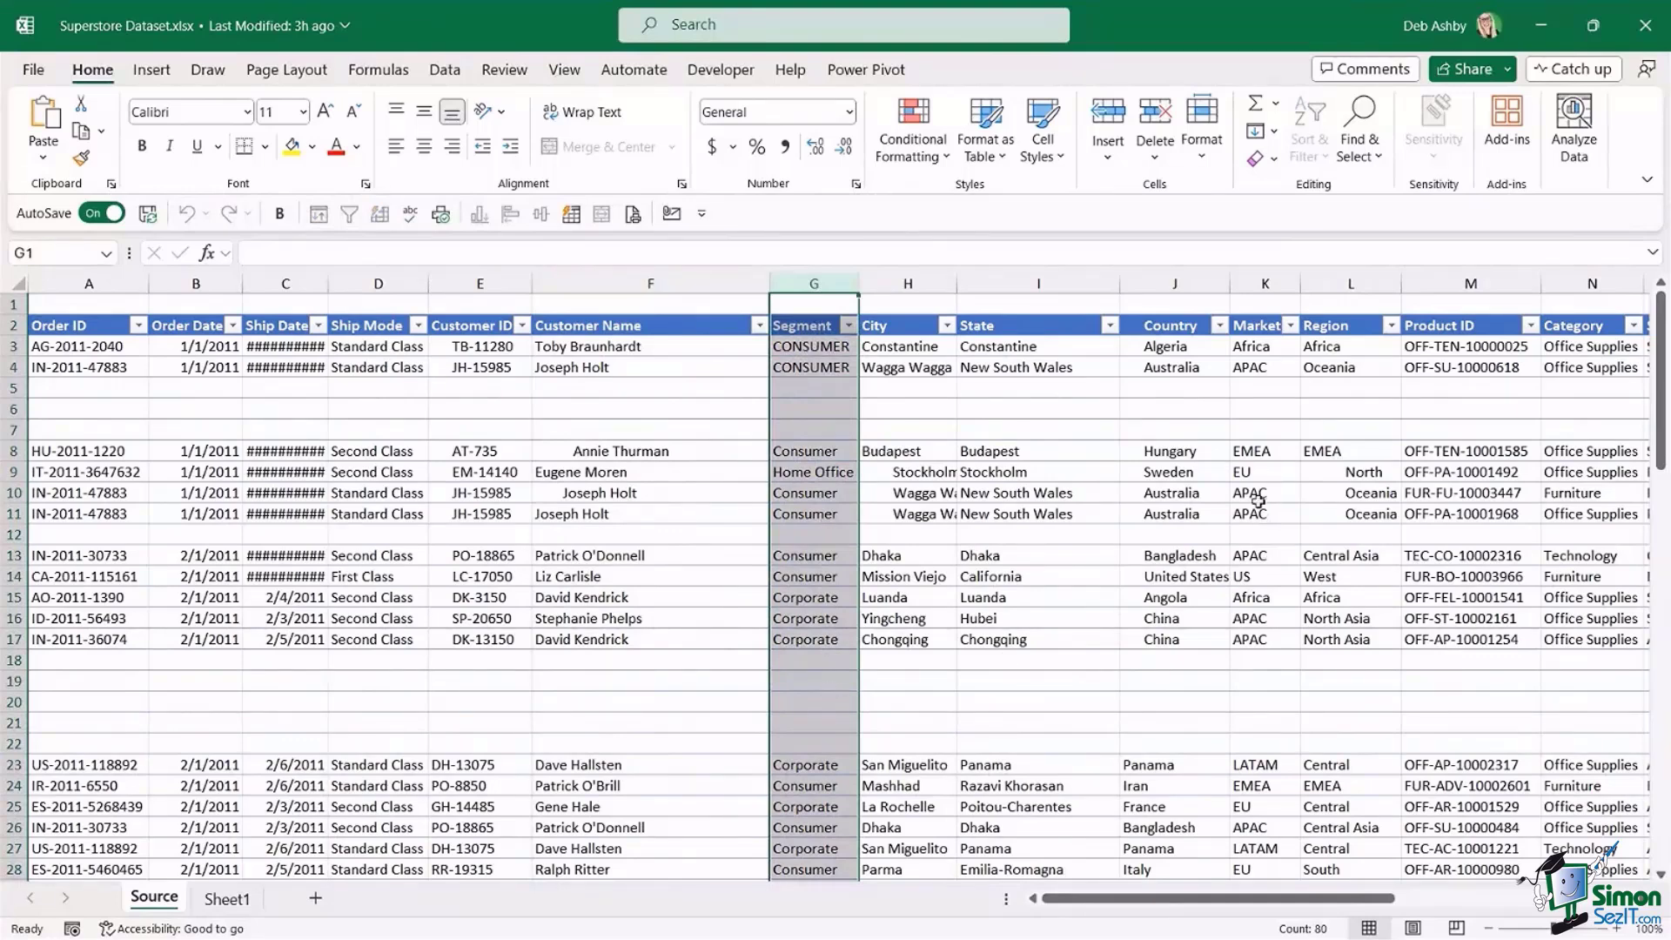
pyautogui.click(1168, 472)
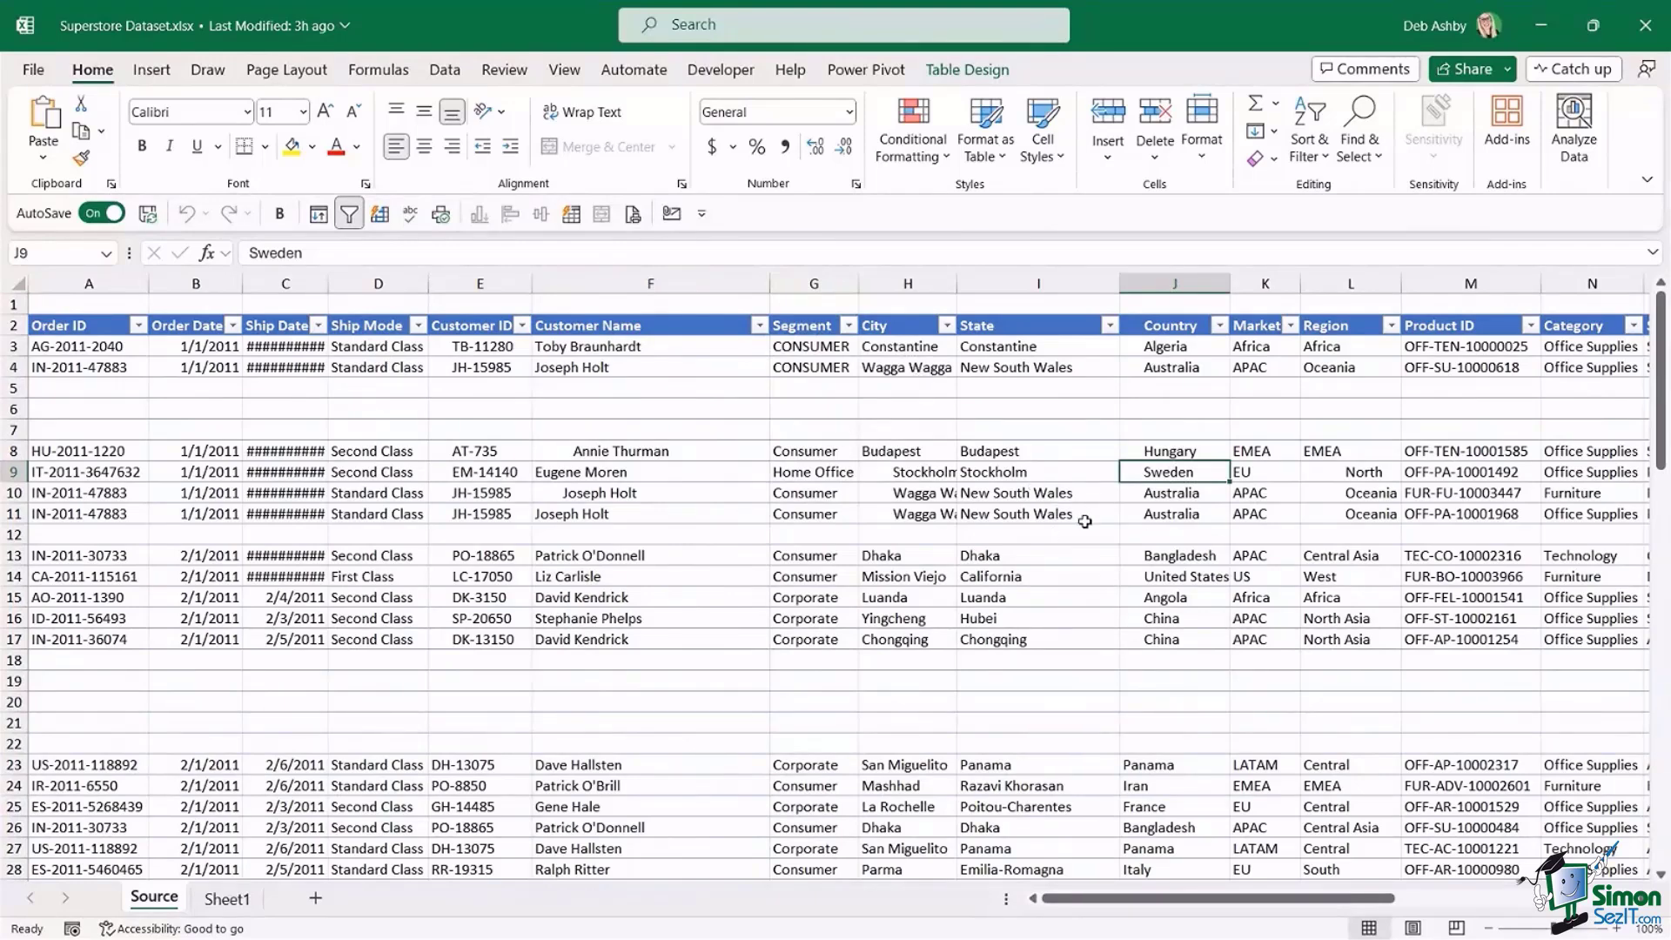
pyautogui.click(977, 481)
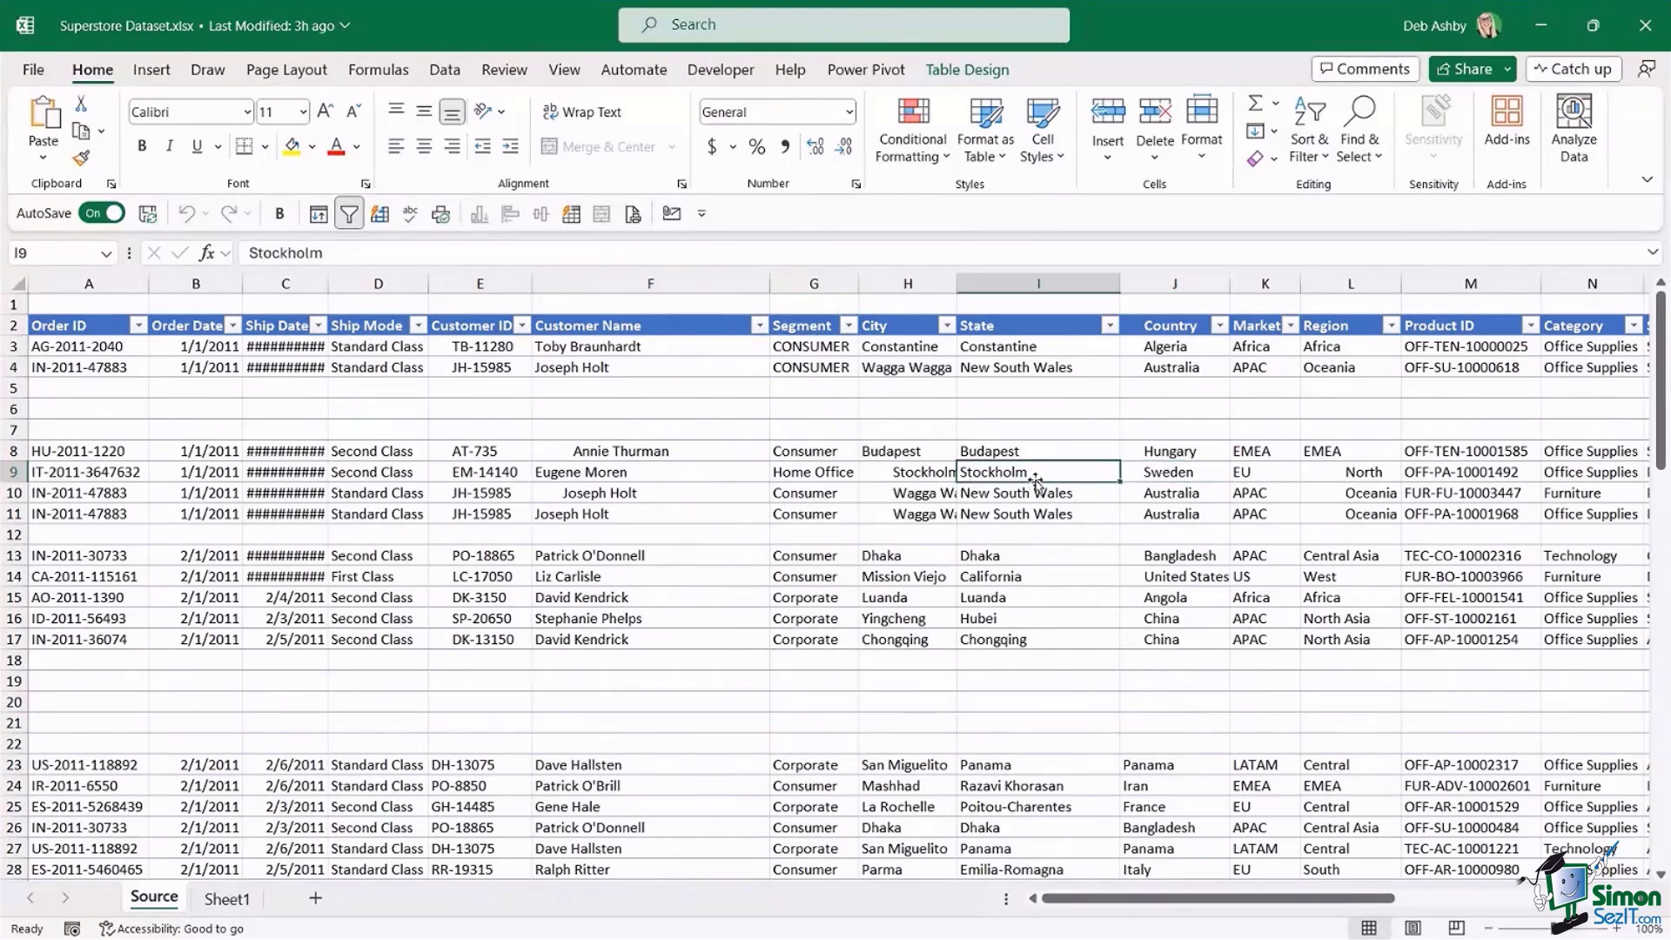
pyautogui.click(1032, 426)
pyautogui.click(1030, 409)
pyautogui.click(1027, 394)
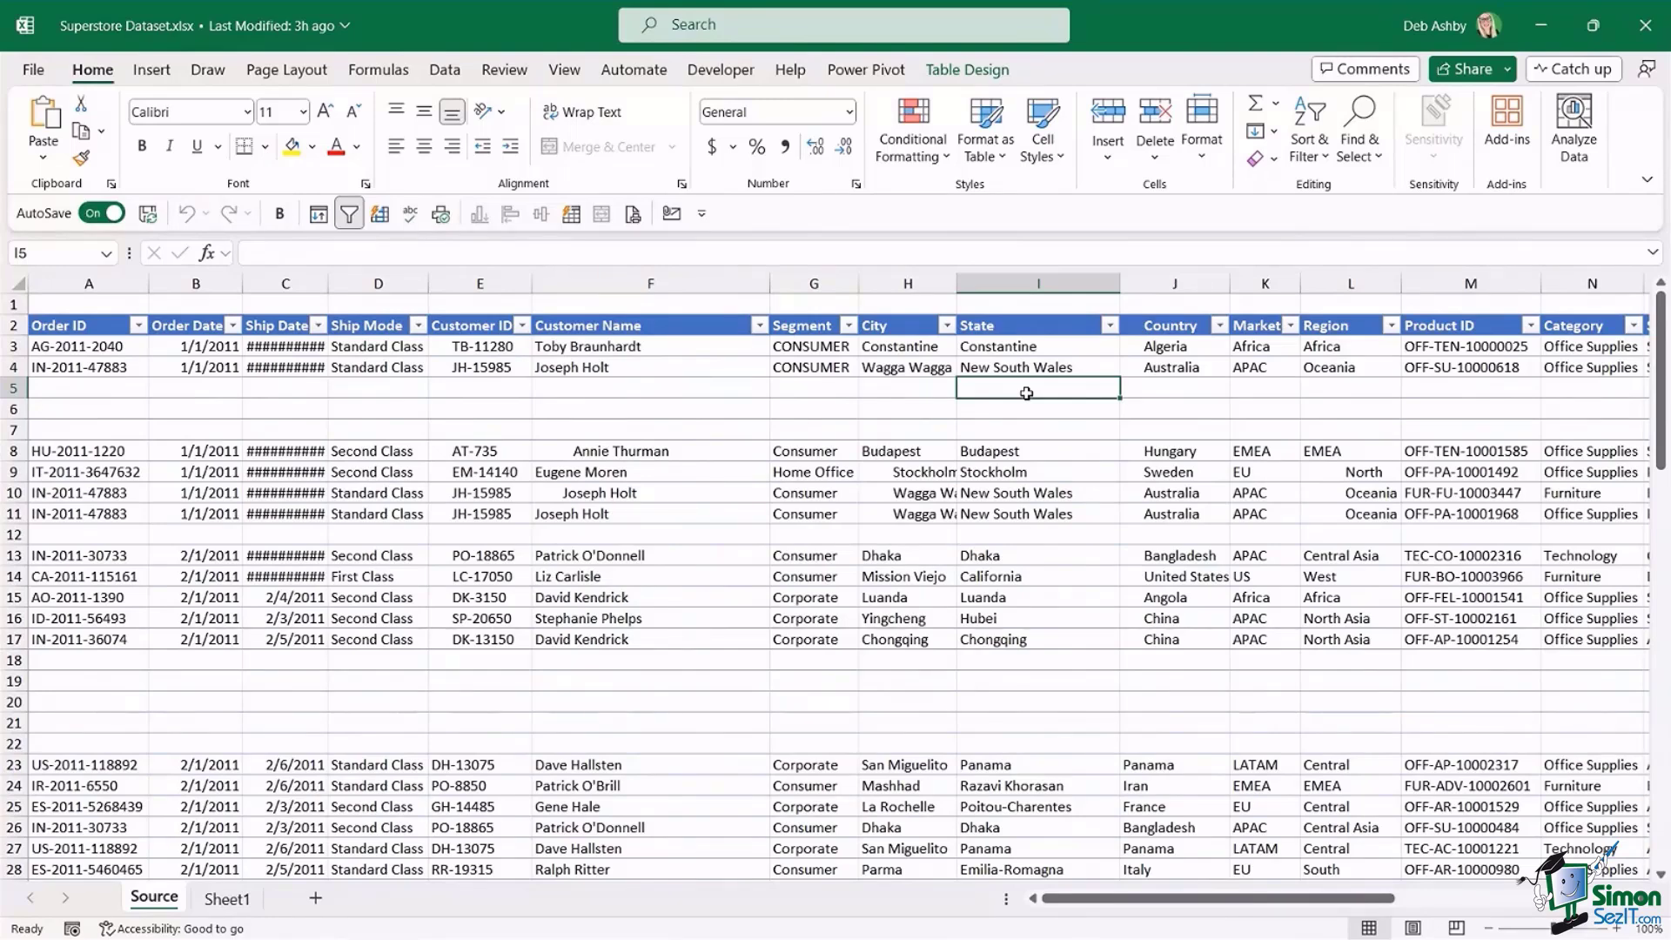
pyautogui.click(658, 392)
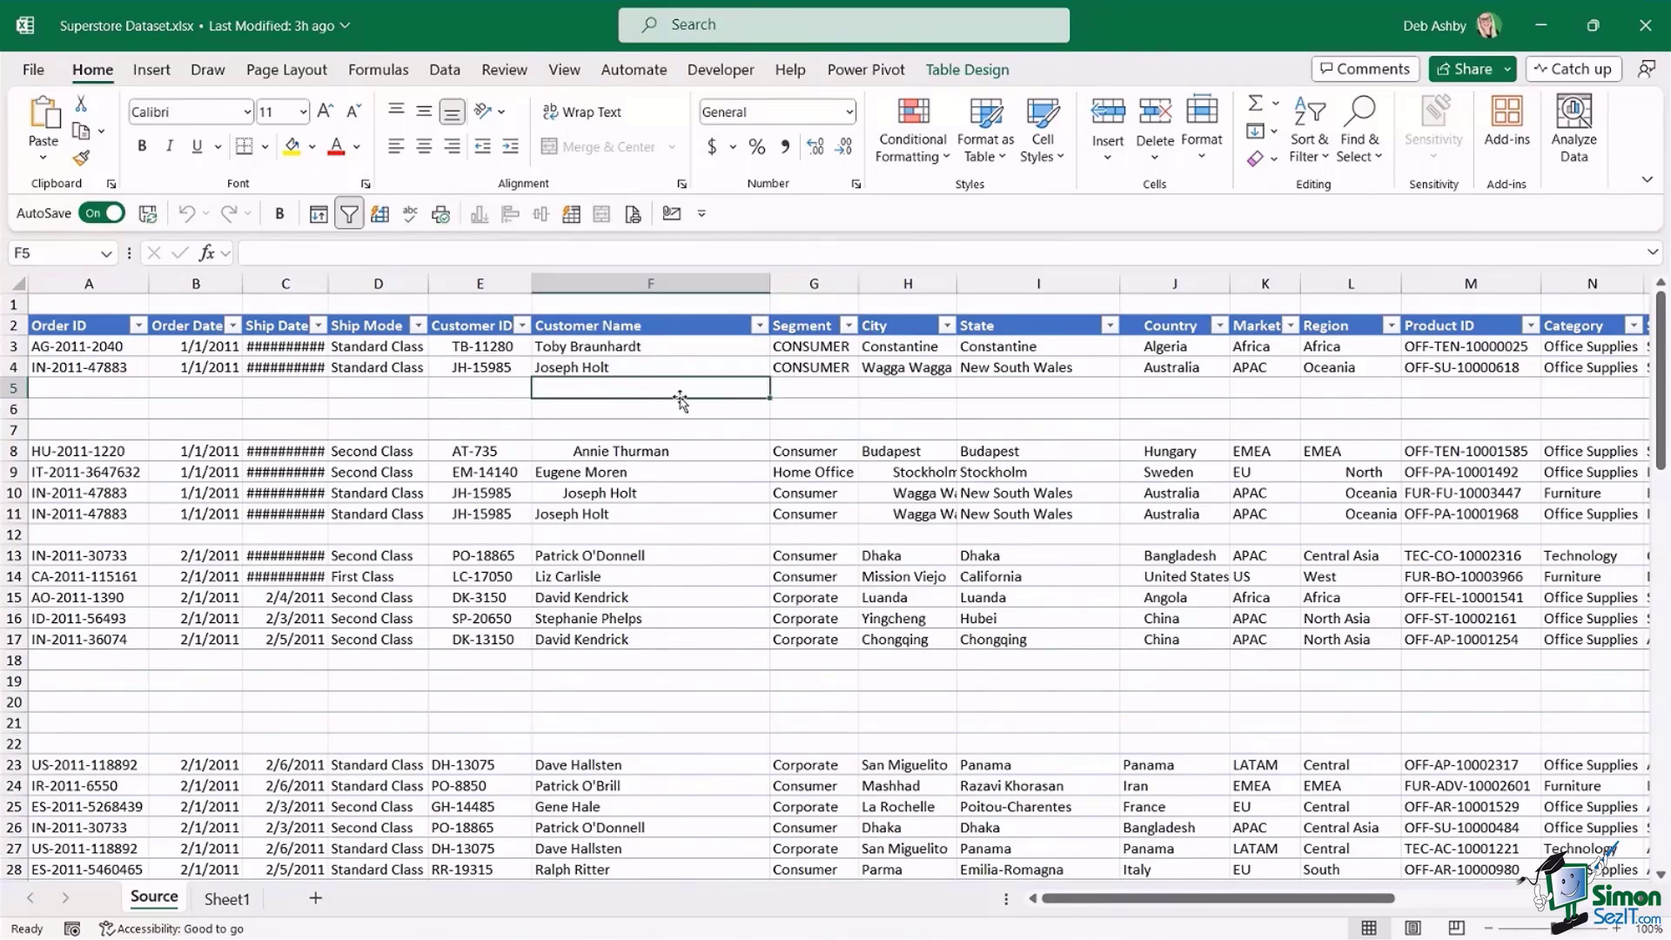
pyautogui.click(876, 281)
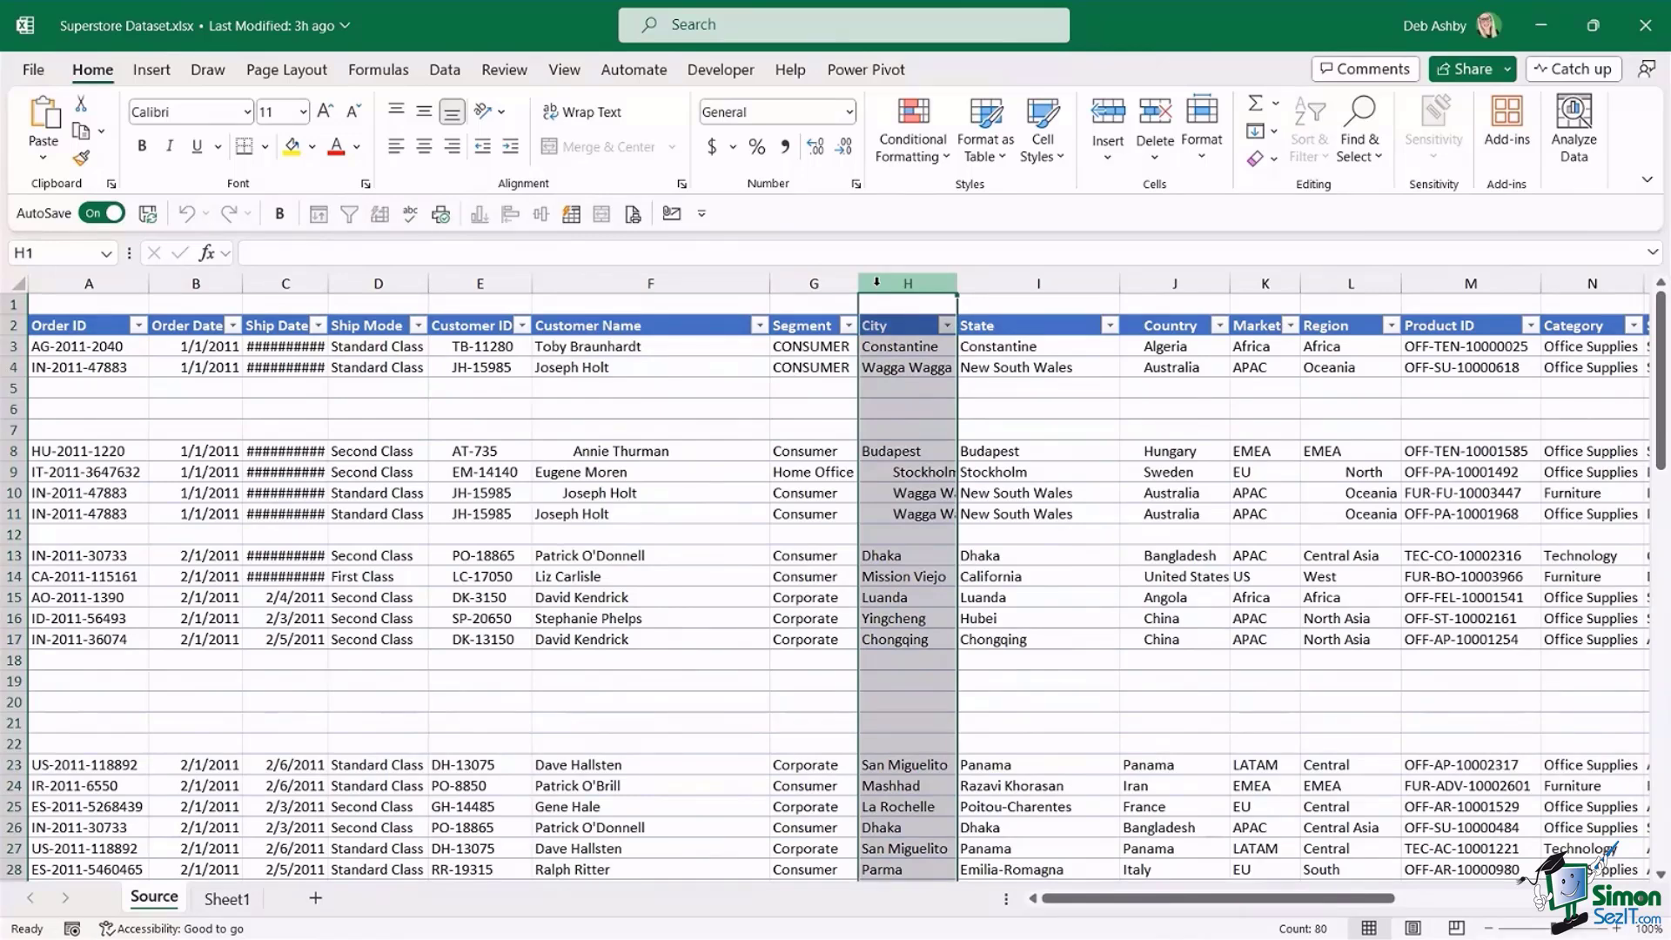
pyautogui.click(818, 366)
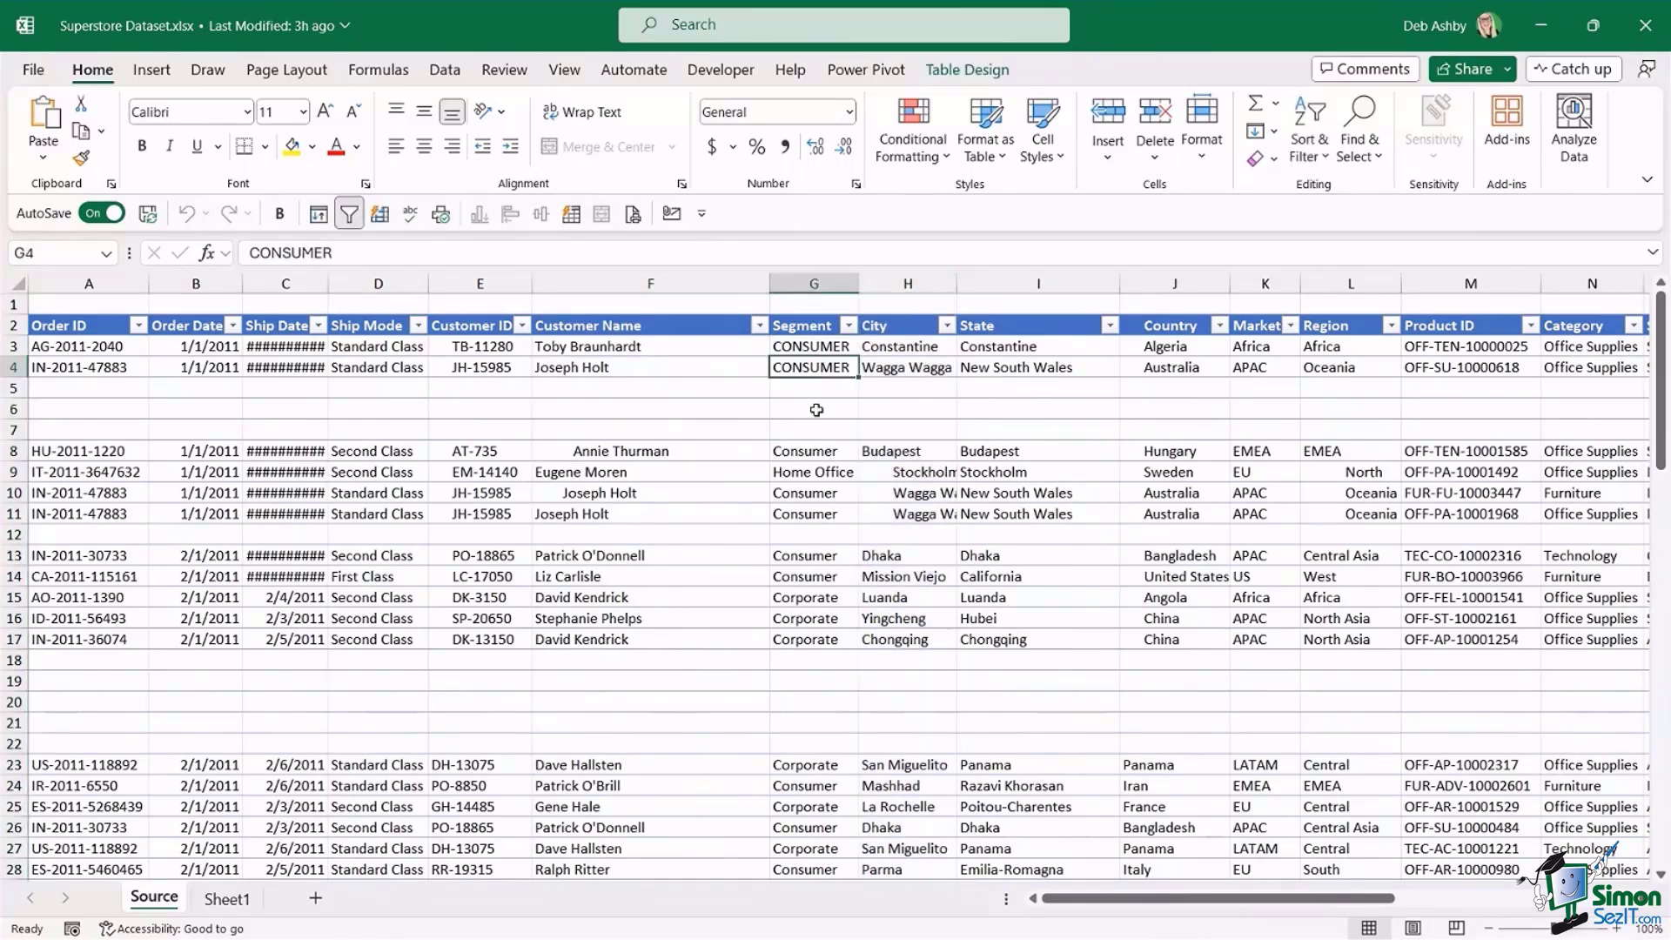
pyautogui.click(816, 410)
pyautogui.click(825, 450)
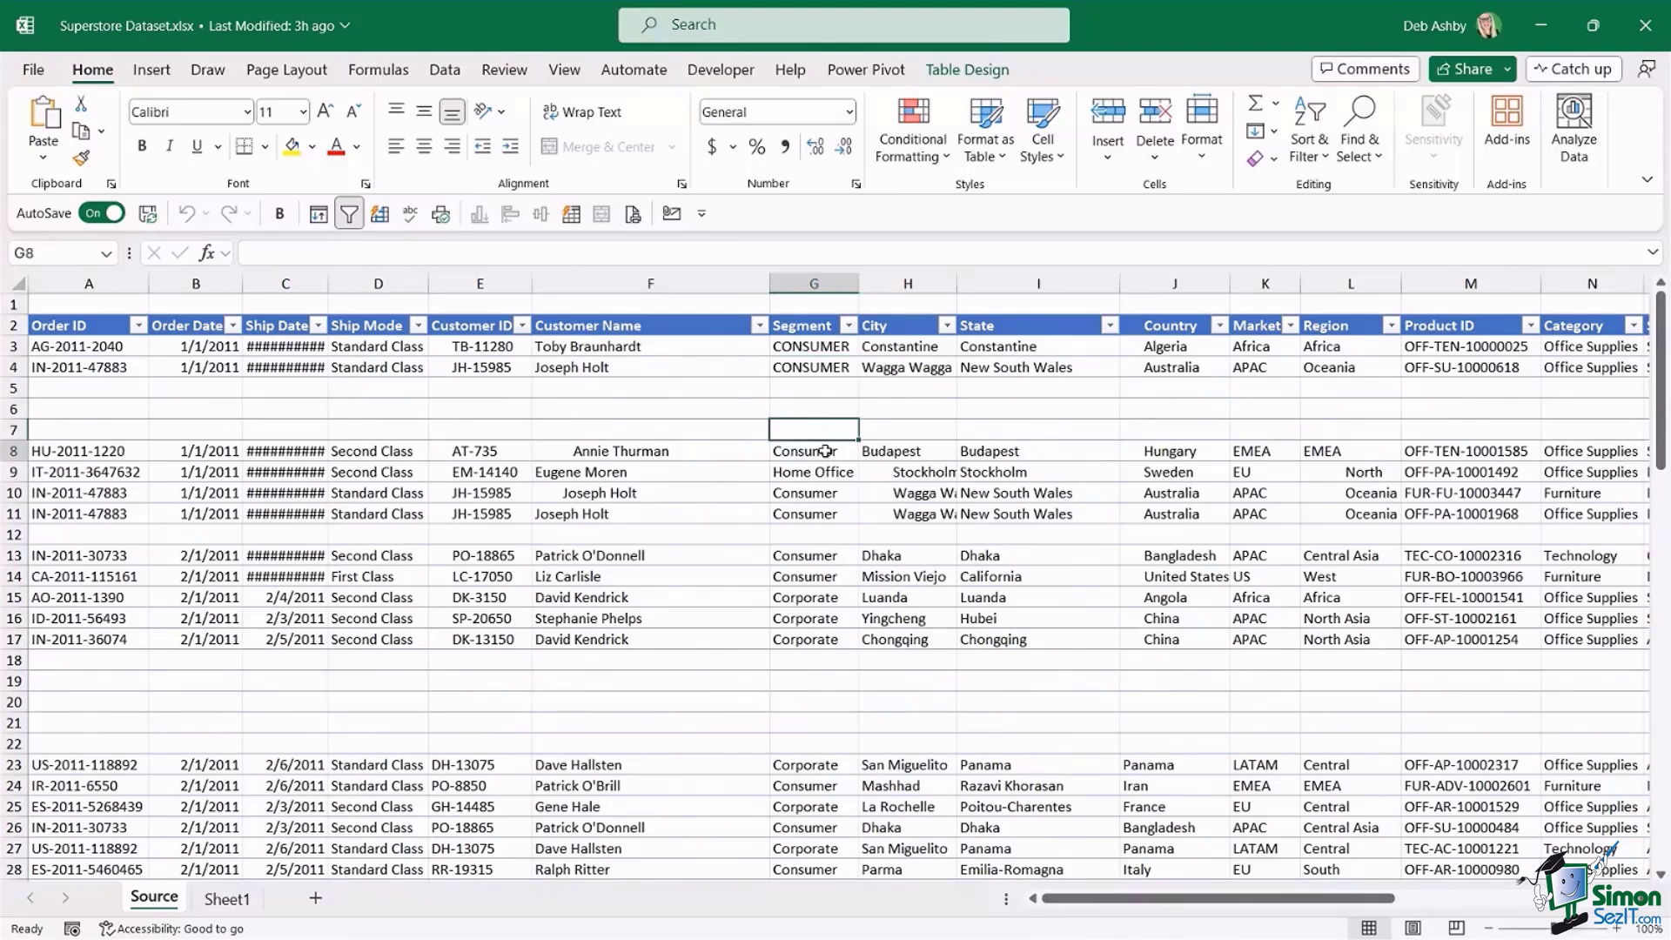
pyautogui.click(835, 389)
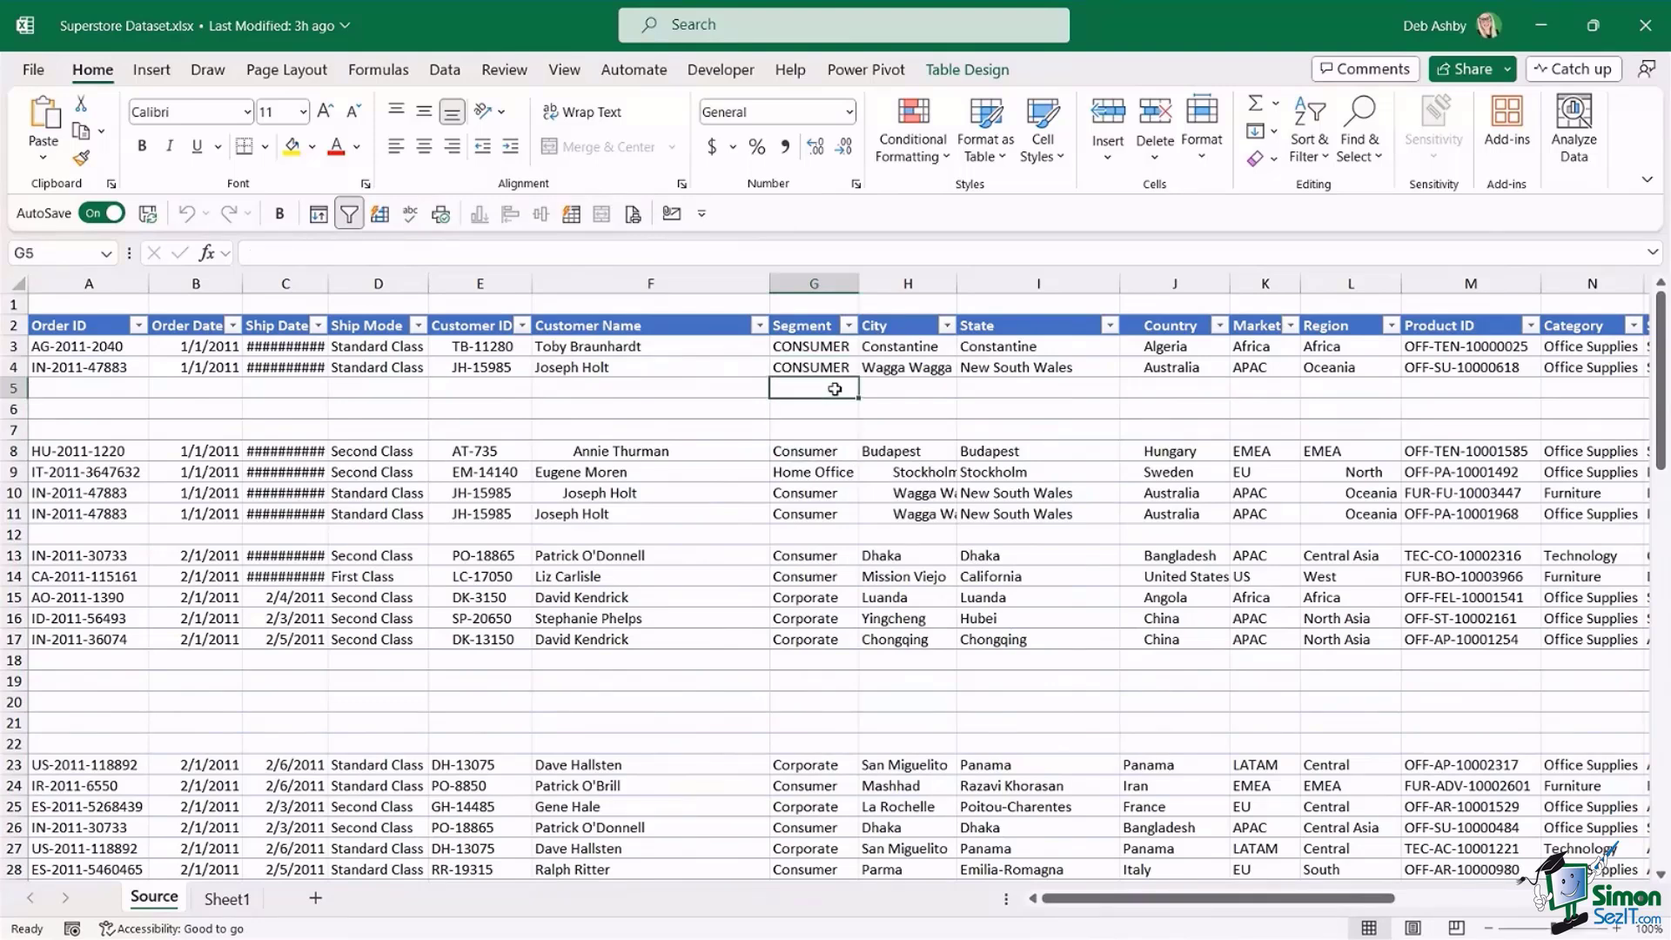
pyautogui.click(1005, 369)
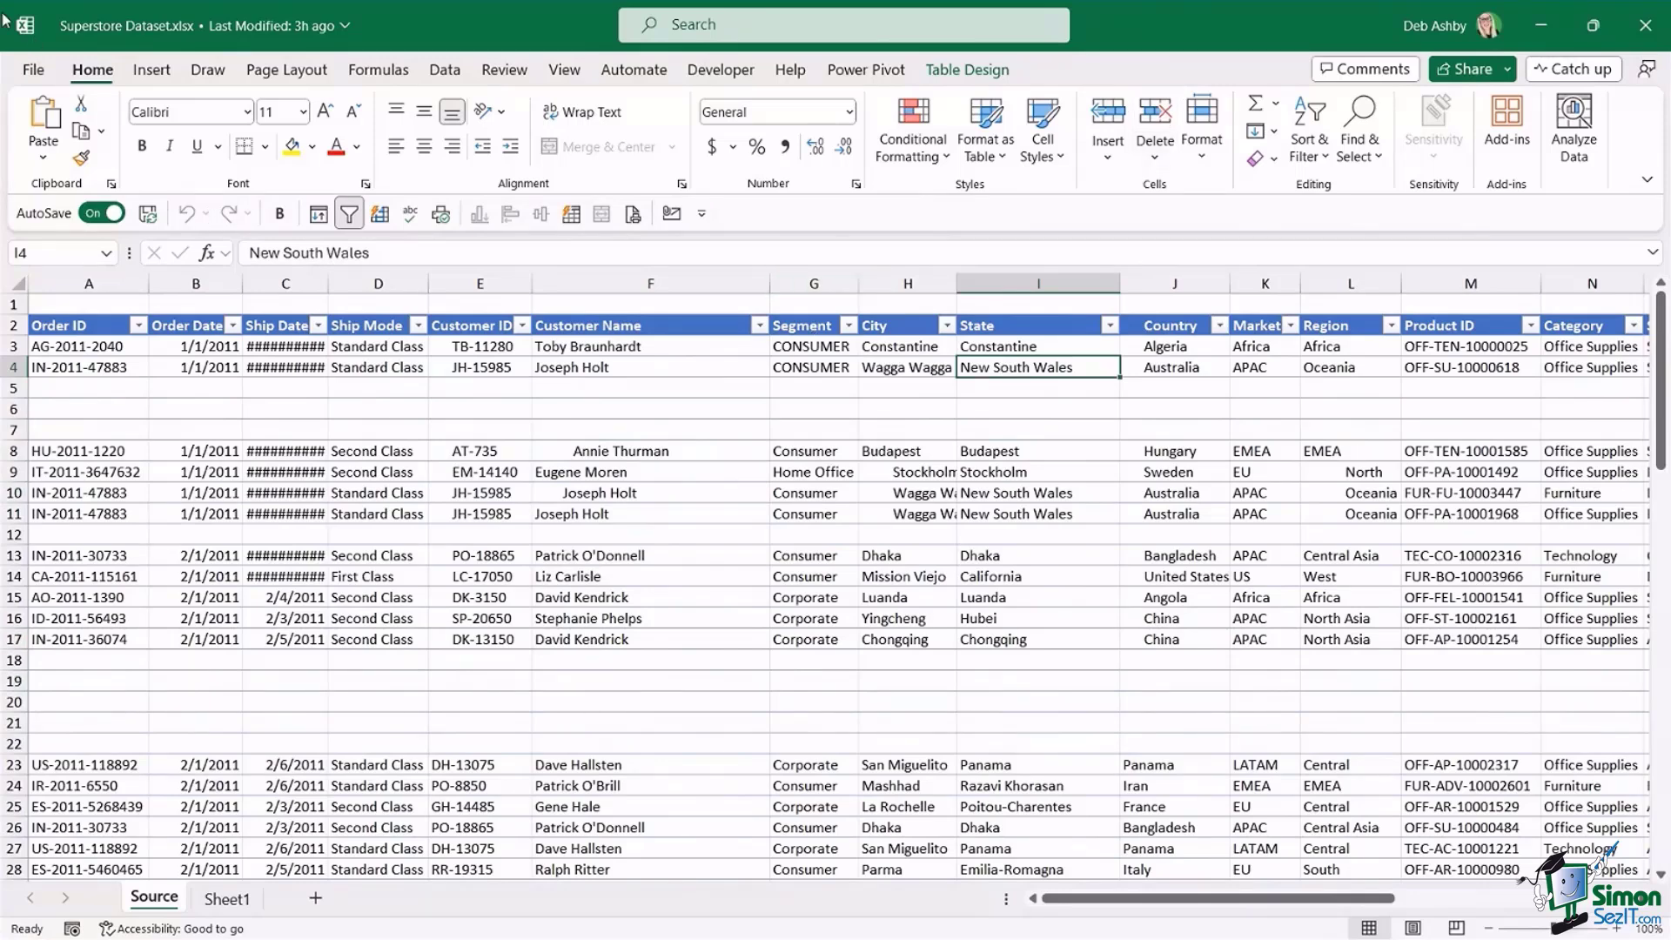
# - Close the Superstore Dataset workbook and create a new blank workbook
pyautogui.click(33, 70)
pyautogui.click(75, 570)
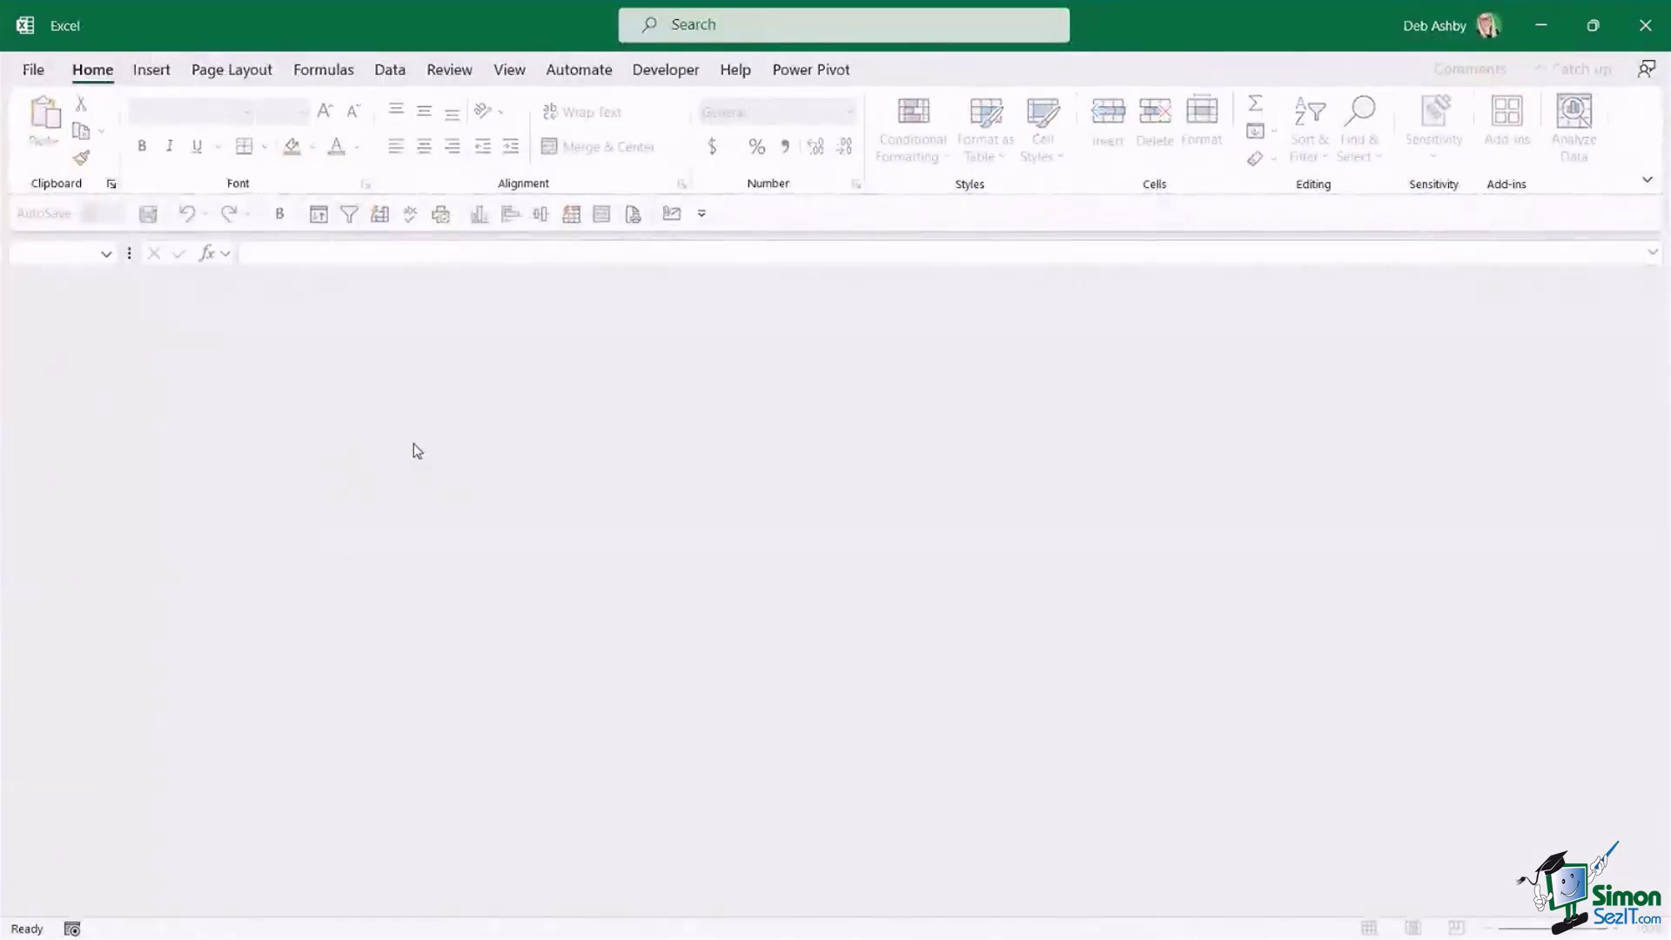
pyautogui.click(33, 71)
pyautogui.click(293, 231)
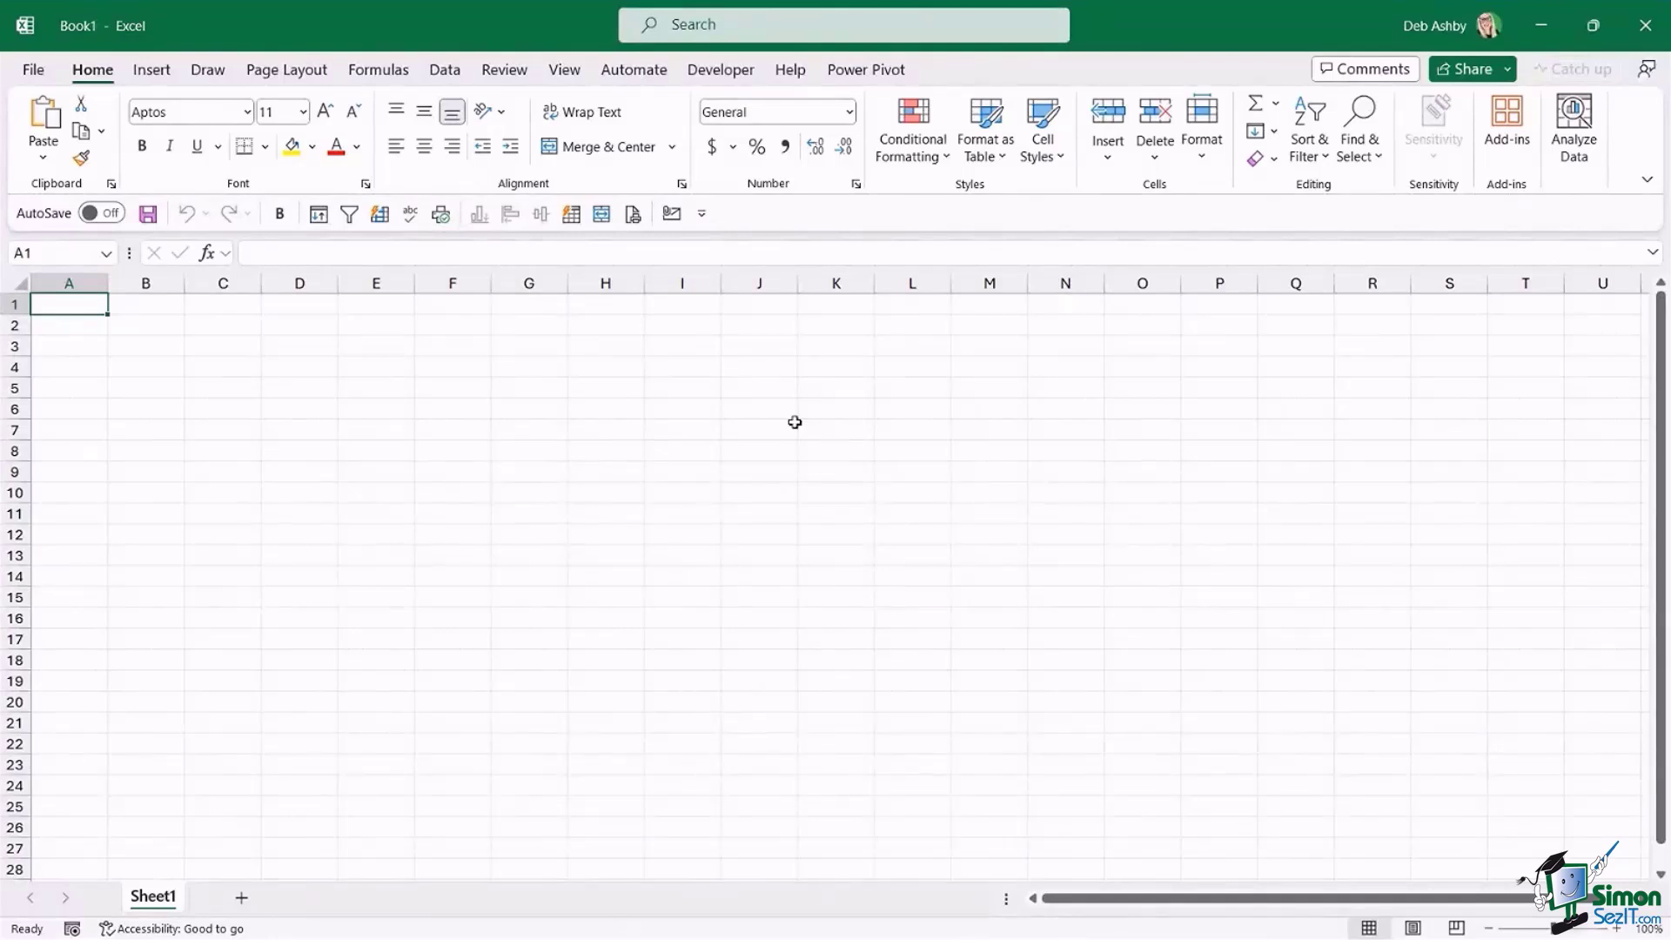
pyautogui.click(701, 363)
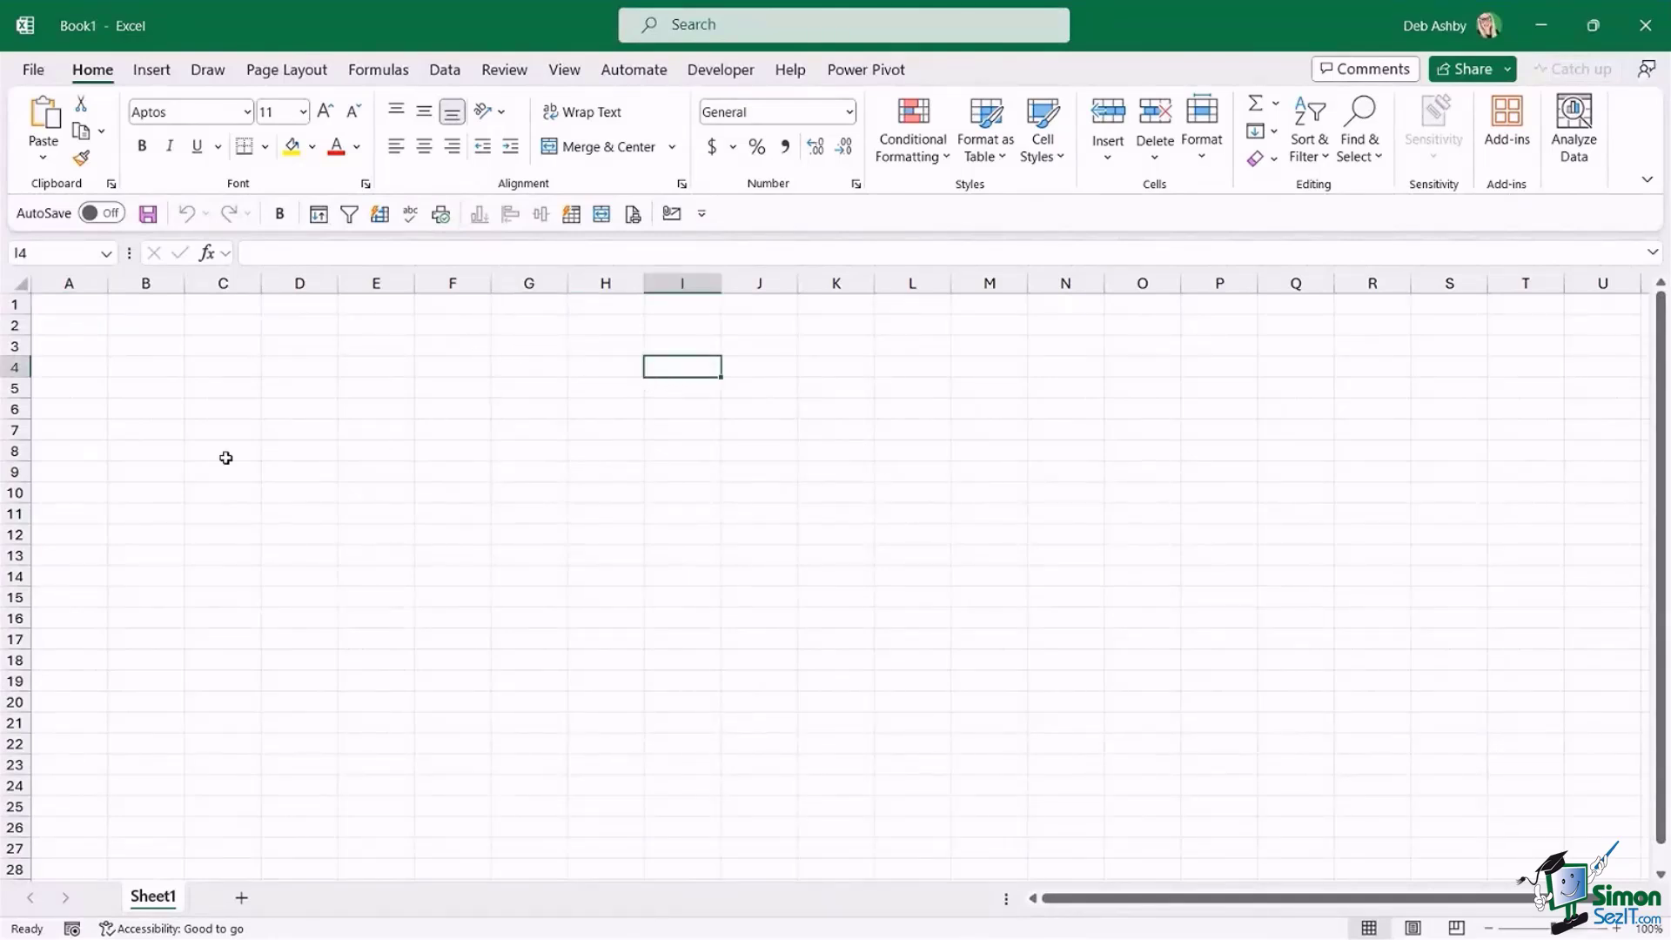
# - Look through the Get Data source categories, including files, databases, Azure, Power Platform and online services, without importing anything
pyautogui.click(445, 71)
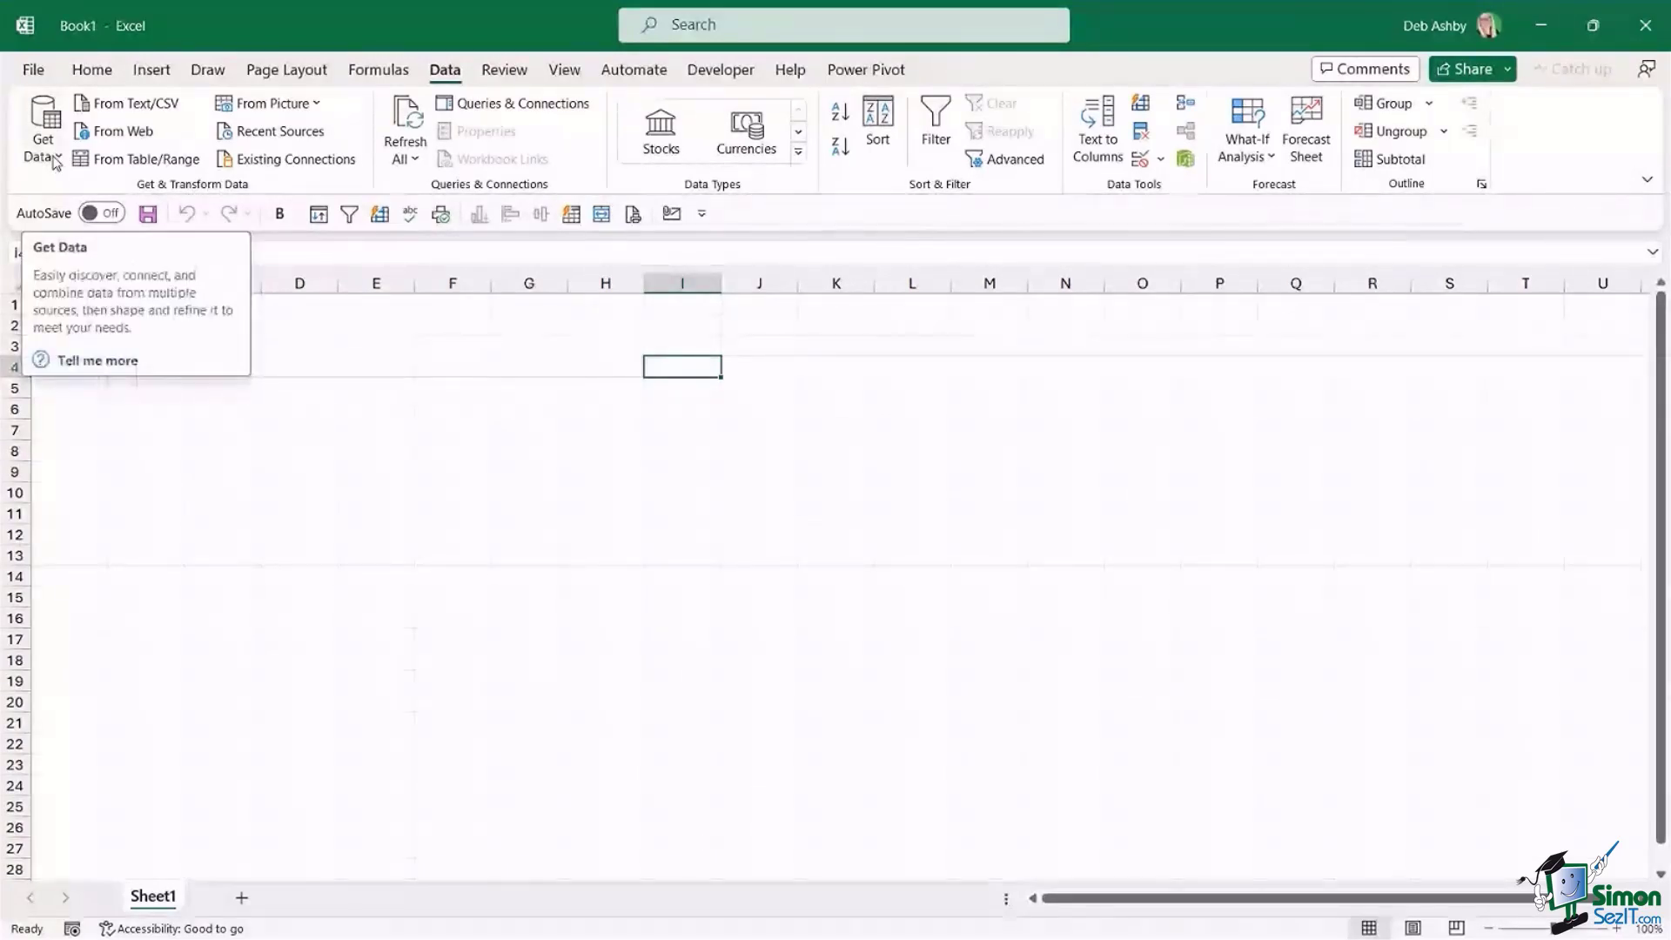
pyautogui.click(54, 161)
pyautogui.moveTo(174, 191)
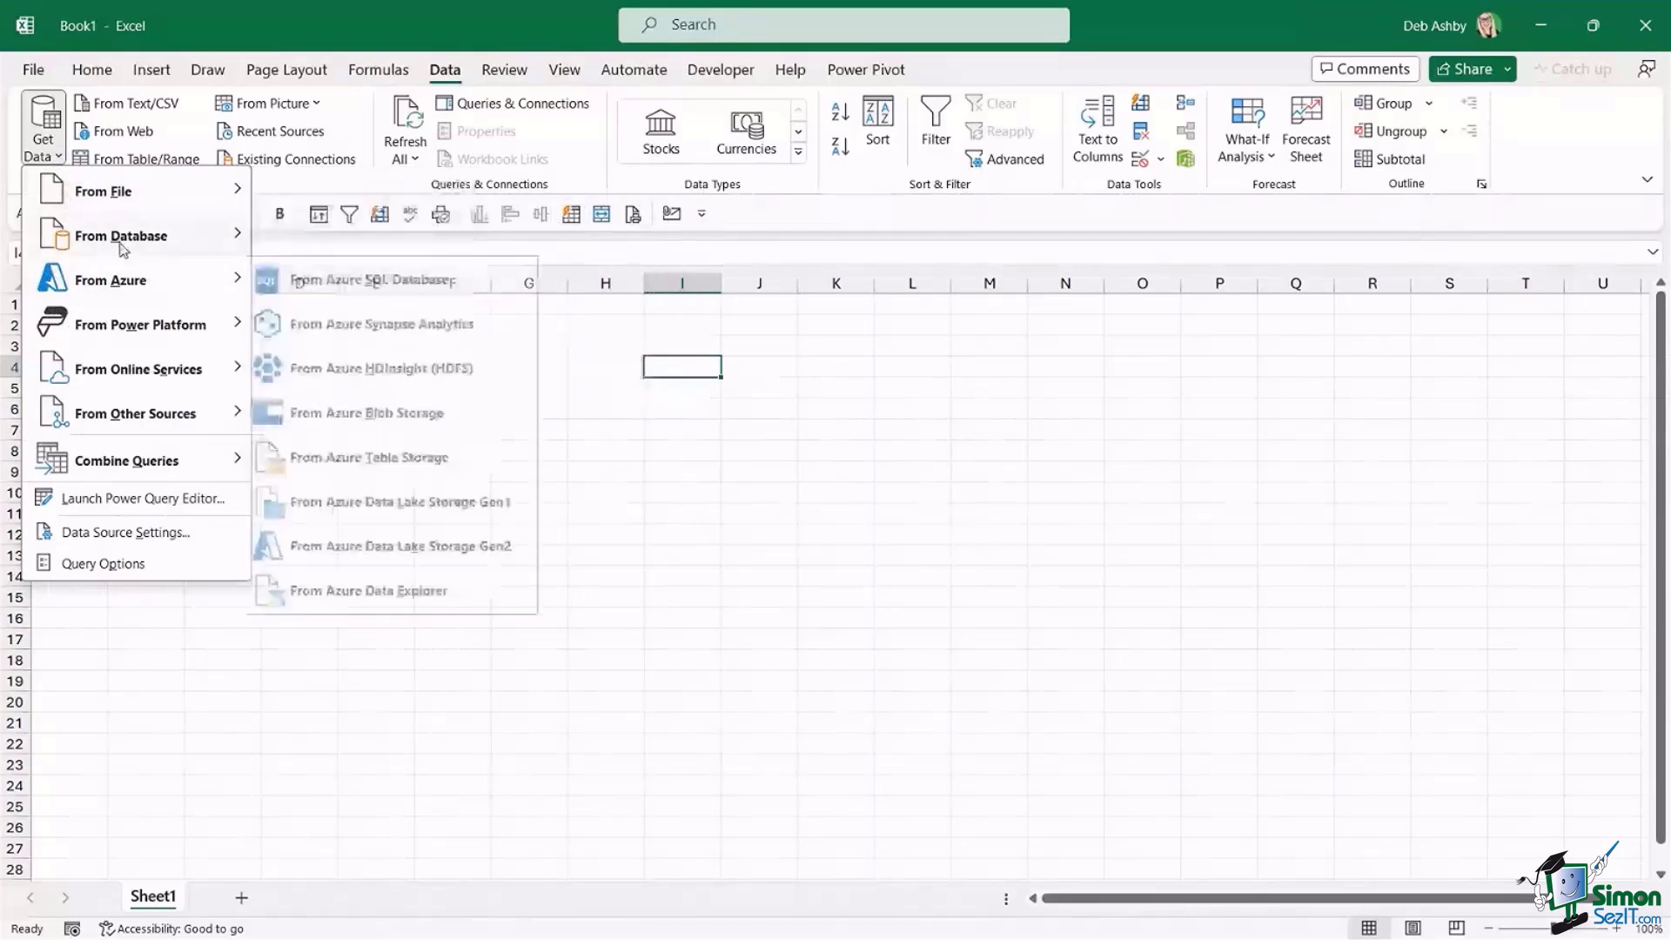
pyautogui.moveTo(118, 242)
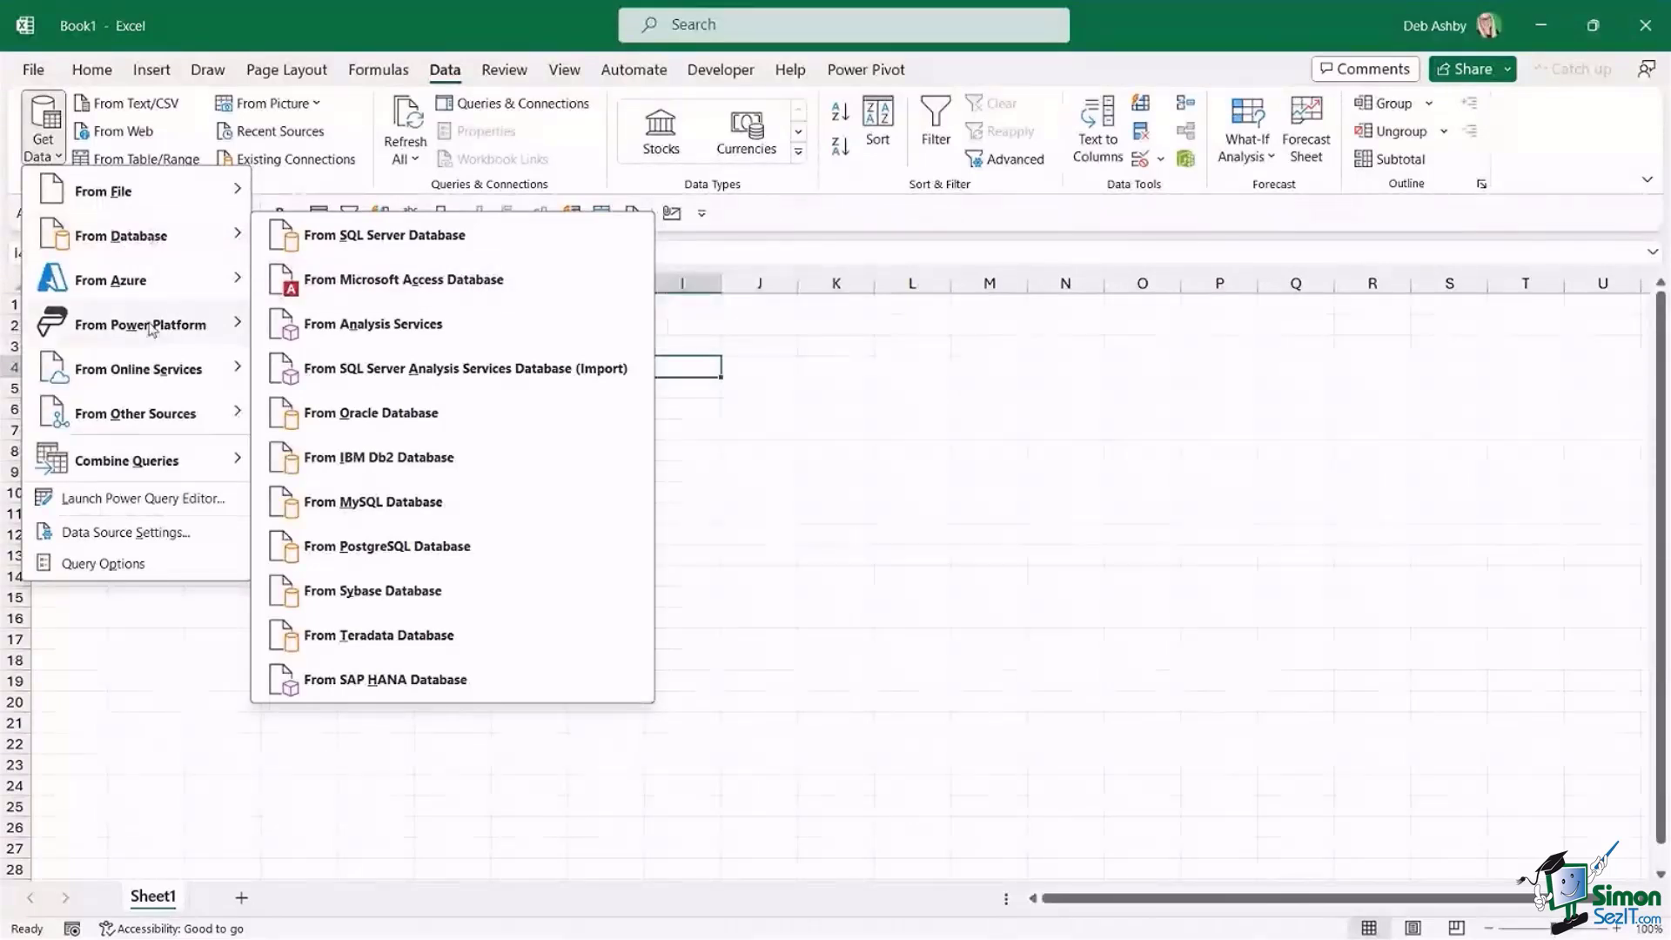
pyautogui.moveTo(151, 405)
pyautogui.moveTo(162, 339)
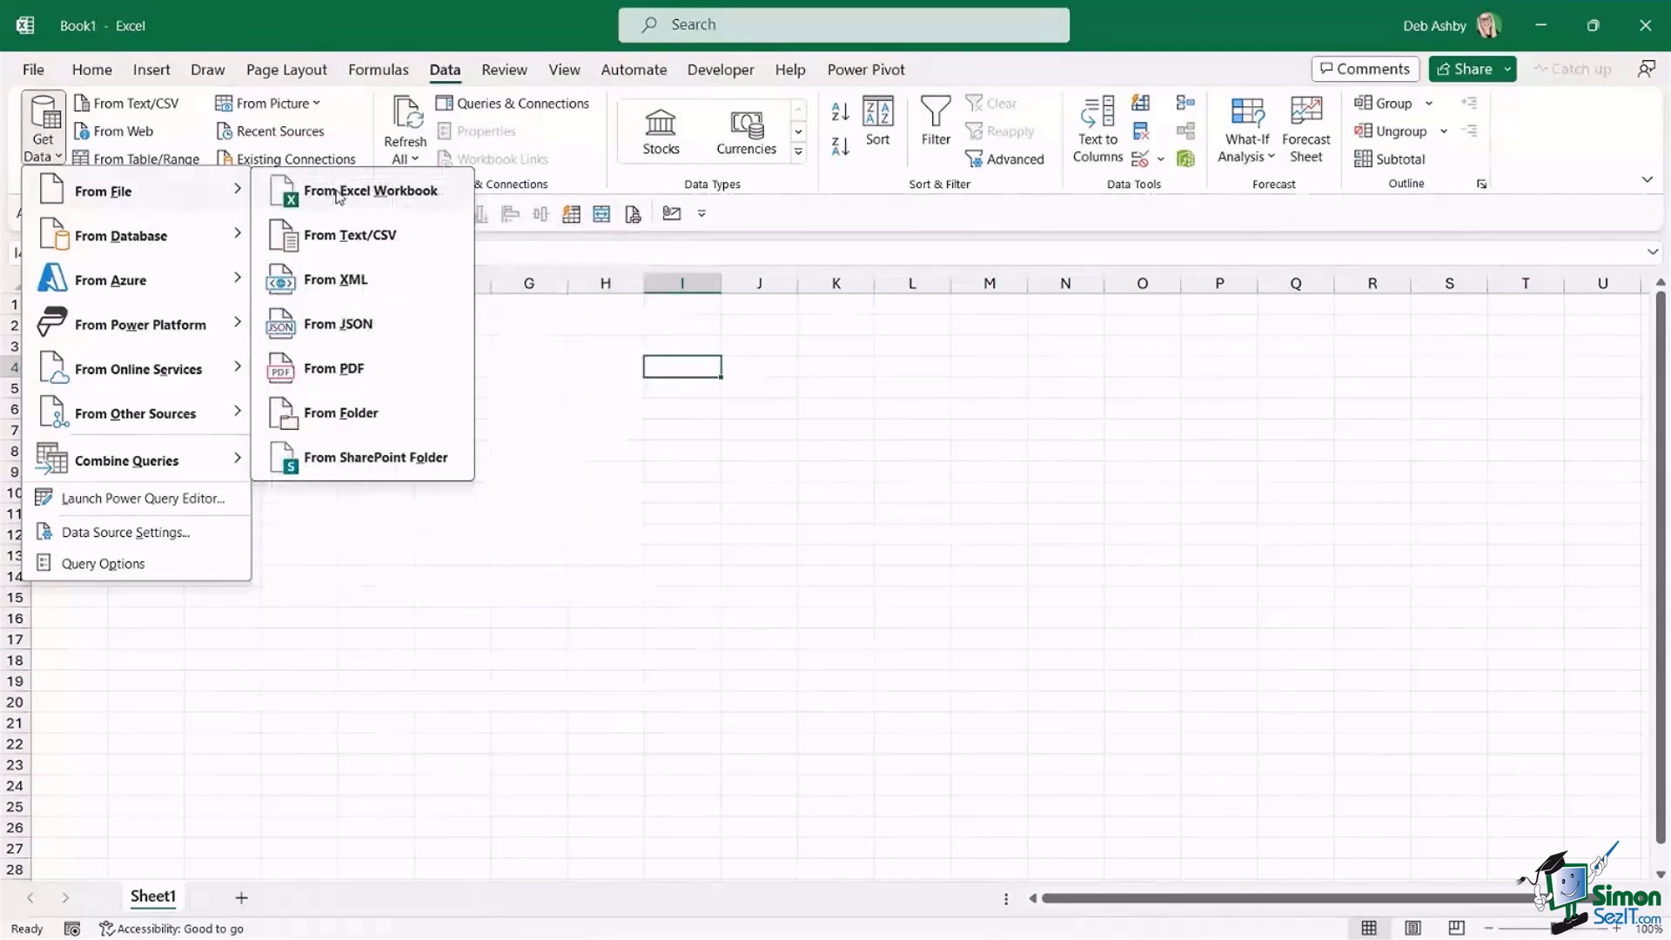
pyautogui.click(703, 415)
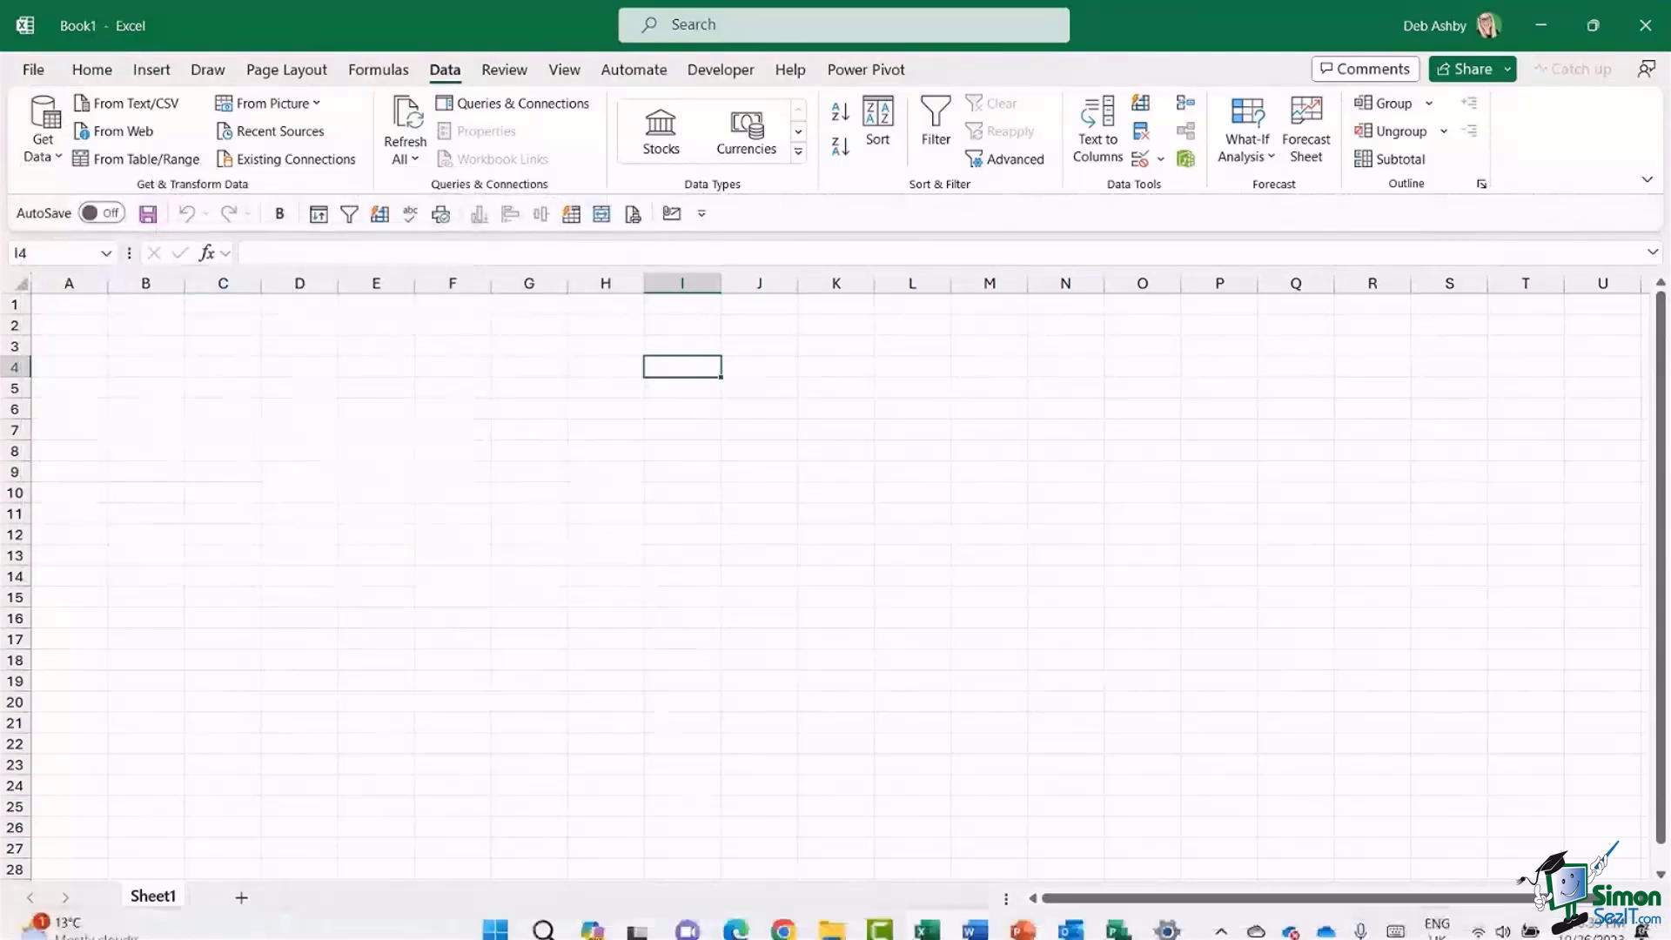
# - Switch to File Explorer and open Faker Holdings Limited.txt in Notepad, placing its window clear for reading
pyautogui.click(833, 915)
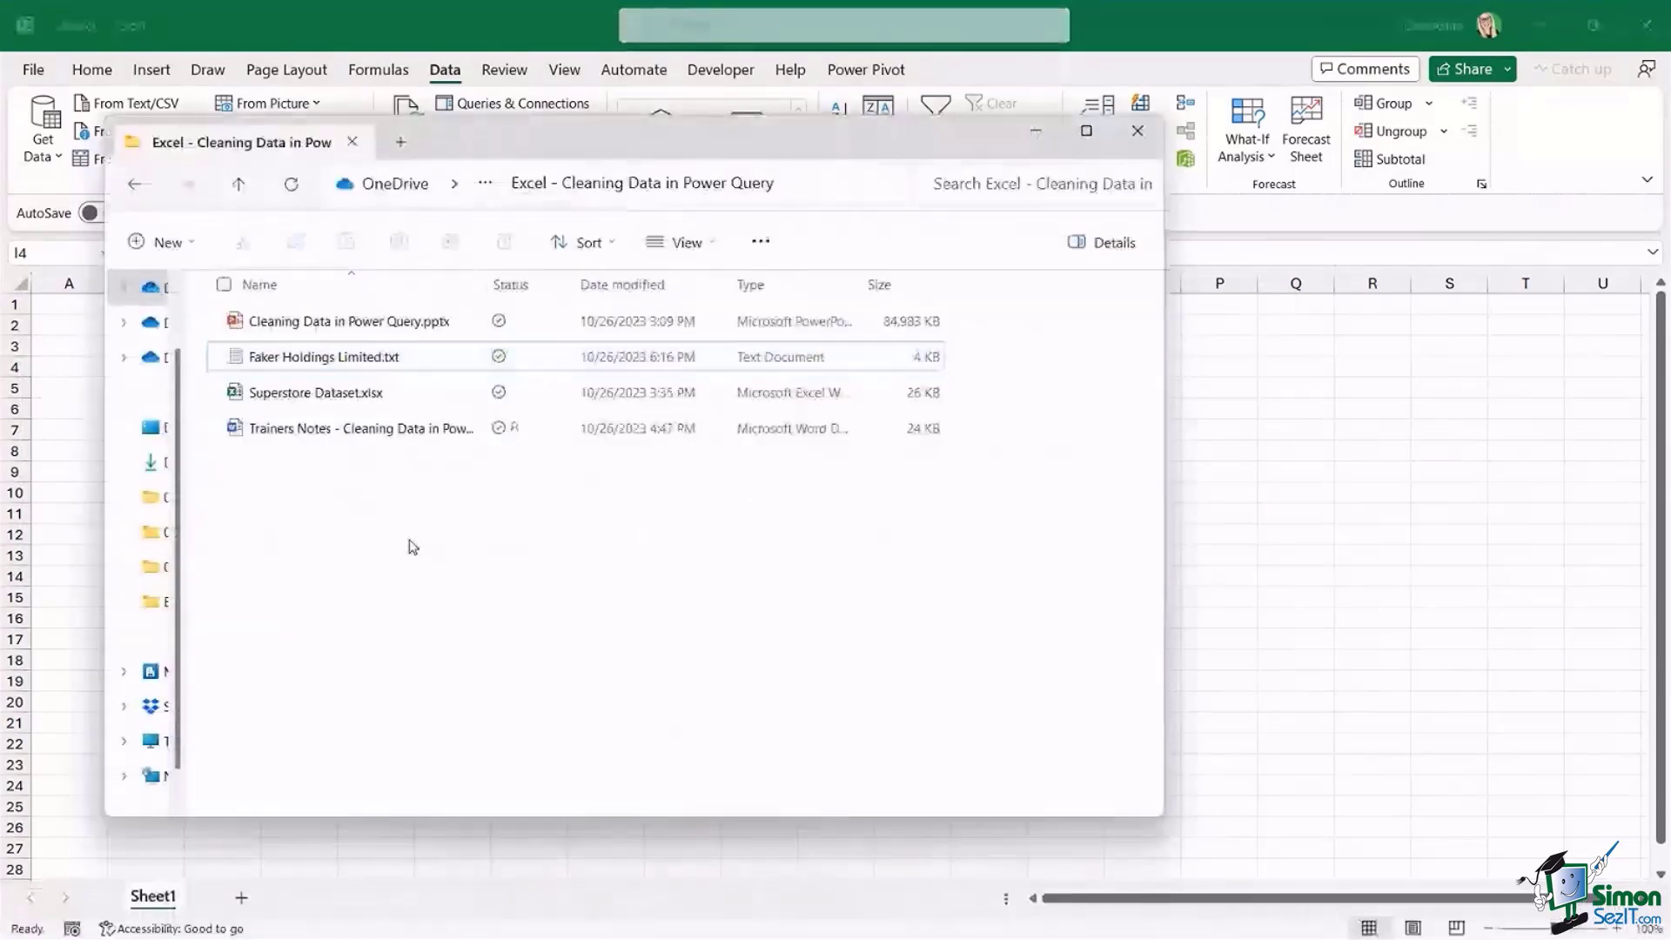
pyautogui.doubleClick(327, 357)
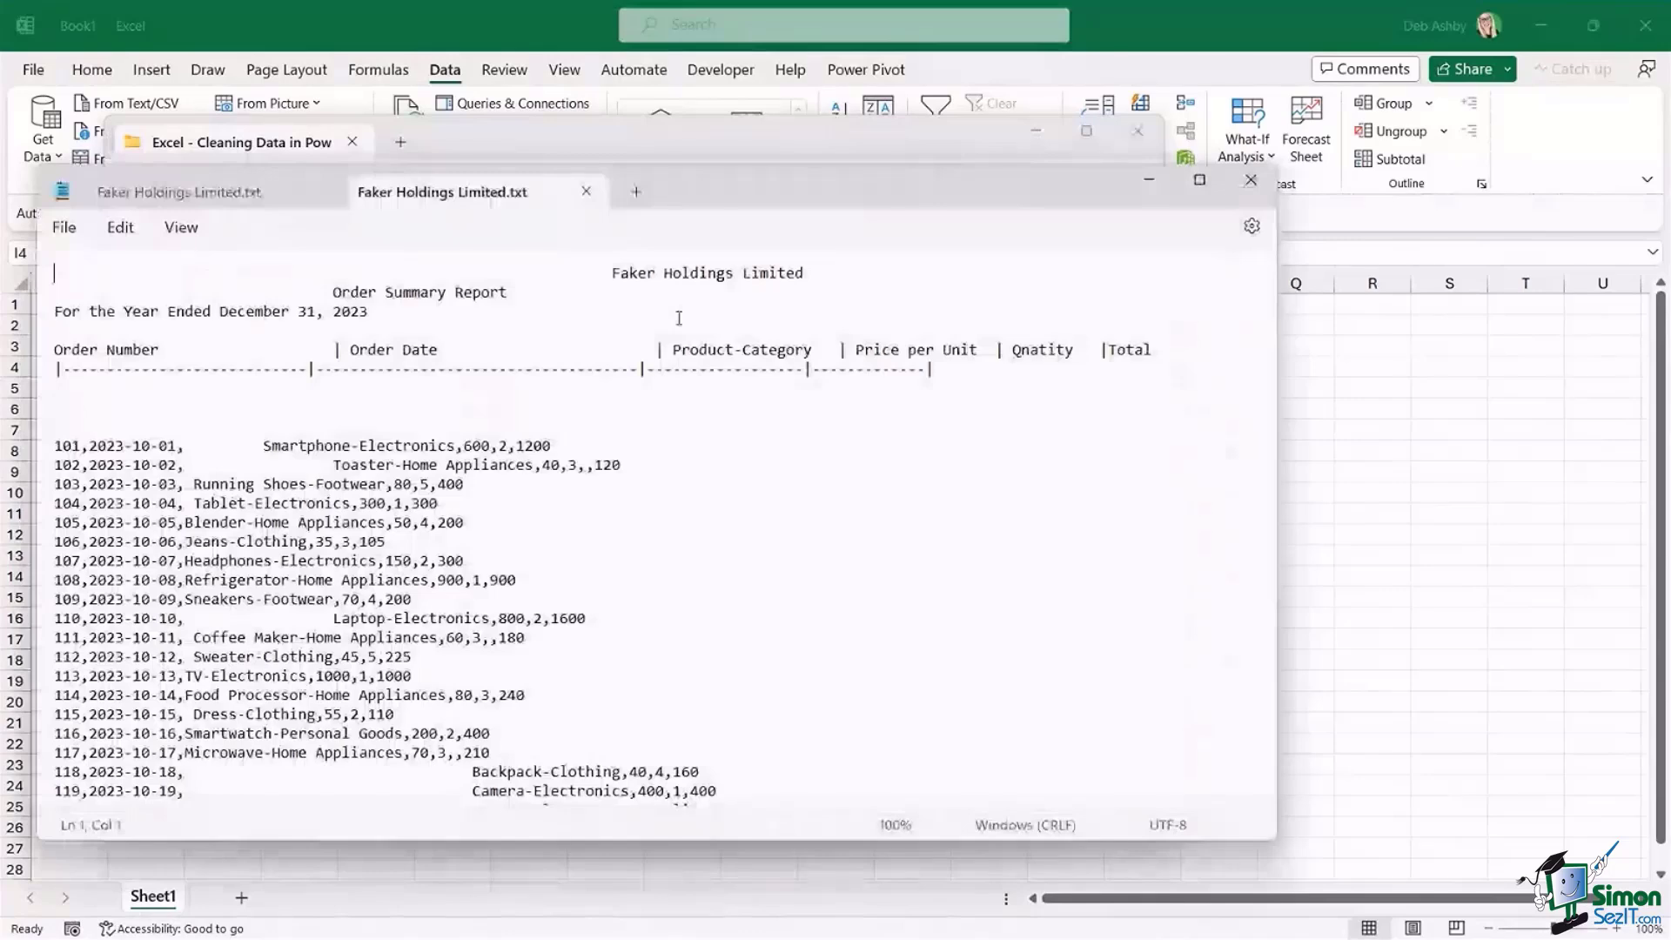
pyautogui.moveTo(692, 205); pyautogui.dragTo(823, 162)
pyautogui.click(942, 388)
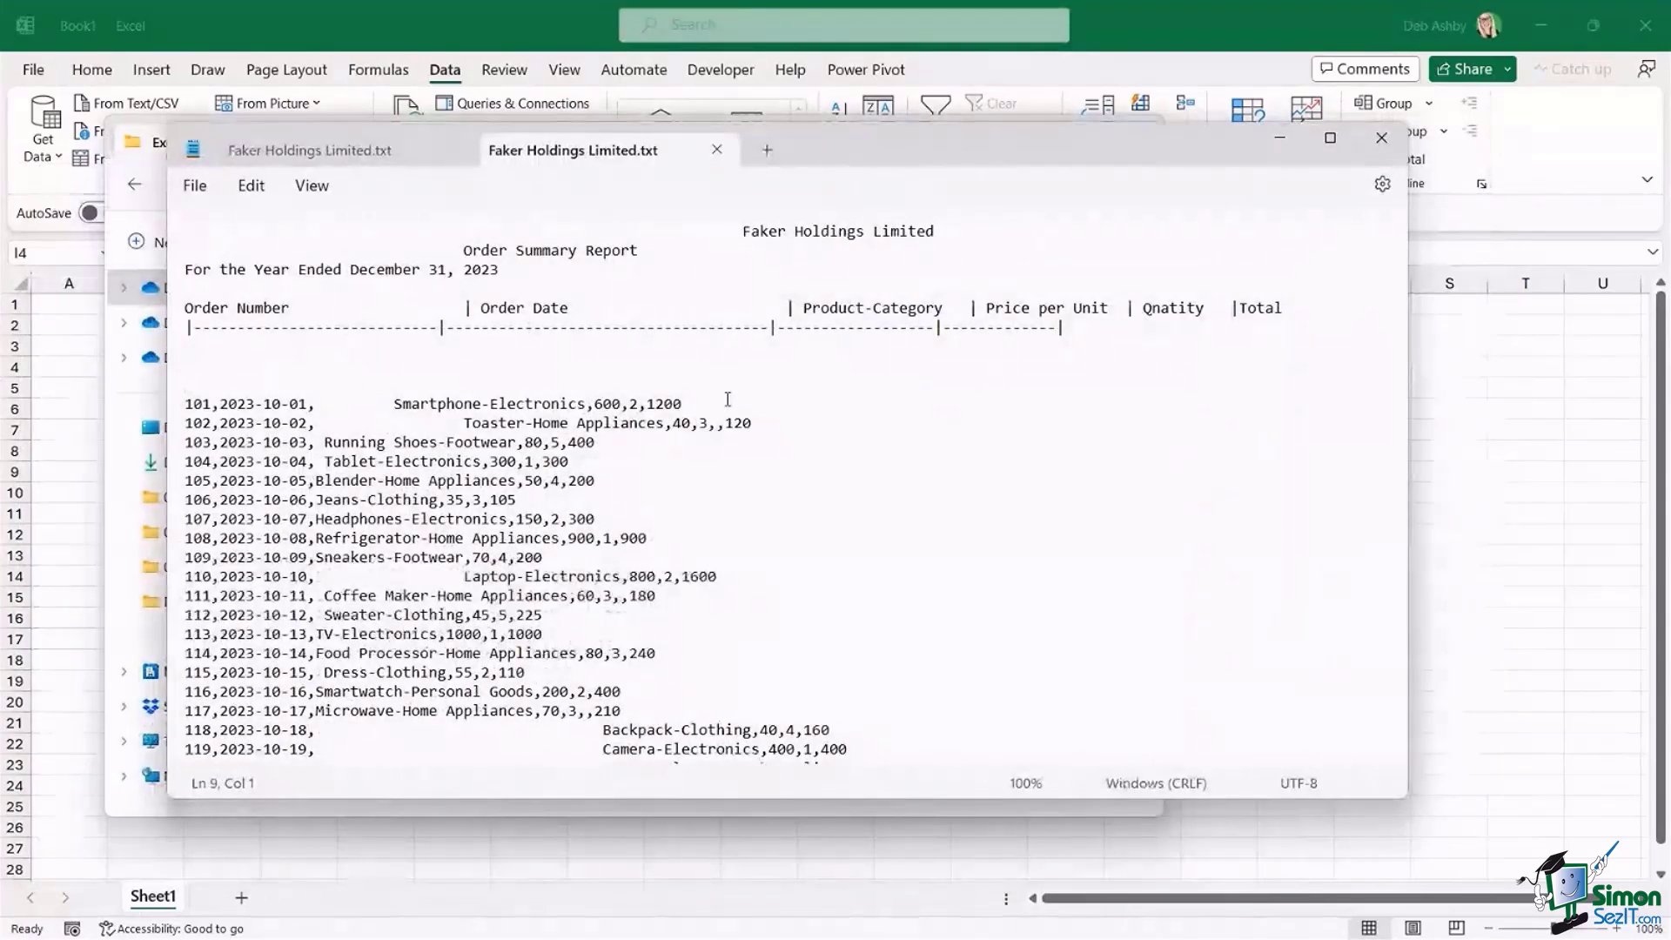
# - Examine the order records and the report header lines in the Faker Holdings Limited text file
pyautogui.scroll(-1, 728, 399)
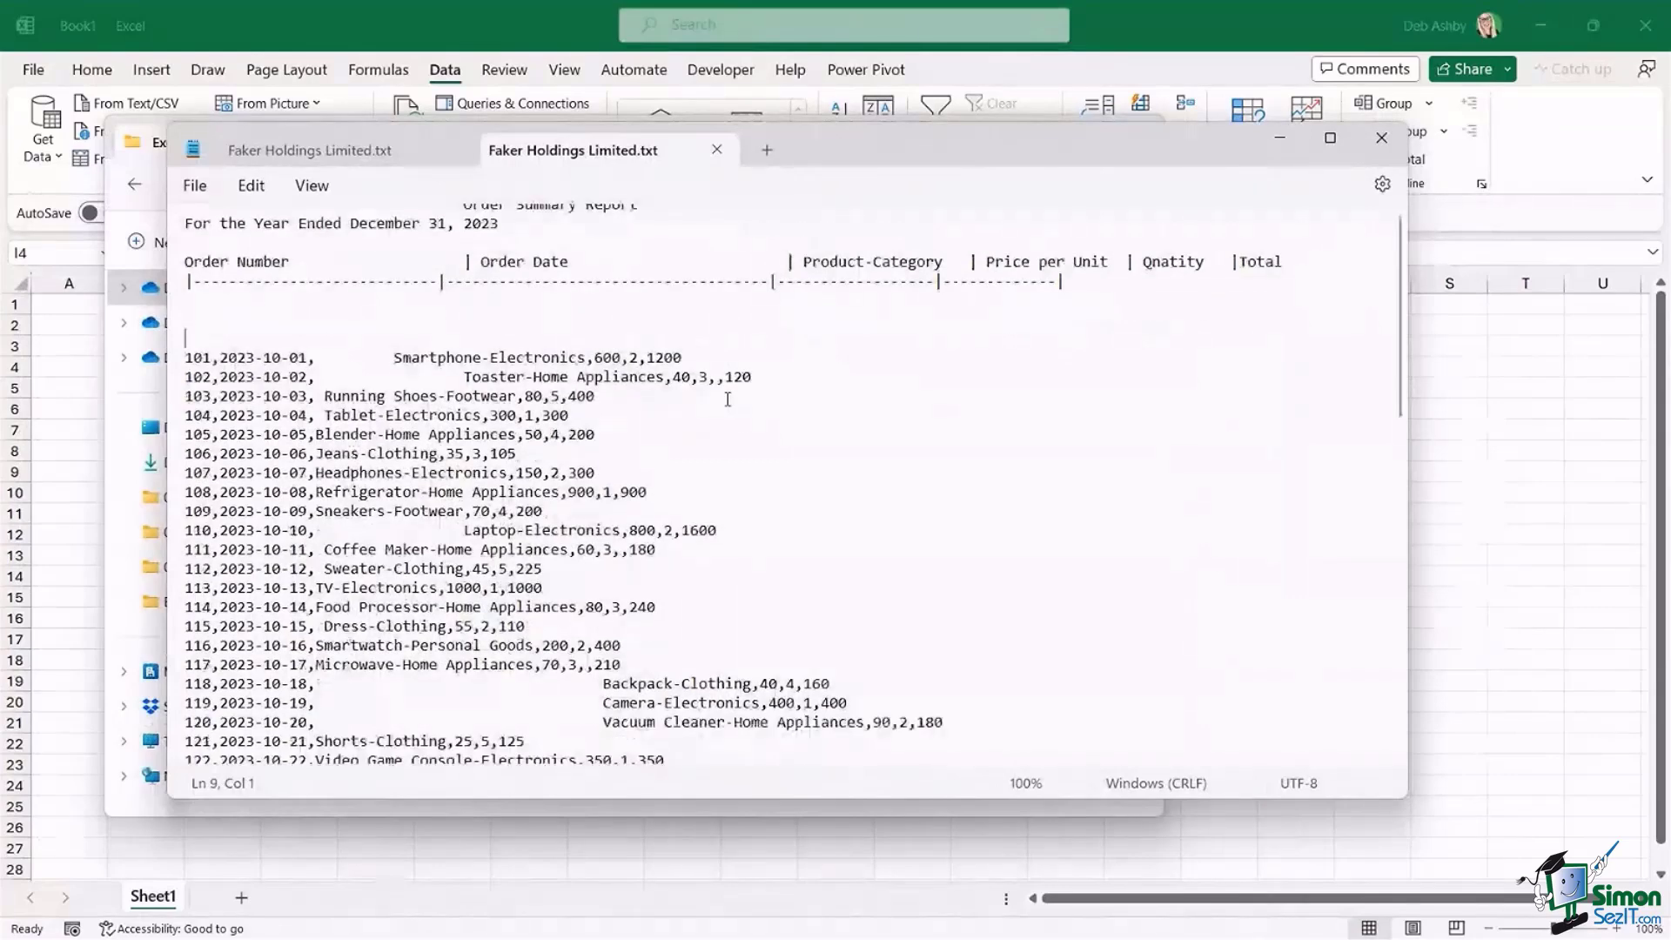
pyautogui.scroll(-5, 728, 398)
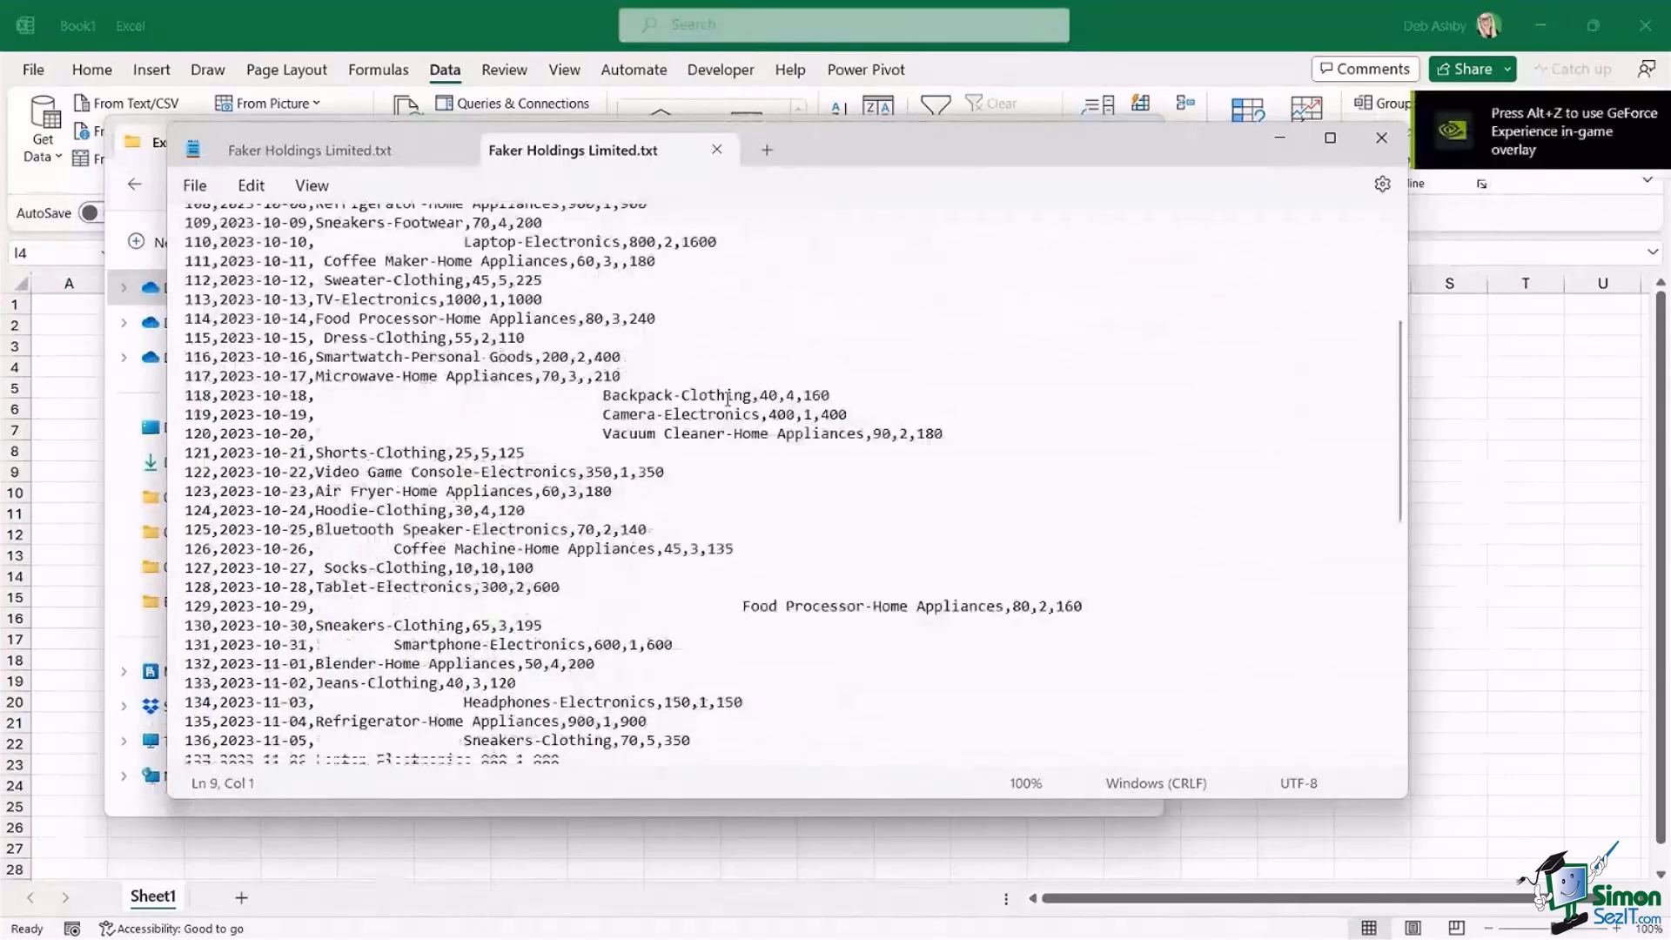
pyautogui.scroll(6, 727, 399)
pyautogui.click(503, 222)
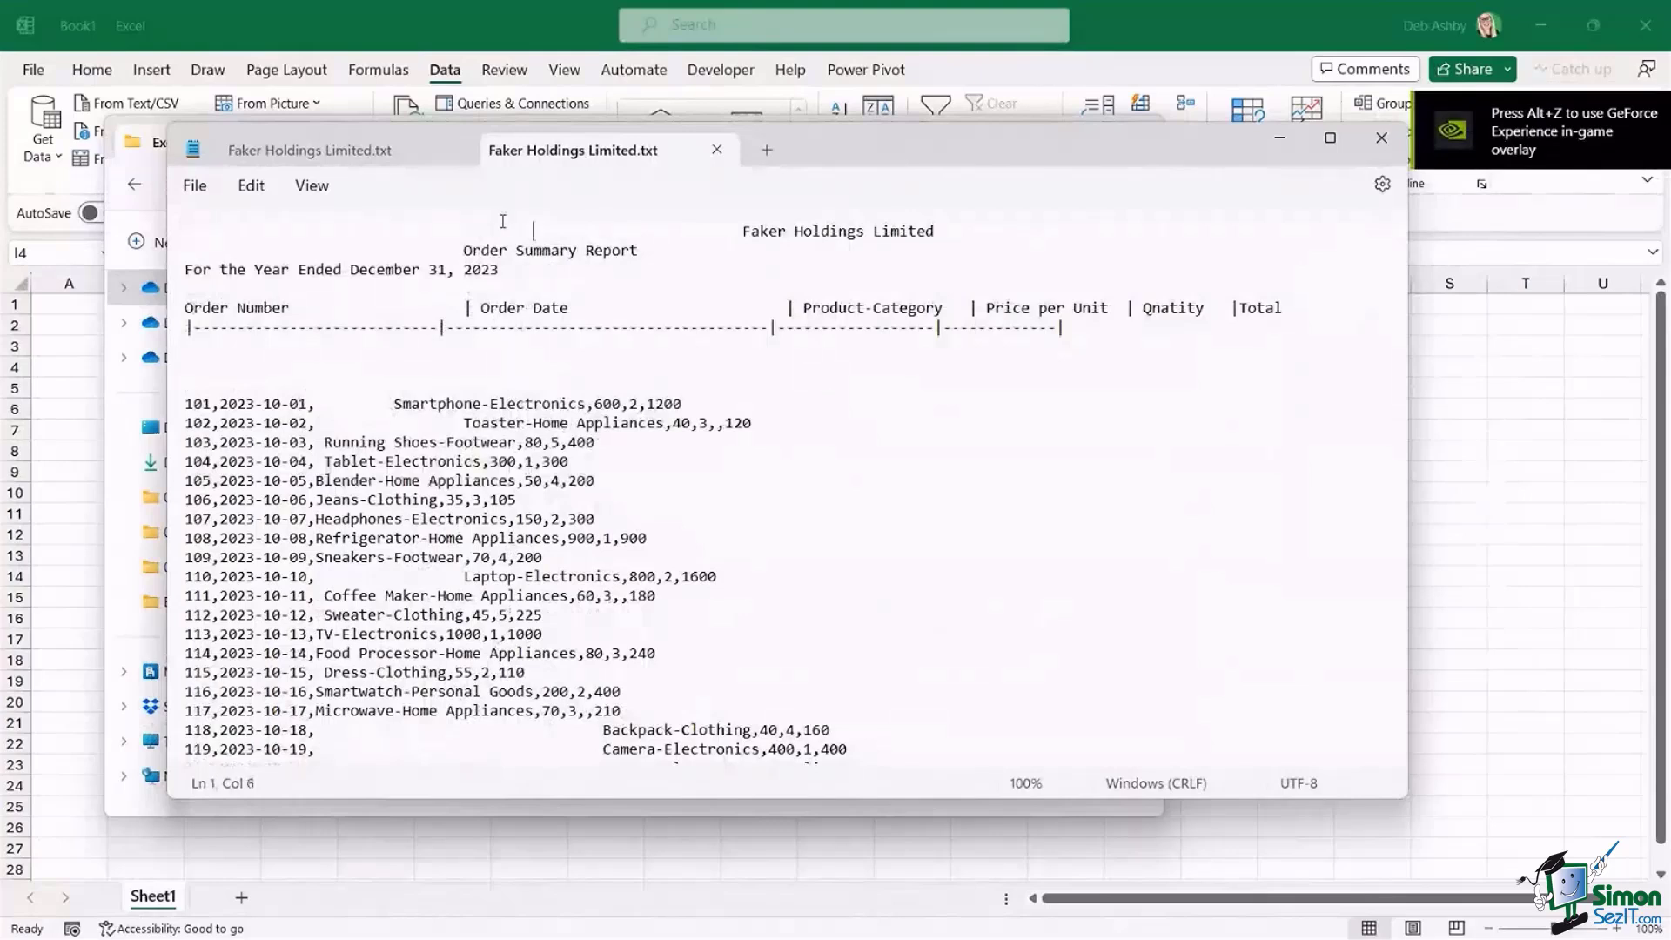
pyautogui.moveTo(503, 221); pyautogui.dragTo(1122, 352)
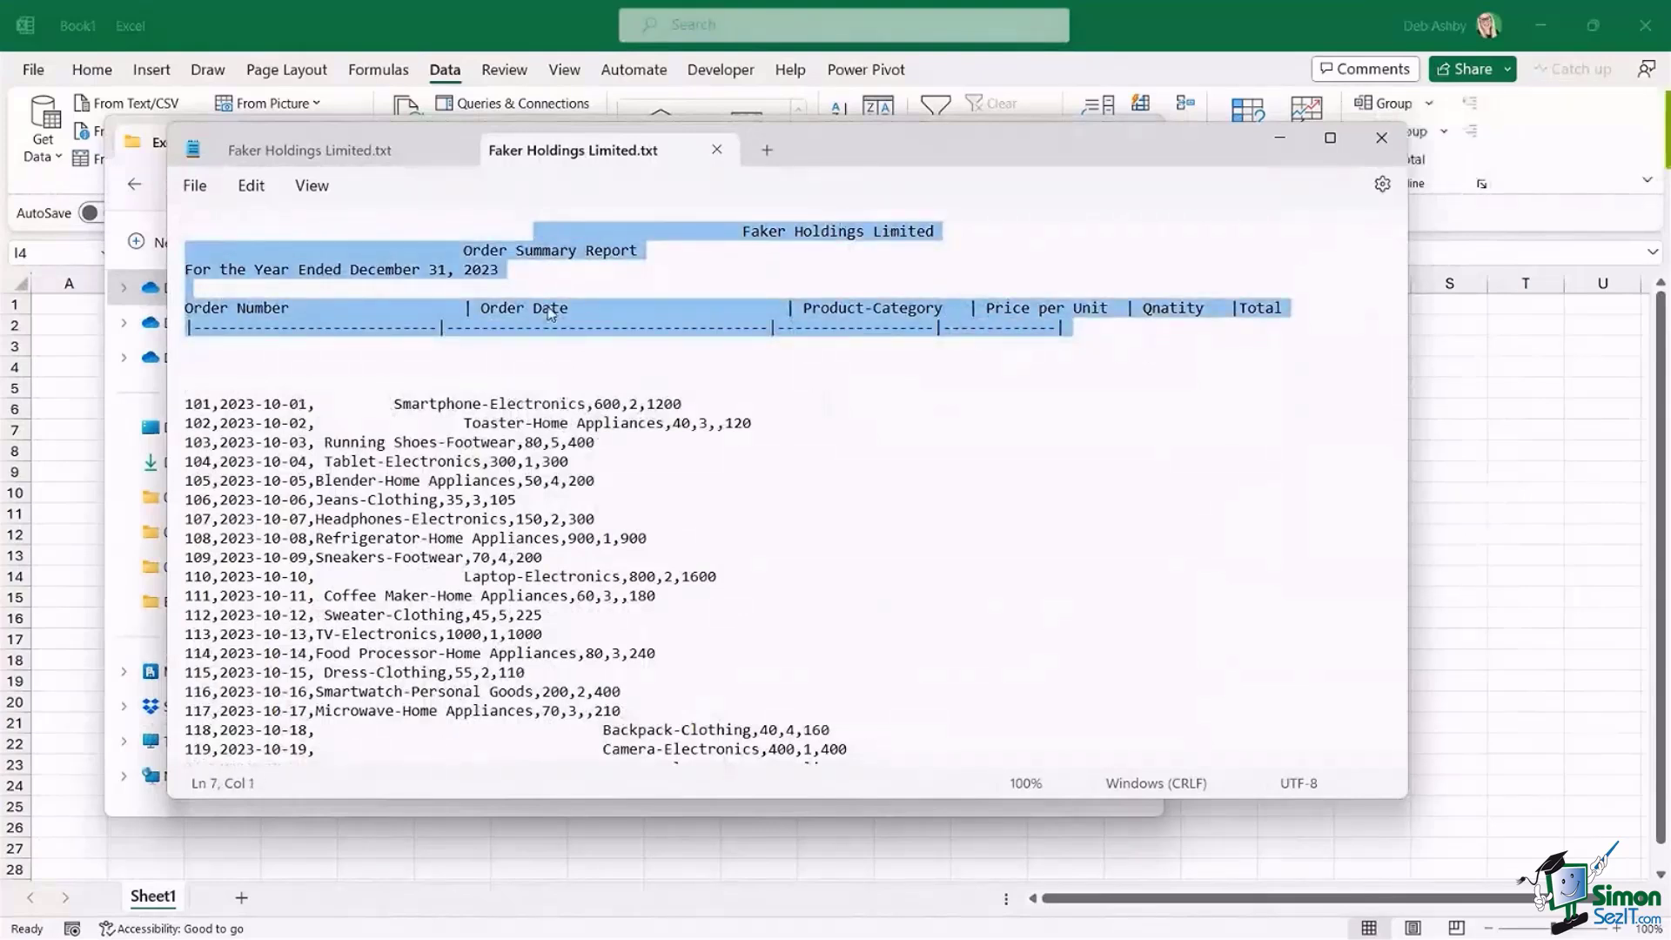
pyautogui.click(745, 389)
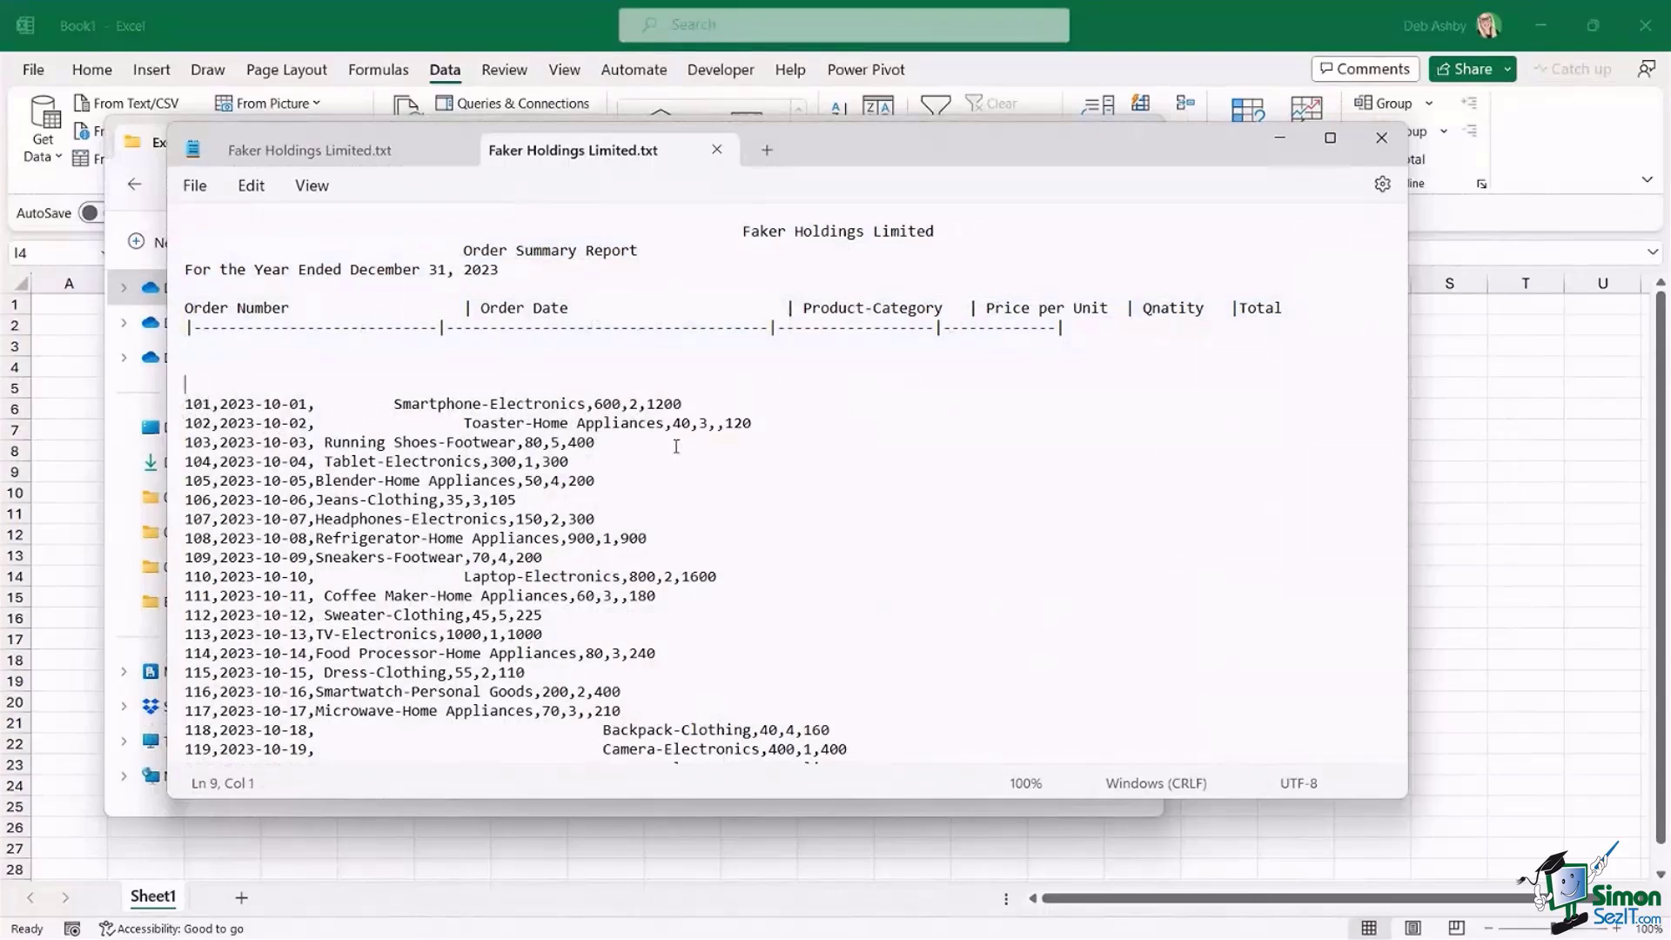
# - Look through all the order records in the text file, and close Notepad and File Explorer to return to the blank Excel workbook
pyautogui.scroll(-5, 747, 457)
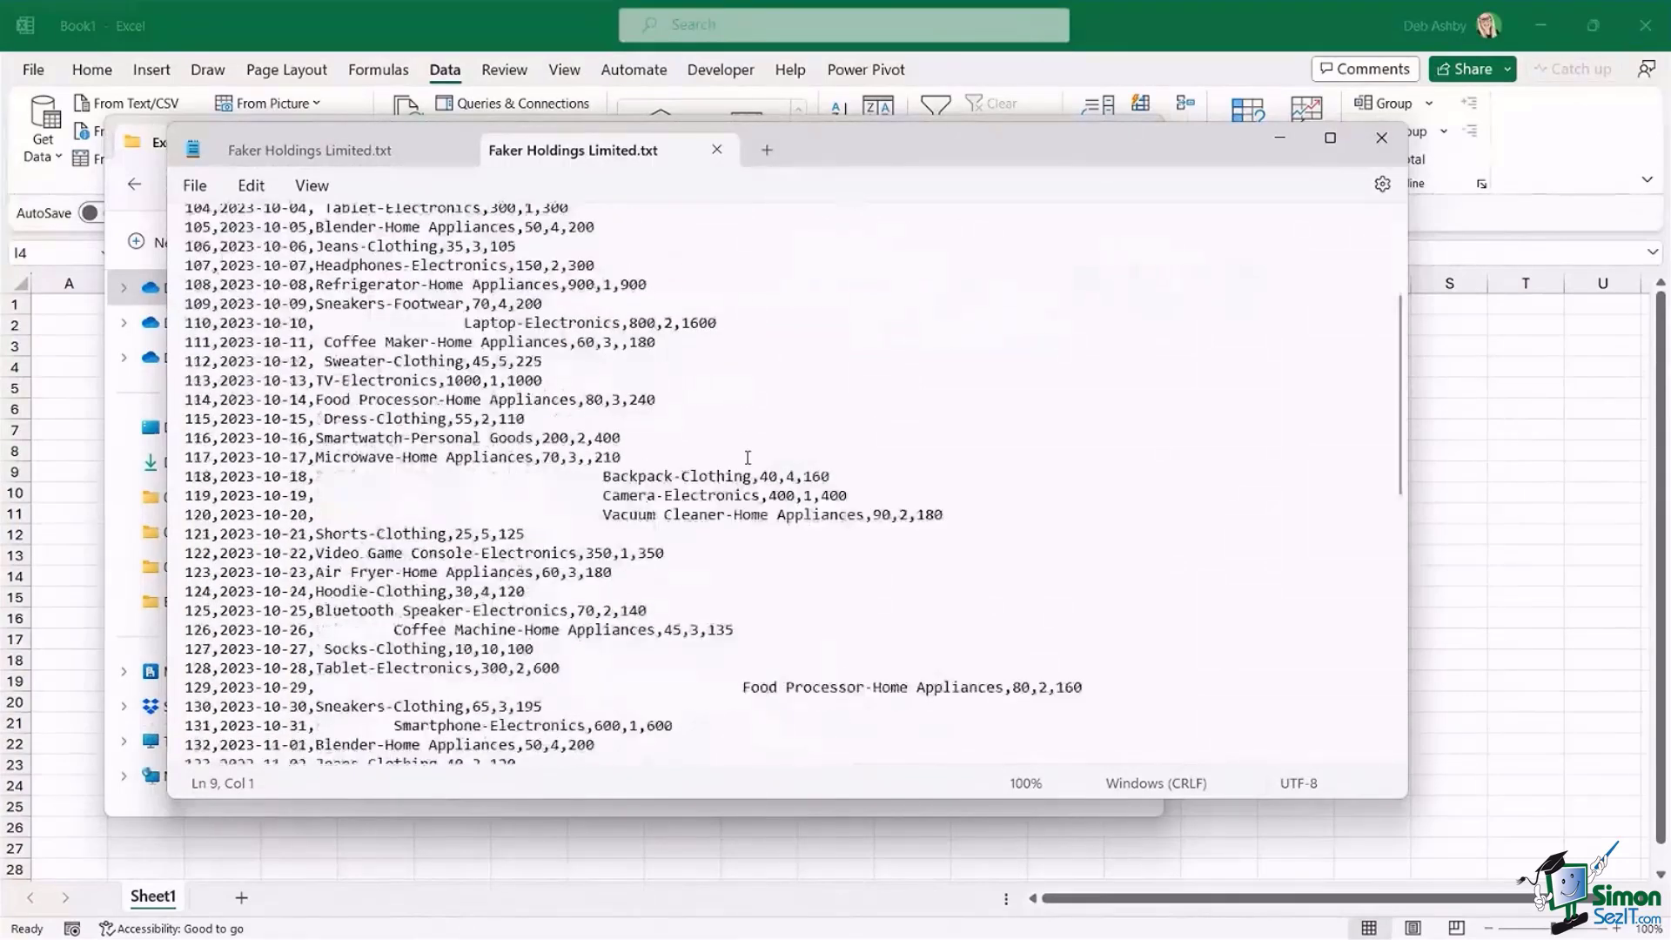
pyautogui.scroll(-9, 748, 457)
pyautogui.scroll(-4, 747, 457)
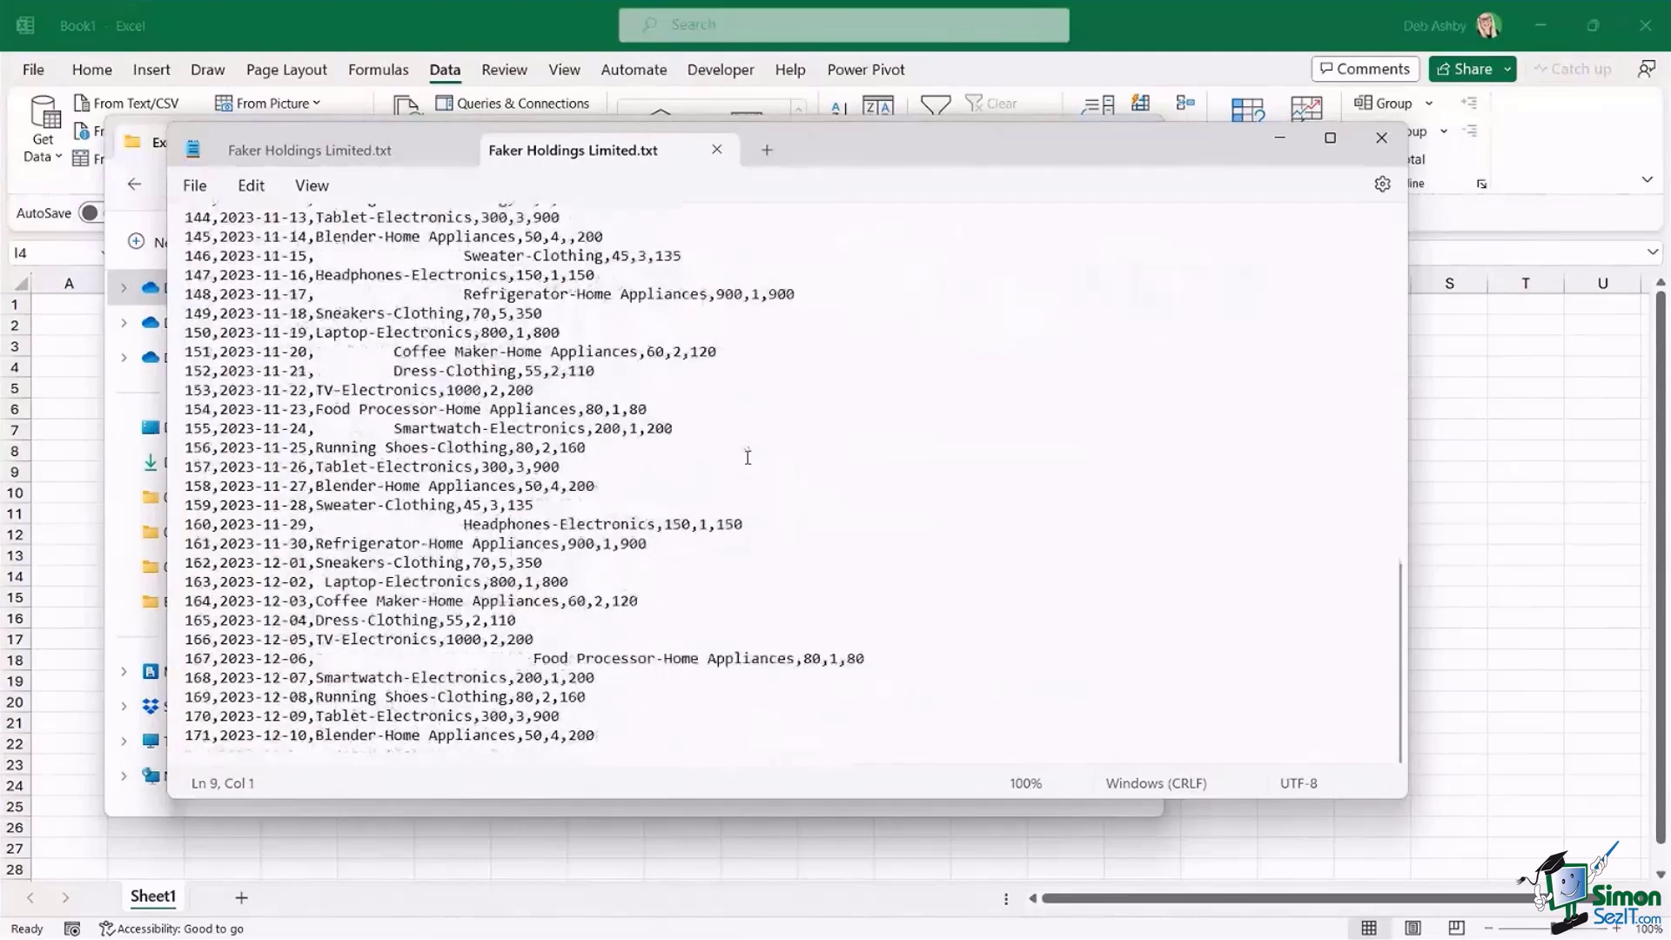
pyautogui.scroll(4, 780, 364)
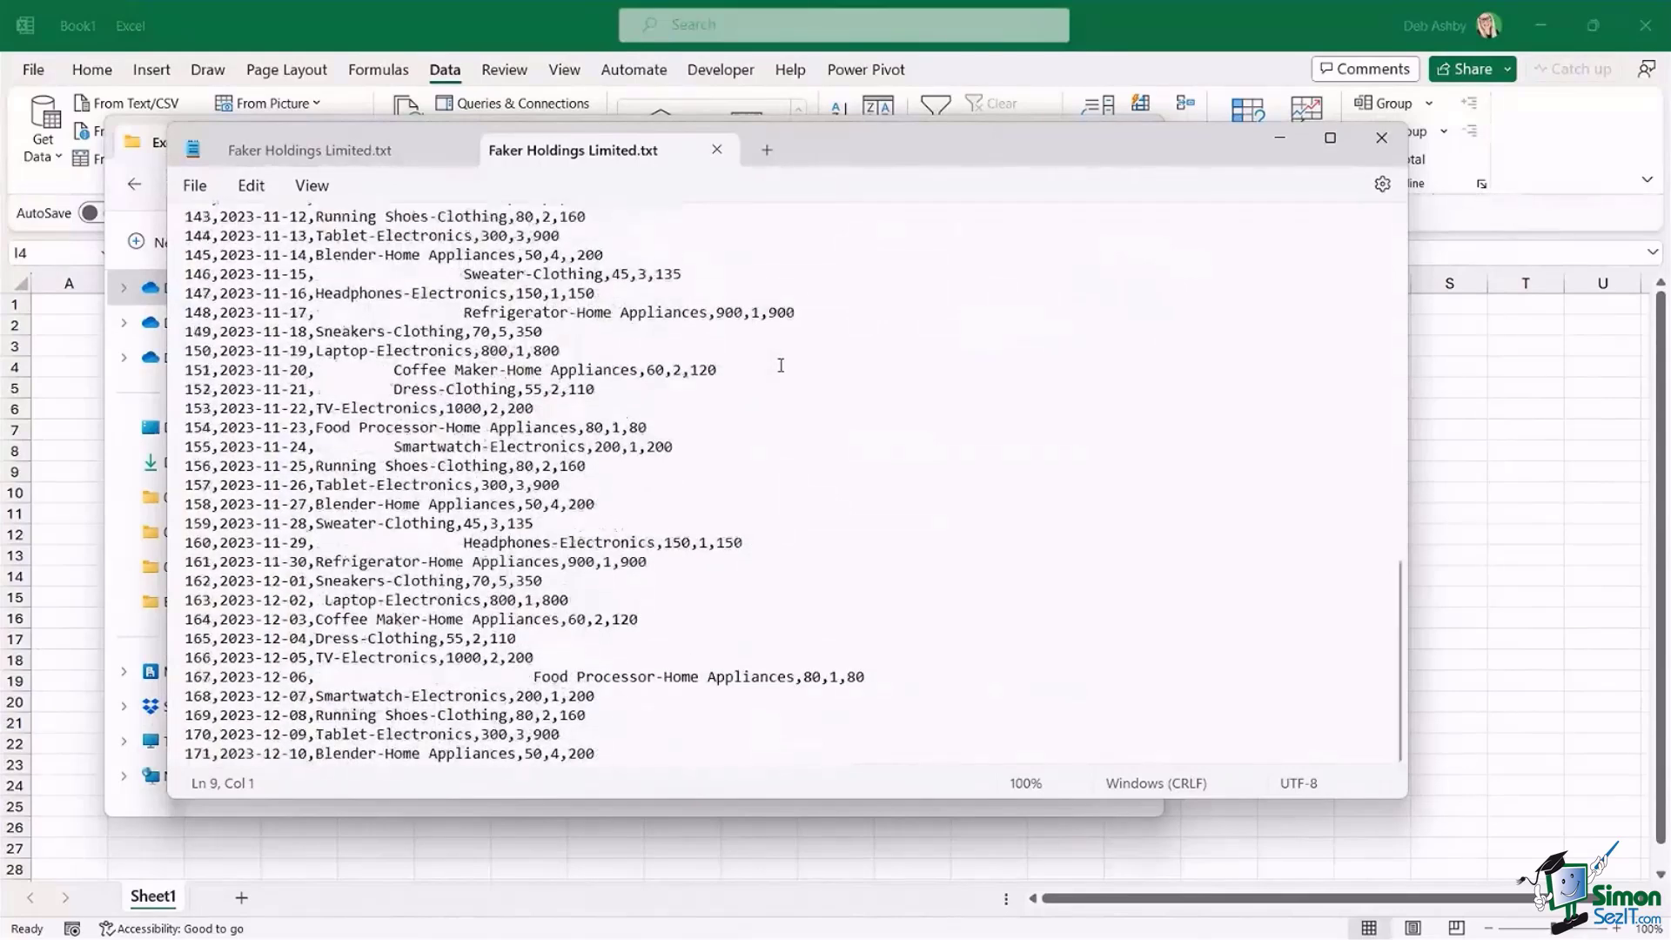
pyautogui.scroll(6, 781, 364)
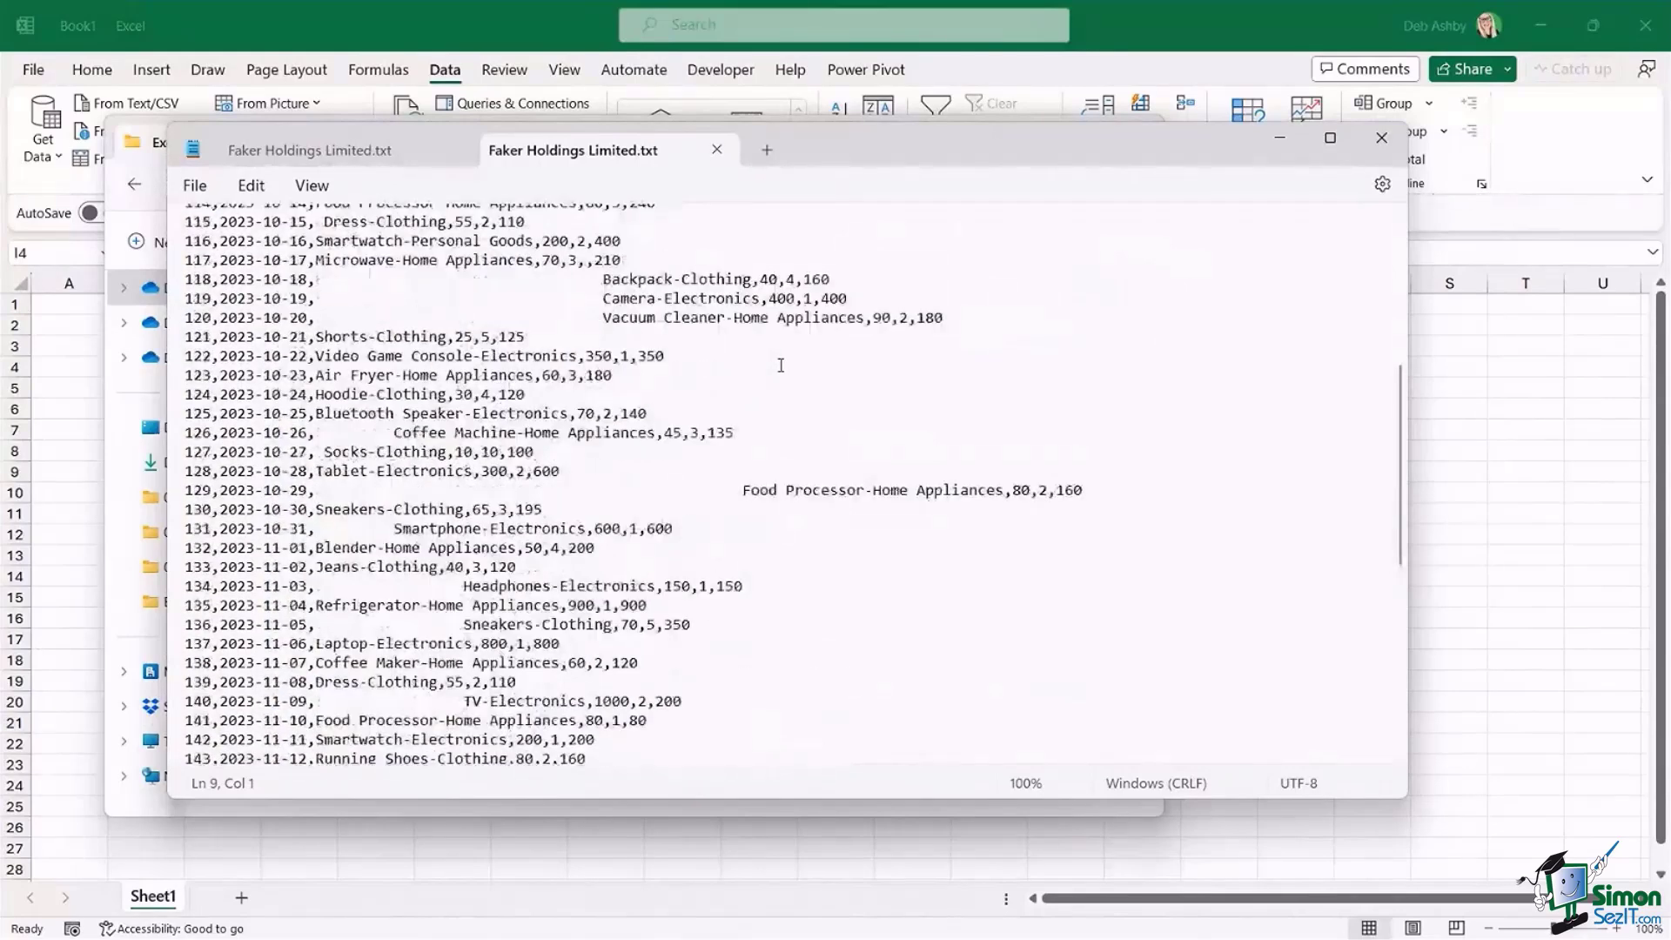
pyautogui.scroll(8, 781, 365)
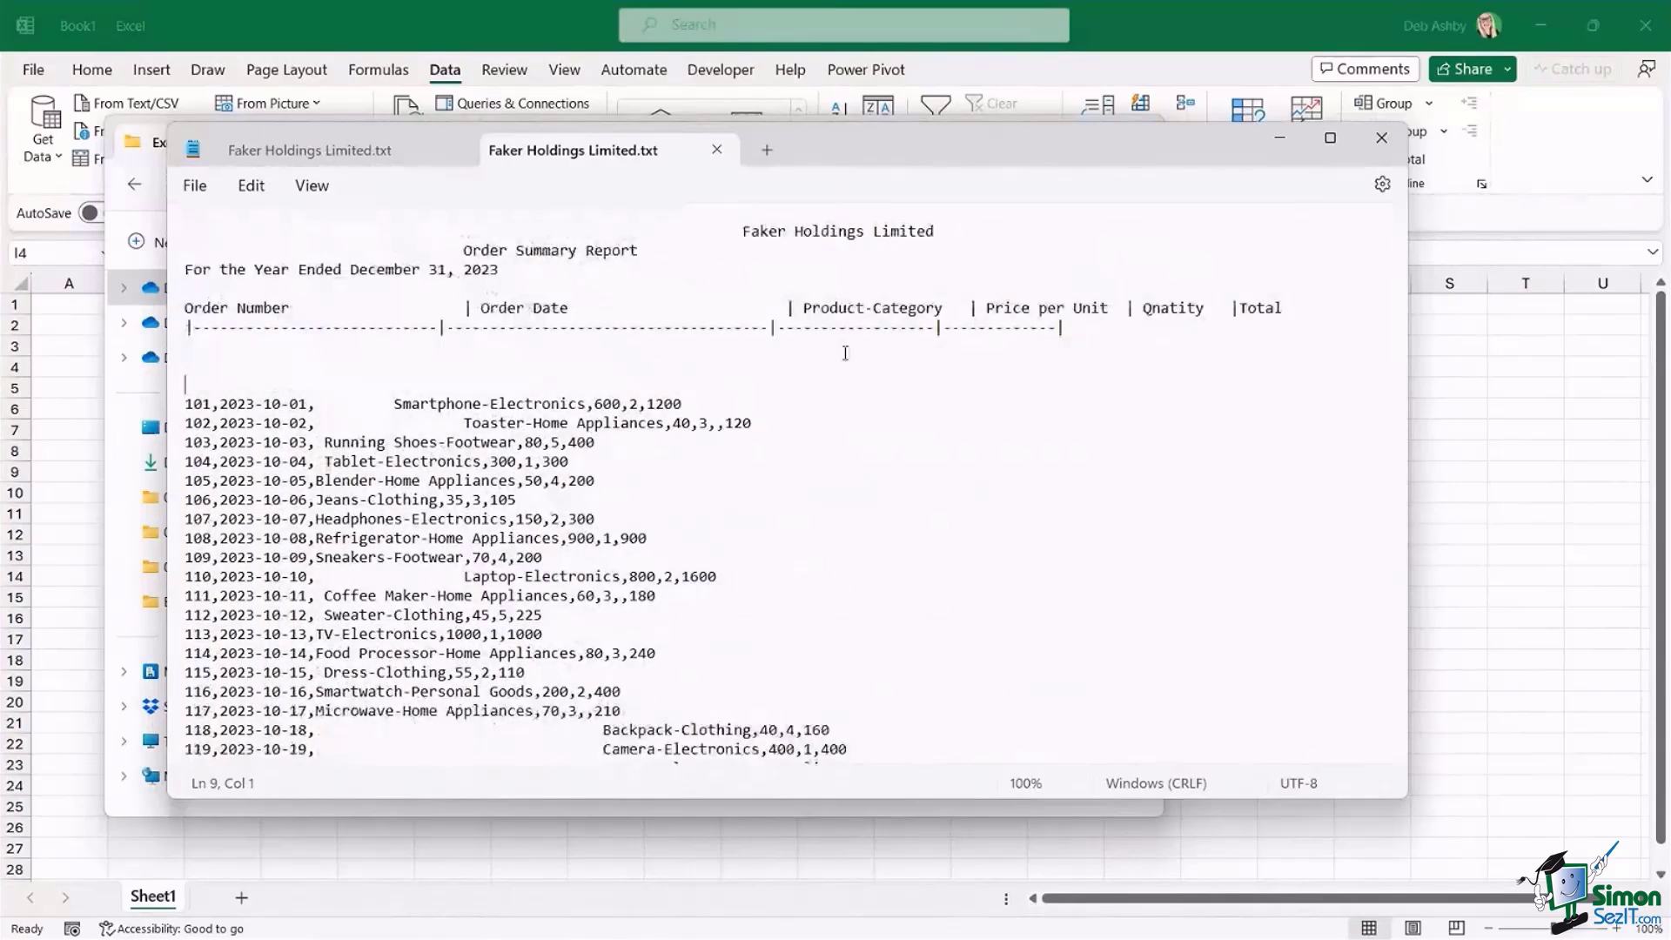
pyautogui.click(1380, 143)
pyautogui.click(1136, 139)
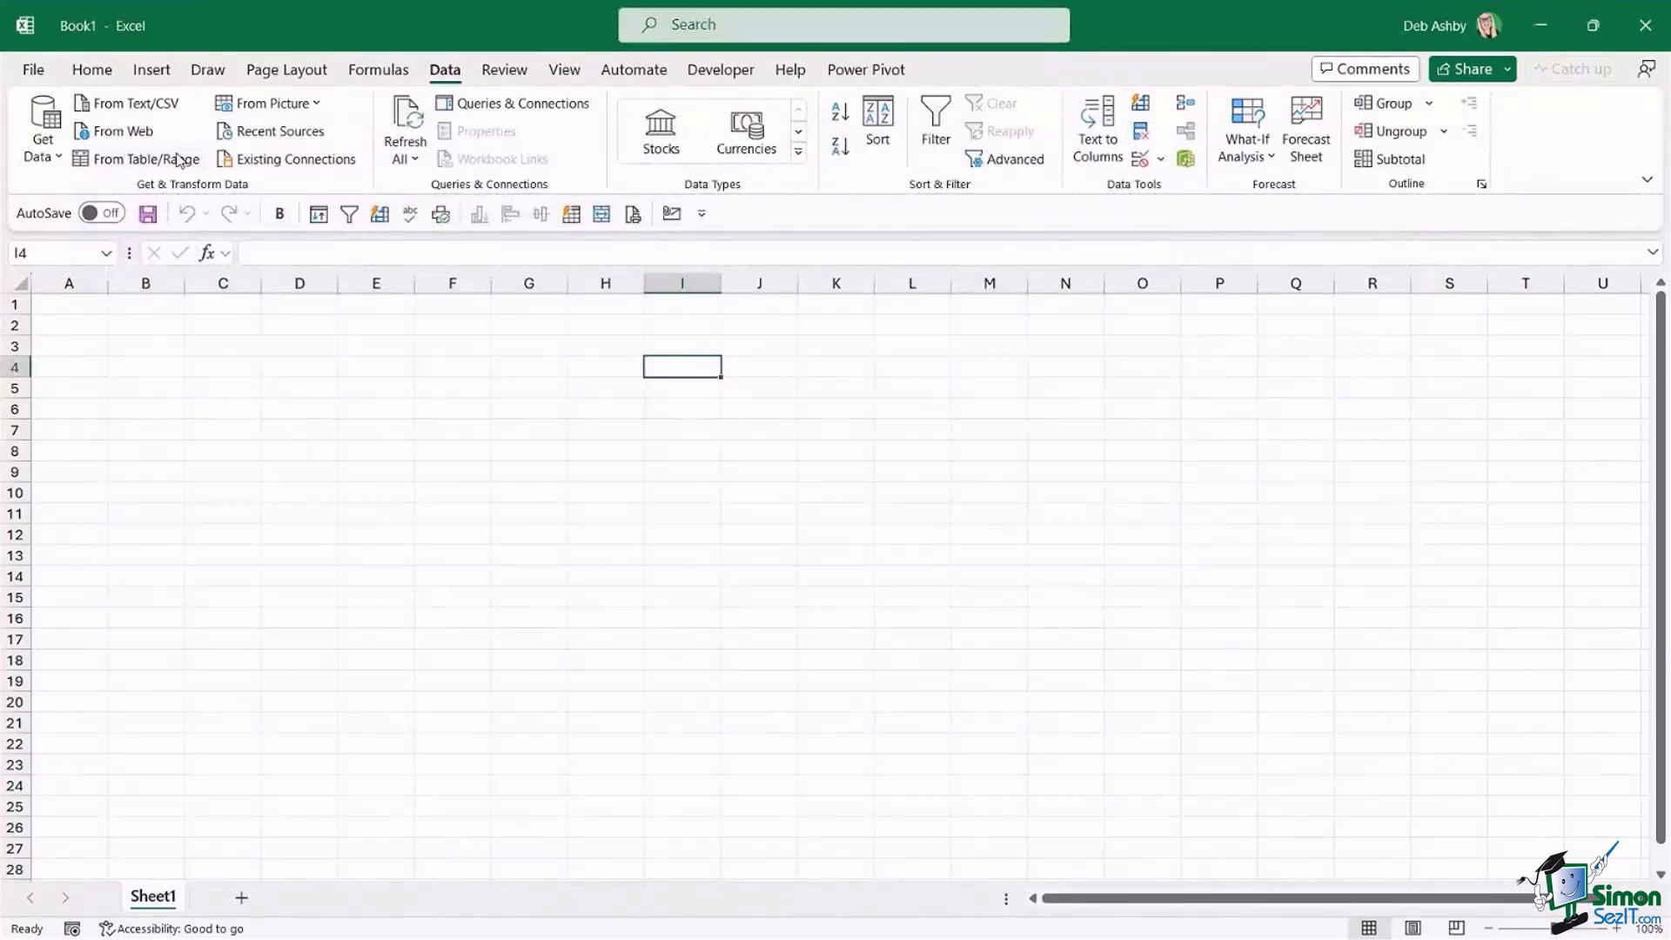
# - Import Faker Holdings Limited.txt as a text/CSV source from the Excel - Cleaning Data in Power Query folder
pyautogui.click(154, 110)
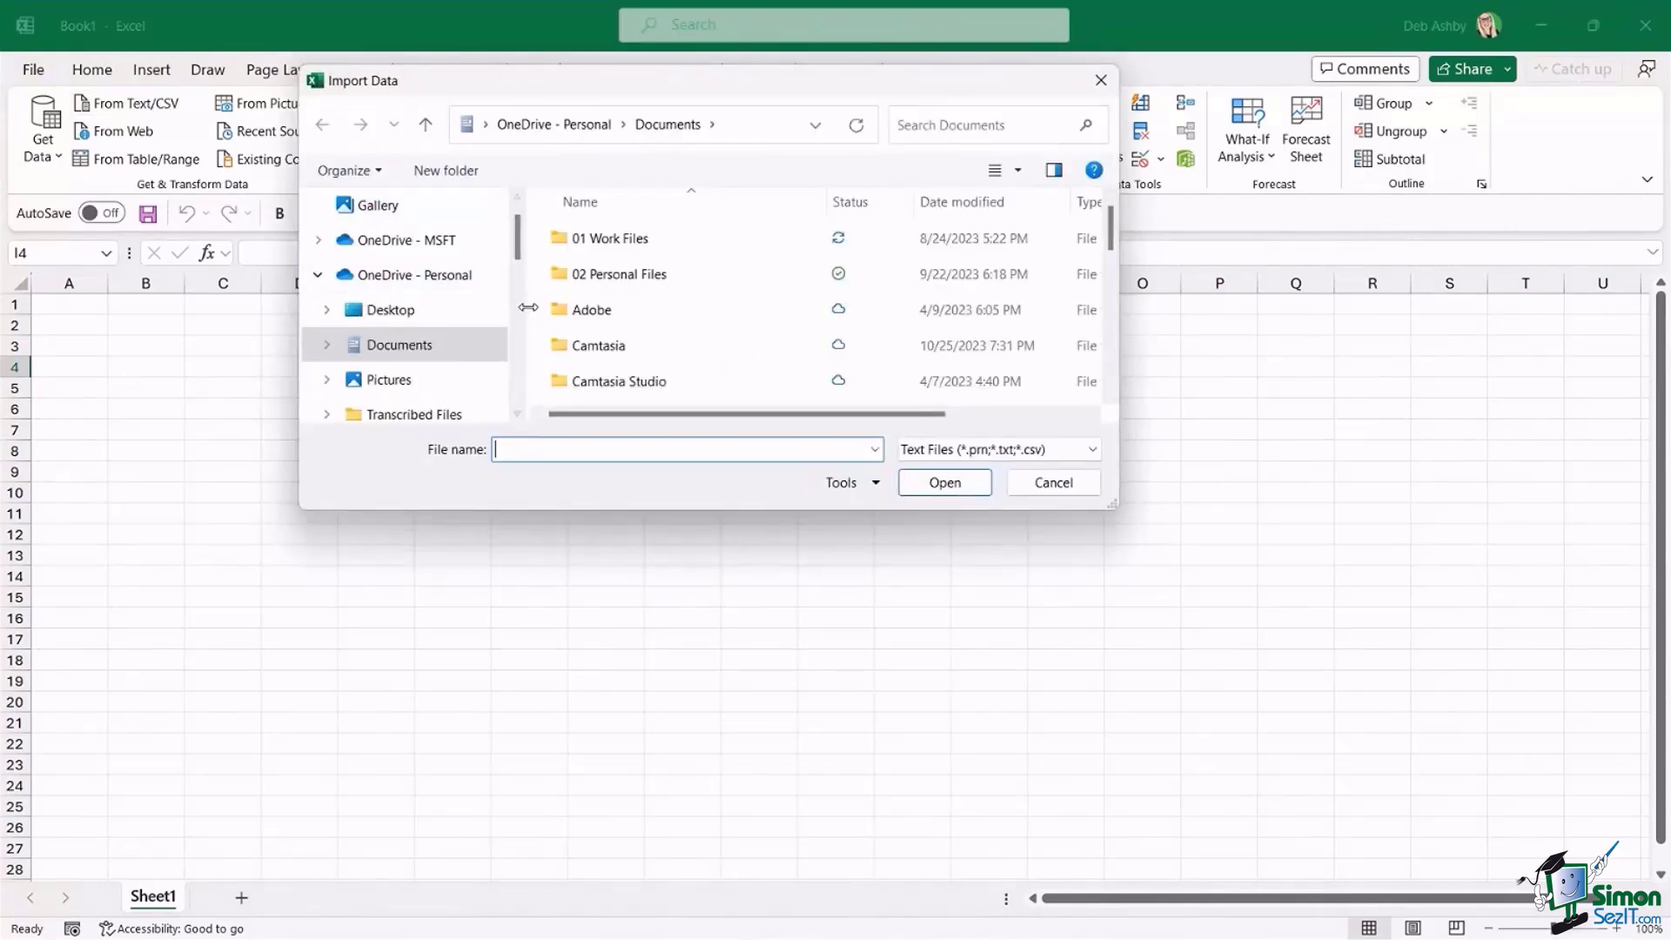
pyautogui.moveTo(528, 307); pyautogui.dragTo(445, 307)
pyautogui.moveTo(442, 244); pyautogui.dragTo(463, 320)
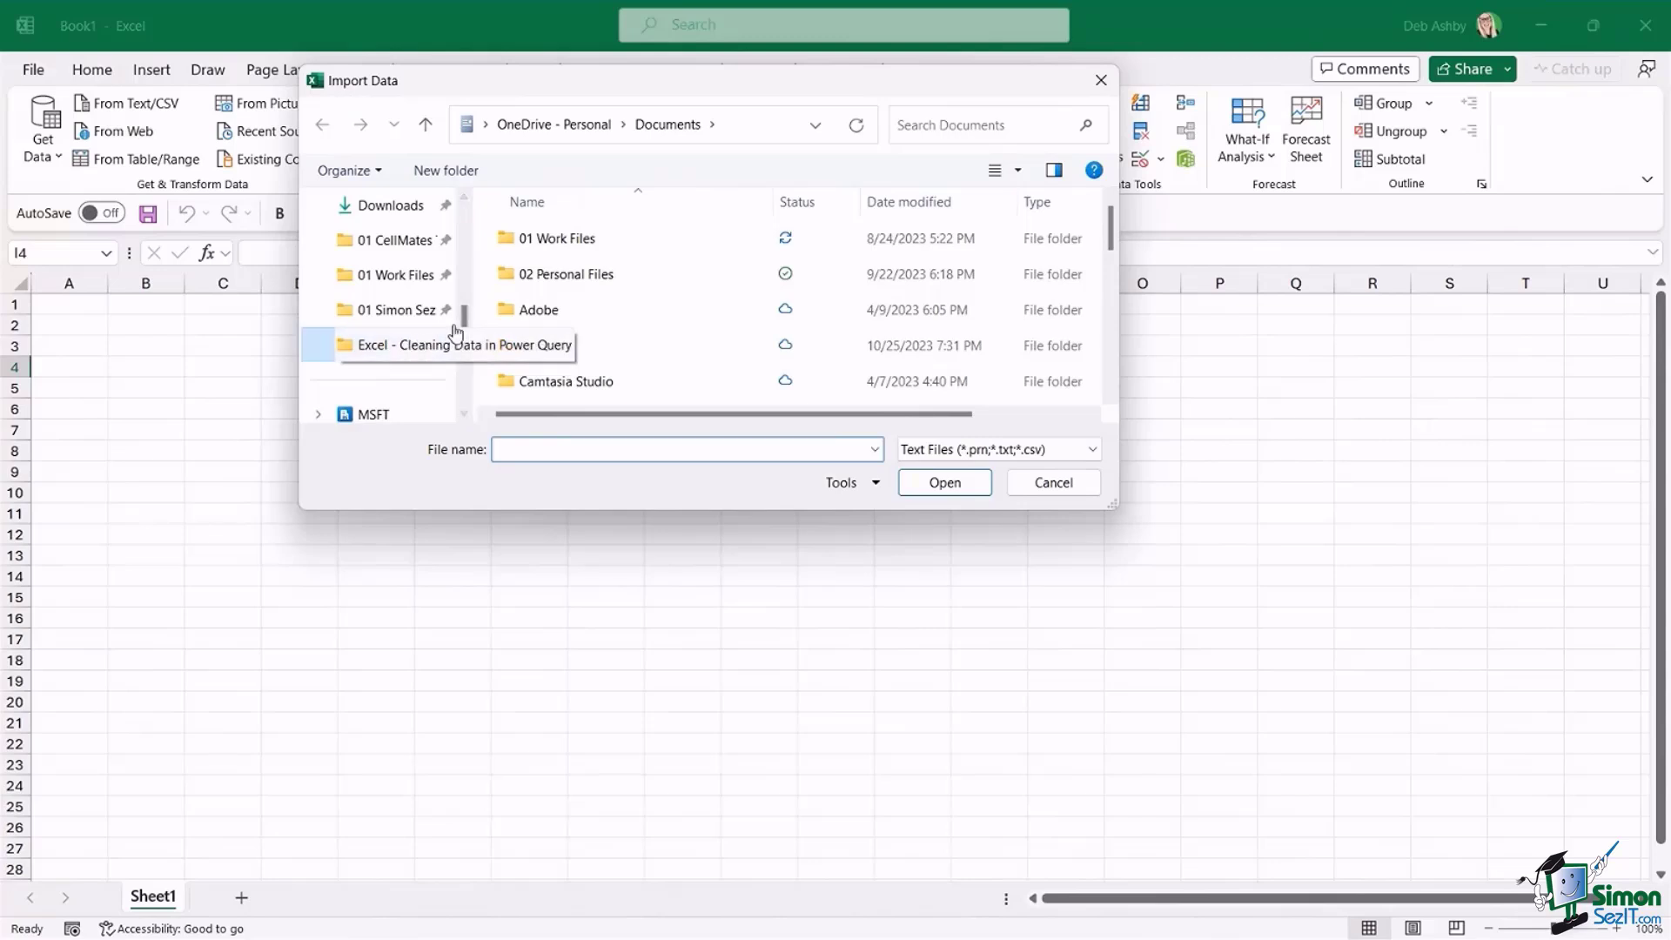
pyautogui.click(409, 344)
pyautogui.moveTo(472, 329); pyautogui.dragTo(382, 329)
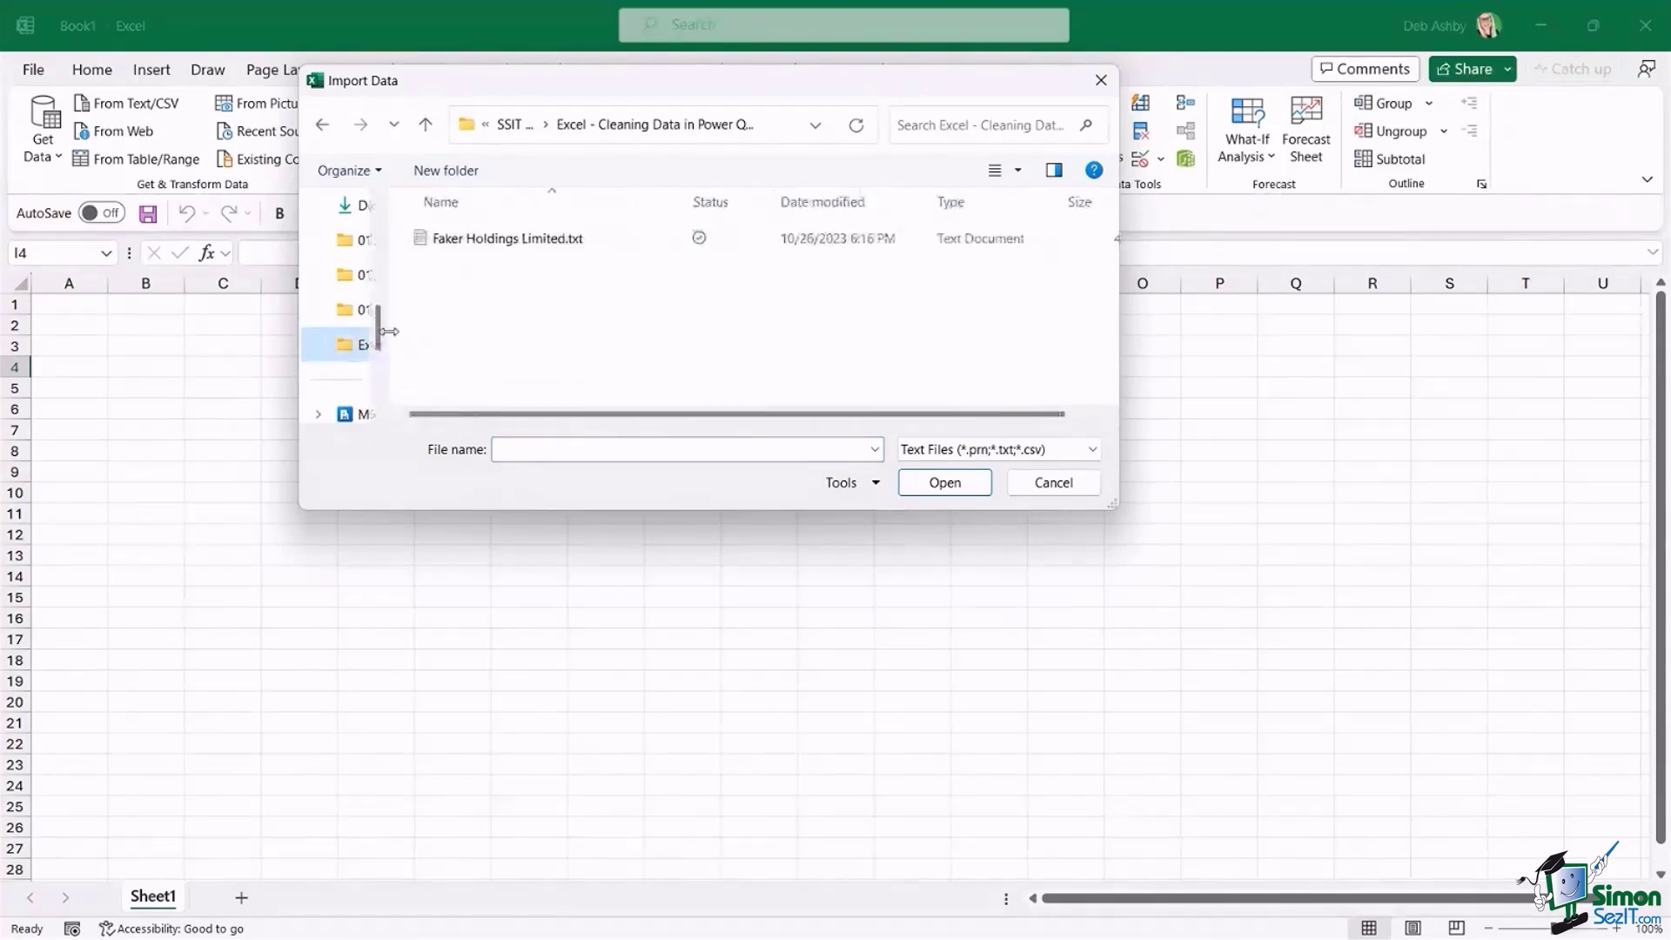
pyautogui.click(519, 248)
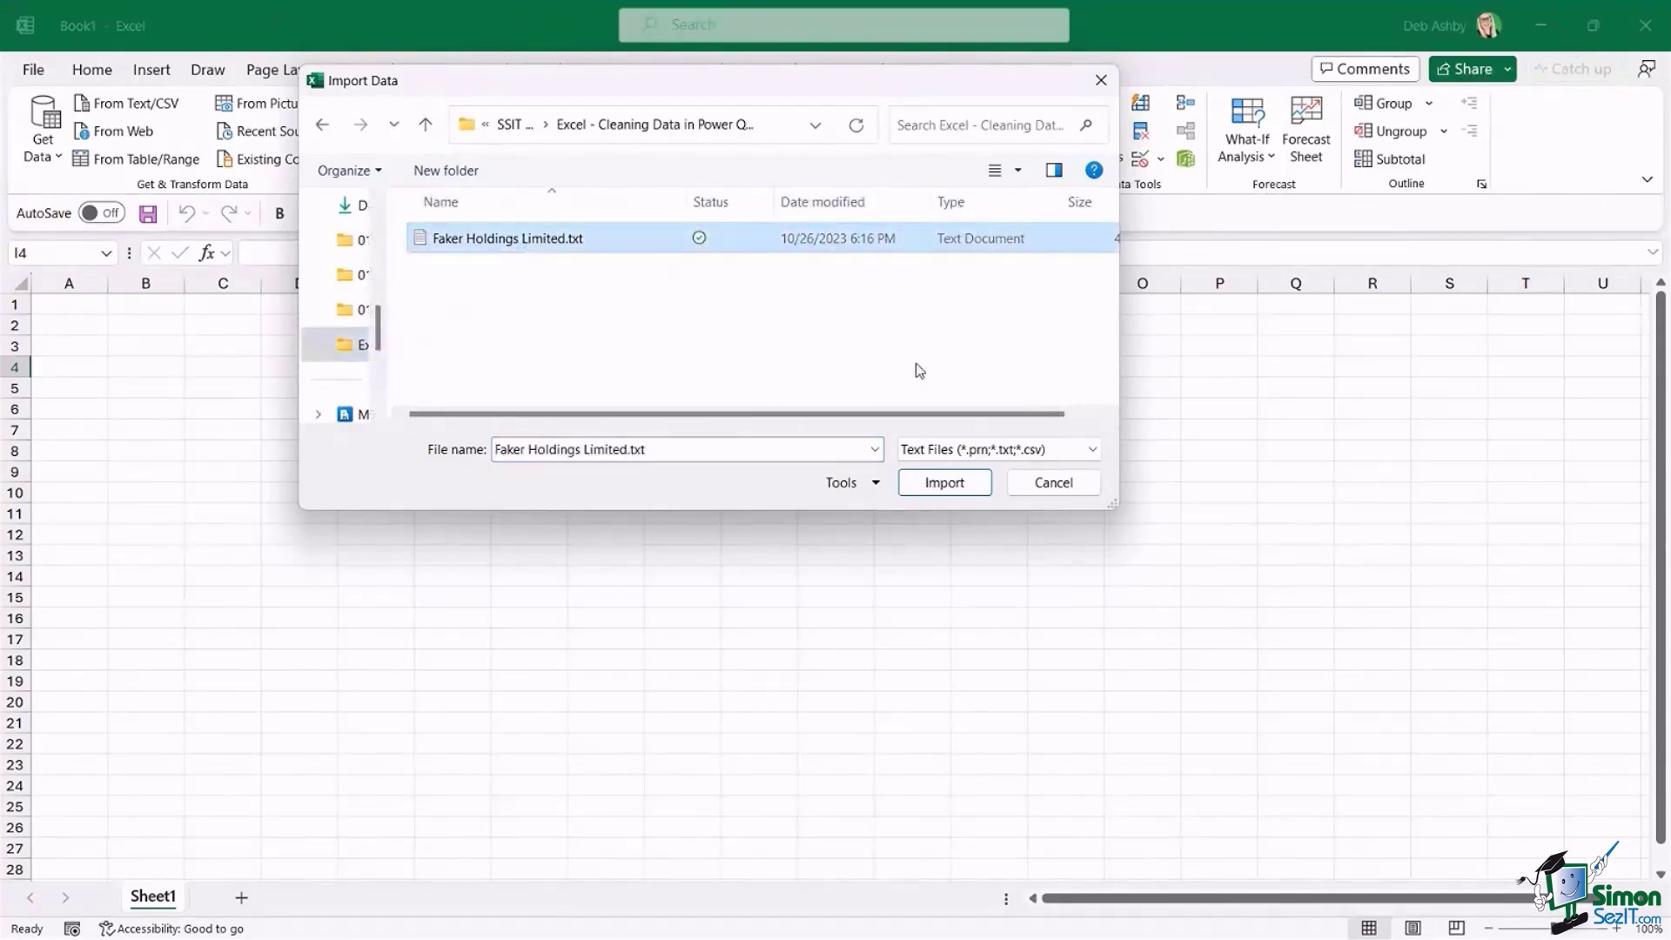
pyautogui.click(944, 484)
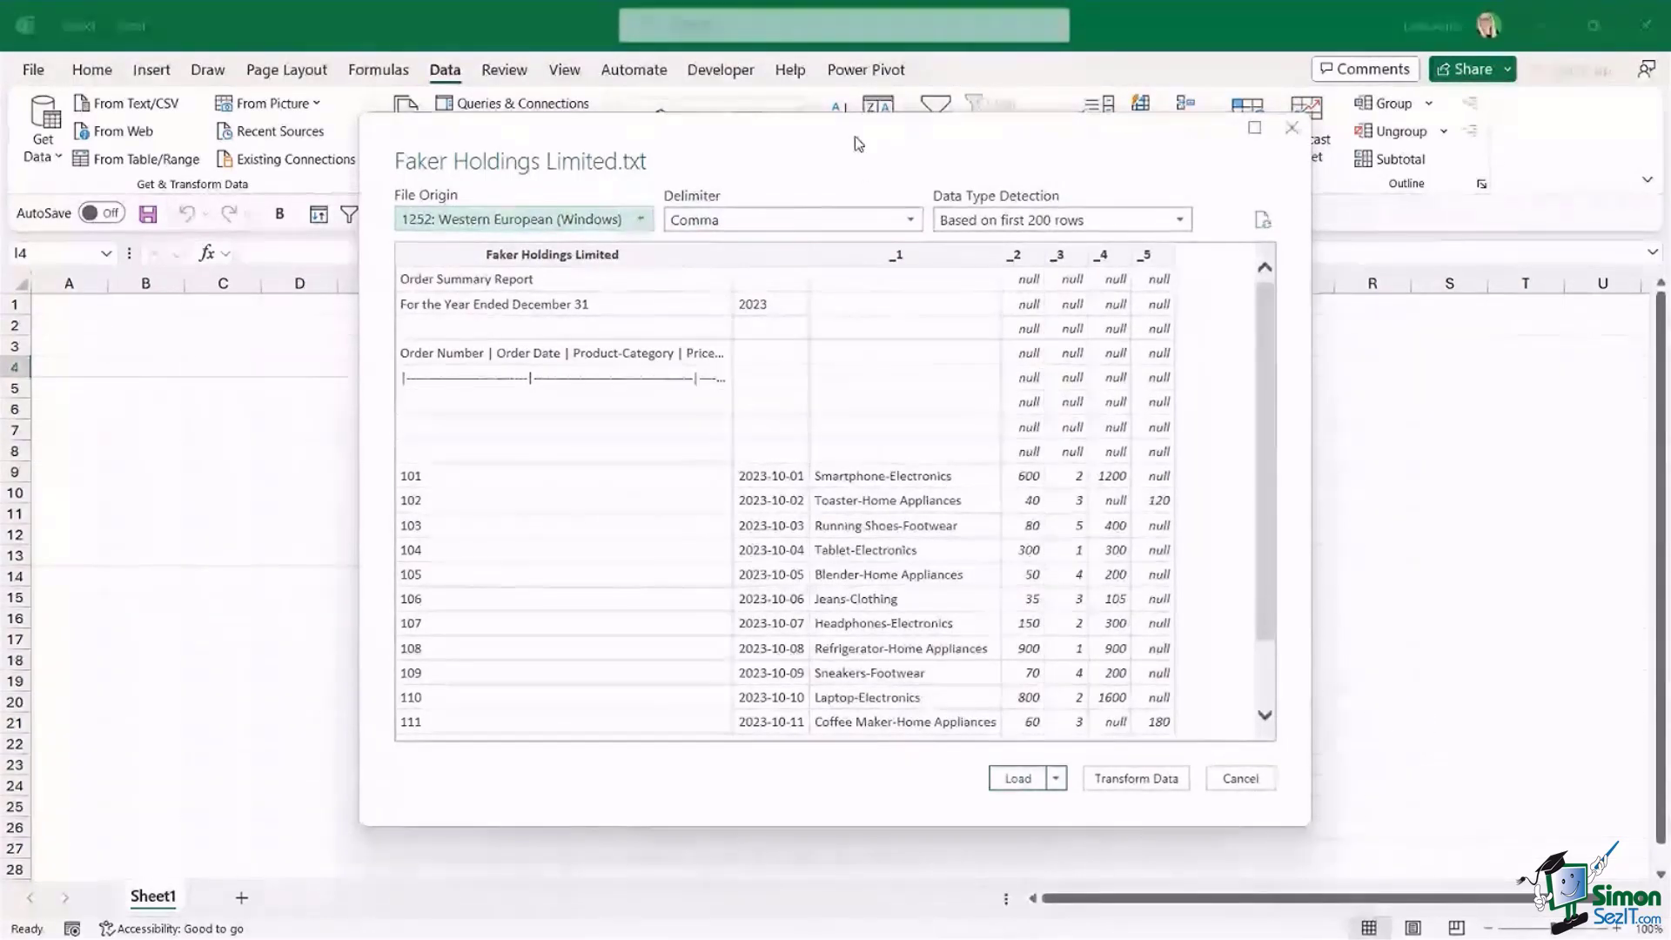
# - Check the comma-delimited import preview and its load options, and open the data for transformation in the Power Query Editor
pyautogui.moveTo(855, 138); pyautogui.dragTo(804, 150)
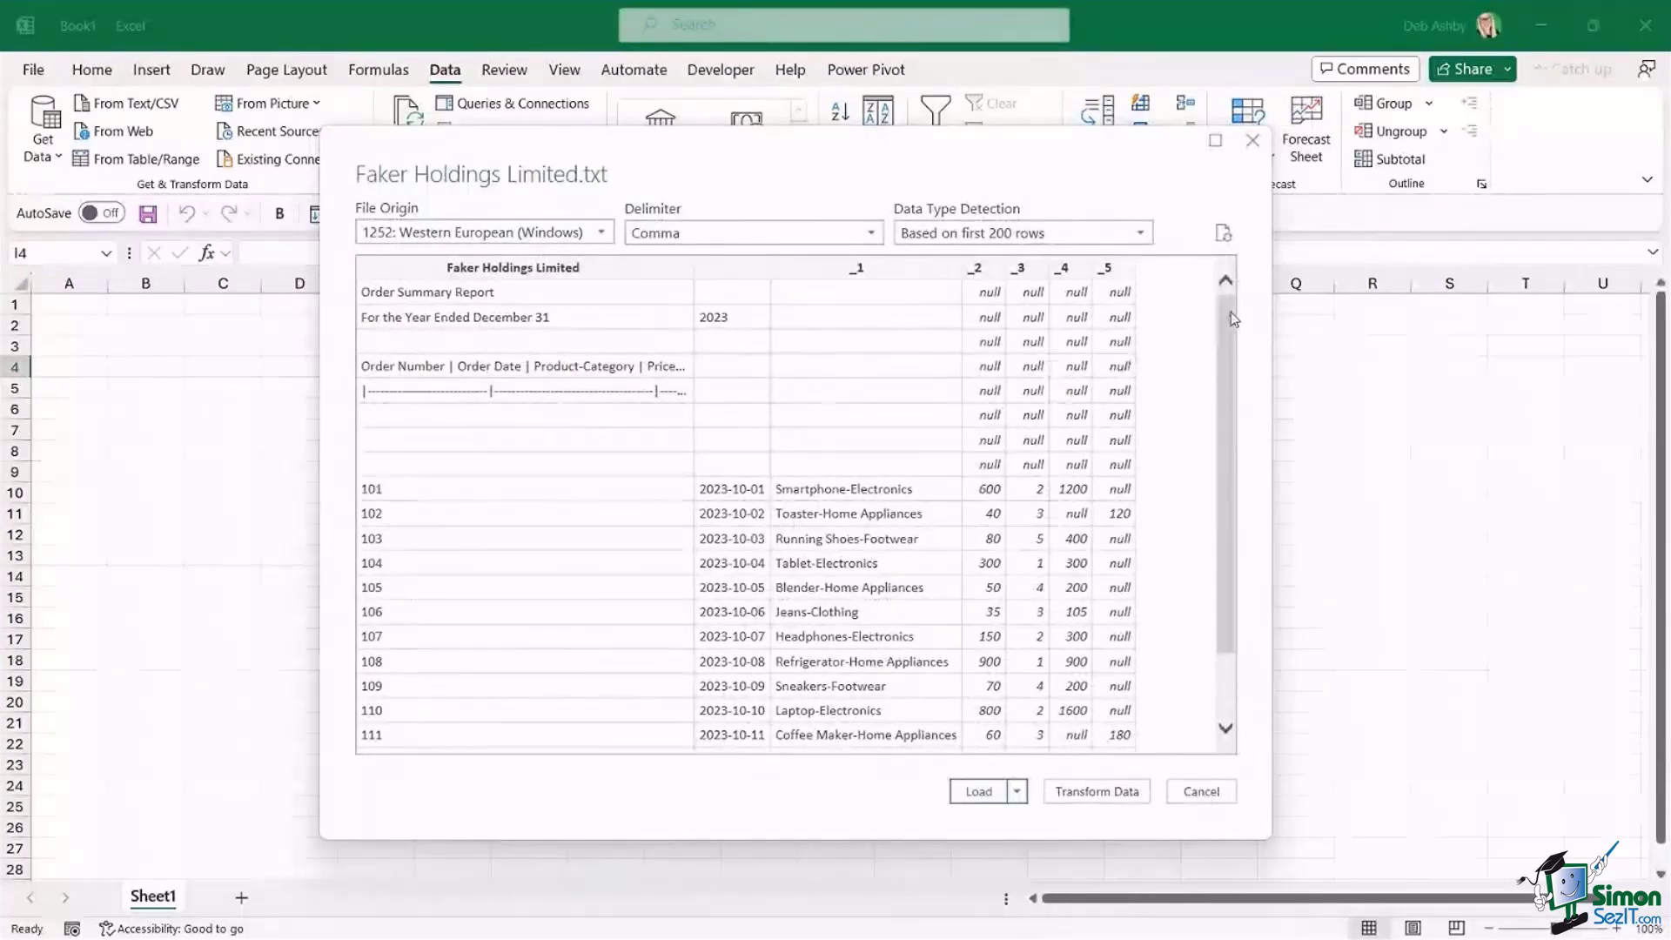
pyautogui.moveTo(1230, 311)
pyautogui.mouseDown()
pyautogui.moveTo(1231, 365)
pyautogui.moveTo(1228, 294)
pyautogui.mouseUp()
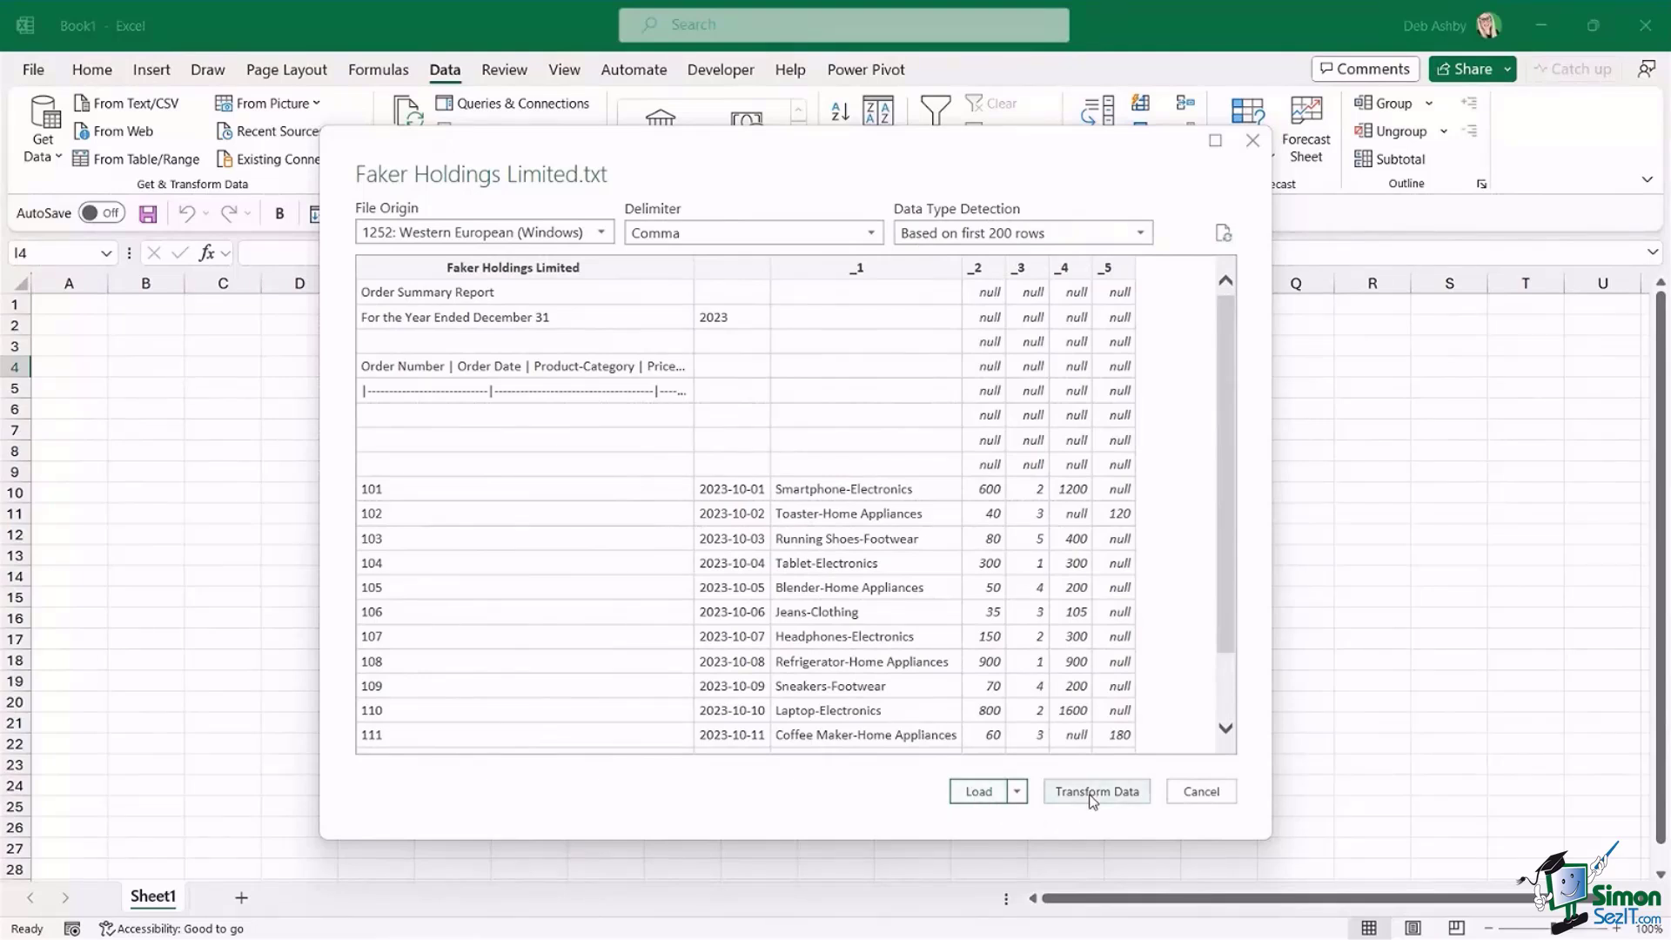
pyautogui.click(1016, 792)
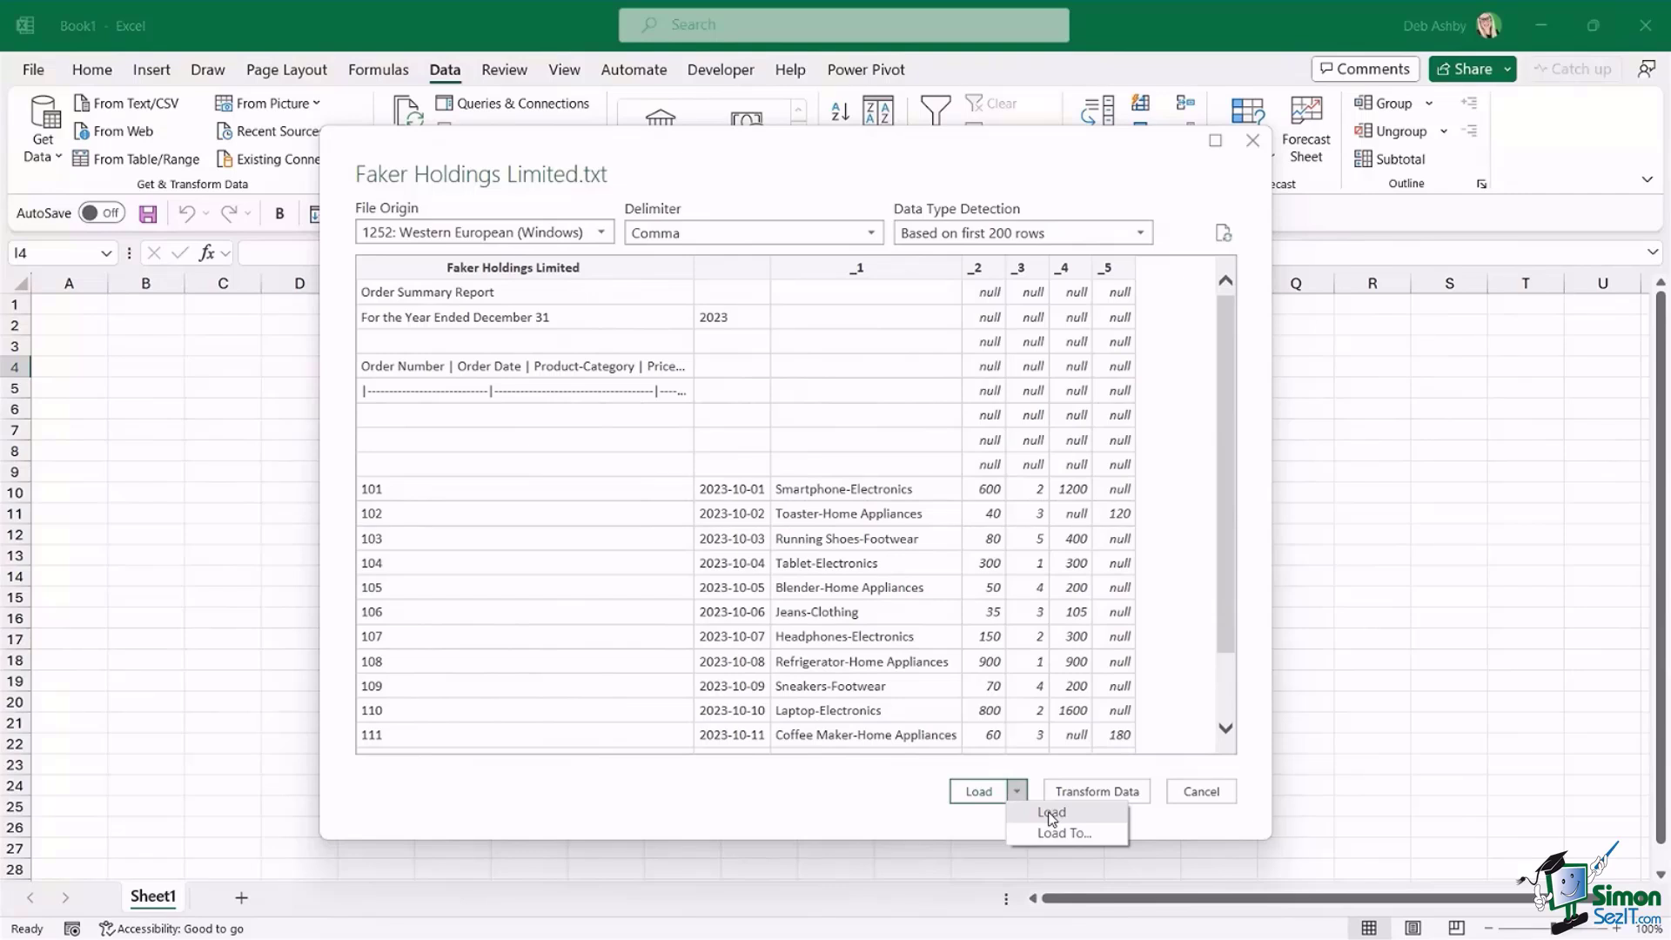
pyautogui.click(874, 827)
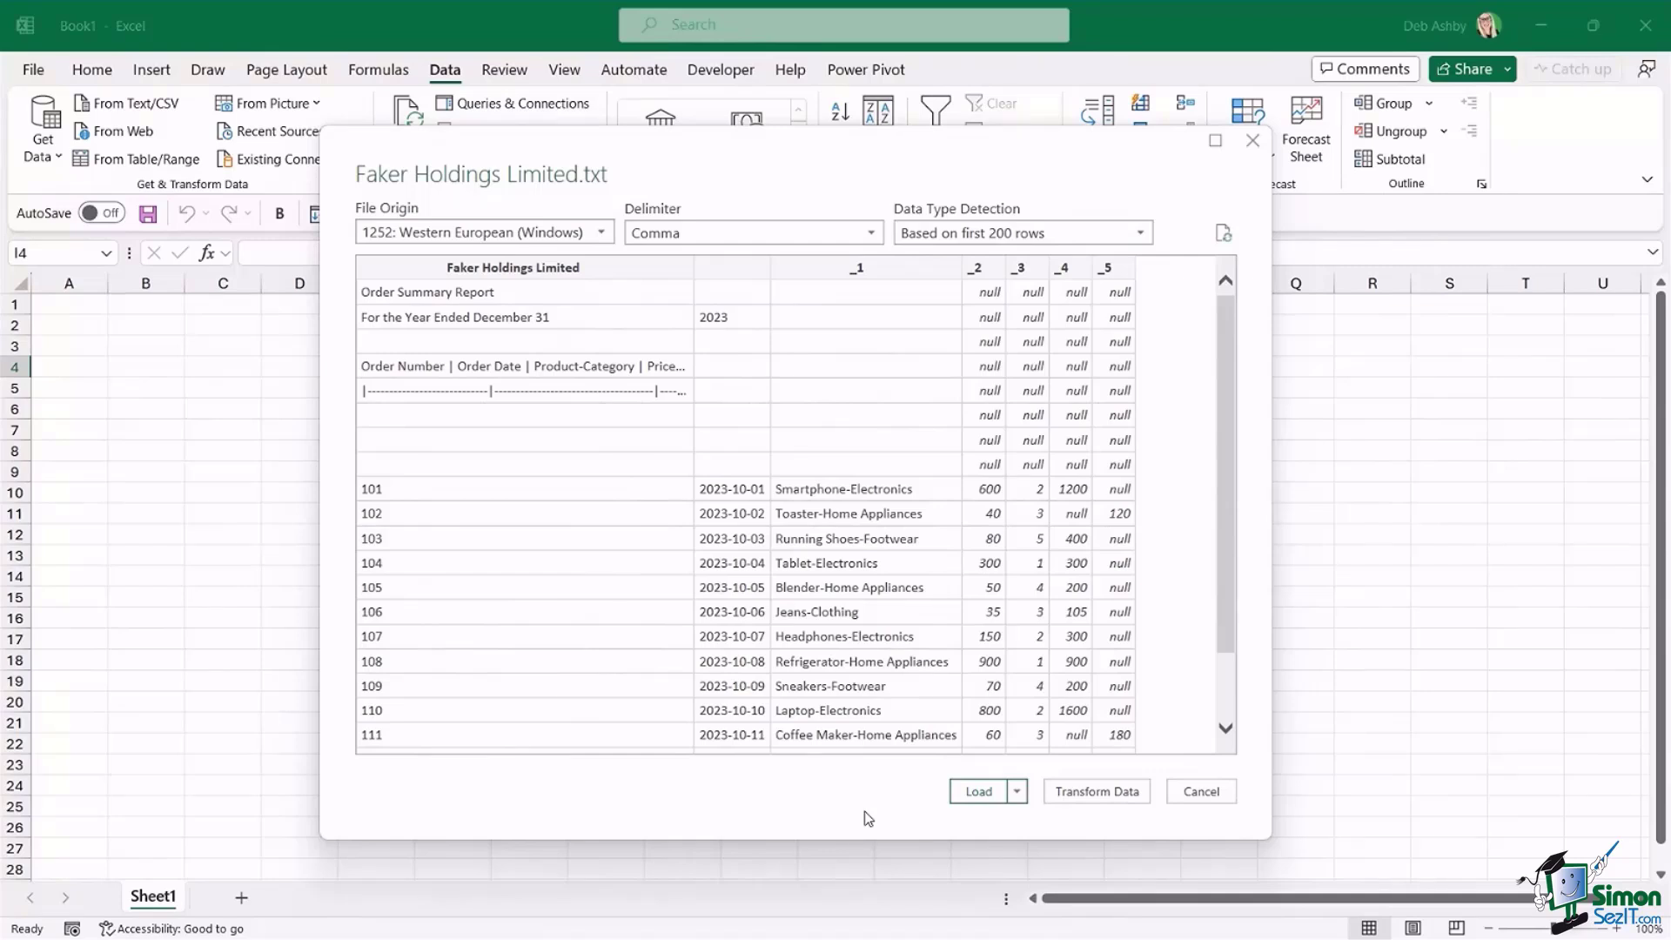
pyautogui.click(1112, 791)
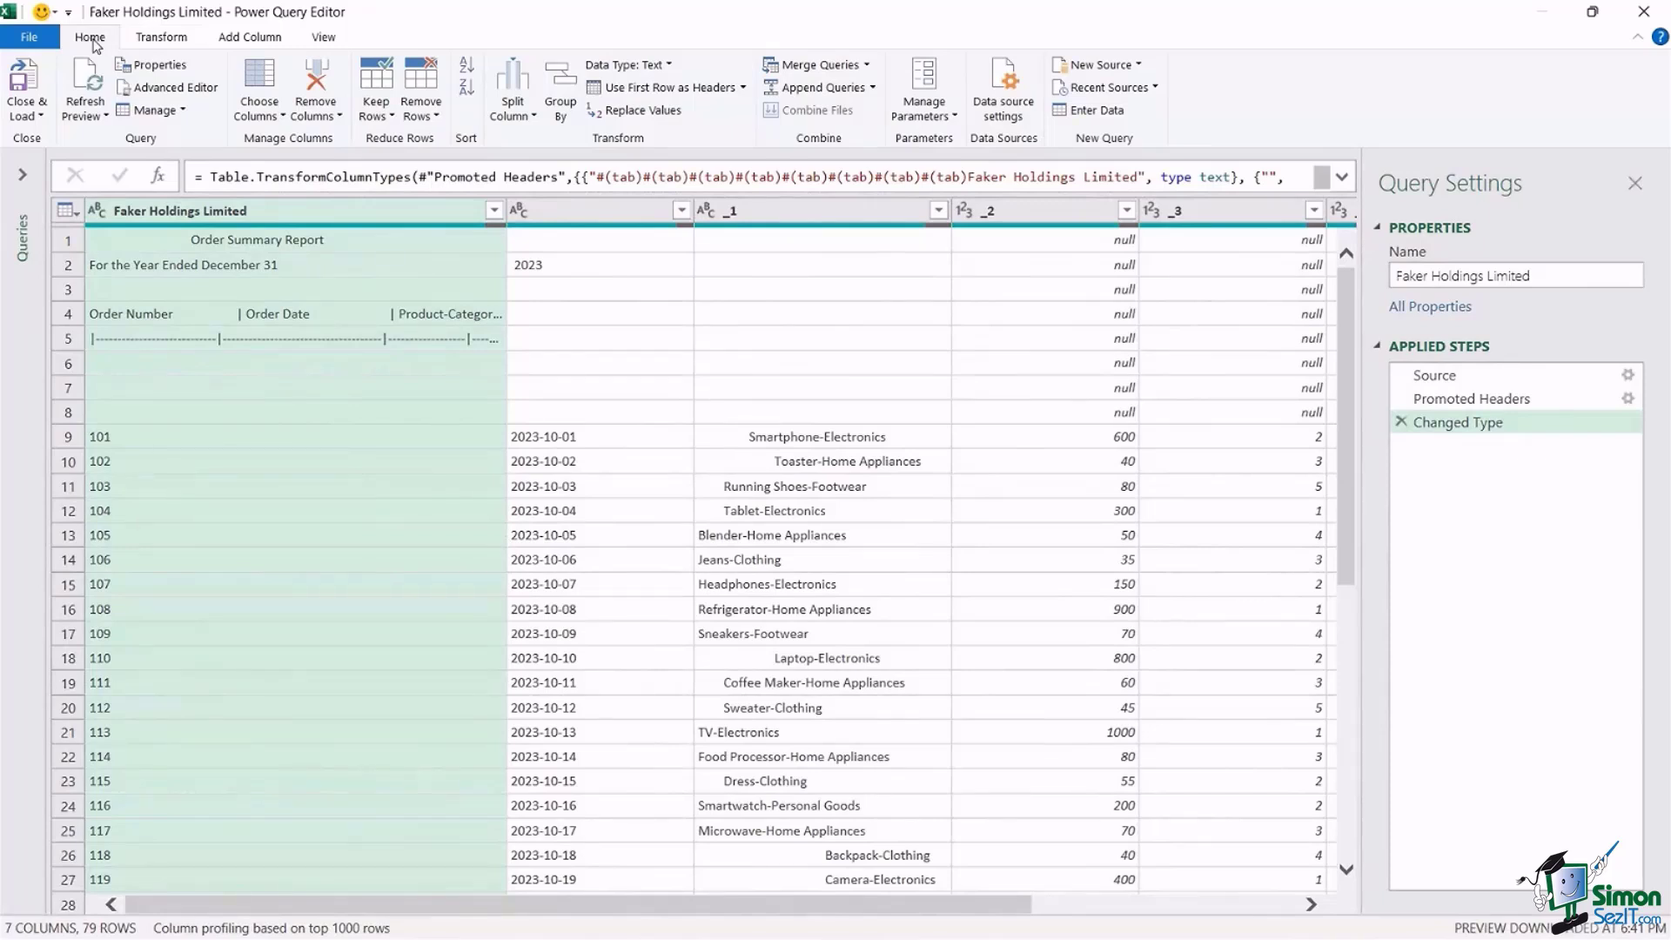
# - Look through the Power Query Editor's commands for transforming data, adding columns and changing the view, ending on the home commands
pyautogui.click(178, 44)
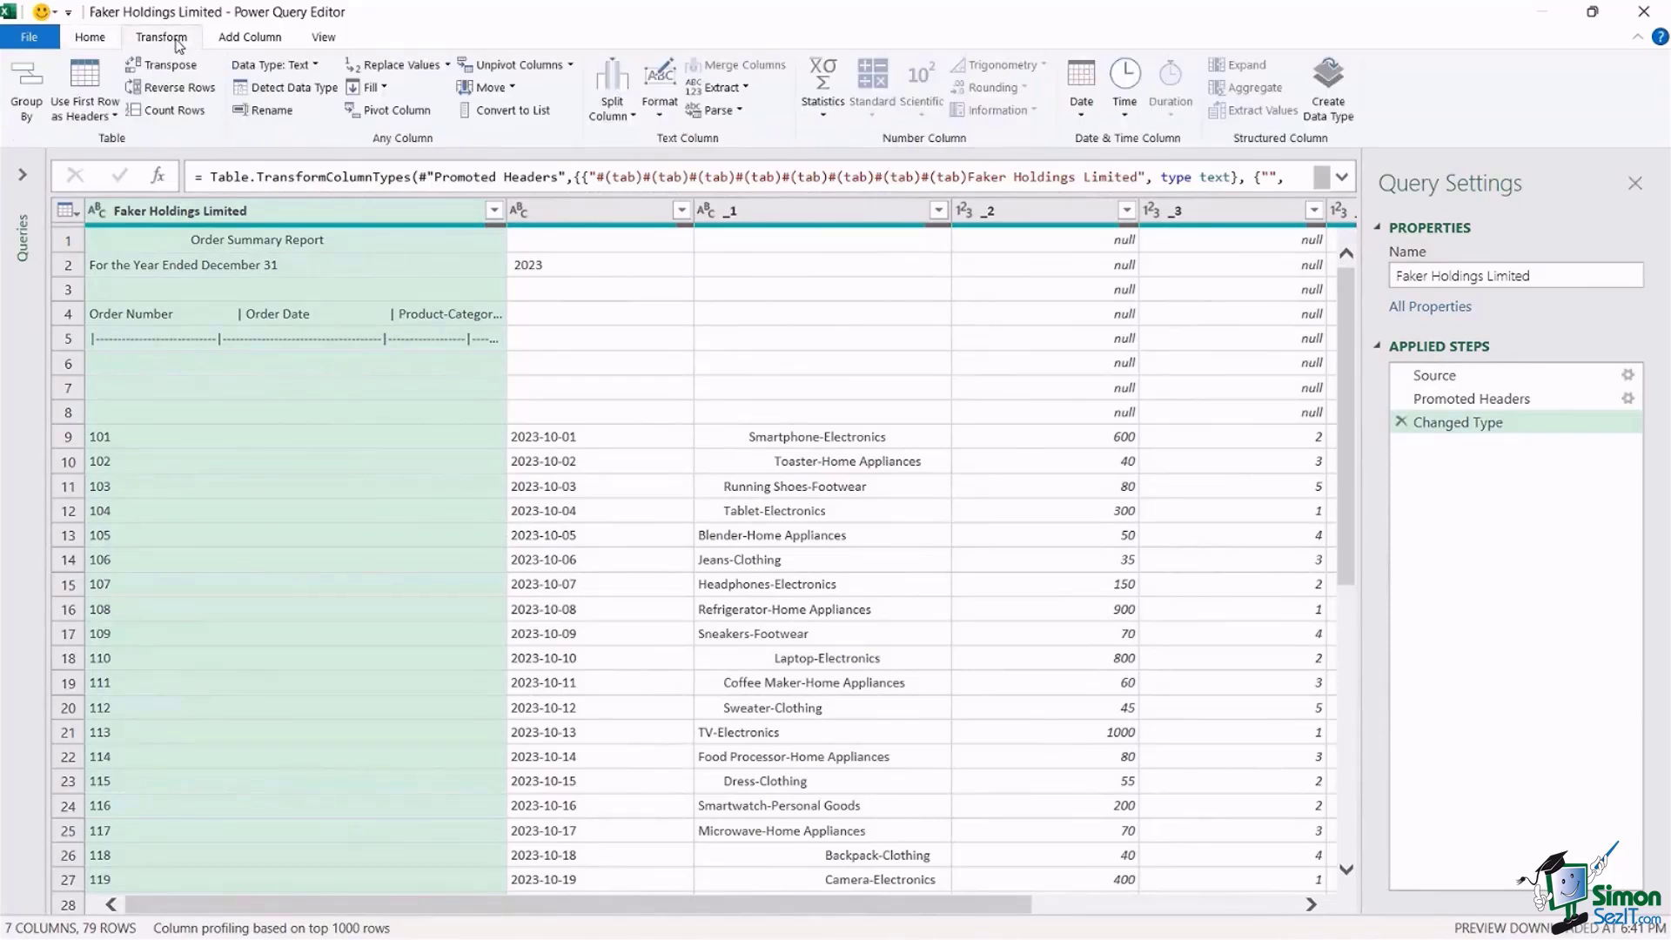
pyautogui.click(243, 46)
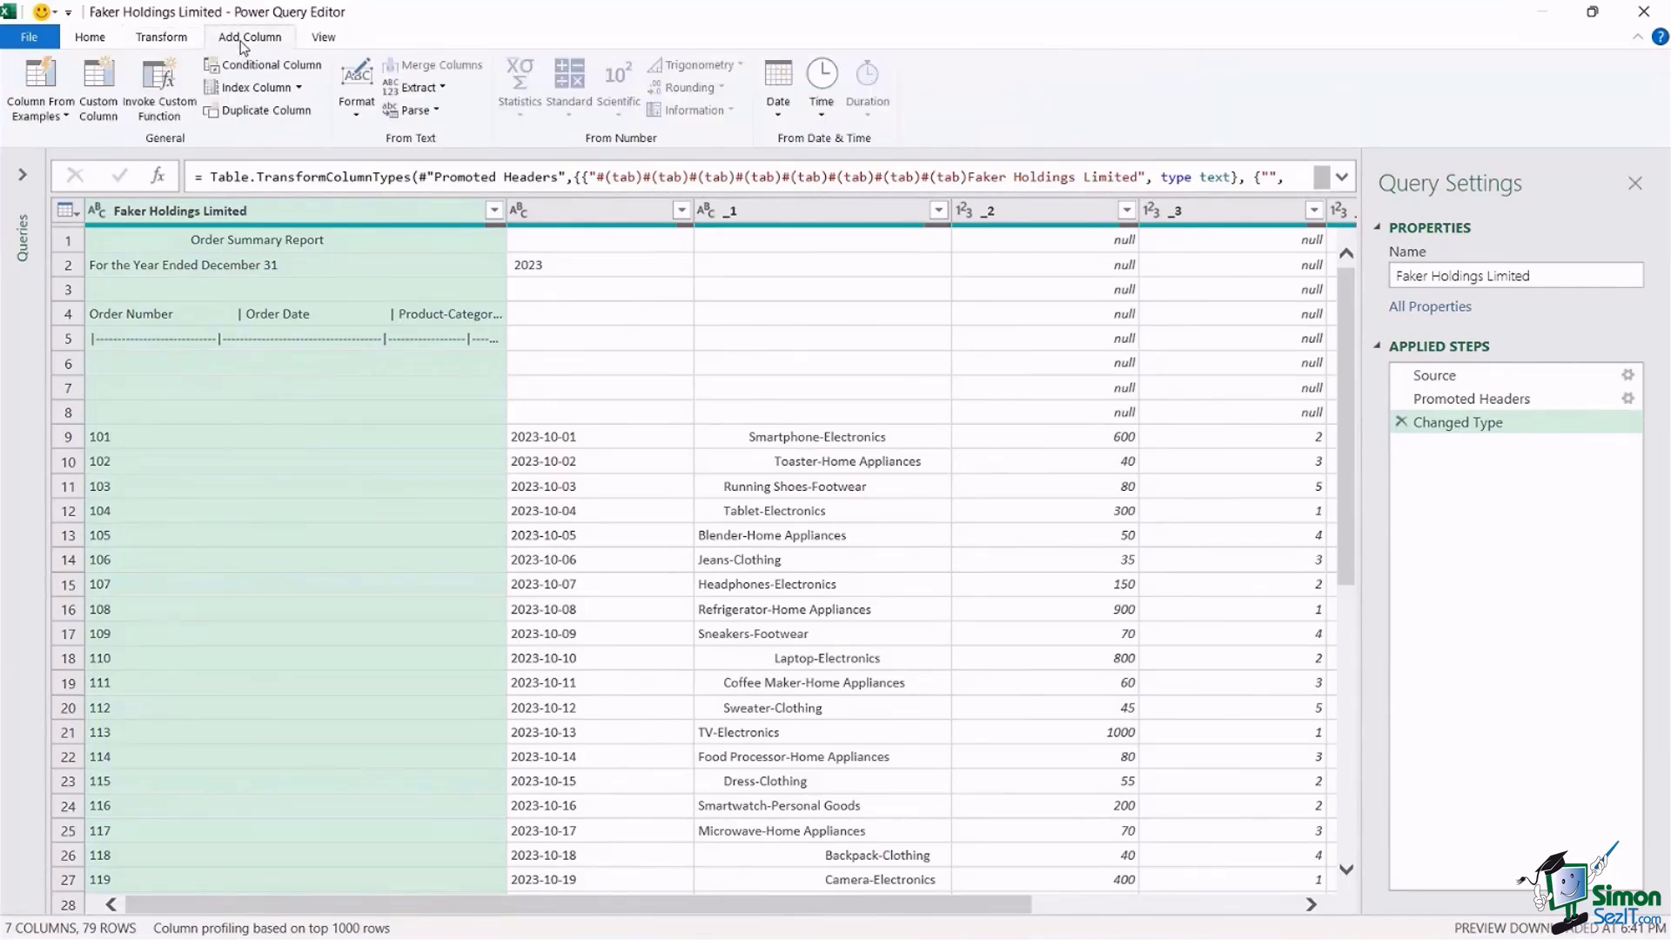
pyautogui.click(324, 42)
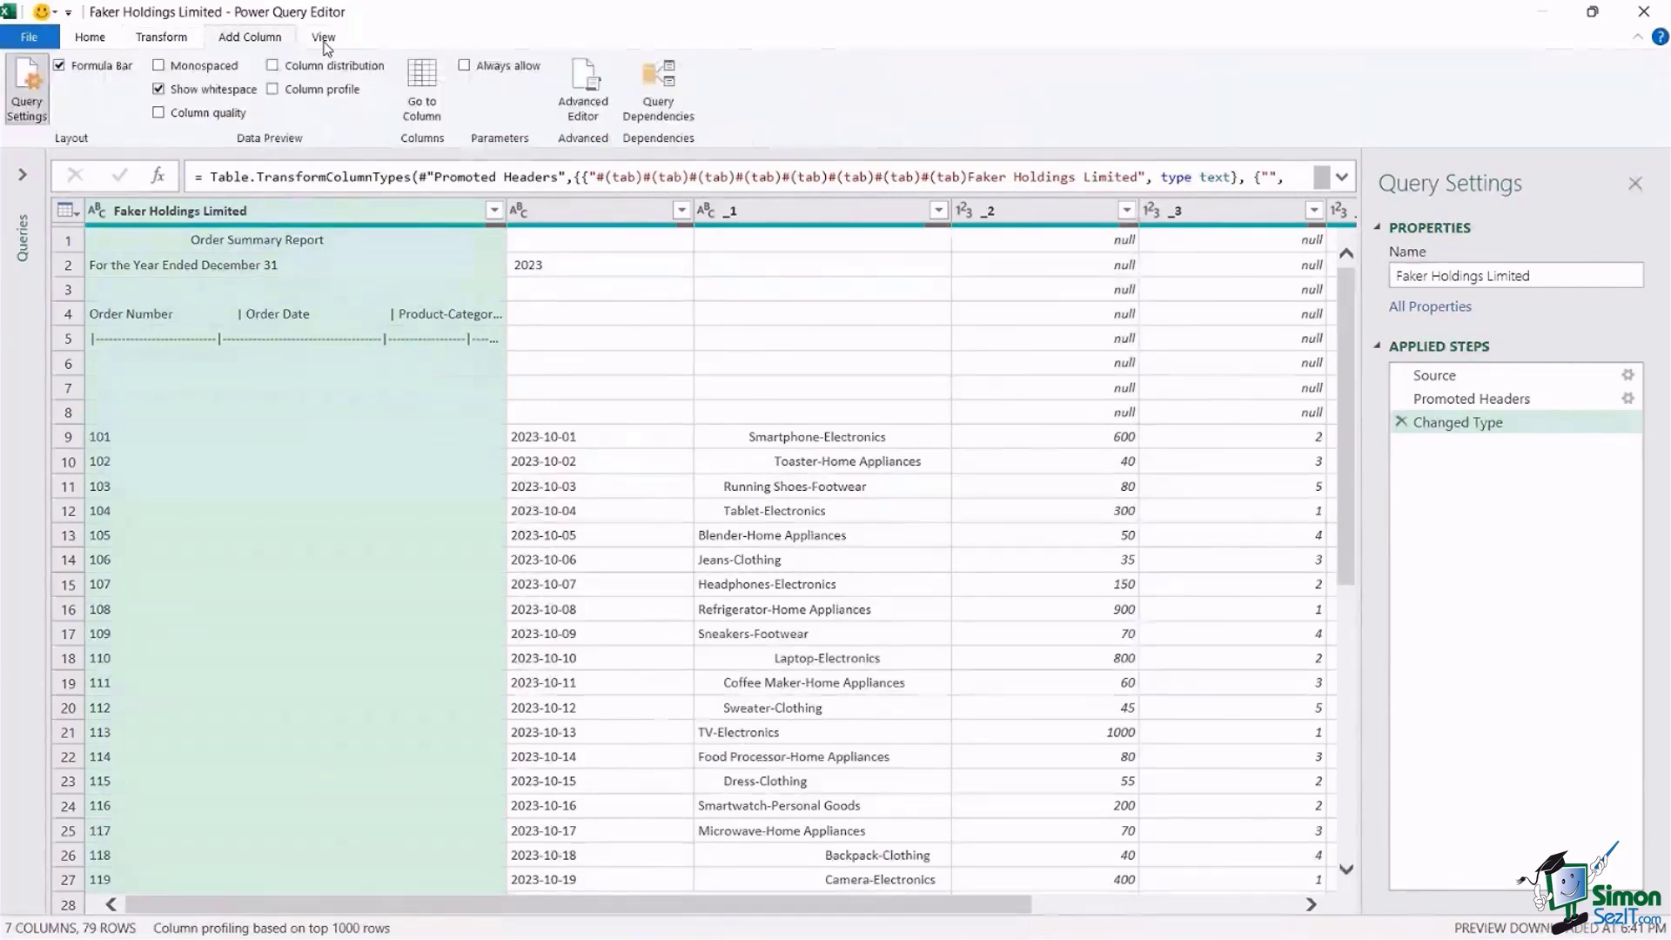
pyautogui.click(91, 39)
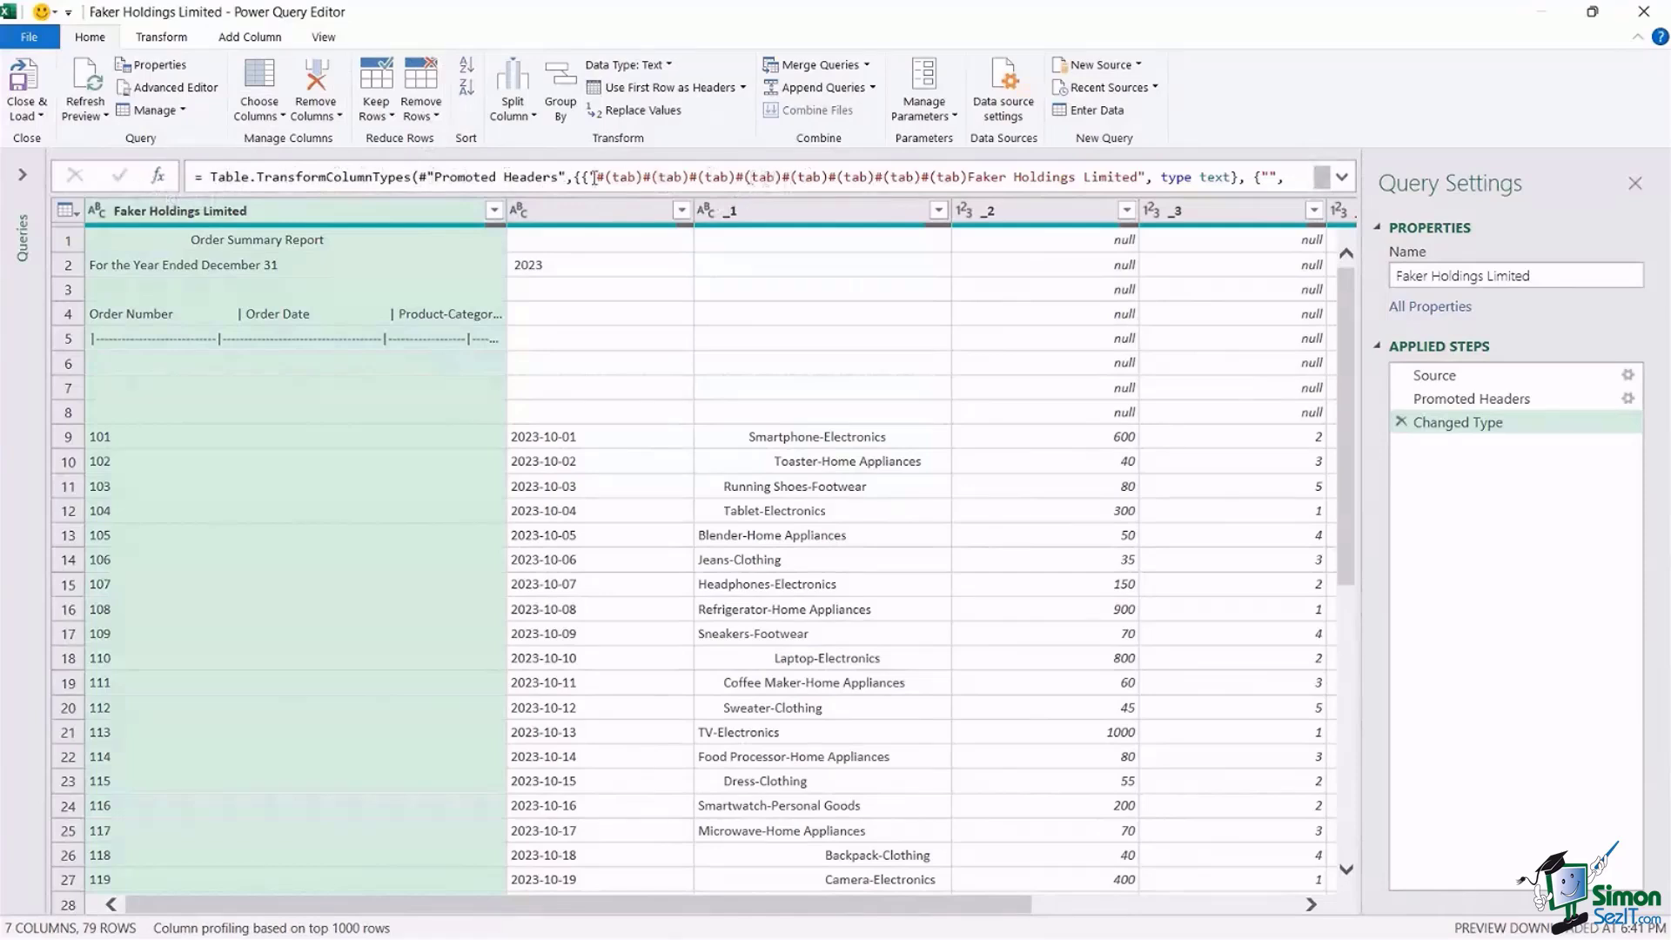
# - Preview the date cells of orders 101 and 103 in full, and view the list of queries in the file
pyautogui.click(626, 438)
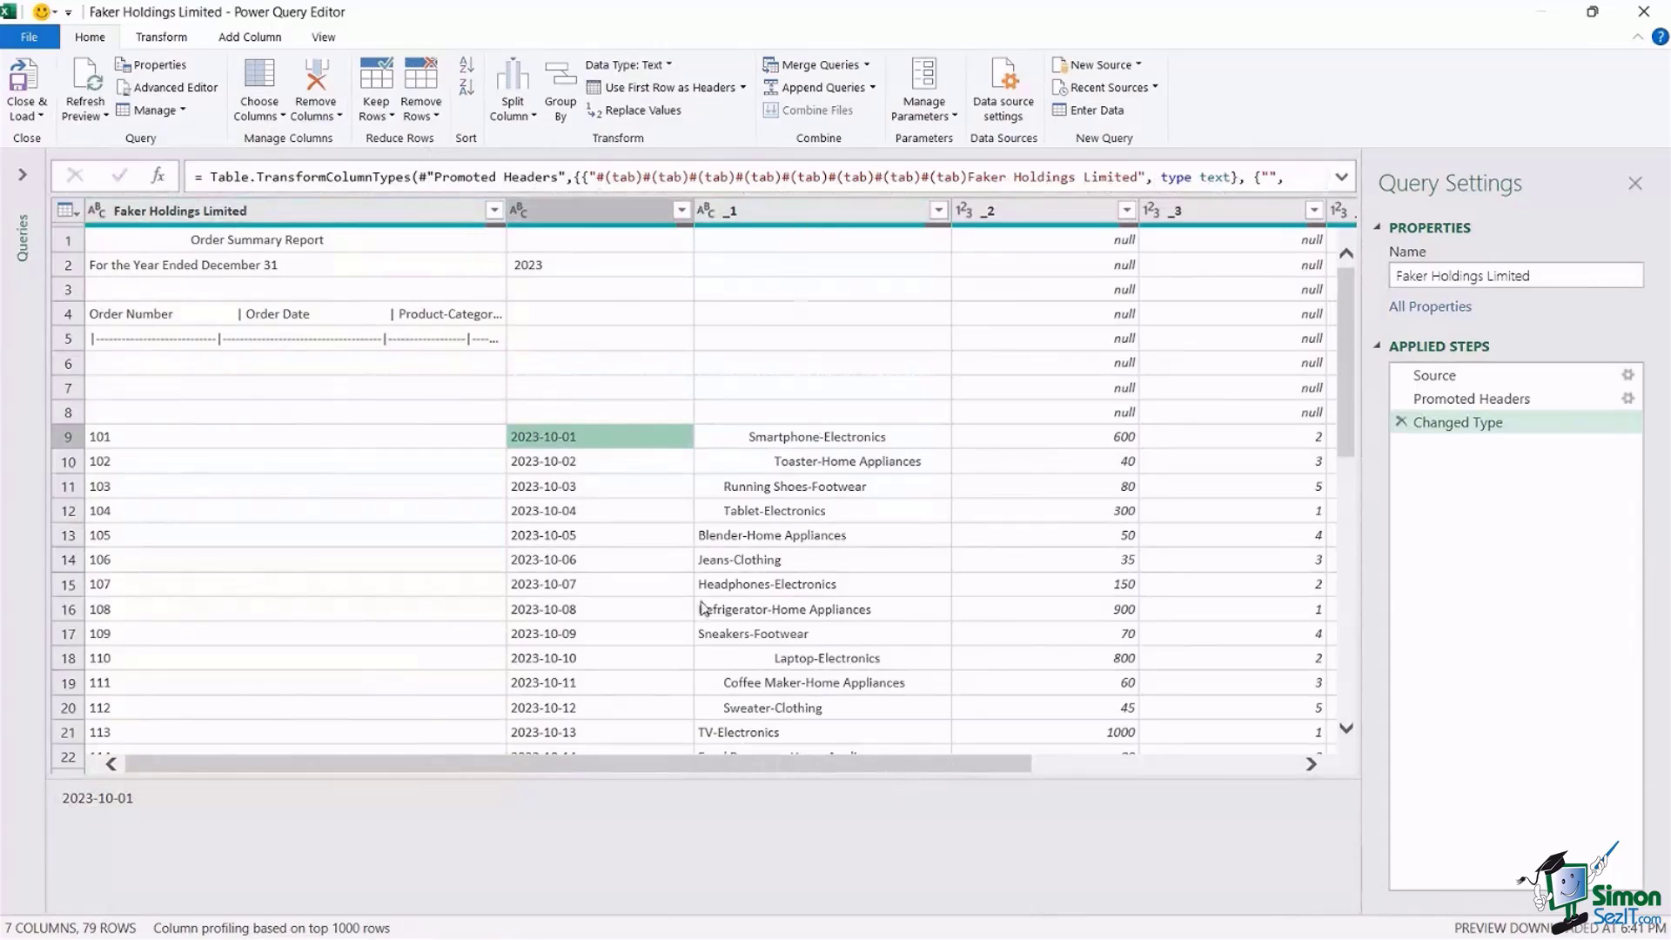
pyautogui.click(585, 489)
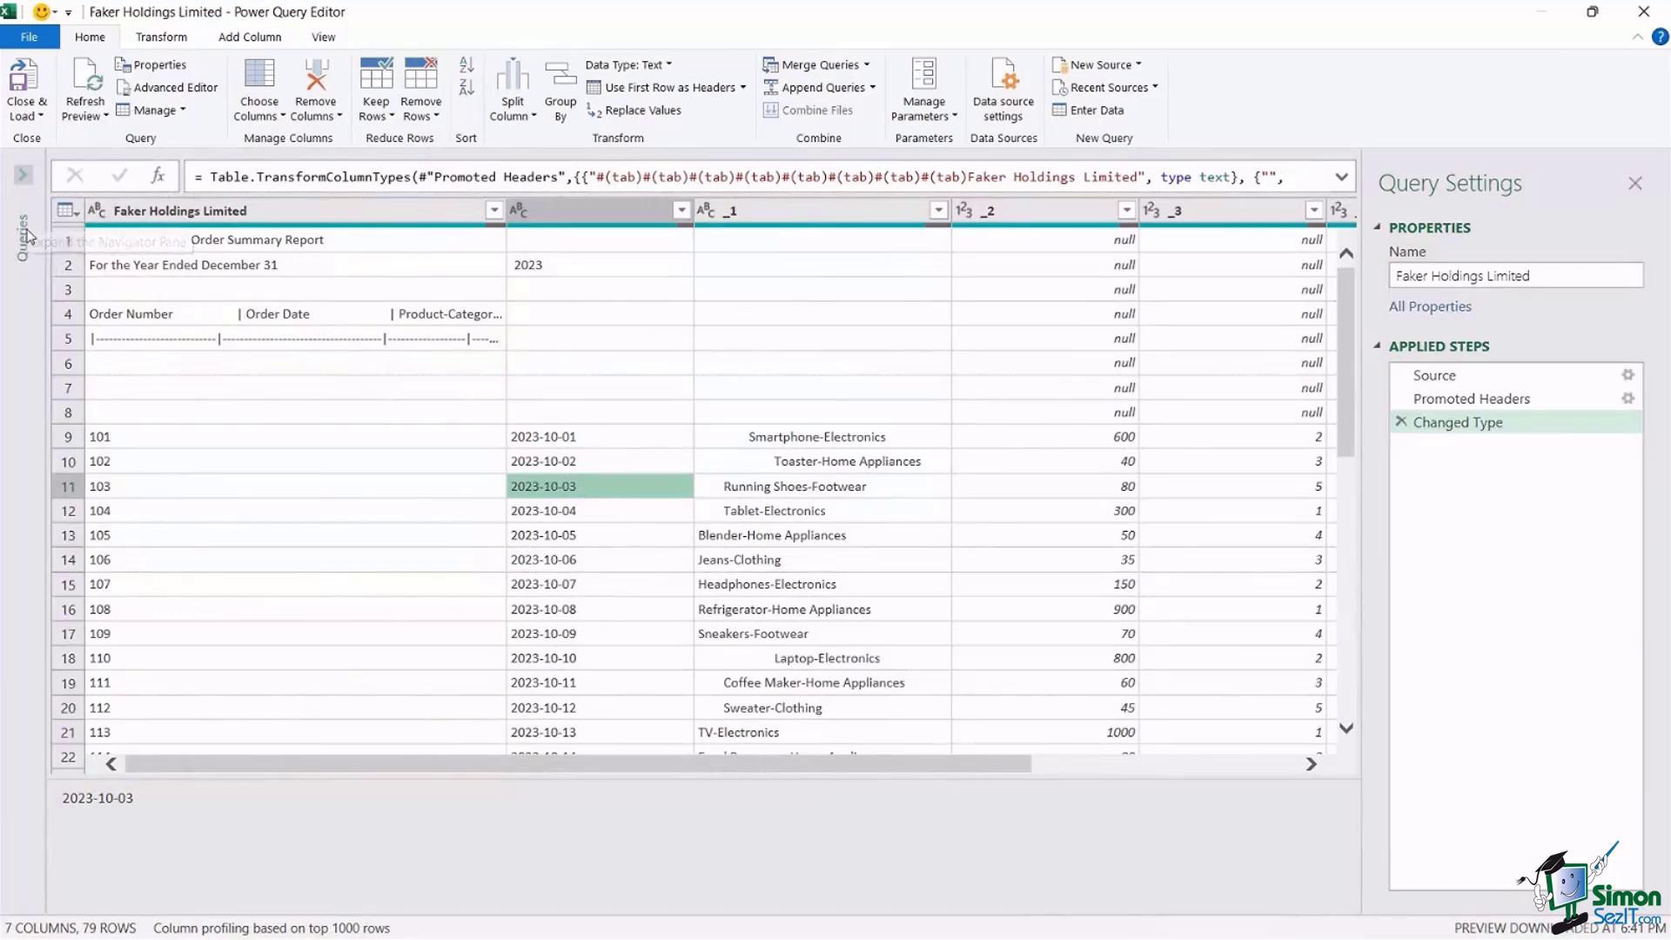
pyautogui.click(25, 179)
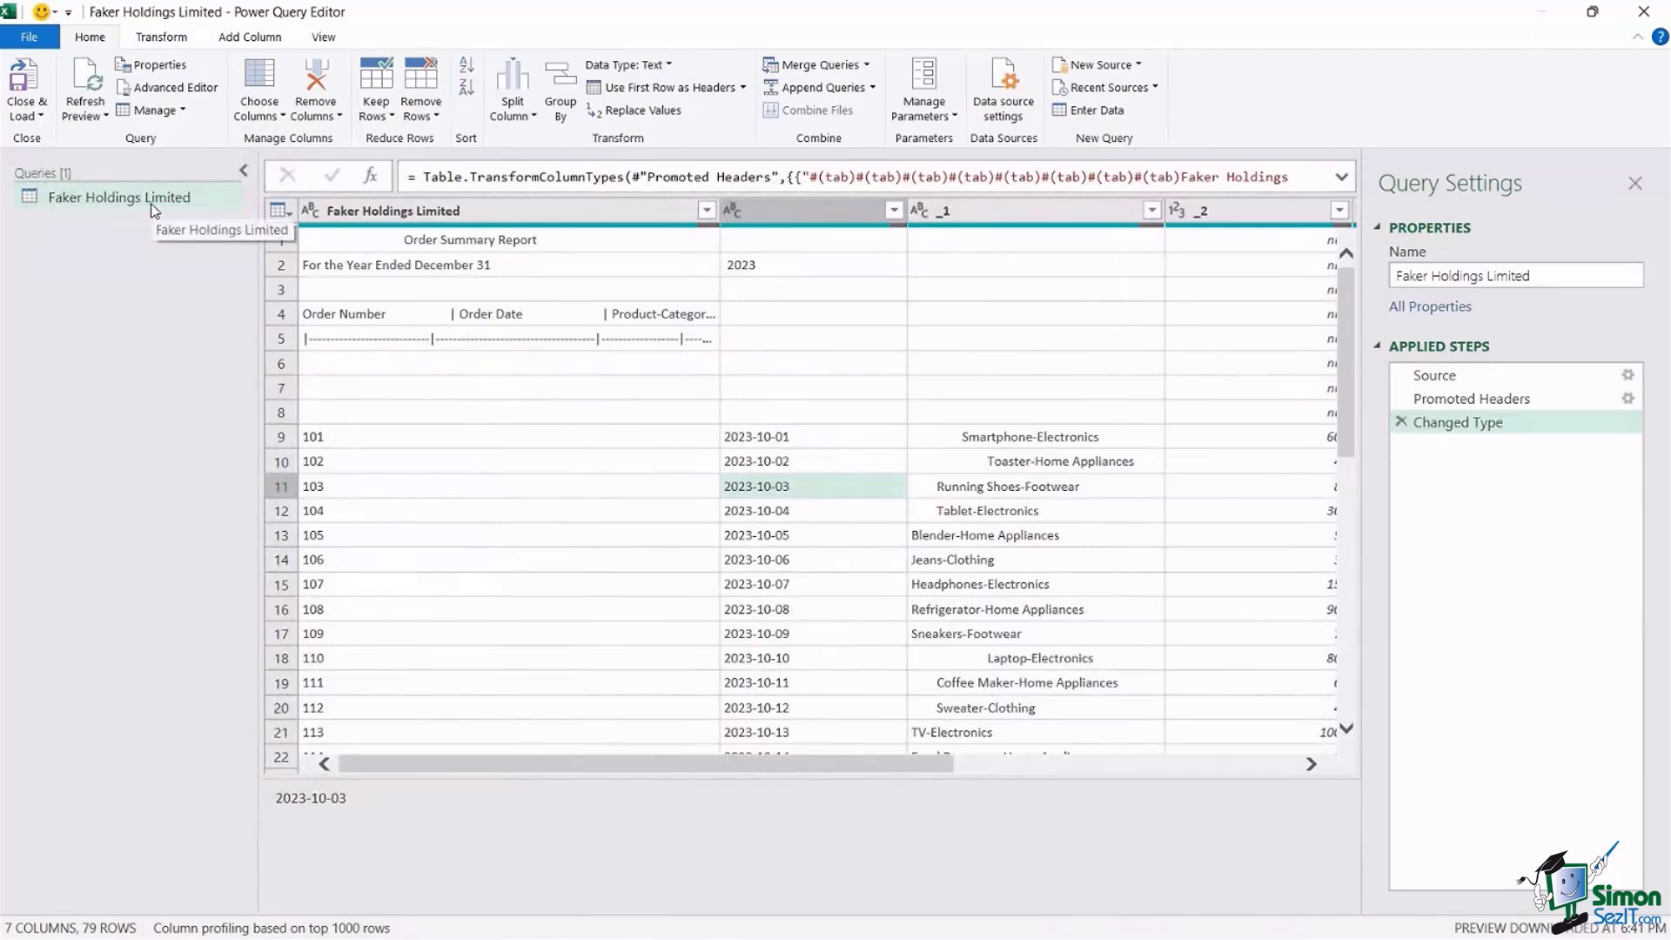
pyautogui.click(245, 172)
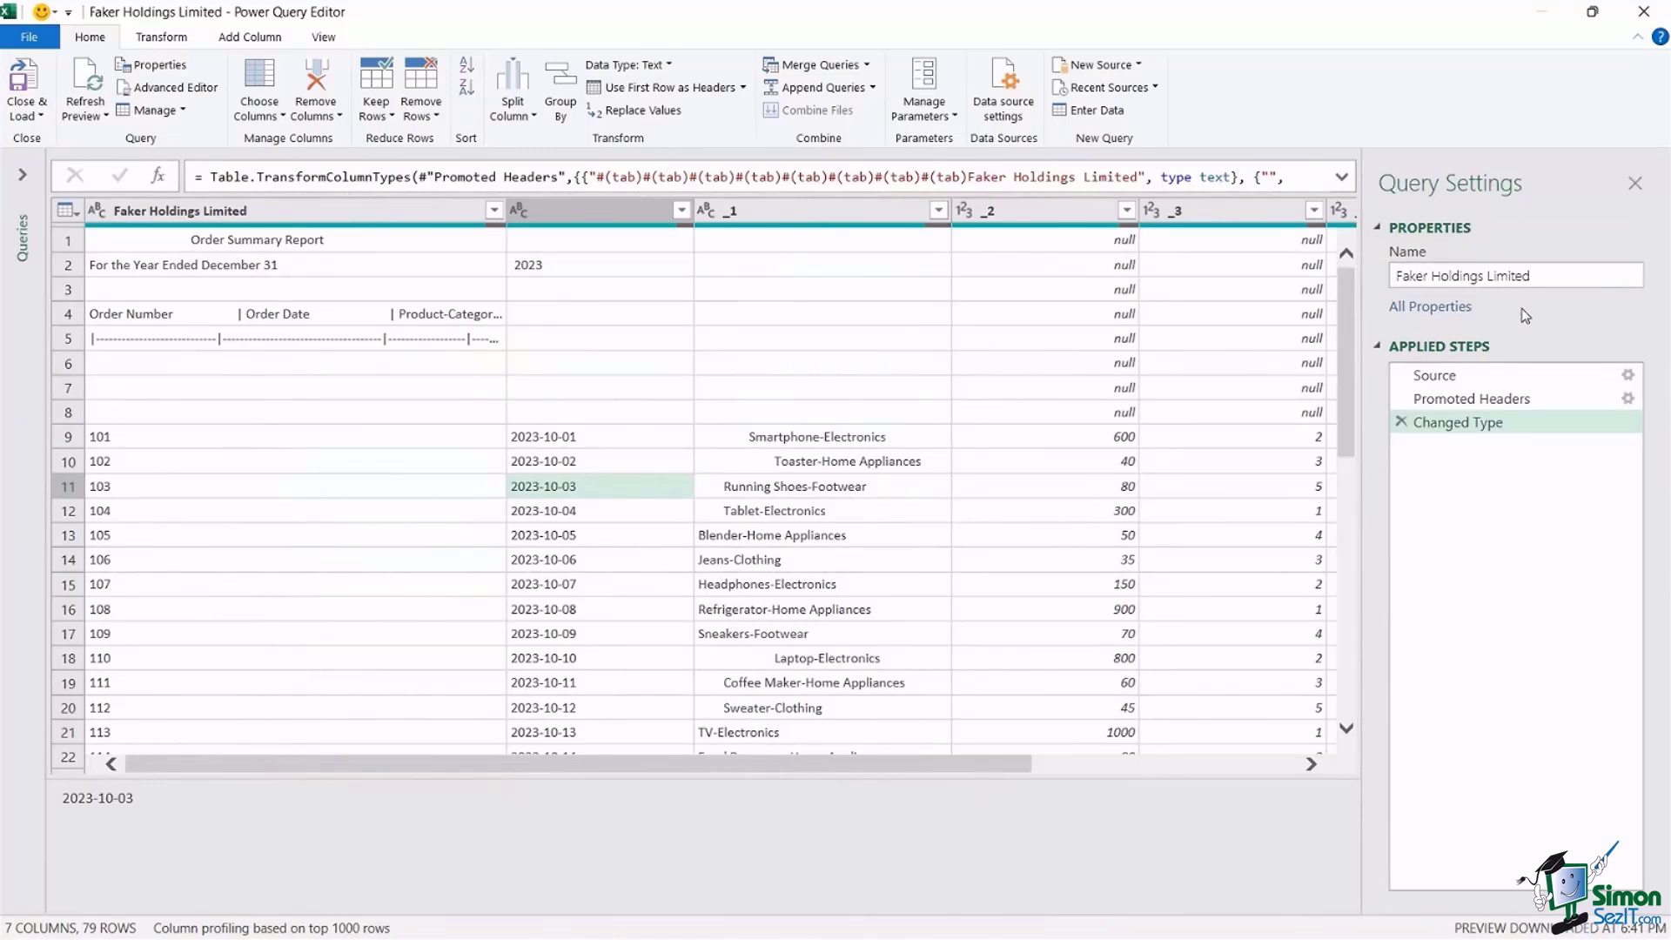
# - Rename the Faker Holdings Limited query as Clean_Data and check its name in the list of queries
pyautogui.click(1499, 275)
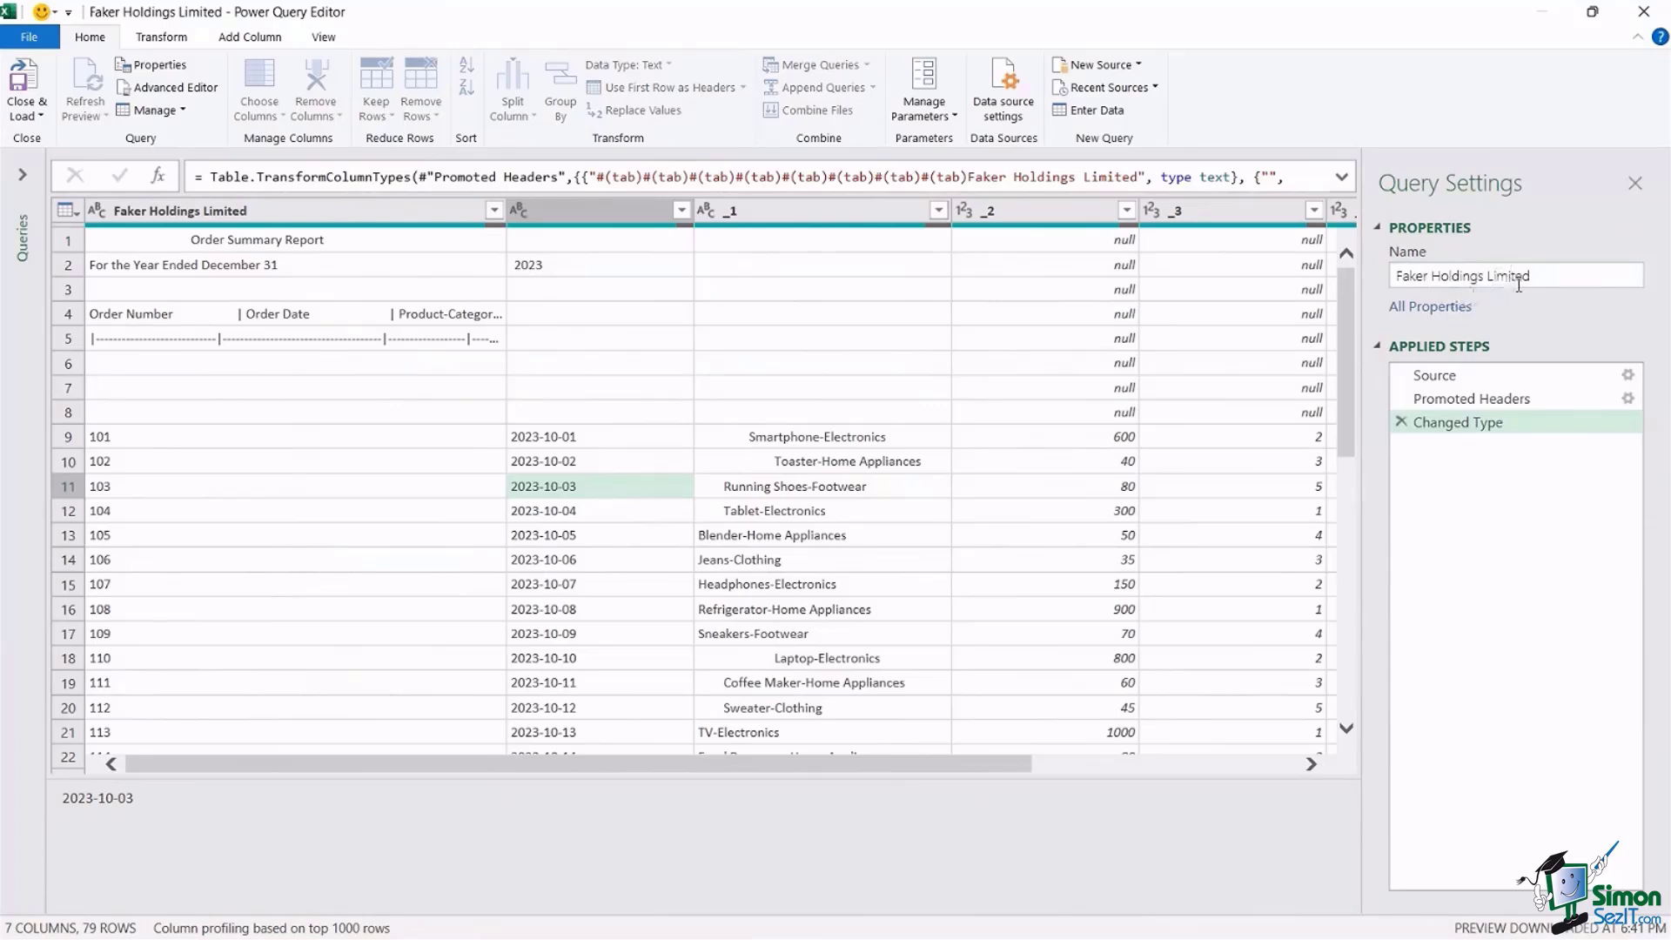
pyautogui.moveTo(1521, 286); pyautogui.dragTo(1394, 276)
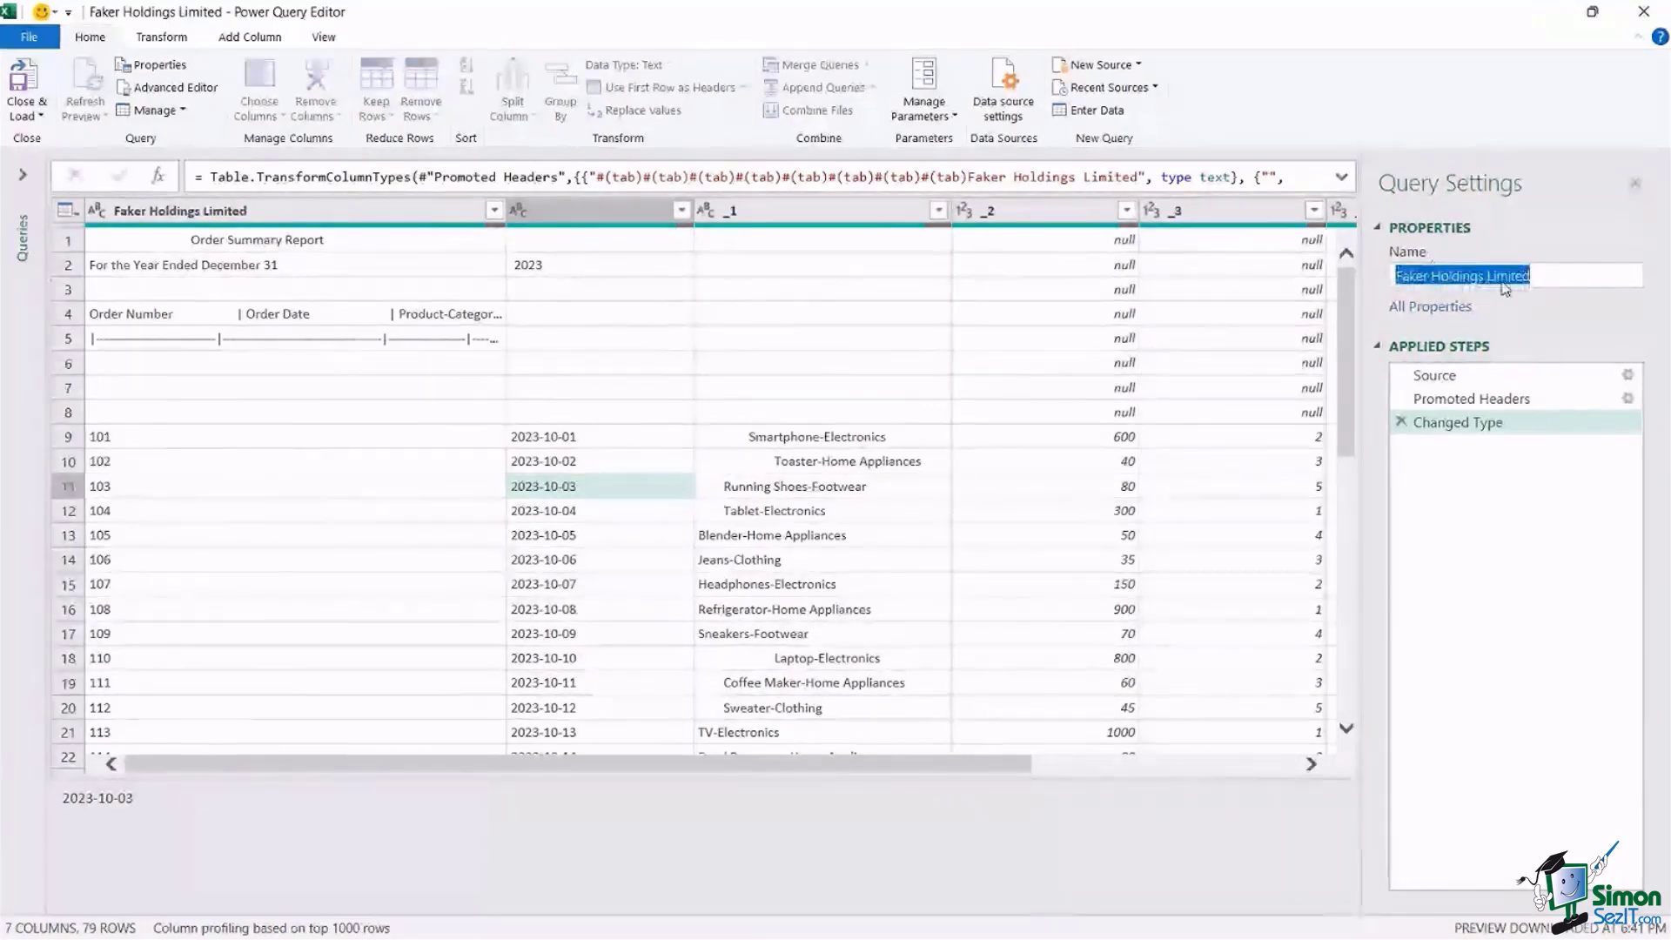
pyautogui.press('BackSpace')
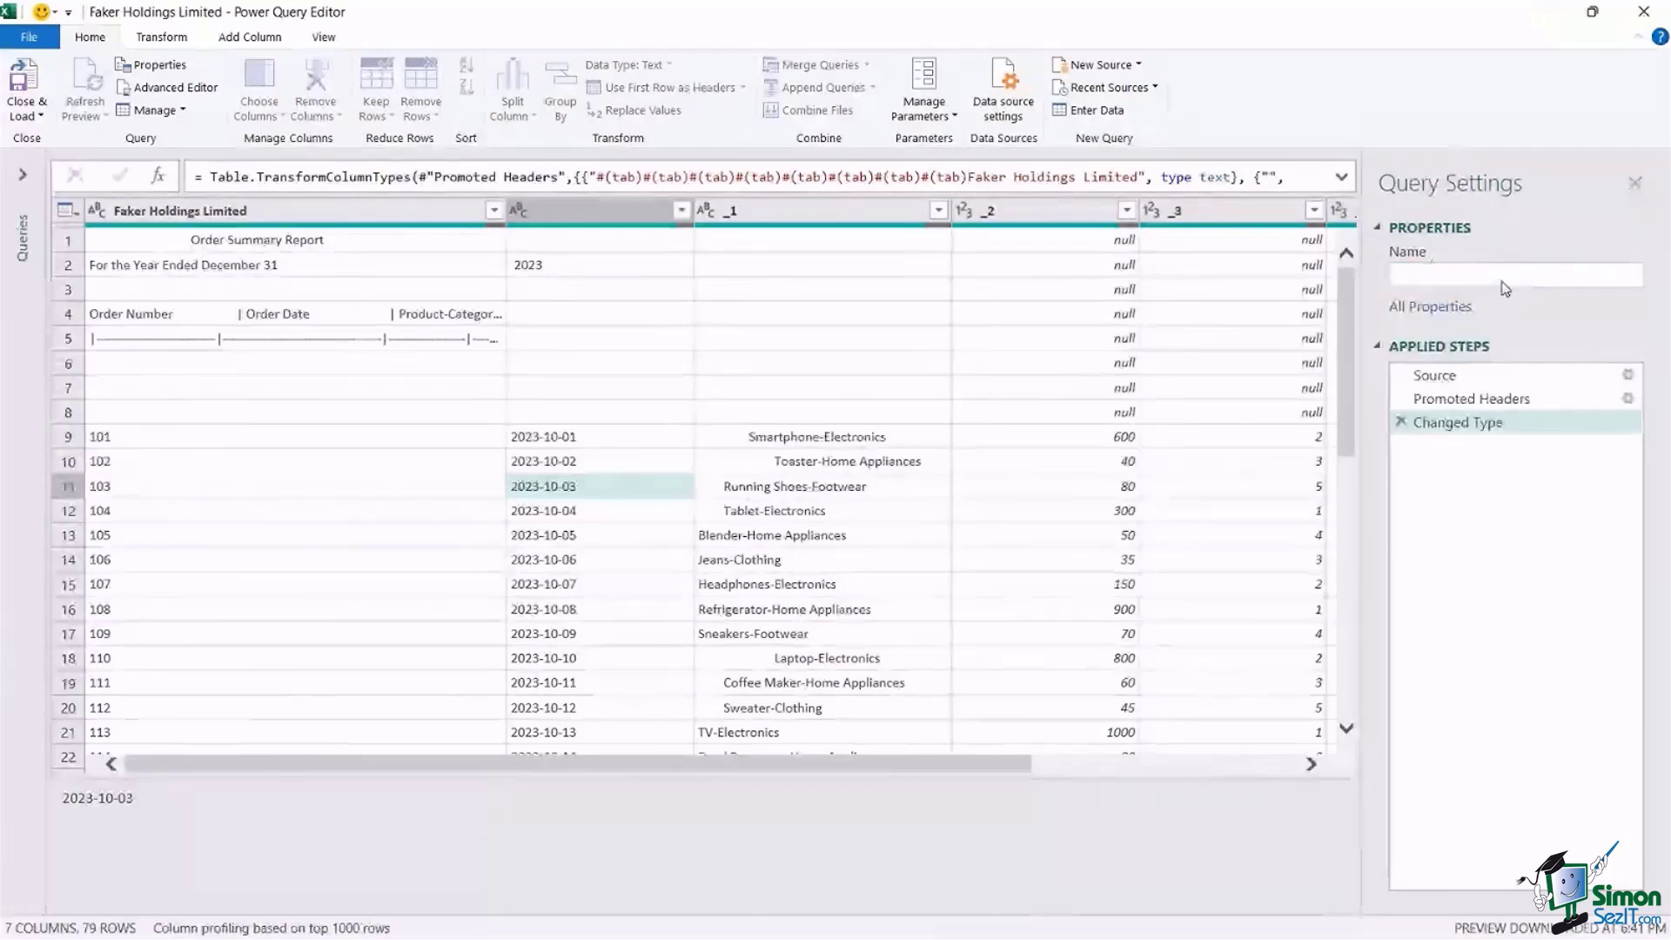
pyautogui.write('Clean_Data')
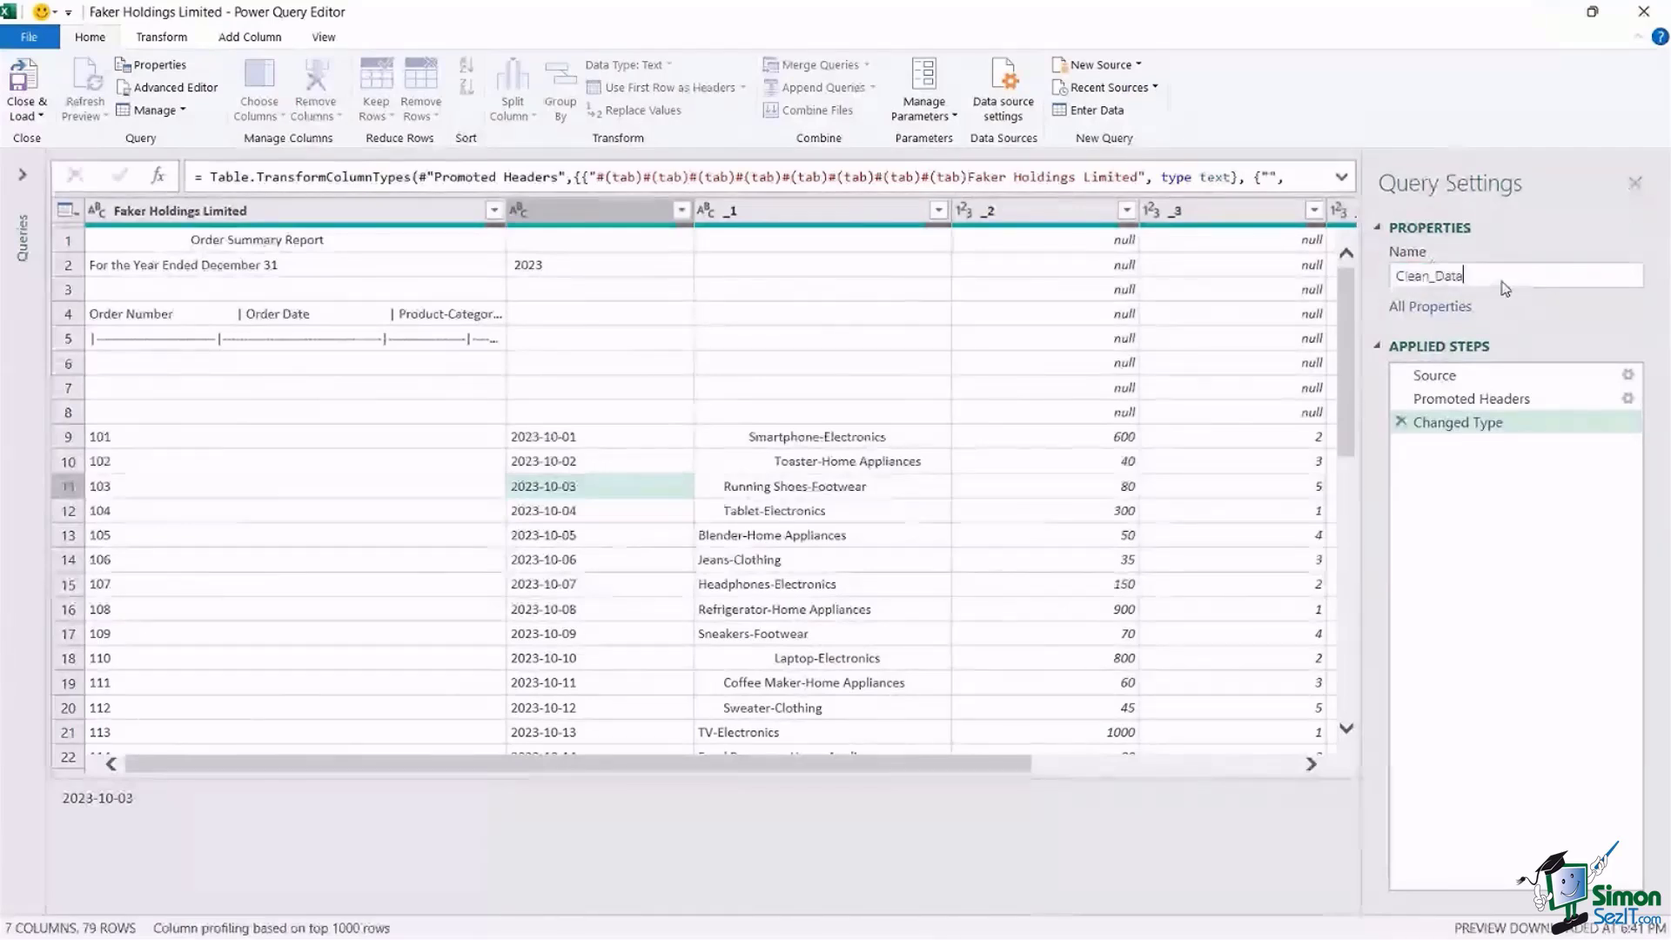
pyautogui.press('Return')
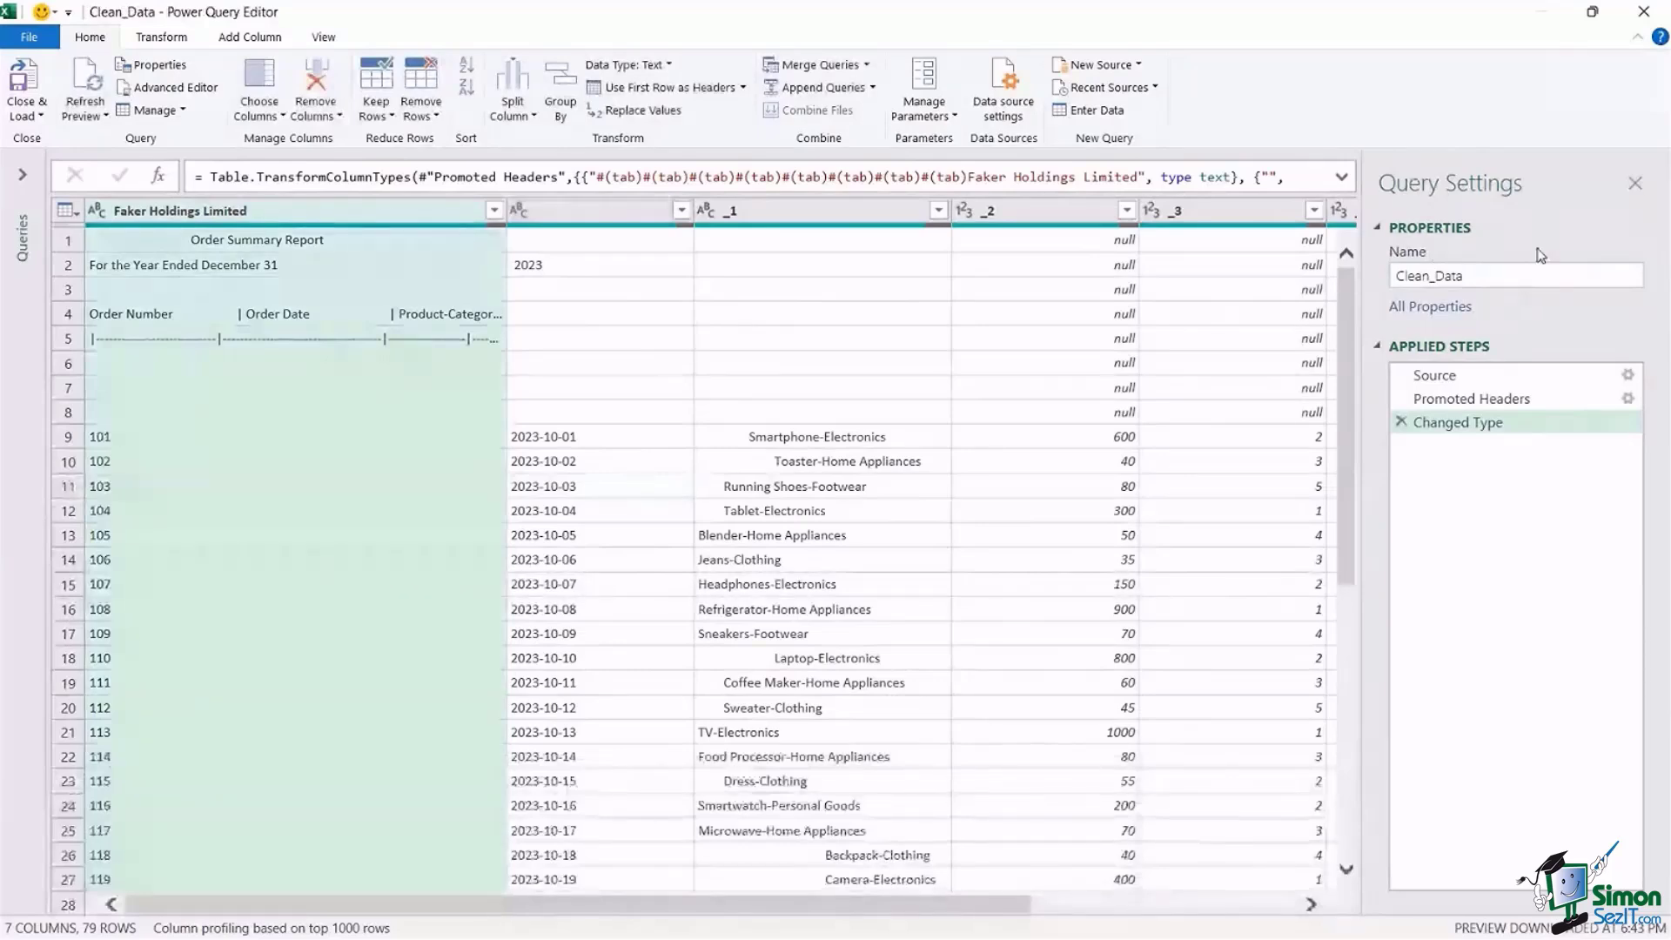
pyautogui.click(25, 179)
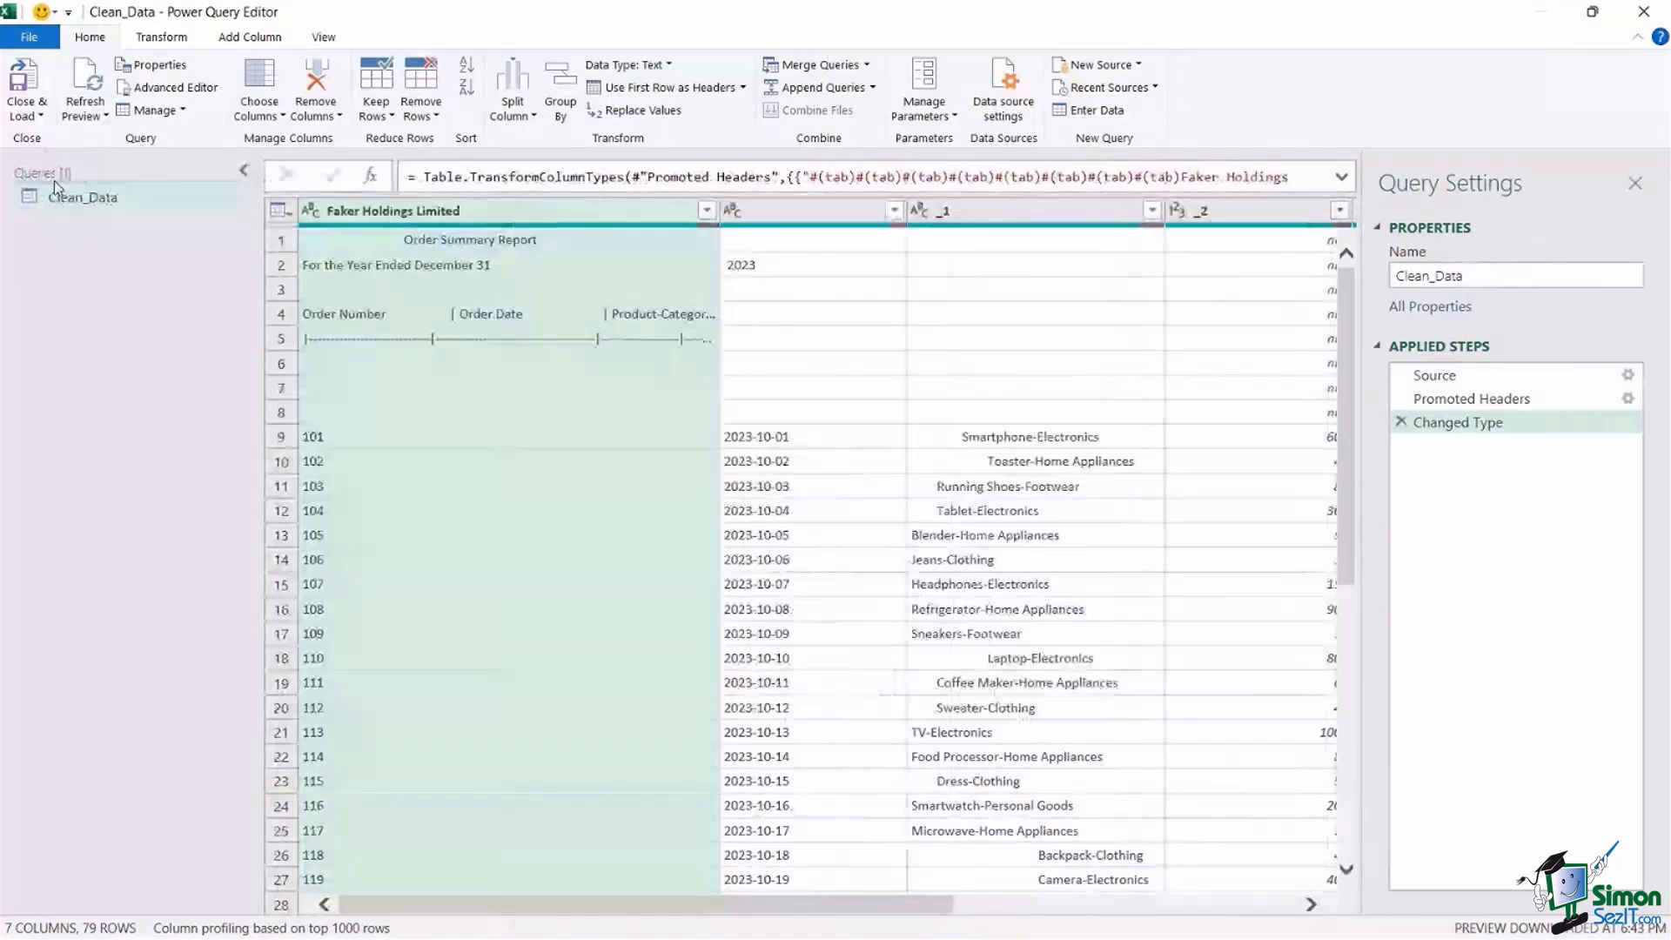
pyautogui.click(248, 172)
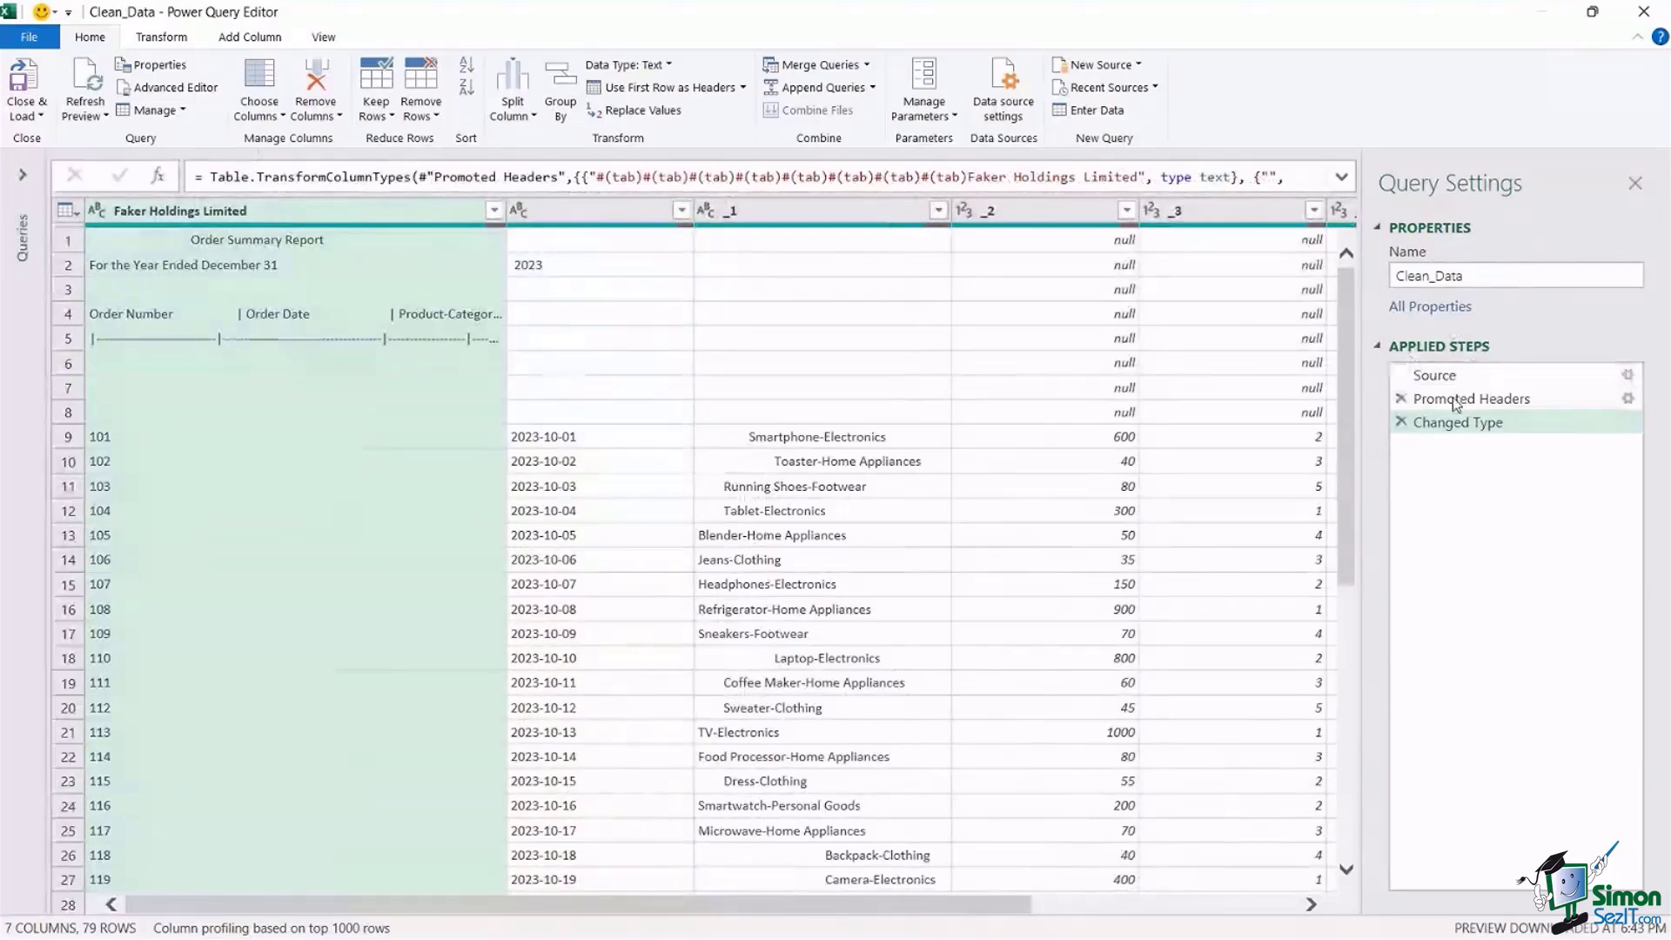
# - Delete the Changed Type step from the Clean_Data query and check the data types across its columns
pyautogui.moveTo(1459, 421); pyautogui.dragTo(1469, 381)
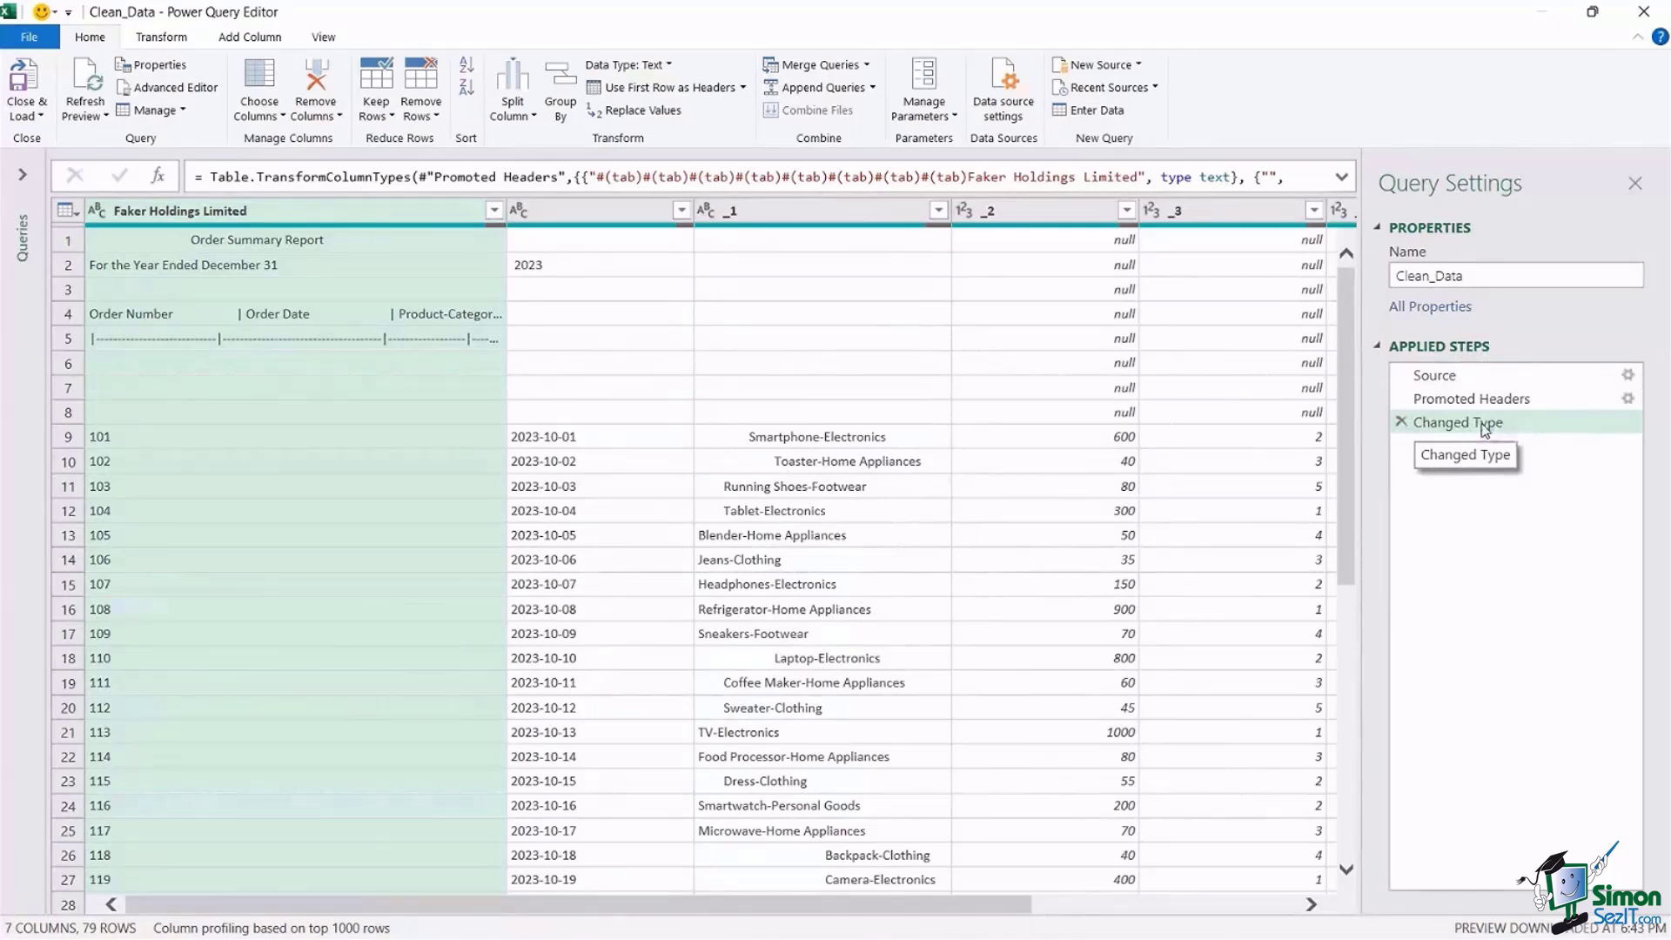
pyautogui.click(1402, 420)
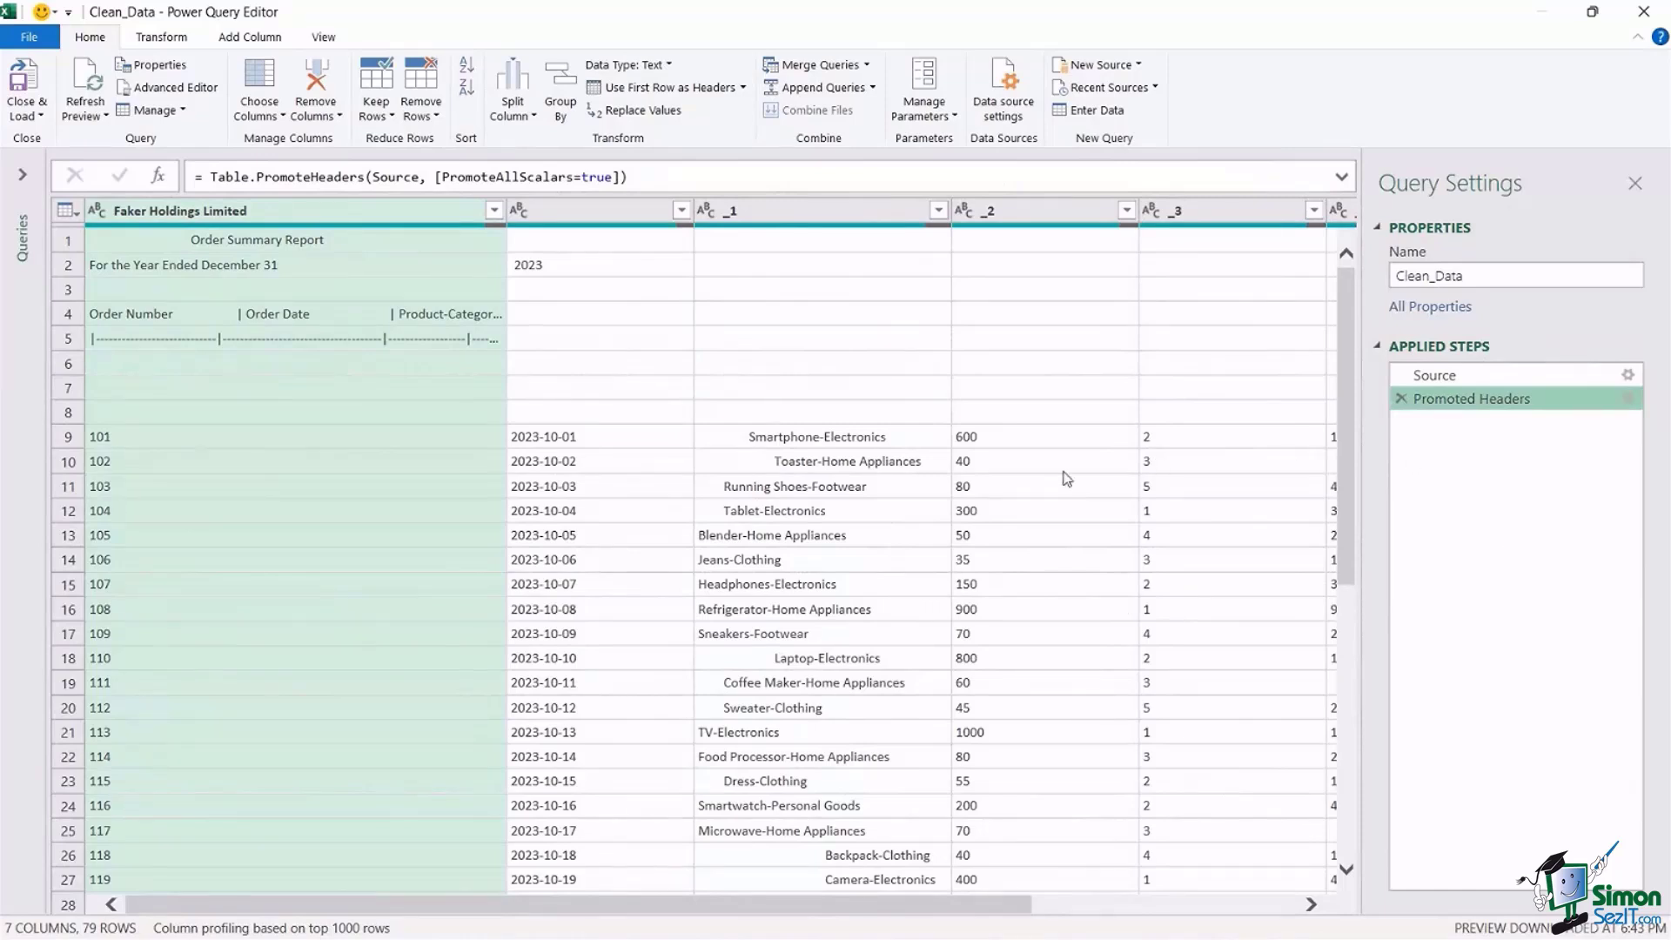
pyautogui.click(825, 335)
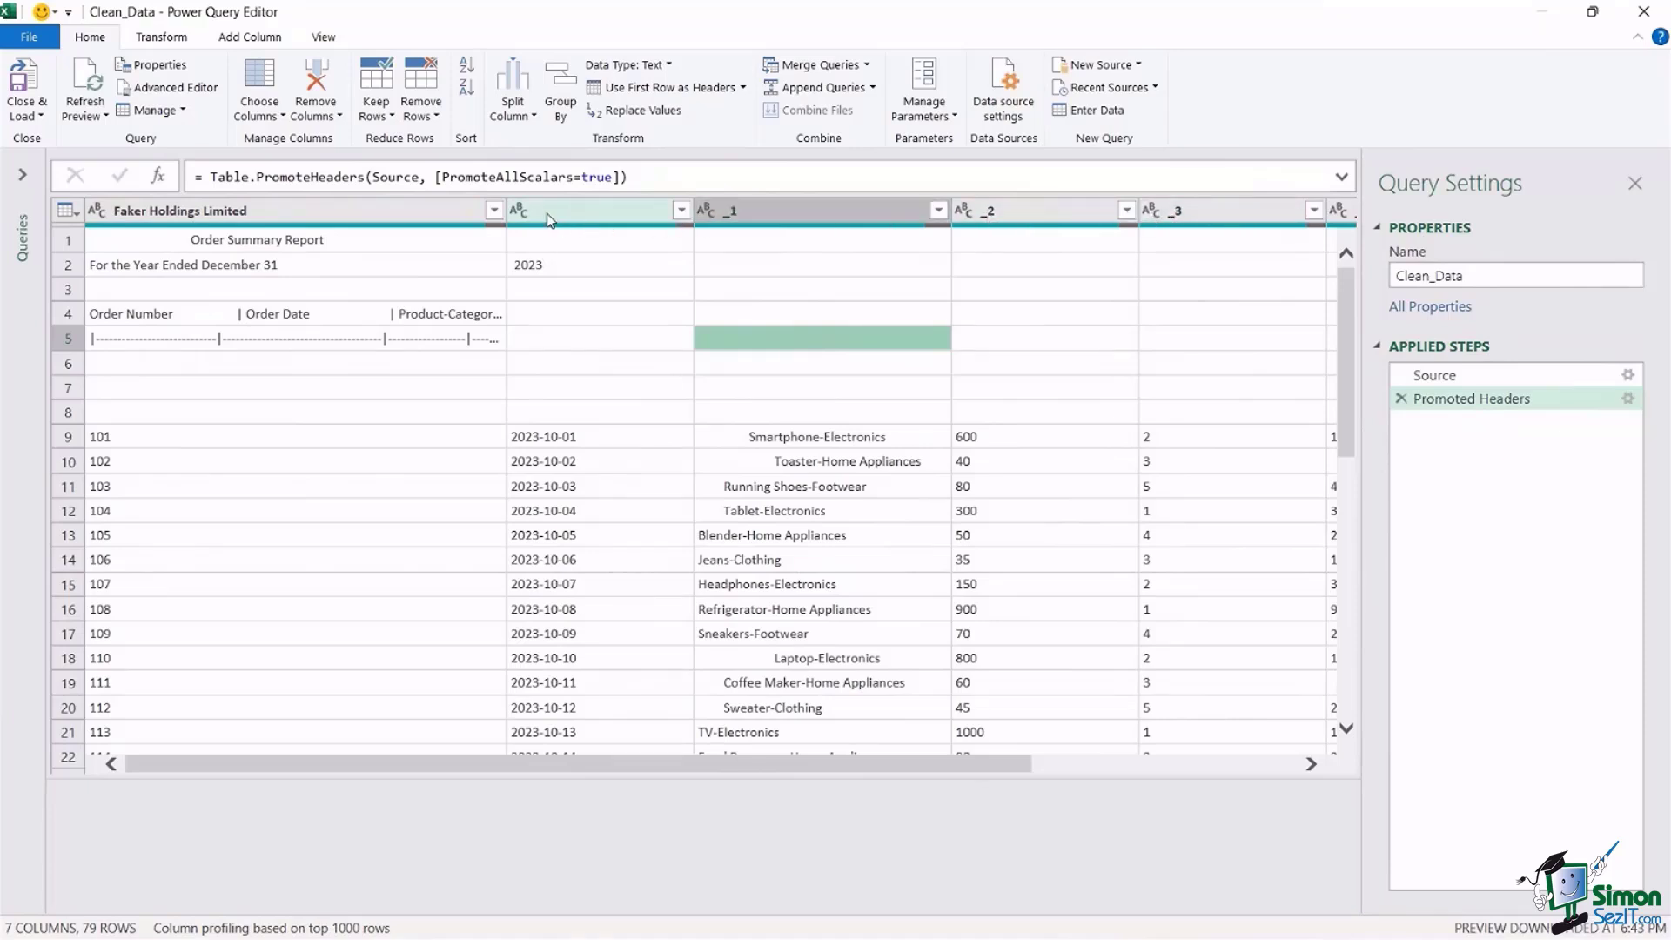
pyautogui.moveTo(712, 772); pyautogui.dragTo(851, 774)
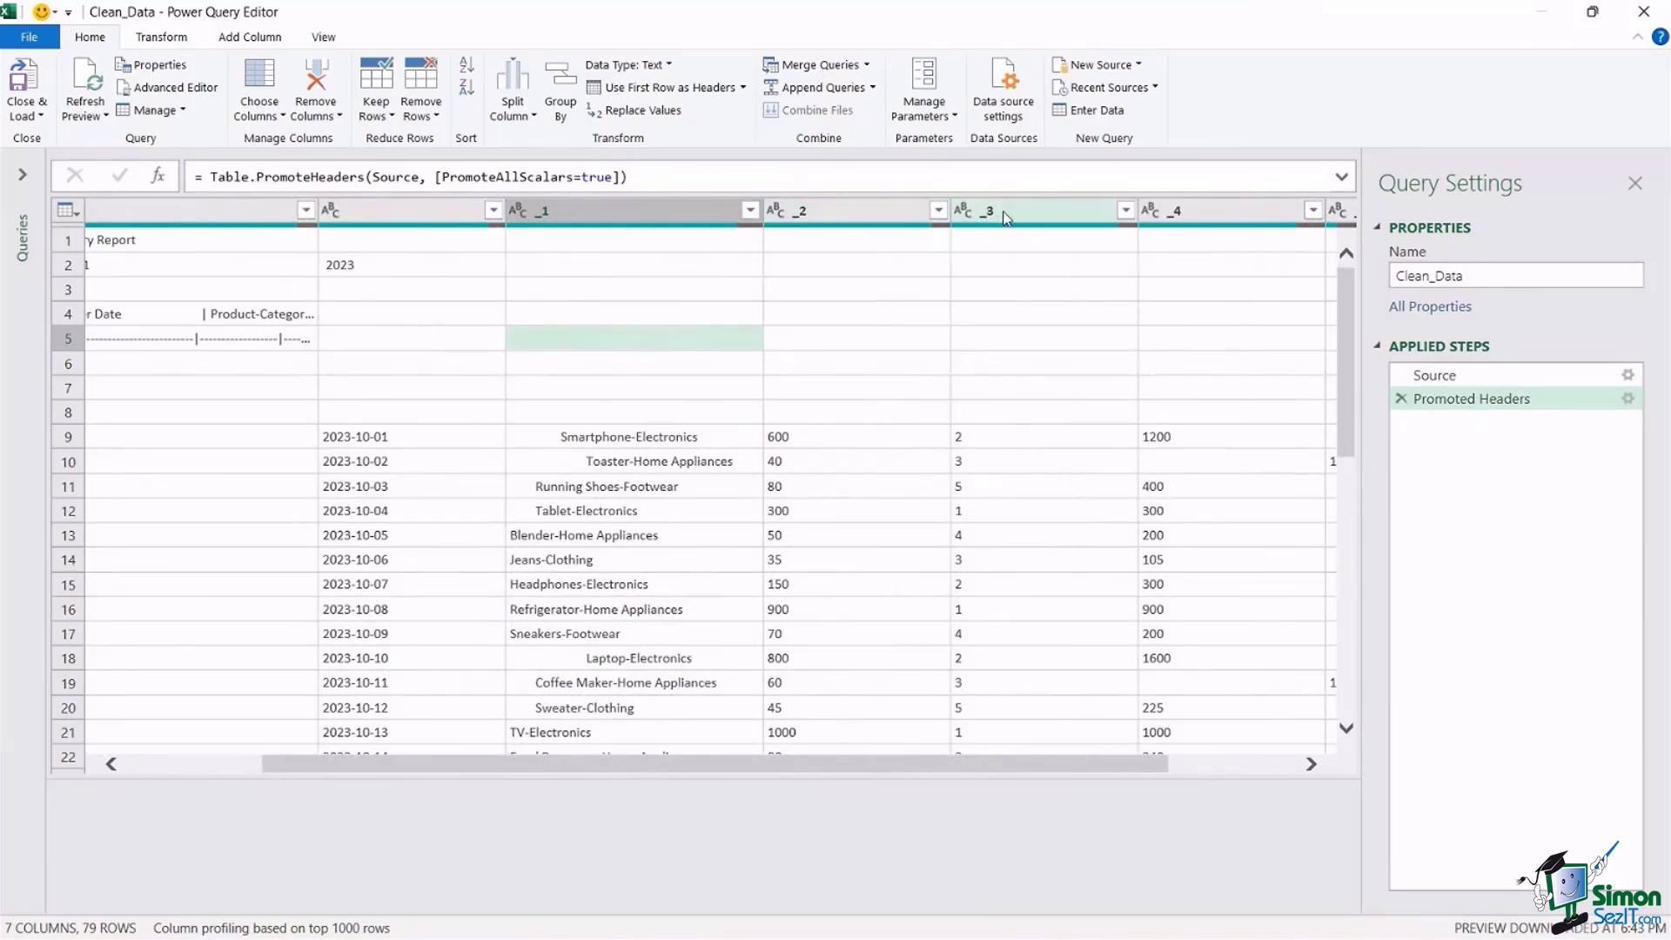
# - Widen the Faker Holdings Limited column to read row 4's combined header text in full, and narrow the column again
pyautogui.moveTo(771, 766); pyautogui.dragTo(487, 774)
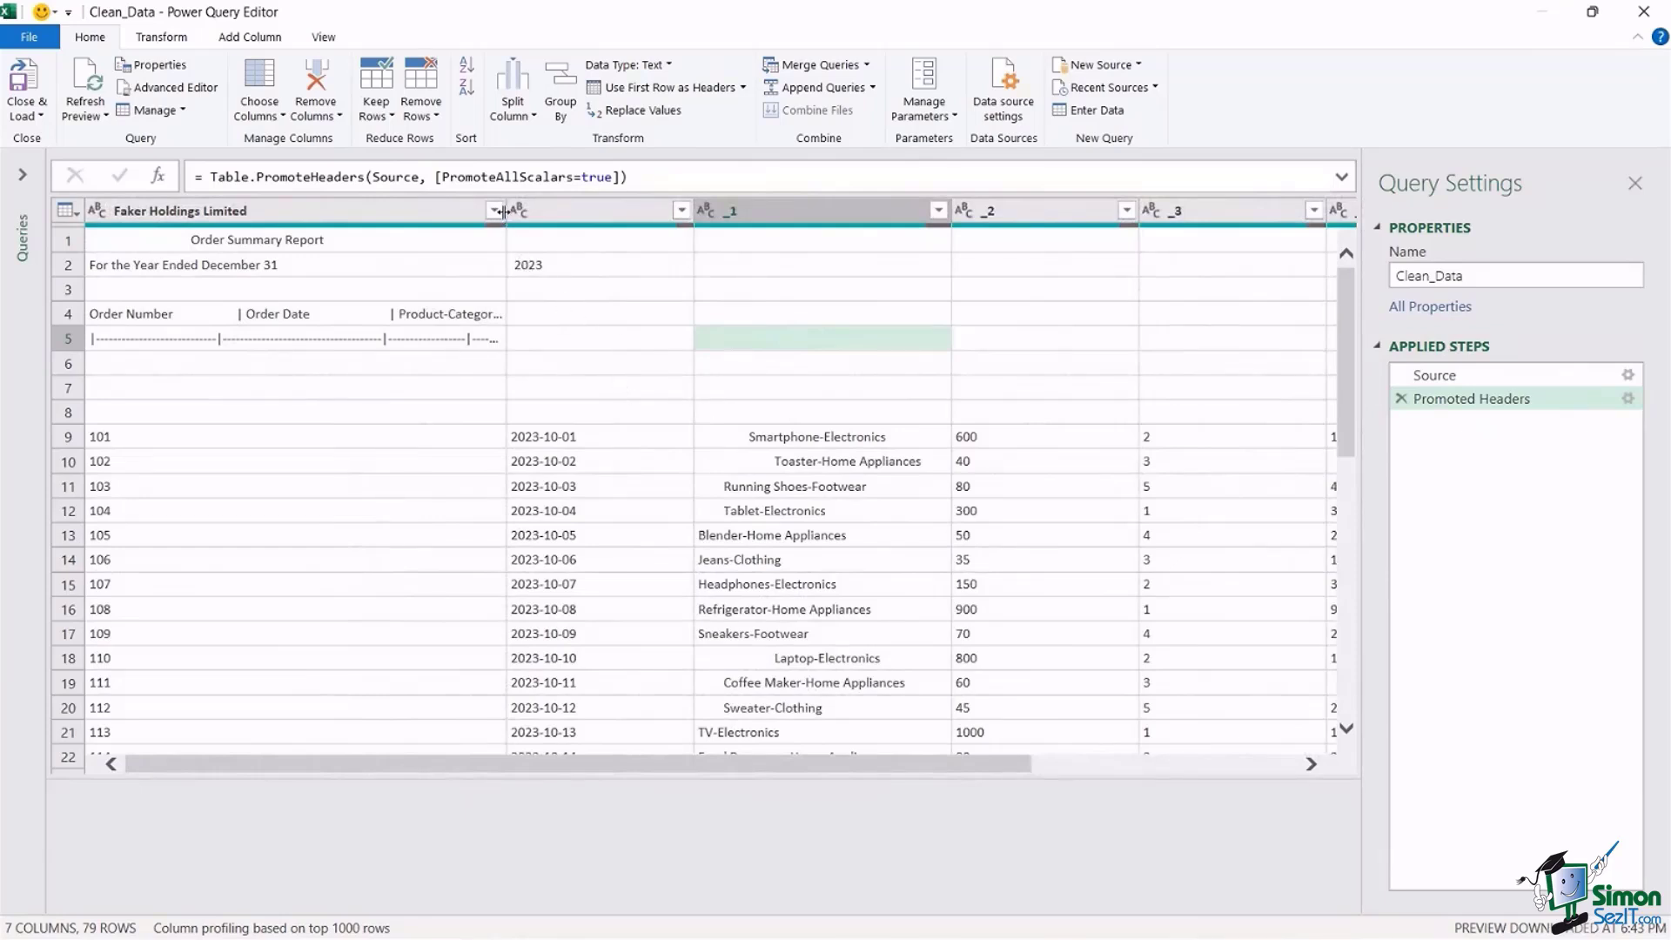
pyautogui.moveTo(503, 210); pyautogui.dragTo(728, 210)
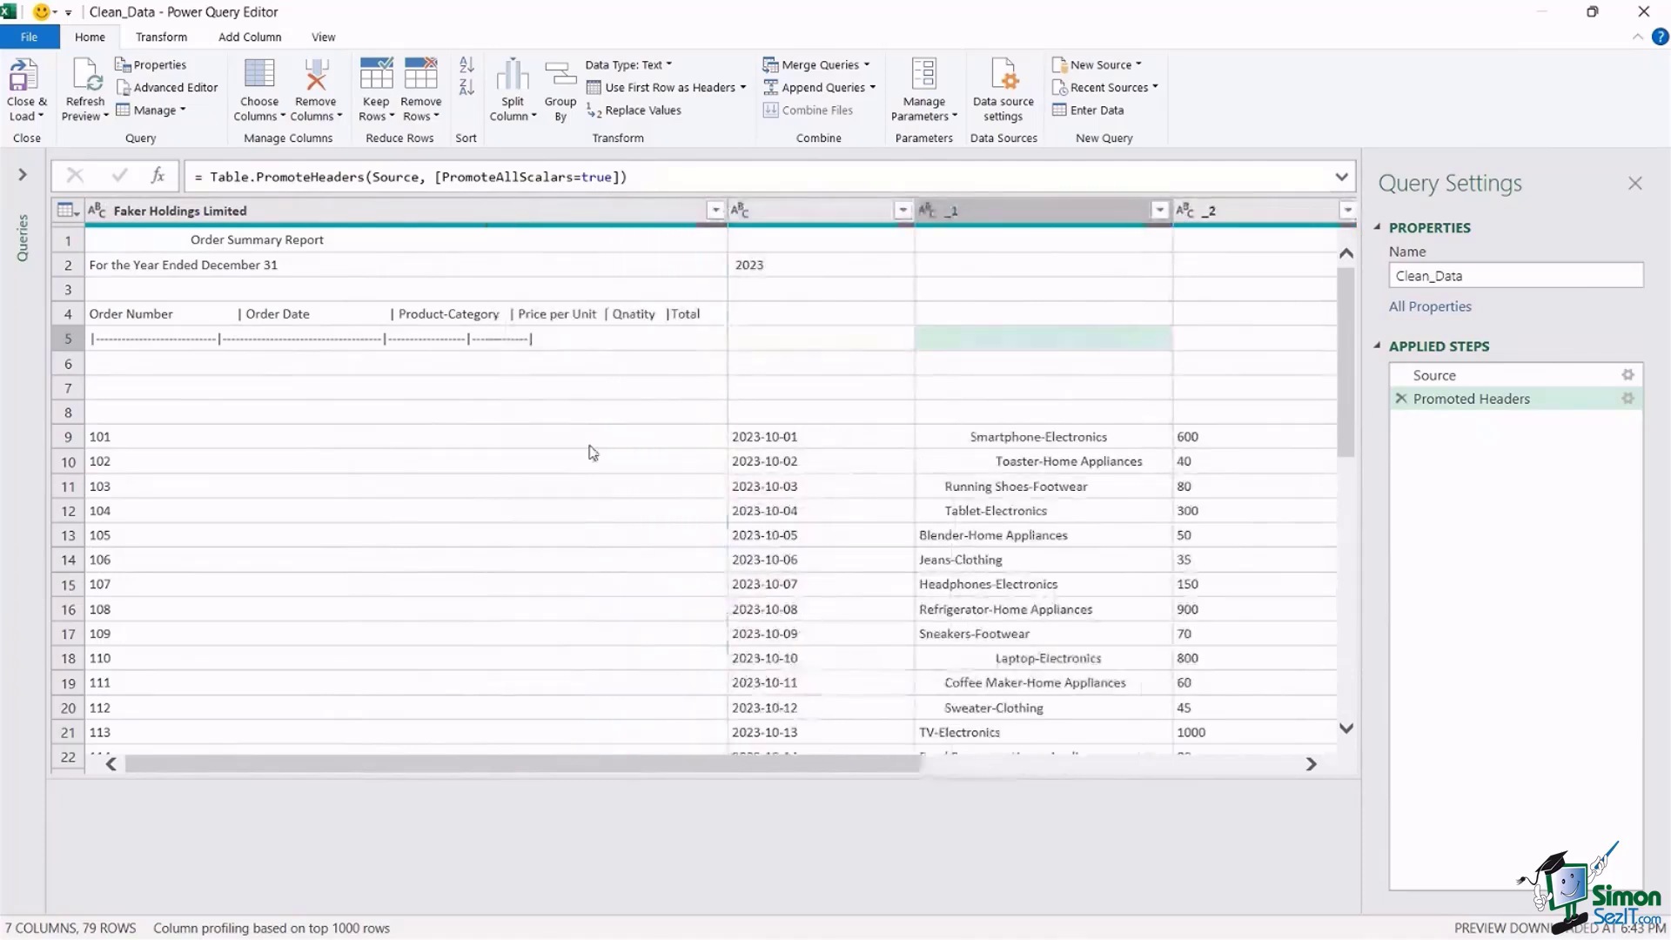
pyautogui.click(62, 321)
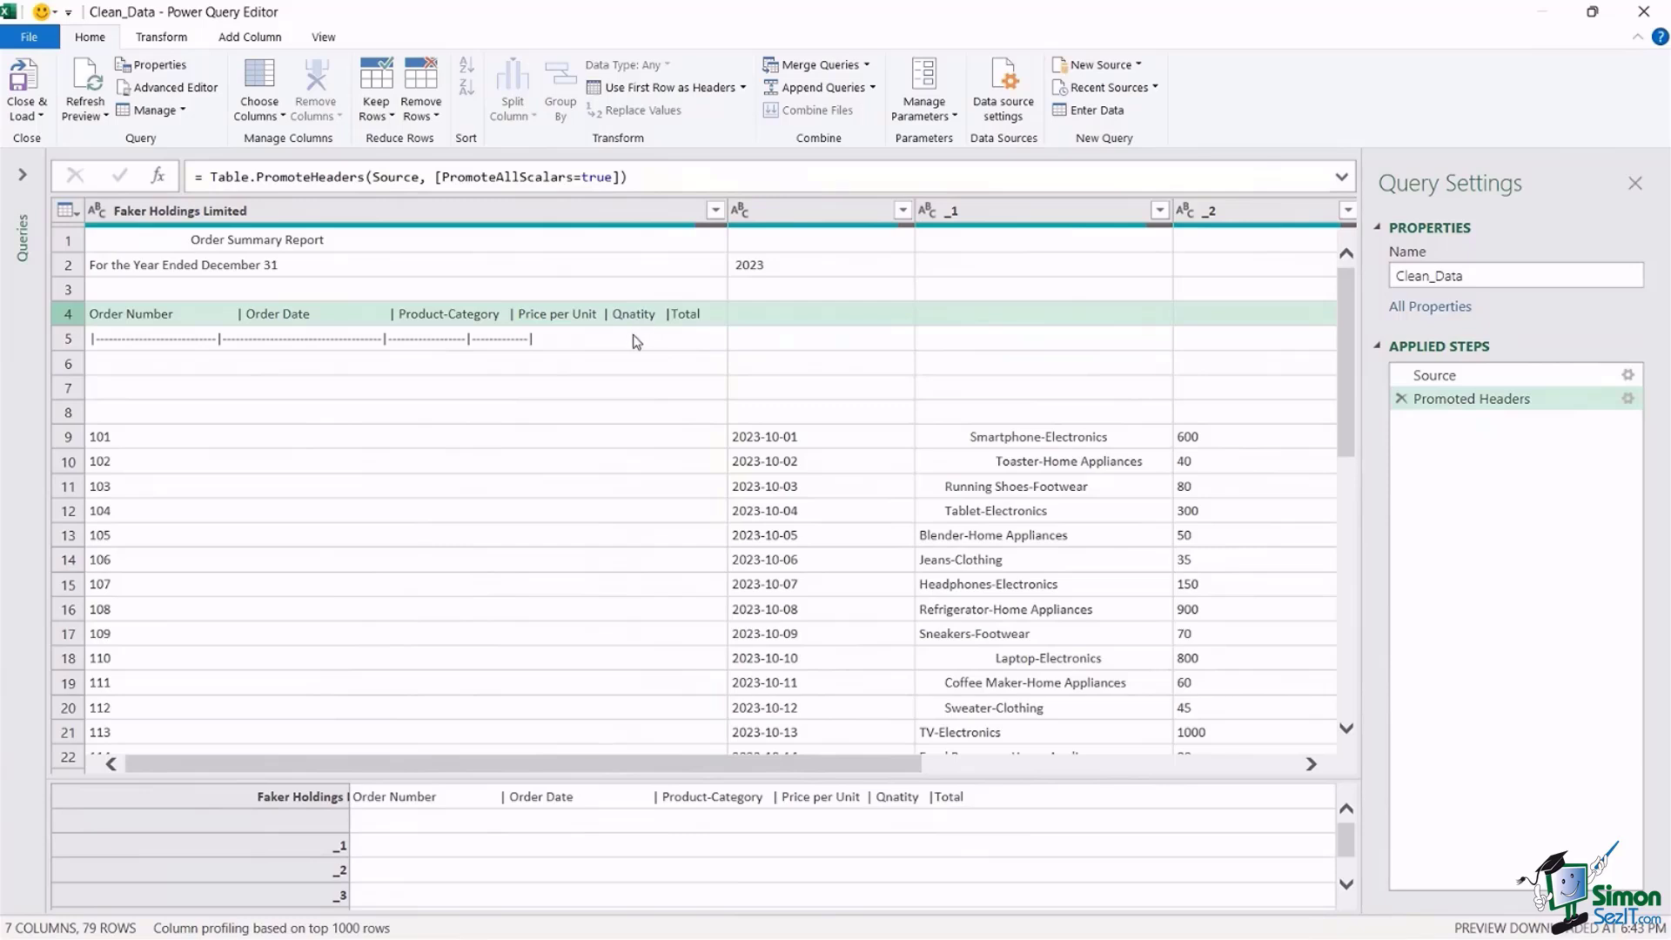
pyautogui.moveTo(728, 214); pyautogui.dragTo(614, 214)
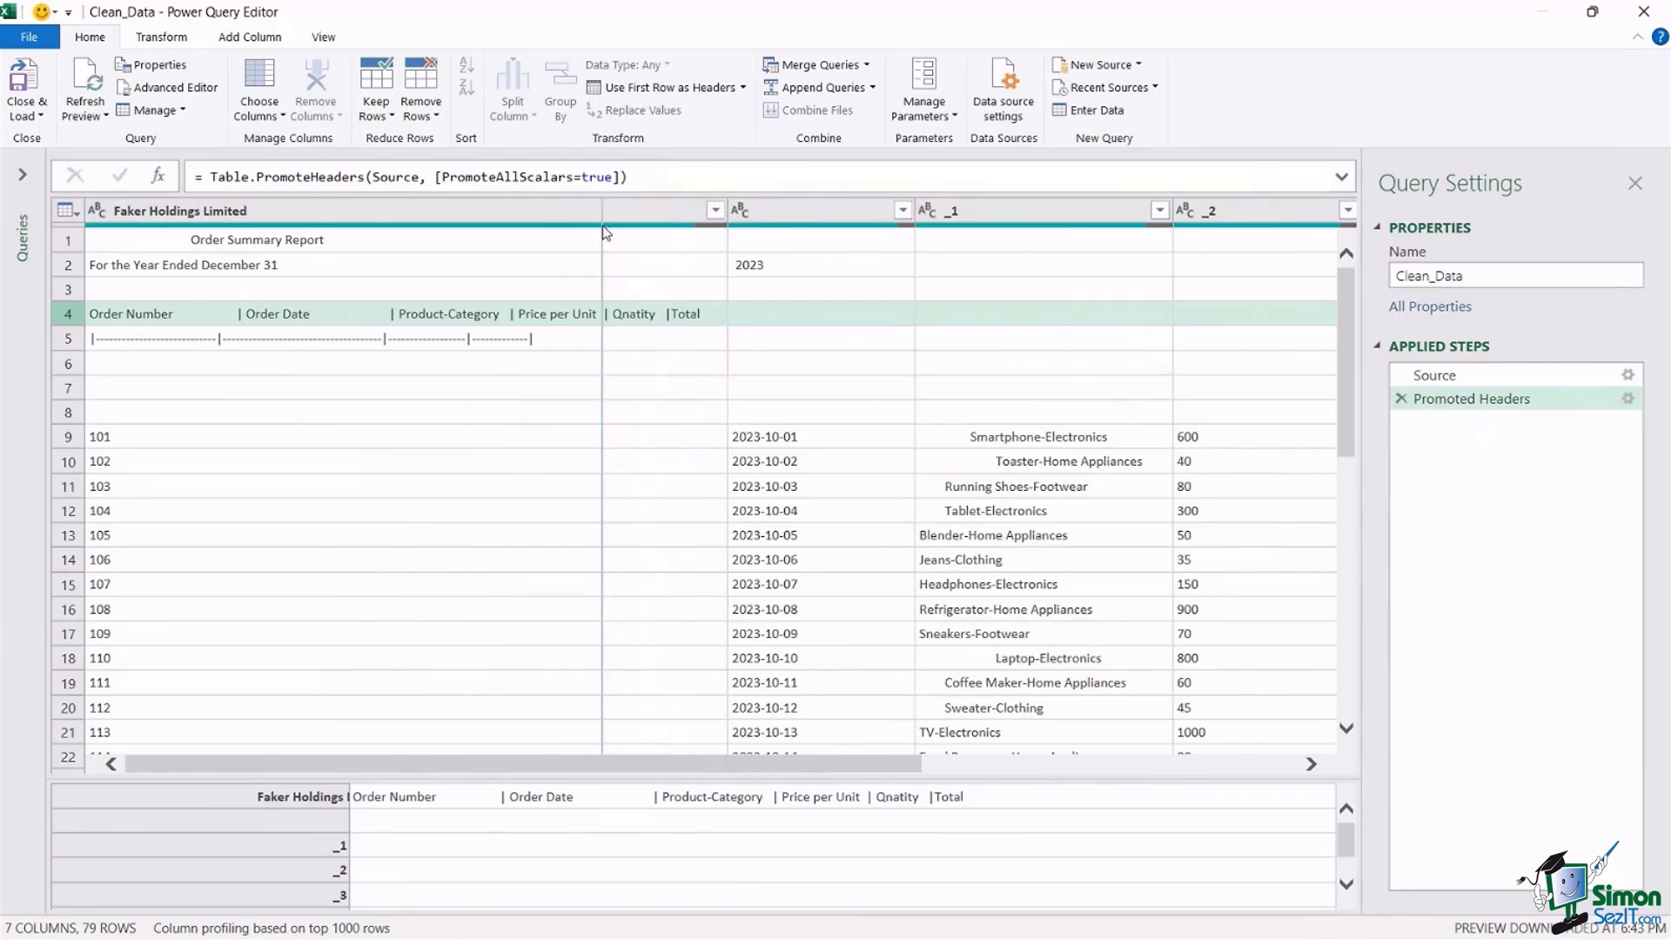
# - Inspect rows 5 to 8, between the combined header text and the first order, one row at a time
pyautogui.click(63, 342)
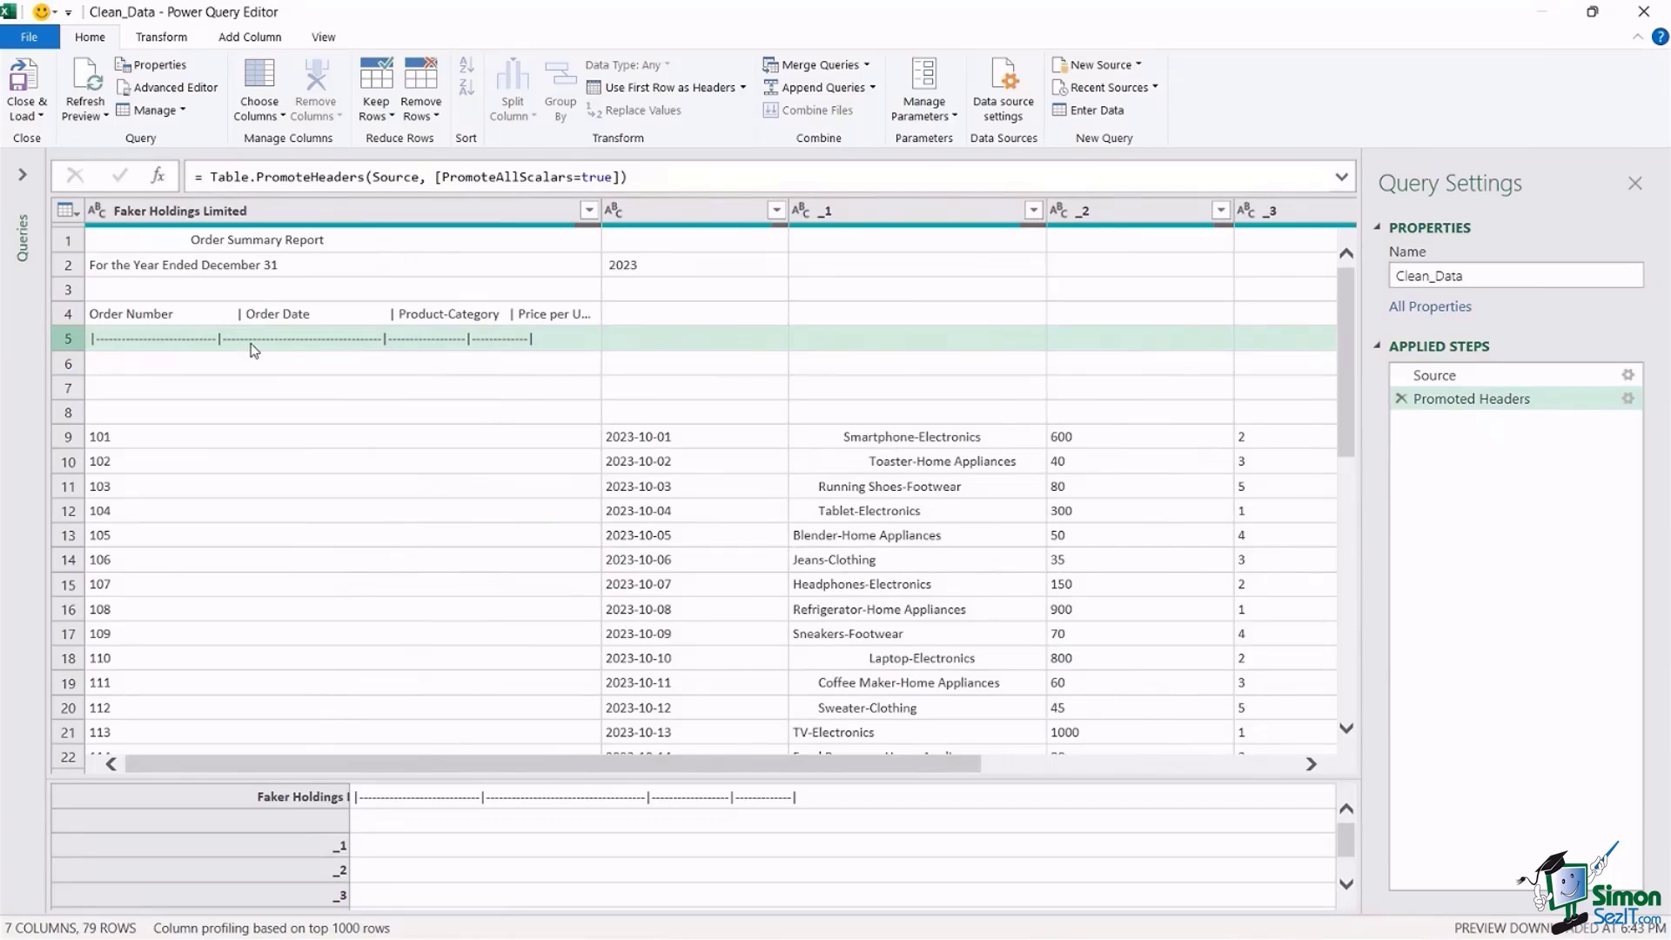
pyautogui.click(69, 364)
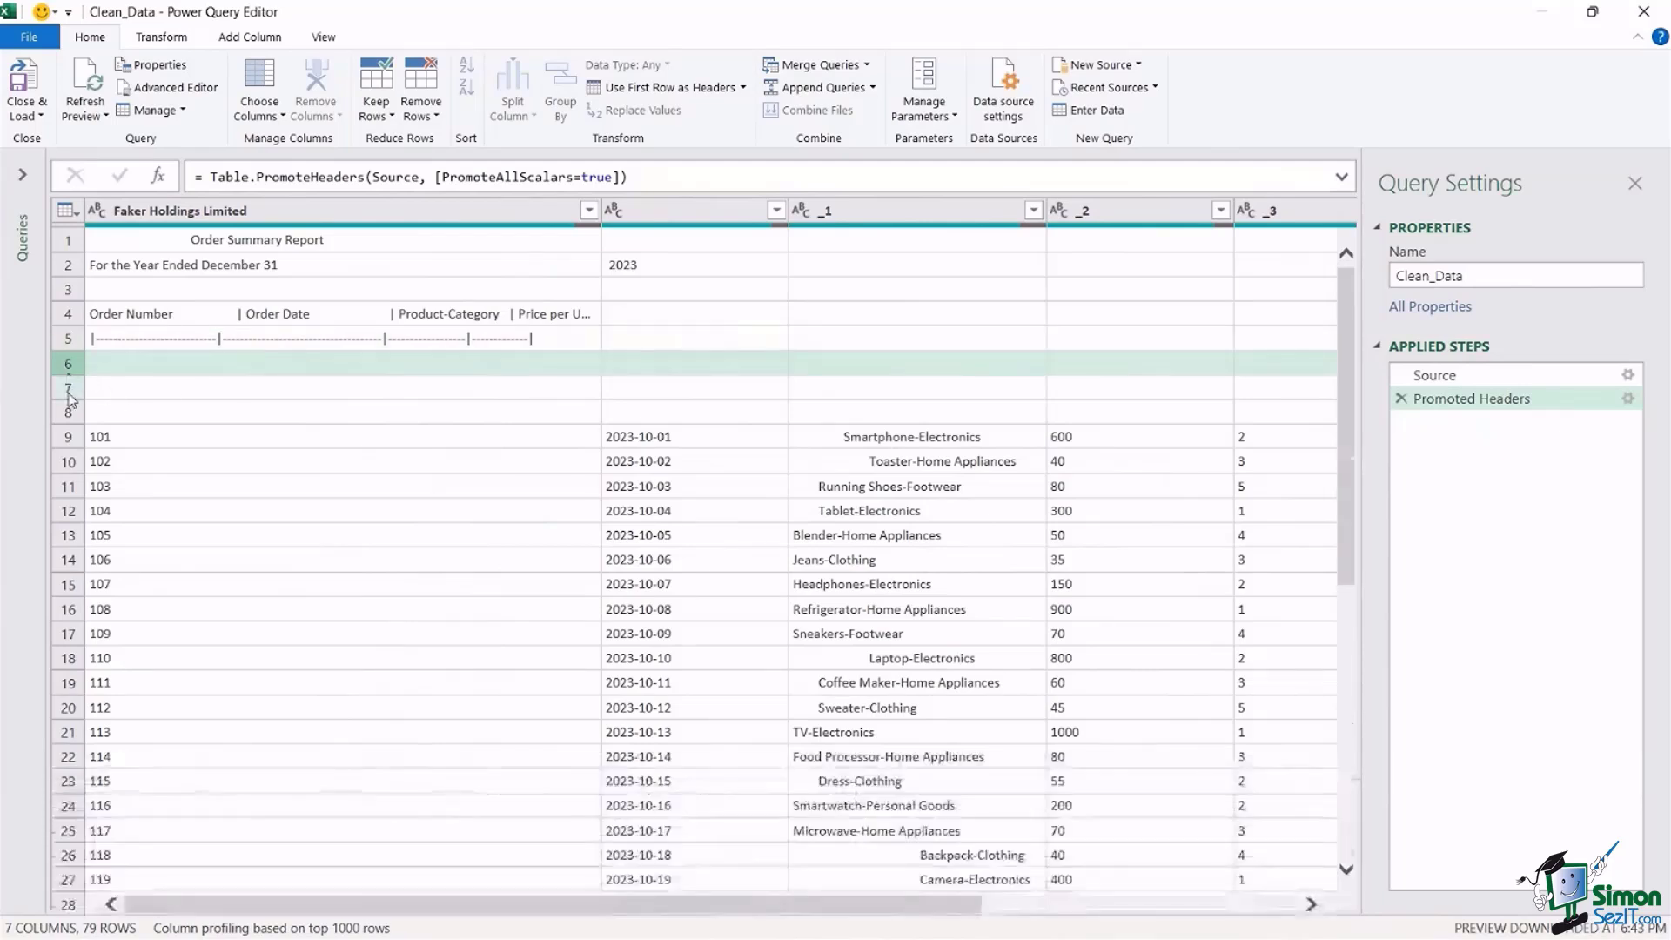
pyautogui.click(70, 388)
pyautogui.click(70, 412)
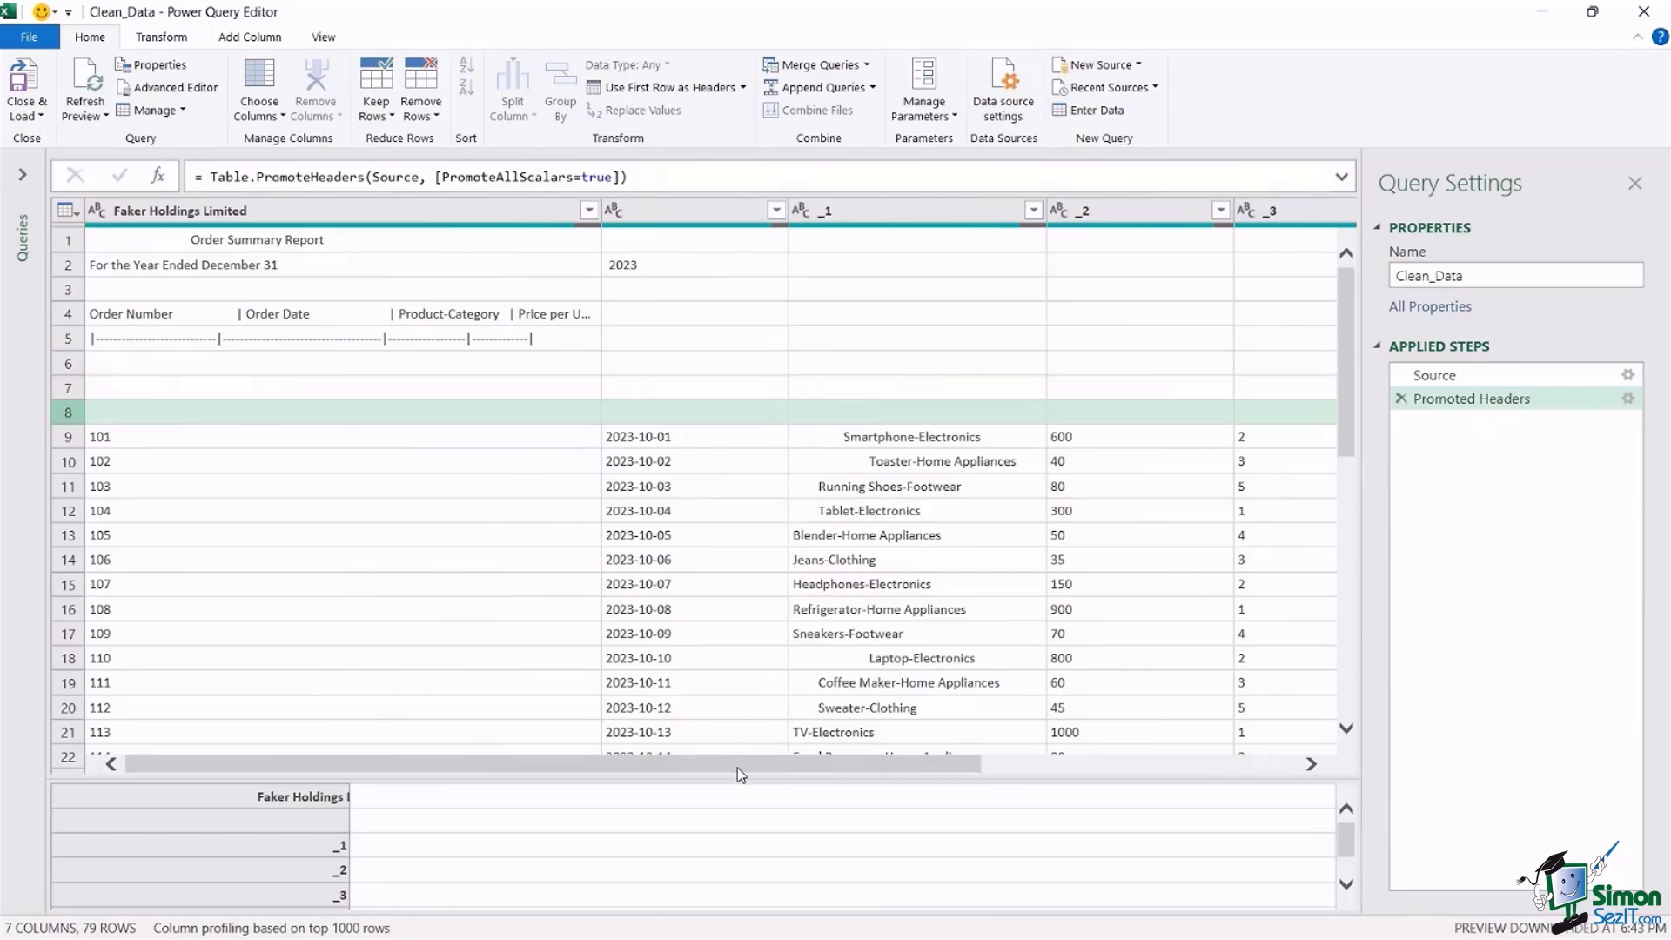
# - Examine the alignment and contents of the product and category entries in column _1
pyautogui.moveTo(738, 767); pyautogui.dragTo(774, 766)
pyautogui.scroll(-1, 734, 582)
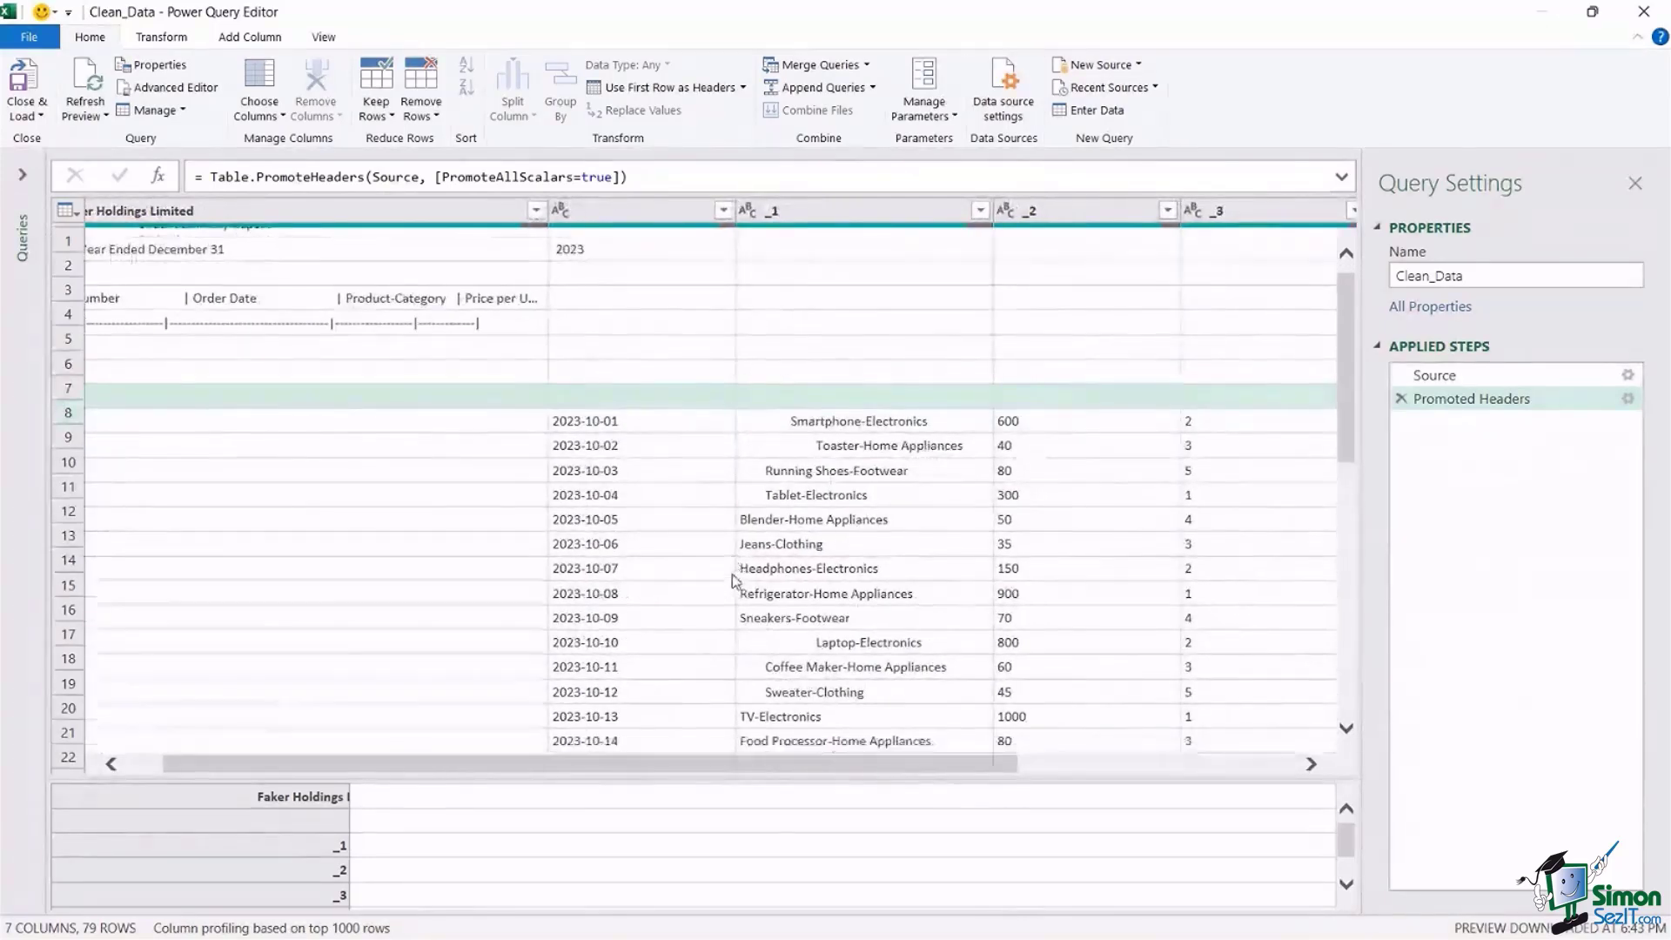
pyautogui.scroll(-3, 734, 581)
pyautogui.scroll(2, 735, 578)
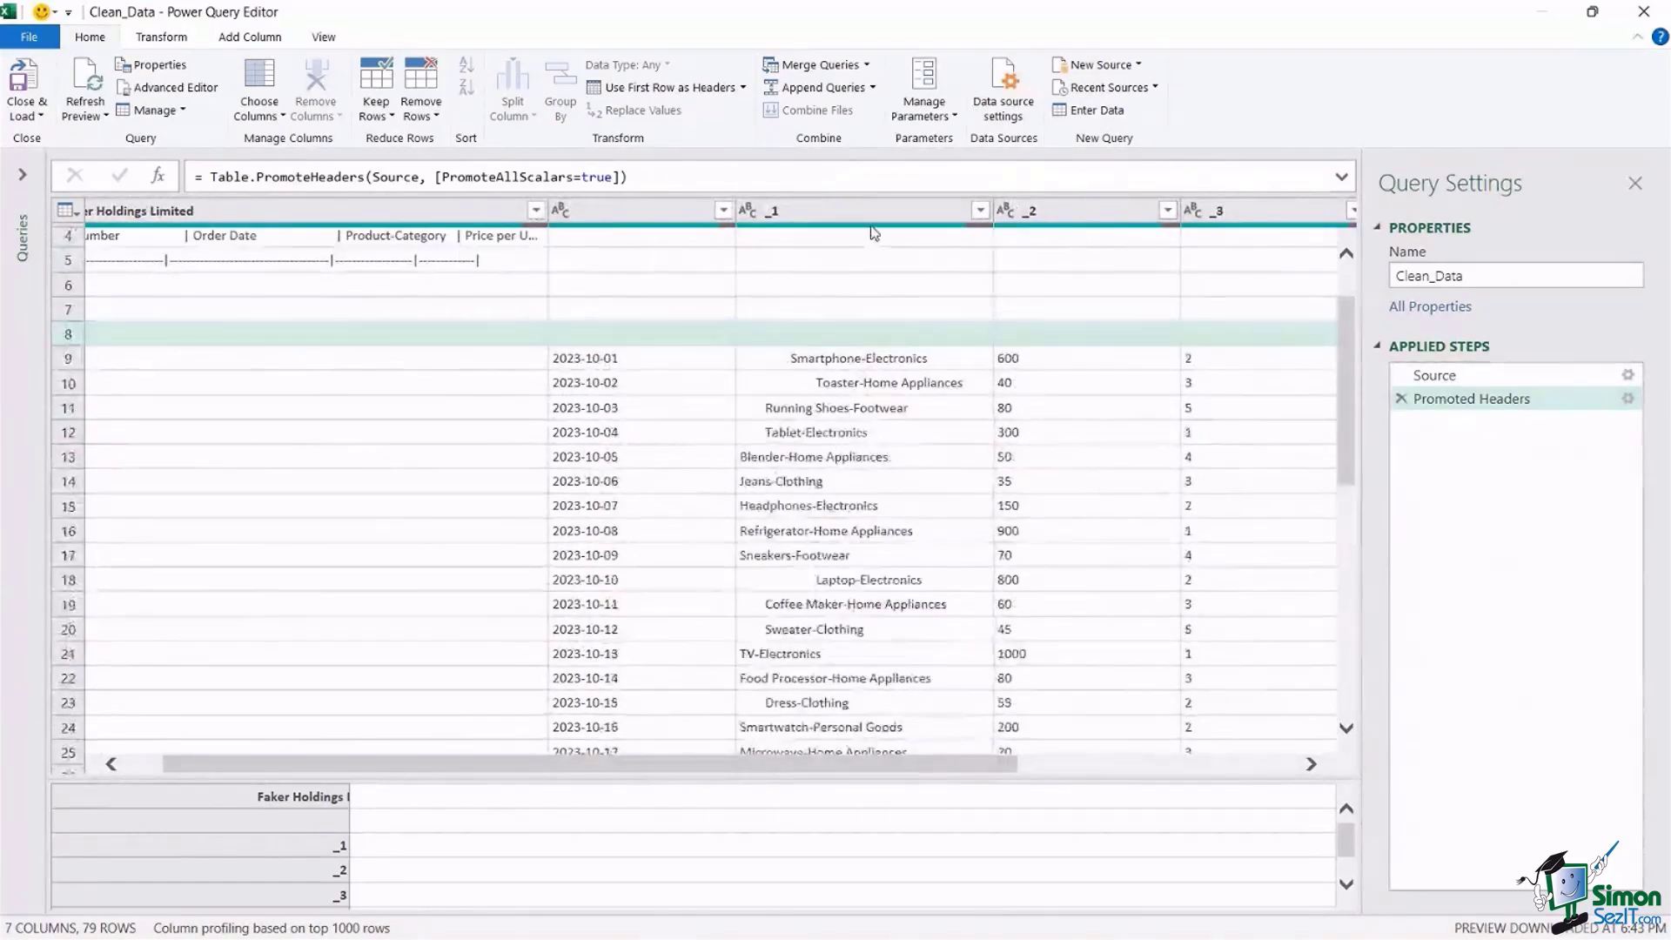
pyautogui.click(870, 211)
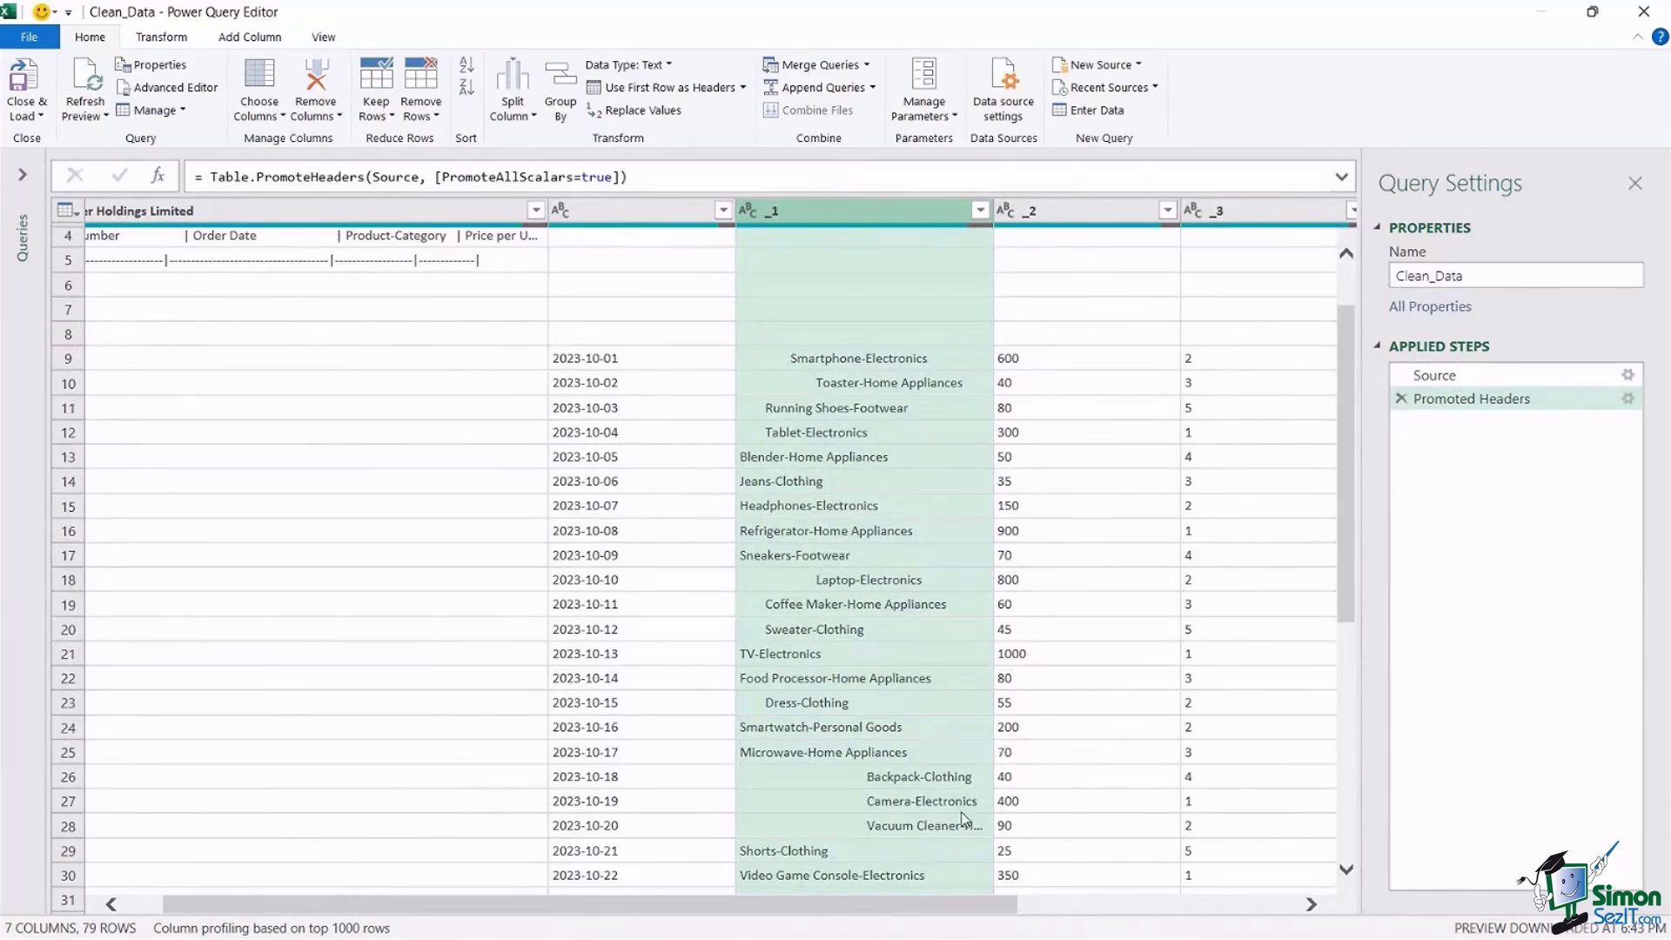
# - Examine the values in columns _2, _3, _4 and _5, one column at a time
pyautogui.moveTo(948, 913); pyautogui.dragTo(1130, 912)
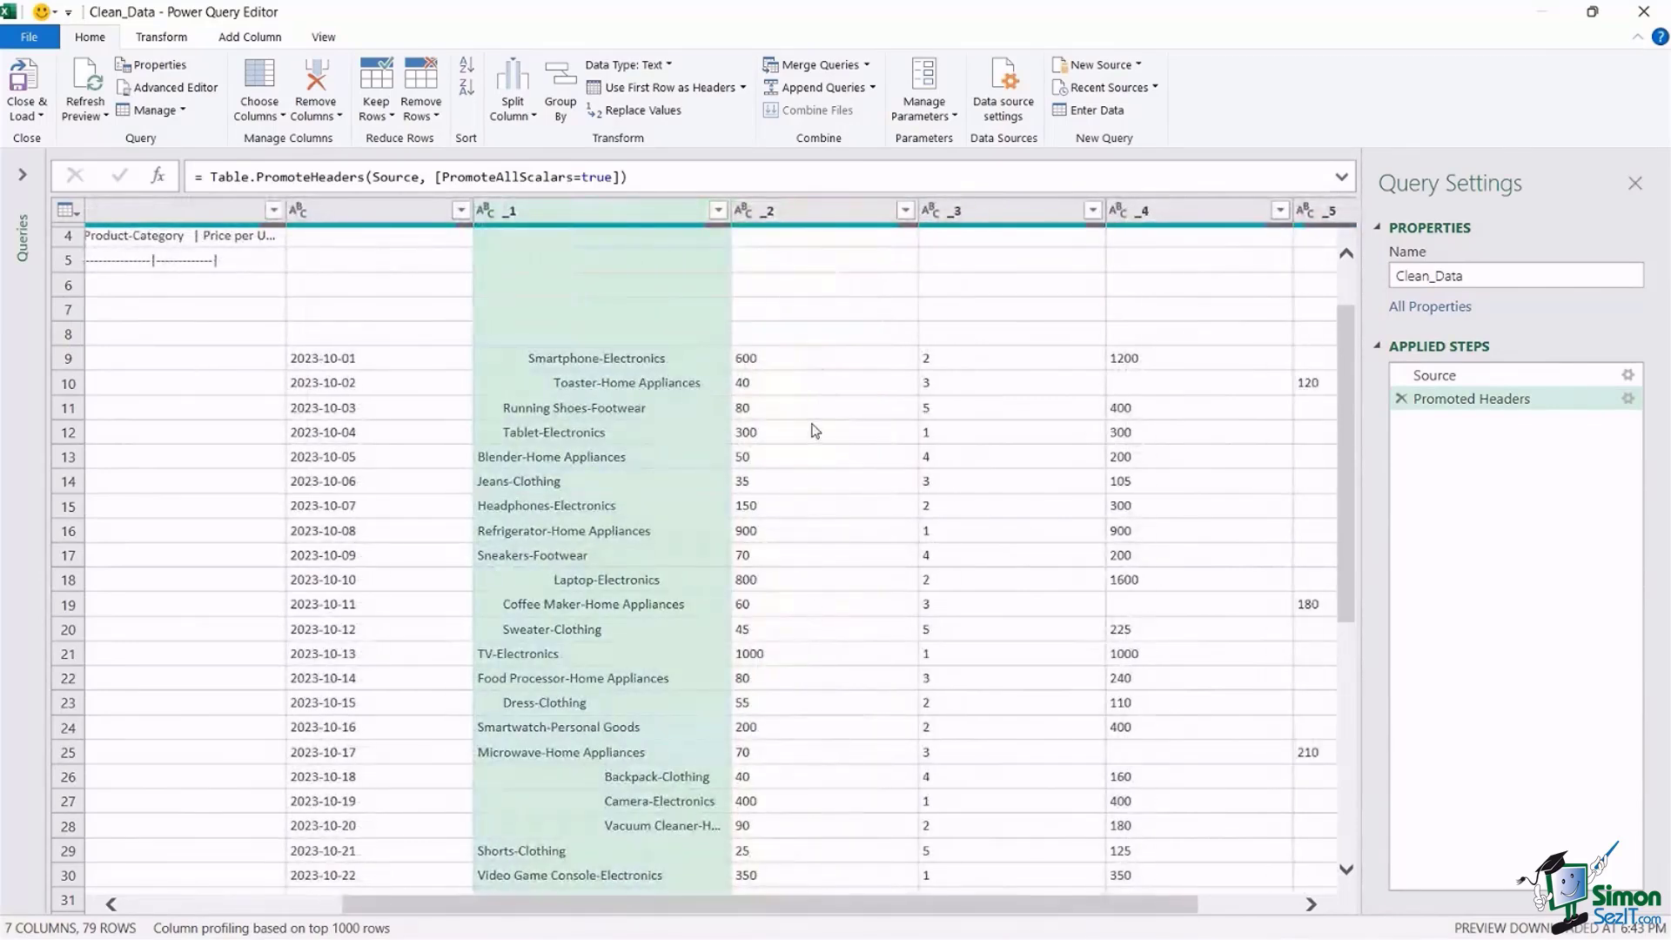
pyautogui.click(792, 211)
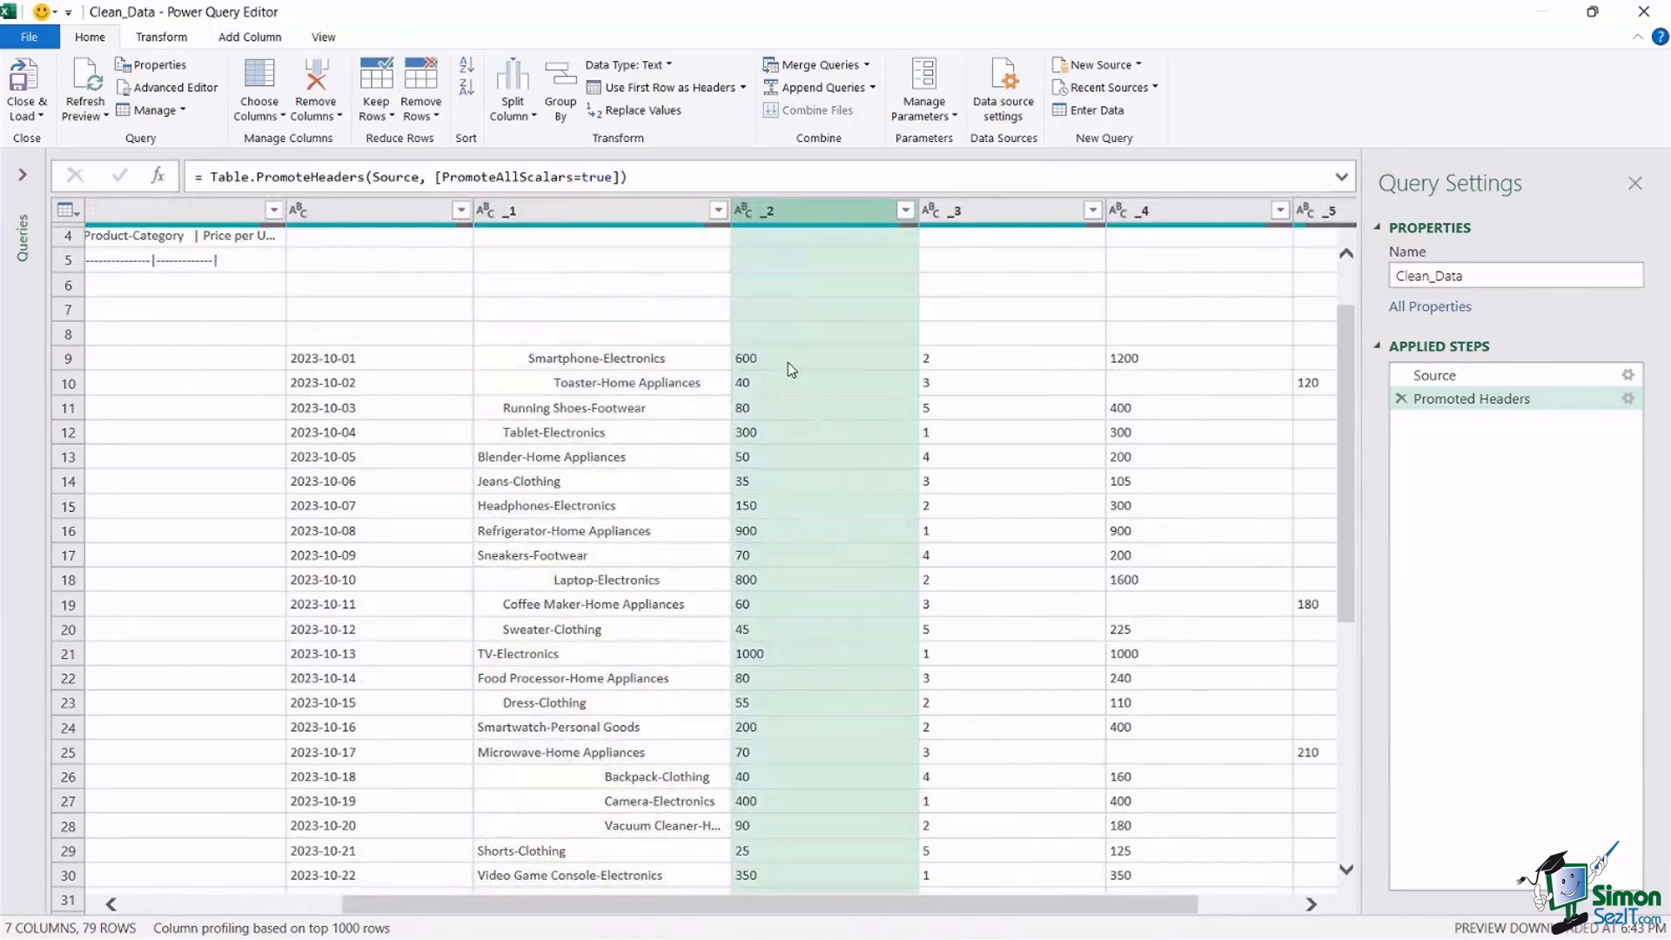
pyautogui.click(1002, 213)
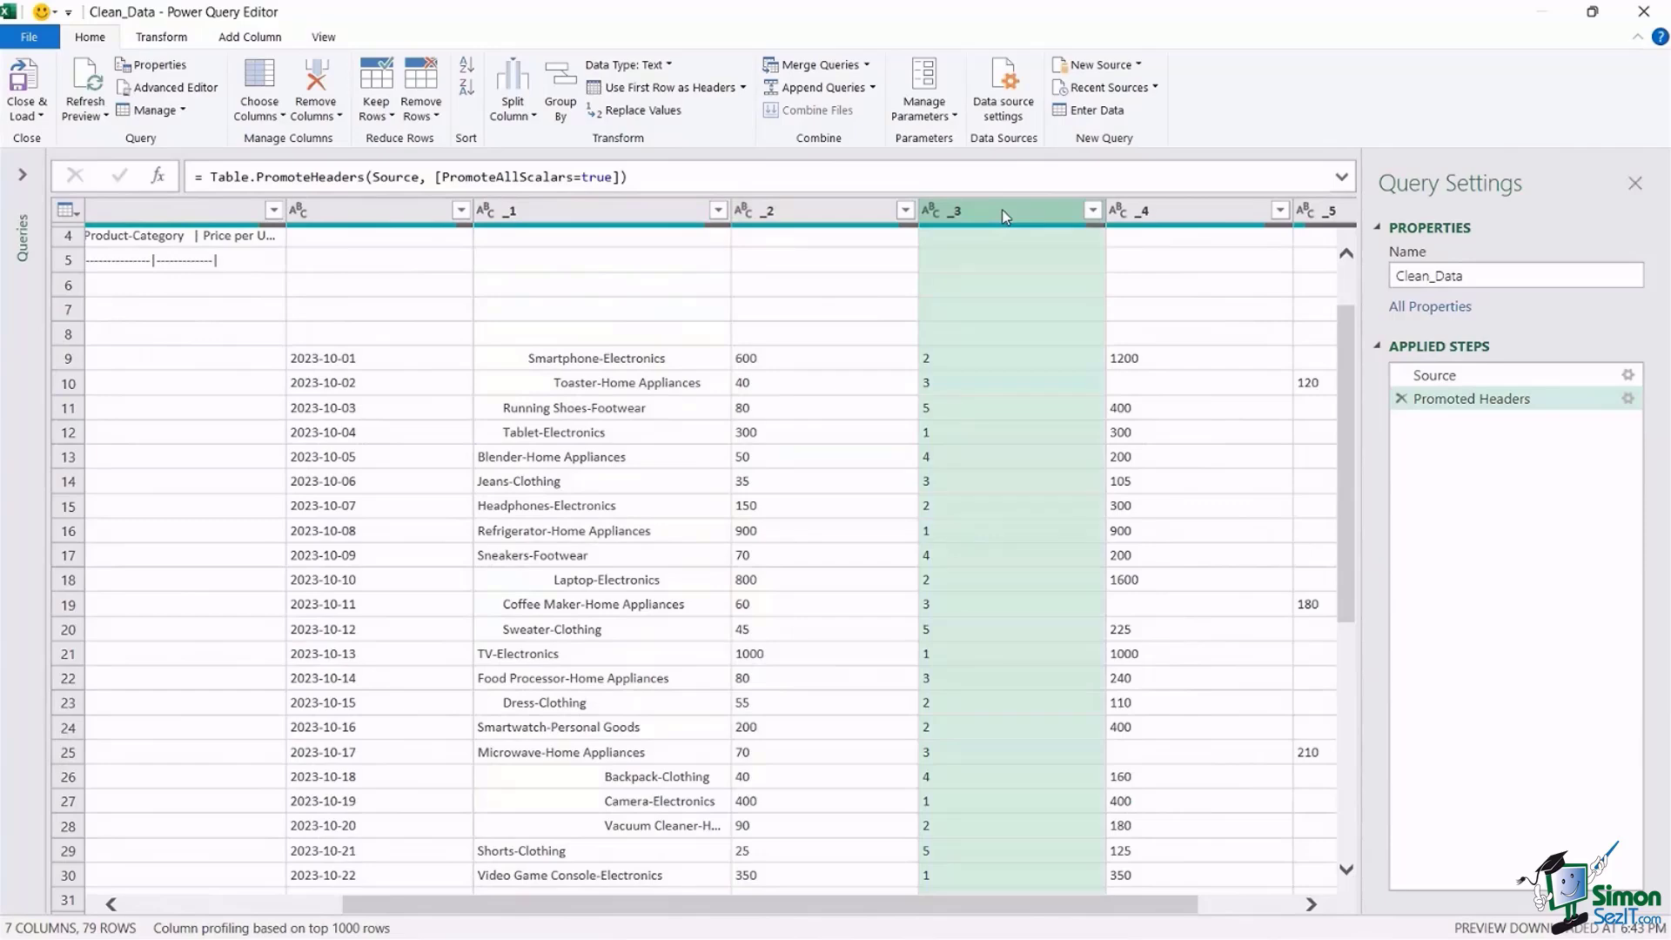
pyautogui.moveTo(1035, 921); pyautogui.dragTo(1131, 918)
pyautogui.click(1066, 210)
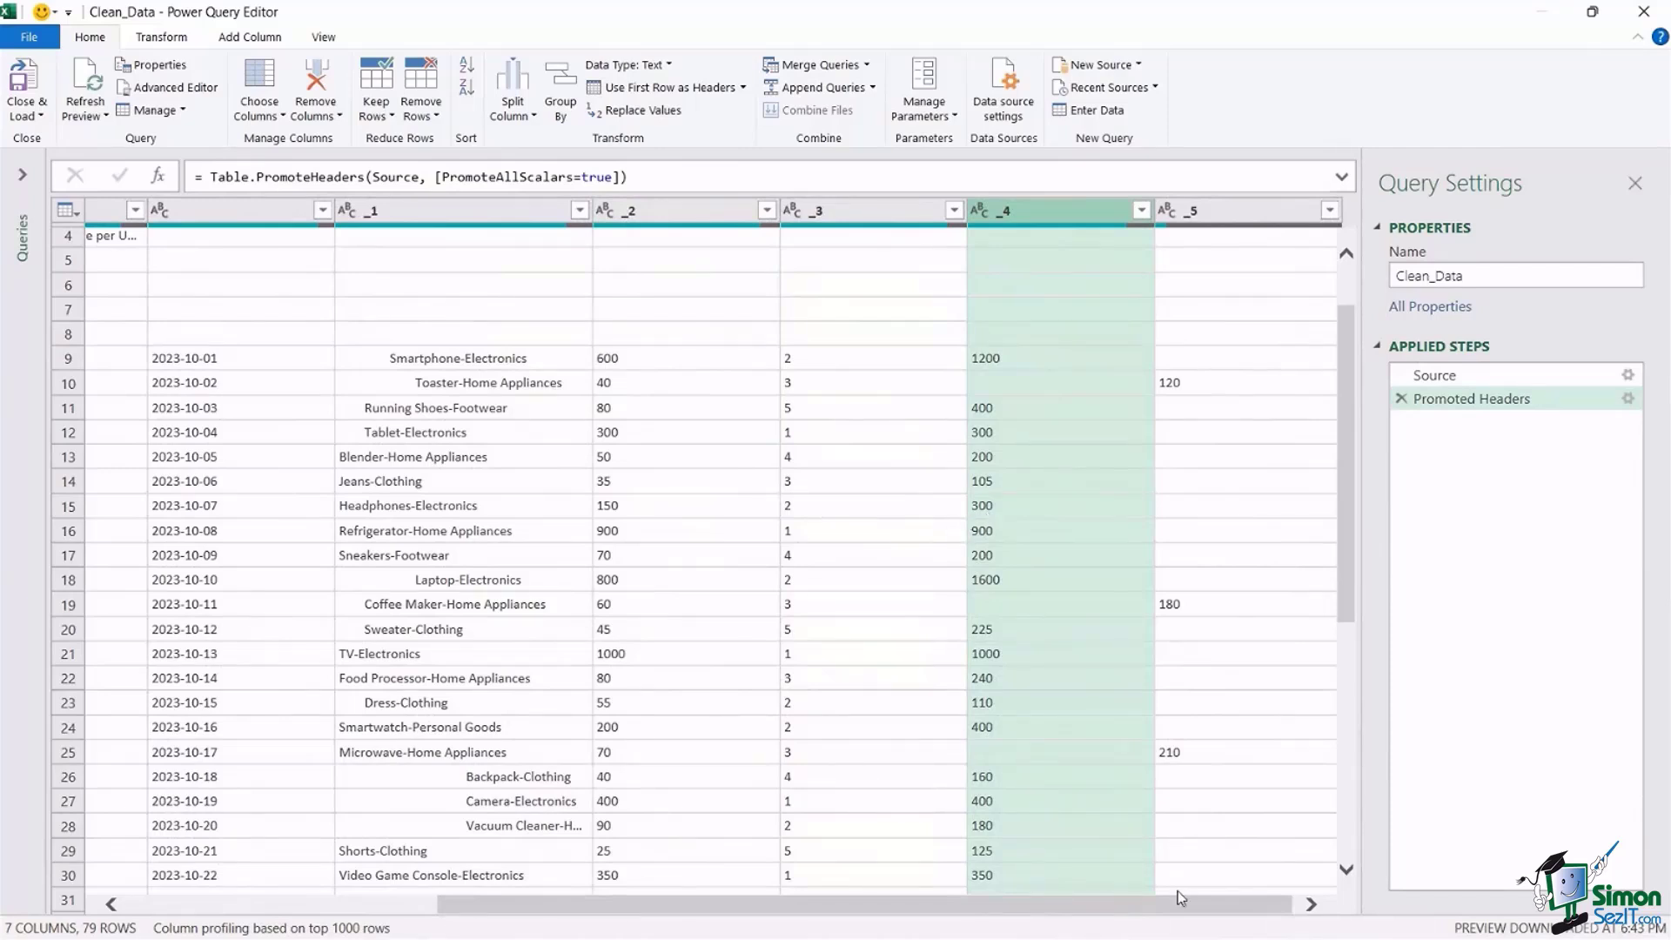
pyautogui.moveTo(1178, 890); pyautogui.dragTo(1184, 890)
pyautogui.click(1239, 210)
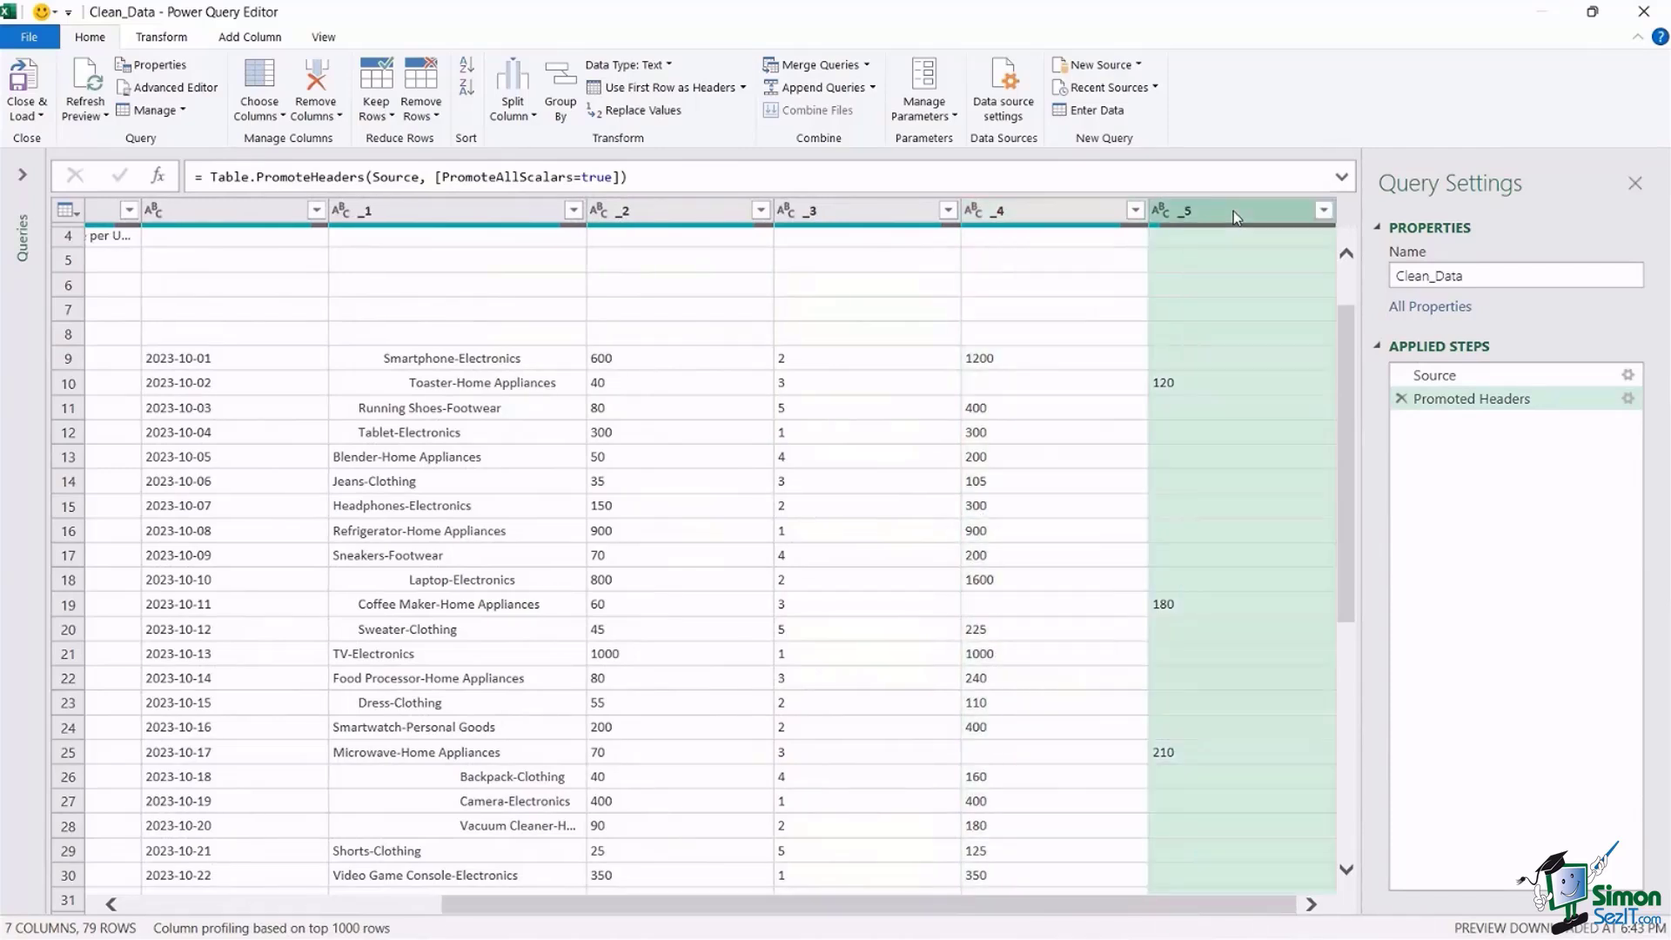
pyautogui.moveTo(1345, 353)
pyautogui.mouseDown()
pyautogui.moveTo(1357, 629)
pyautogui.moveTo(1354, 324)
pyautogui.mouseUp()
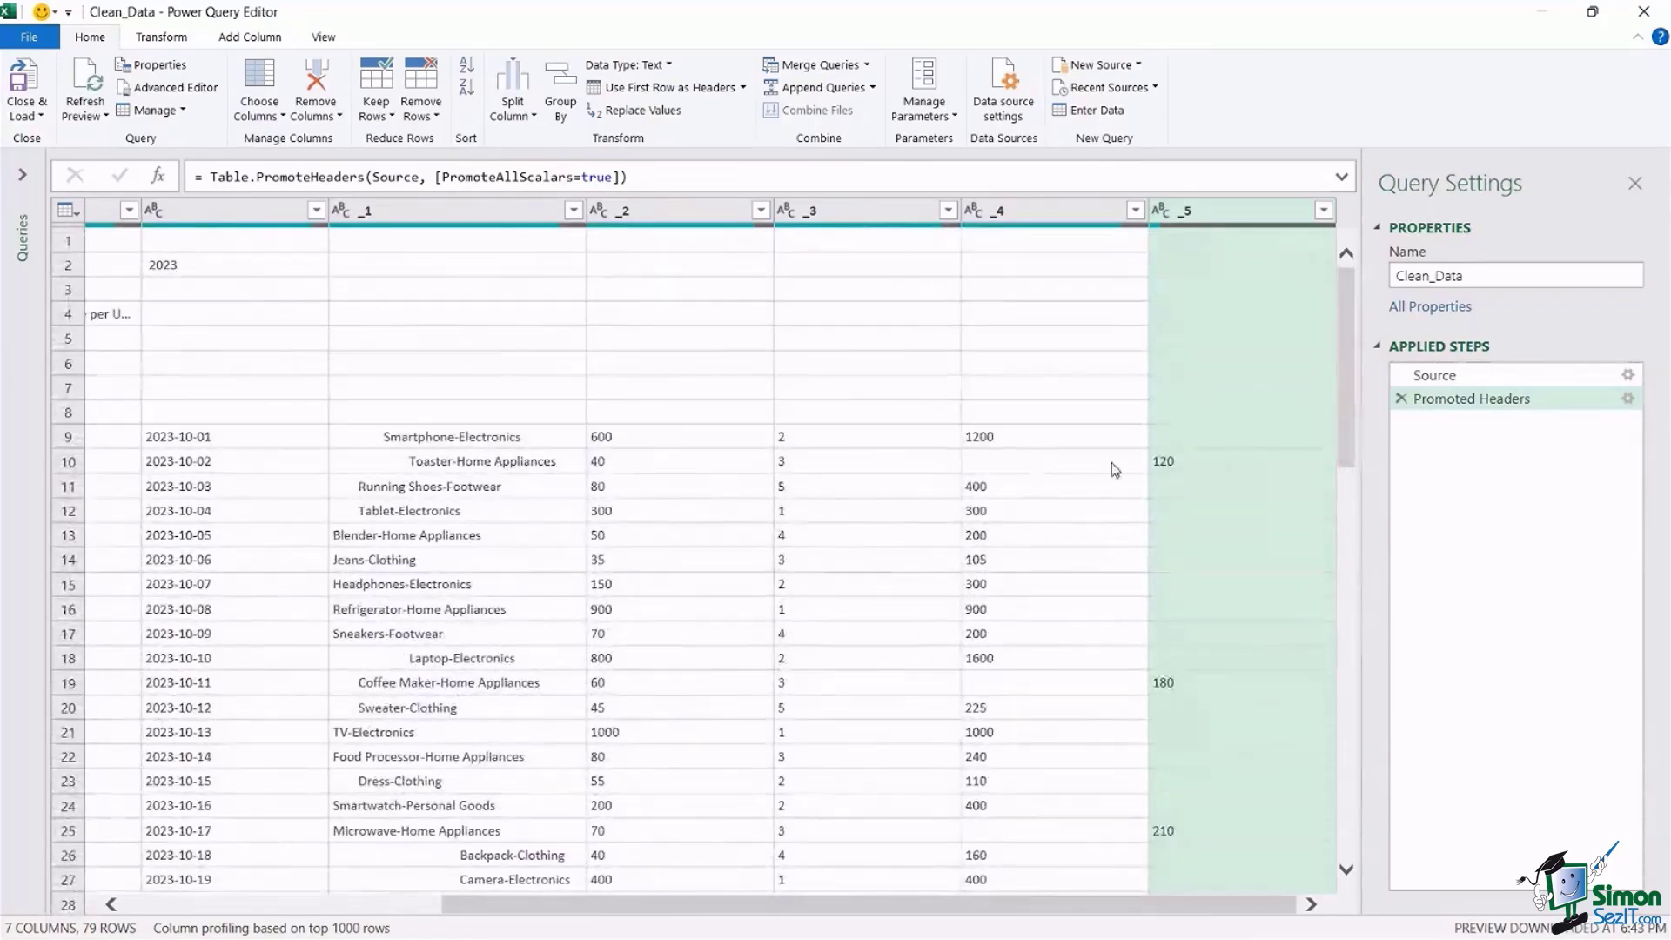
# - Compare how the order totals are spread across columns _4 and _5, starting with the toaster order in row 10
pyautogui.click(1212, 463)
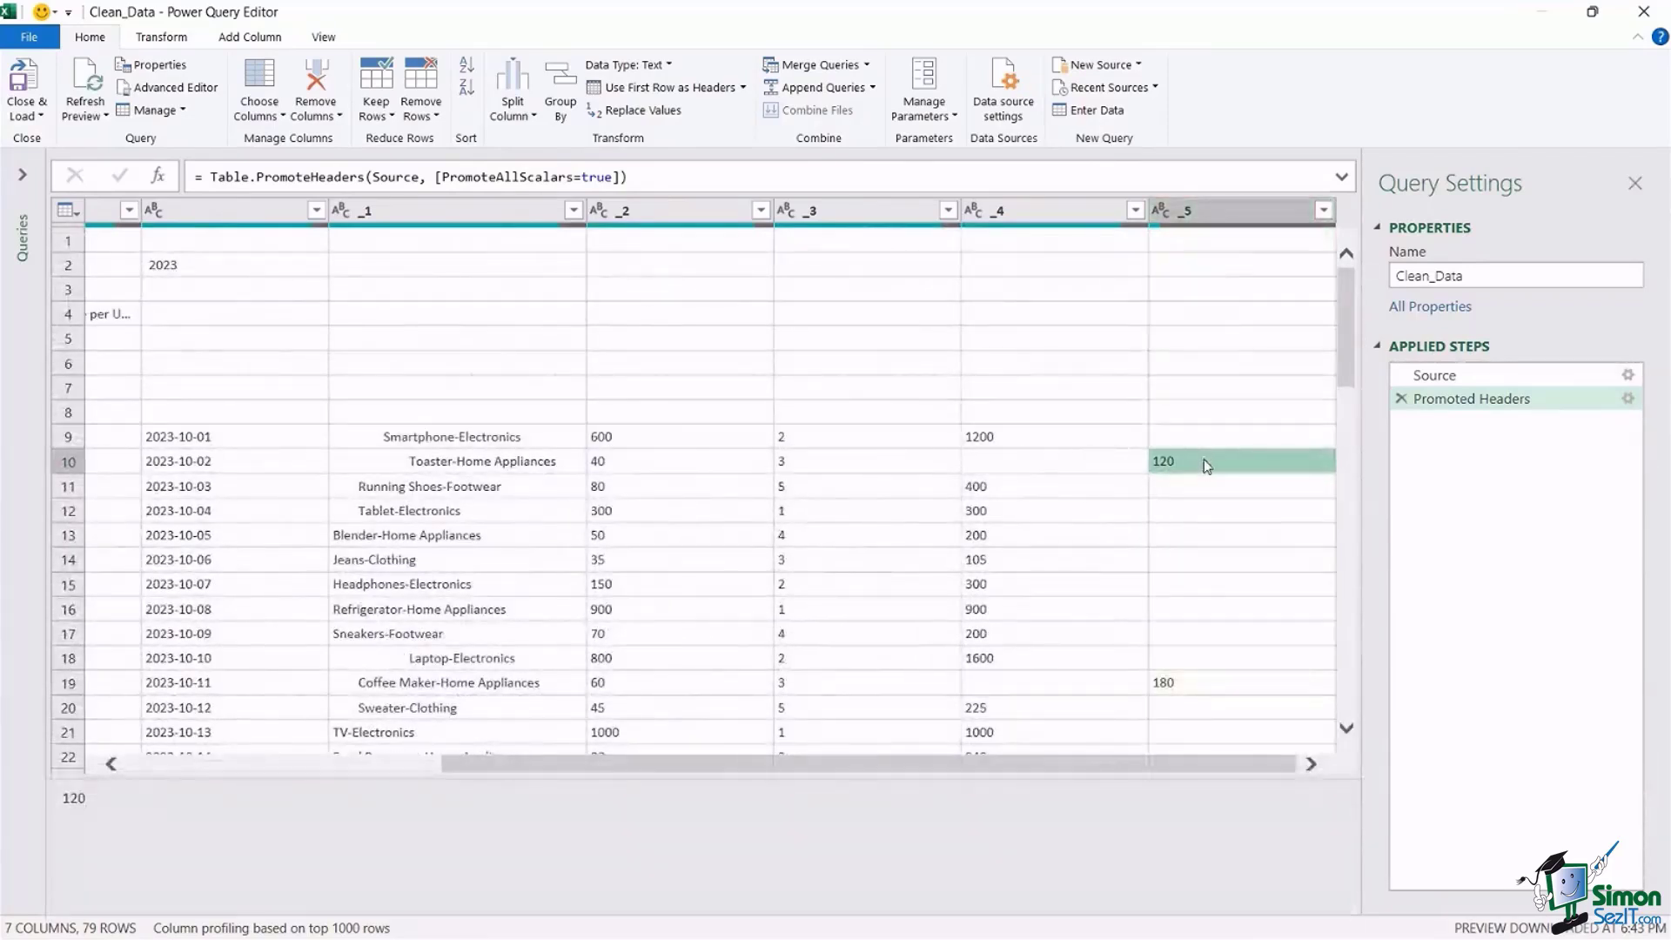
pyautogui.click(999, 468)
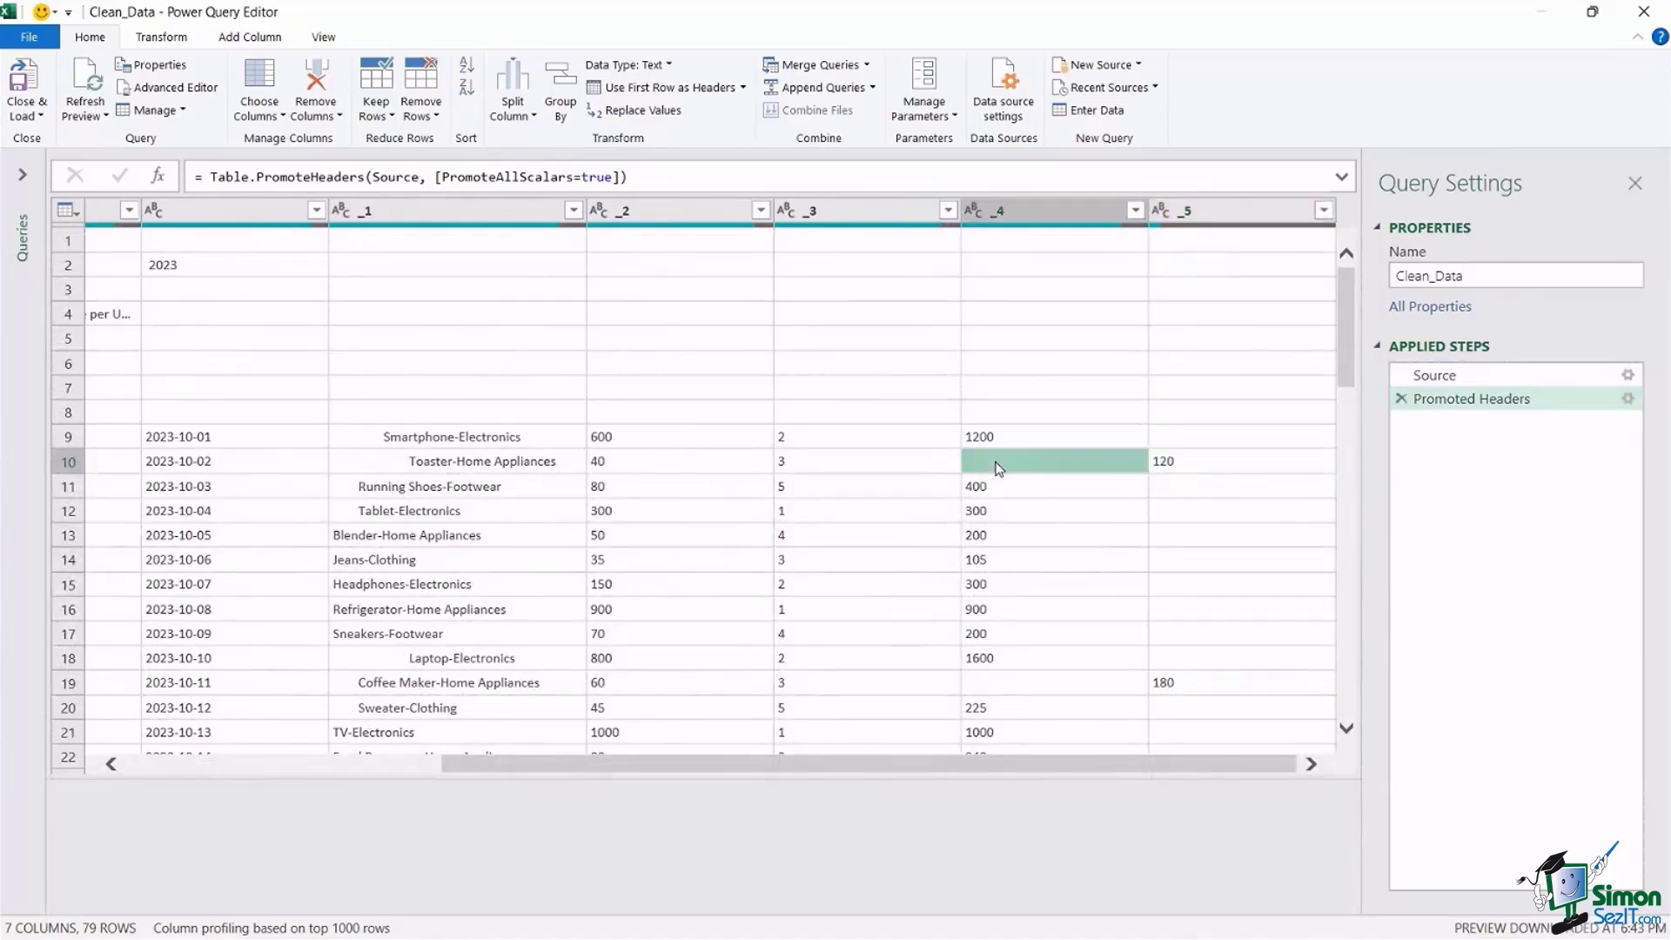
pyautogui.click(1016, 217)
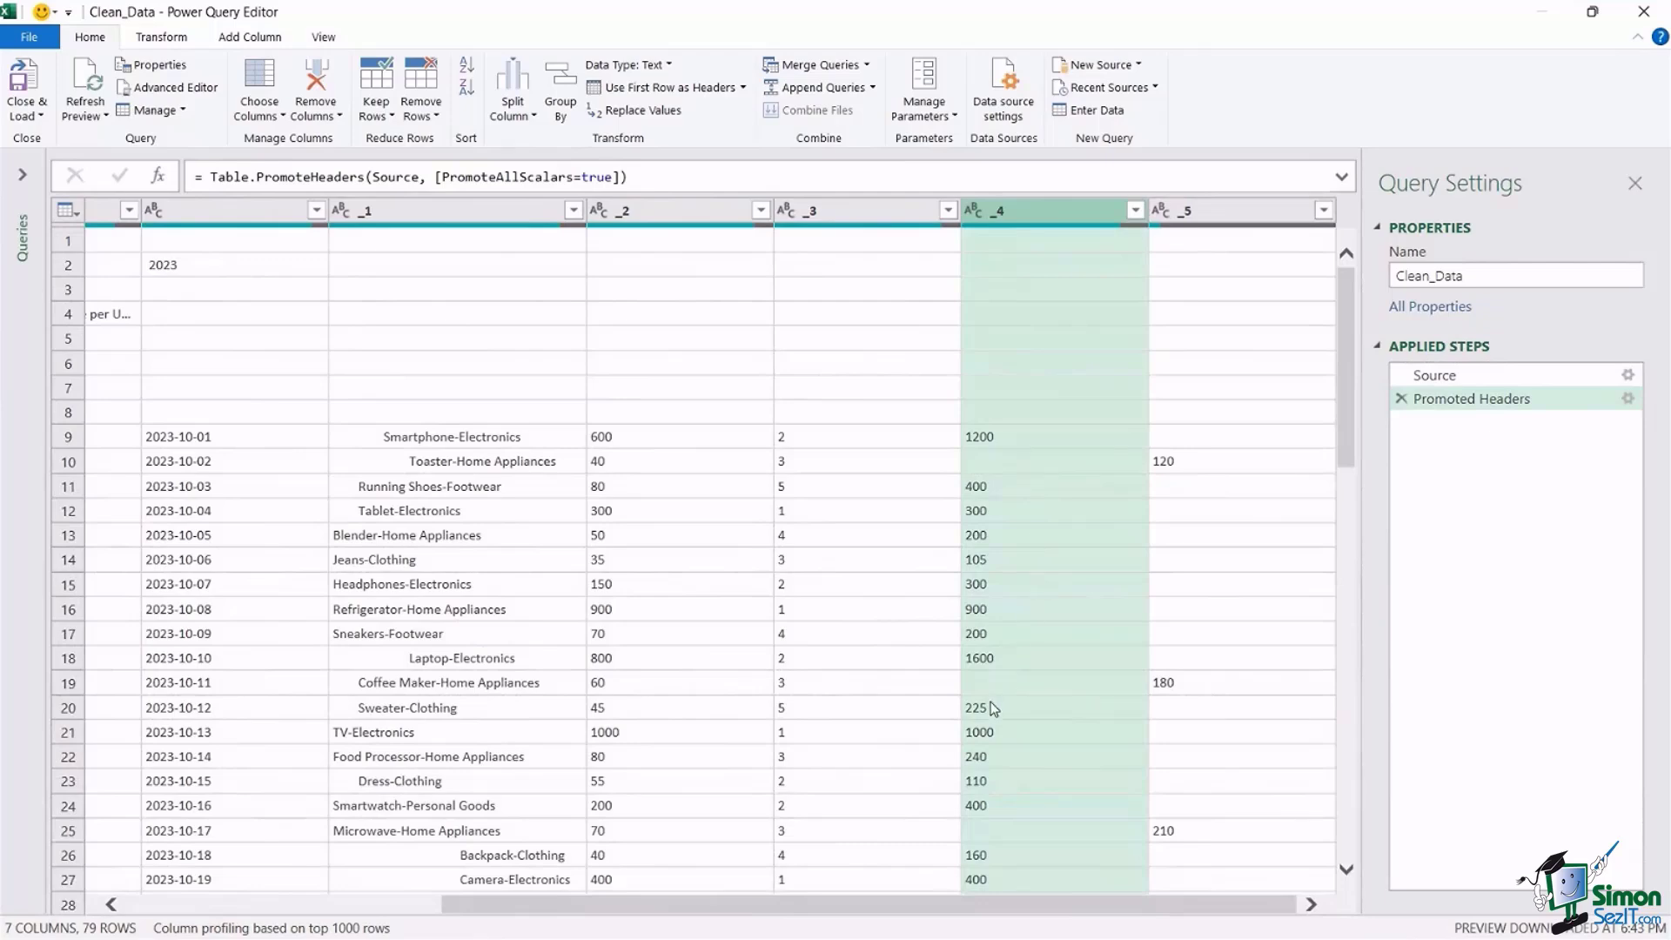
pyautogui.scroll(-3, 1029, 675)
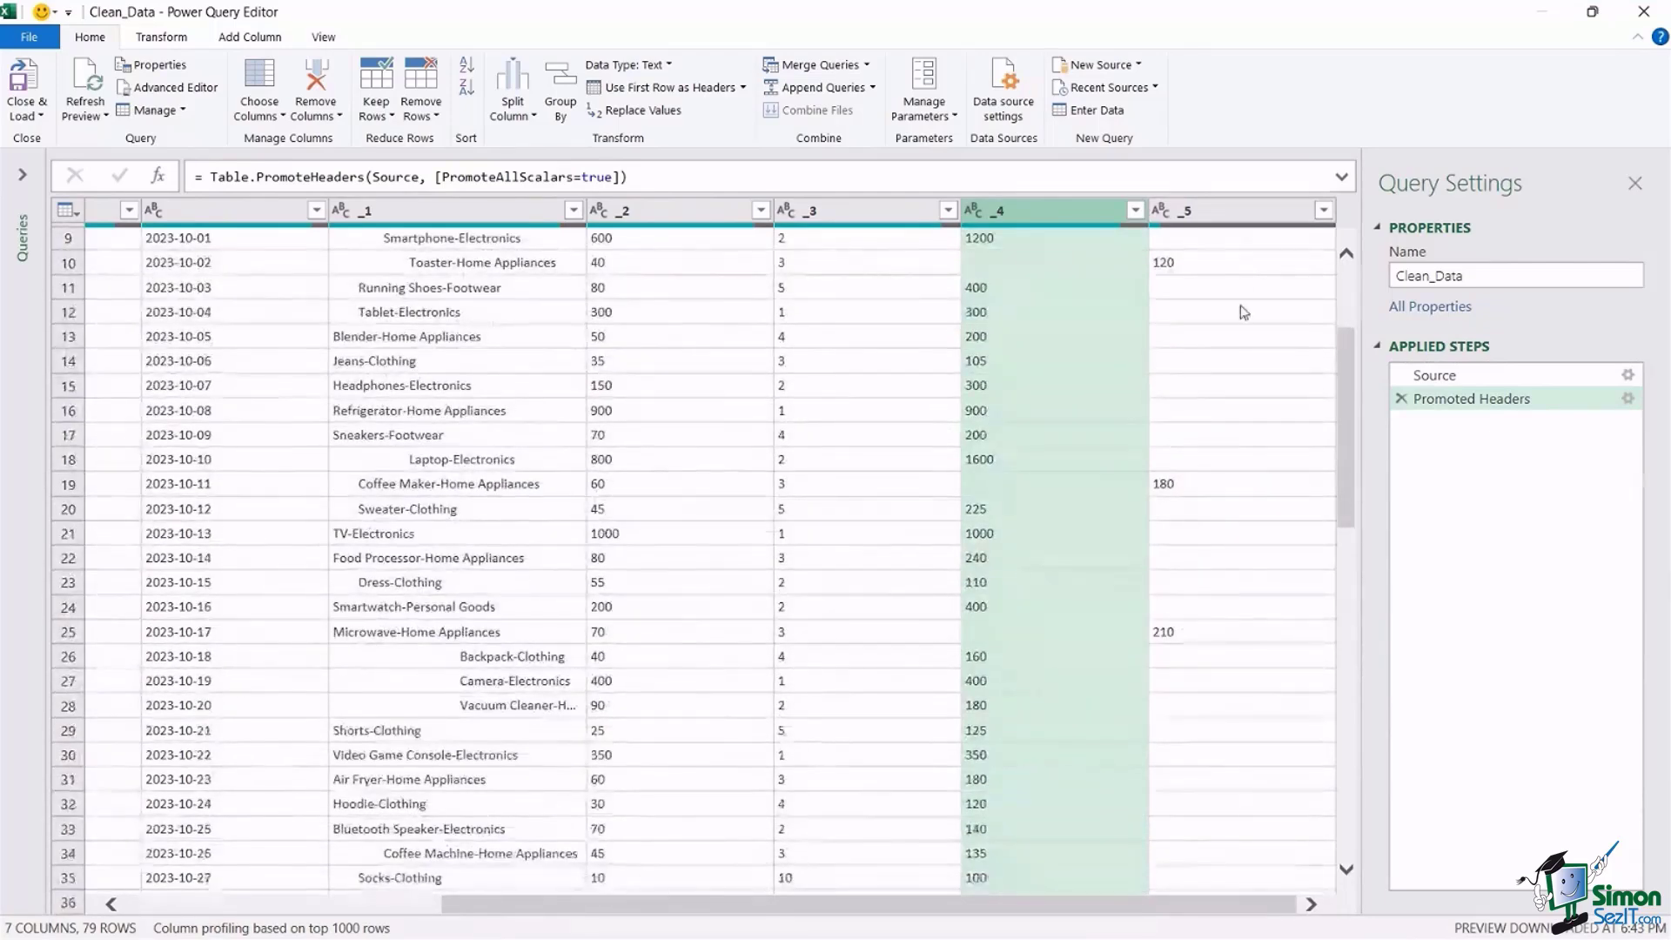
pyautogui.click(1229, 212)
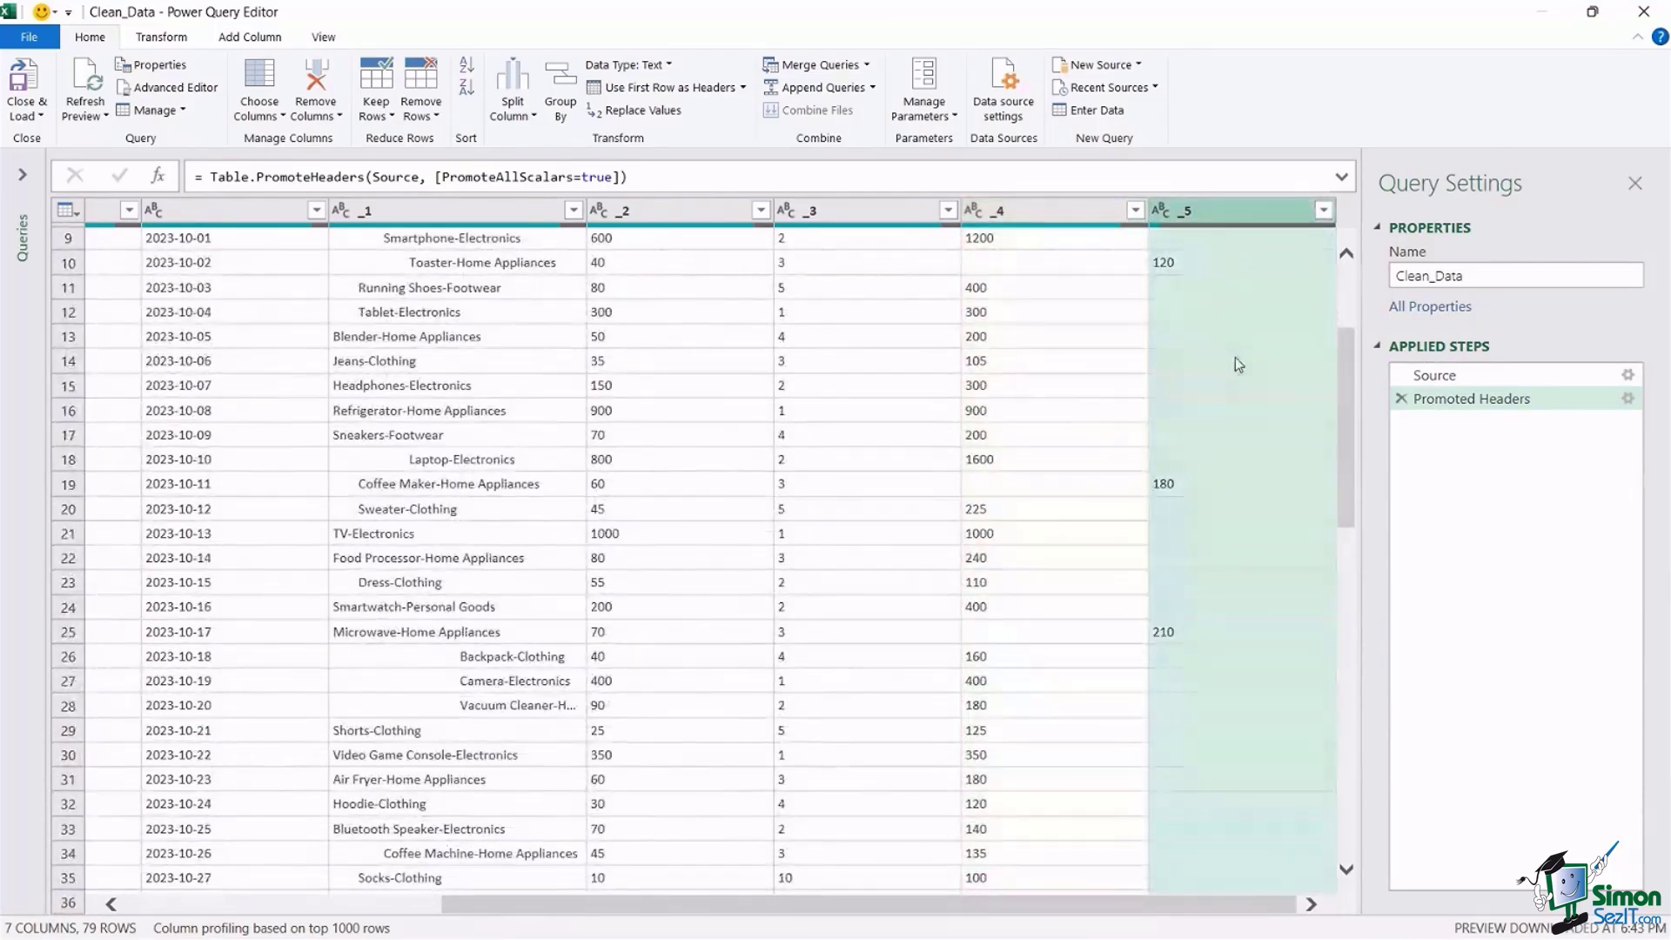
pyautogui.click(1021, 209)
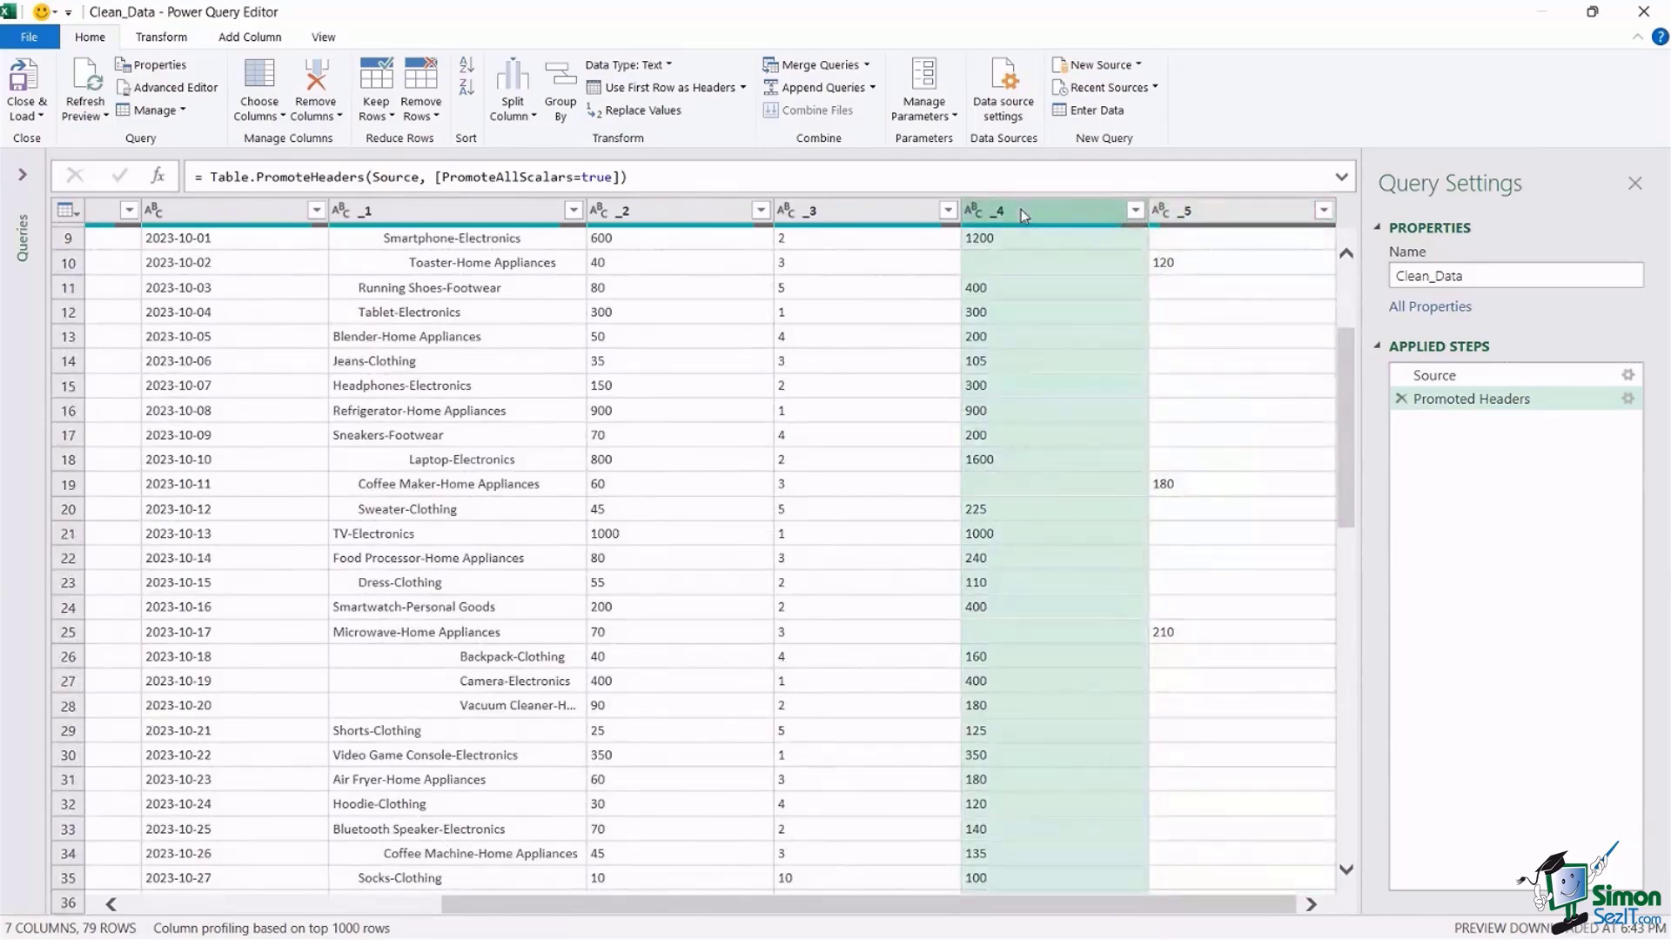
pyautogui.scroll(3, 1001, 498)
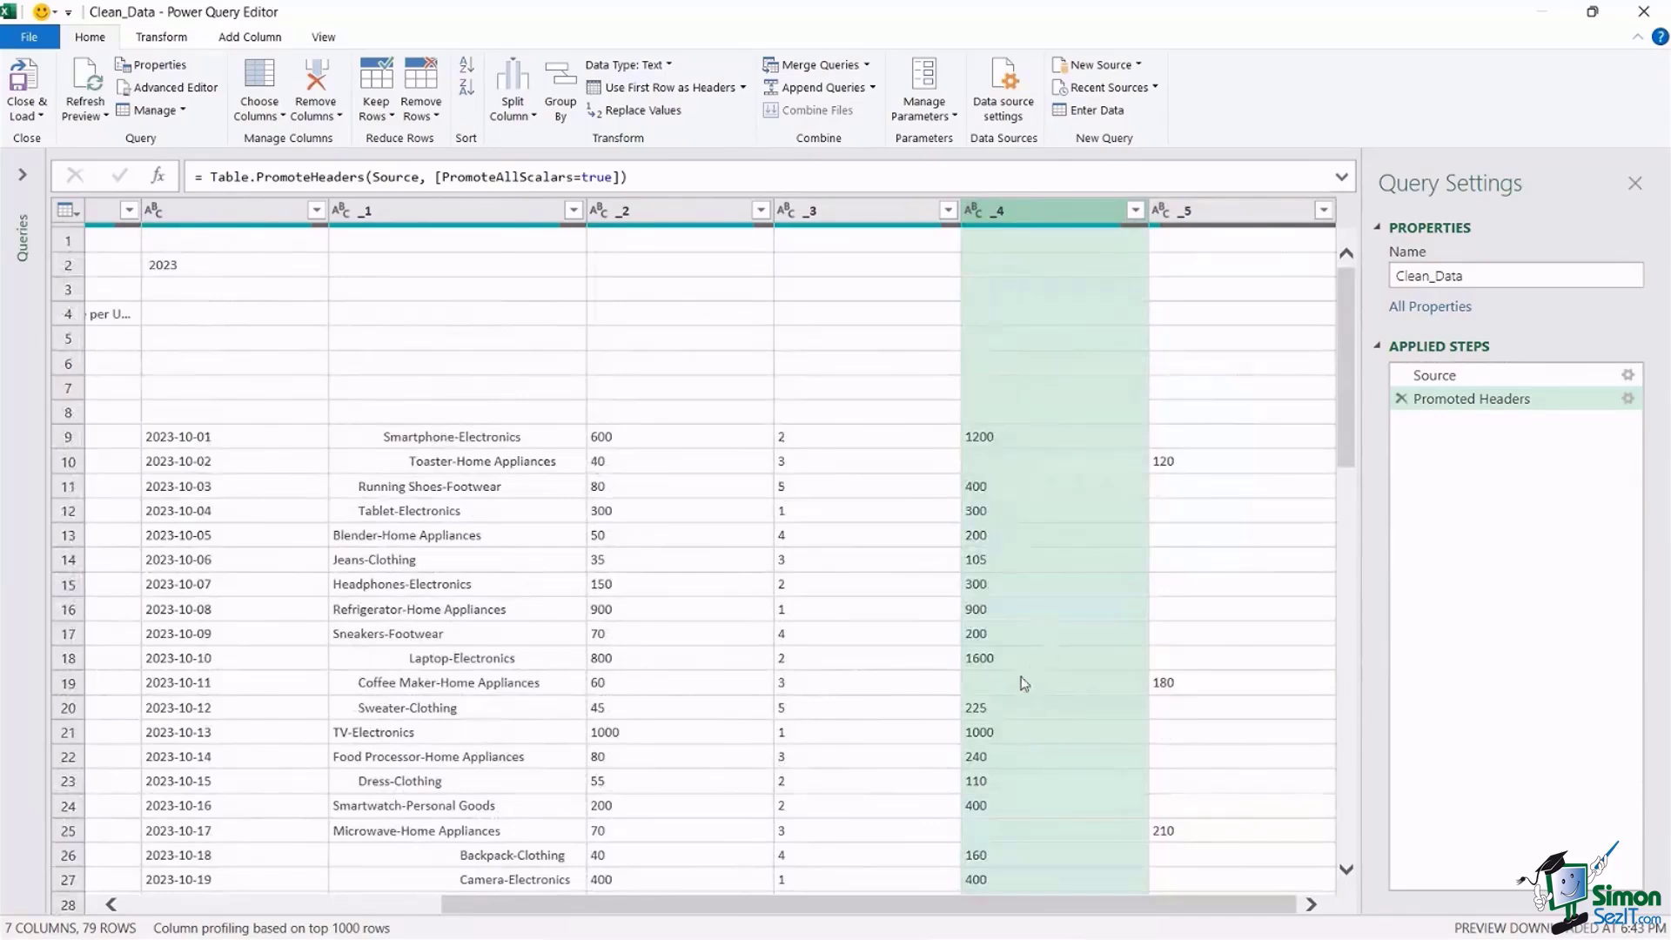
# - Enlarge the data grid above the cell preview and narrow the Faker Holdings Limited column to fit more columns
pyautogui.moveTo(812, 905); pyautogui.dragTo(461, 918)
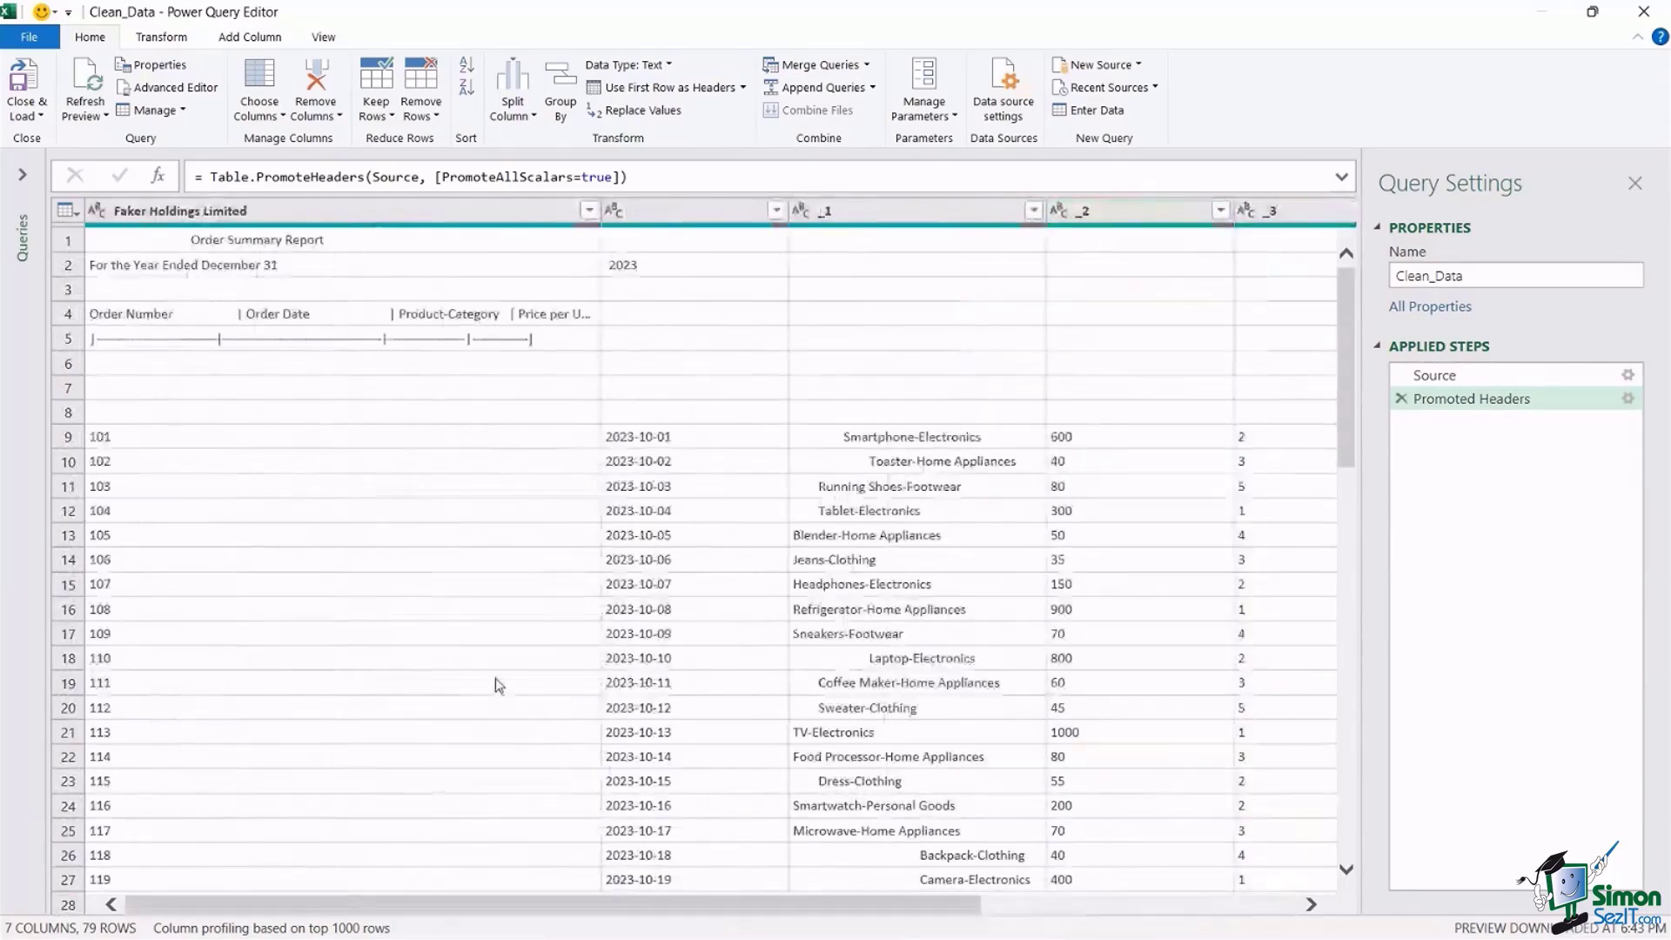
pyautogui.click(718, 365)
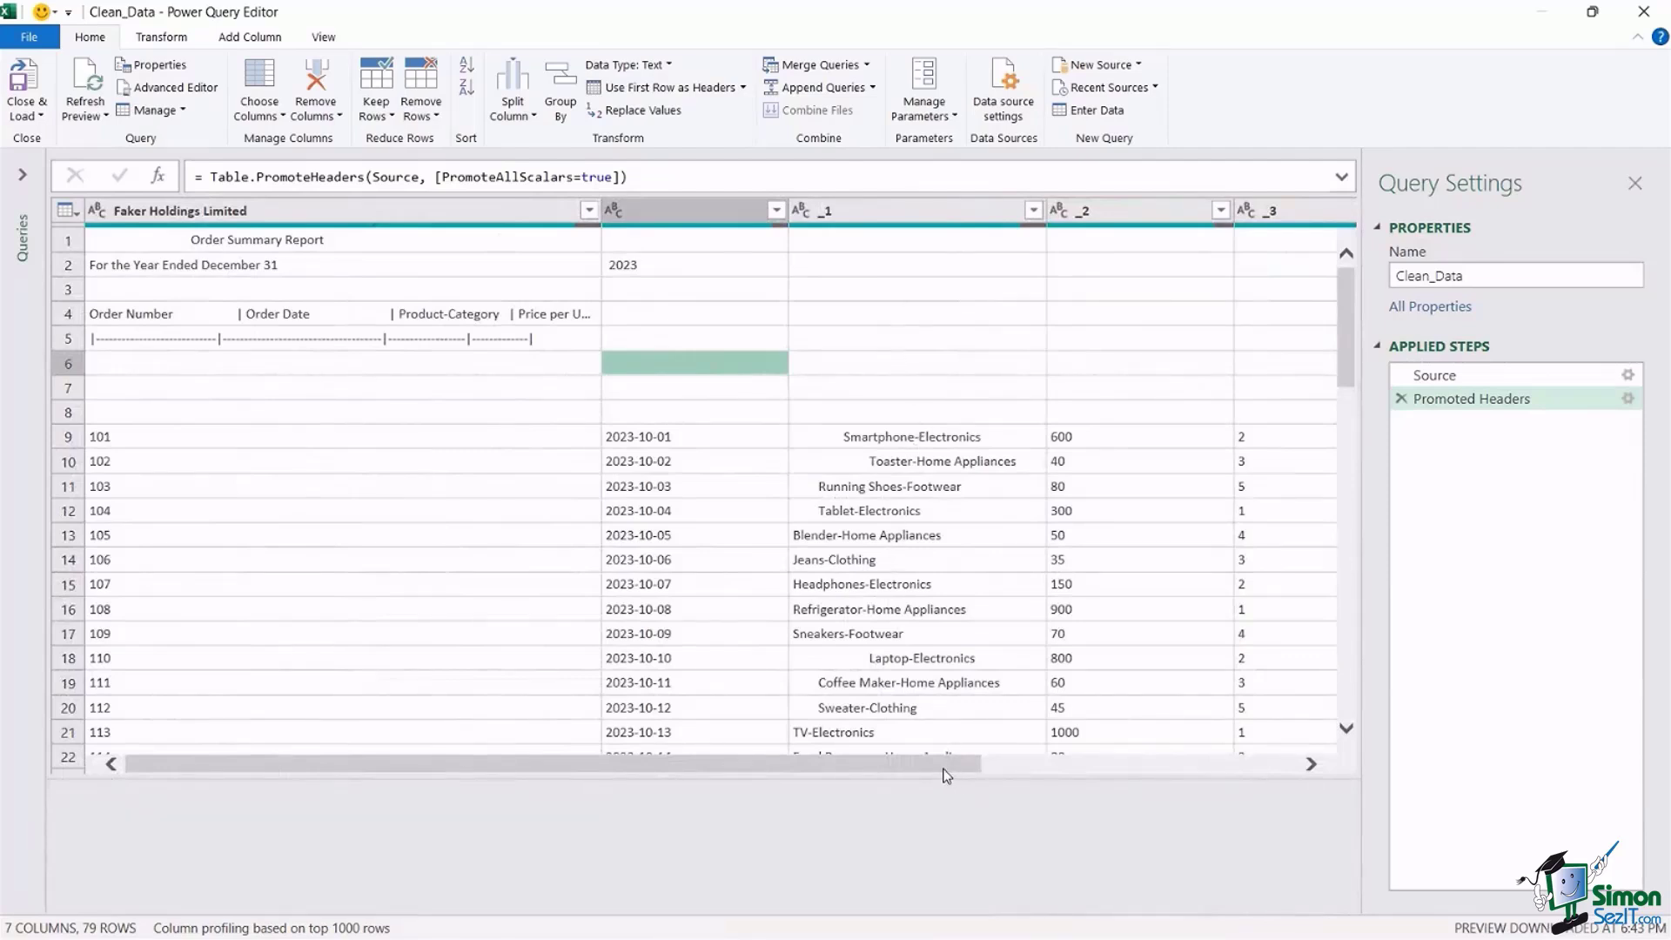
pyautogui.moveTo(944, 769); pyautogui.dragTo(809, 857)
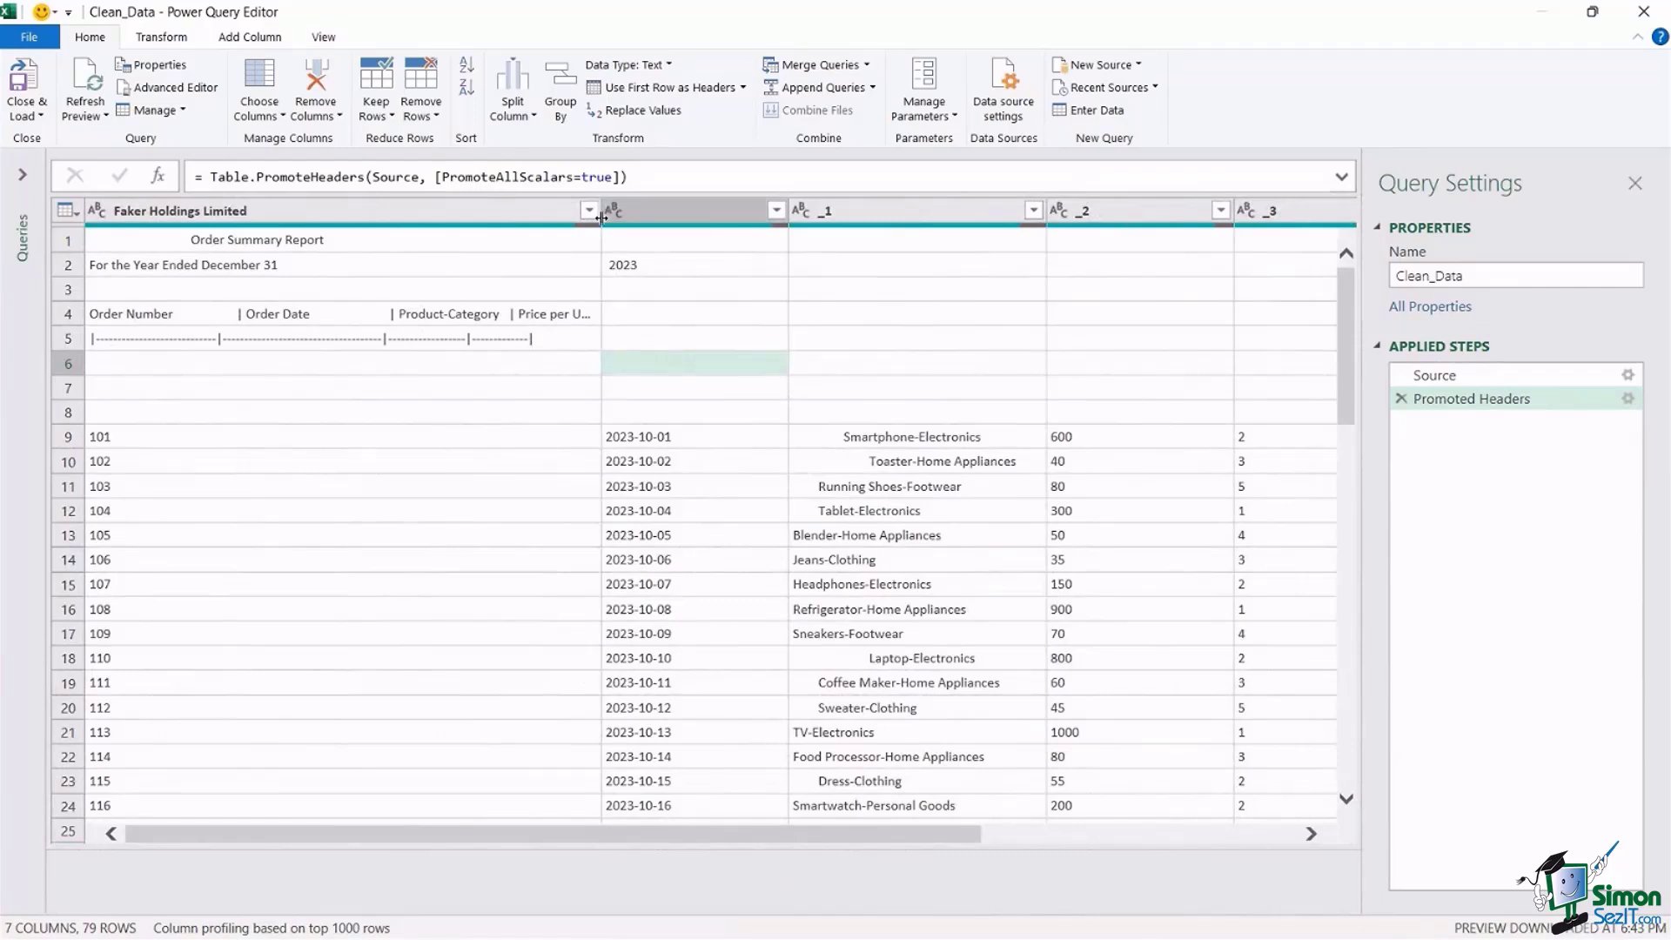
pyautogui.moveTo(600, 211); pyautogui.dragTo(415, 250)
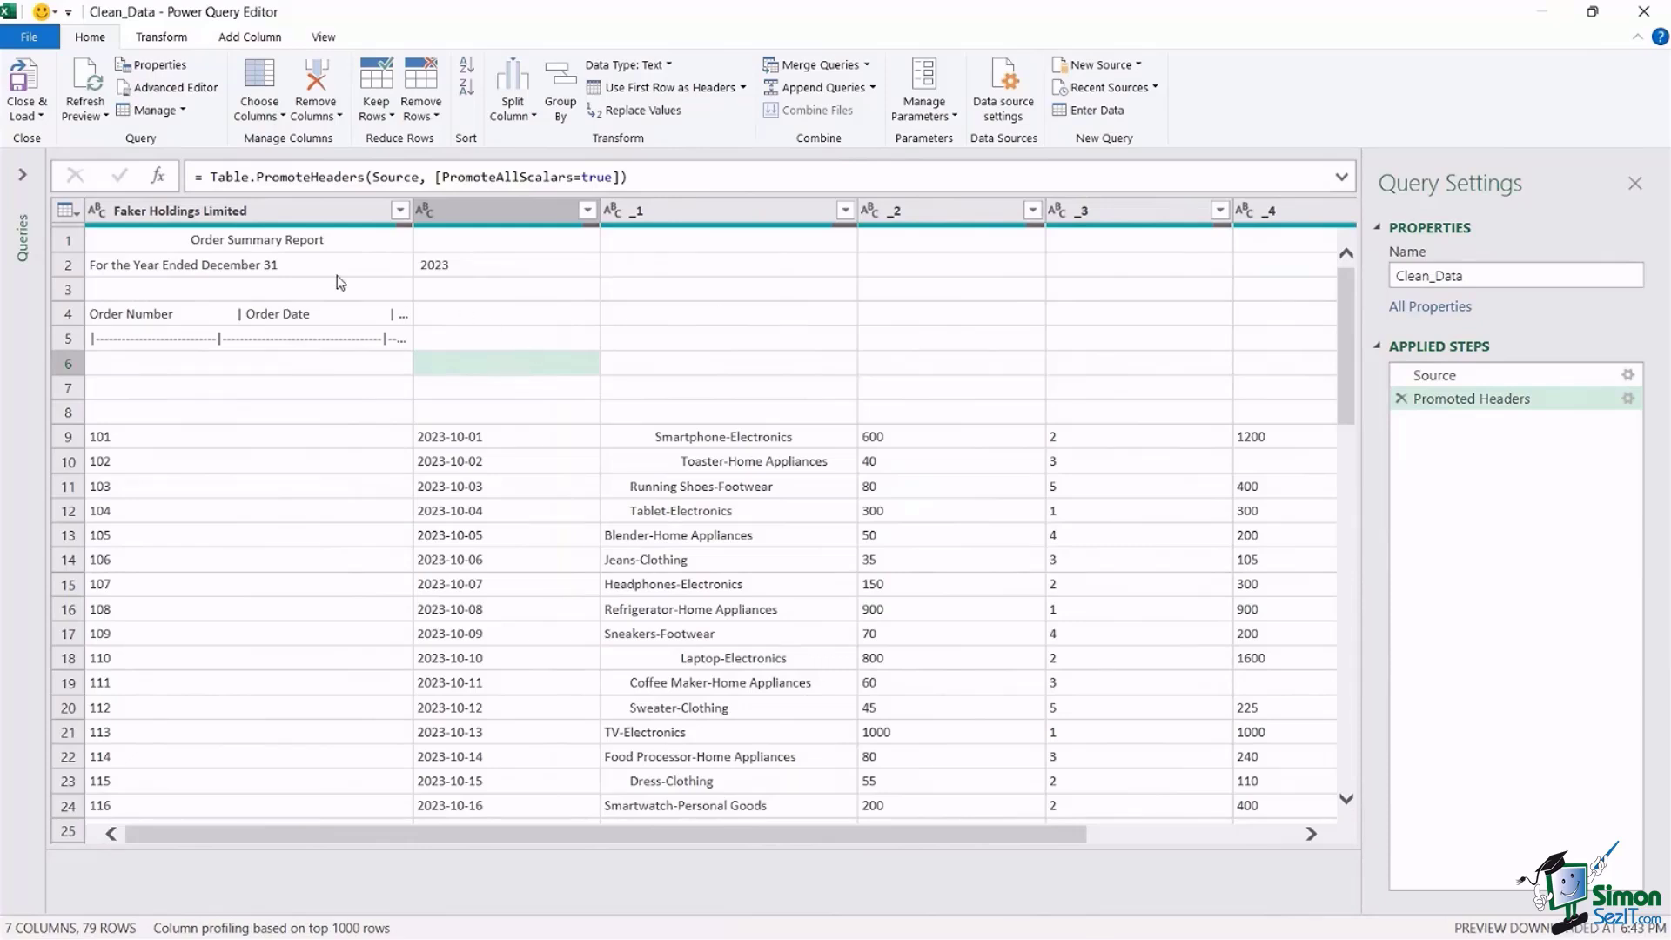
# - Check the first three rows above the combined header row and remove the top 3 rows from the query
pyautogui.click(71, 243)
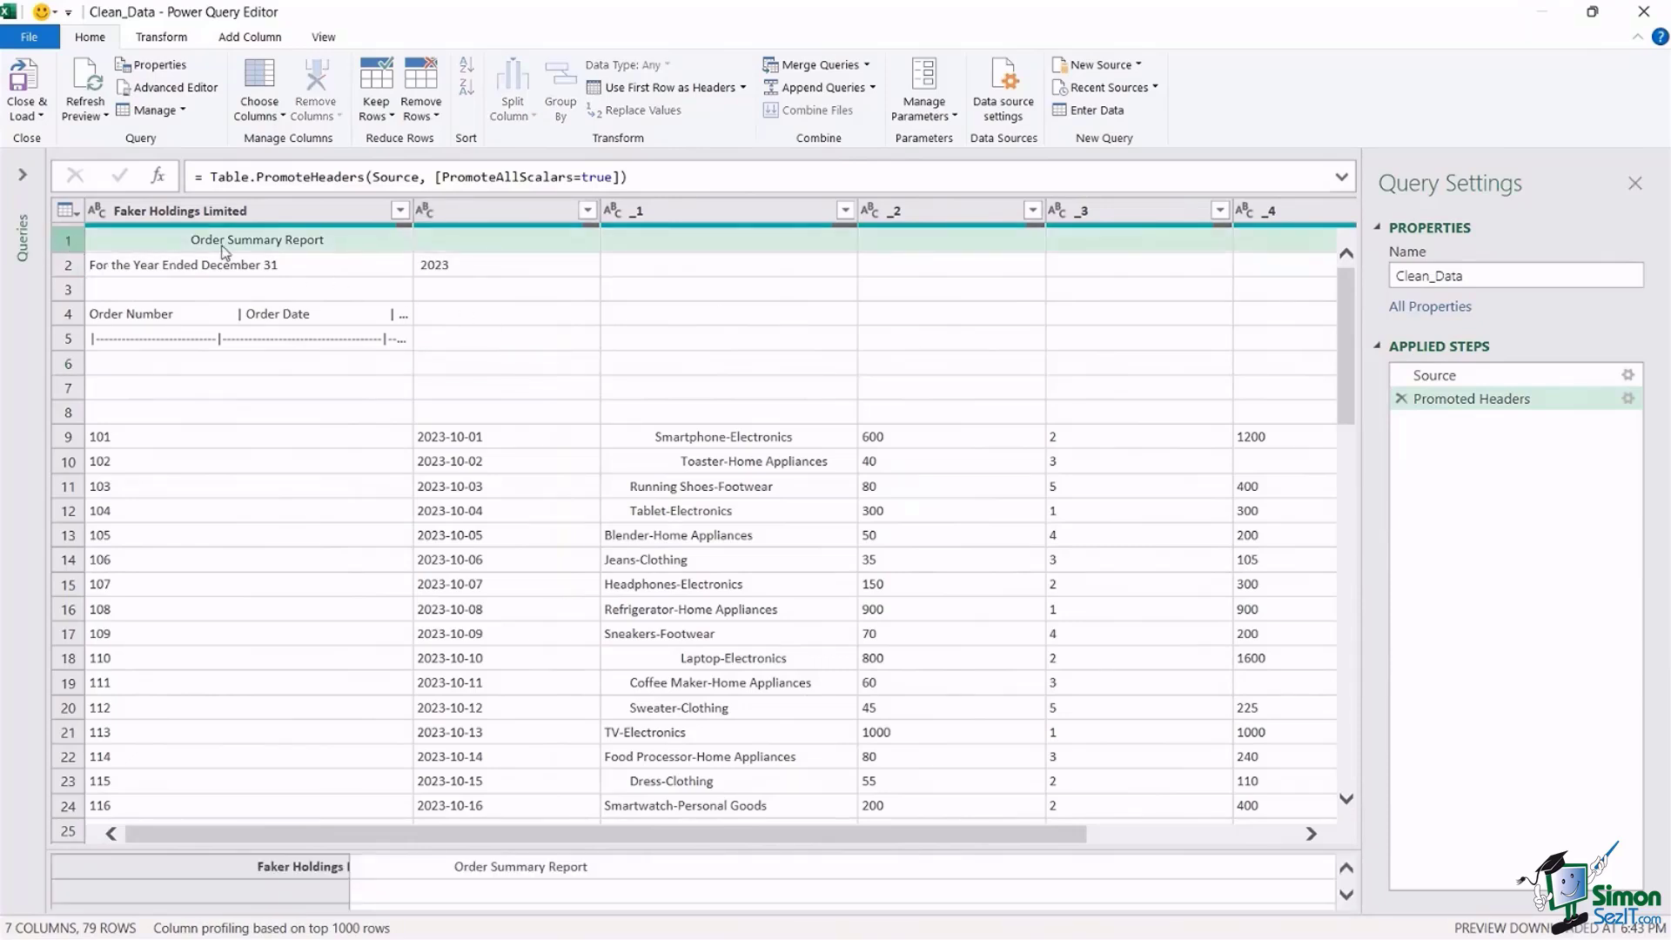
pyautogui.click(77, 268)
pyautogui.click(78, 291)
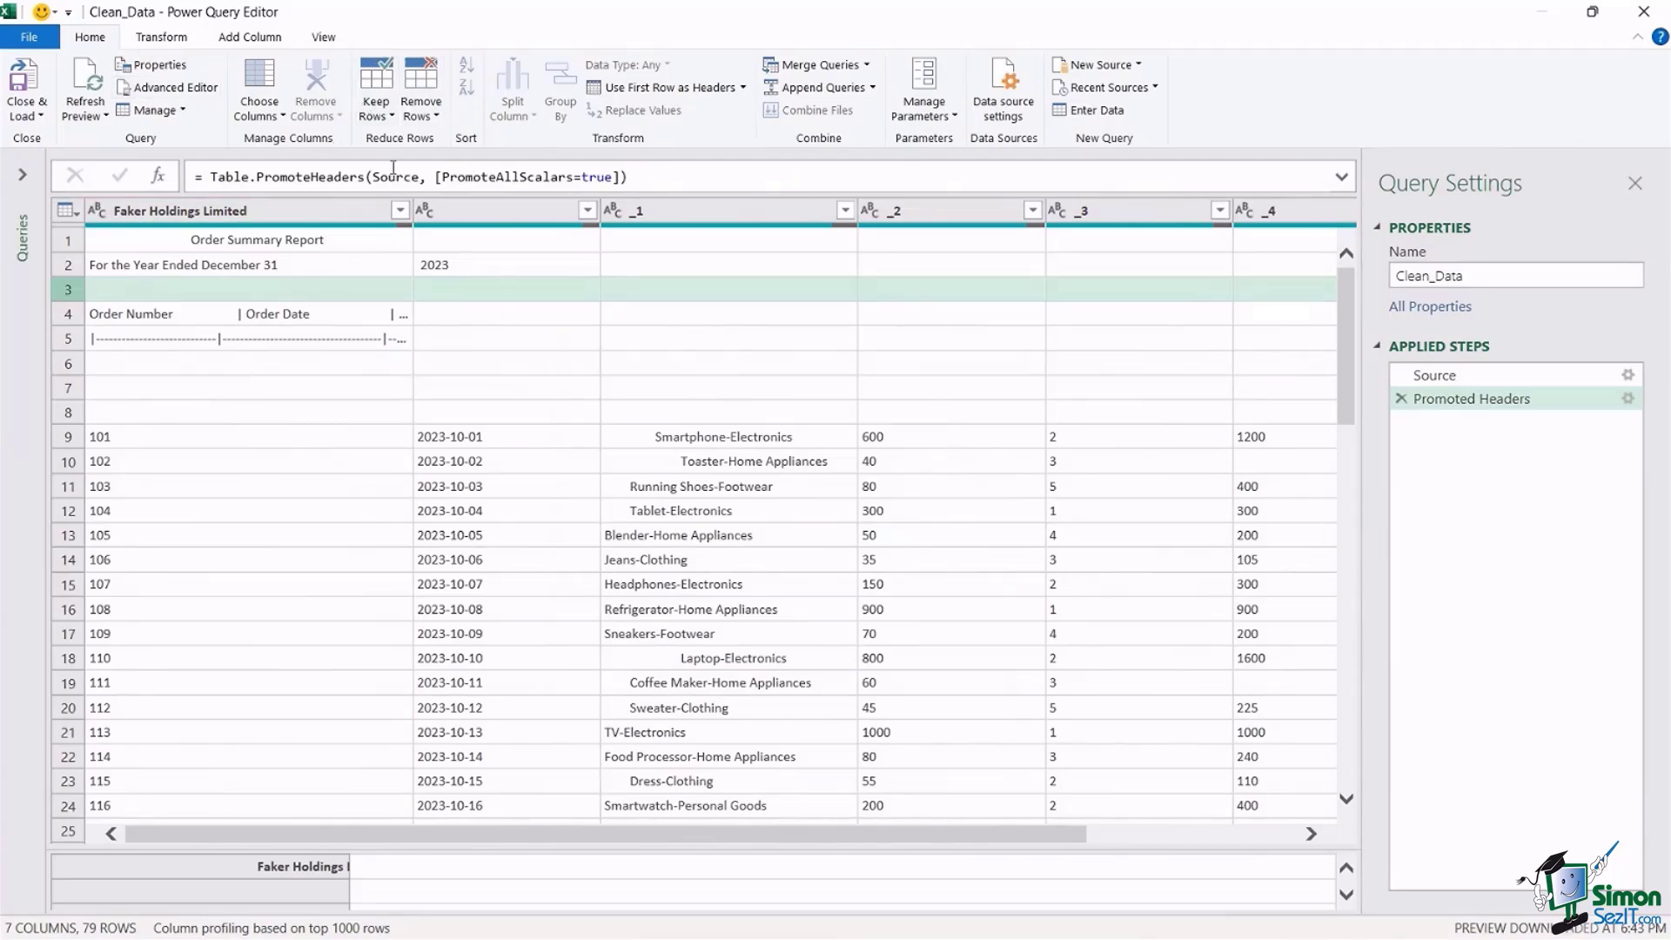
pyautogui.click(435, 118)
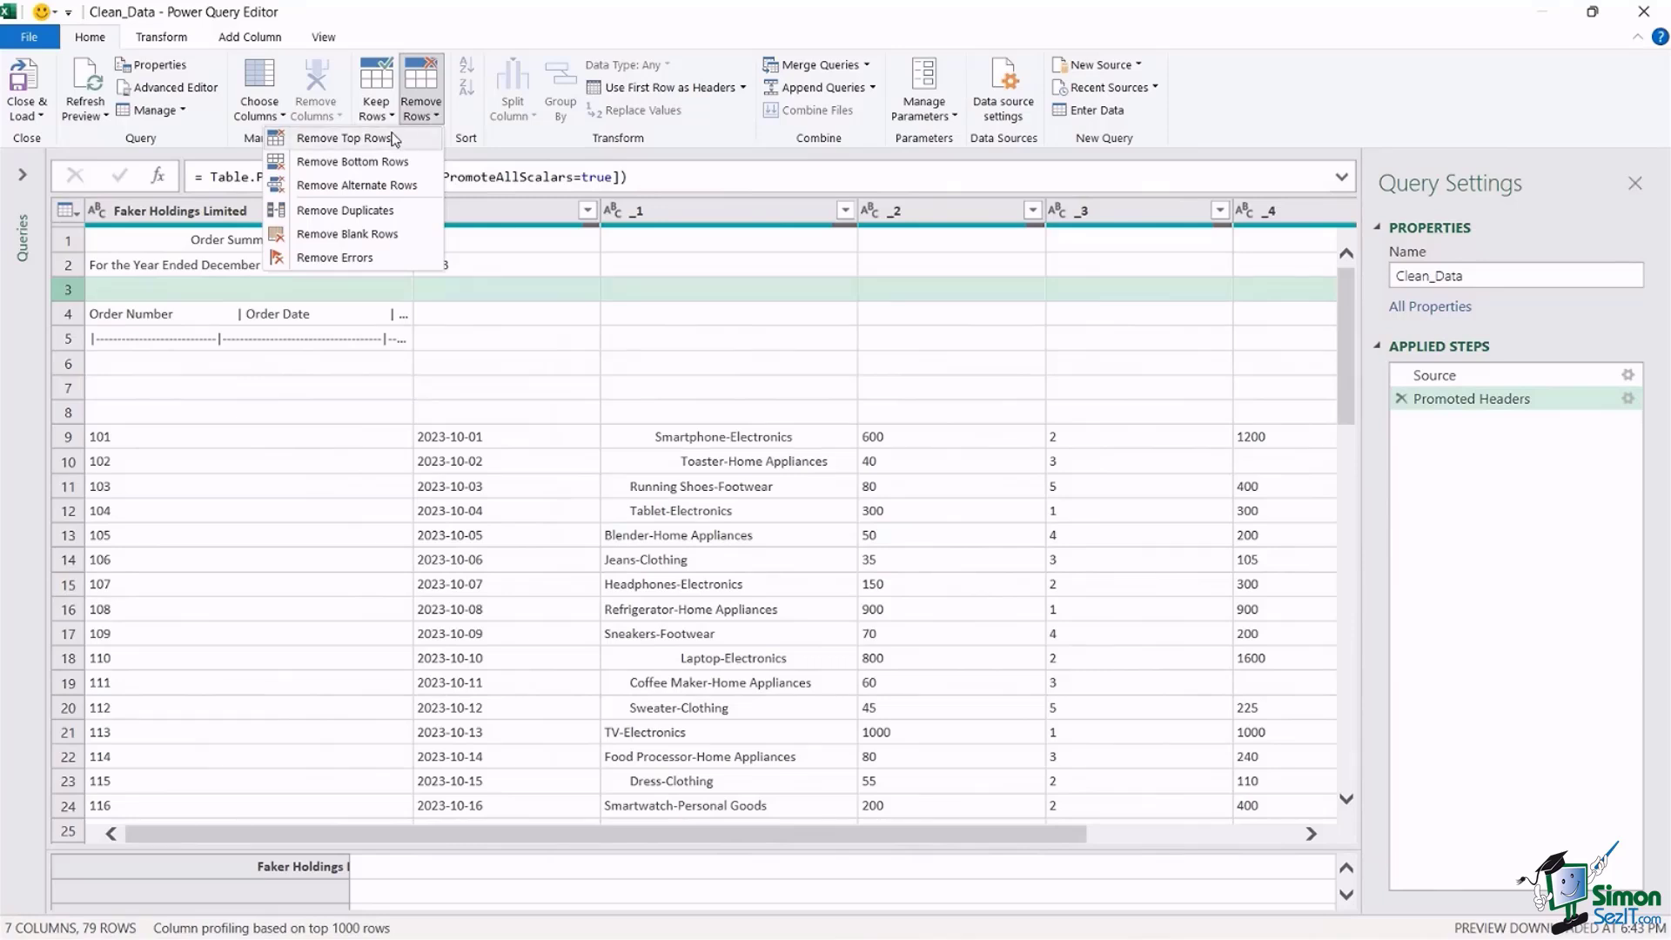
pyautogui.click(376, 144)
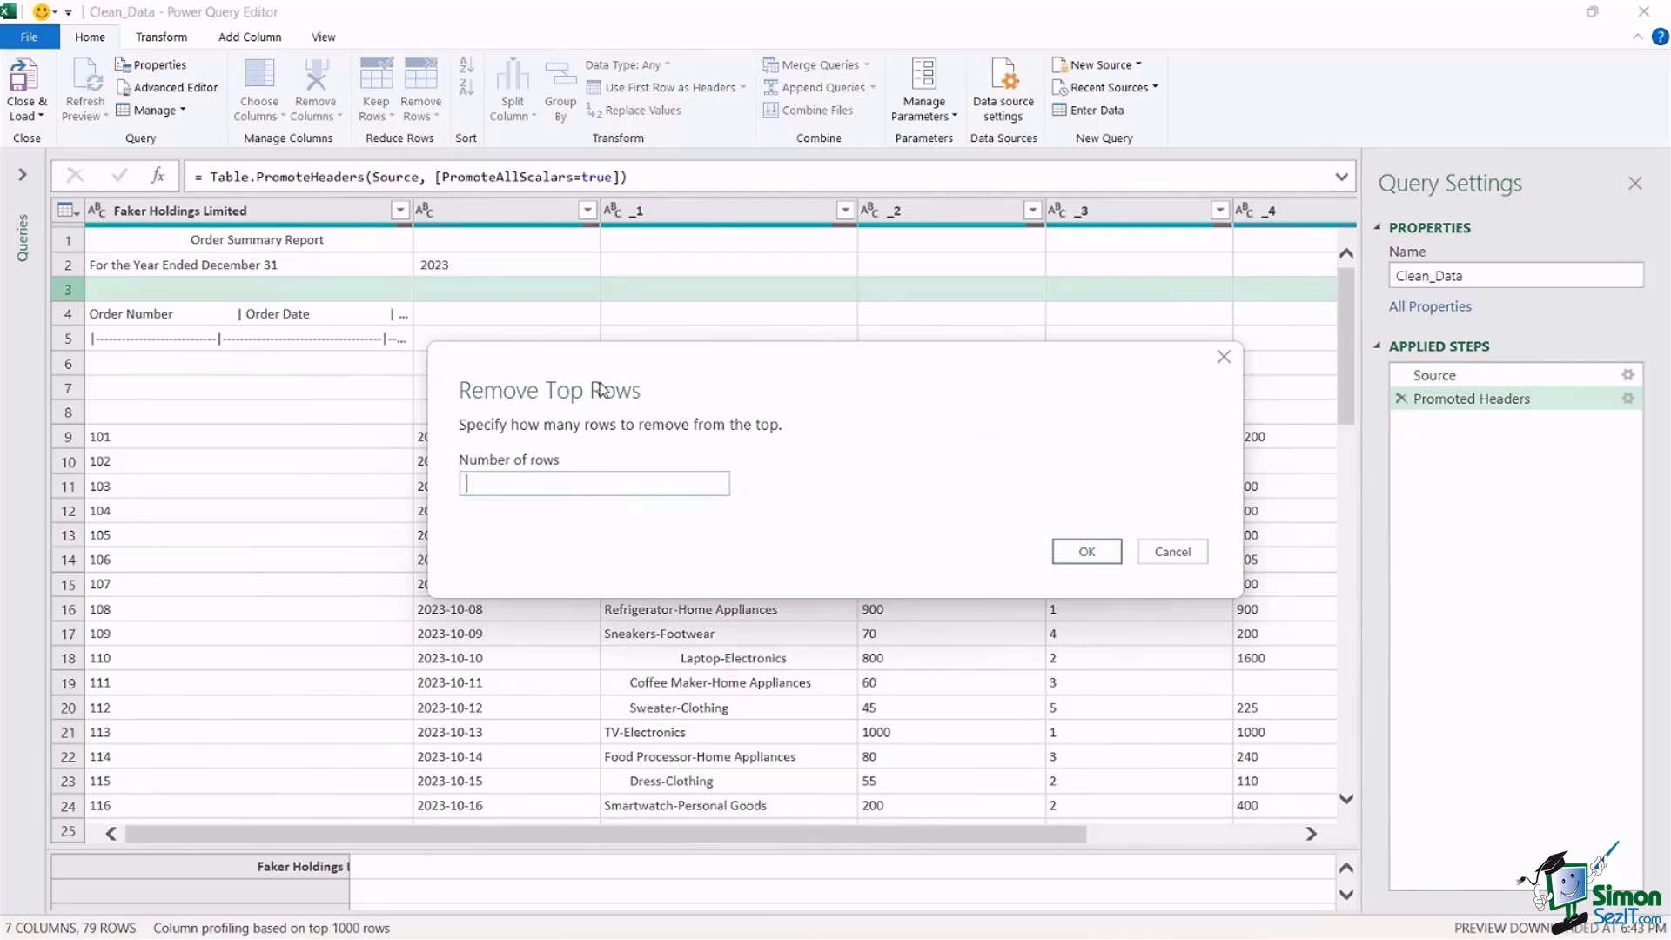
pyautogui.write('3')
pyautogui.click(1086, 552)
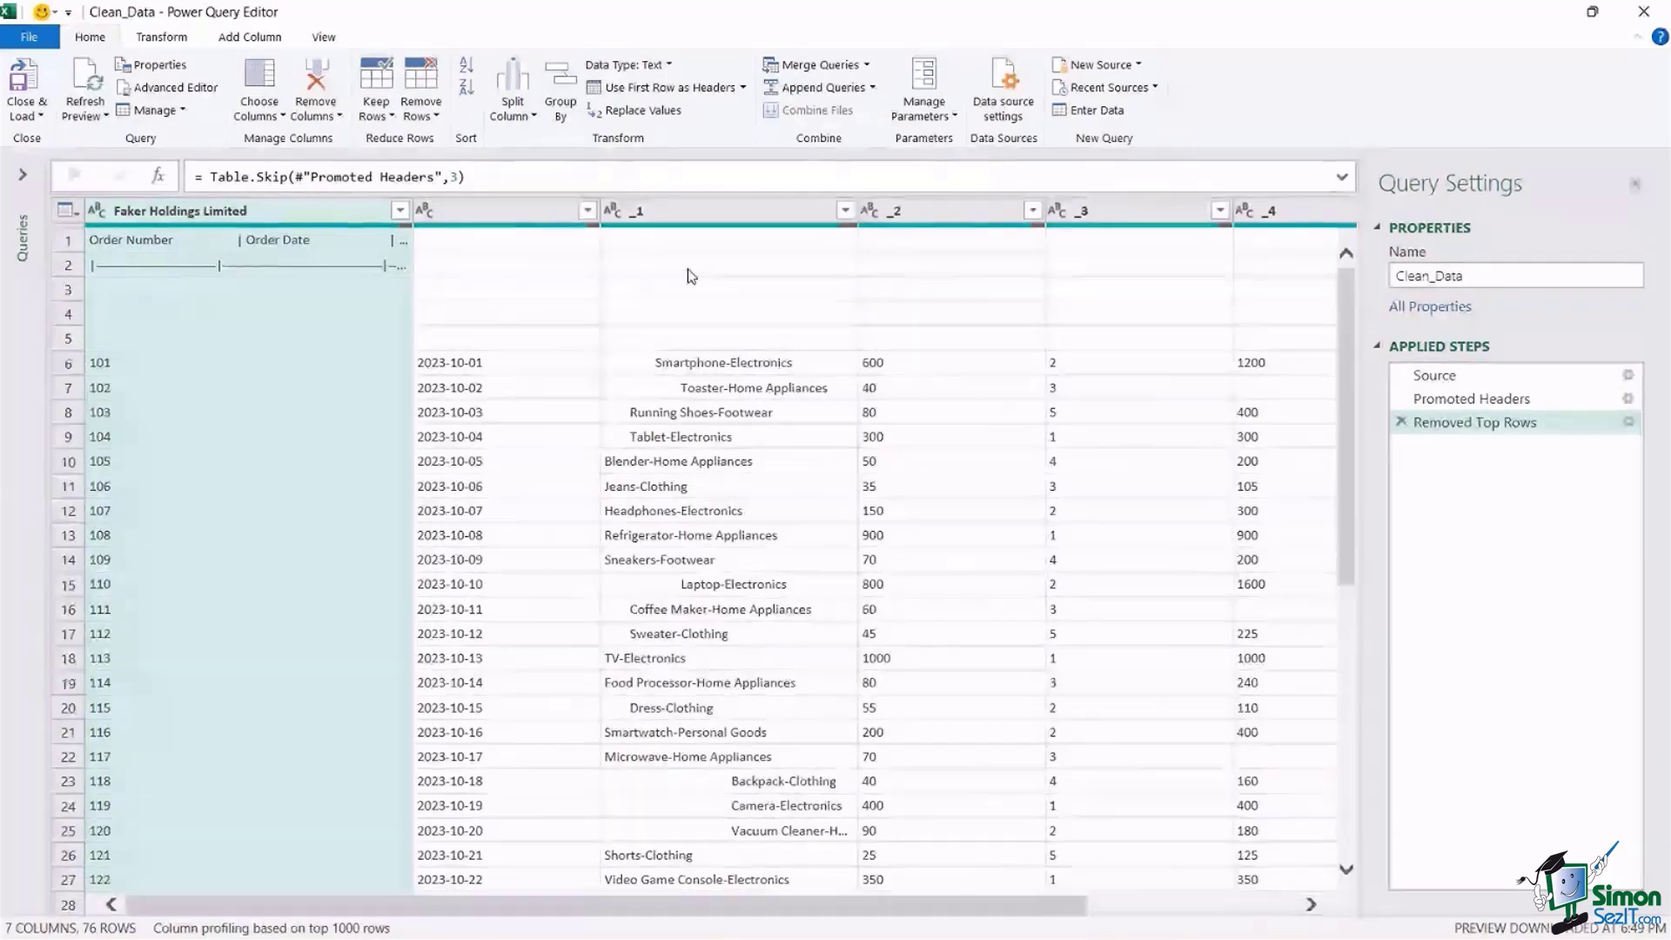
# - Preview the product cell of order 102 in full and select column _5 to examine its values
pyautogui.click(731, 389)
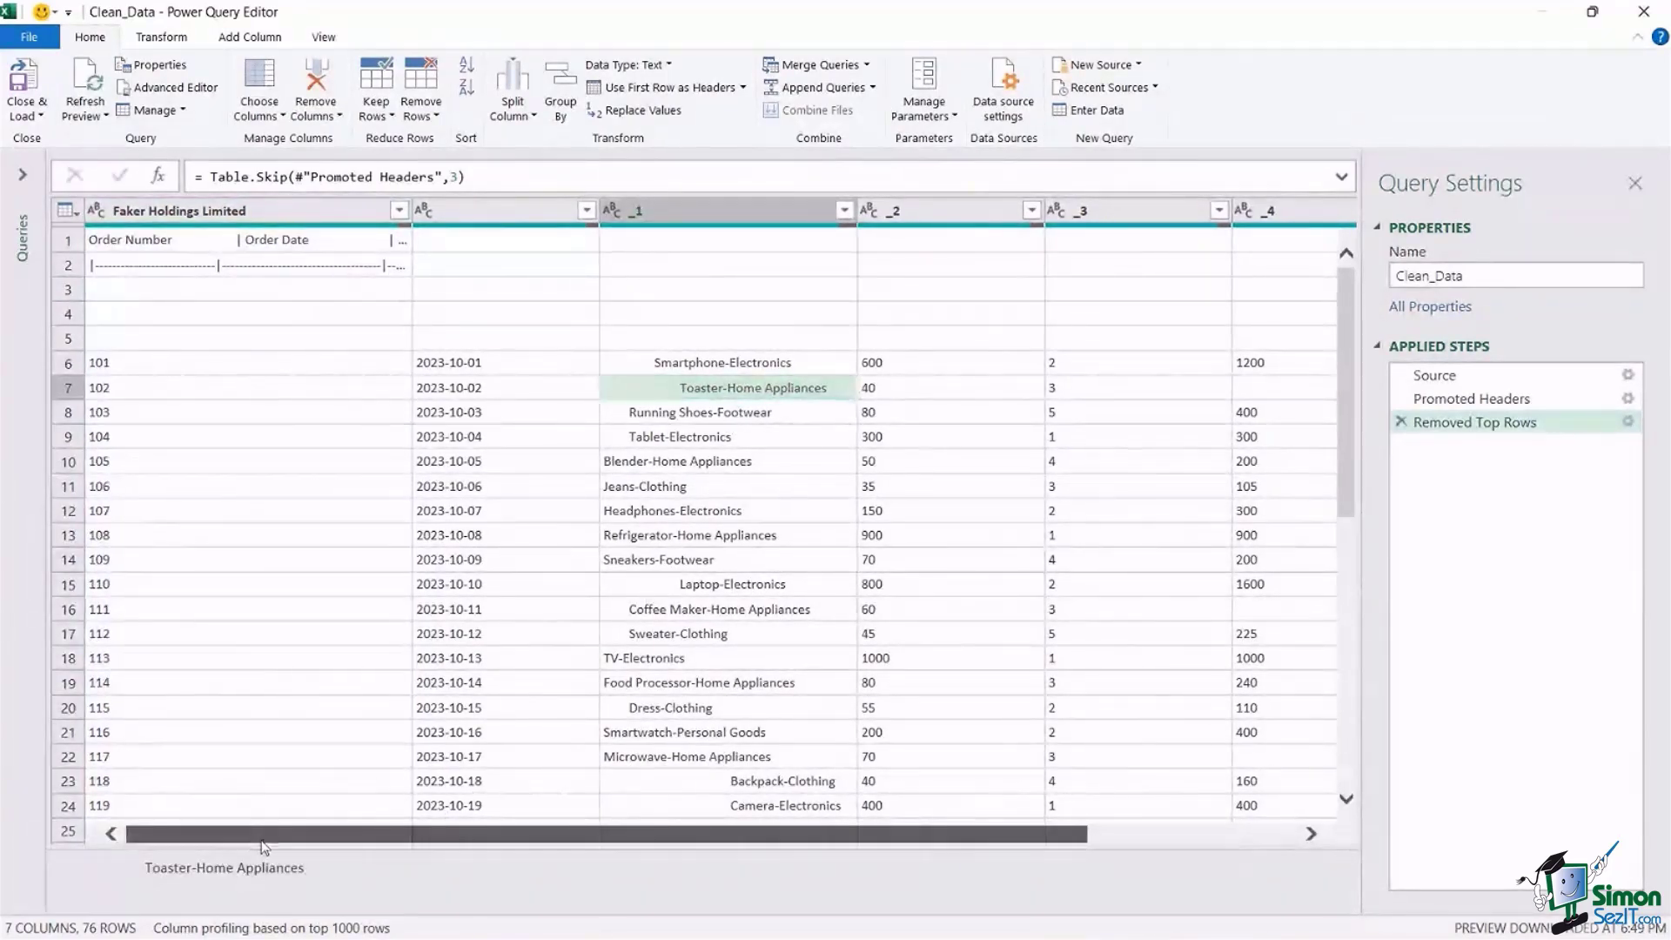
pyautogui.moveTo(269, 835); pyautogui.dragTo(518, 897)
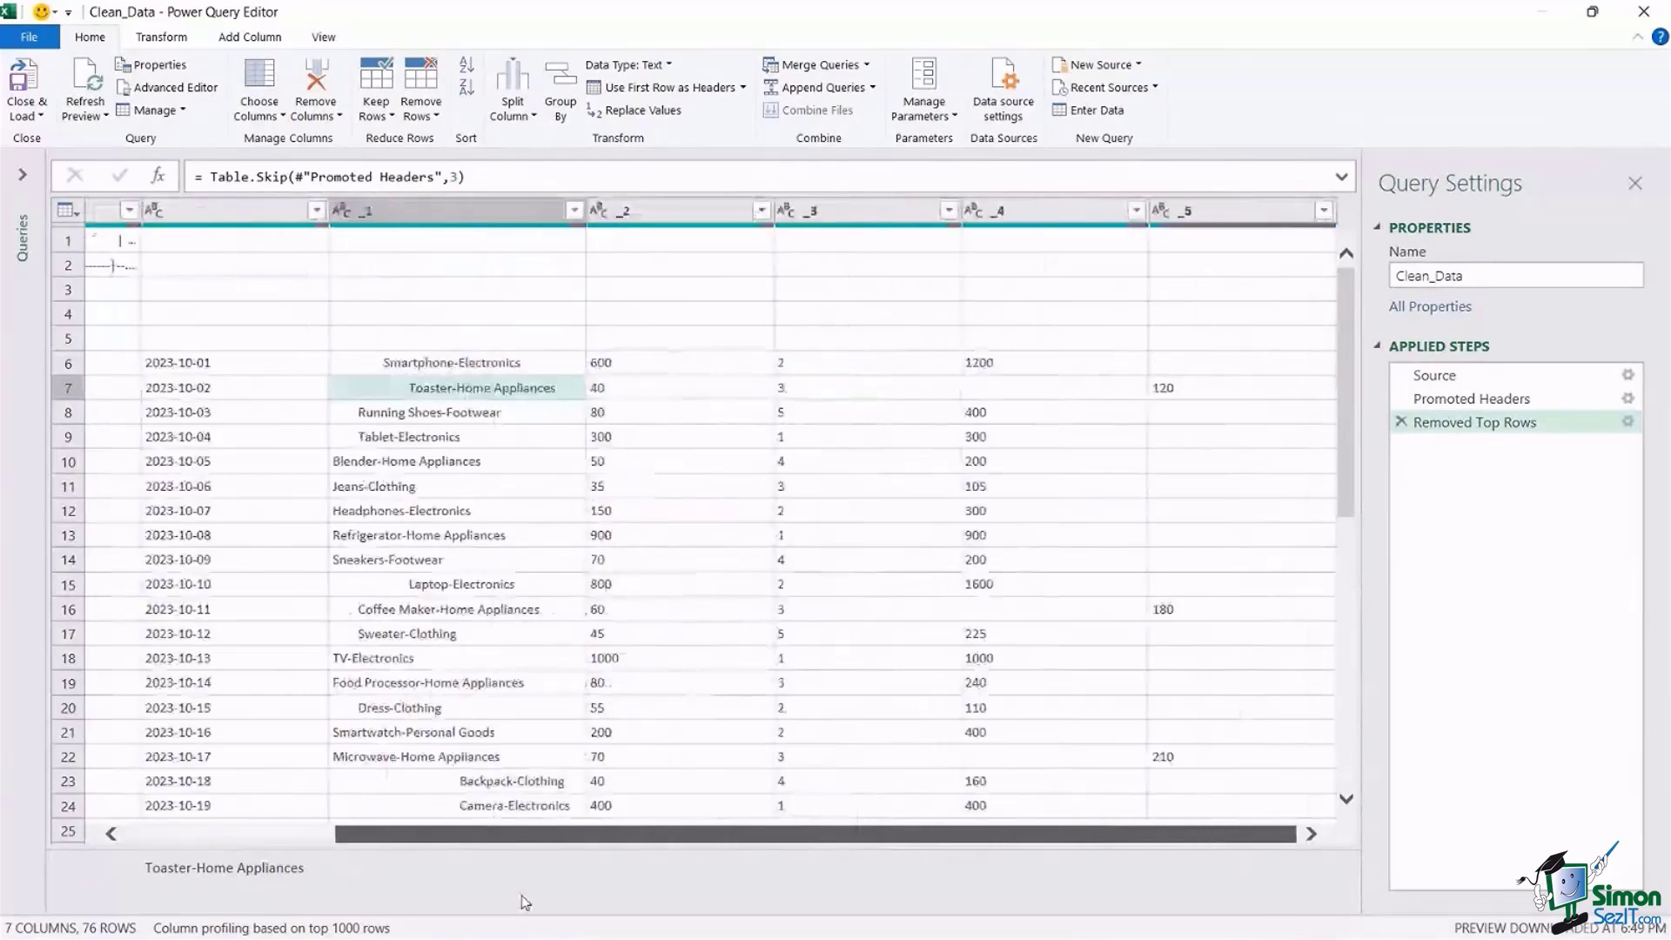
pyautogui.click(1245, 213)
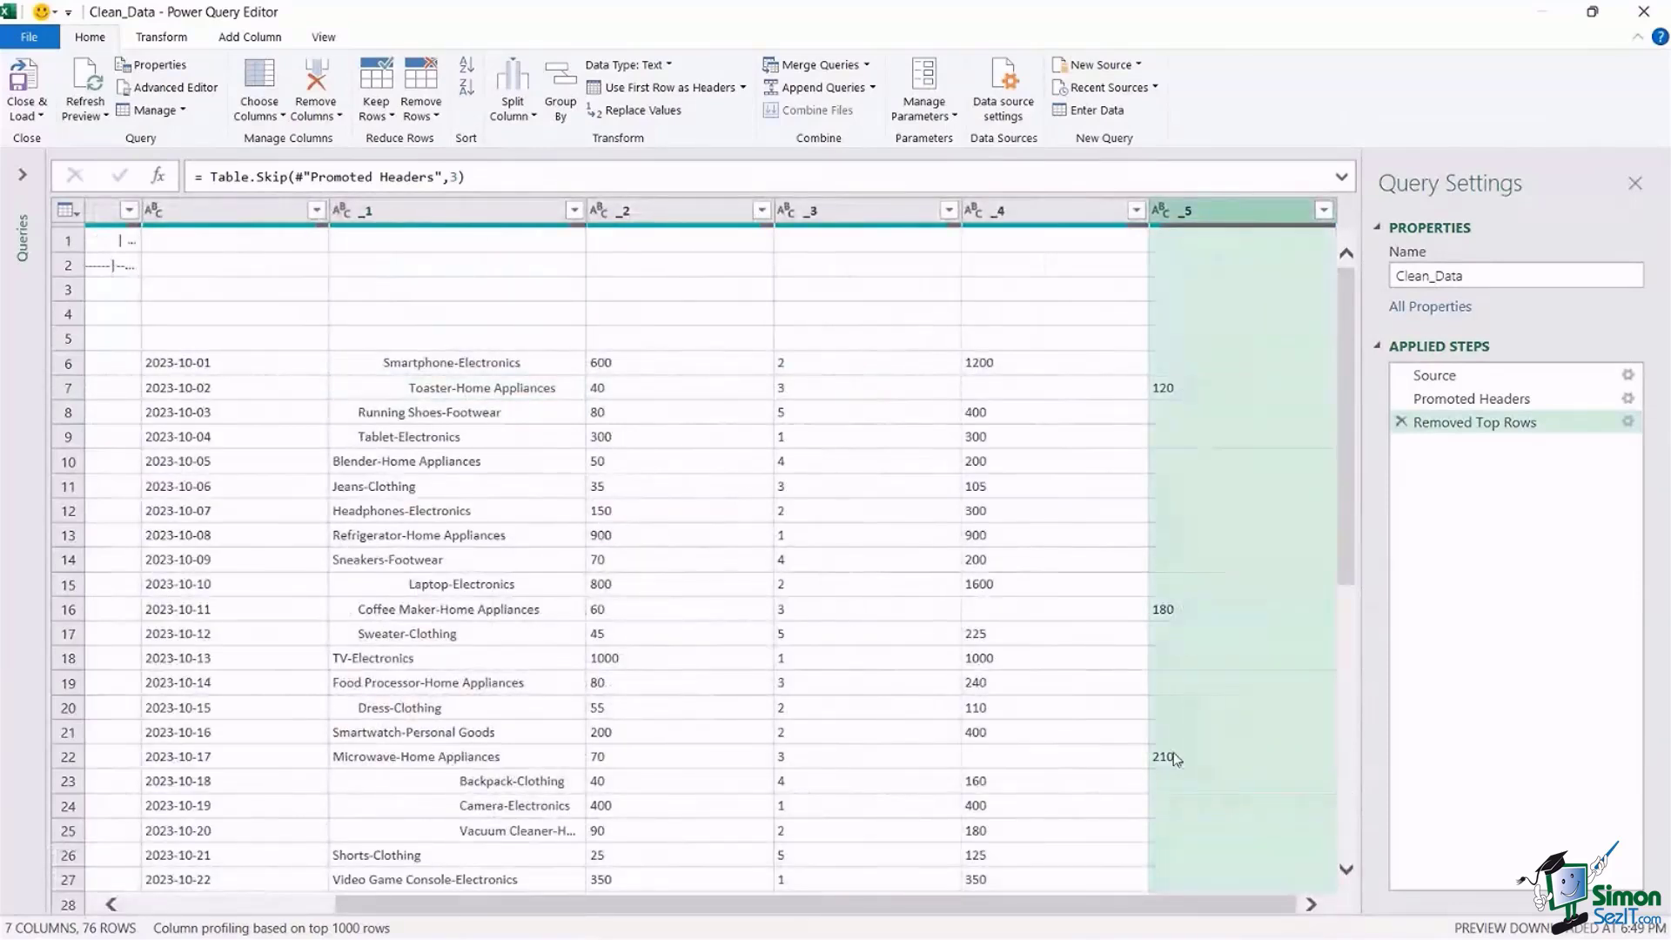
# - Merge the order total columns _5 and _4 into one column named Merged, using no separator
pyautogui.click(1057, 212)
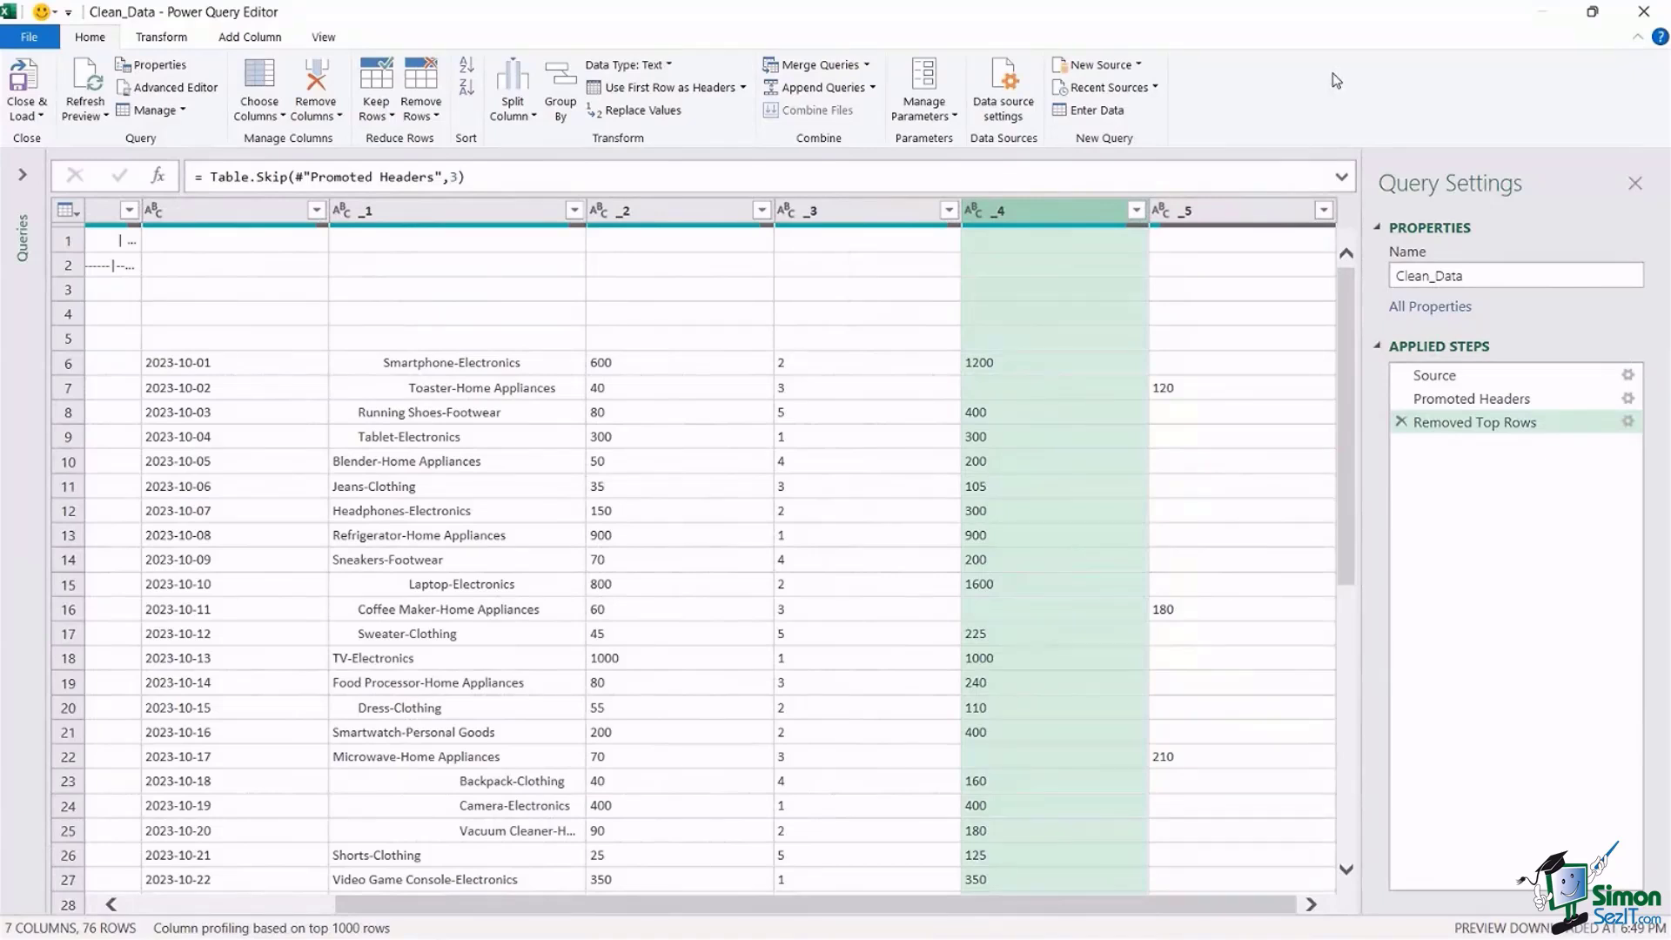
pyautogui.click(1245, 220)
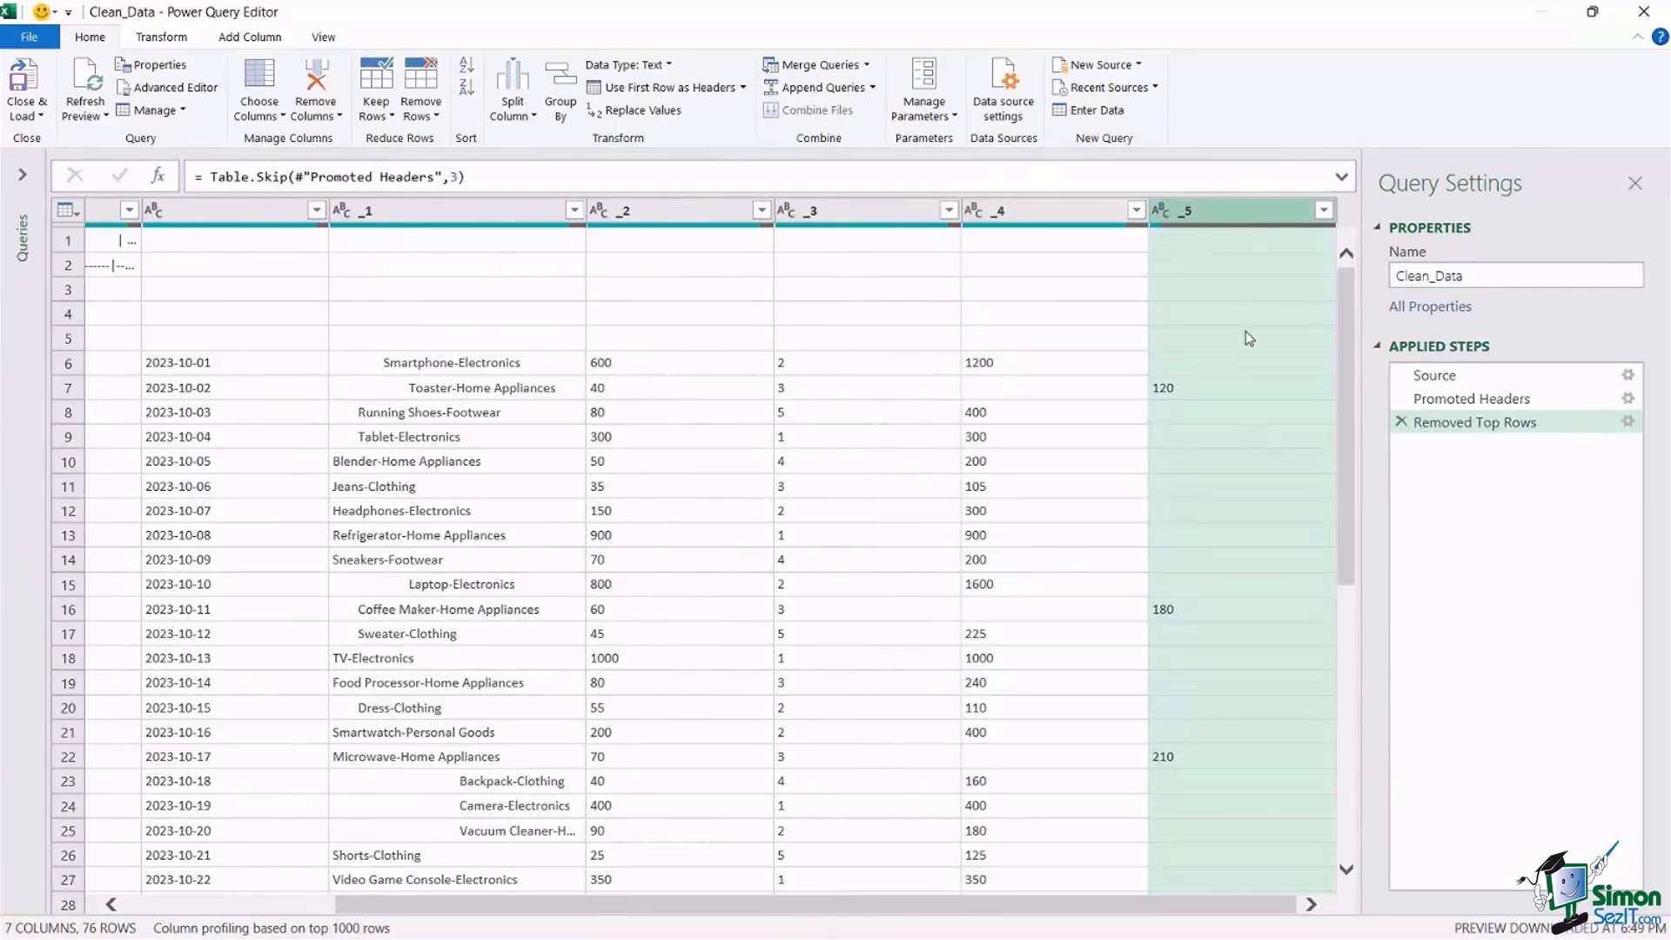
pyautogui.keyDown('ctrl'); pyautogui.click(1047, 218); pyautogui.keyUp('ctrl')
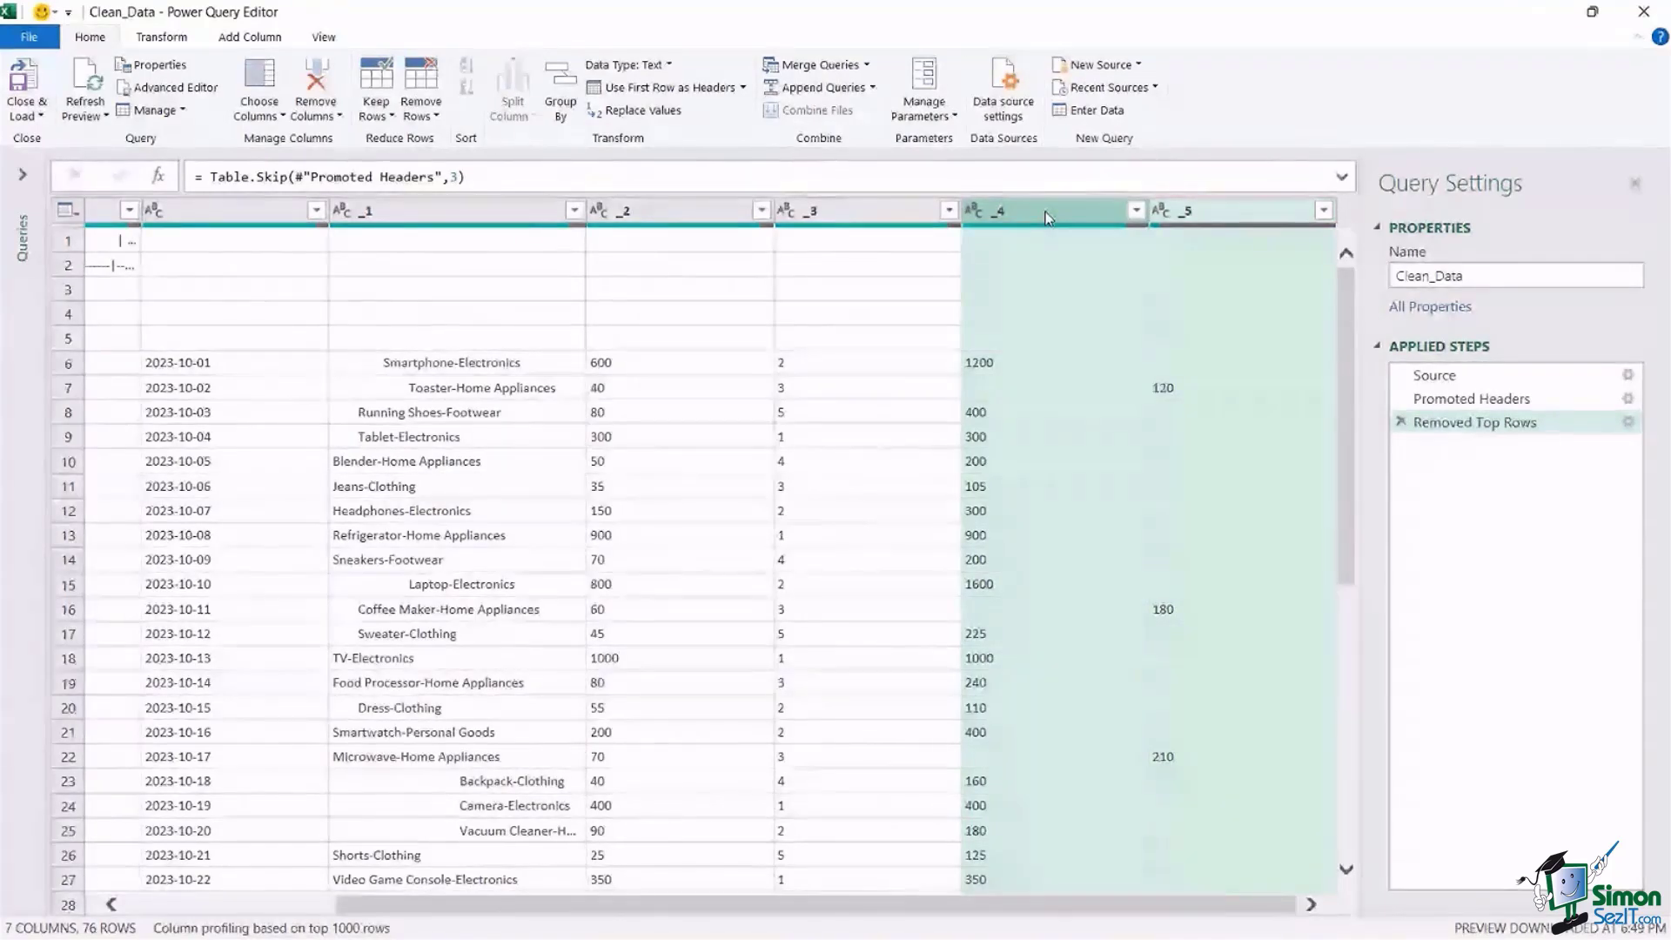
pyautogui.click(159, 40)
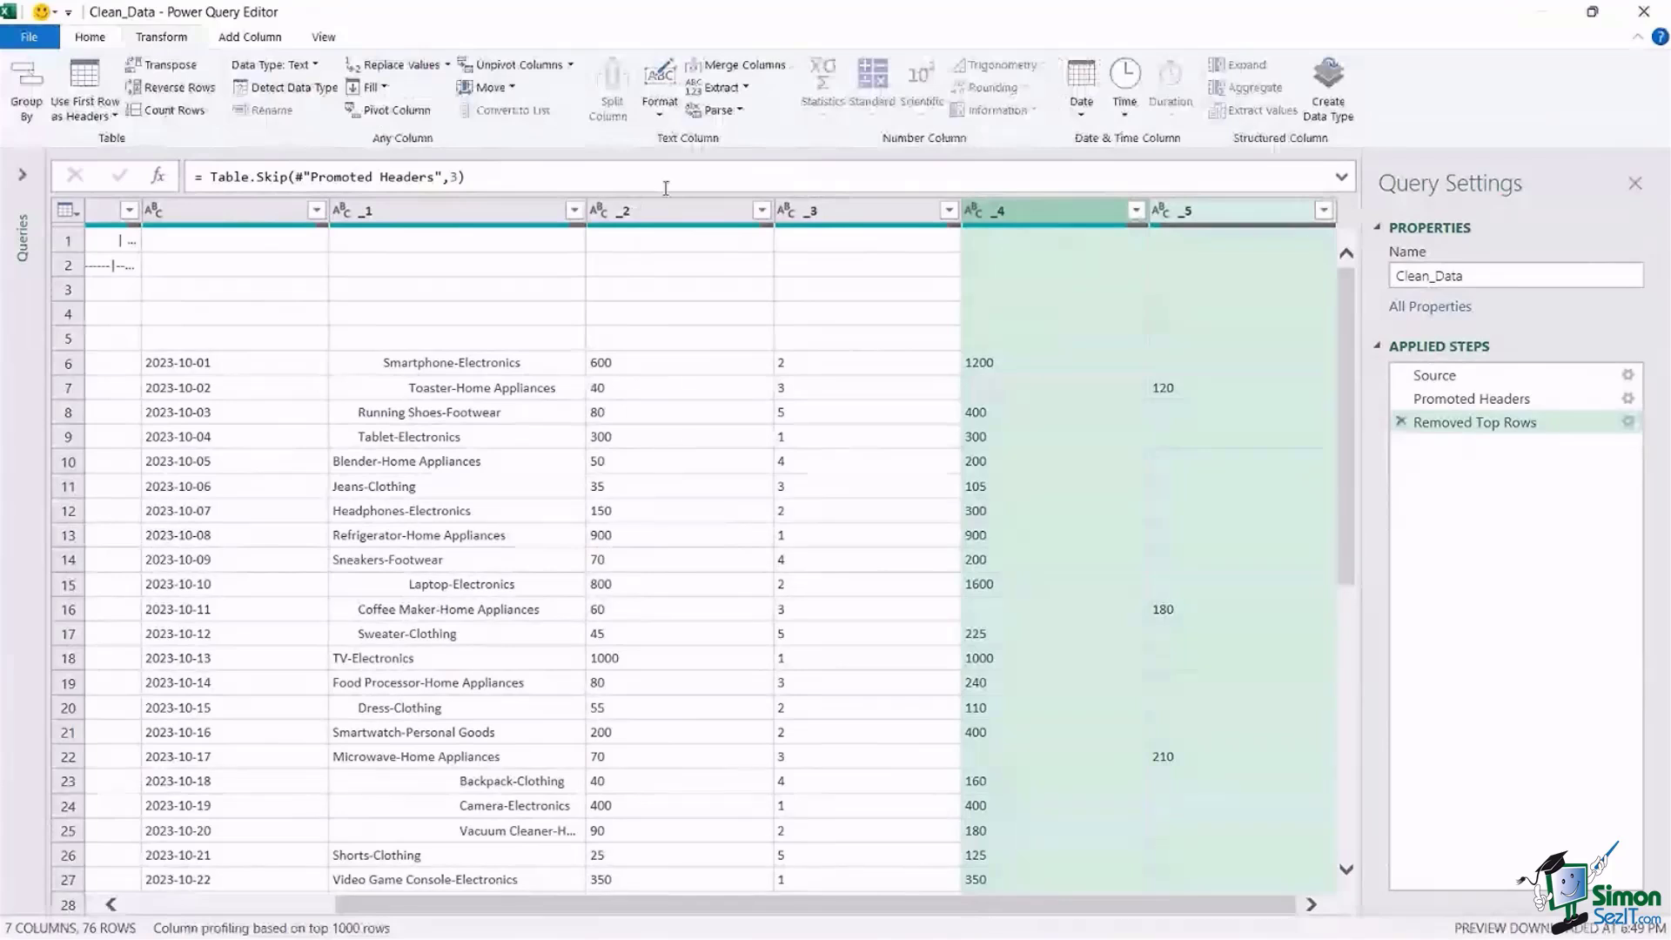
pyautogui.click(760, 70)
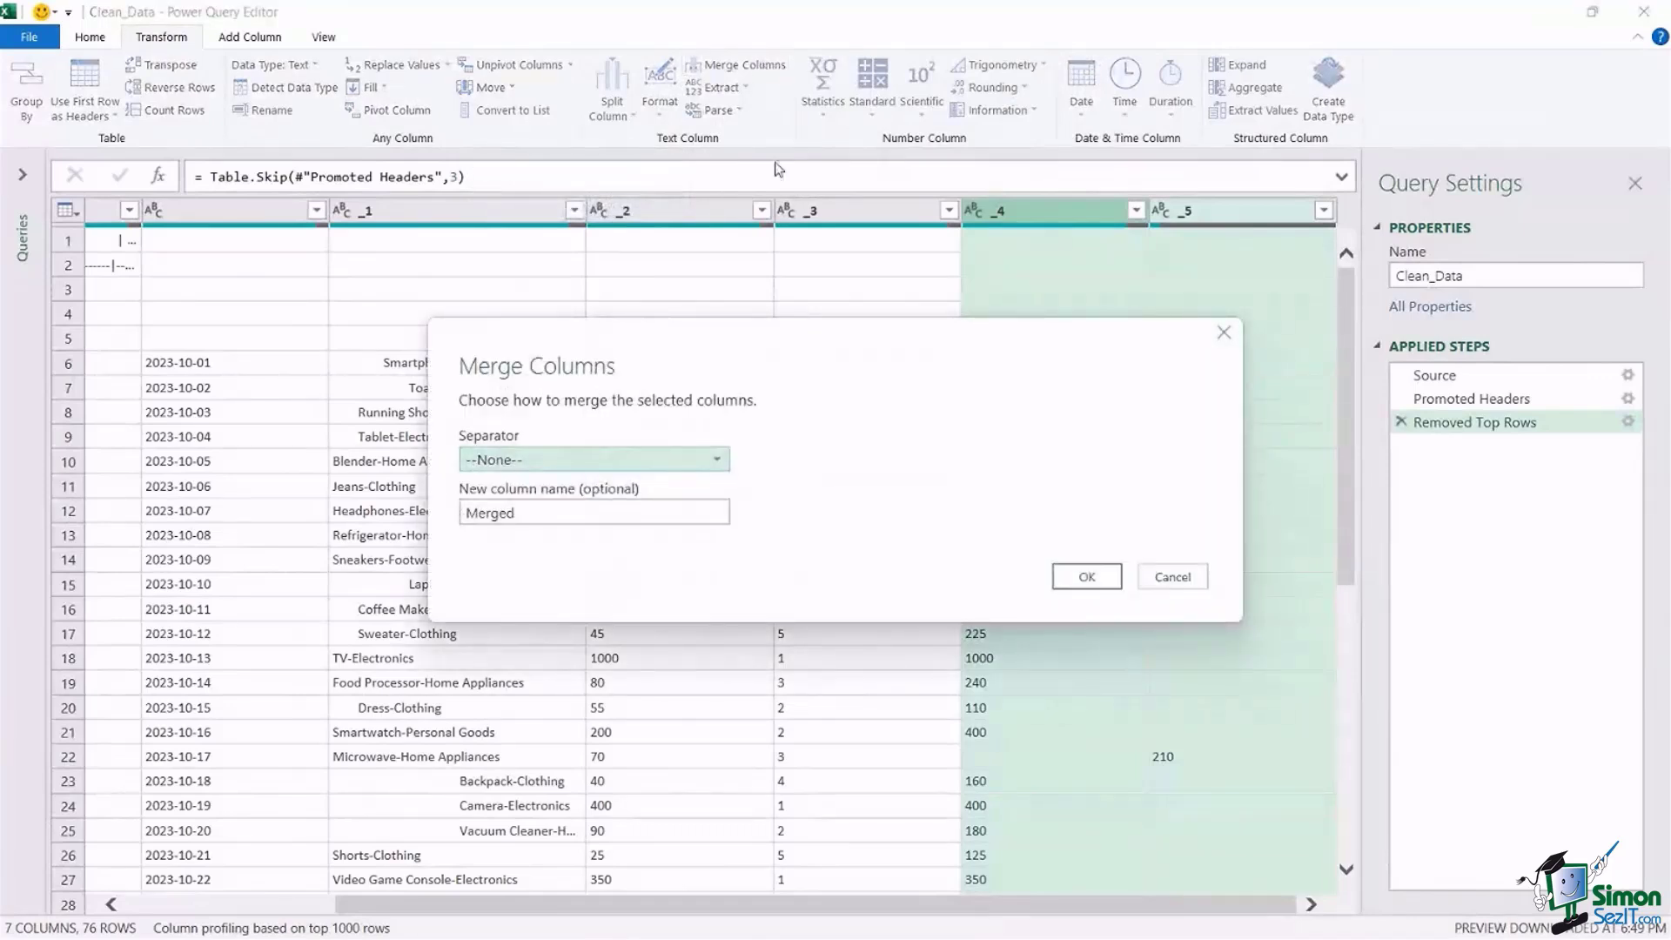
pyautogui.moveTo(836, 349); pyautogui.dragTo(560, 278)
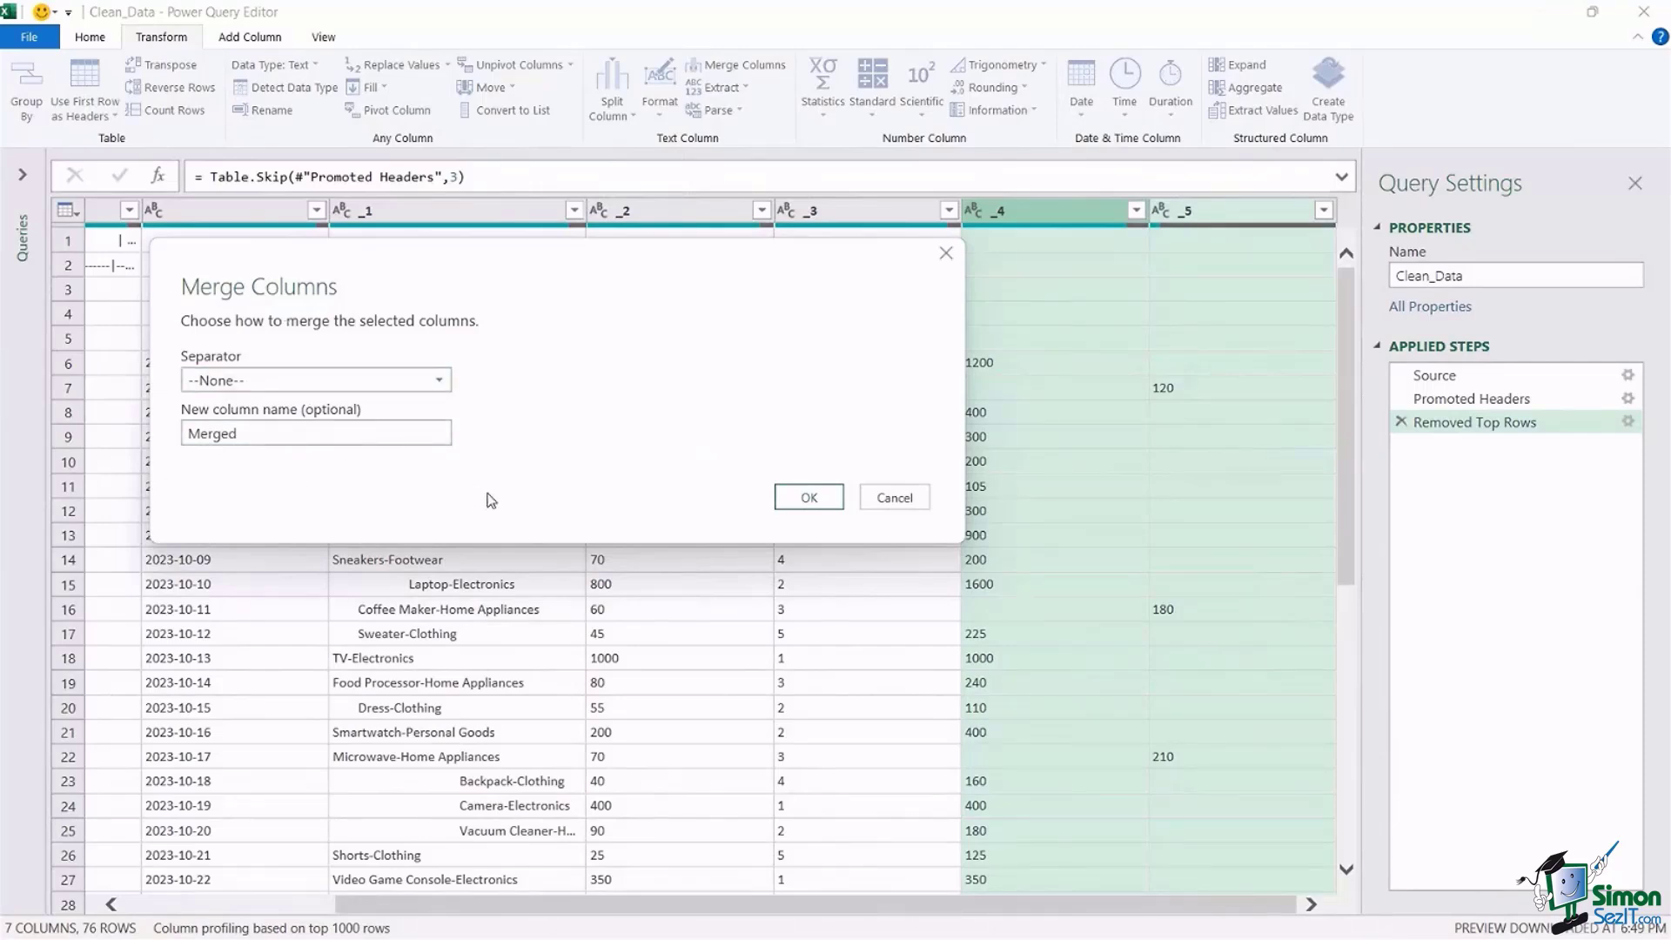
pyautogui.click(796, 499)
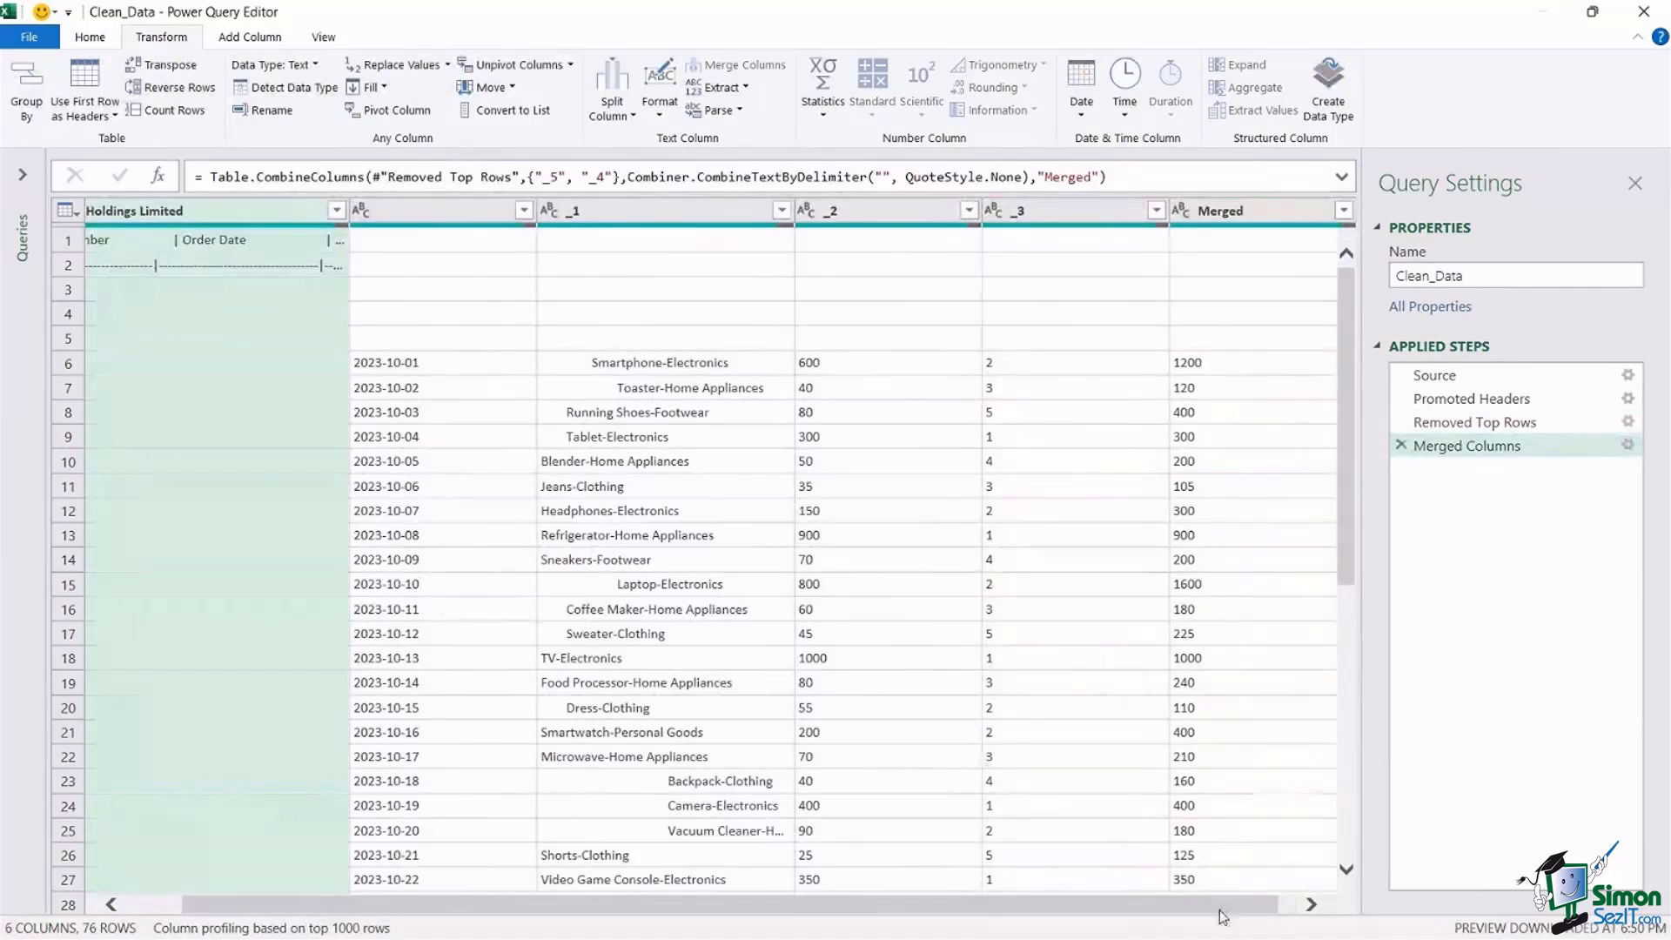
# - Remove all blank rows from the query, including rows 3 to 5 above order 101
pyautogui.moveTo(1223, 907); pyautogui.dragTo(1243, 907)
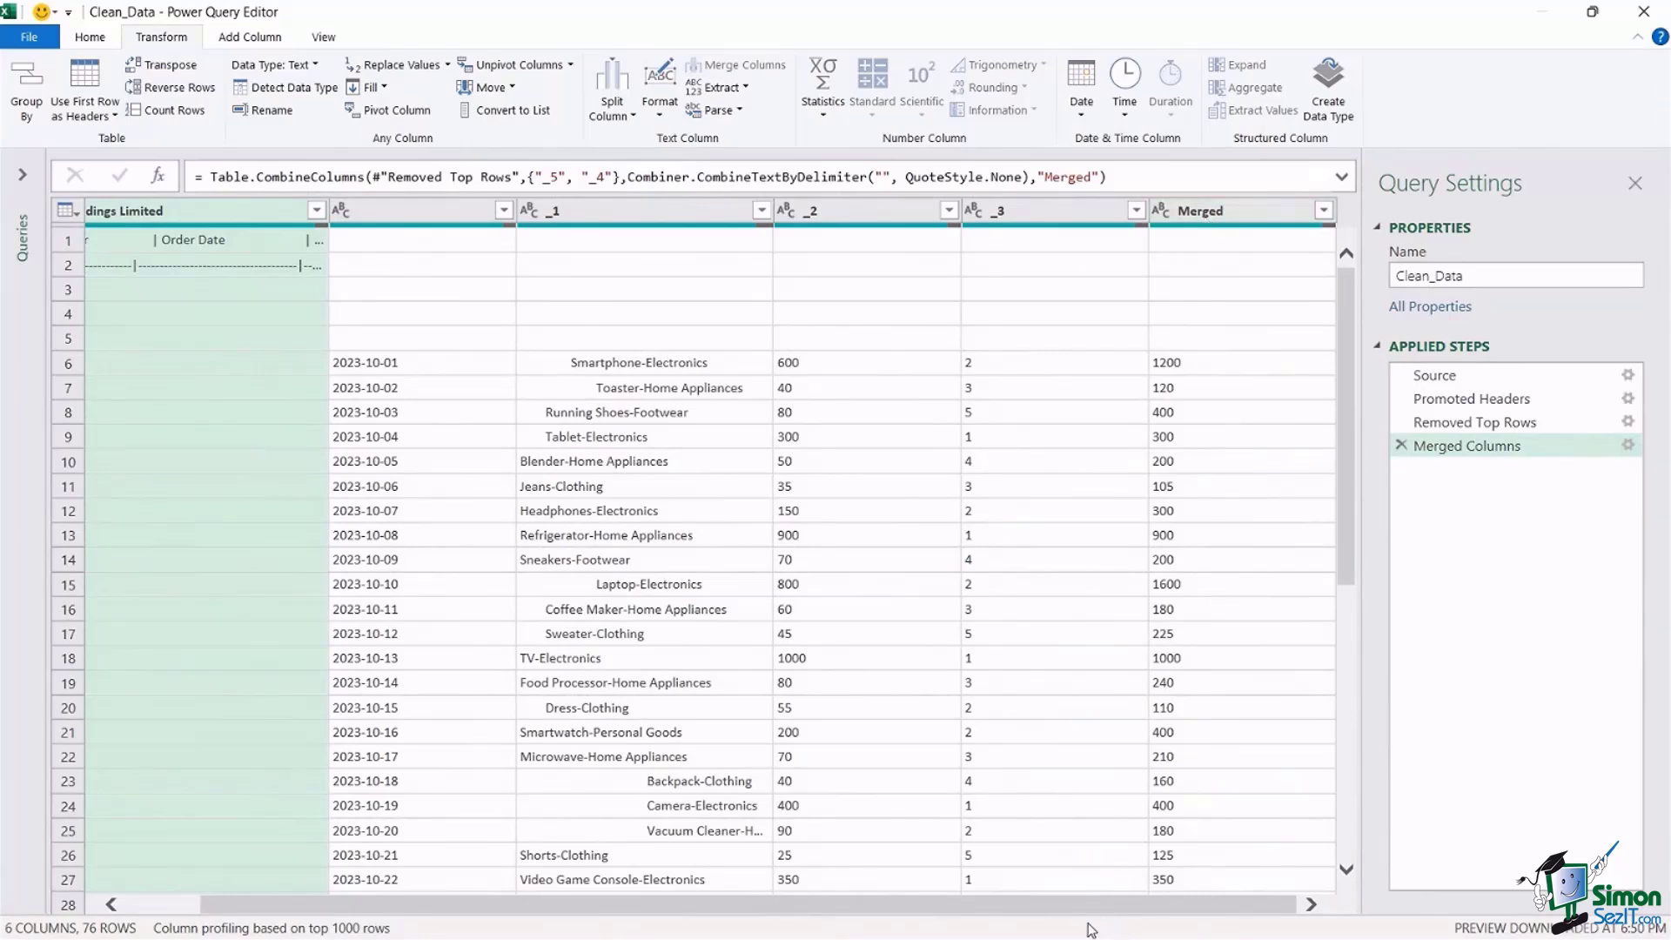
pyautogui.moveTo(1046, 907); pyautogui.dragTo(842, 906)
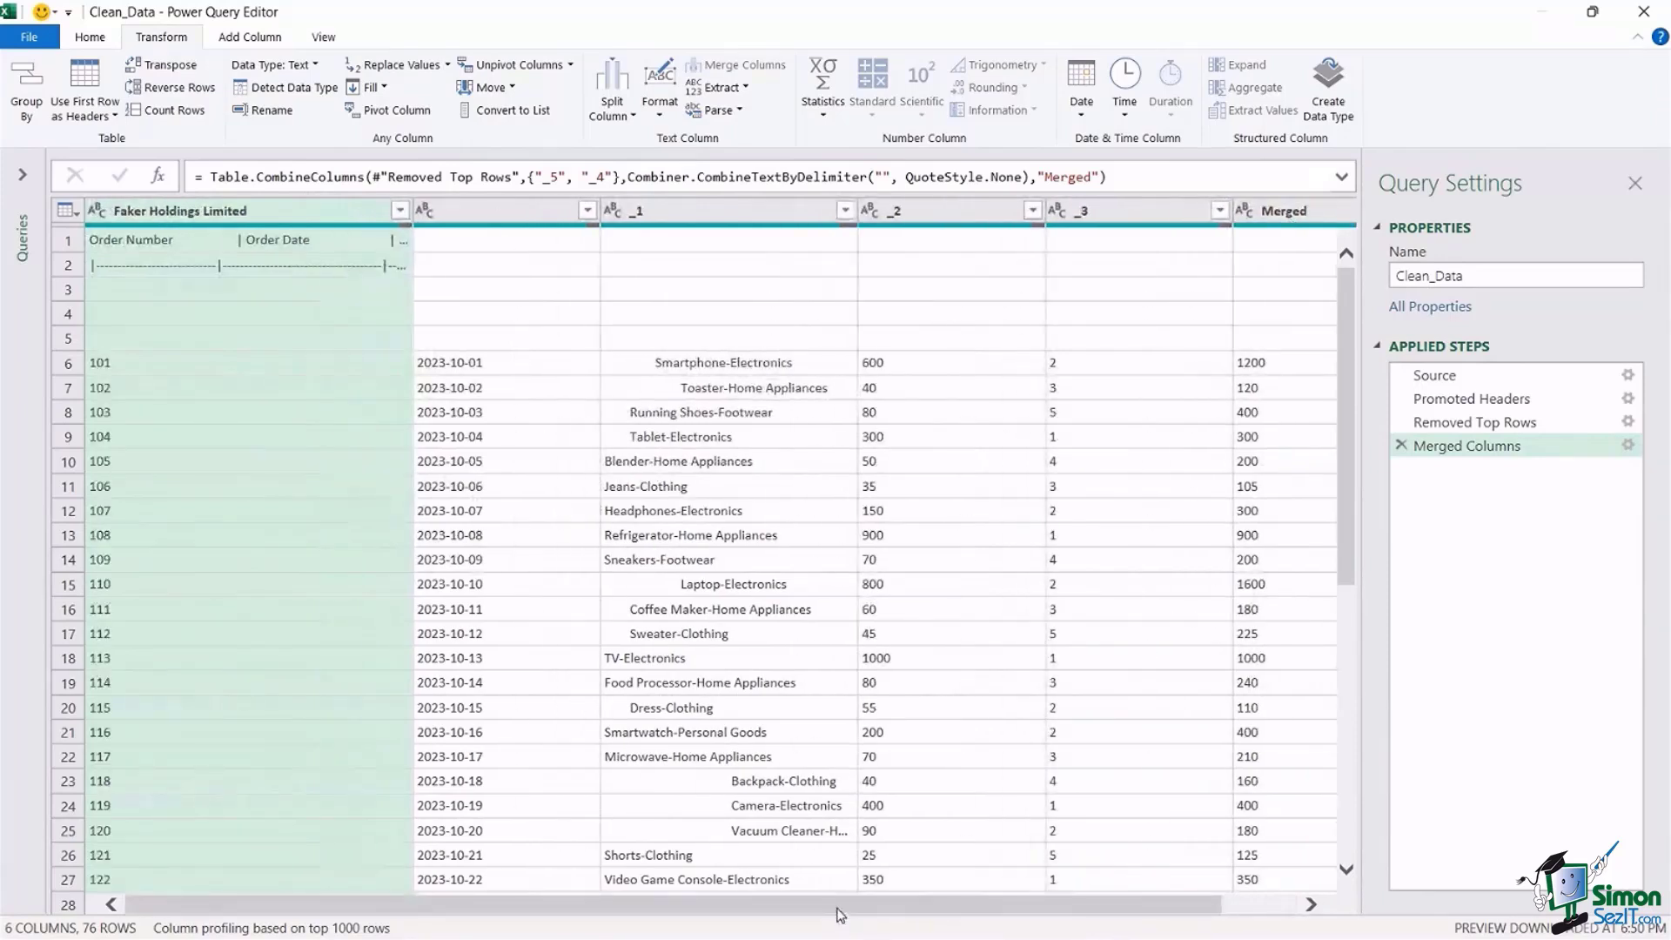
pyautogui.click(696, 418)
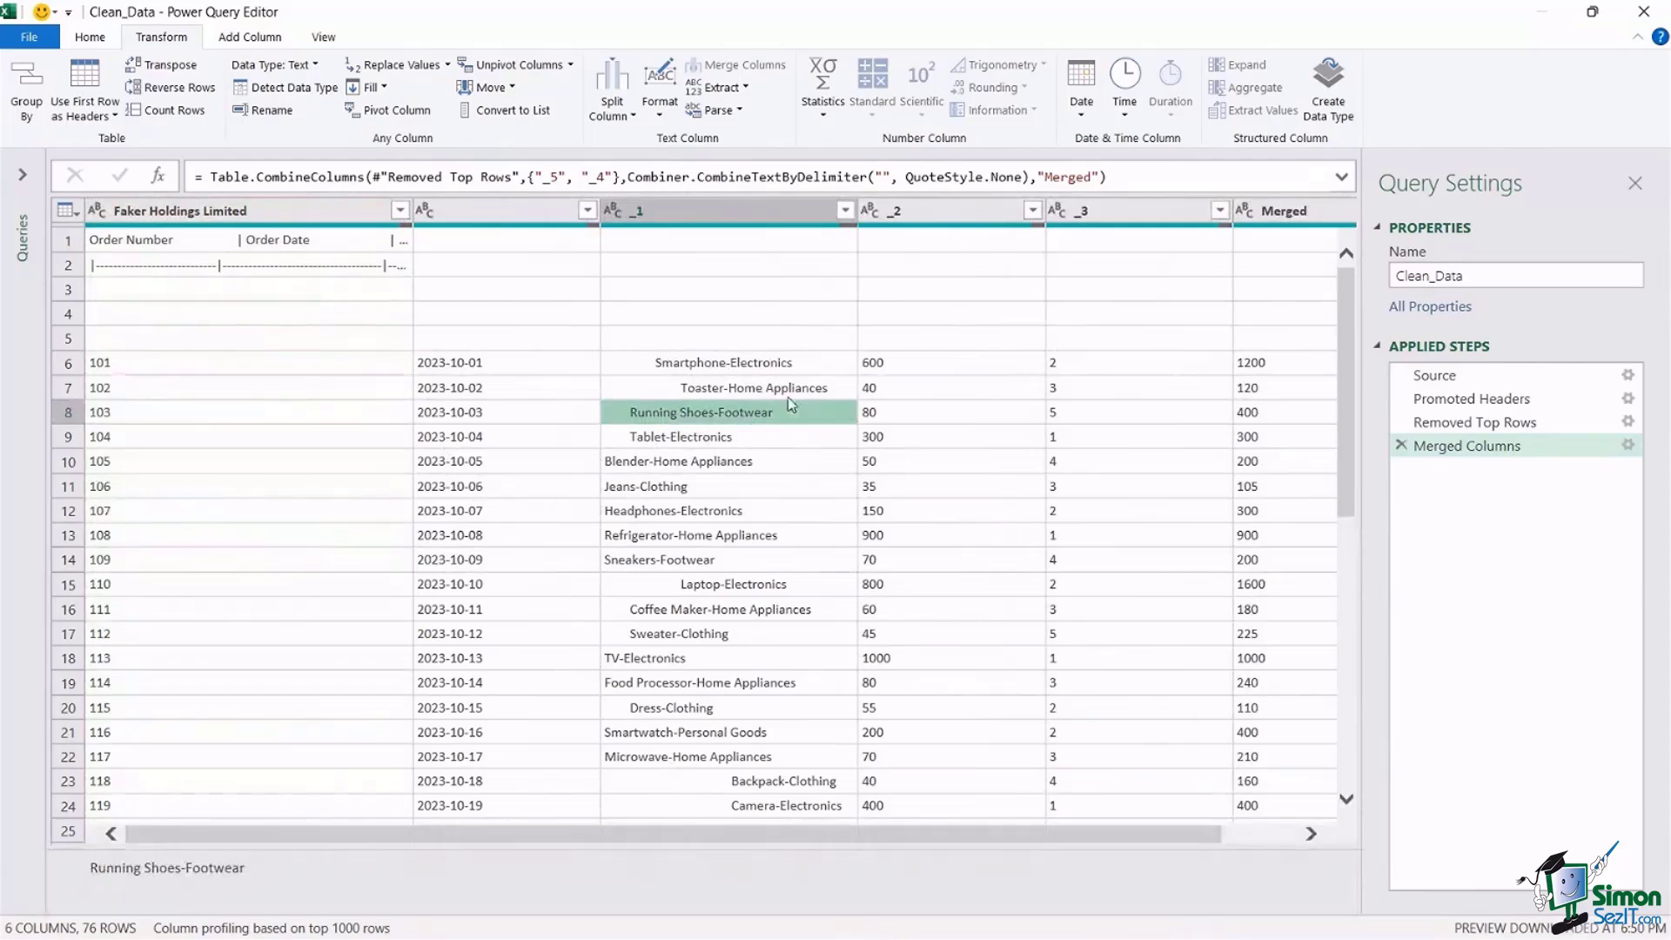
pyautogui.click(74, 291)
pyautogui.click(73, 314)
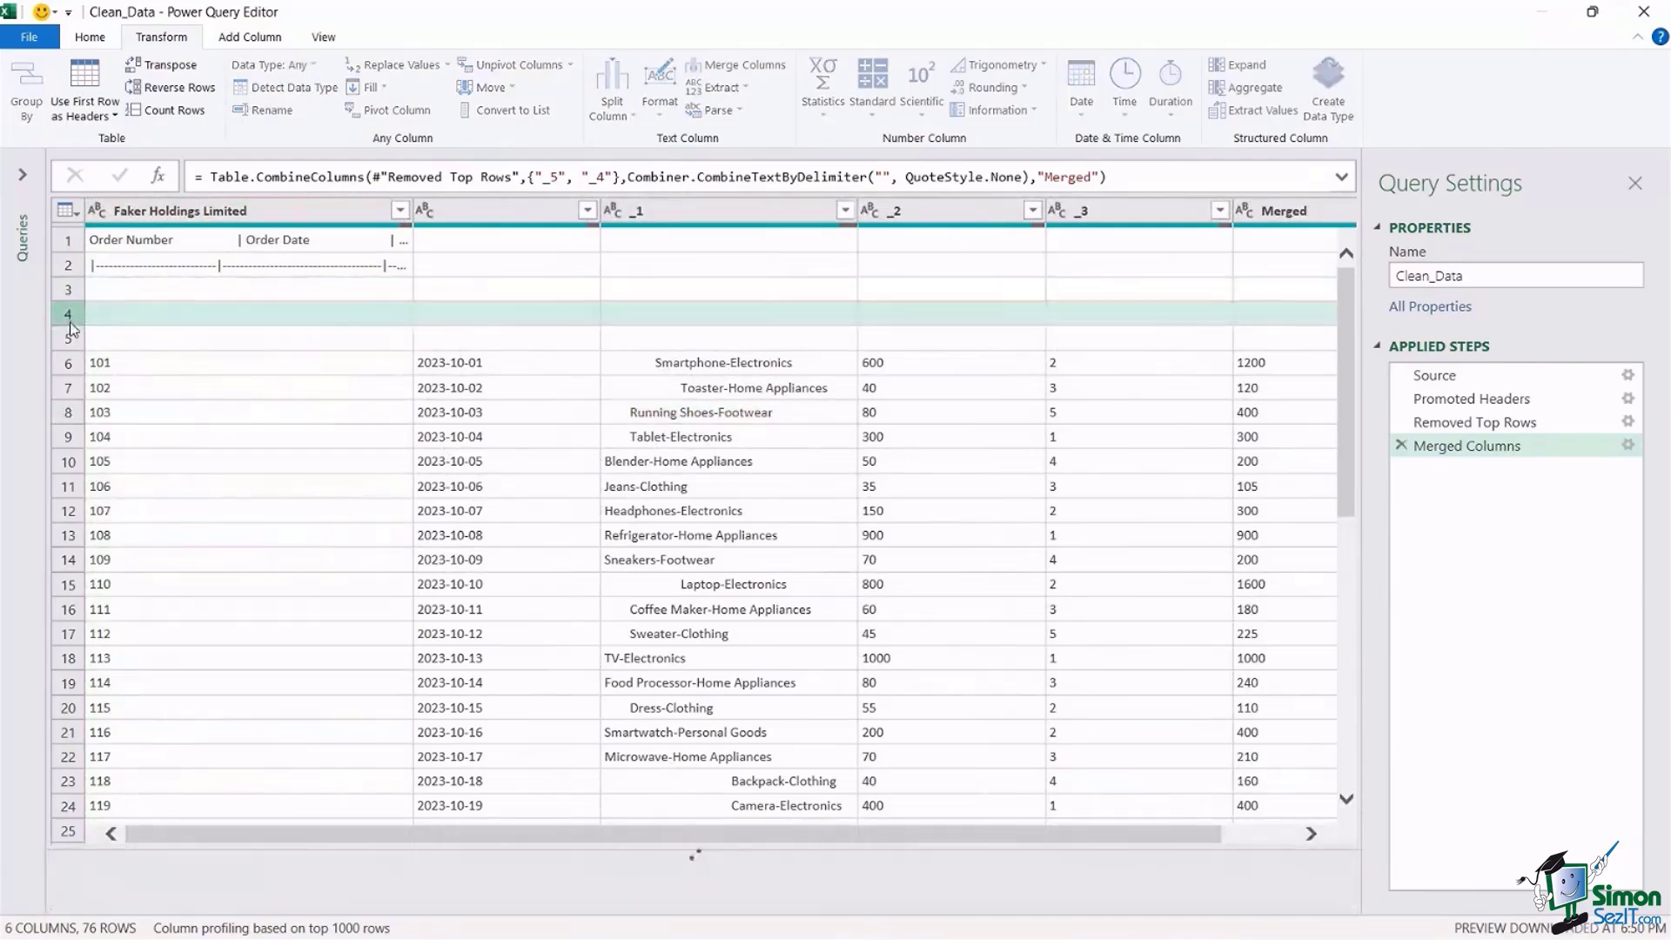
pyautogui.click(73, 339)
pyautogui.click(73, 294)
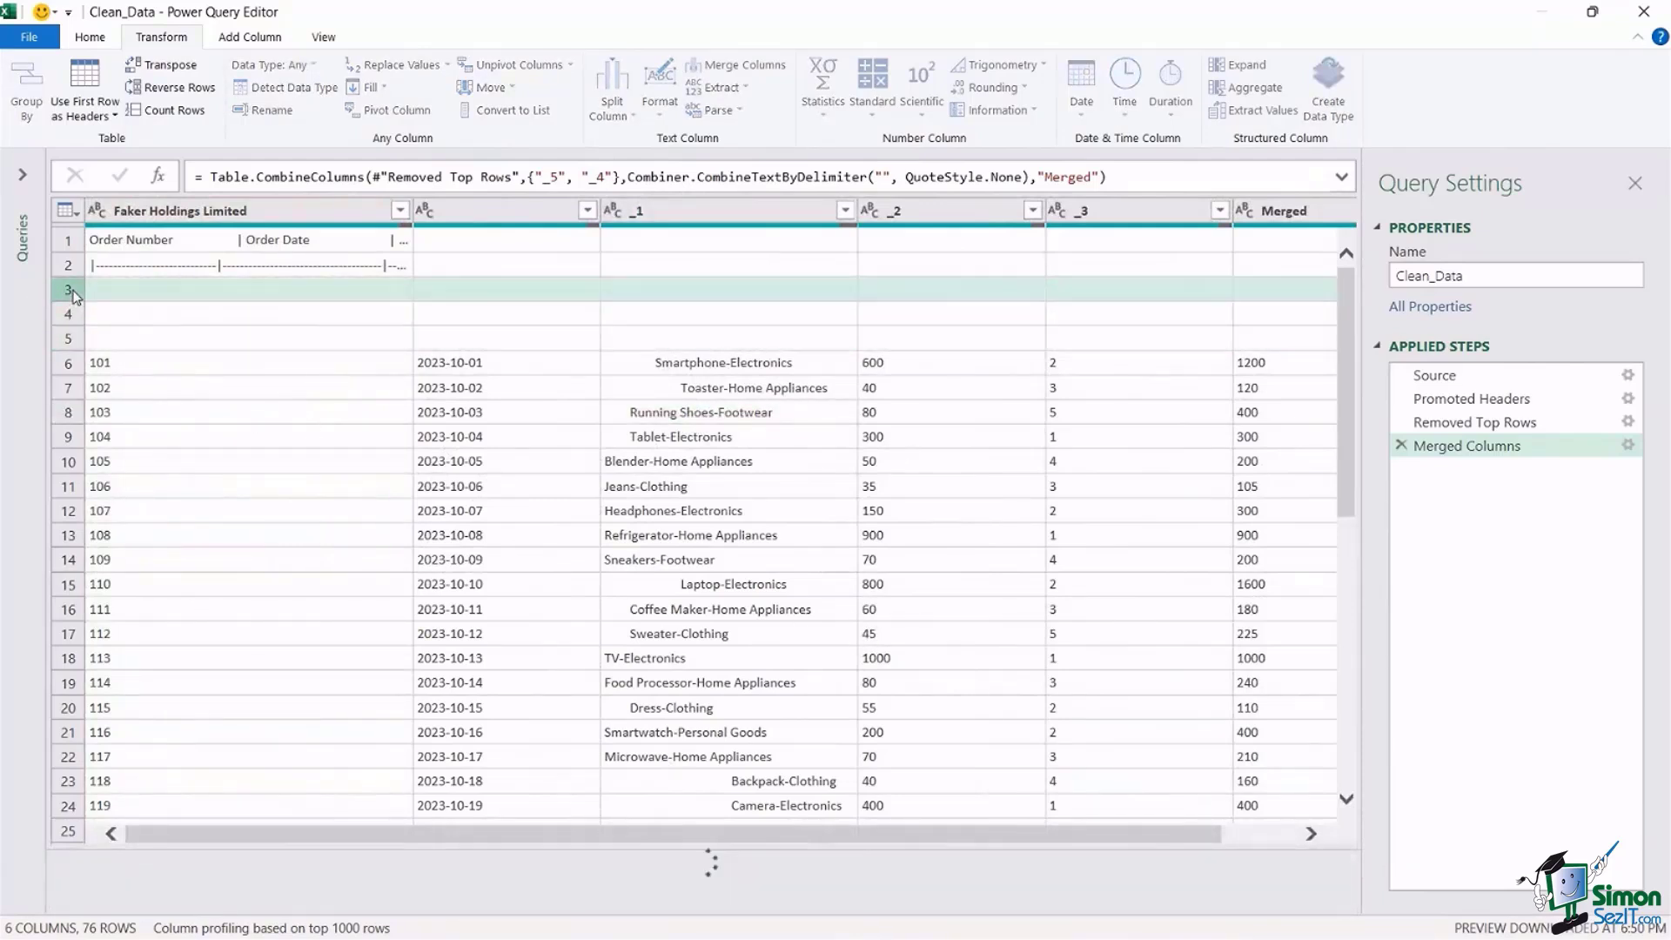
pyautogui.click(90, 39)
pyautogui.click(421, 108)
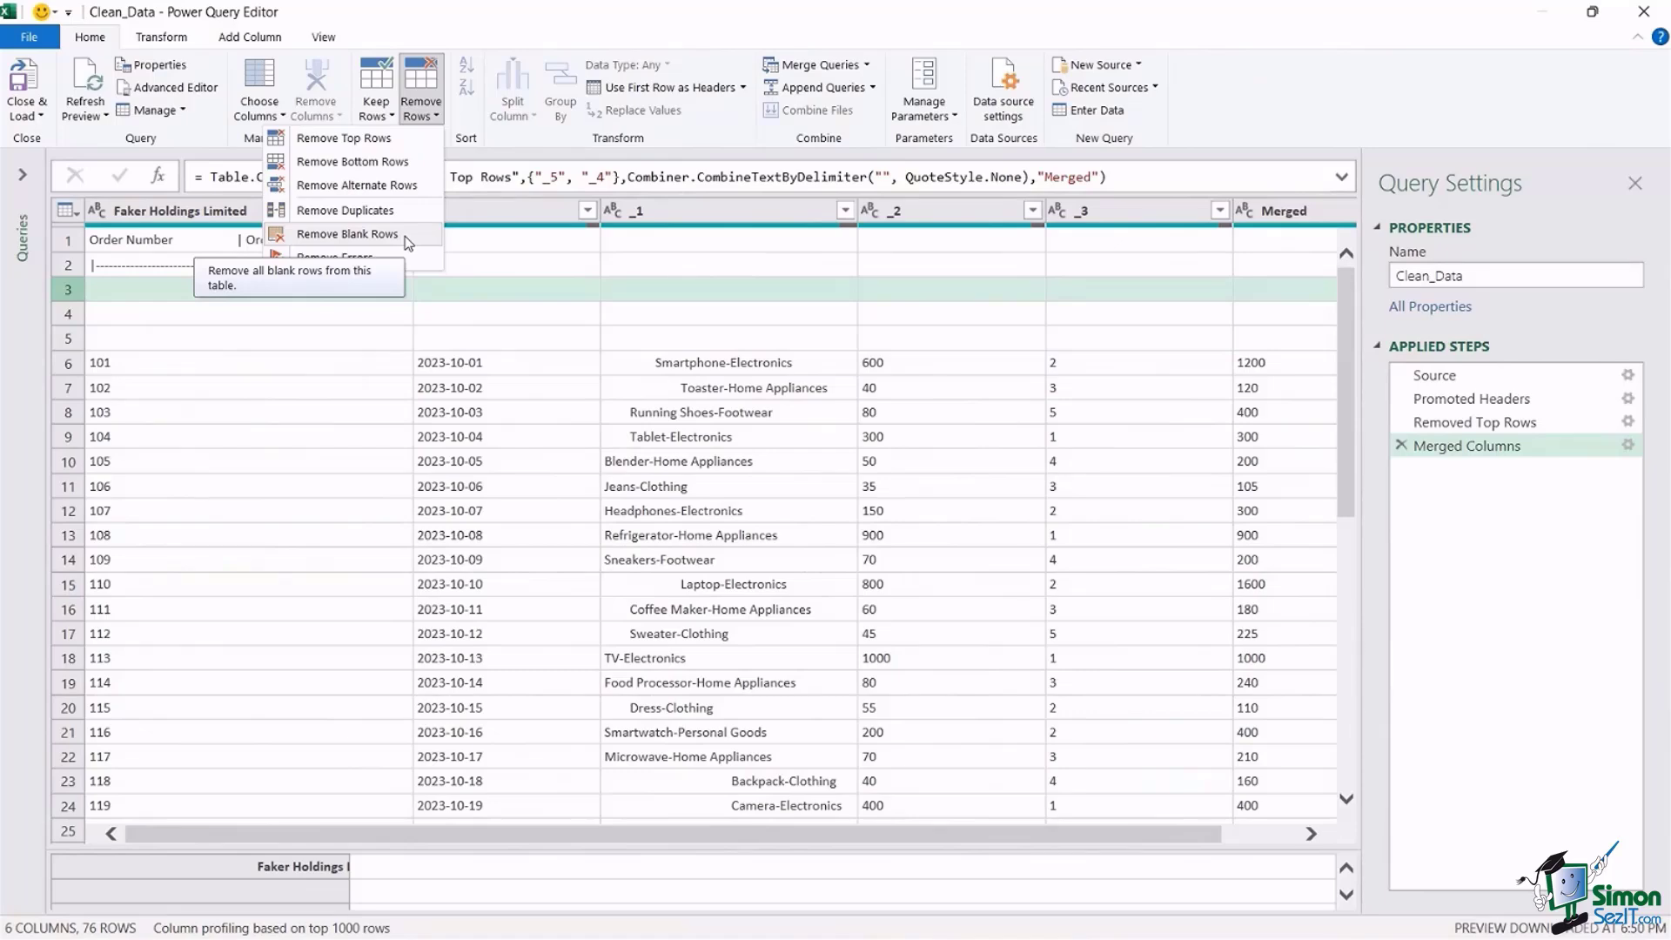
pyautogui.click(346, 233)
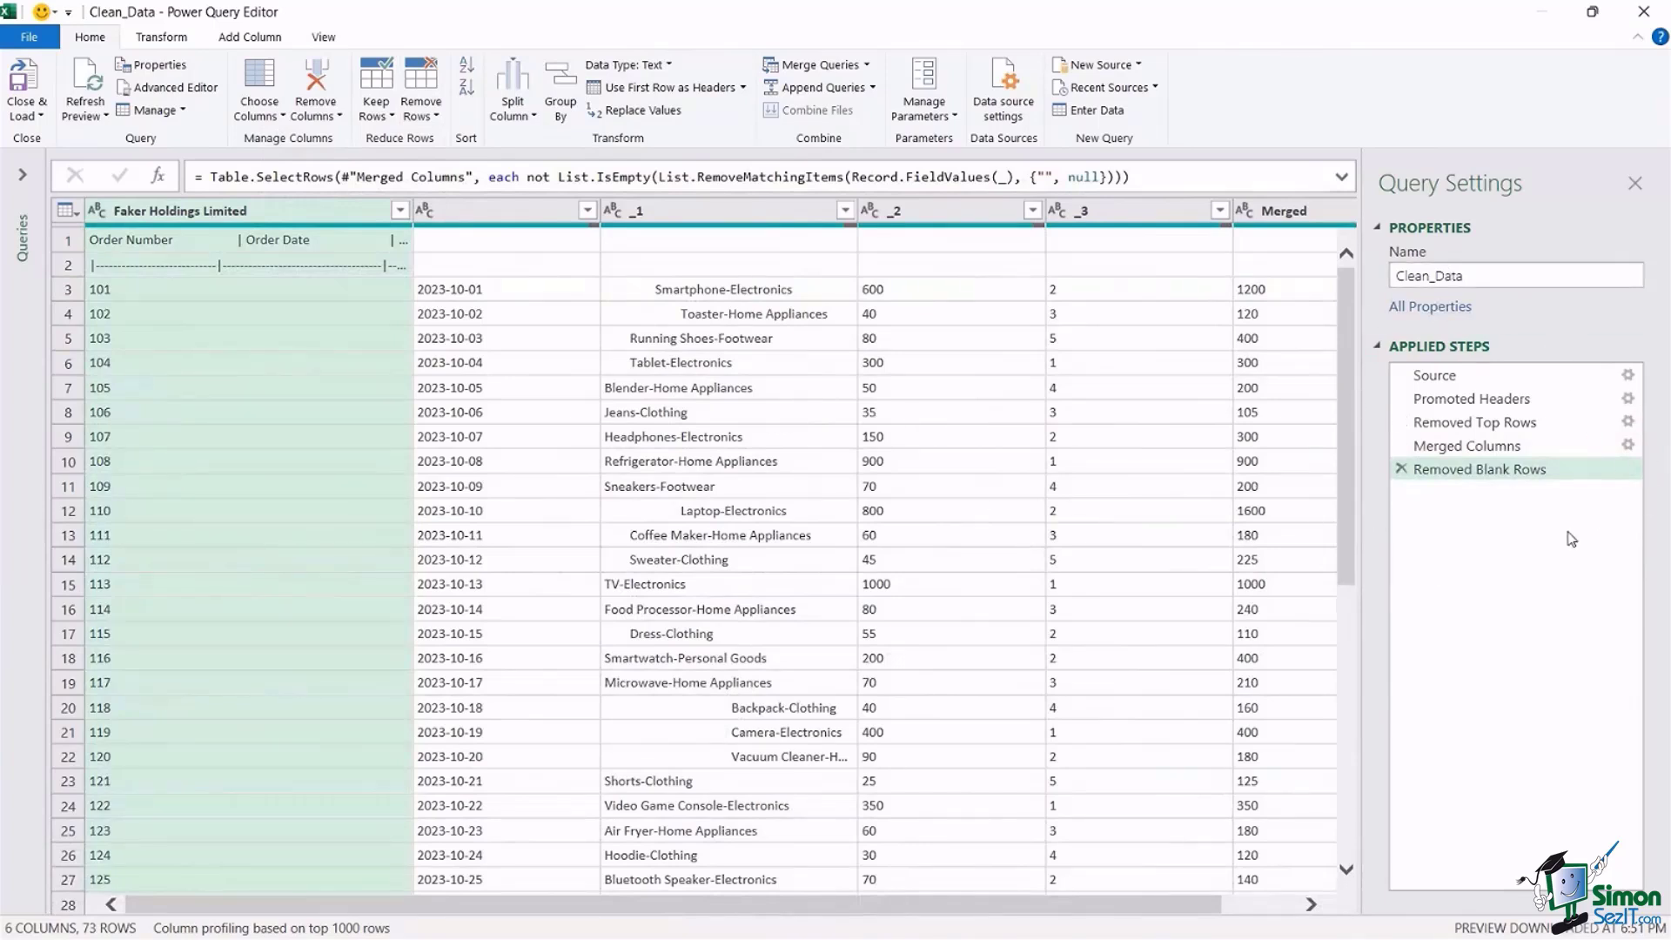
# - Delete the Removed Blank Rows step from the applied steps and apply the blank row removal again
pyautogui.moveTo(1469, 423); pyautogui.dragTo(1467, 404)
pyautogui.click(1401, 470)
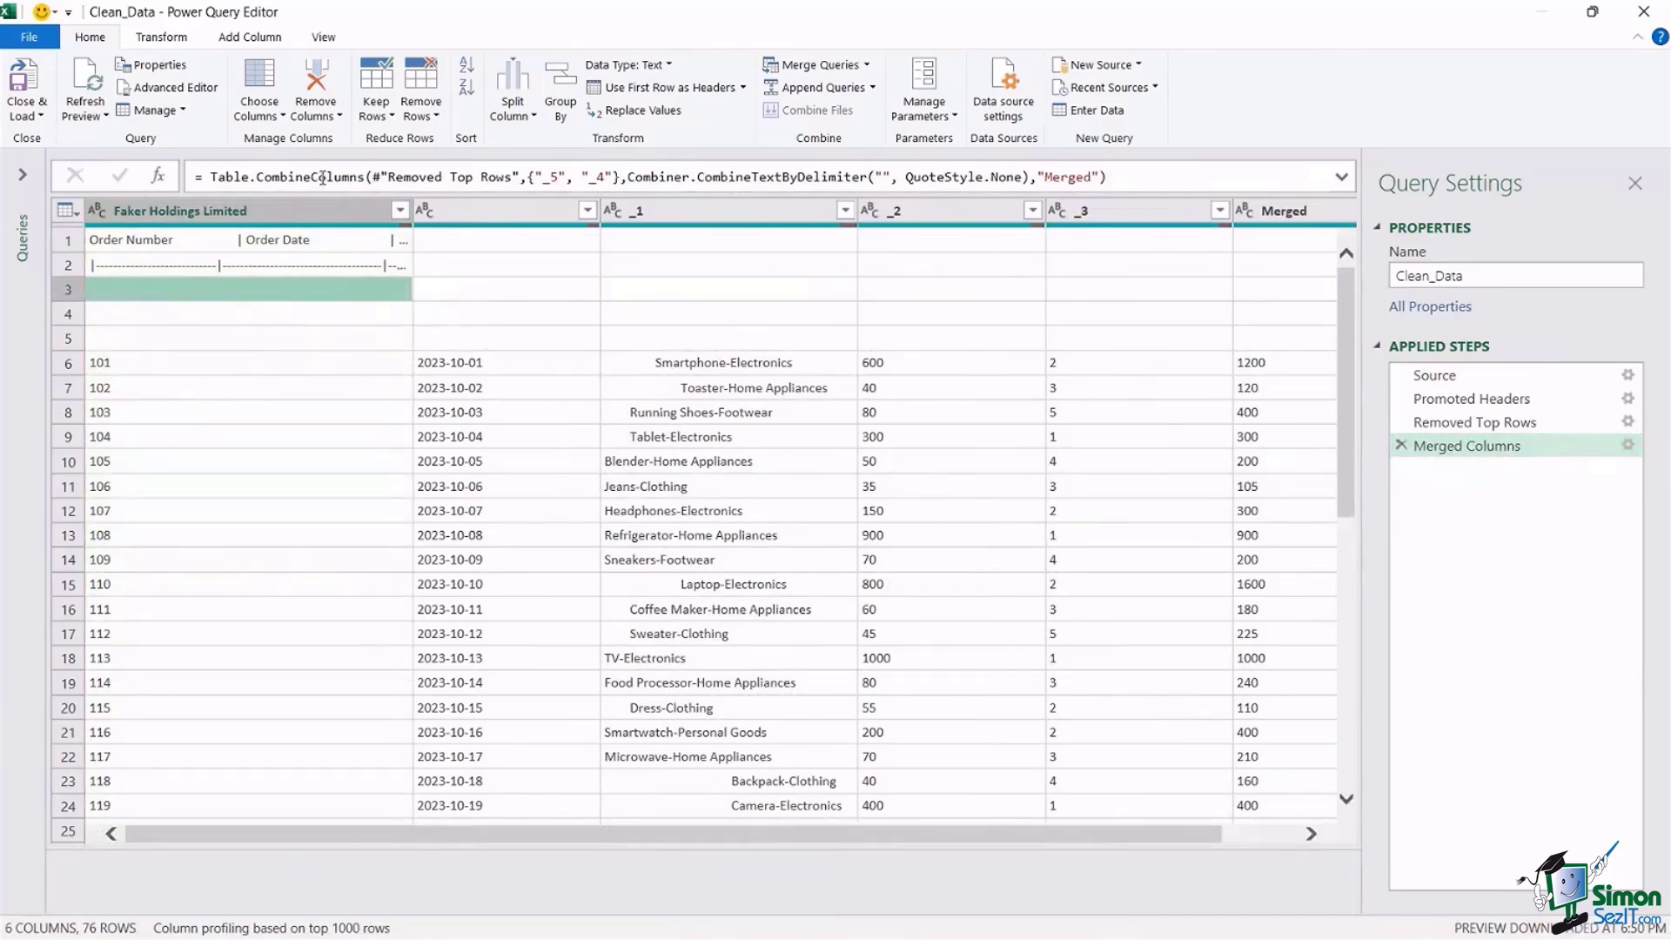
pyautogui.click(426, 111)
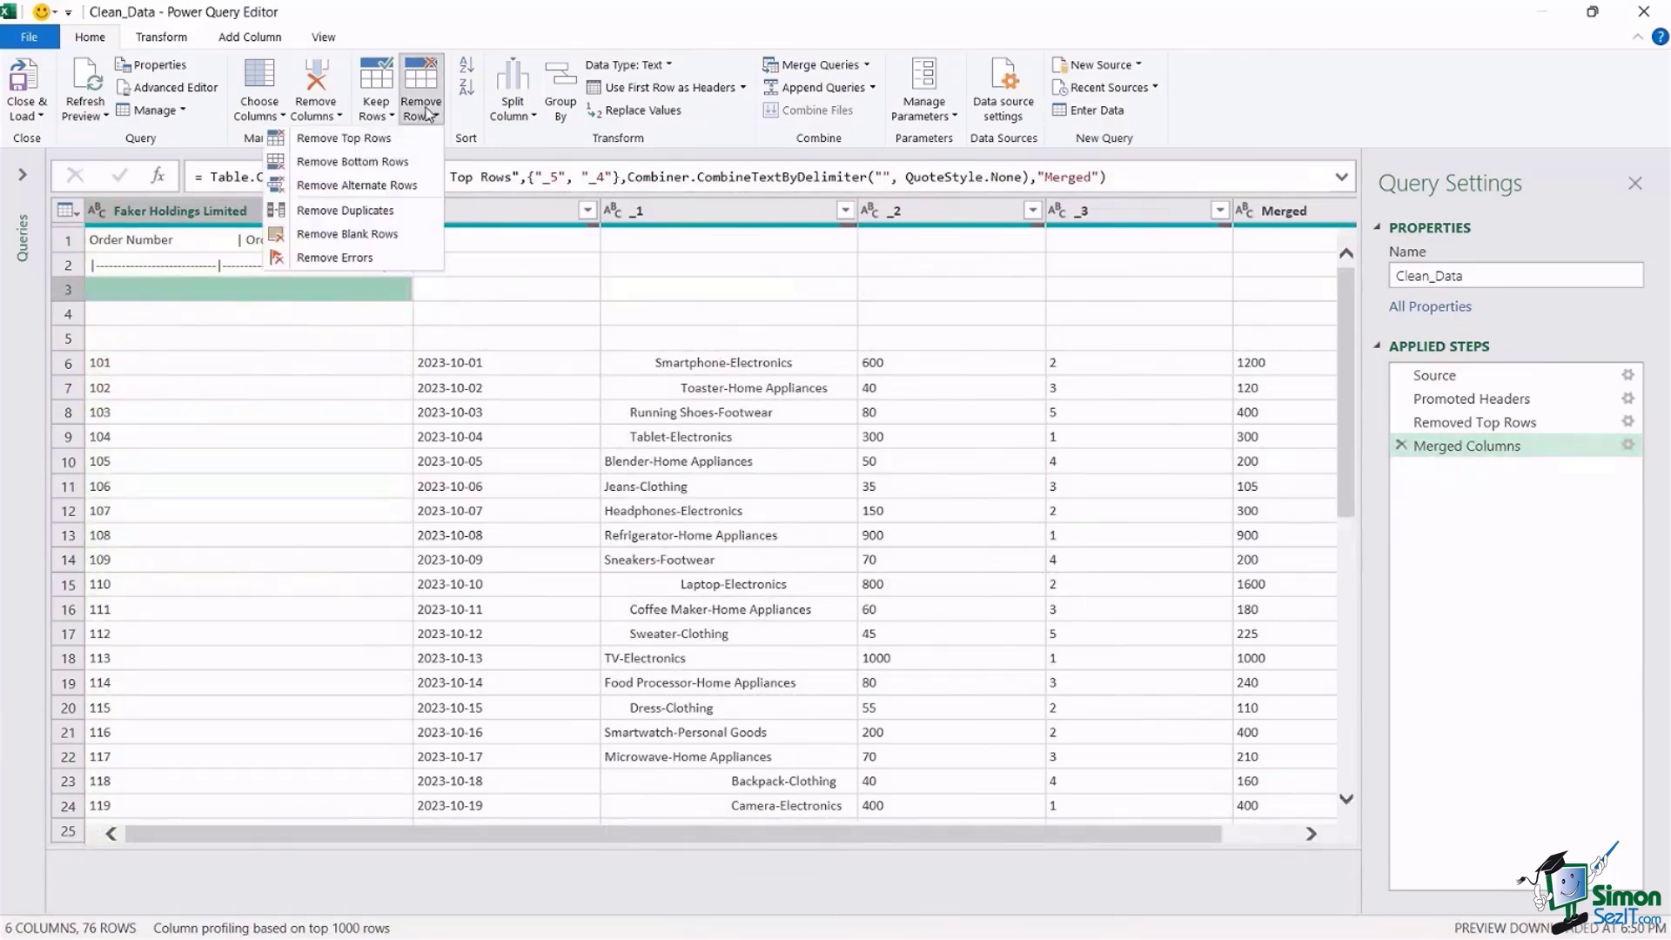
pyautogui.click(347, 233)
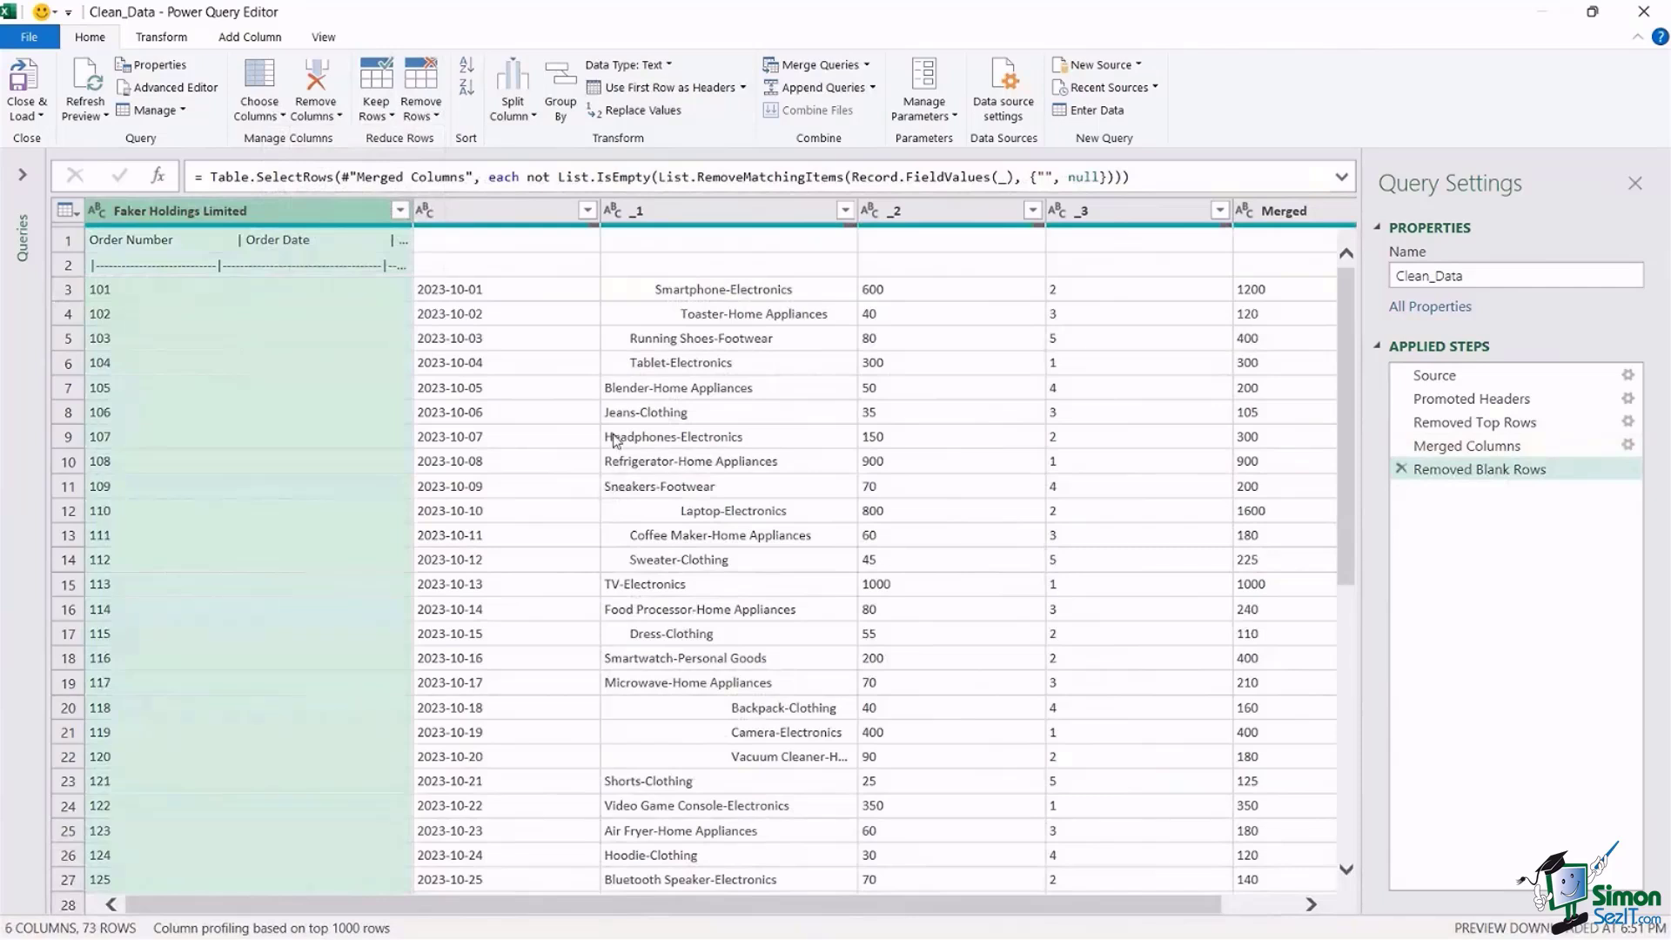
# - Filter the dashed separator row out of the Faker Holdings Limited column
pyautogui.click(69, 265)
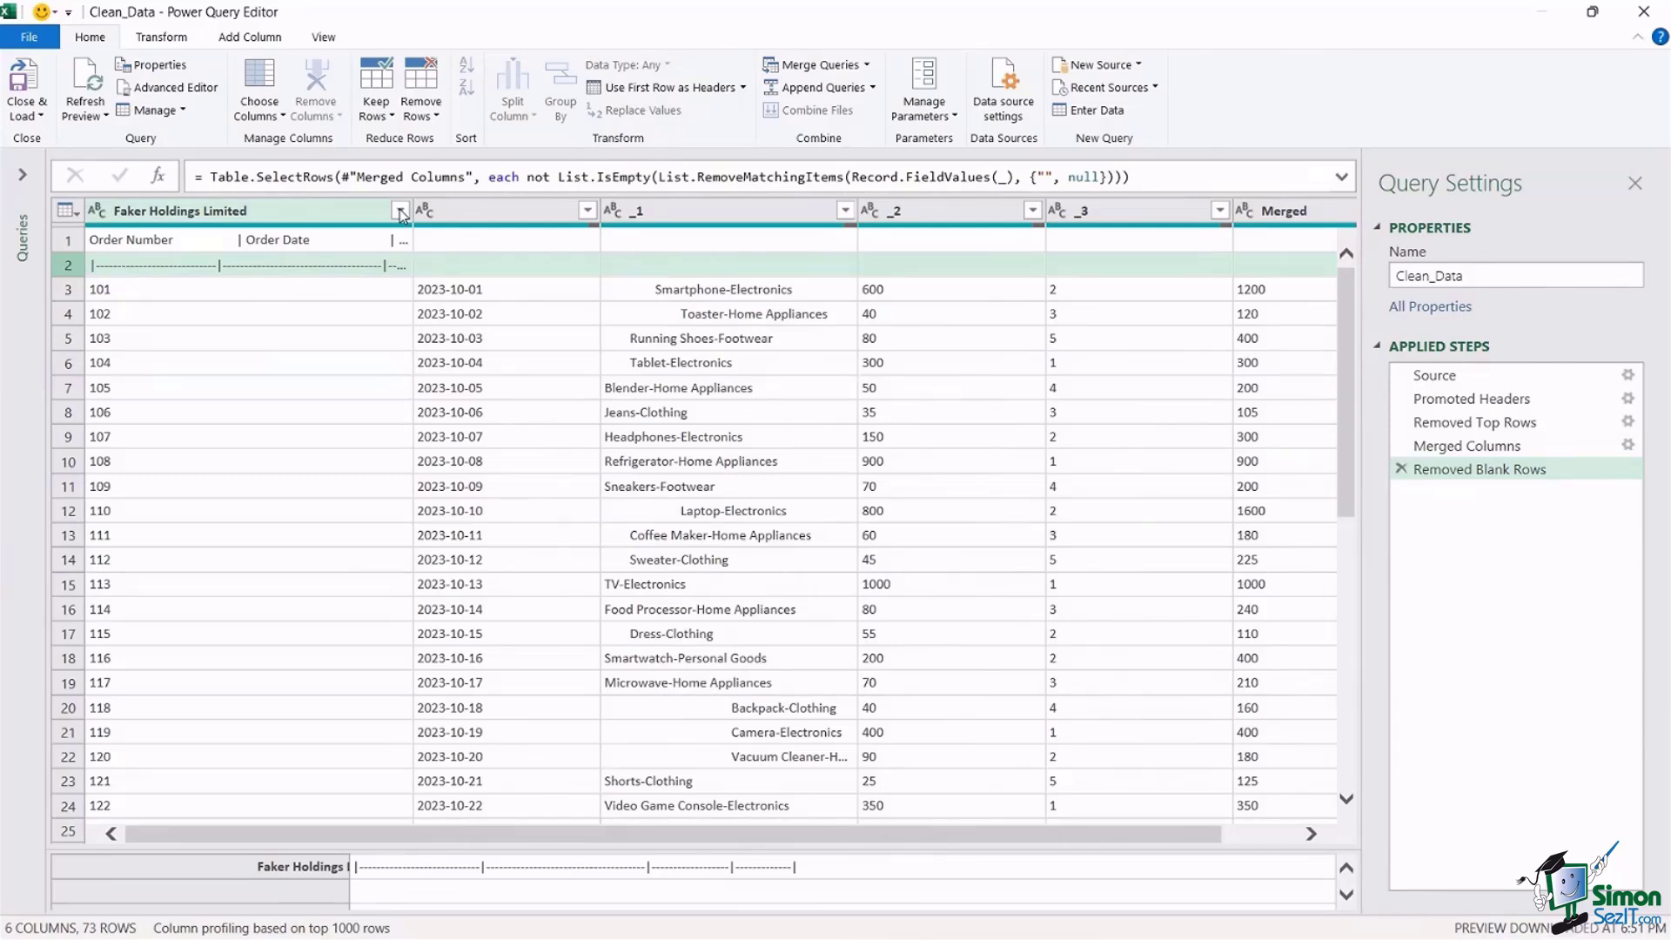
pyautogui.click(400, 209)
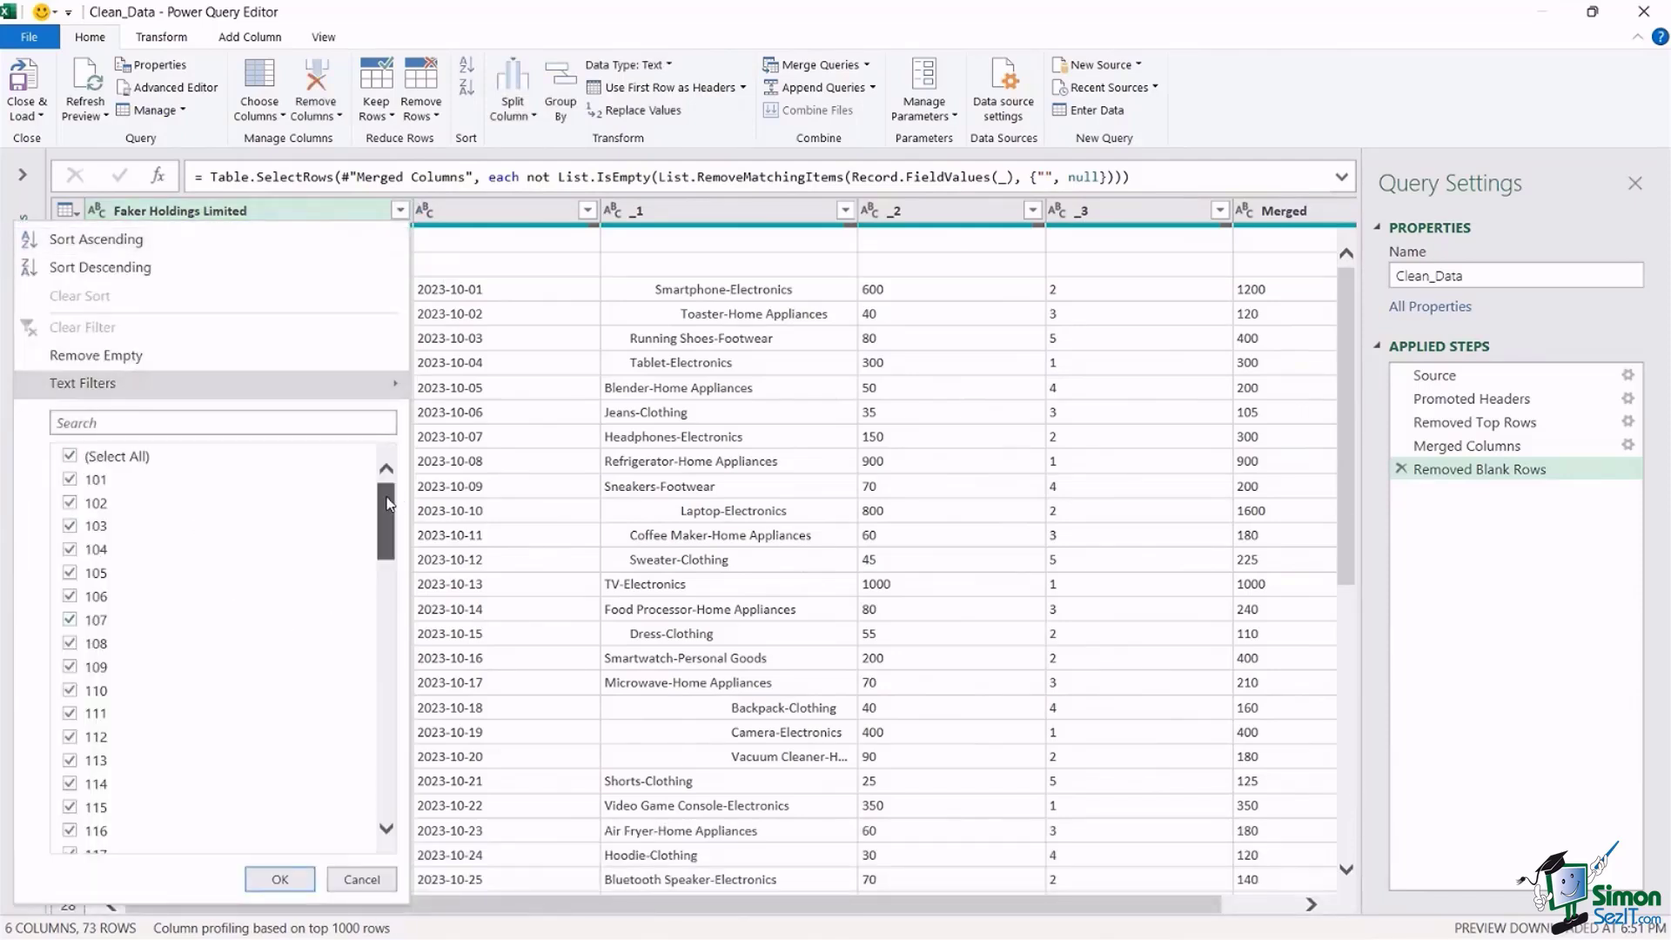
pyautogui.scroll(-5, 389, 570)
pyautogui.moveTo(389, 570); pyautogui.dragTo(387, 781)
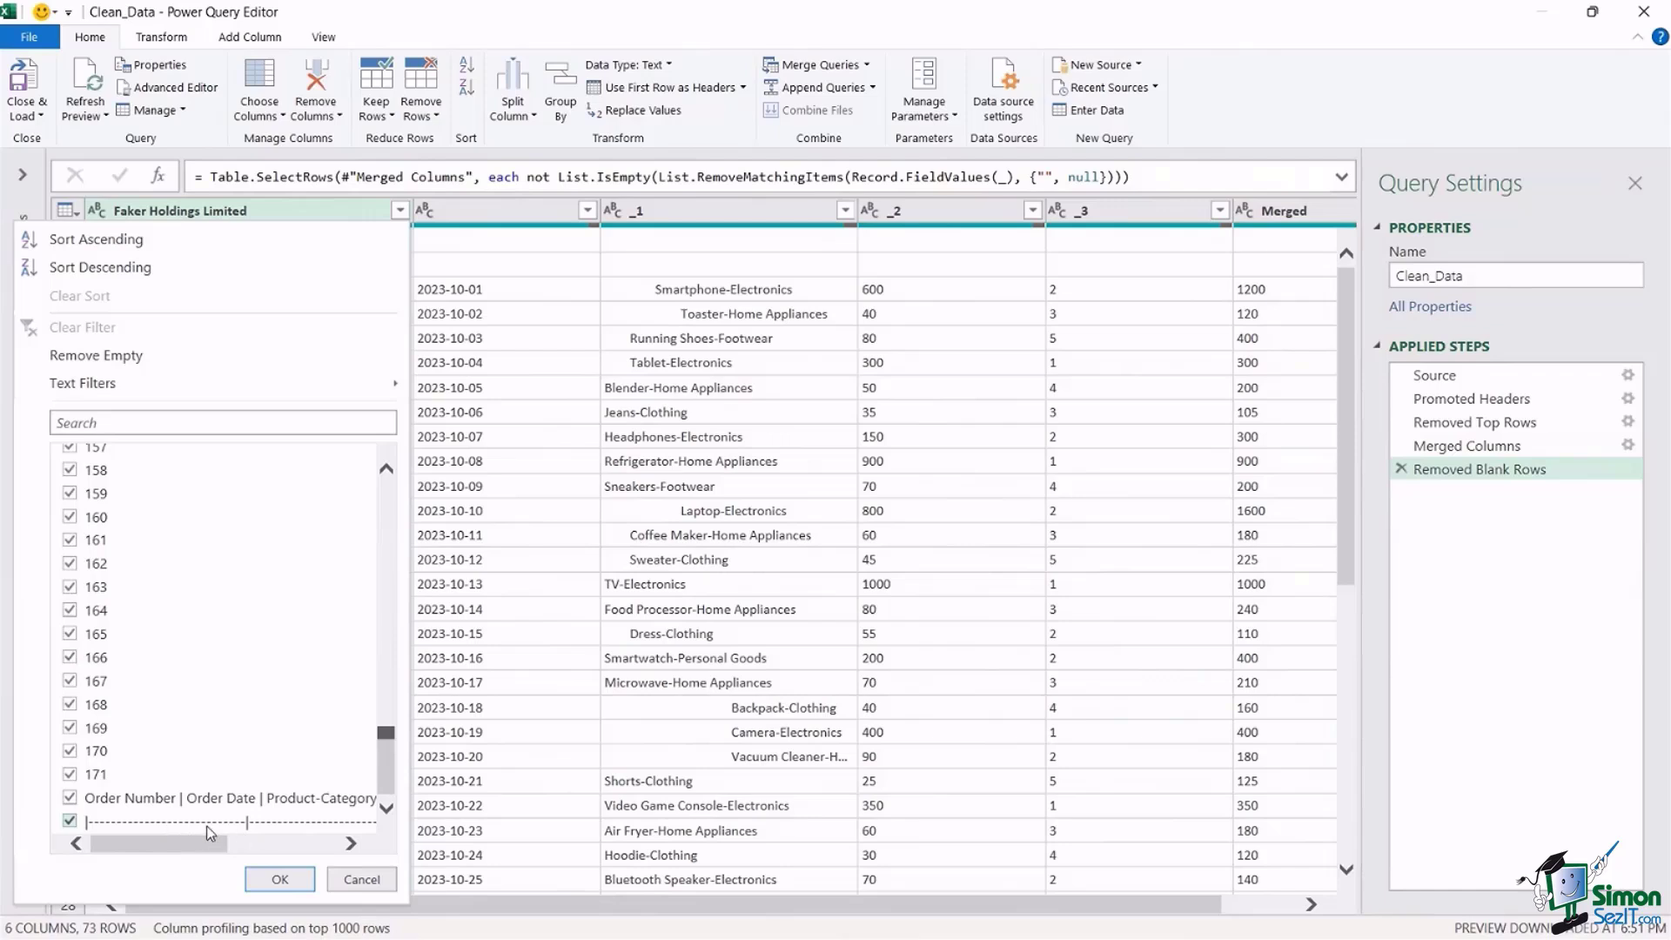
pyautogui.click(70, 822)
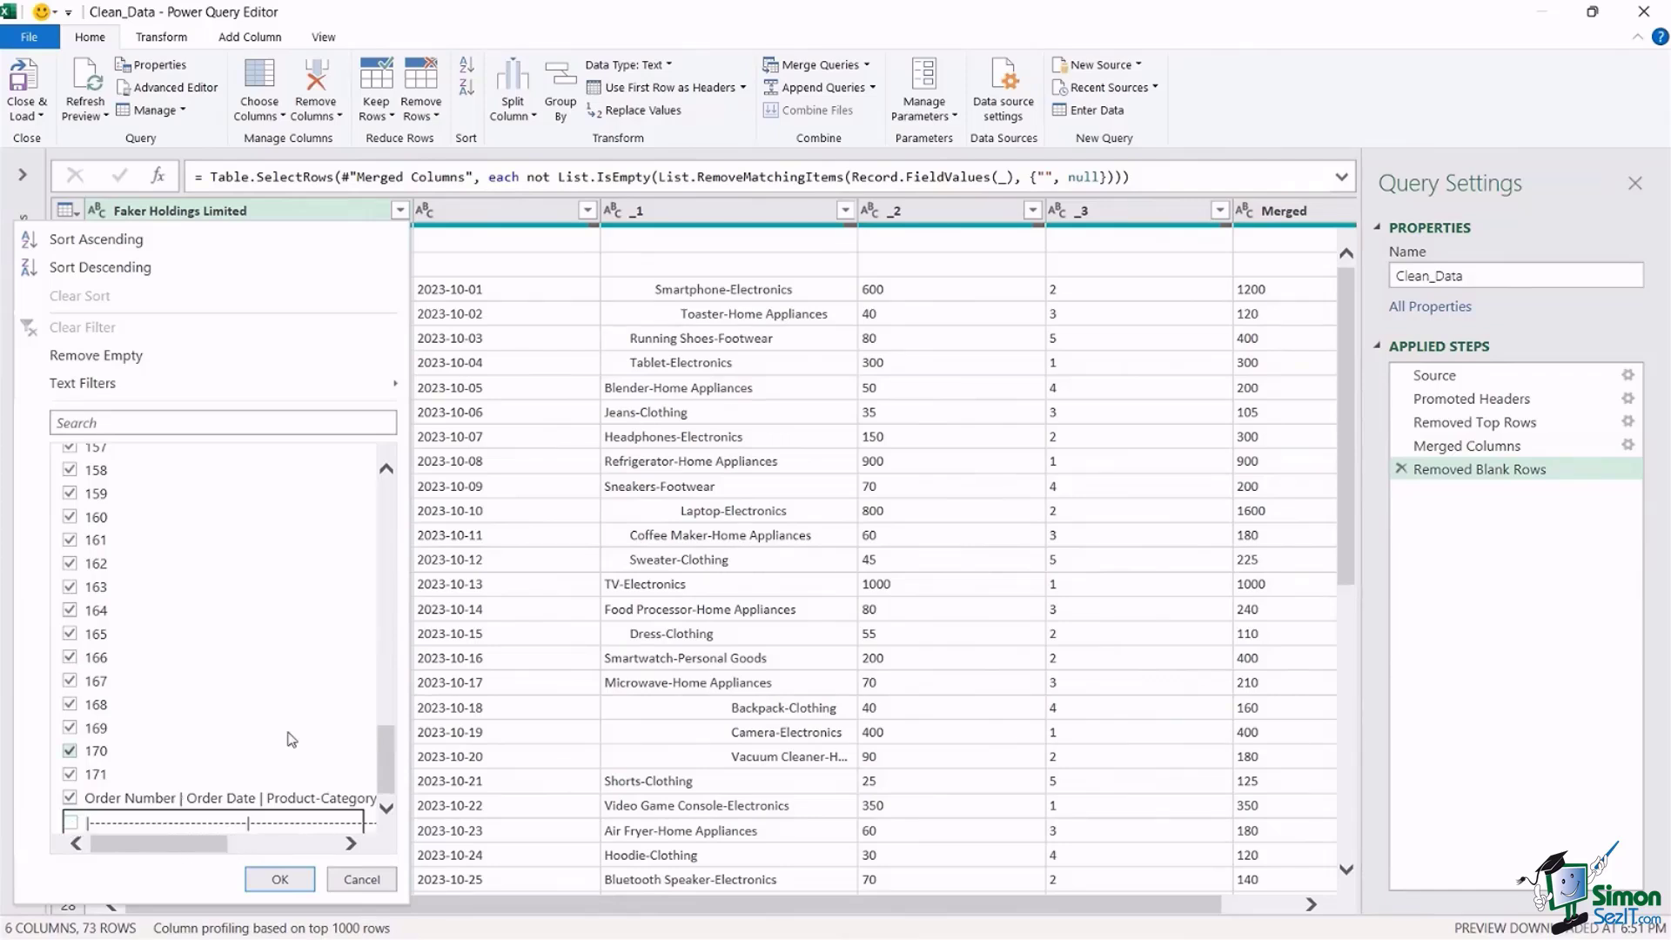
pyautogui.click(280, 879)
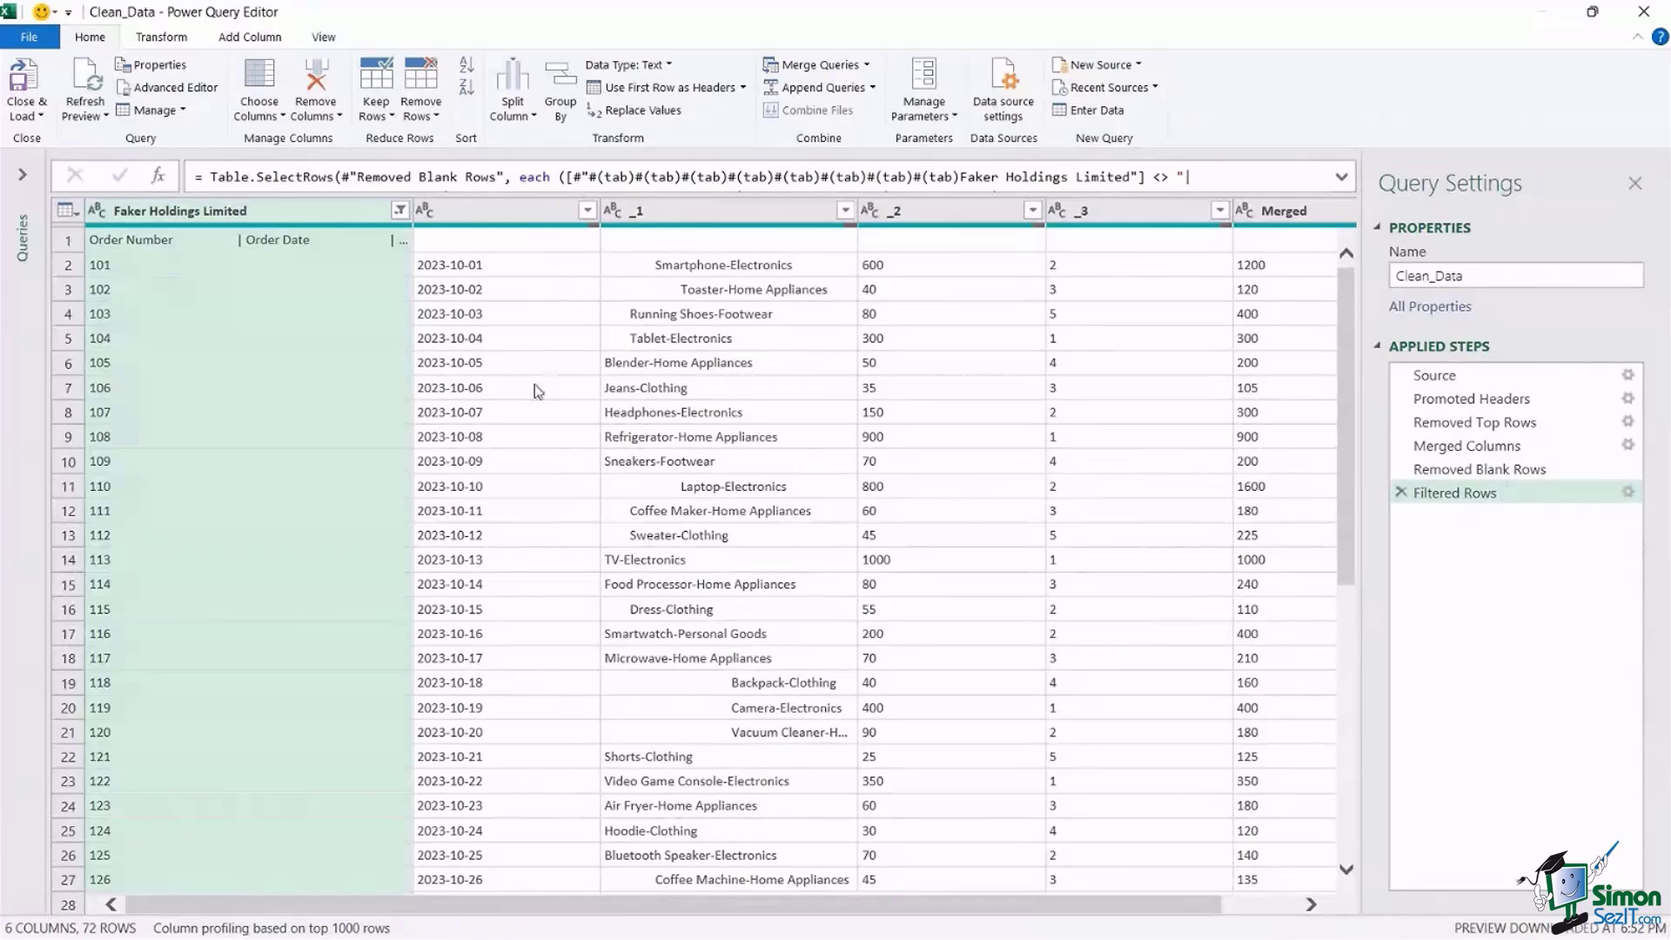
# - Widen the Faker Holdings Limited column to show the combined header row in full and compare its headings with the data columns
pyautogui.click(345, 315)
pyautogui.moveTo(416, 212); pyautogui.dragTo(779, 211)
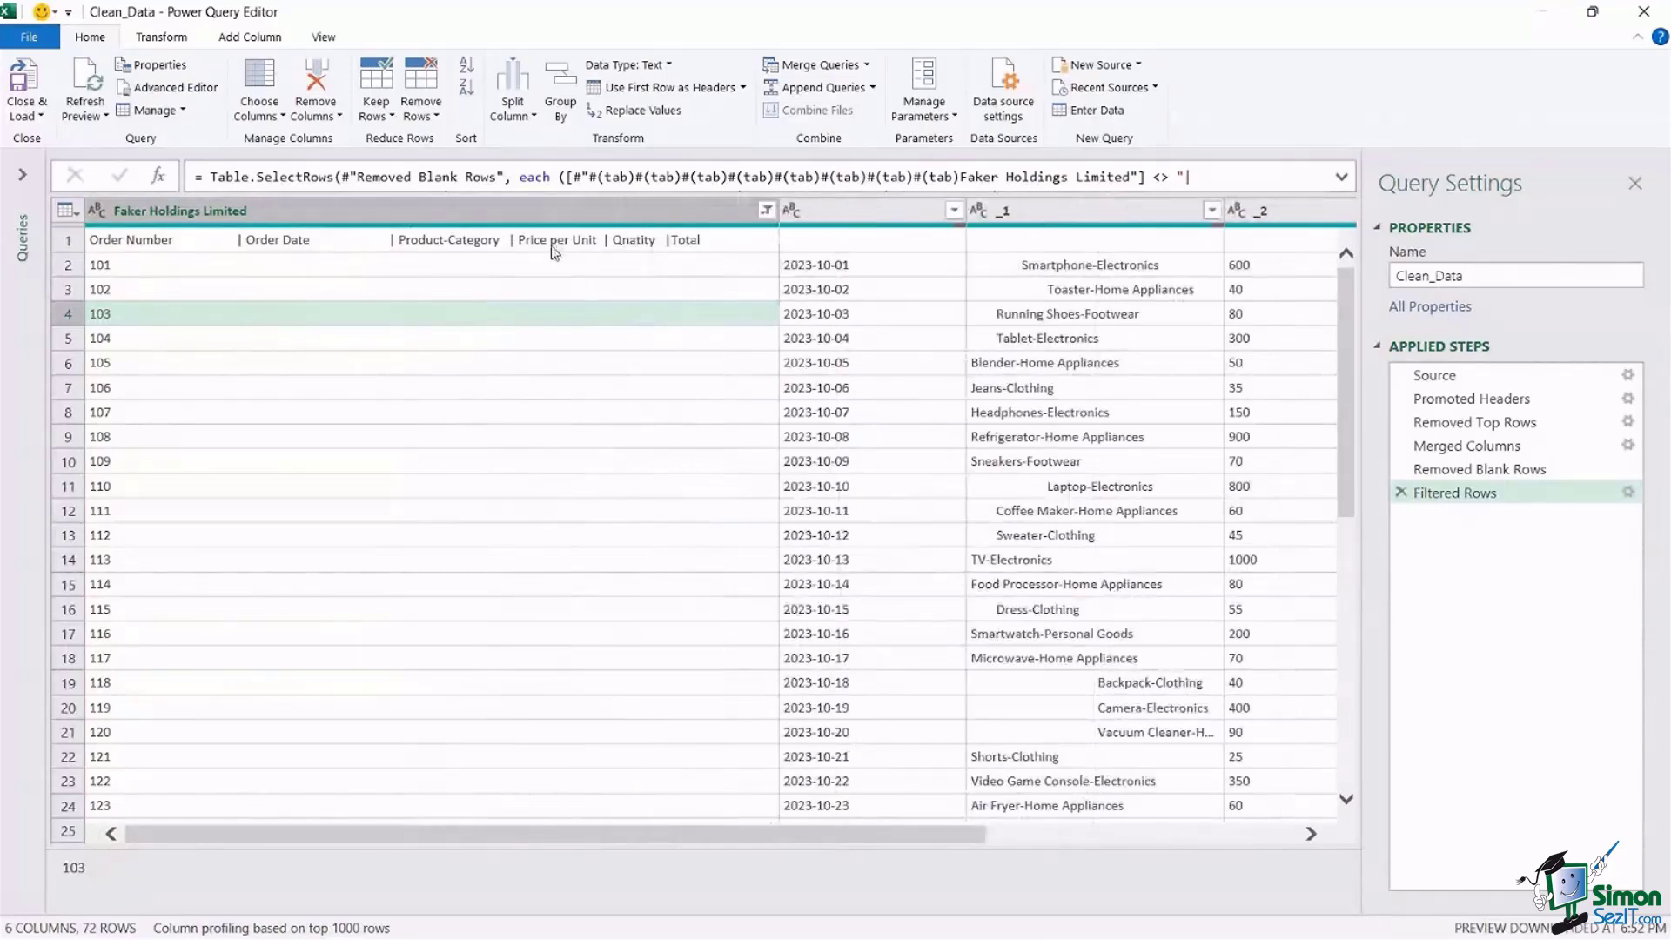
pyautogui.click(358, 241)
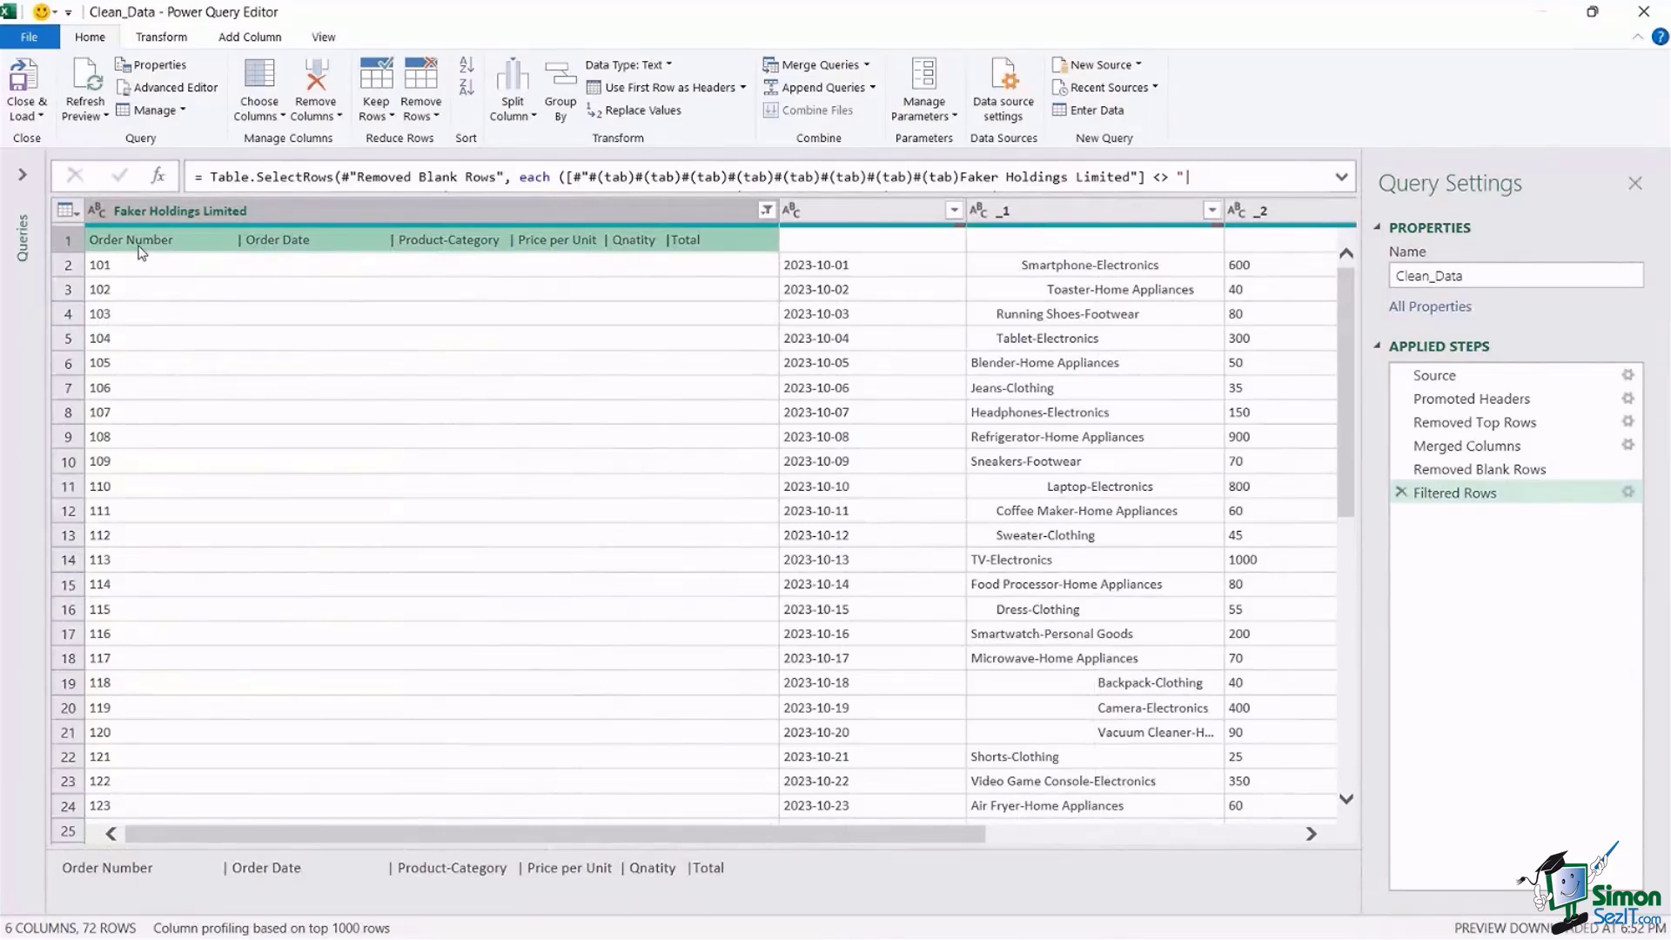
pyautogui.click(882, 212)
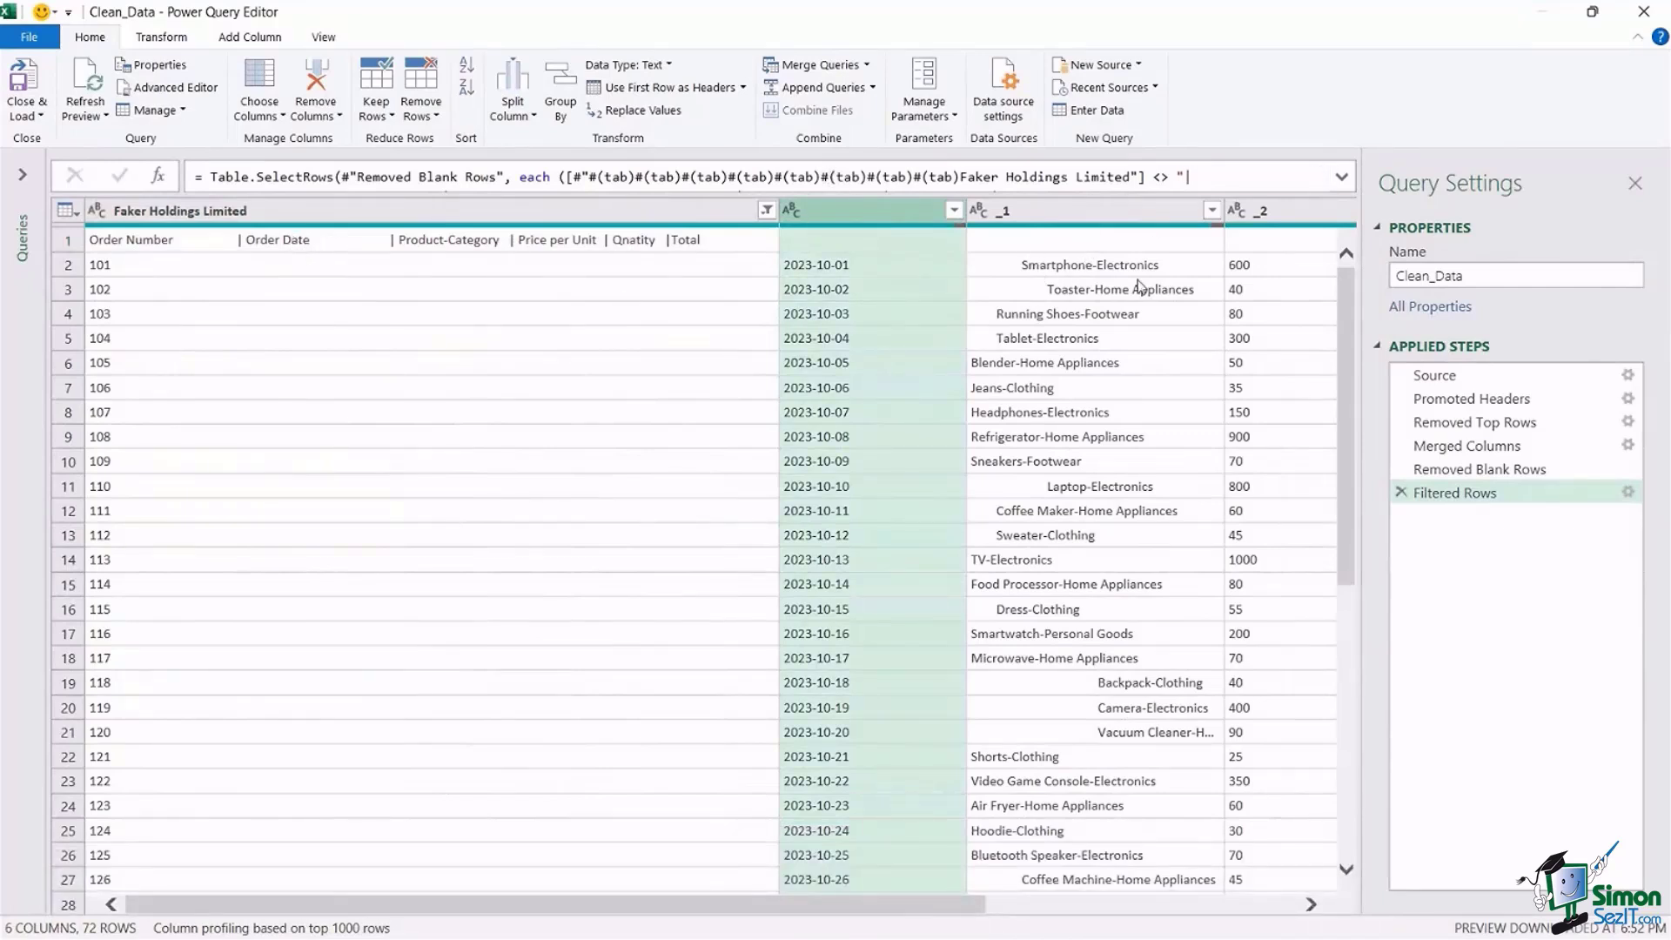
pyautogui.click(348, 215)
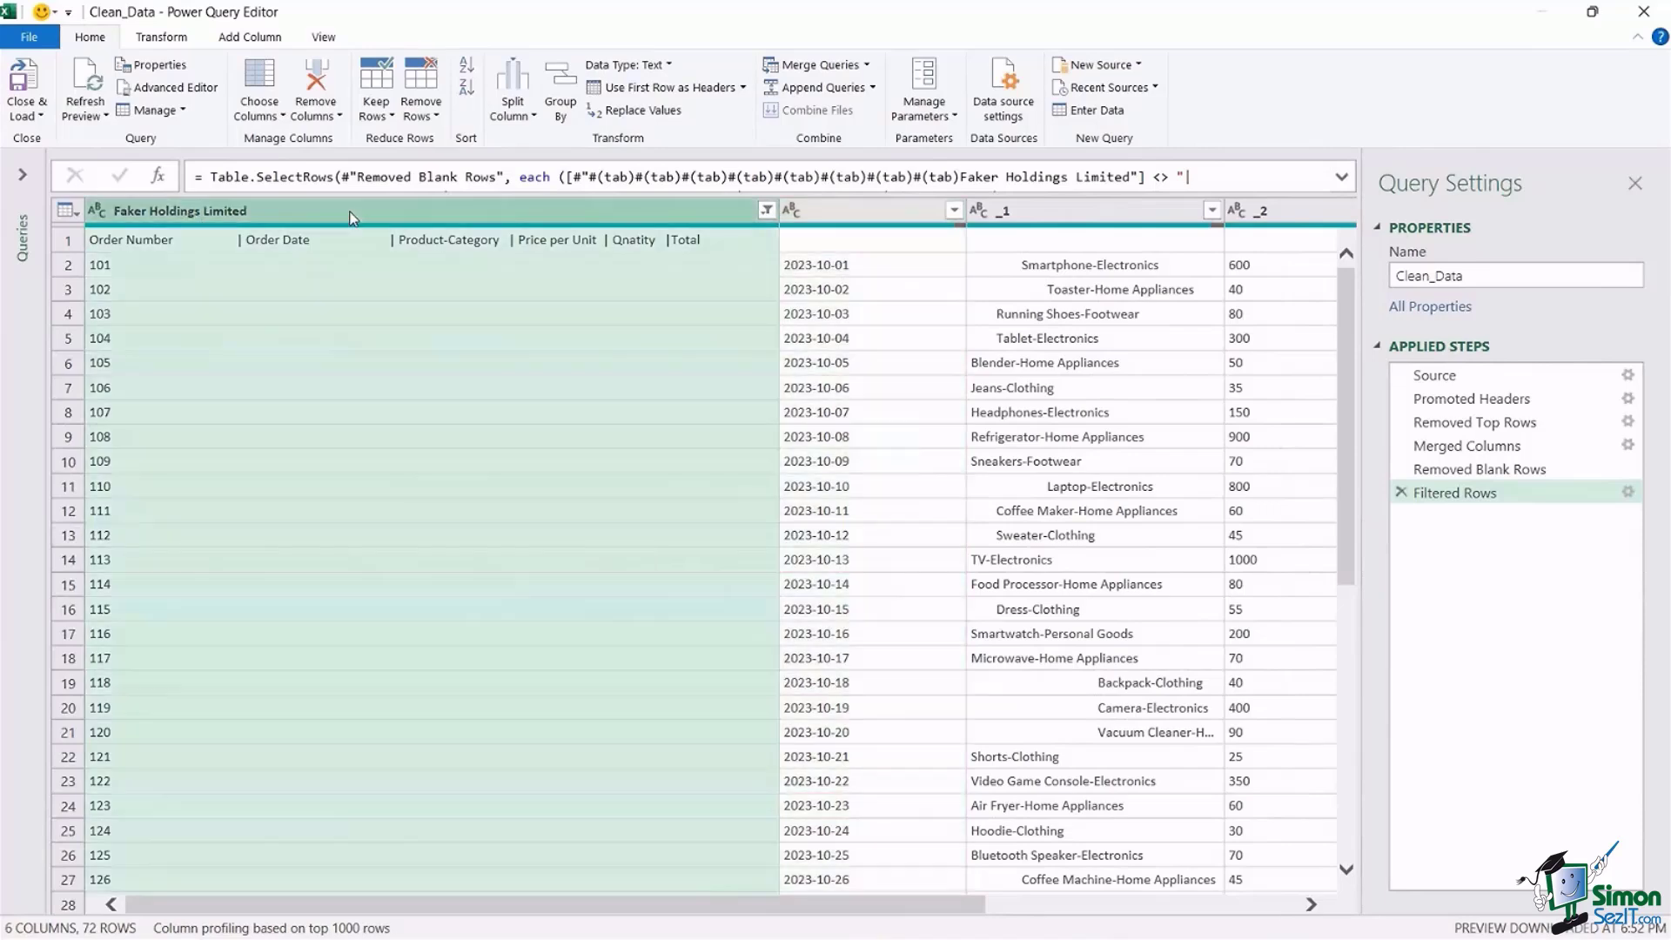
pyautogui.click(874, 213)
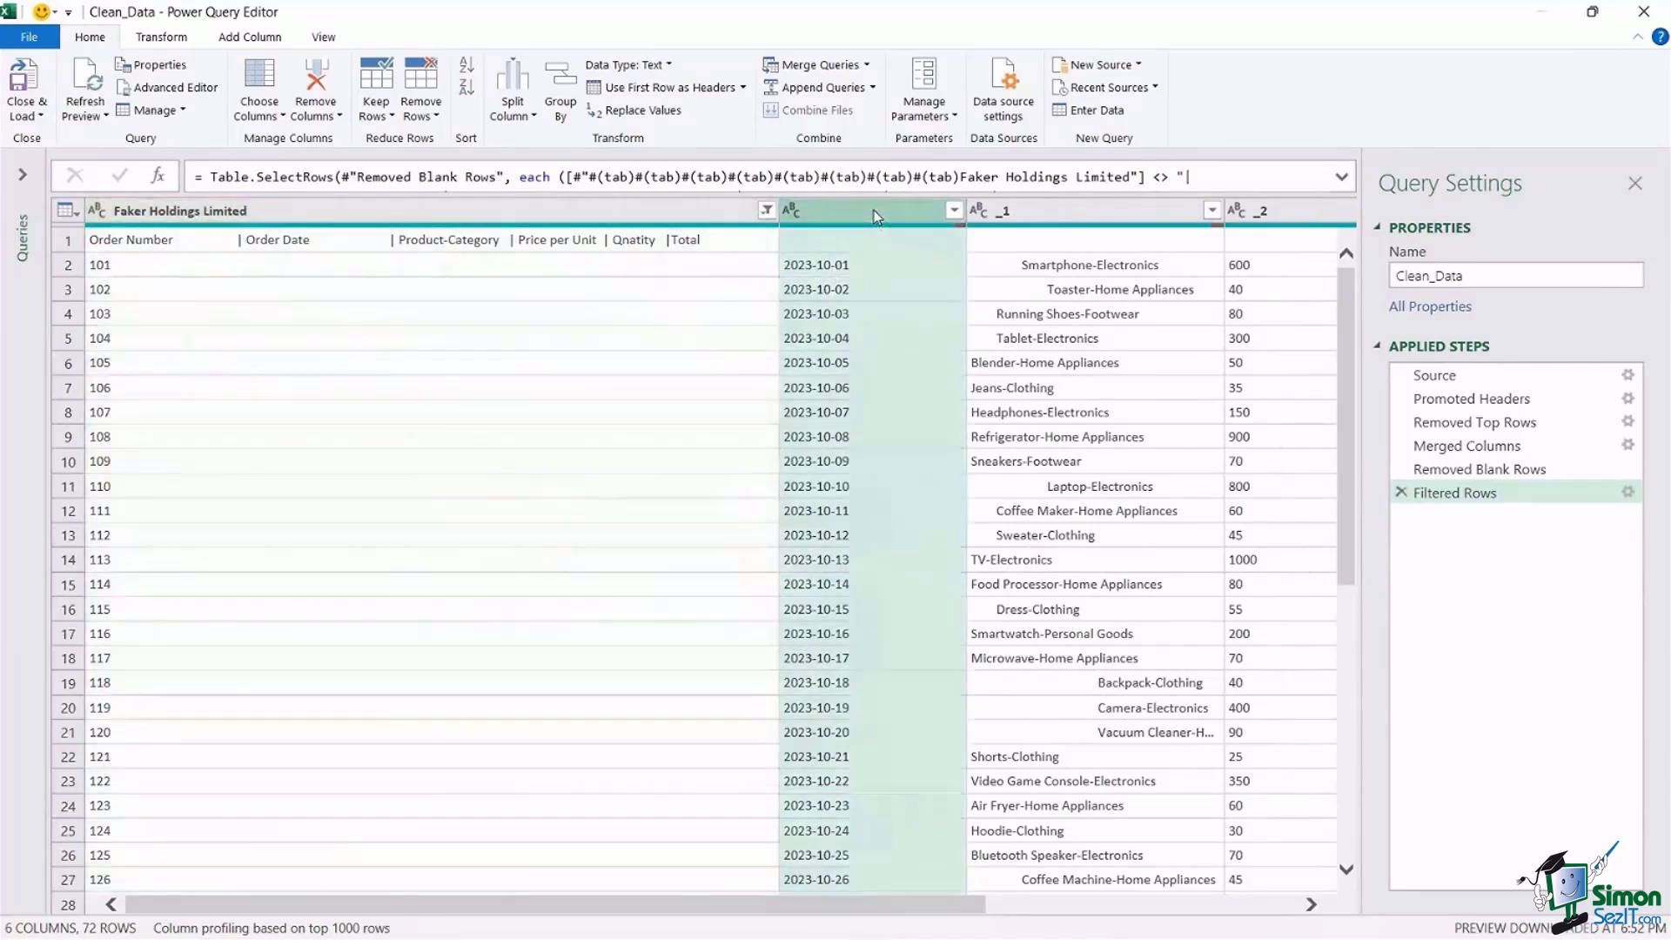
pyautogui.click(1058, 213)
pyautogui.press('Right')
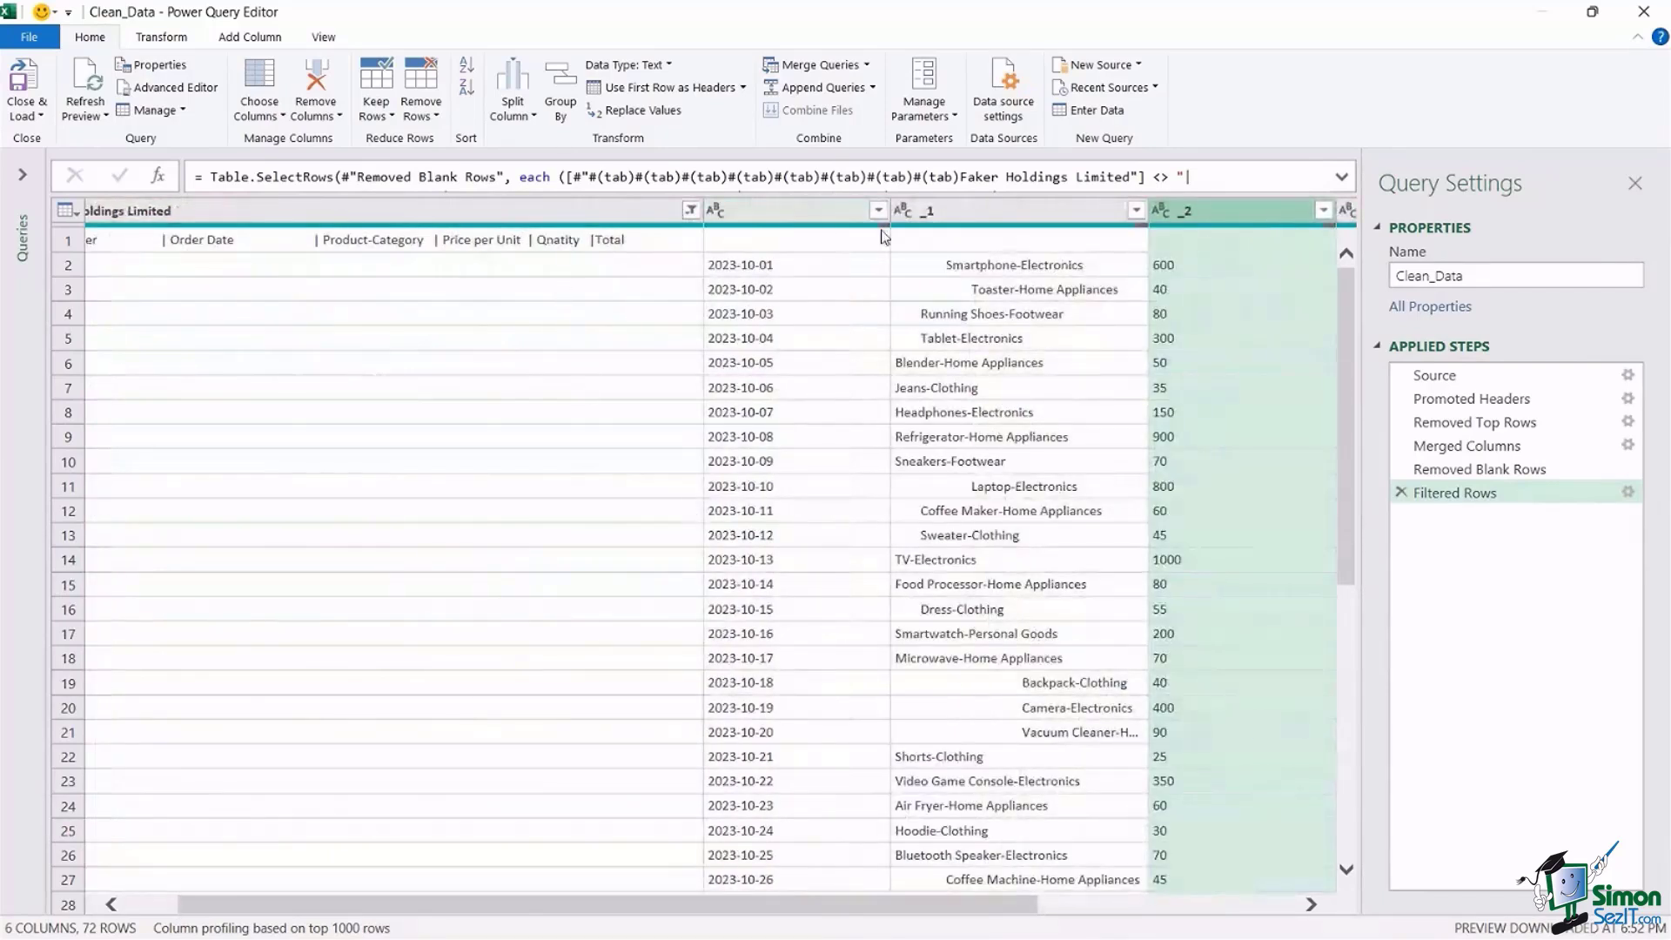
# - Split the Faker Holdings Limited column at each occurrence of the custom delimiter "|"
pyautogui.click(414, 250)
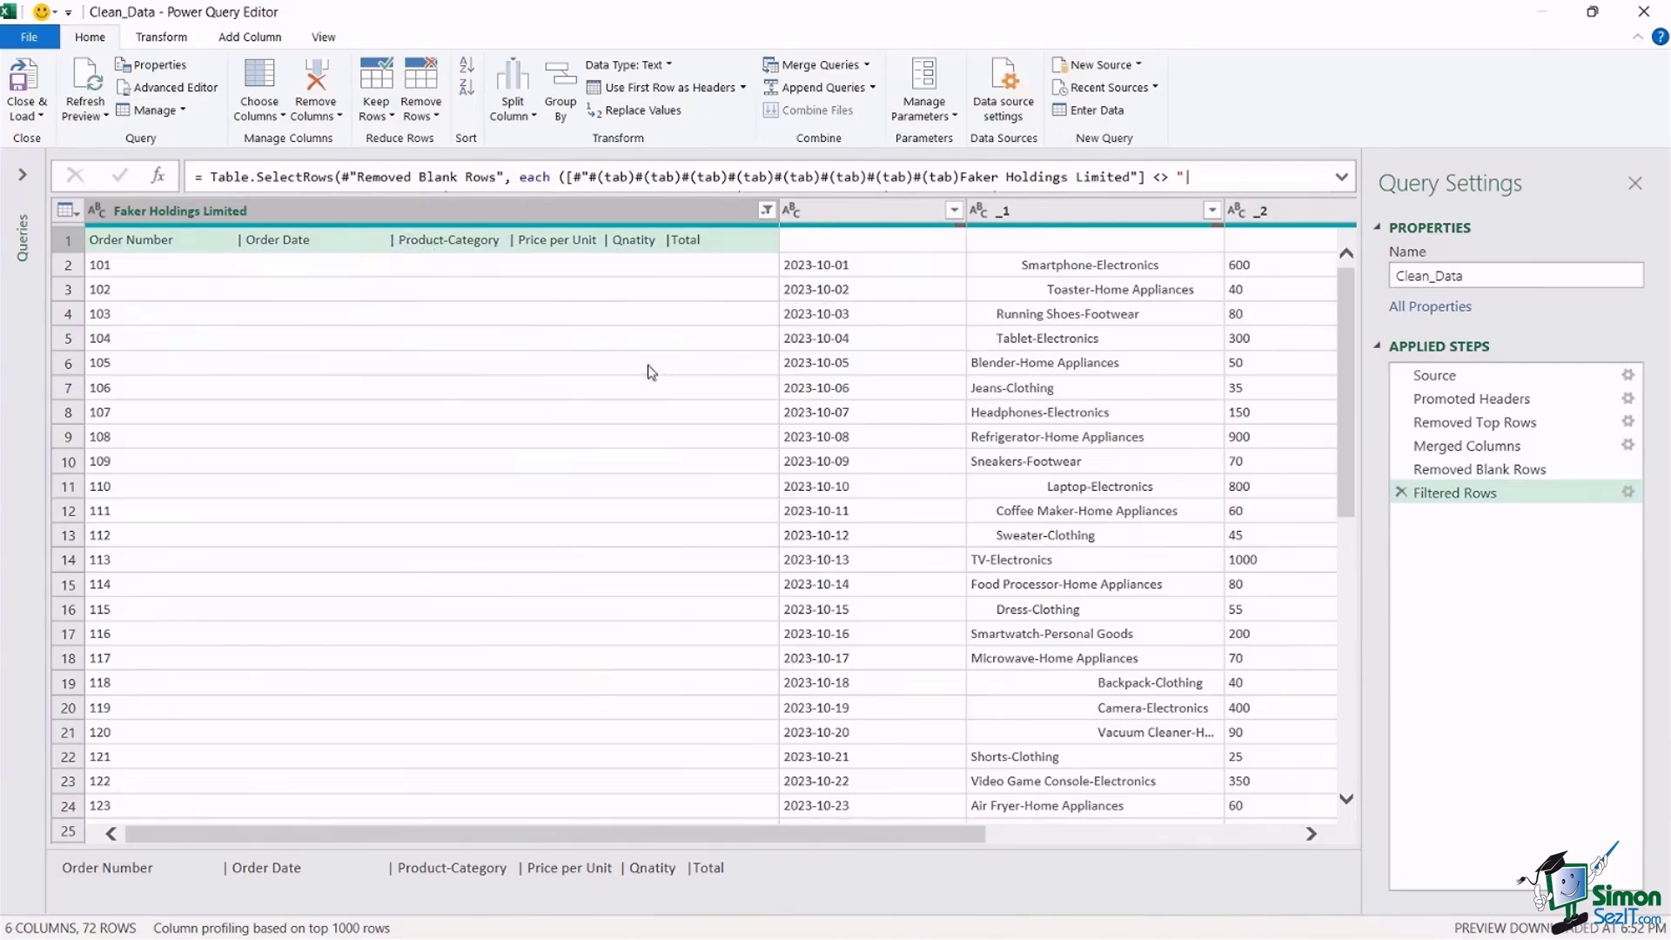
pyautogui.click(246, 210)
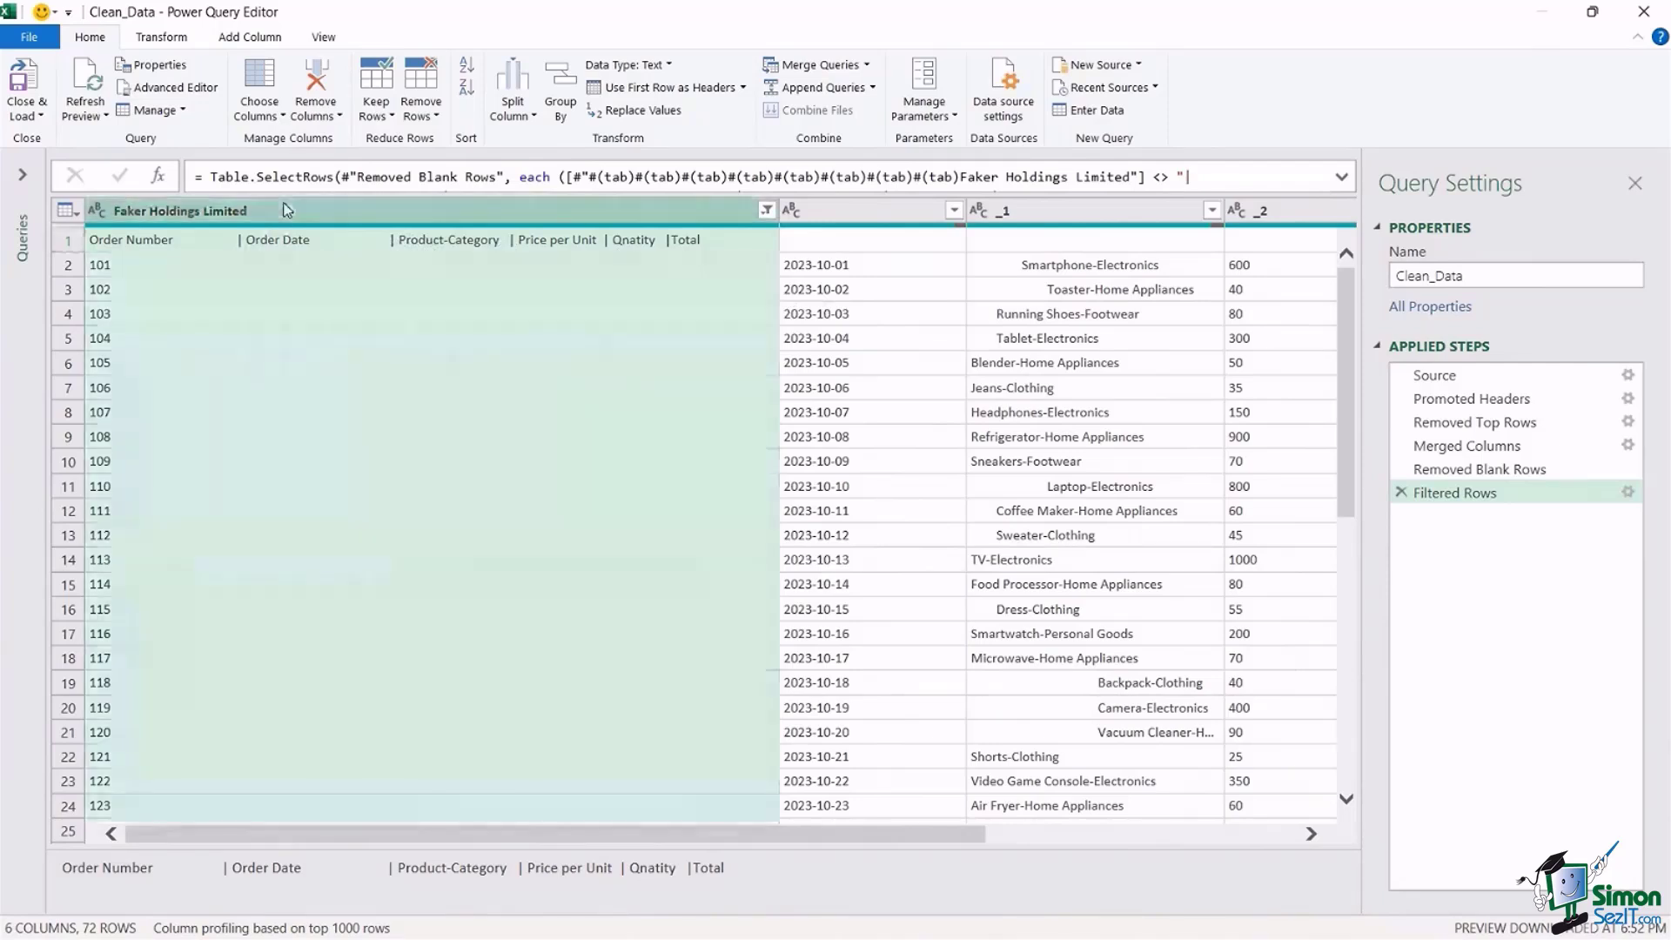
pyautogui.click(514, 117)
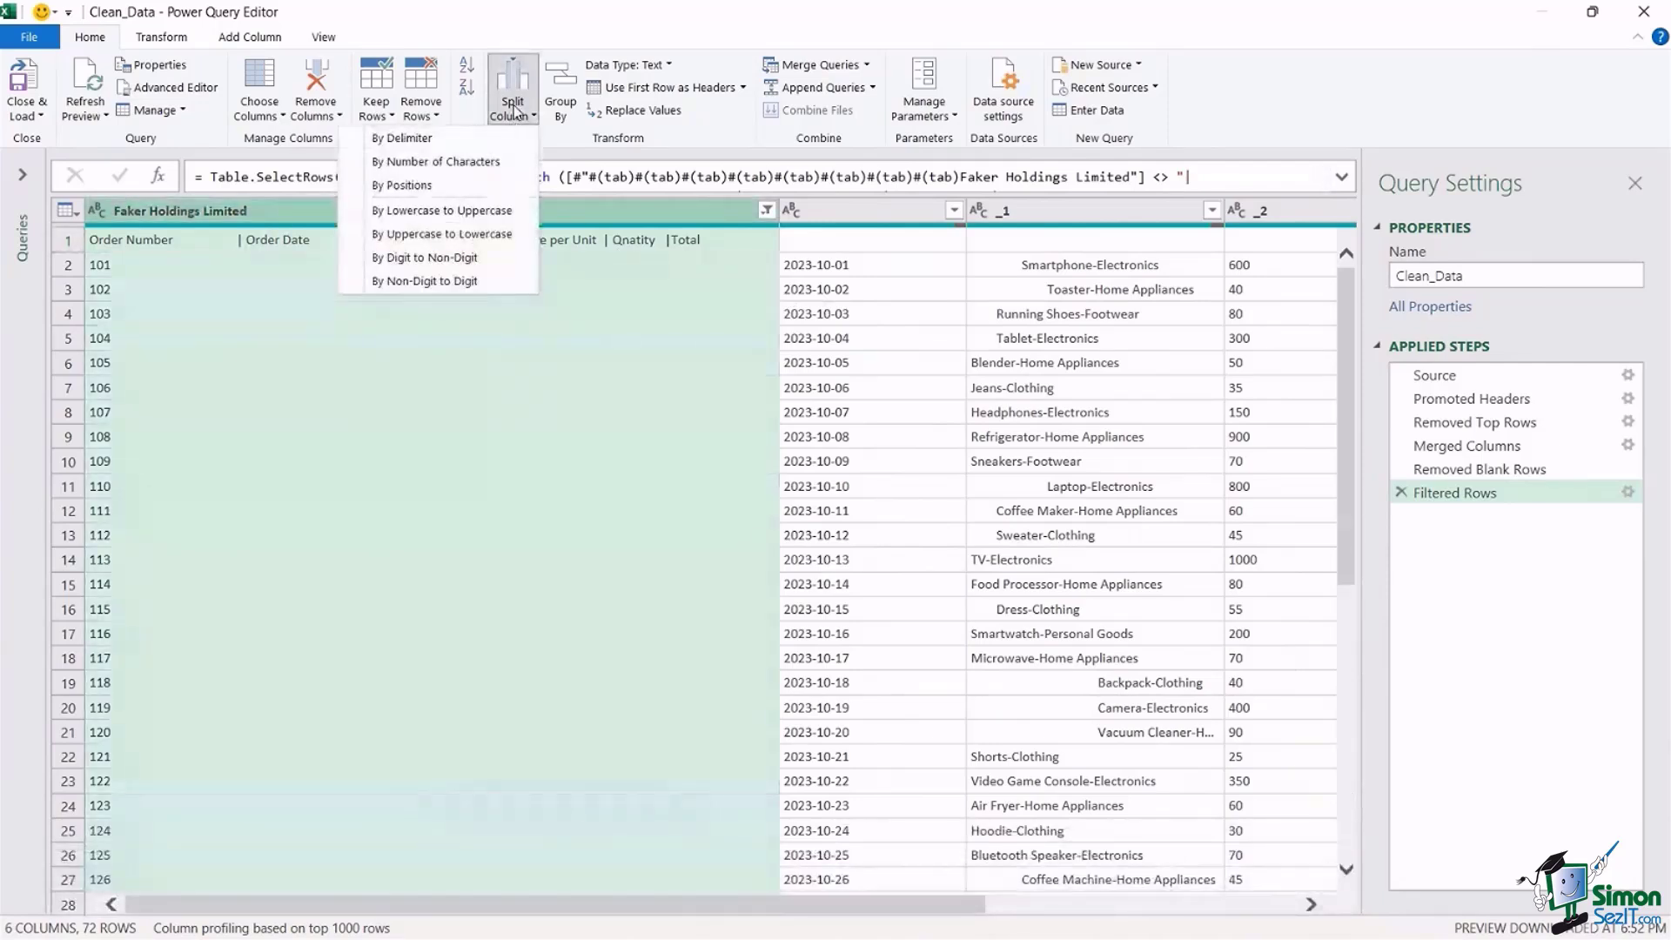
pyautogui.click(450, 142)
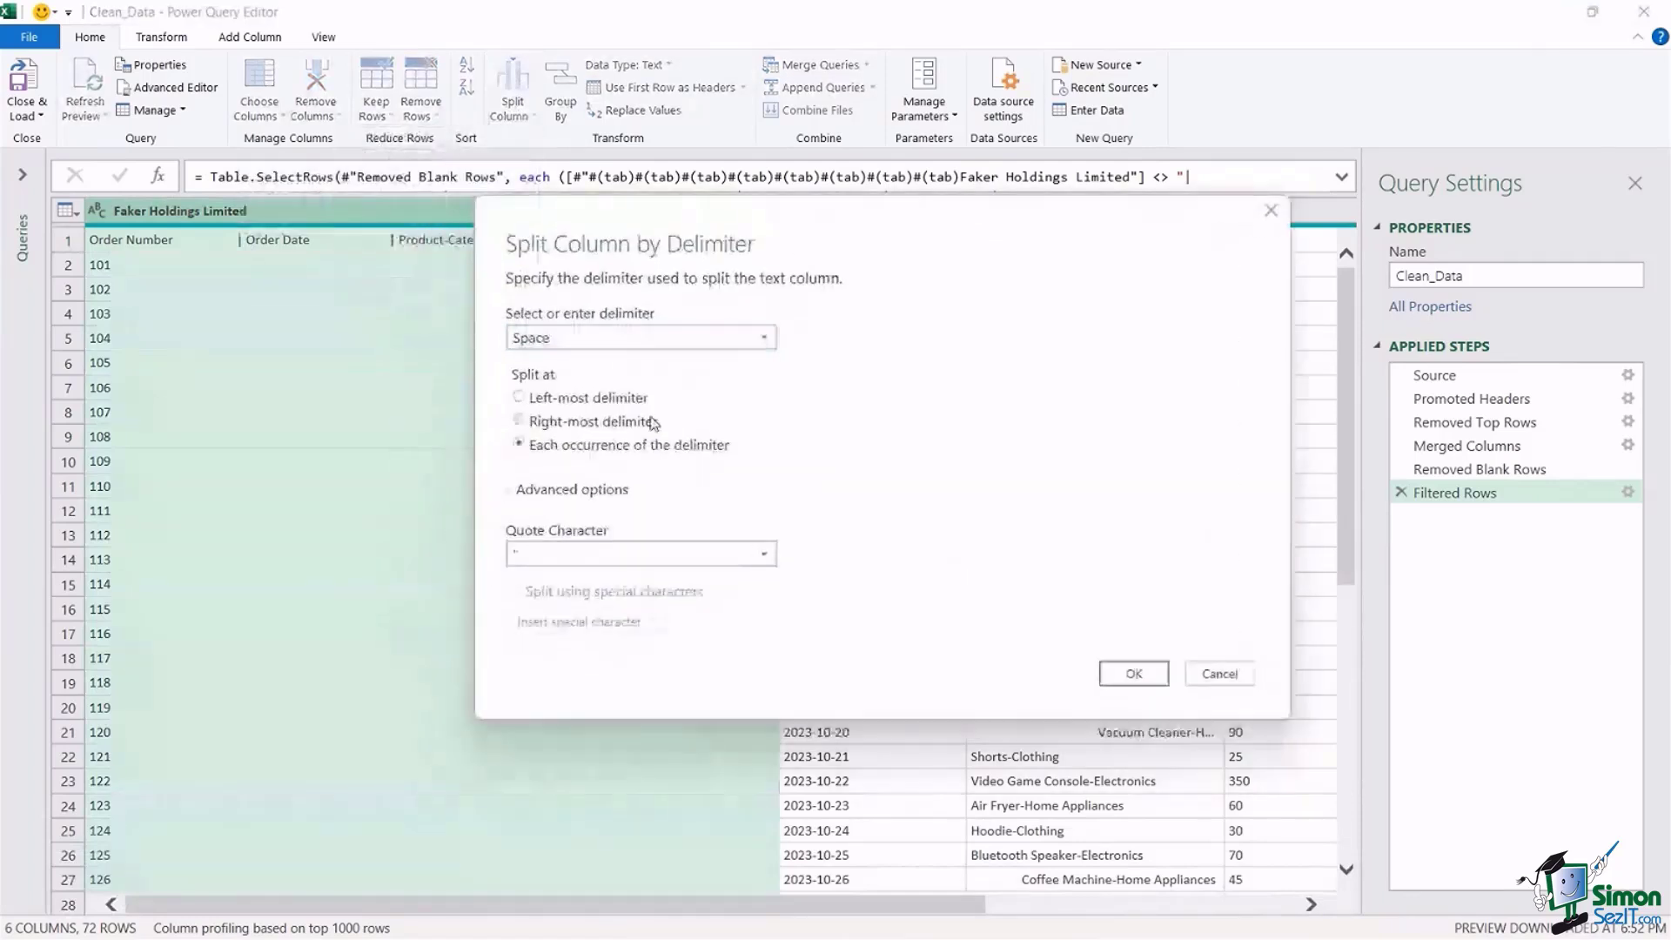
pyautogui.click(764, 338)
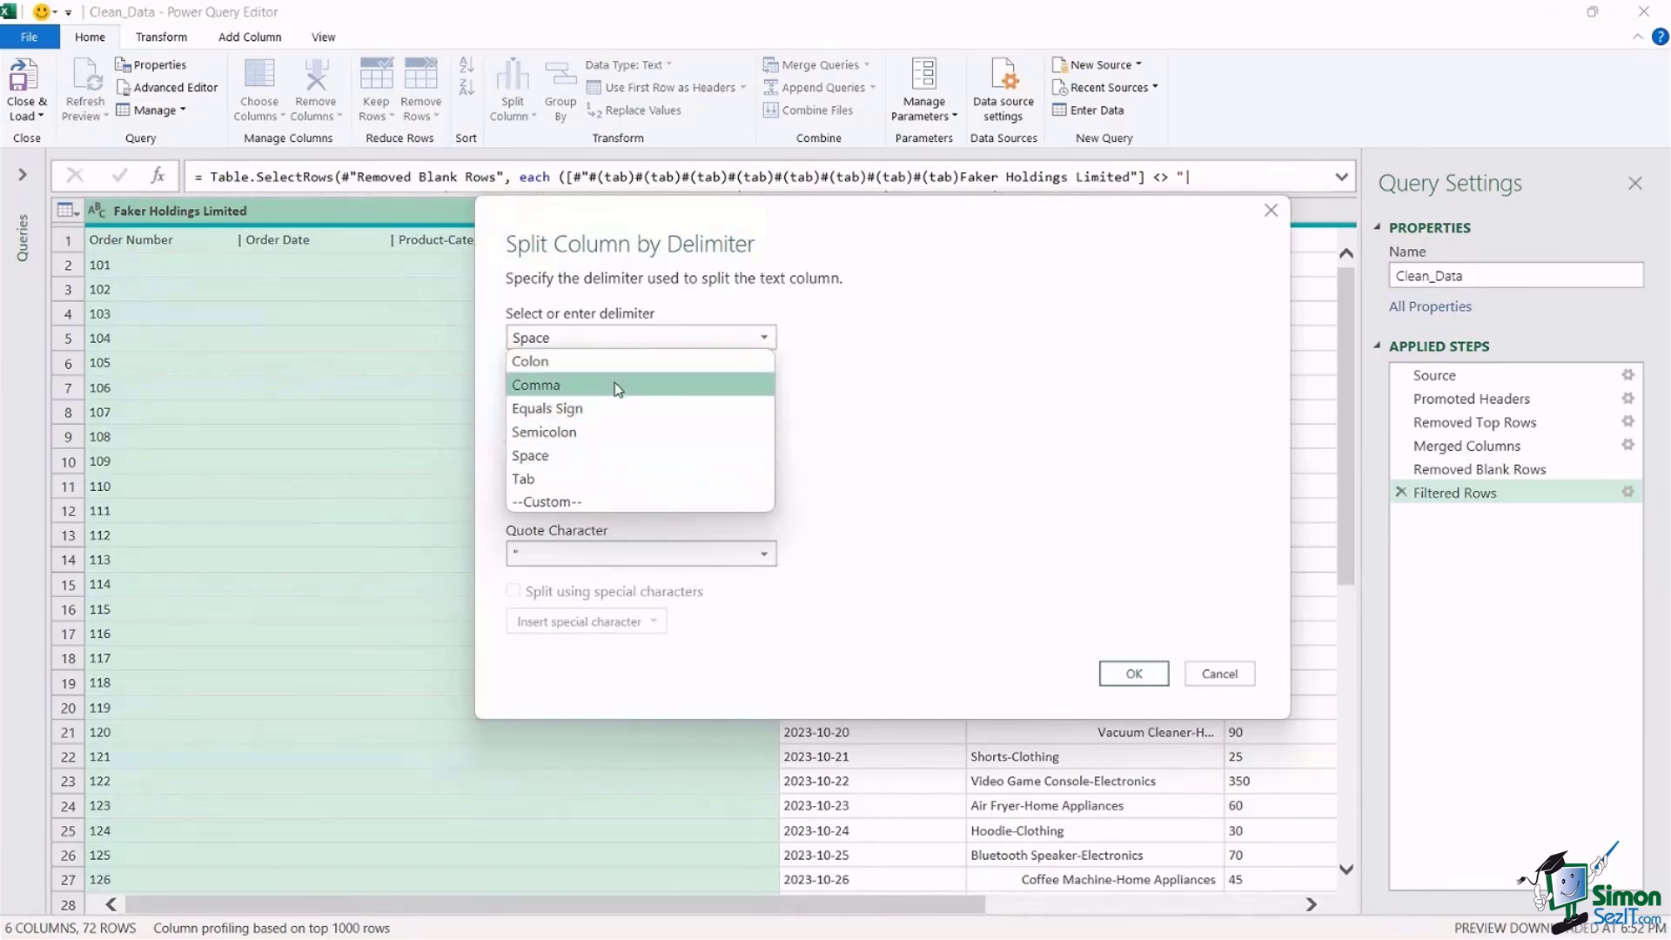
pyautogui.click(547, 500)
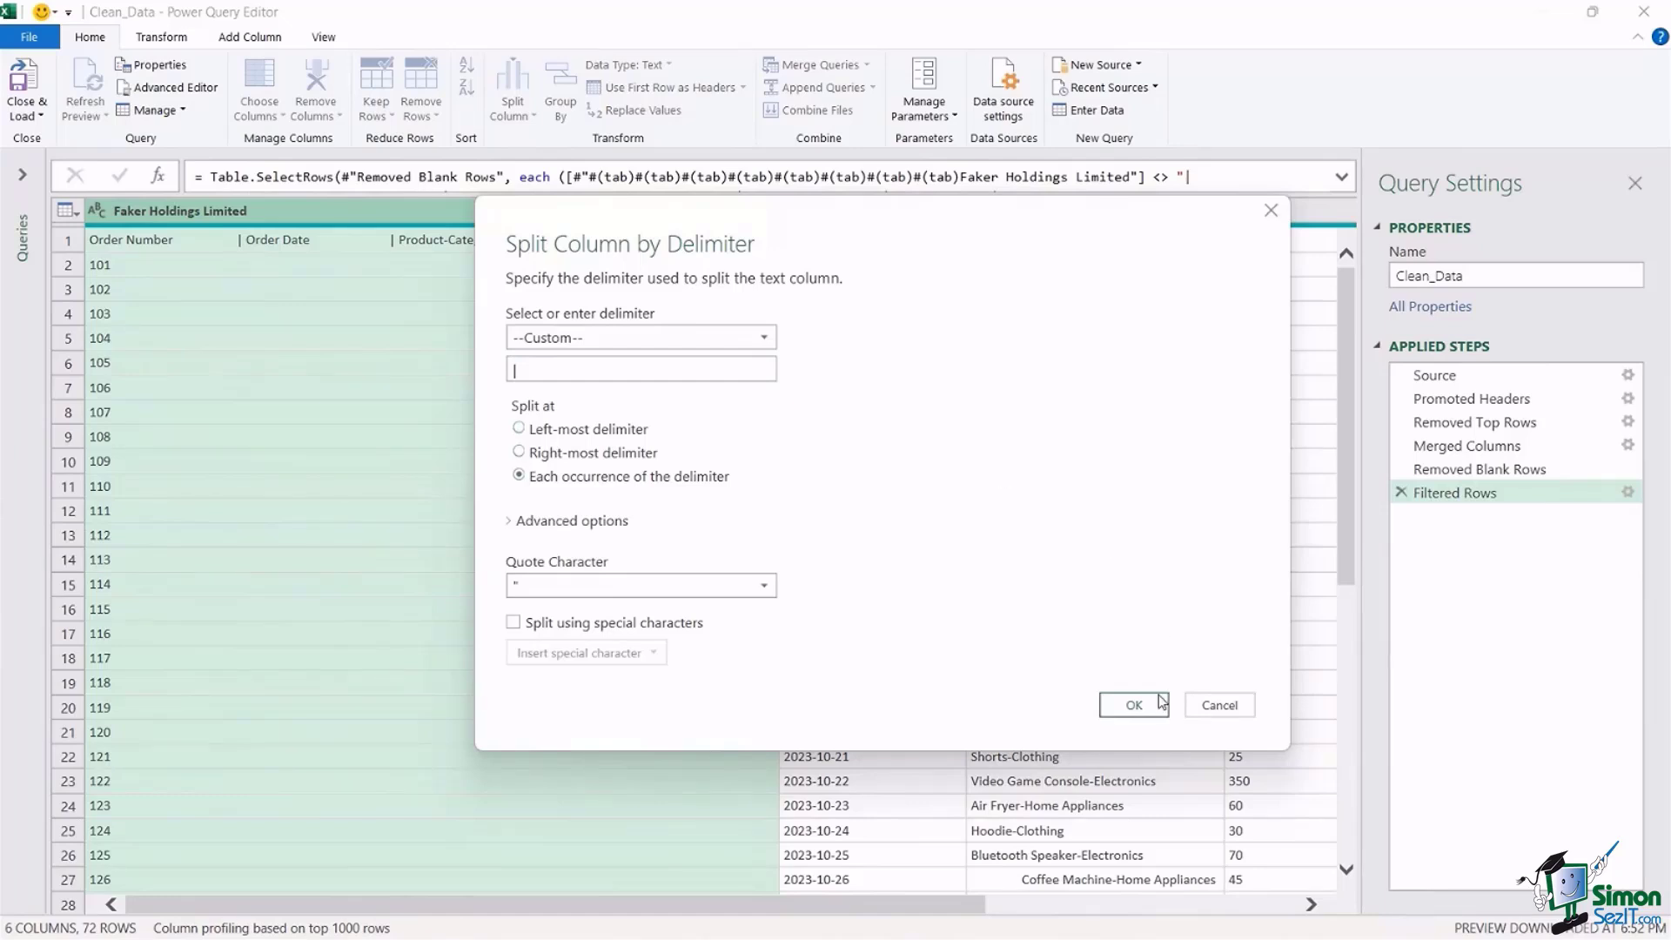
pyautogui.click(1134, 705)
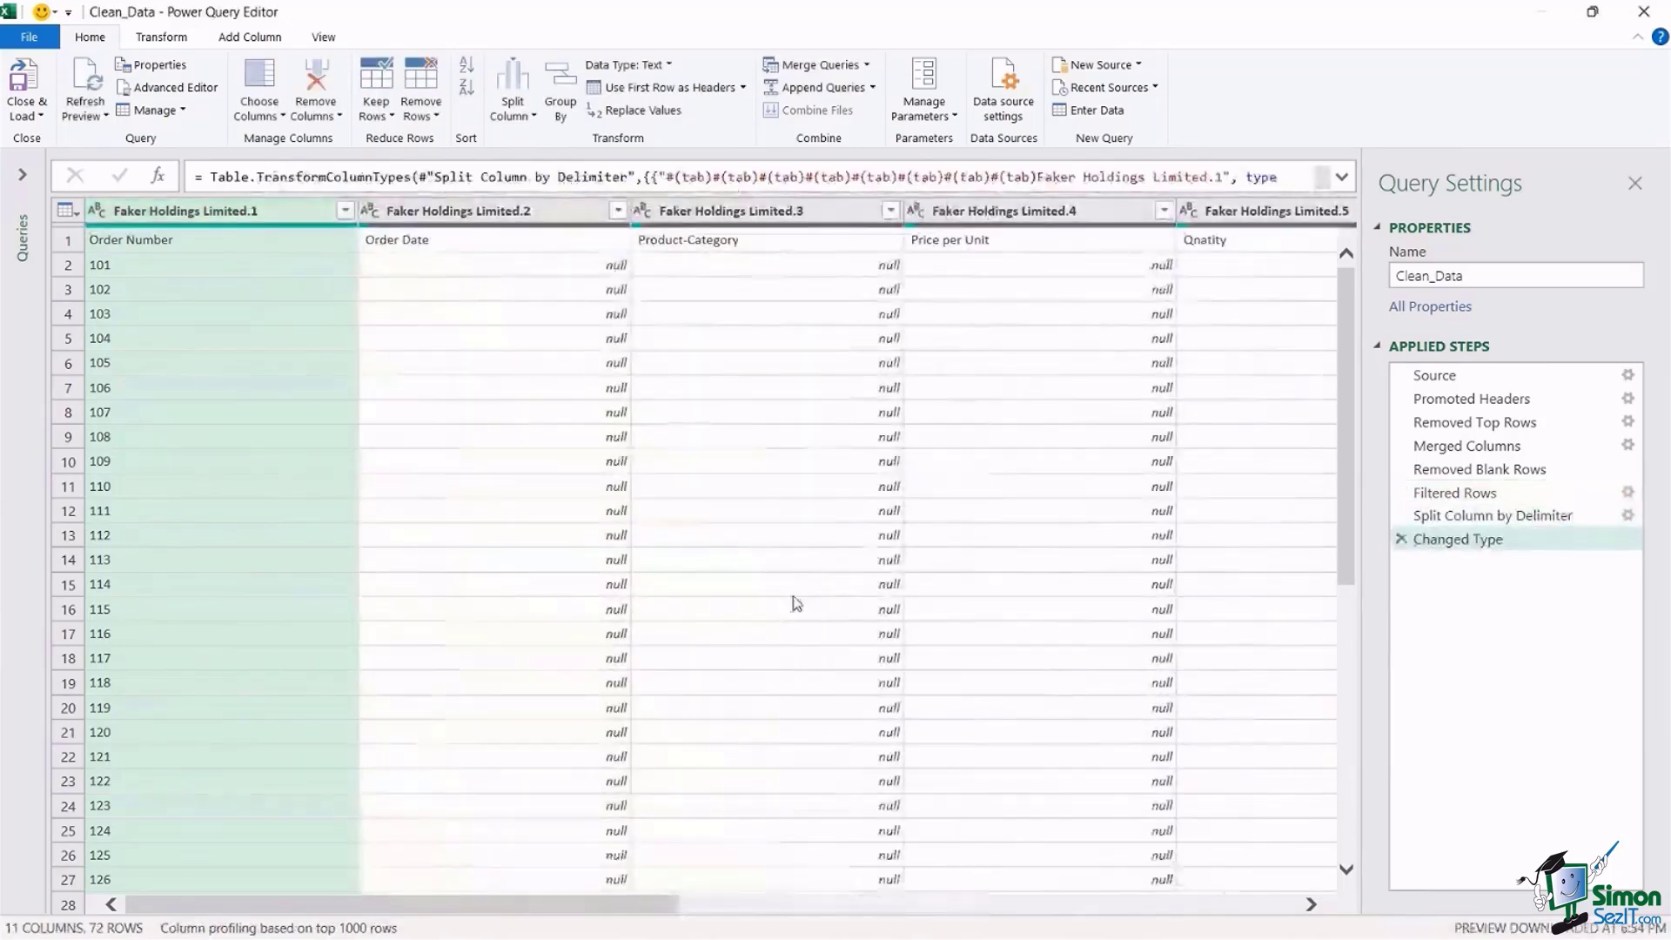
# - Examine the six split Faker Holdings Limited columns and compare their first-row headings with the unnamed date, _1 and _2 data columns
pyautogui.moveTo(478, 906); pyautogui.dragTo(532, 906)
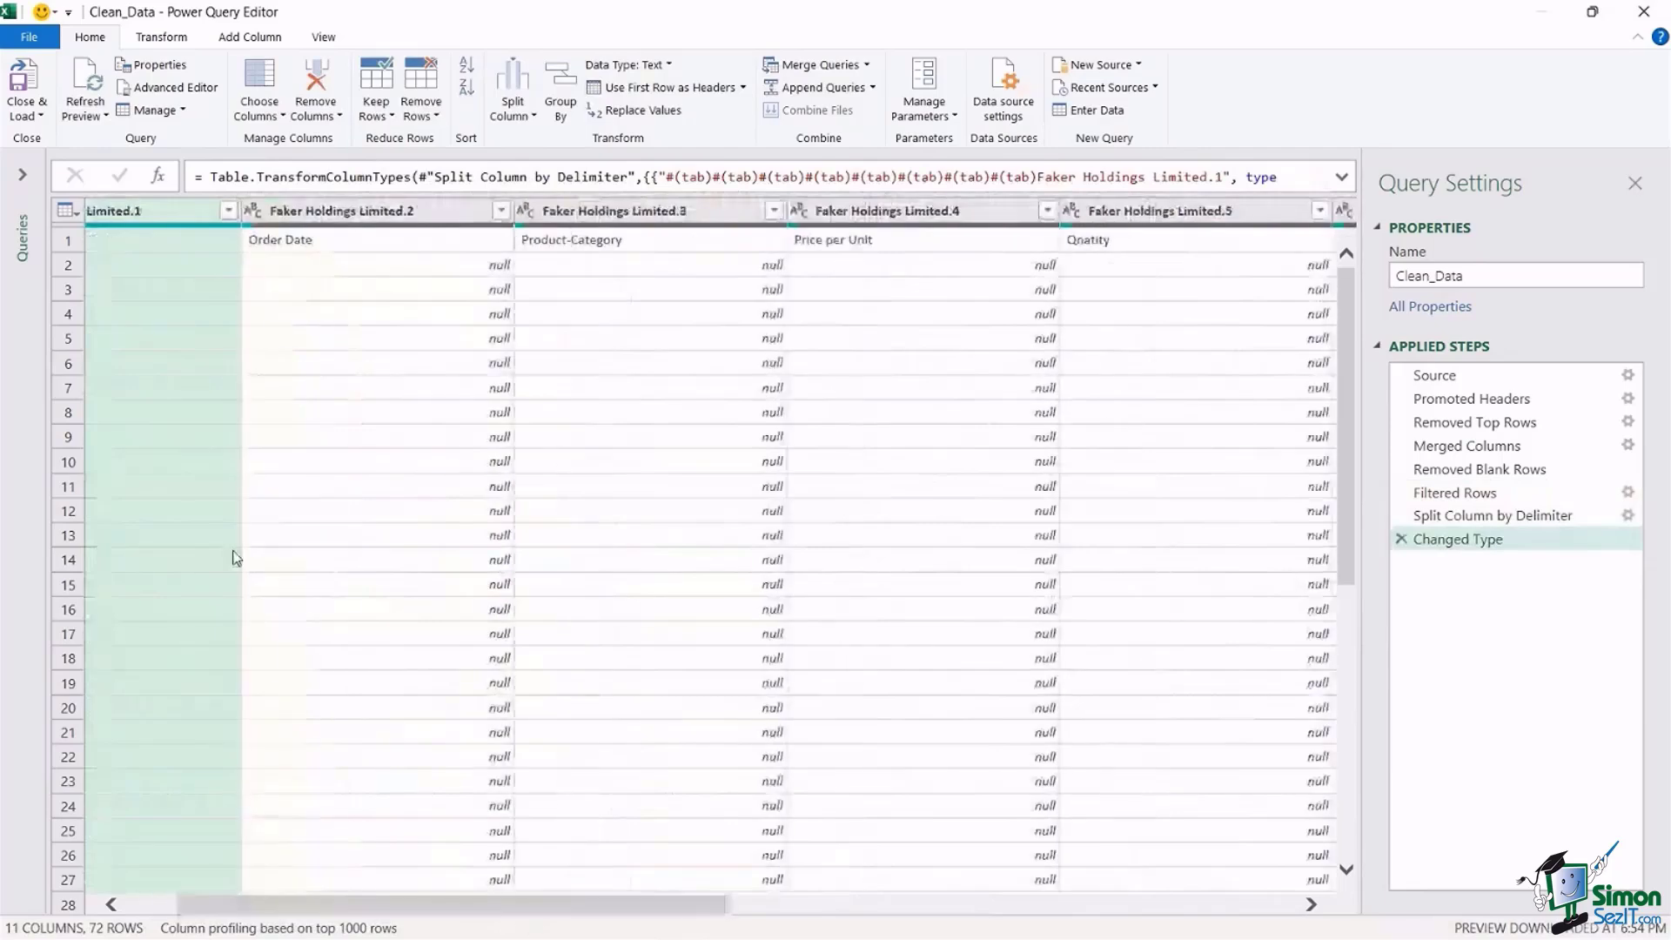
pyautogui.moveTo(646, 906); pyautogui.dragTo(522, 914)
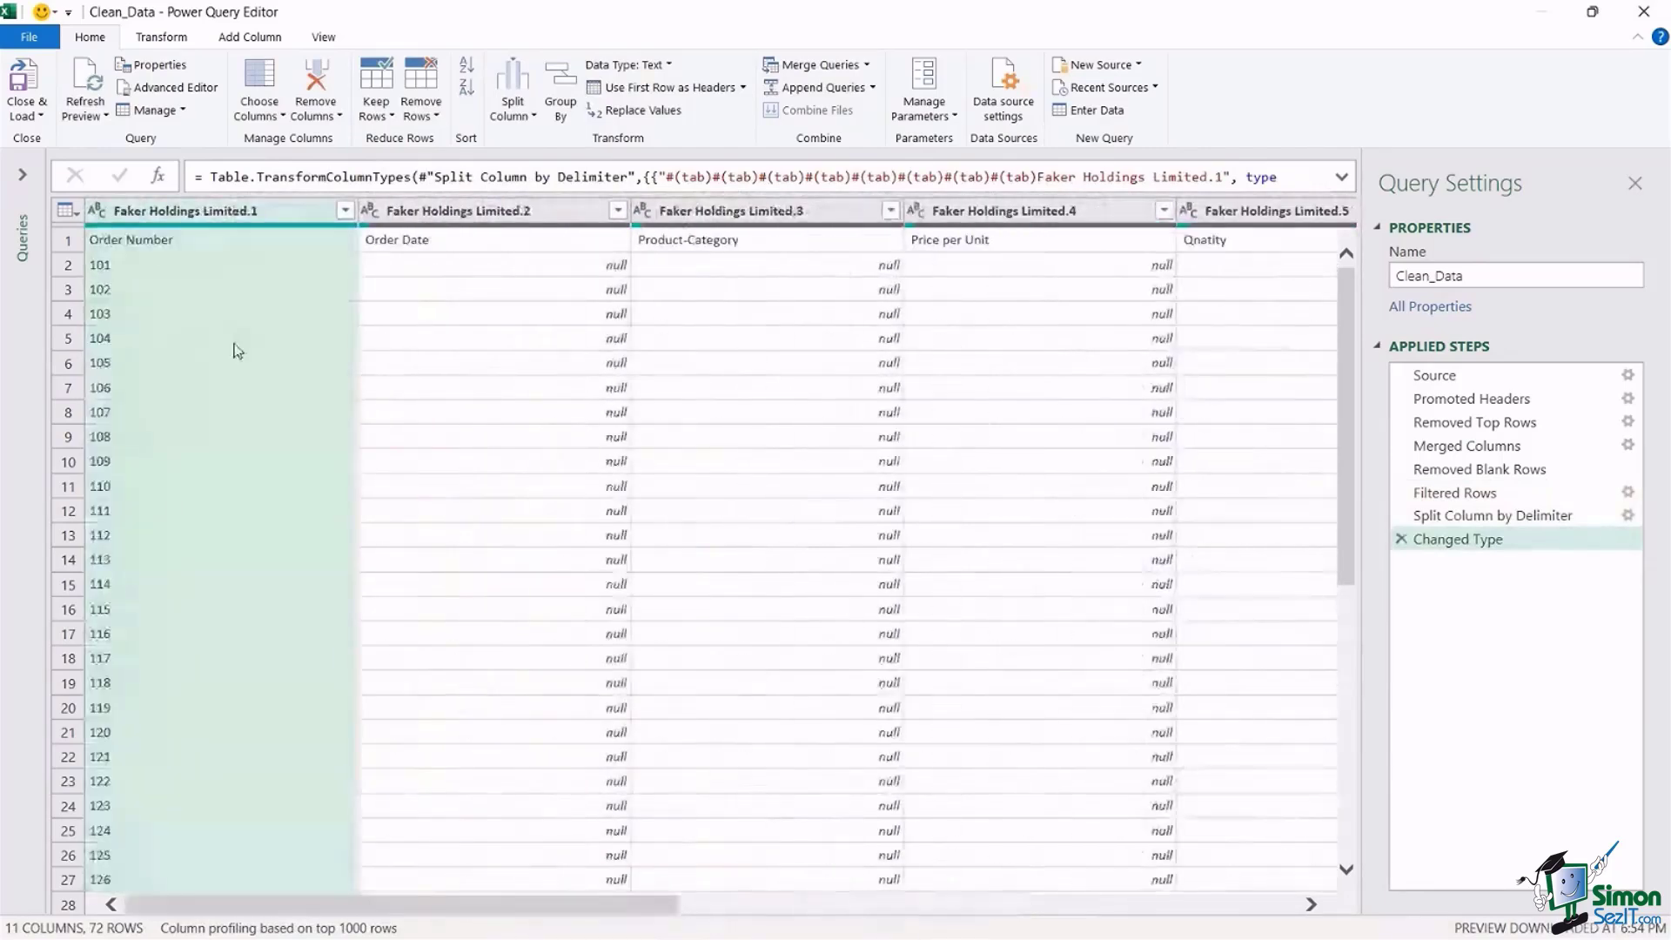
pyautogui.click(484, 238)
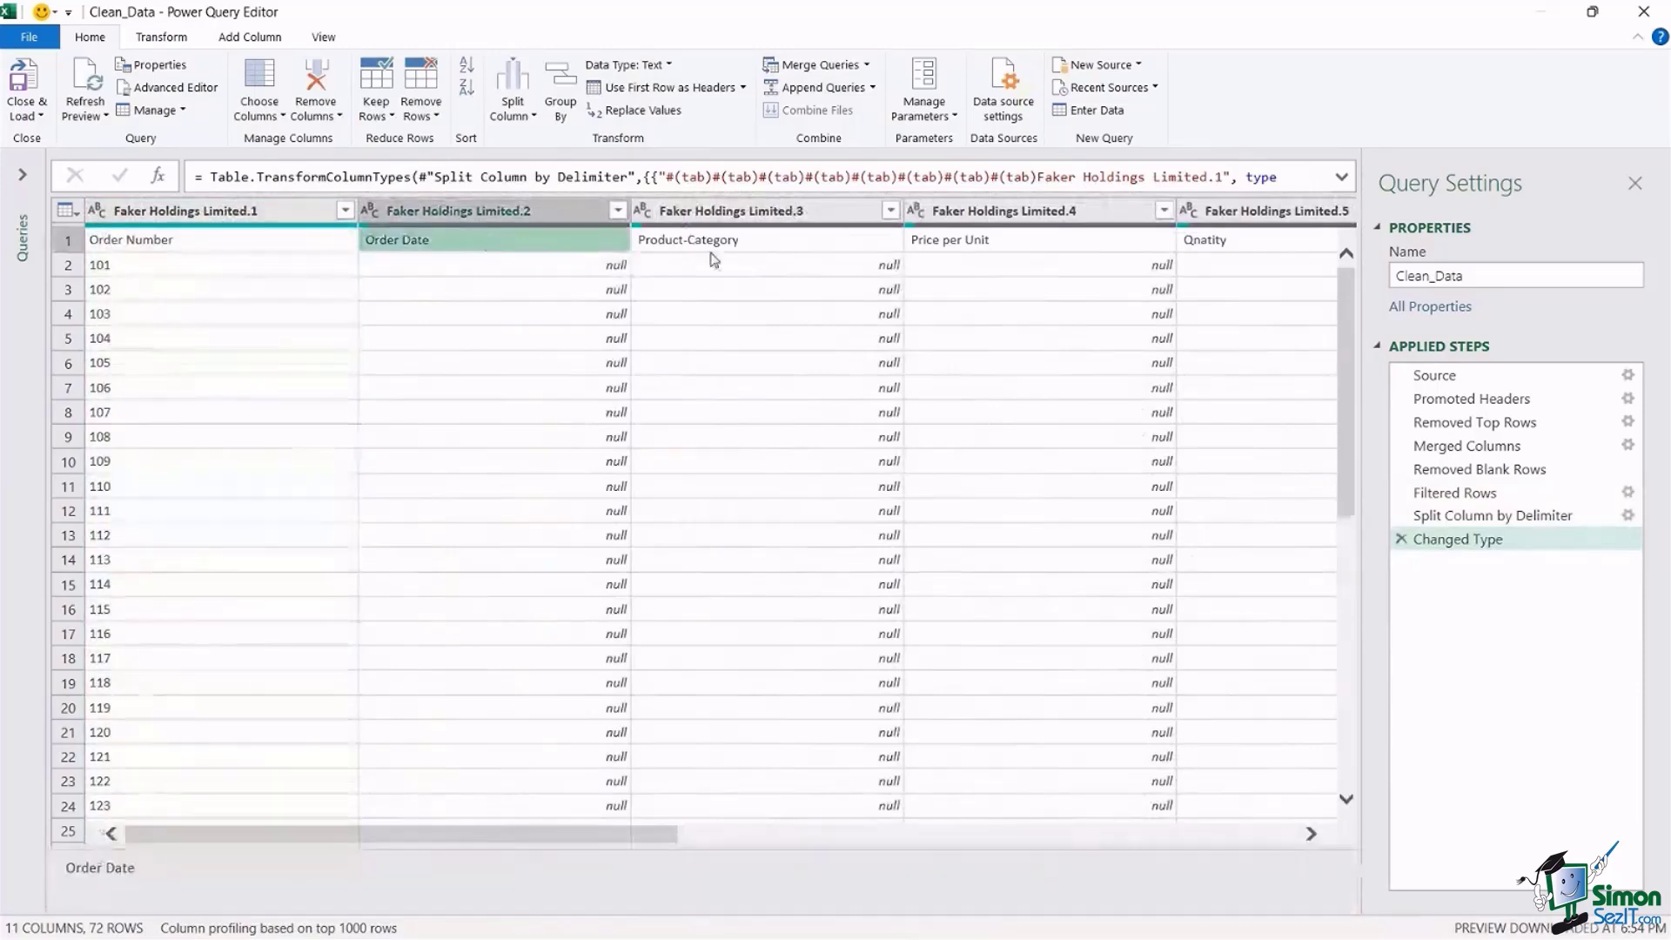
pyautogui.click(774, 247)
pyautogui.click(996, 248)
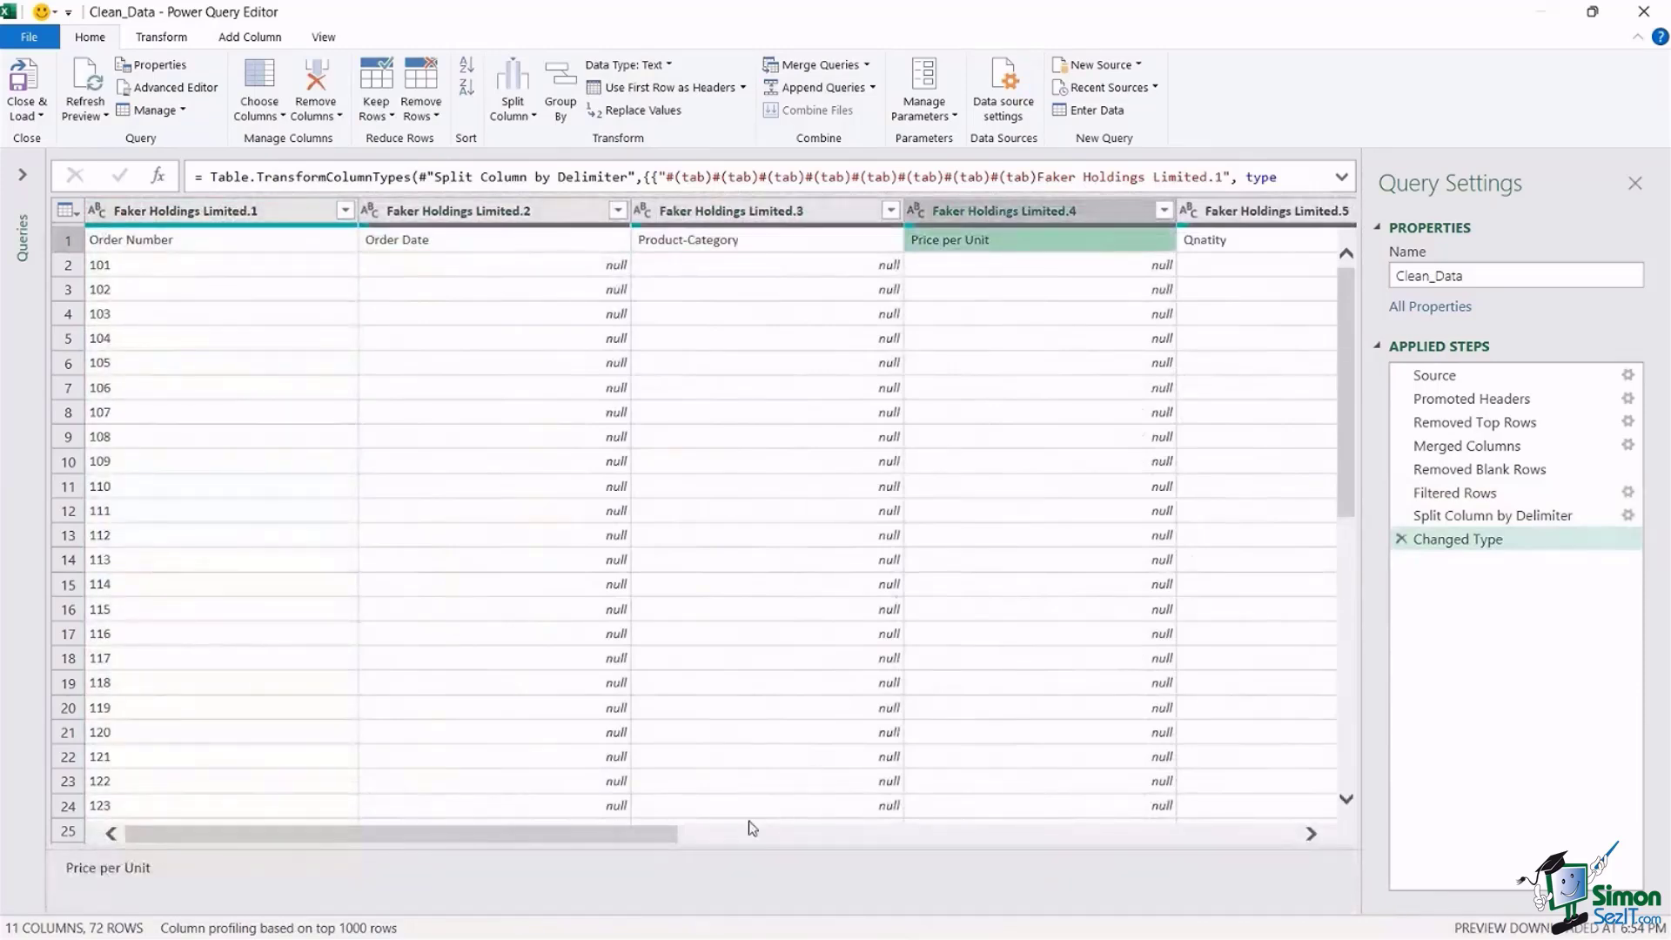
pyautogui.moveTo(624, 841); pyautogui.dragTo(367, 851)
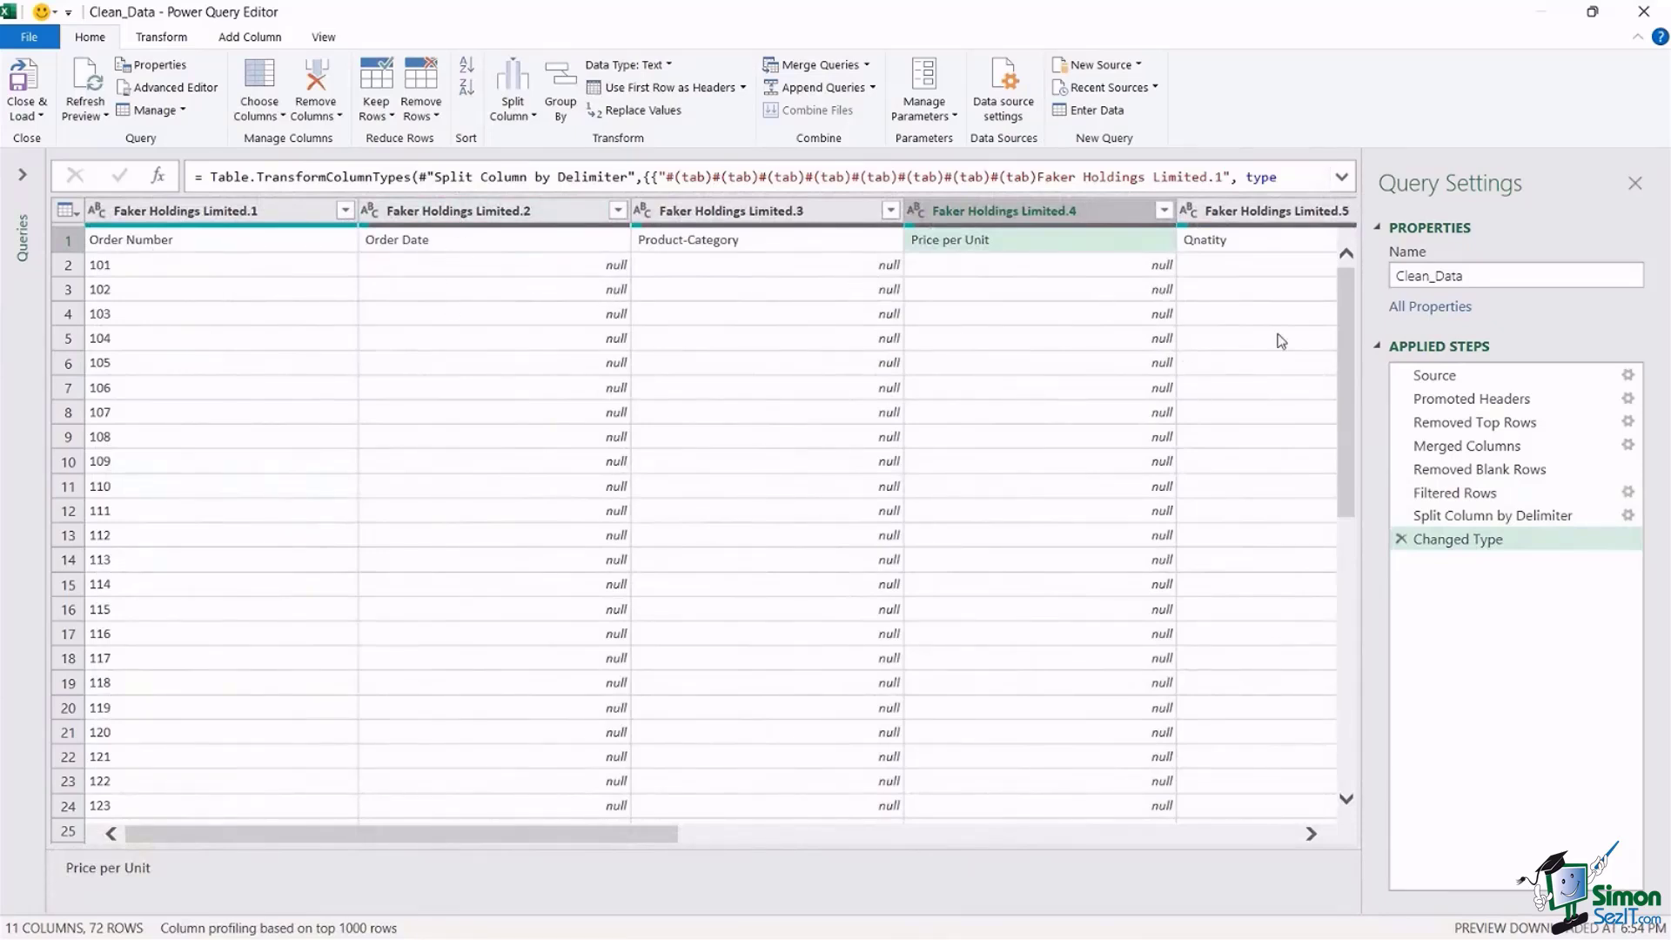
pyautogui.moveTo(659, 840); pyautogui.dragTo(567, 831)
pyautogui.moveTo(560, 835); pyautogui.dragTo(1092, 850)
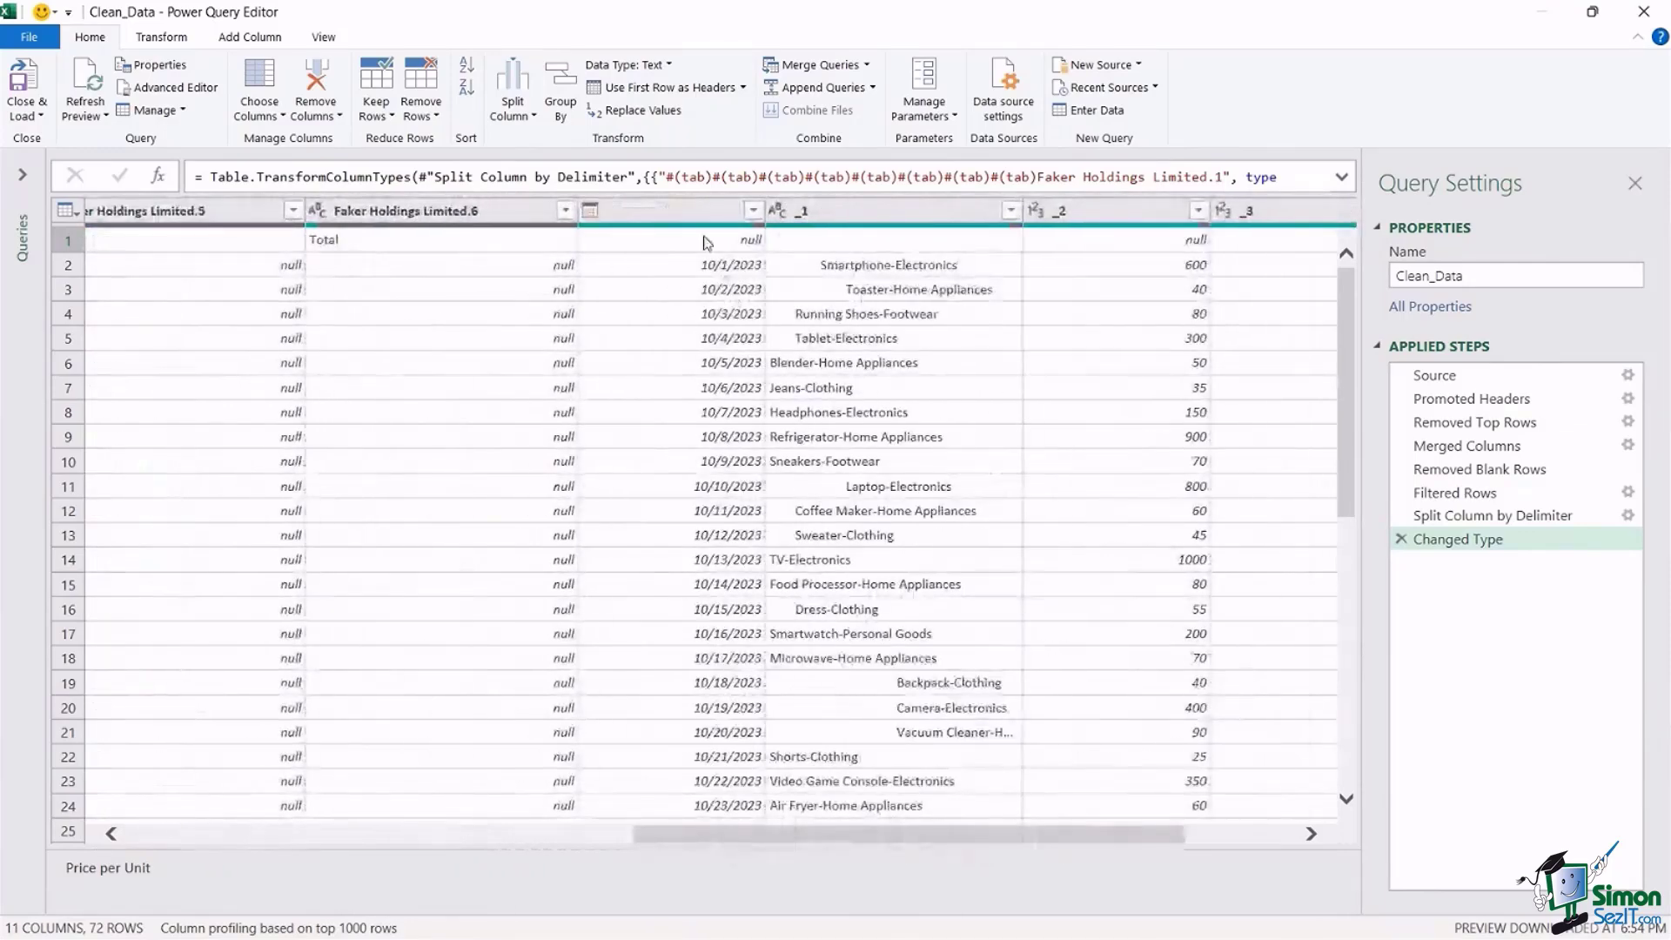
pyautogui.click(696, 210)
pyautogui.click(890, 207)
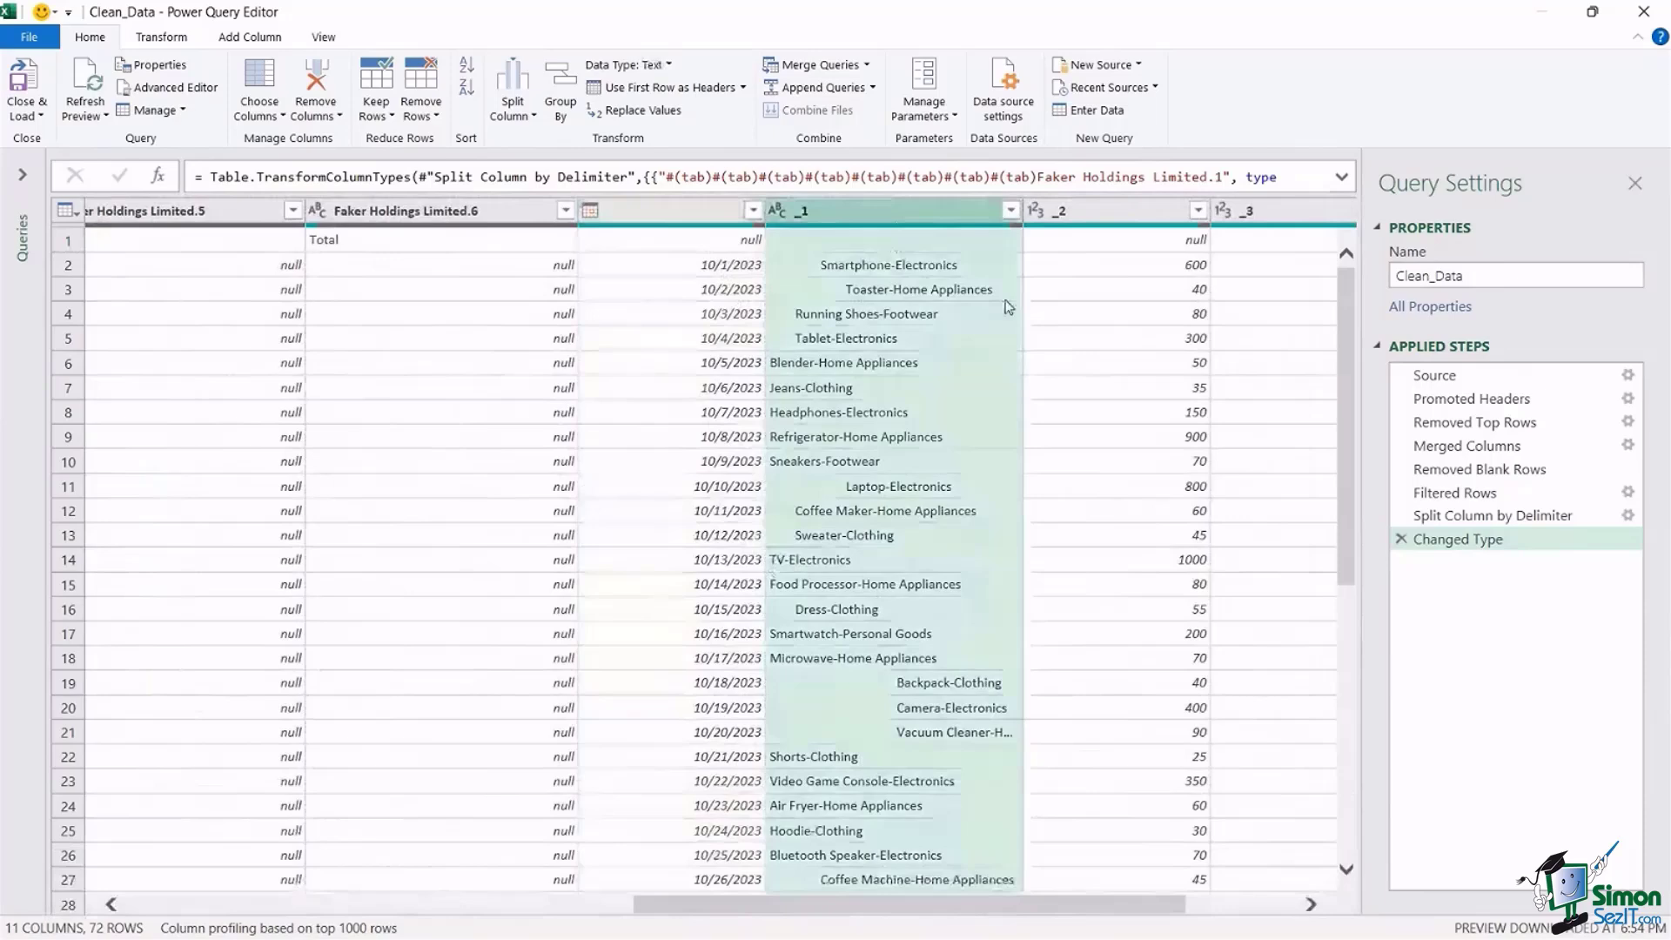
pyautogui.click(1123, 213)
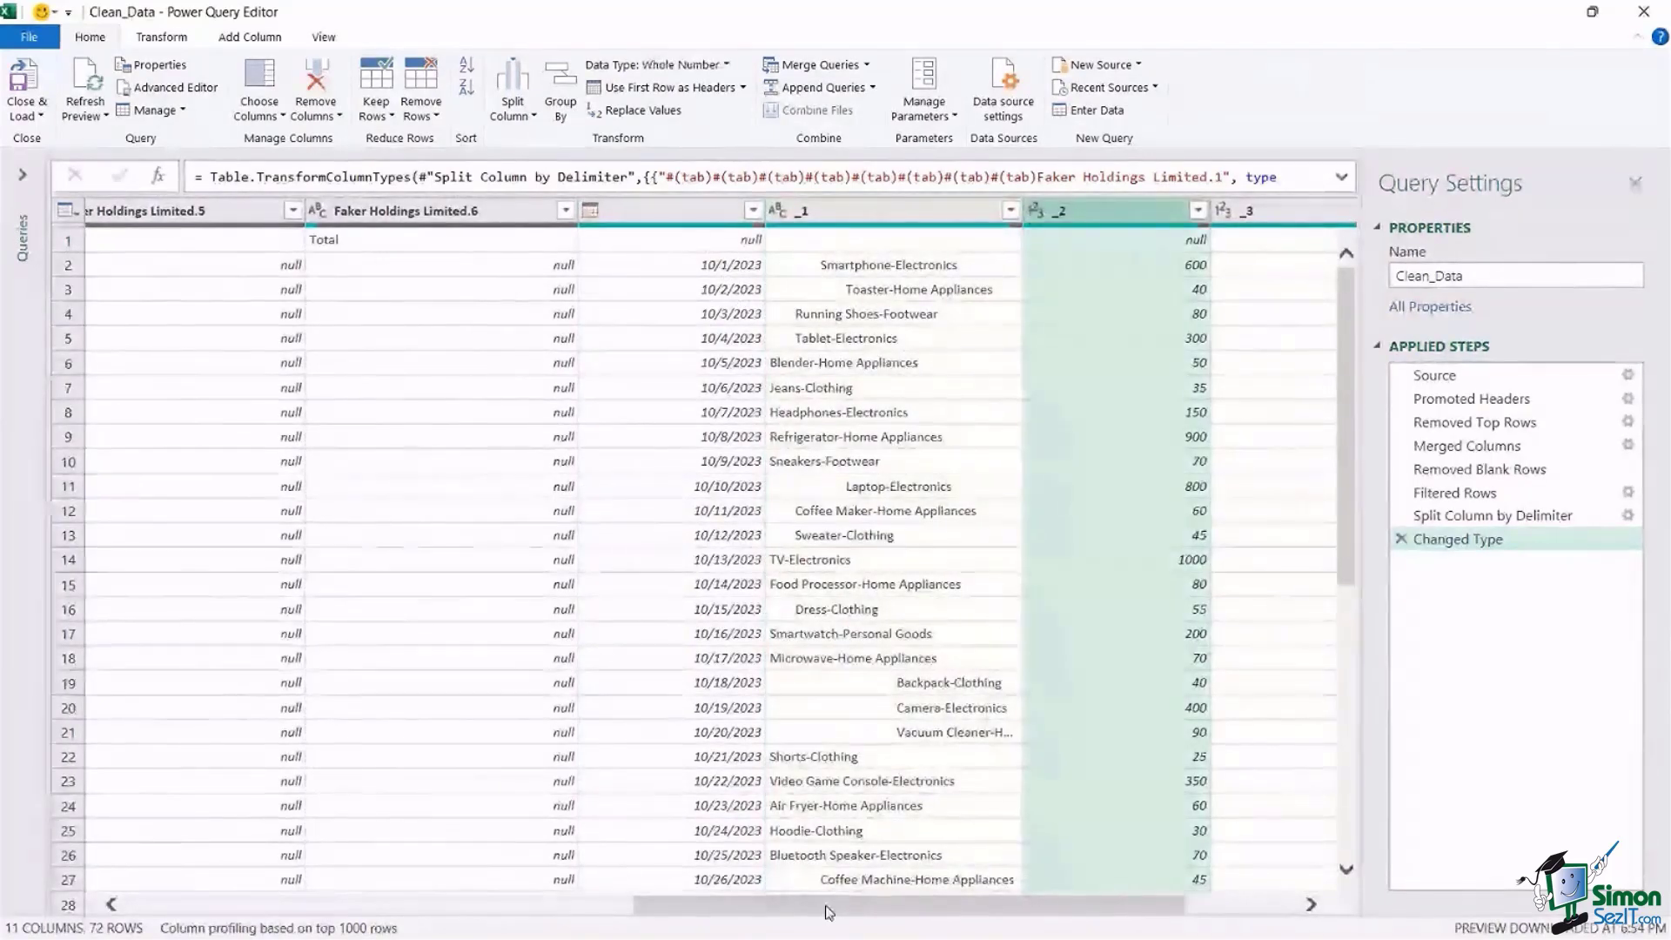
pyautogui.moveTo(832, 898); pyautogui.dragTo(452, 909)
pyautogui.click(950, 209)
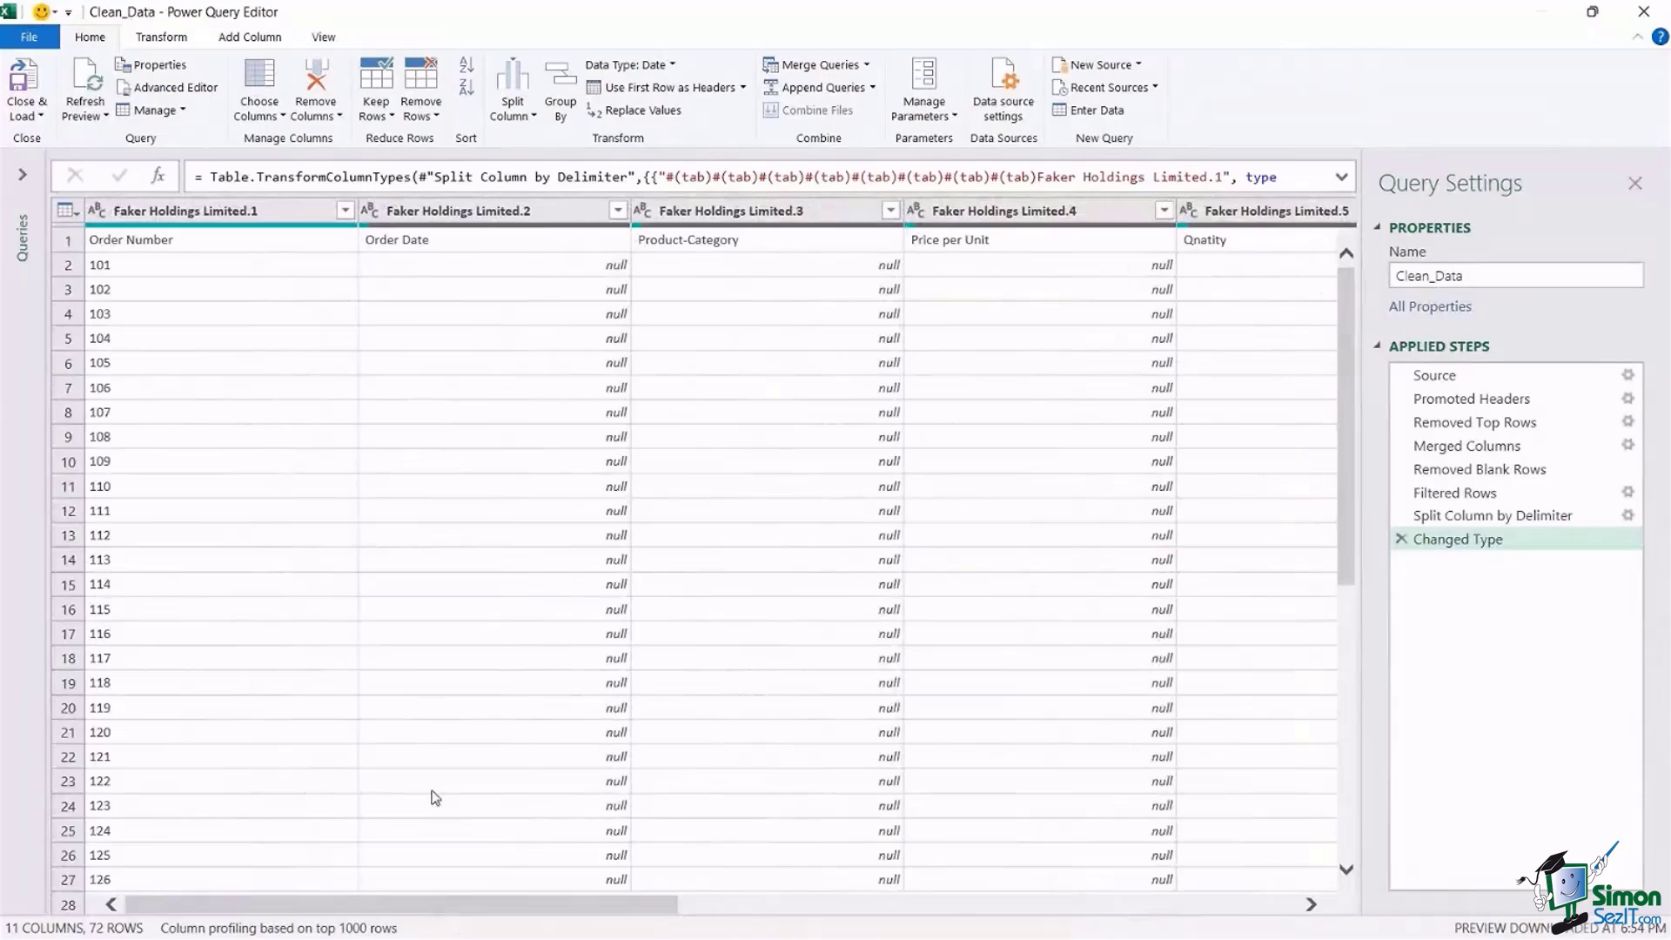
# - Merge the unnamed date column with Faker Holdings Limited.2, in that order and without a separator, as Merged.1
pyautogui.click(468, 210)
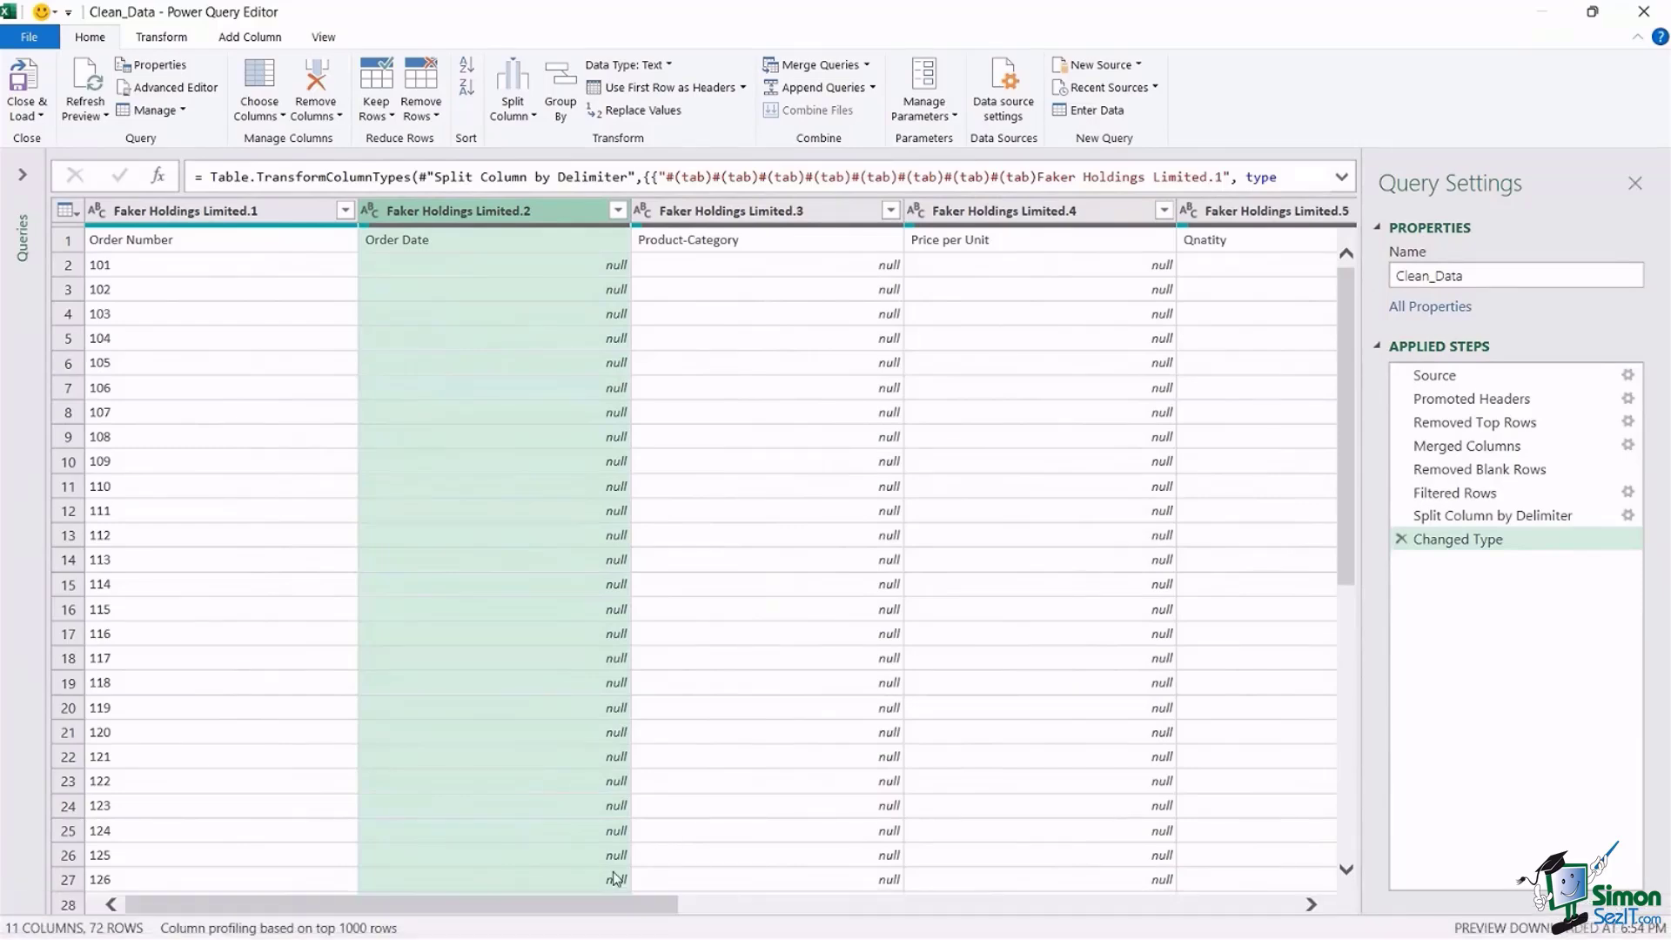
pyautogui.click(774, 840)
pyautogui.moveTo(620, 833); pyautogui.dragTo(1085, 841)
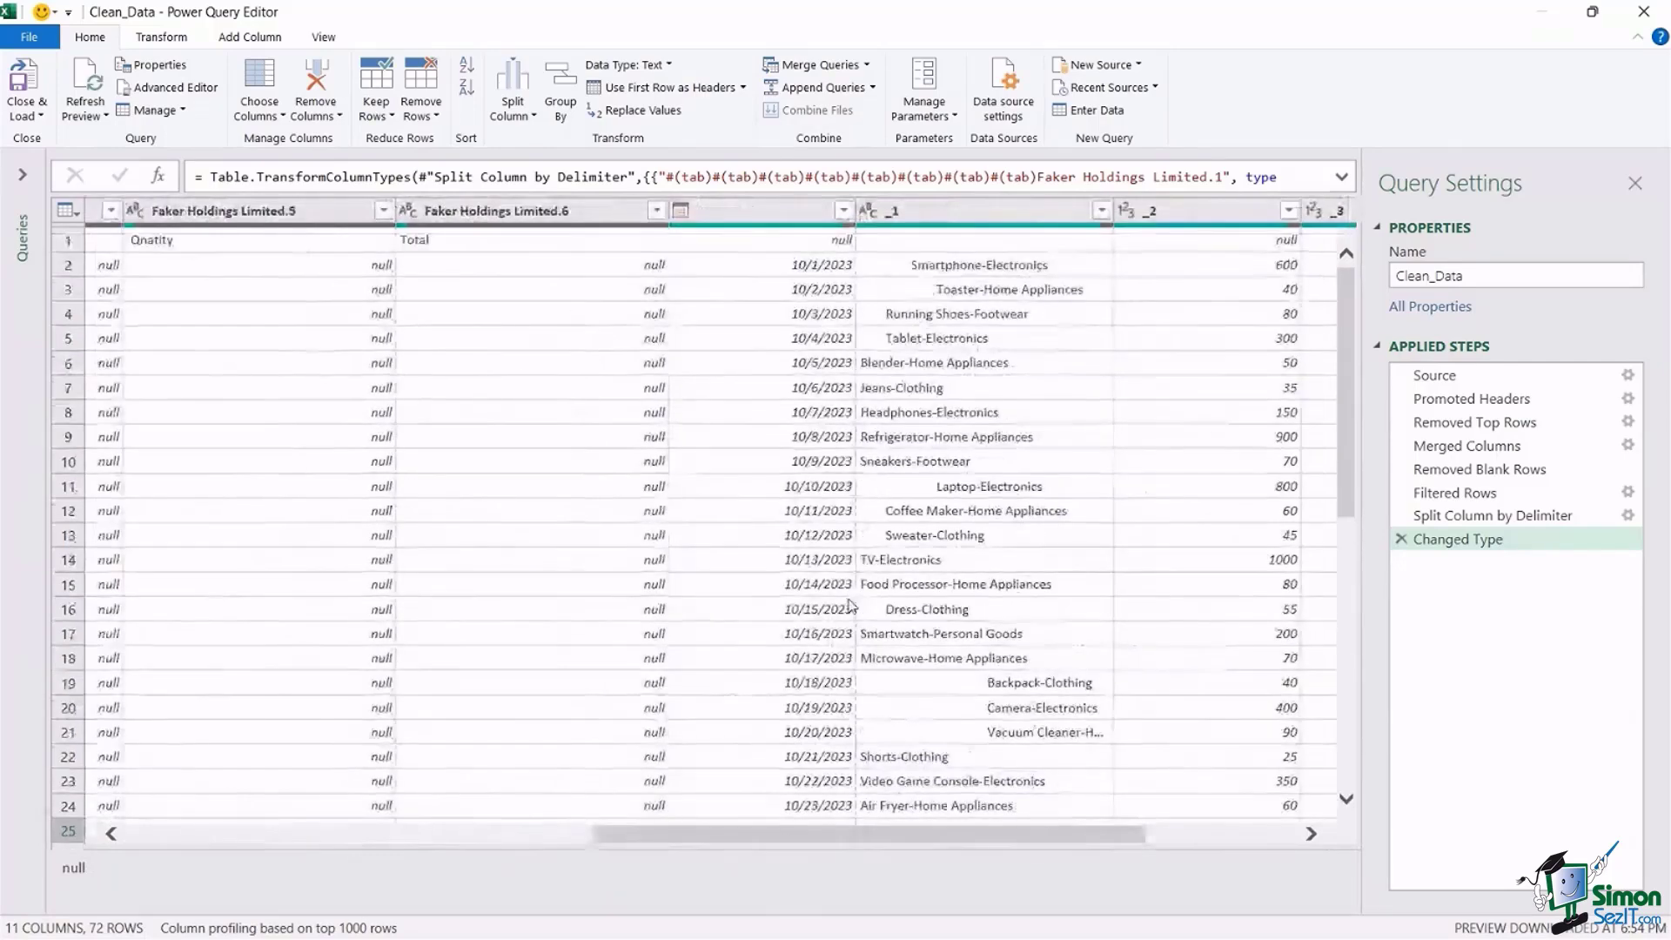
pyautogui.click(766, 211)
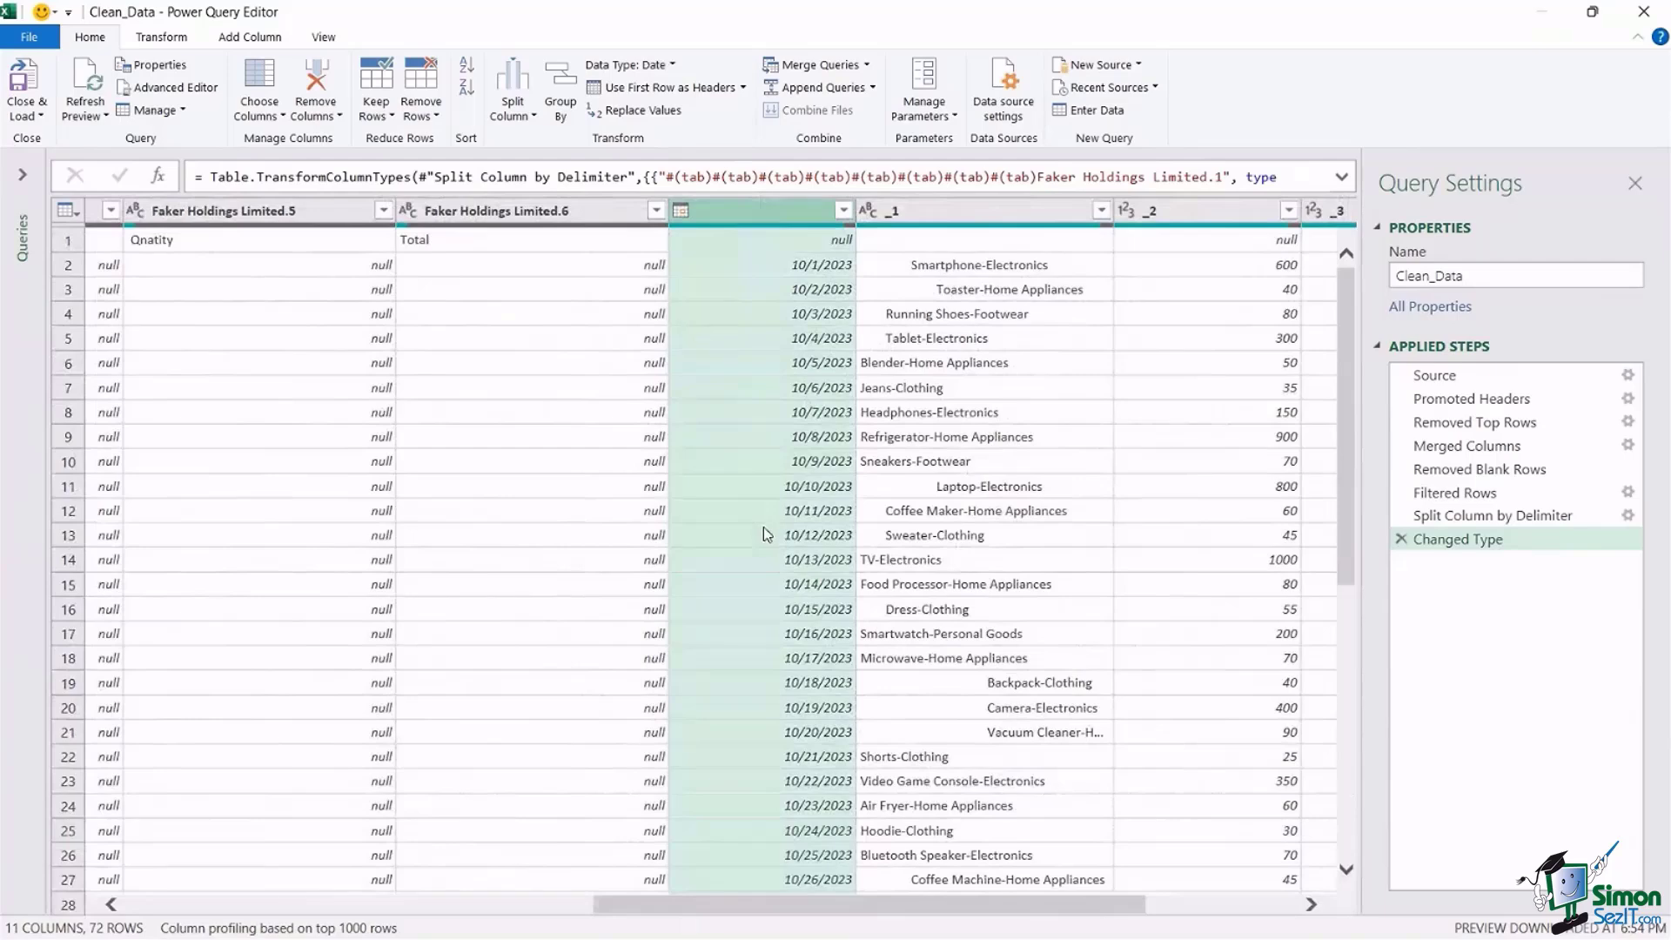
pyautogui.moveTo(802, 907); pyautogui.dragTo(330, 910)
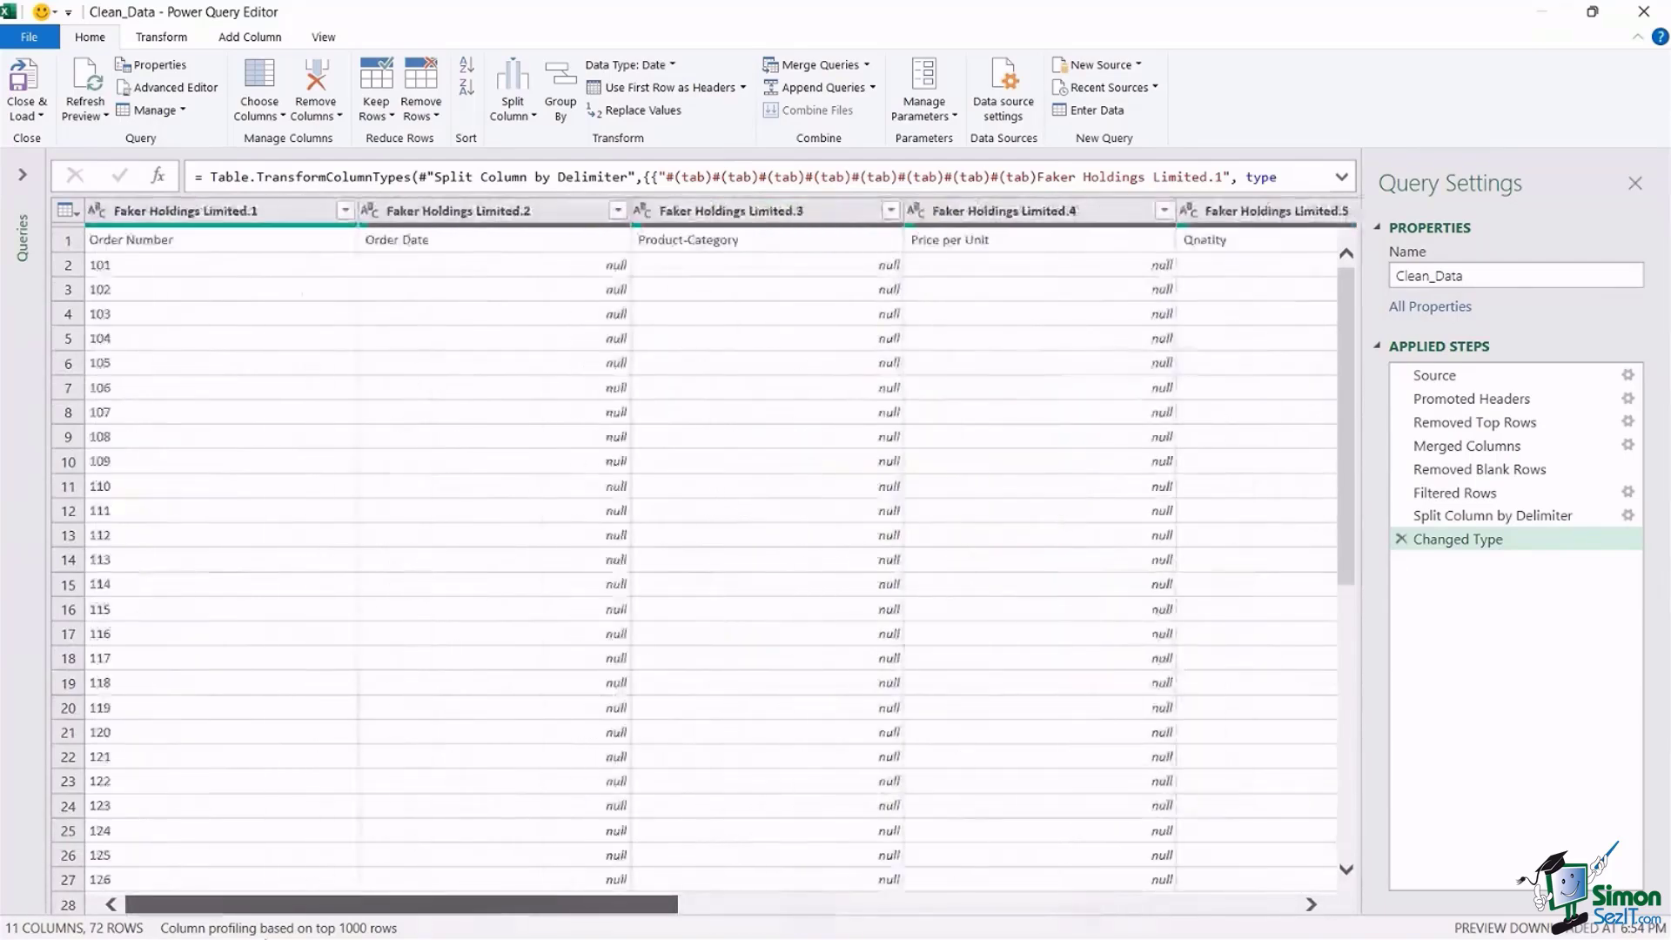
pyautogui.click(503, 210)
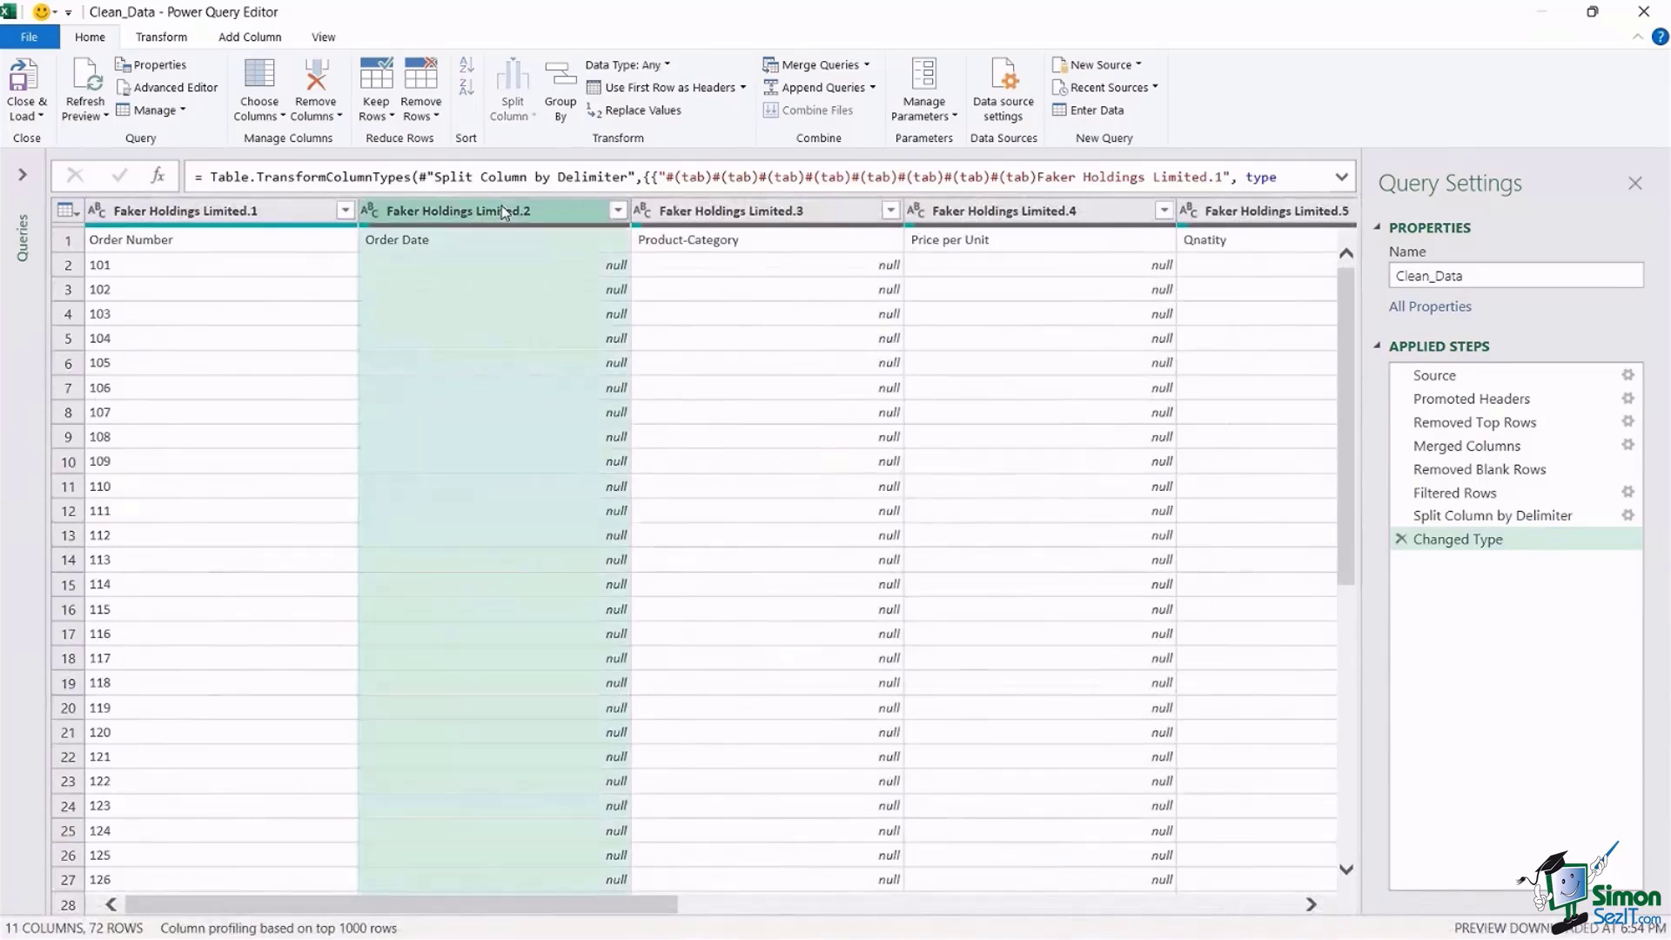
pyautogui.click(173, 40)
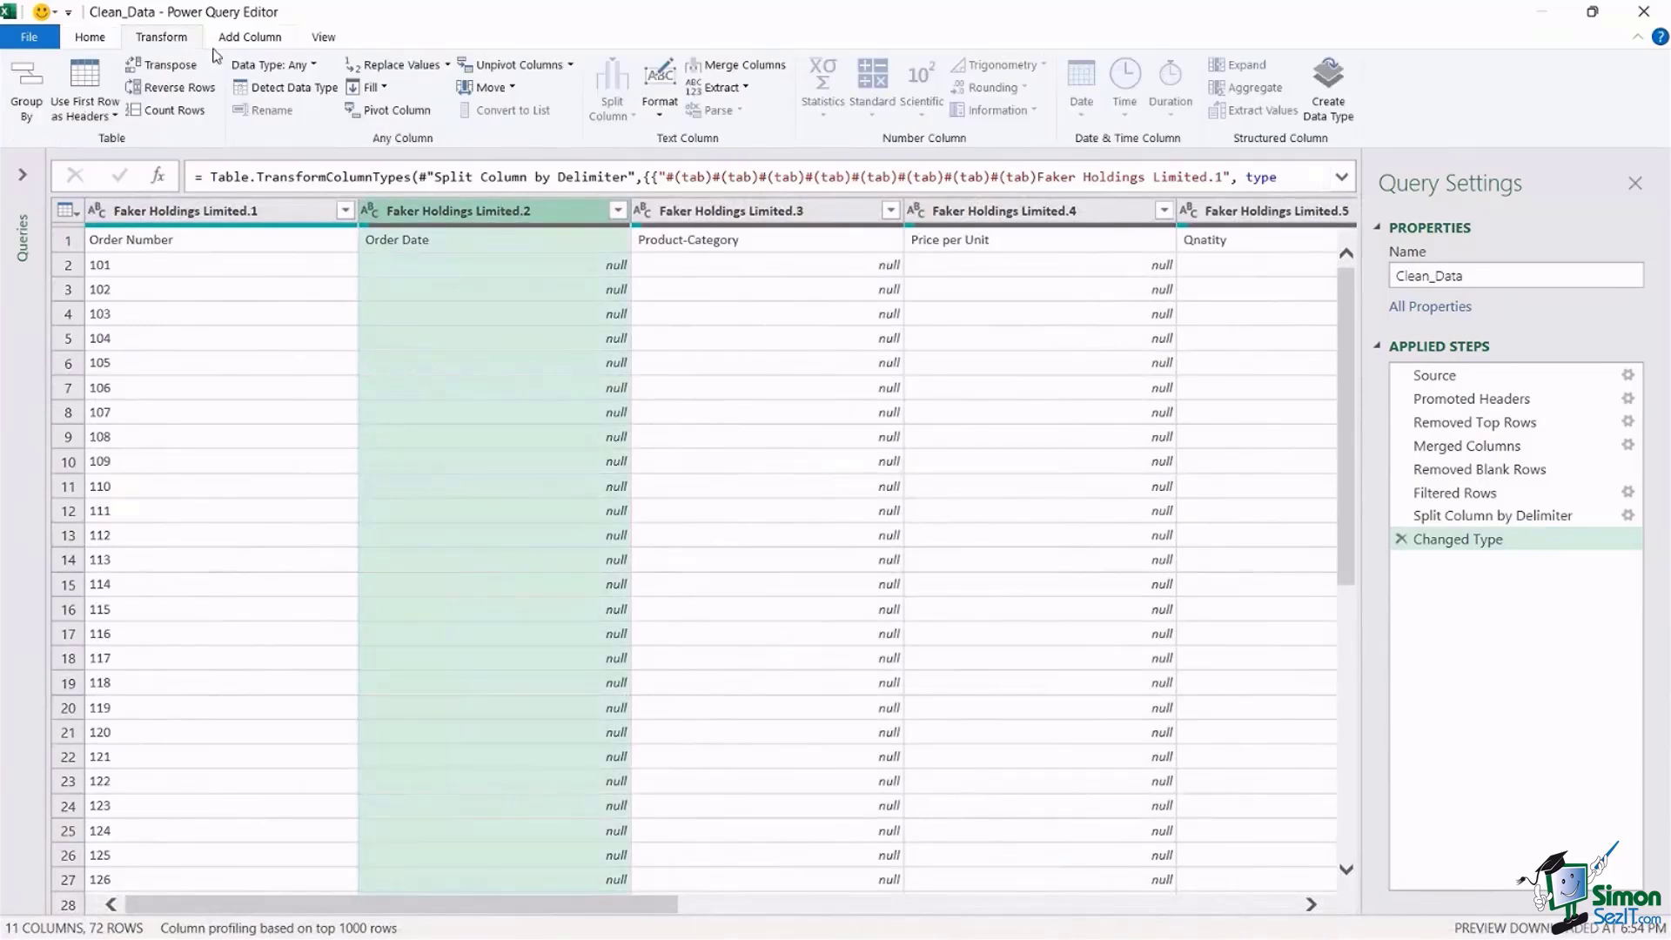
pyautogui.click(762, 67)
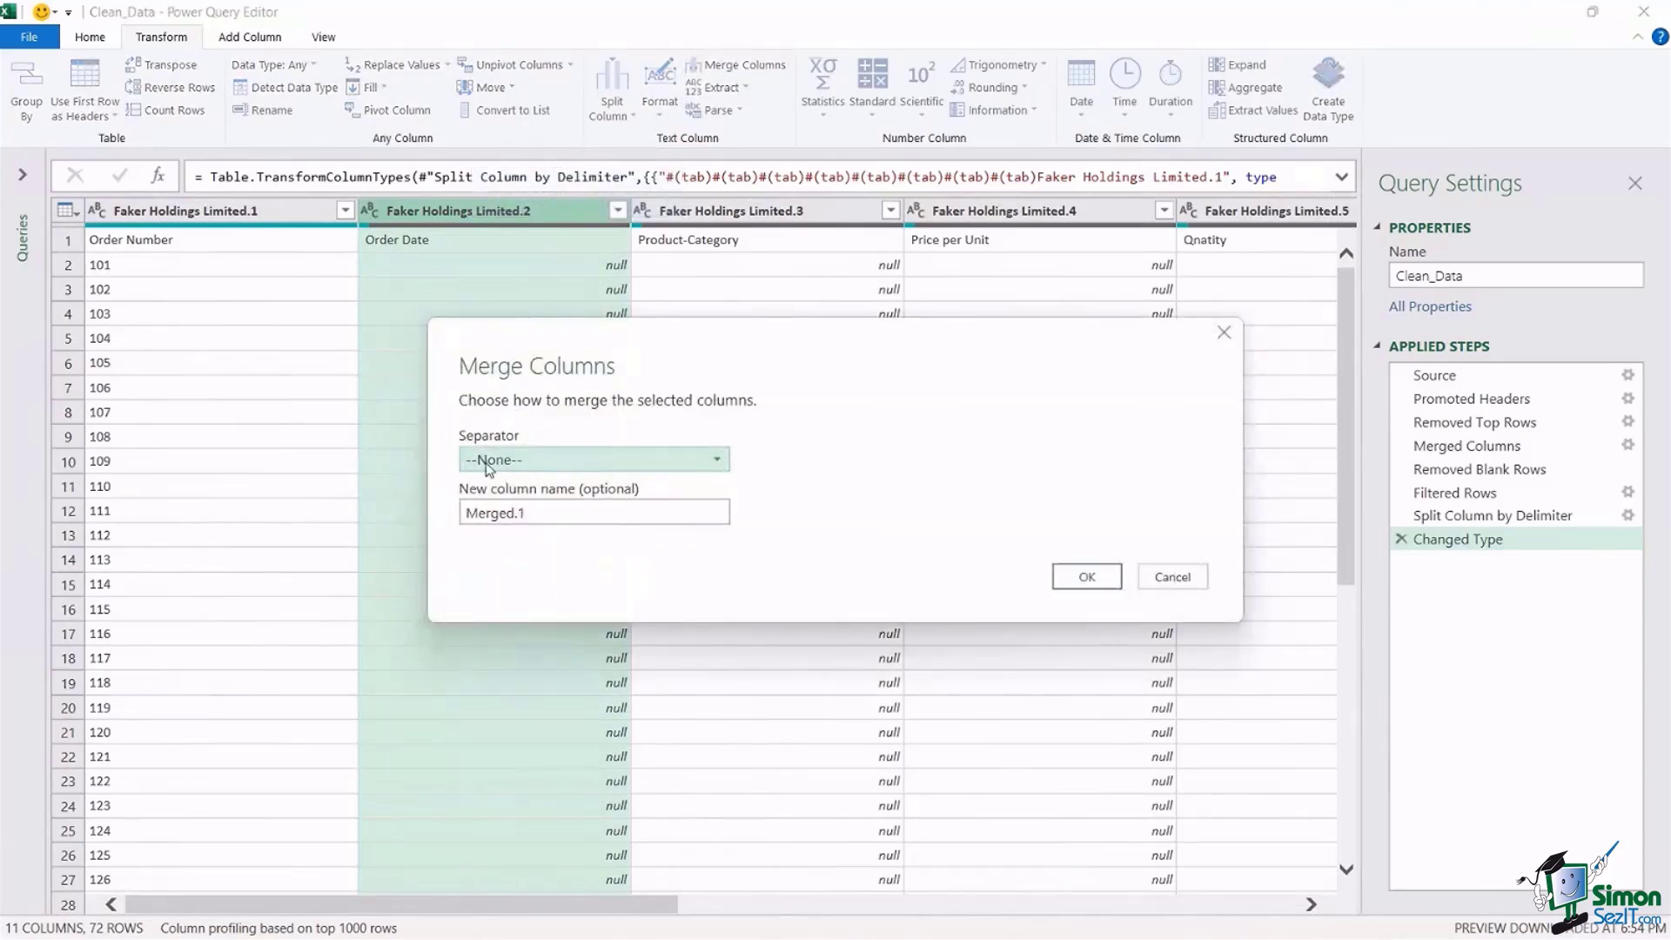
pyautogui.click(1086, 576)
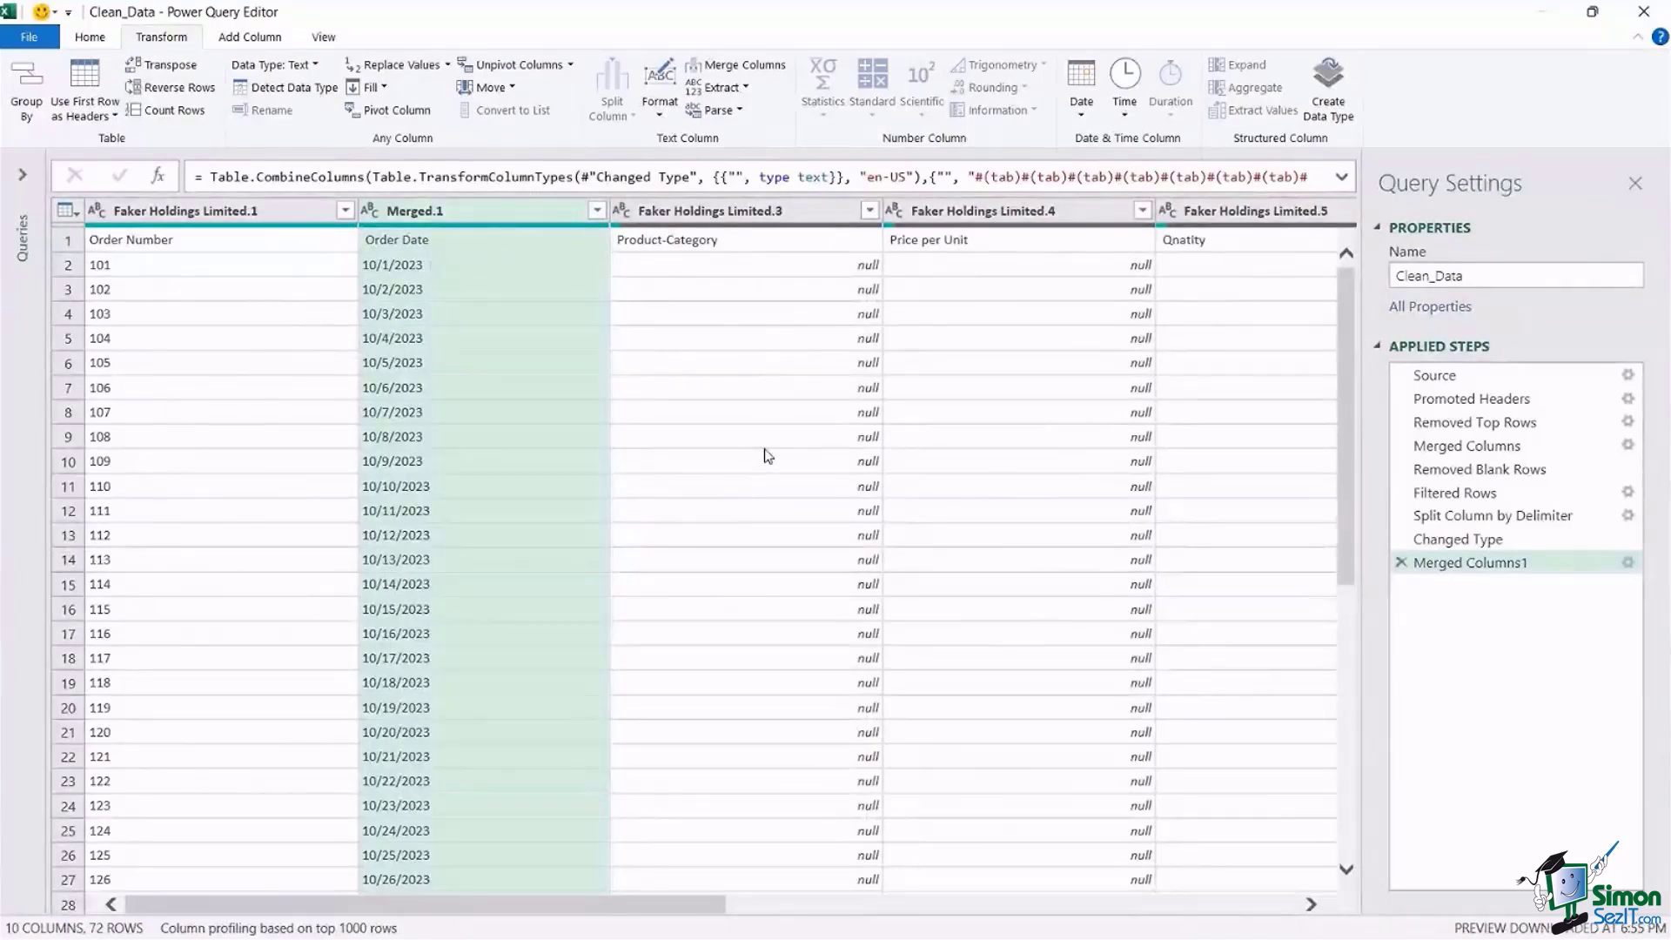
# - Merge the _1 product column with Faker Holdings Limited.3, in that order and without a separator, as Merged.2
pyautogui.click(972, 787)
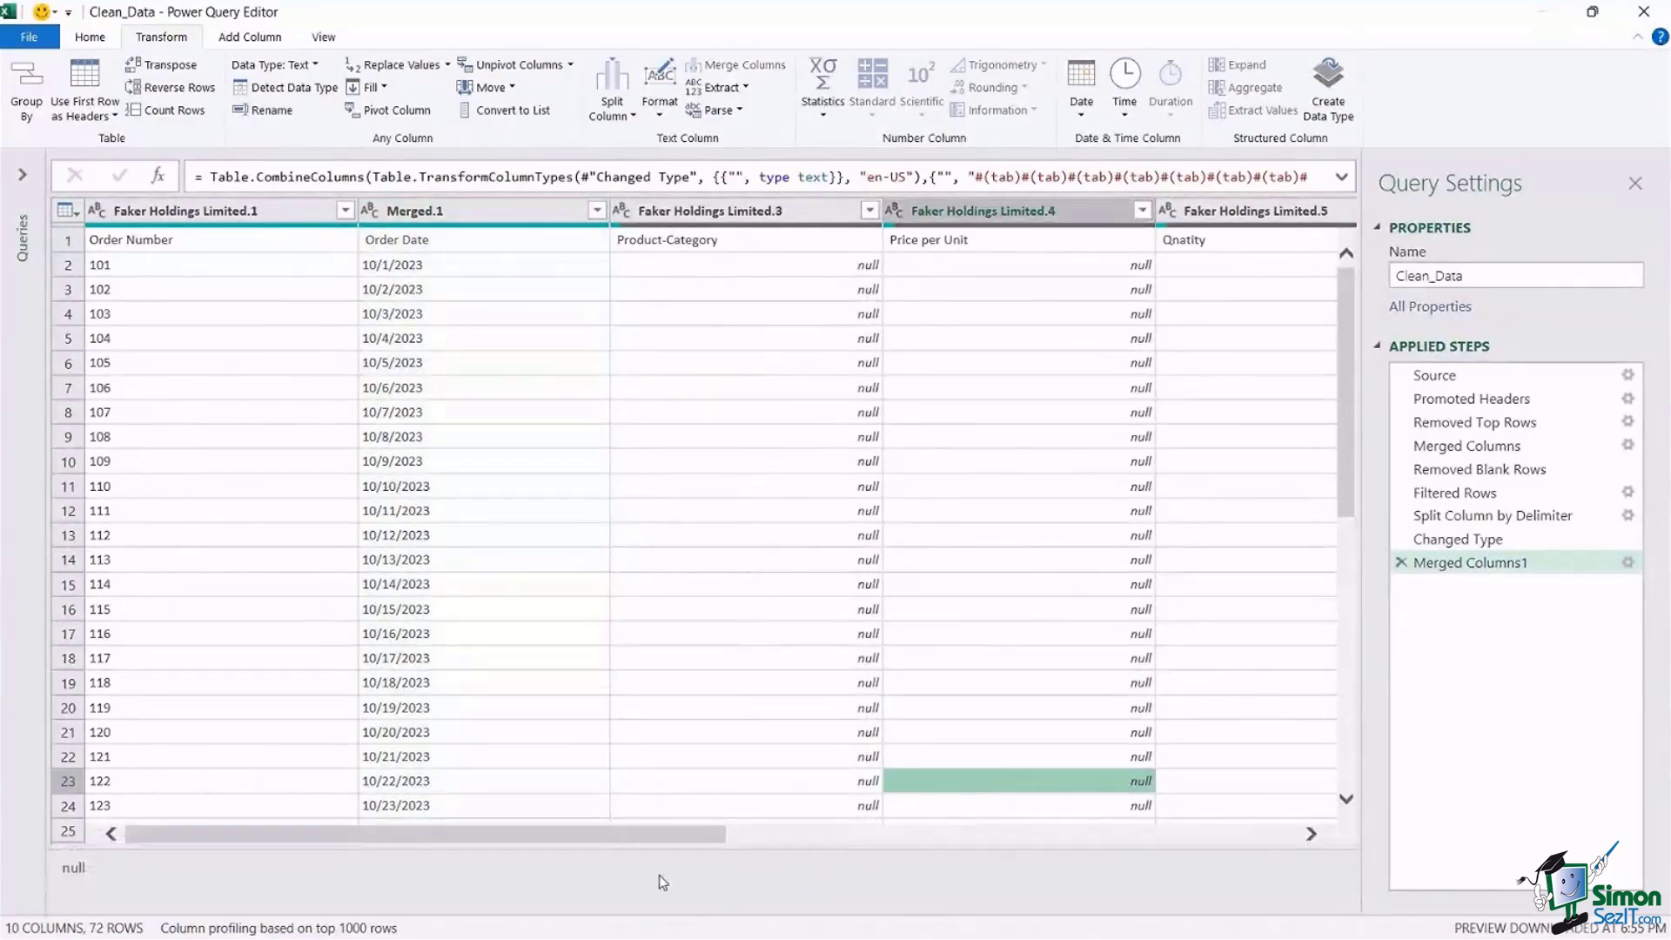
pyautogui.moveTo(649, 840); pyautogui.dragTo(1259, 849)
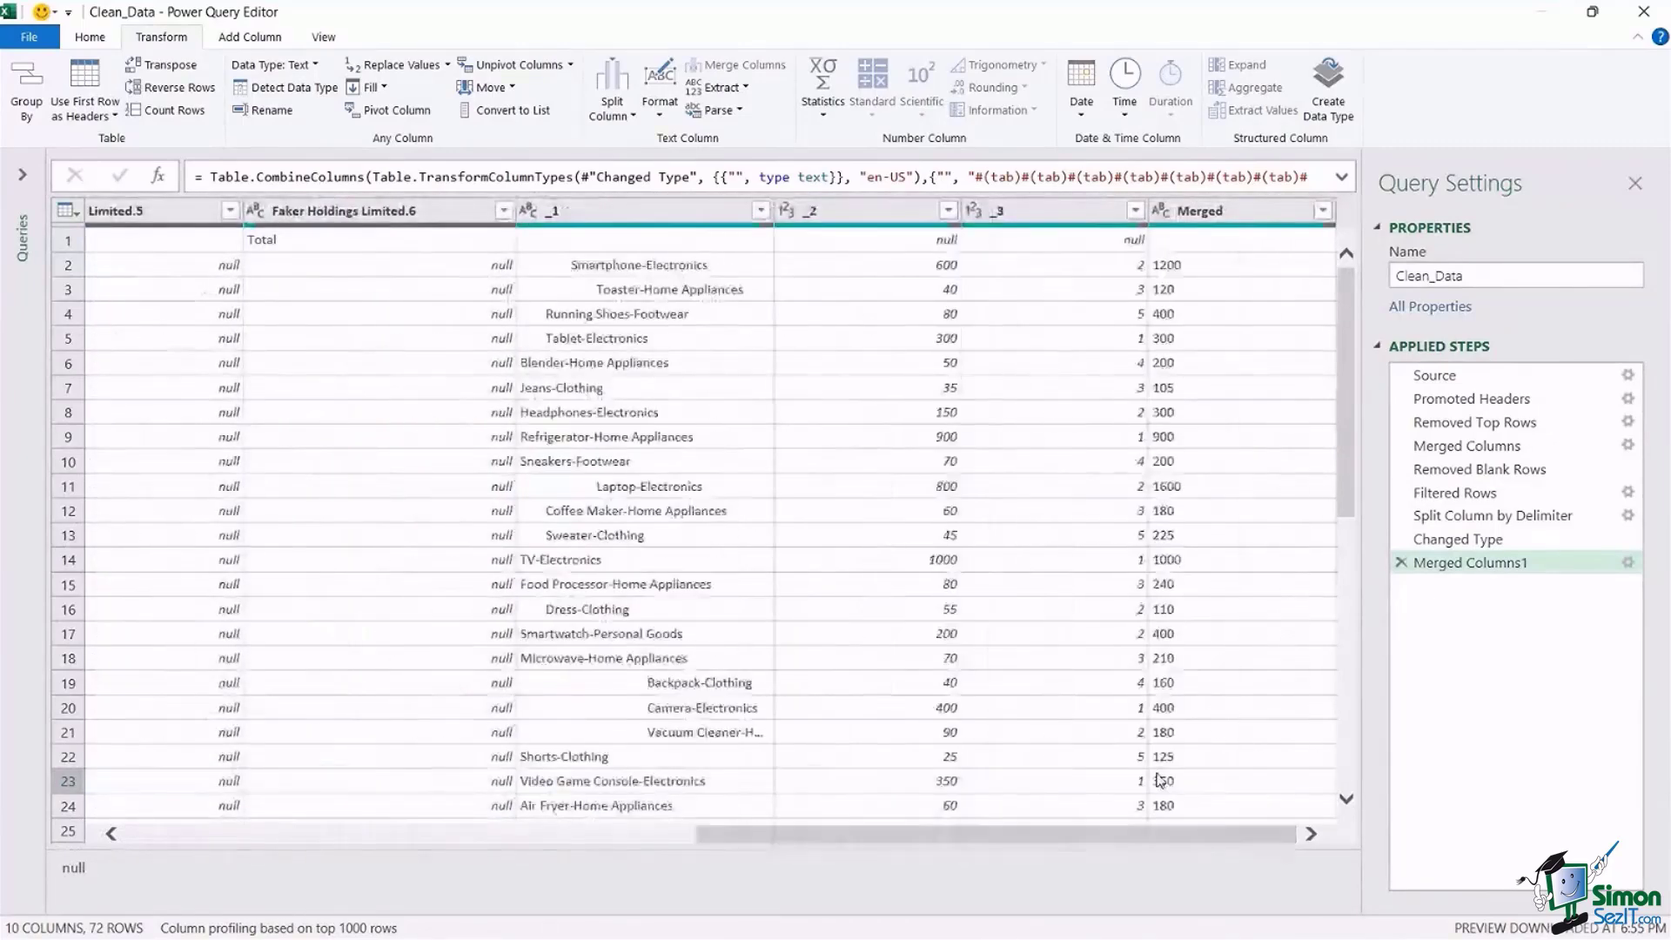
pyautogui.click(640, 213)
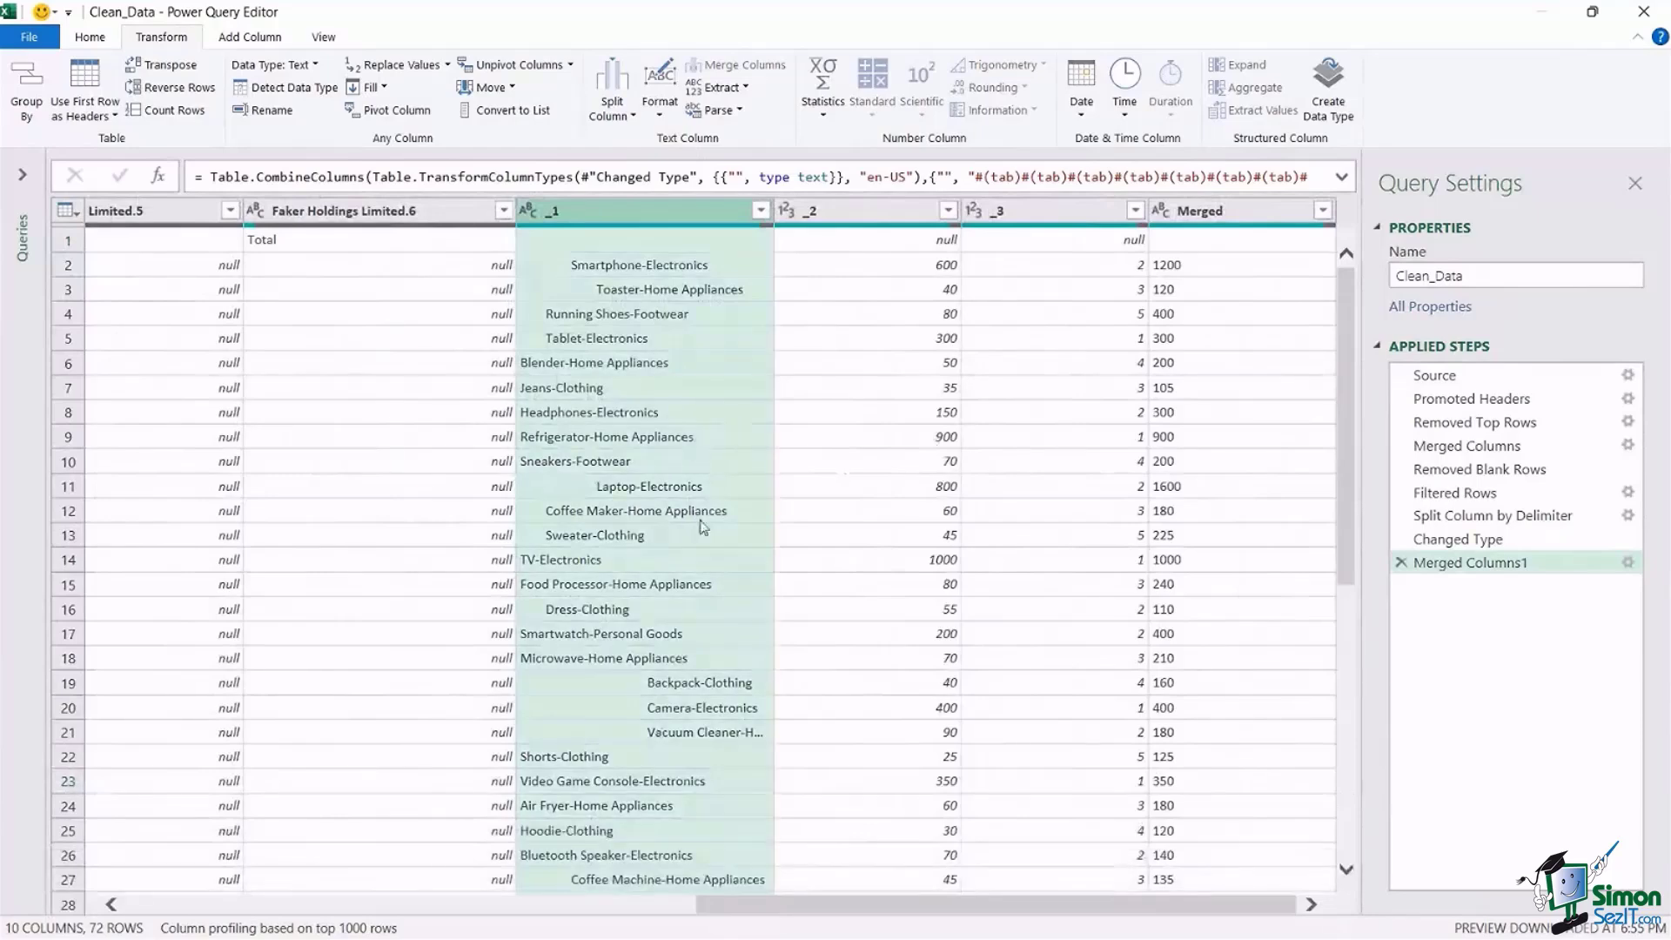
pyautogui.moveTo(848, 913); pyautogui.dragTo(261, 897)
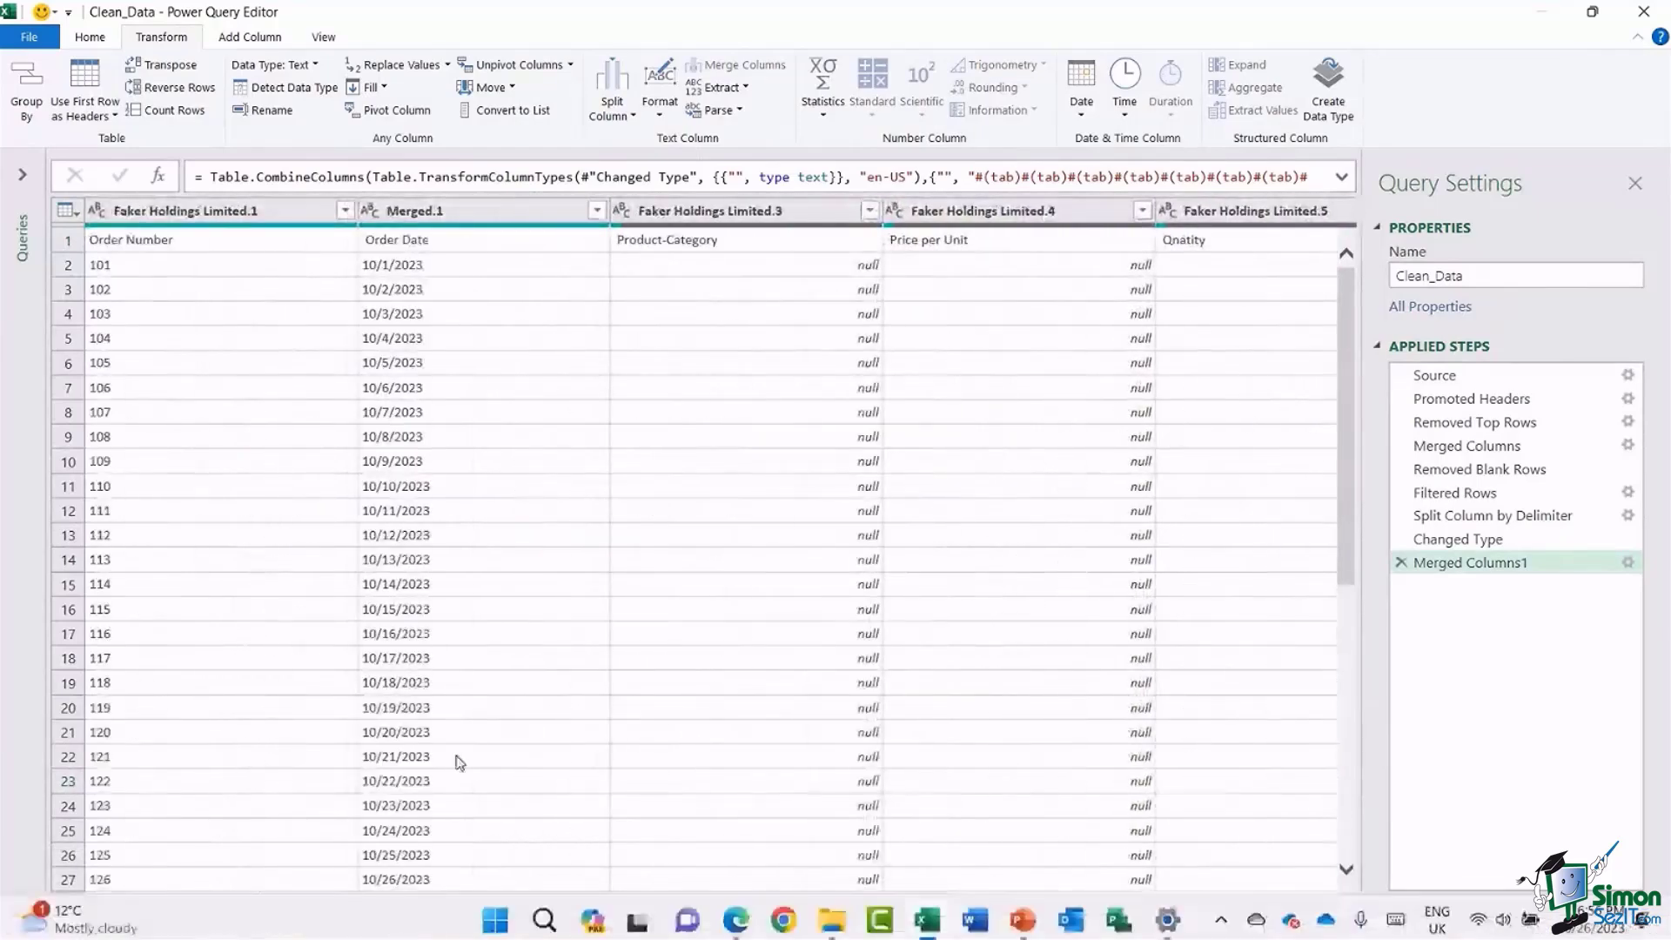
pyautogui.keyDown('ctrl'); pyautogui.click(759, 214); pyautogui.keyUp('ctrl')
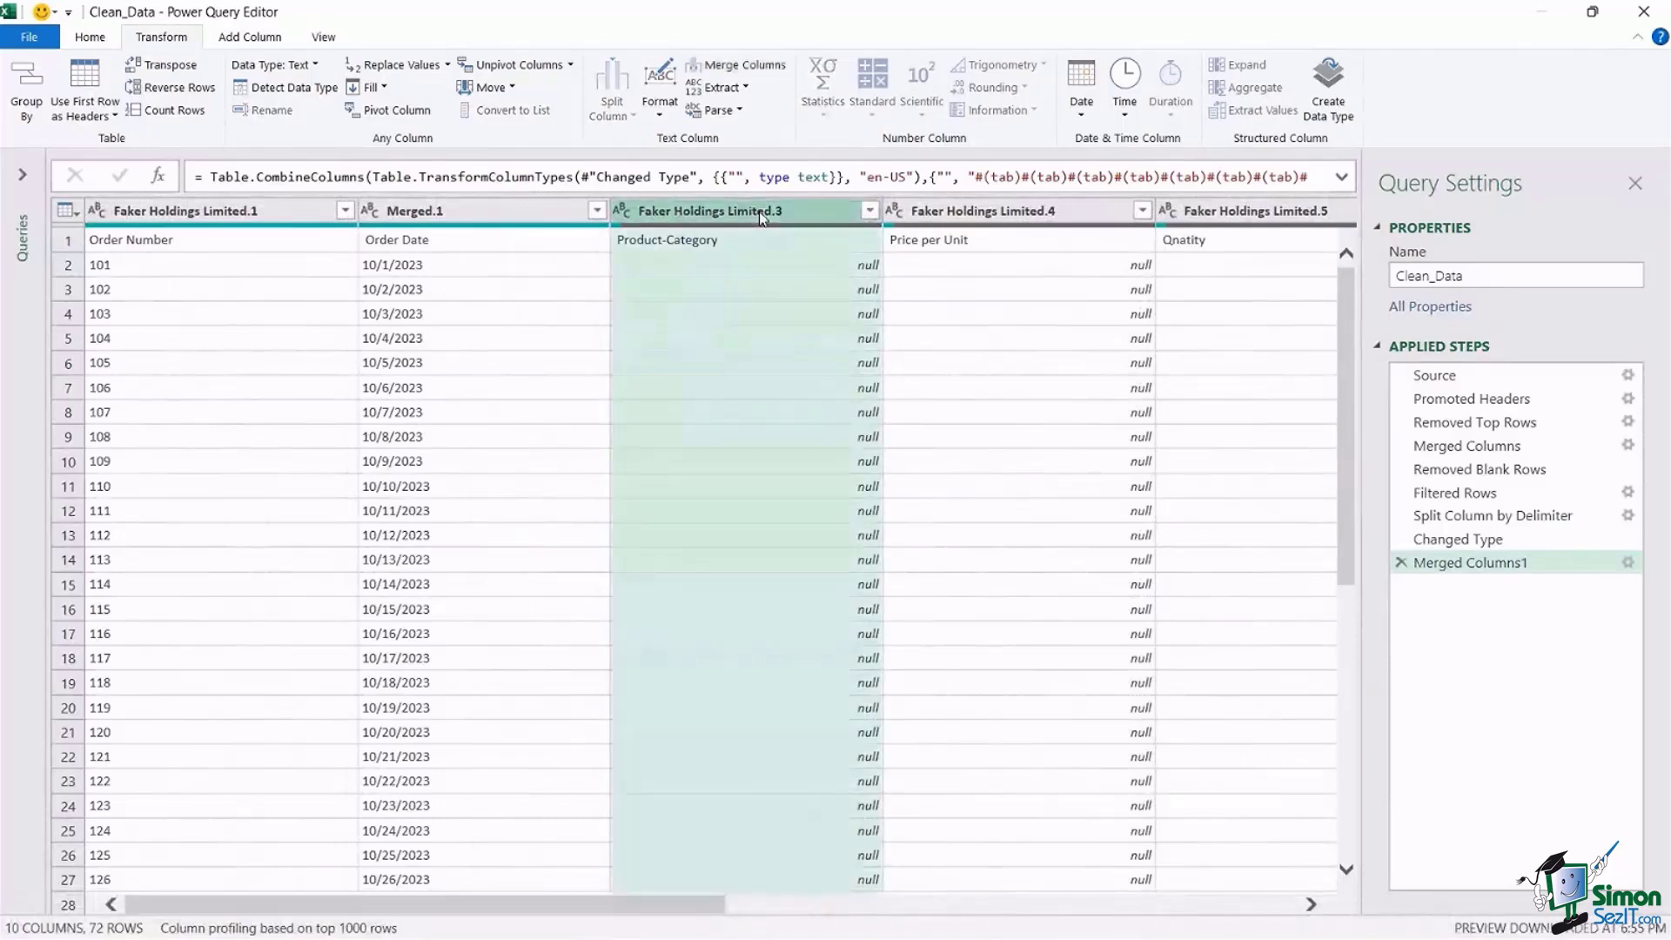
pyautogui.click(761, 70)
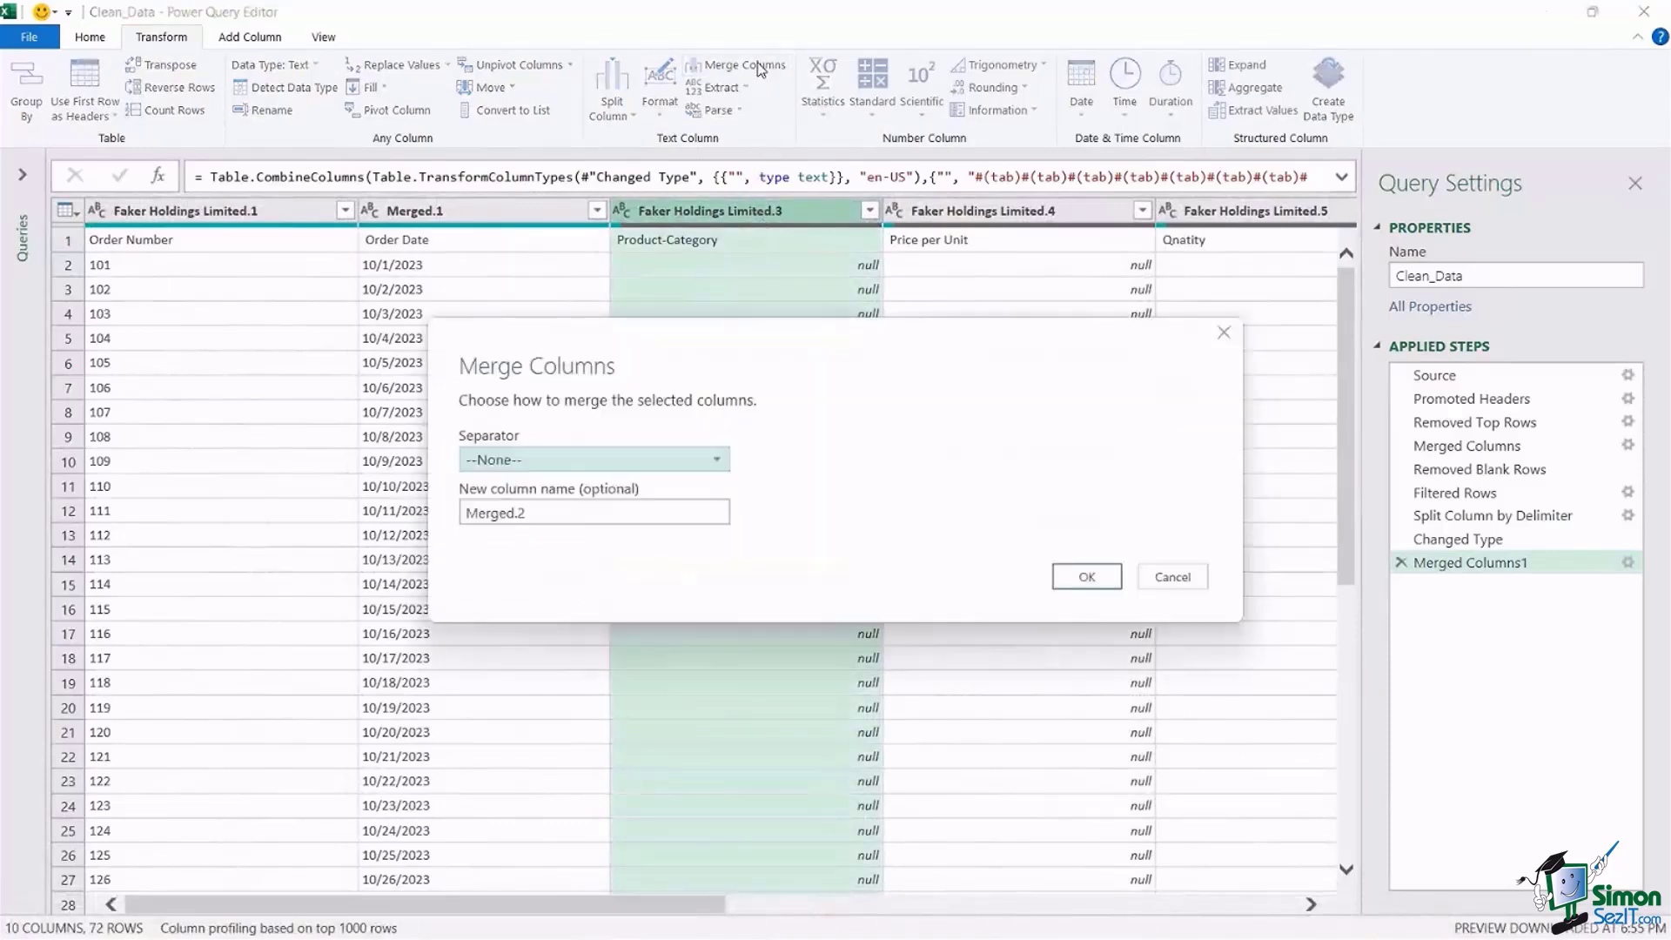
pyautogui.click(1087, 576)
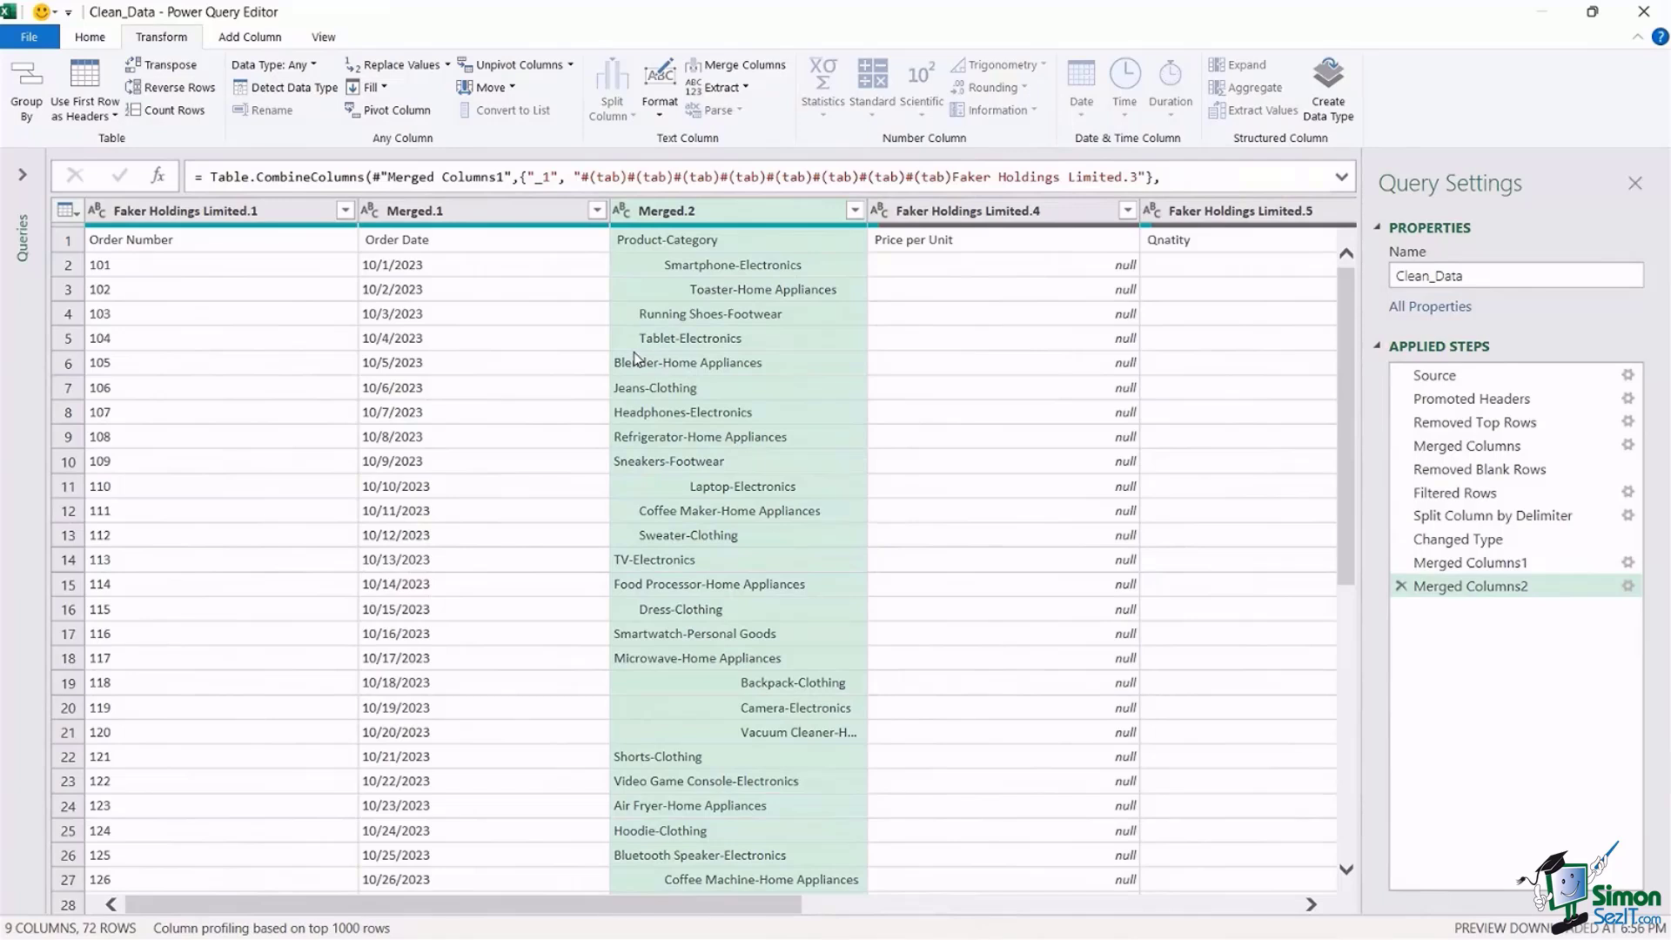
# - Remove the Faker Holdings Limited.4, Faker Holdings Limited.5 and Faker Holdings Limited.6 columns from the query
pyautogui.click(992, 423)
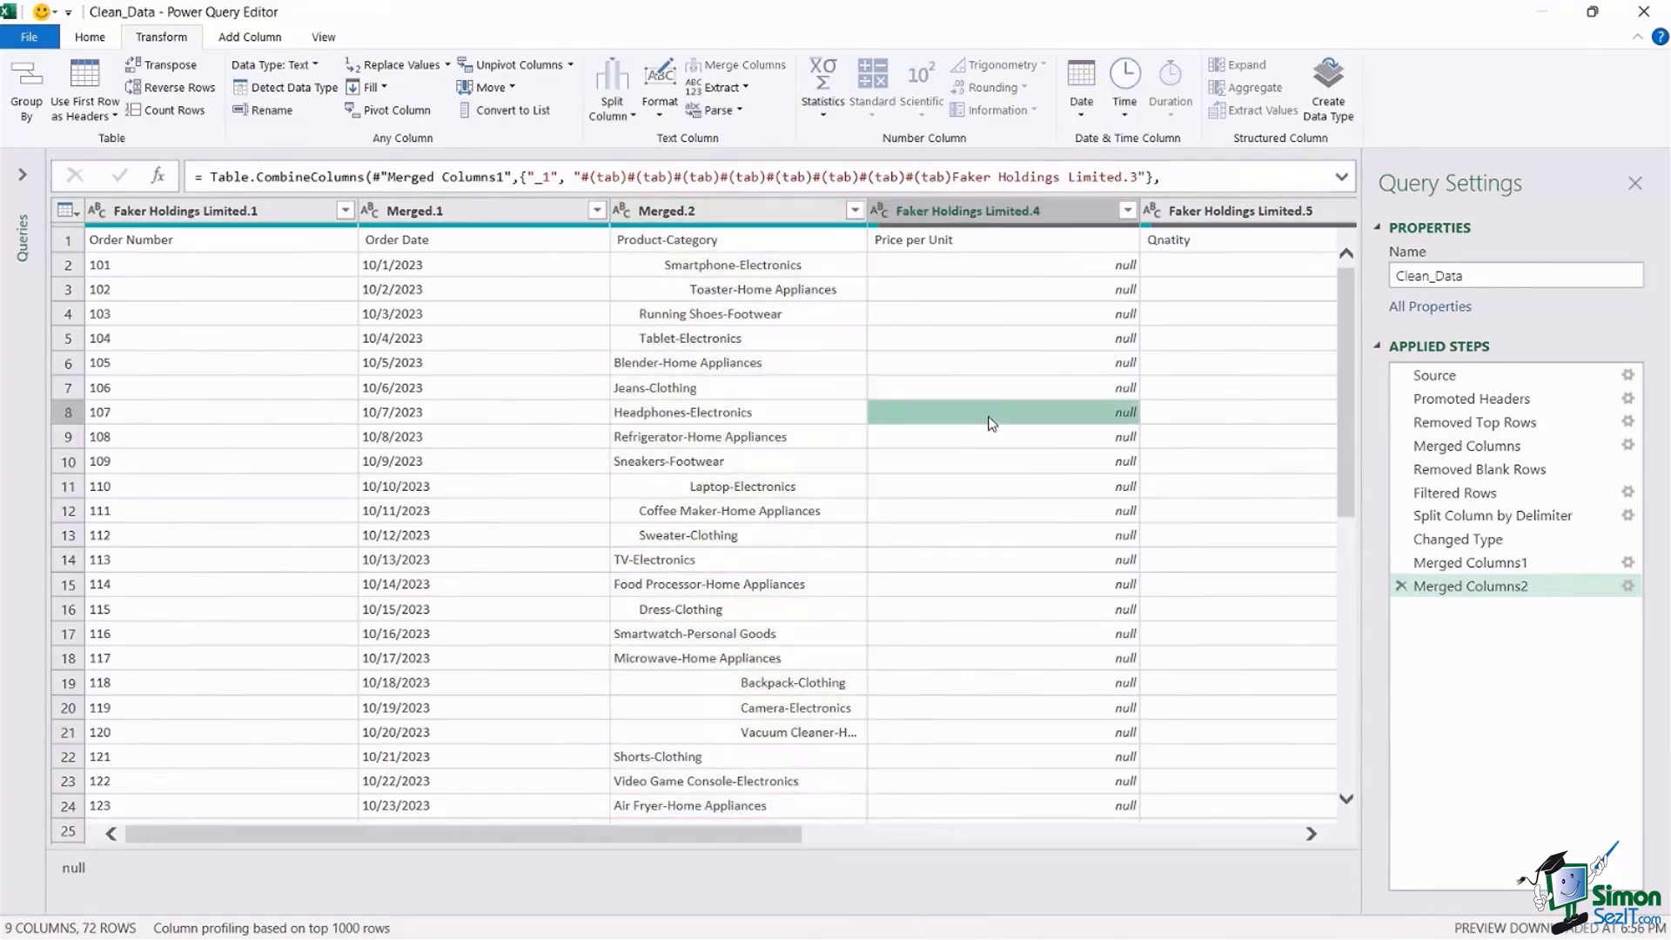
pyautogui.click(983, 211)
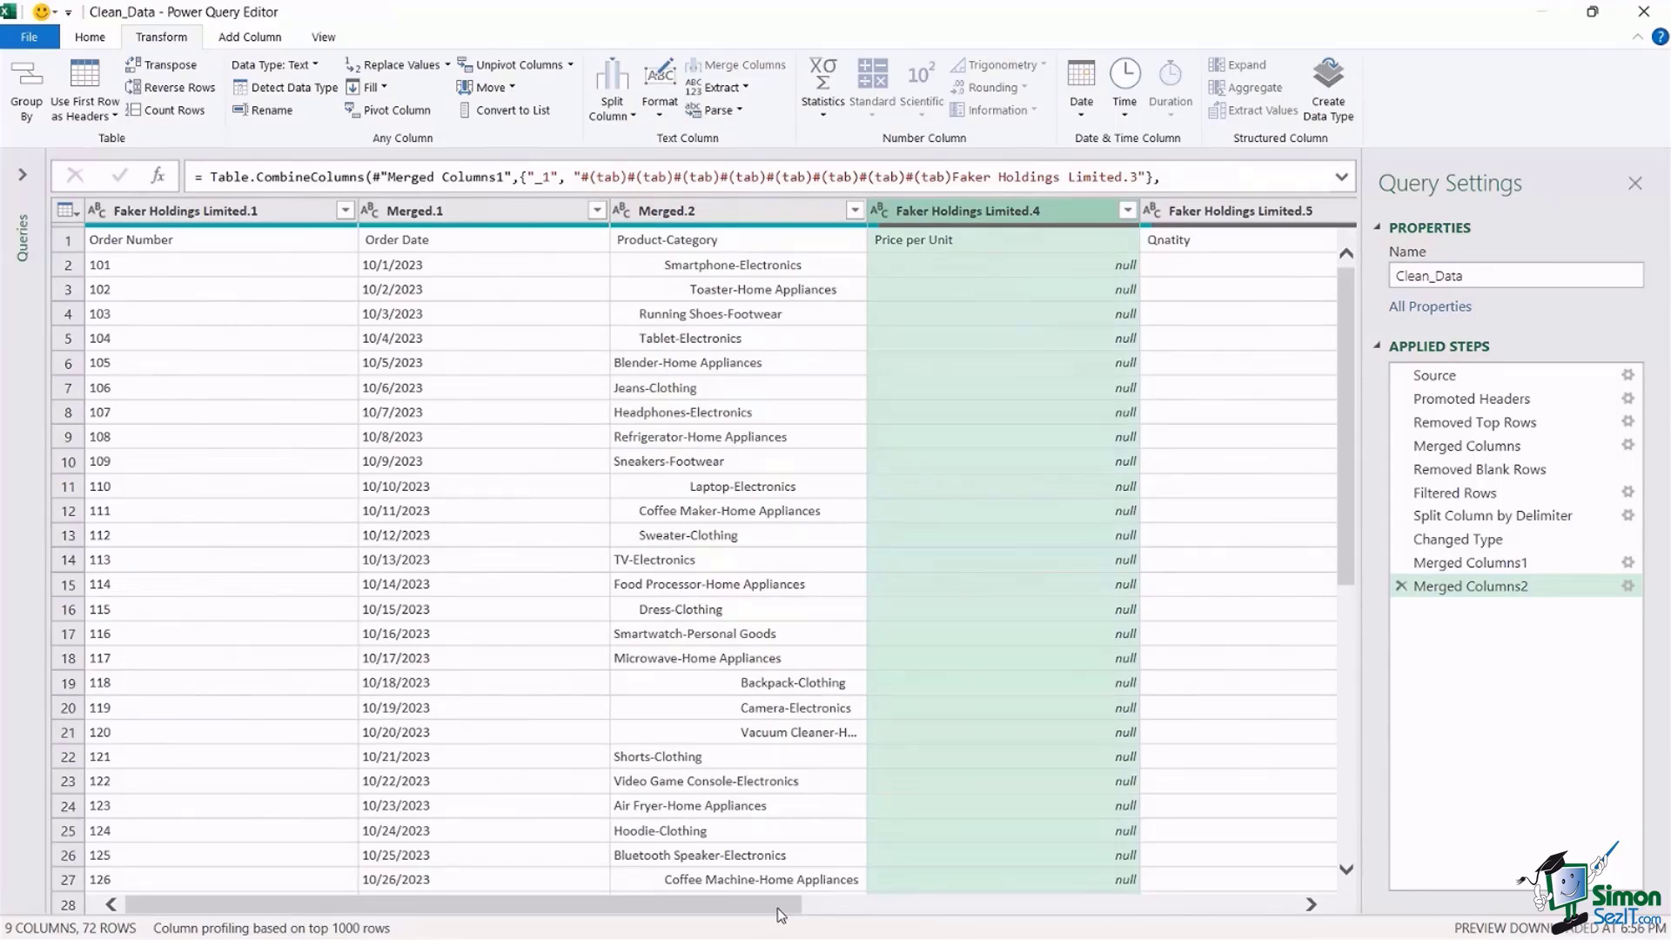
pyautogui.moveTo(780, 915); pyautogui.dragTo(1207, 908)
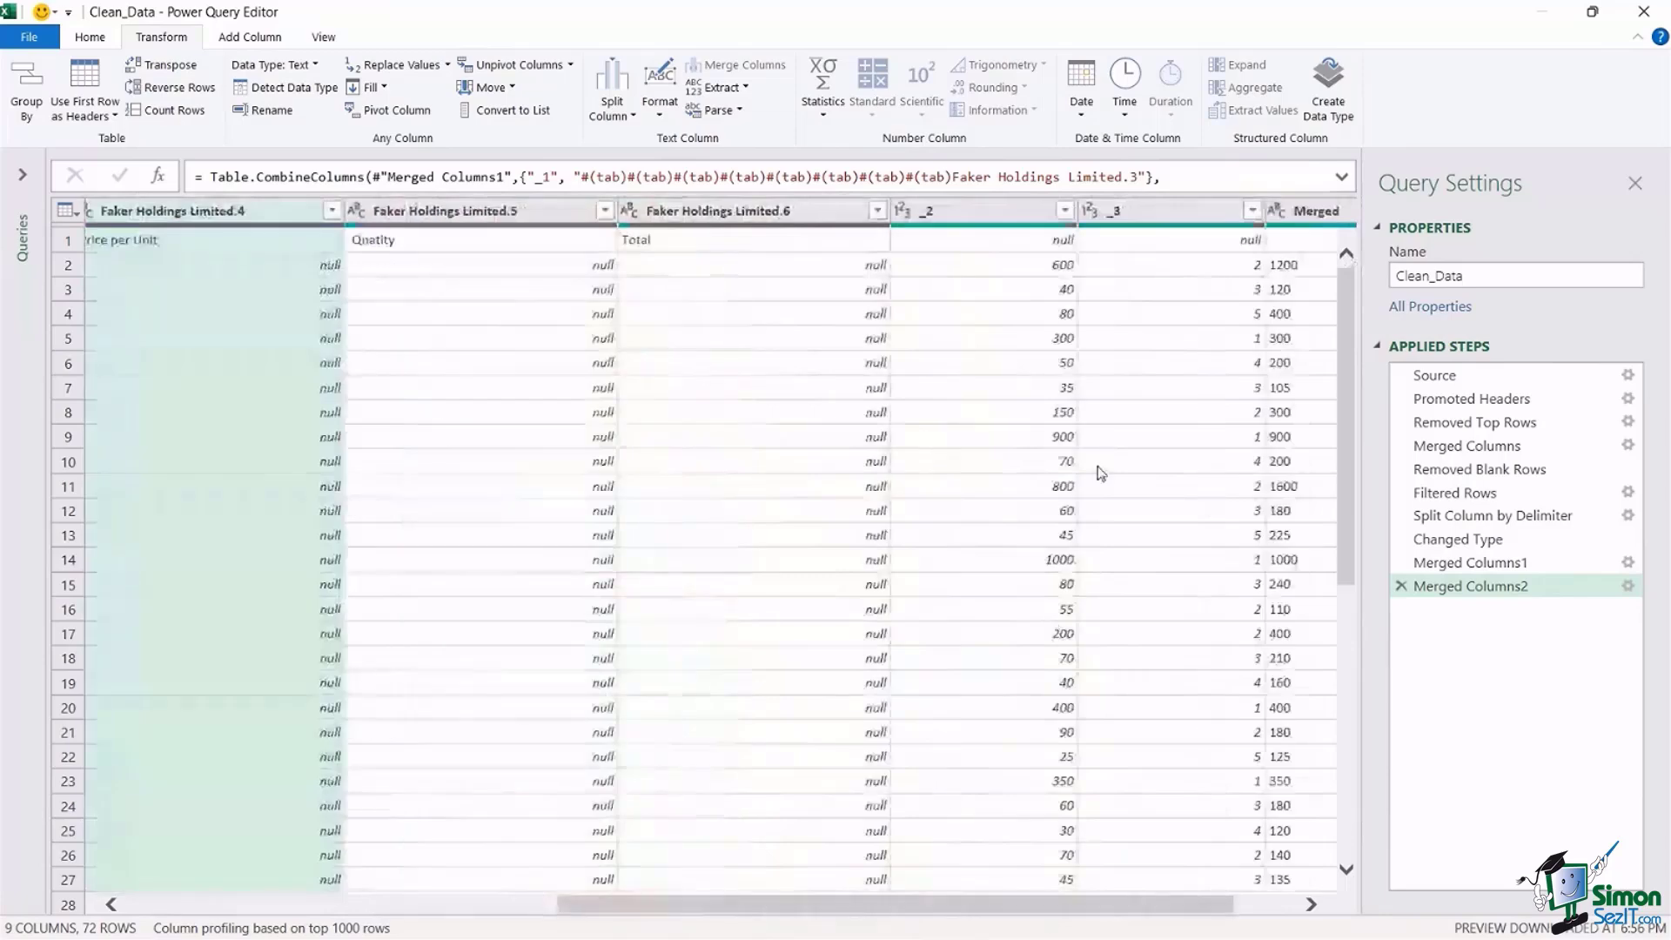
pyautogui.moveTo(939, 909); pyautogui.dragTo(423, 903)
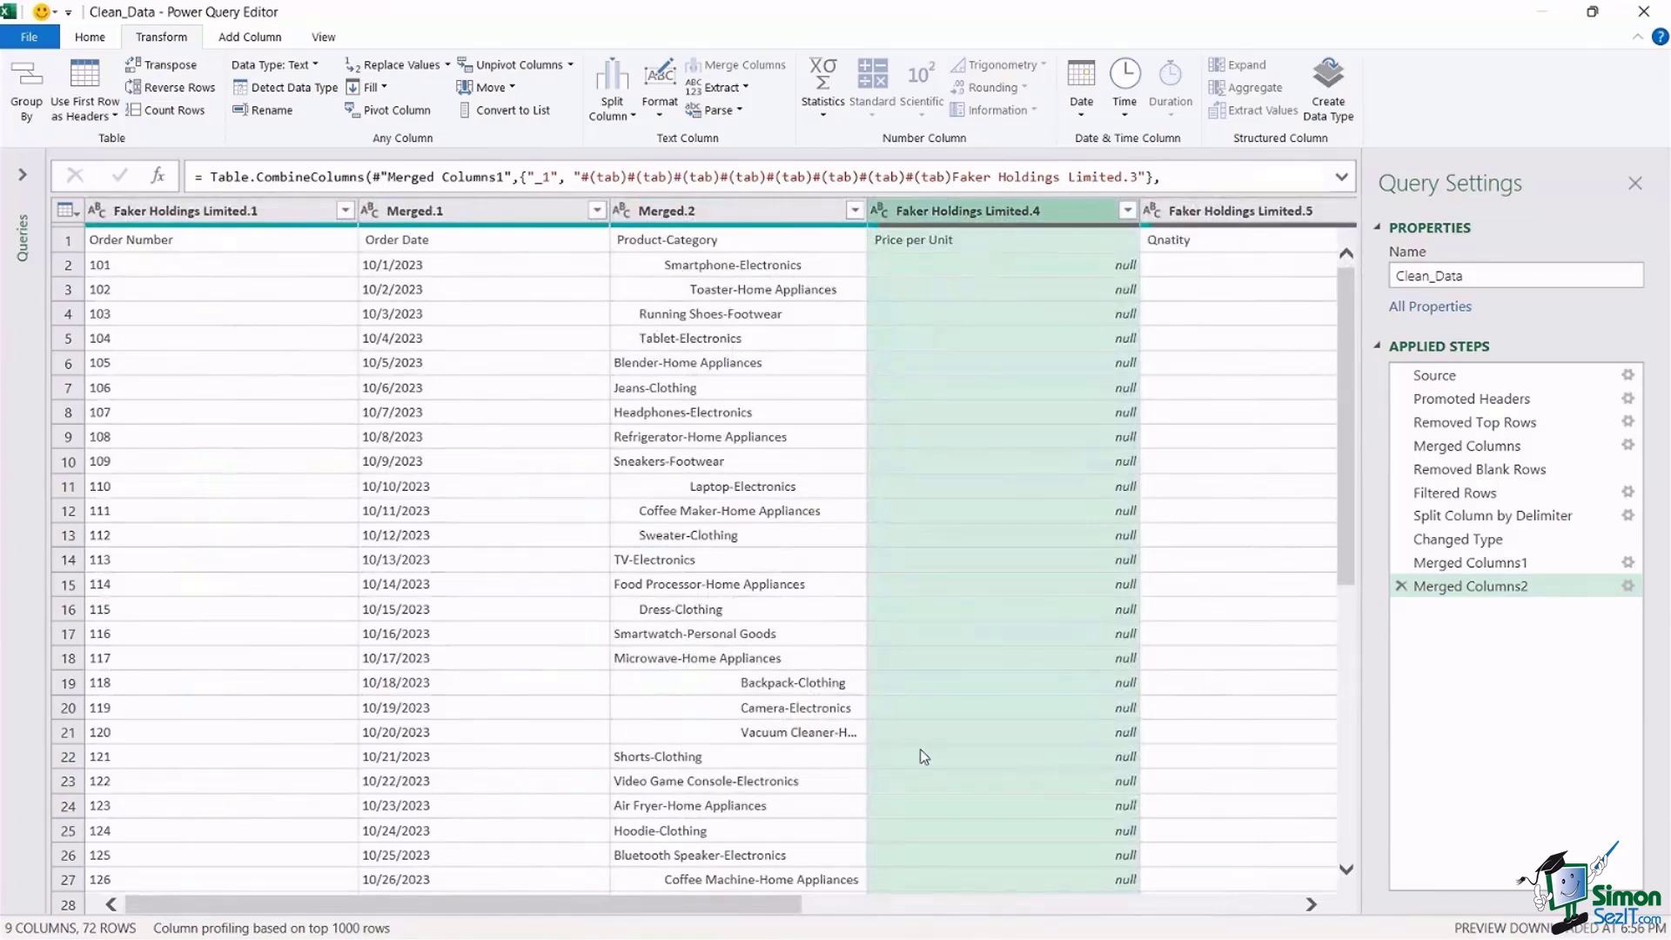
pyautogui.moveTo(766, 905); pyautogui.dragTo(1157, 923)
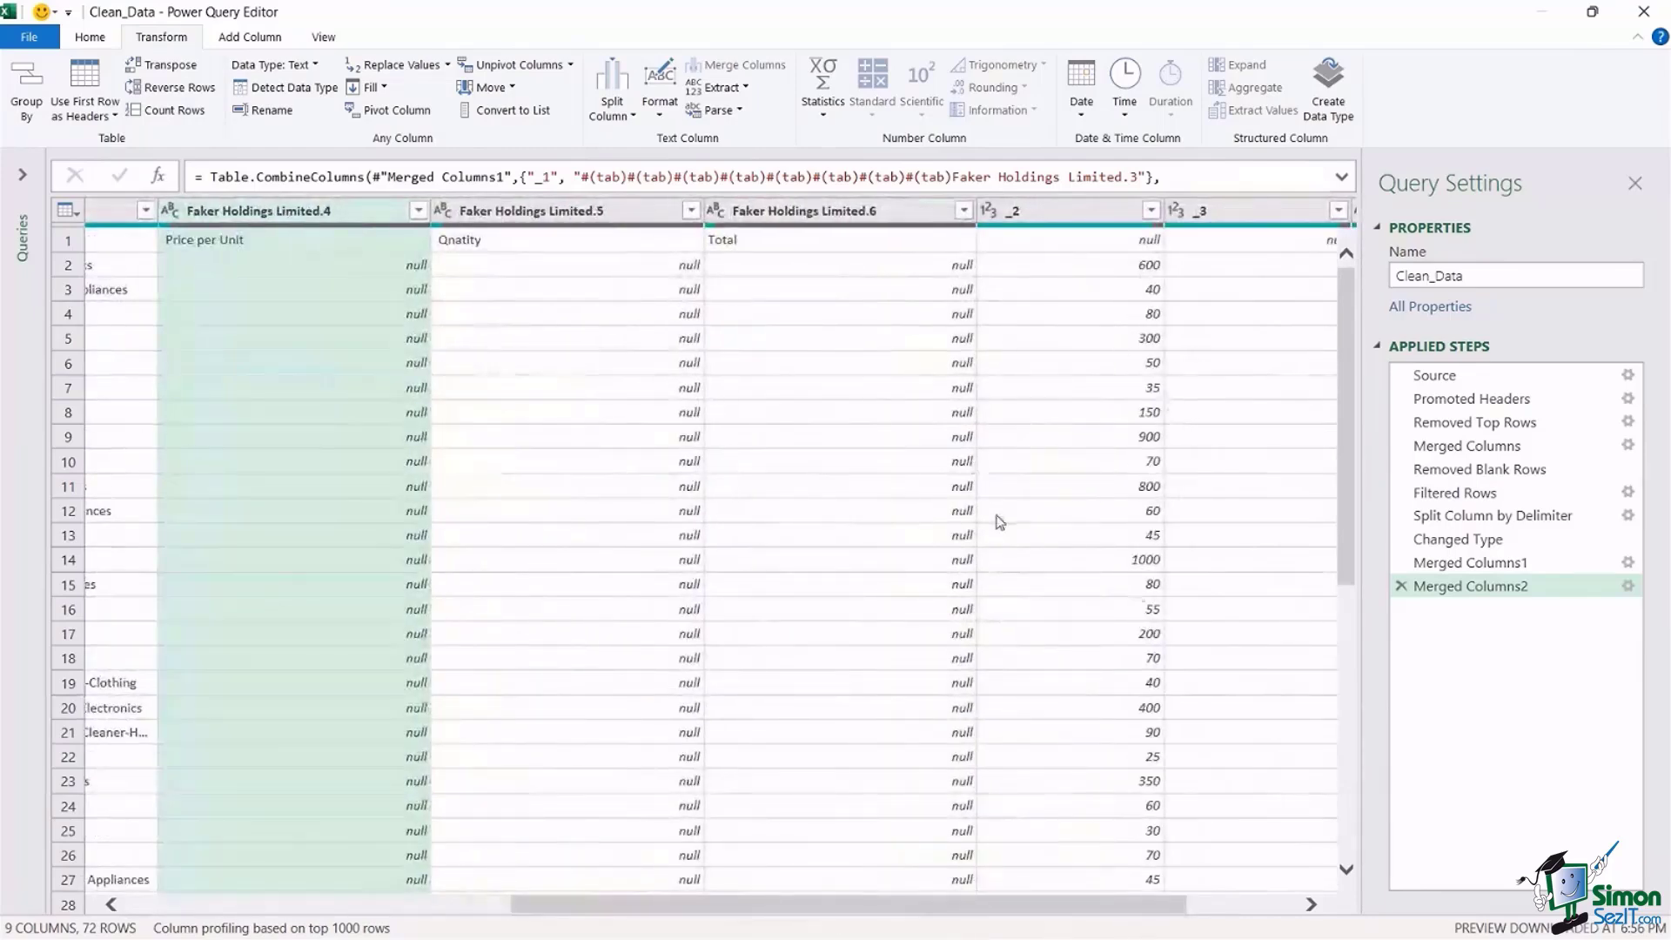
pyautogui.keyDown('shift'); pyautogui.click(818, 210); pyautogui.keyUp('shift')
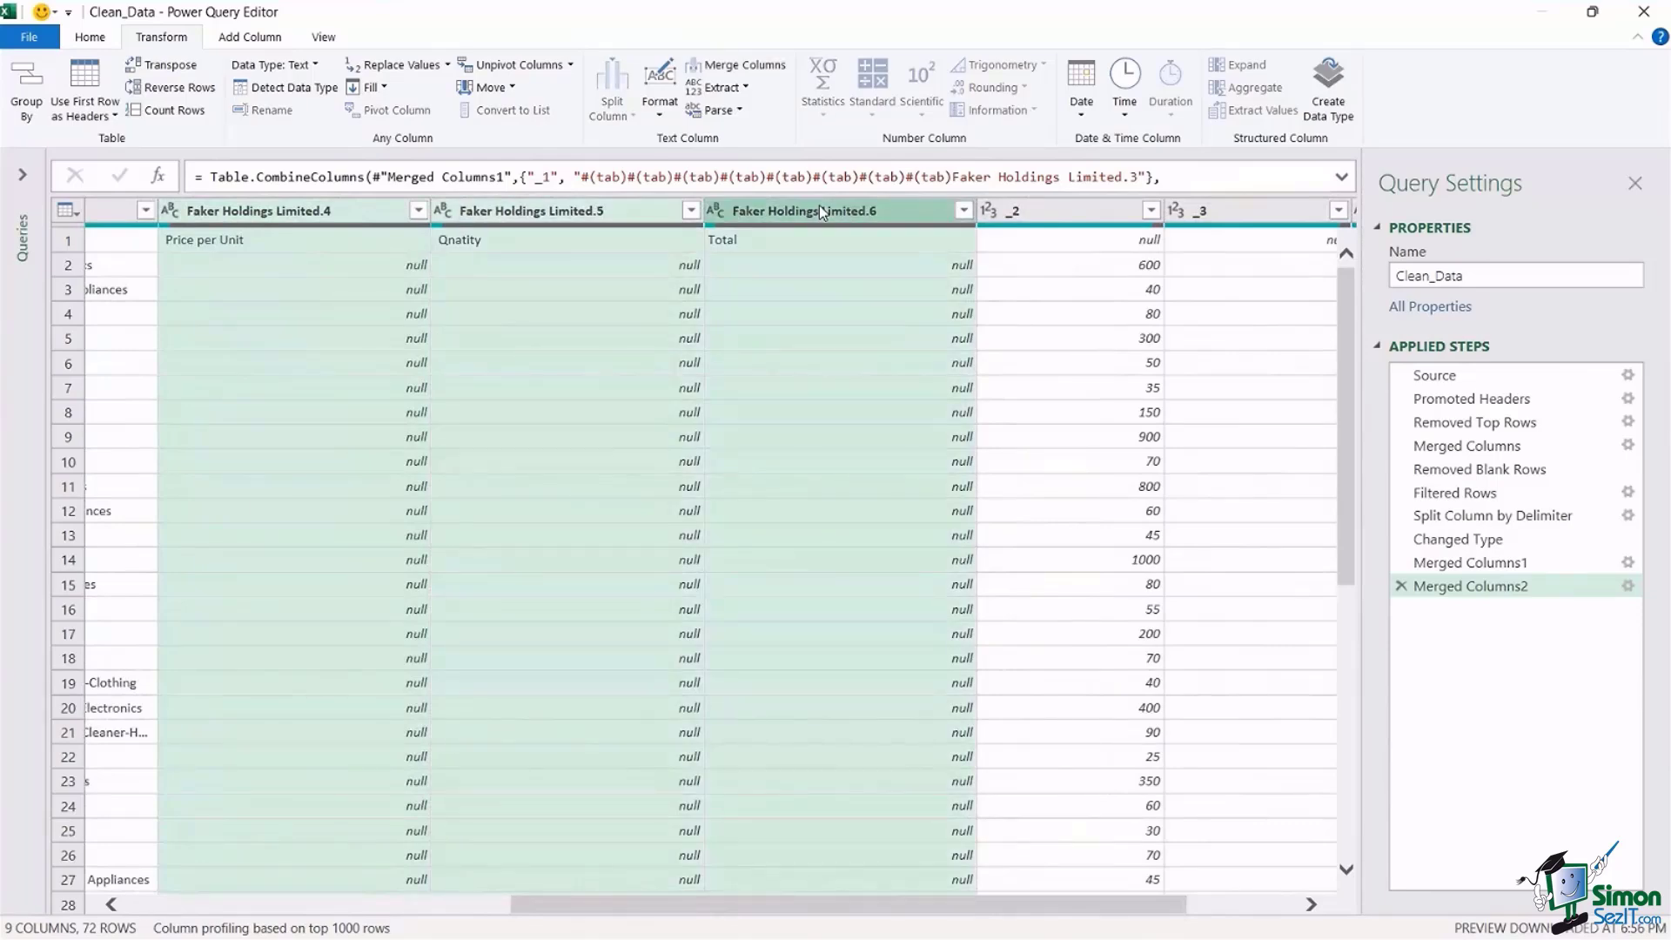
pyautogui.rightClick(820, 212)
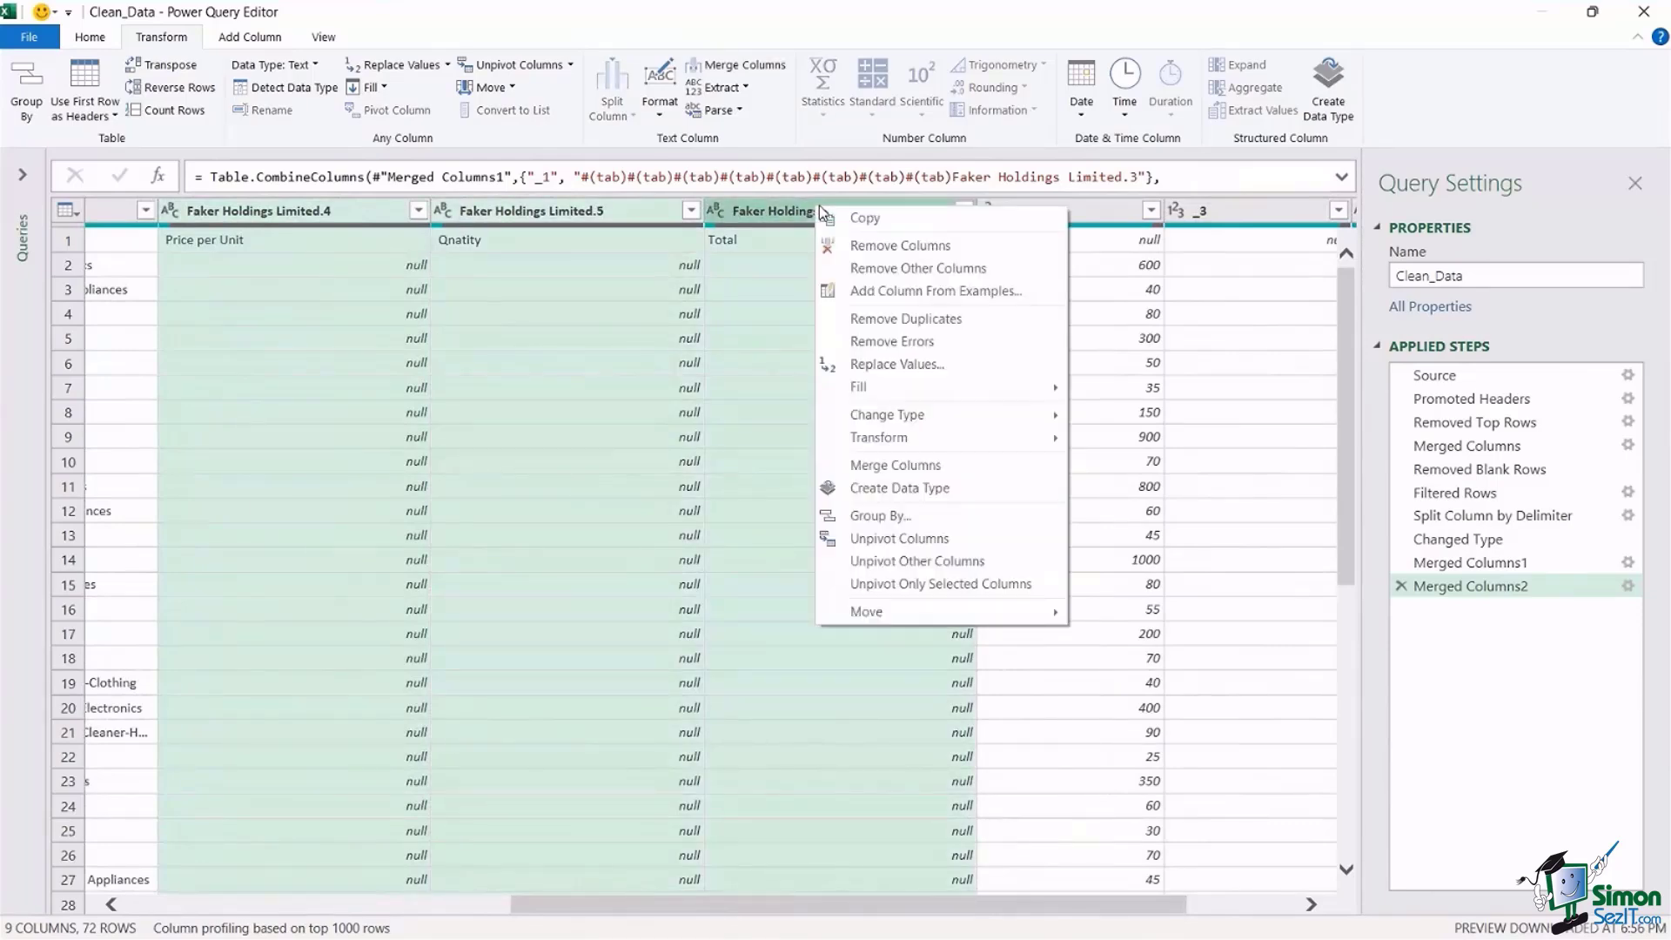
pyautogui.click(871, 248)
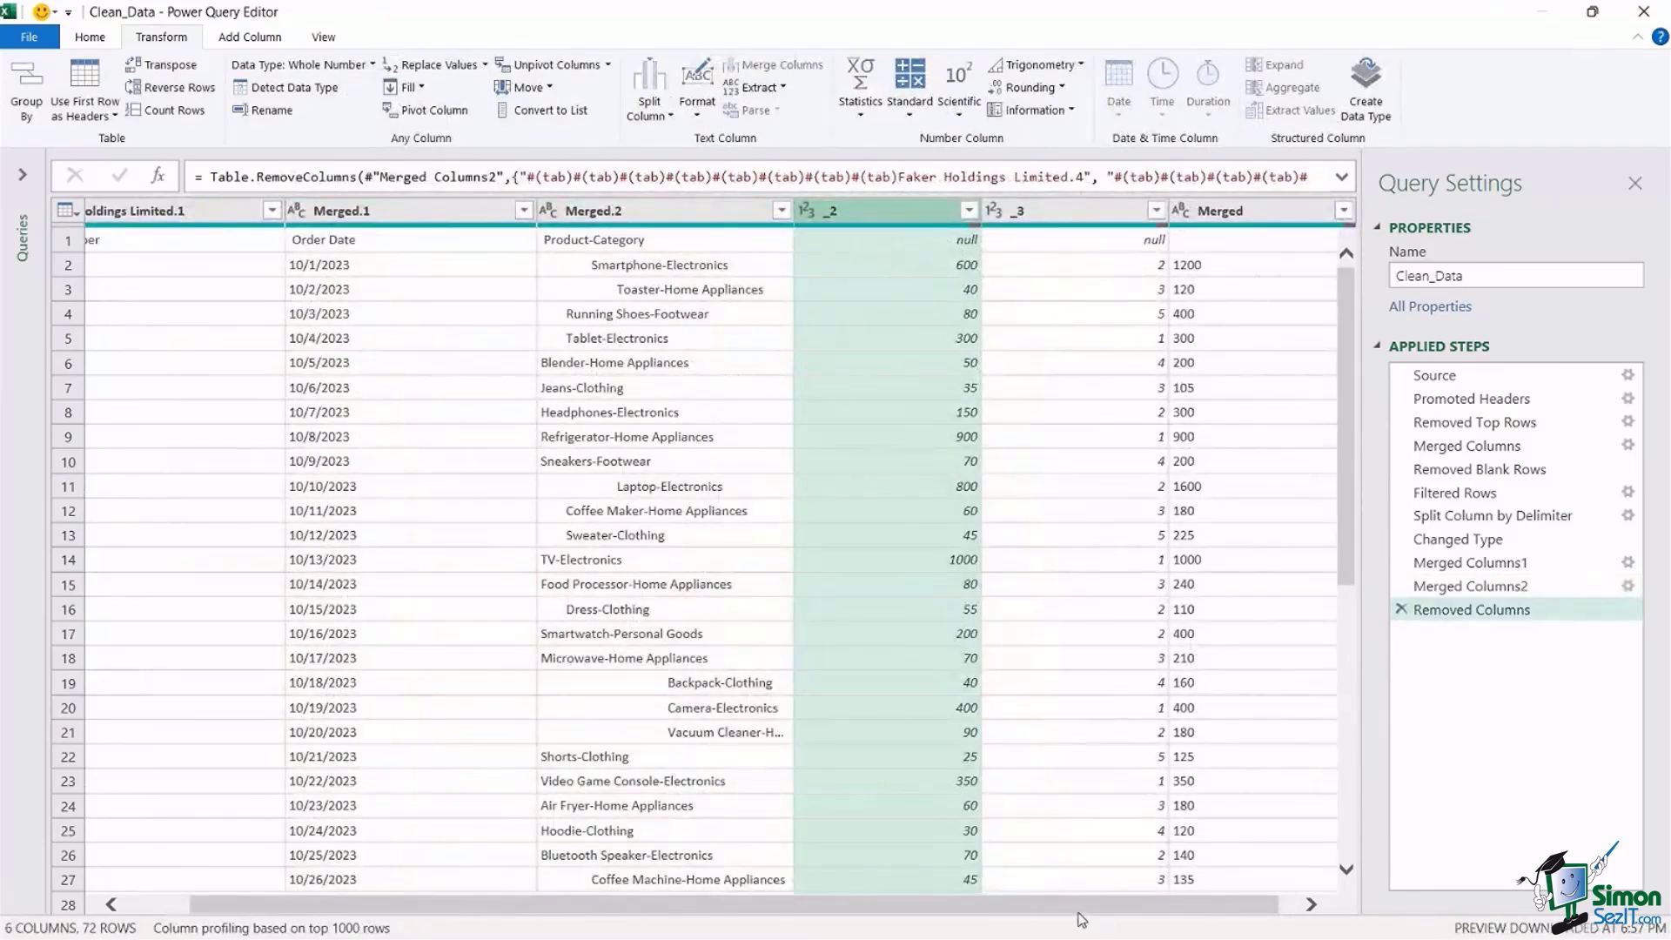
# - Review the remaining columns and inspect the heading values in the first row
pyautogui.moveTo(1191, 905); pyautogui.dragTo(1001, 910)
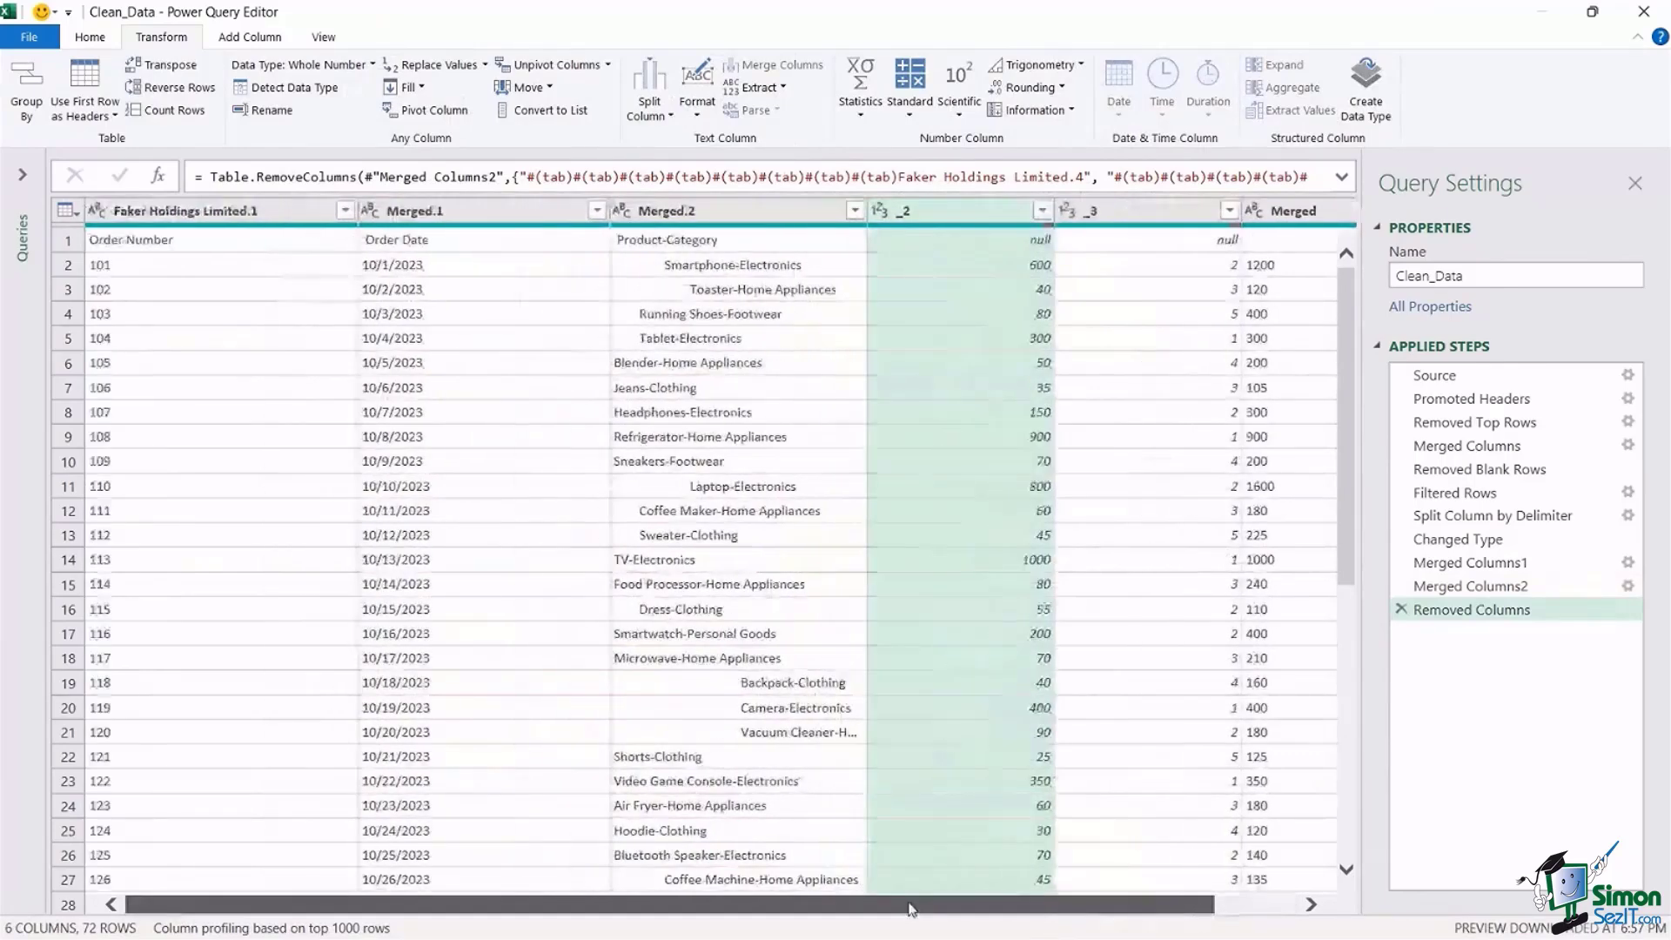
pyautogui.click(750, 292)
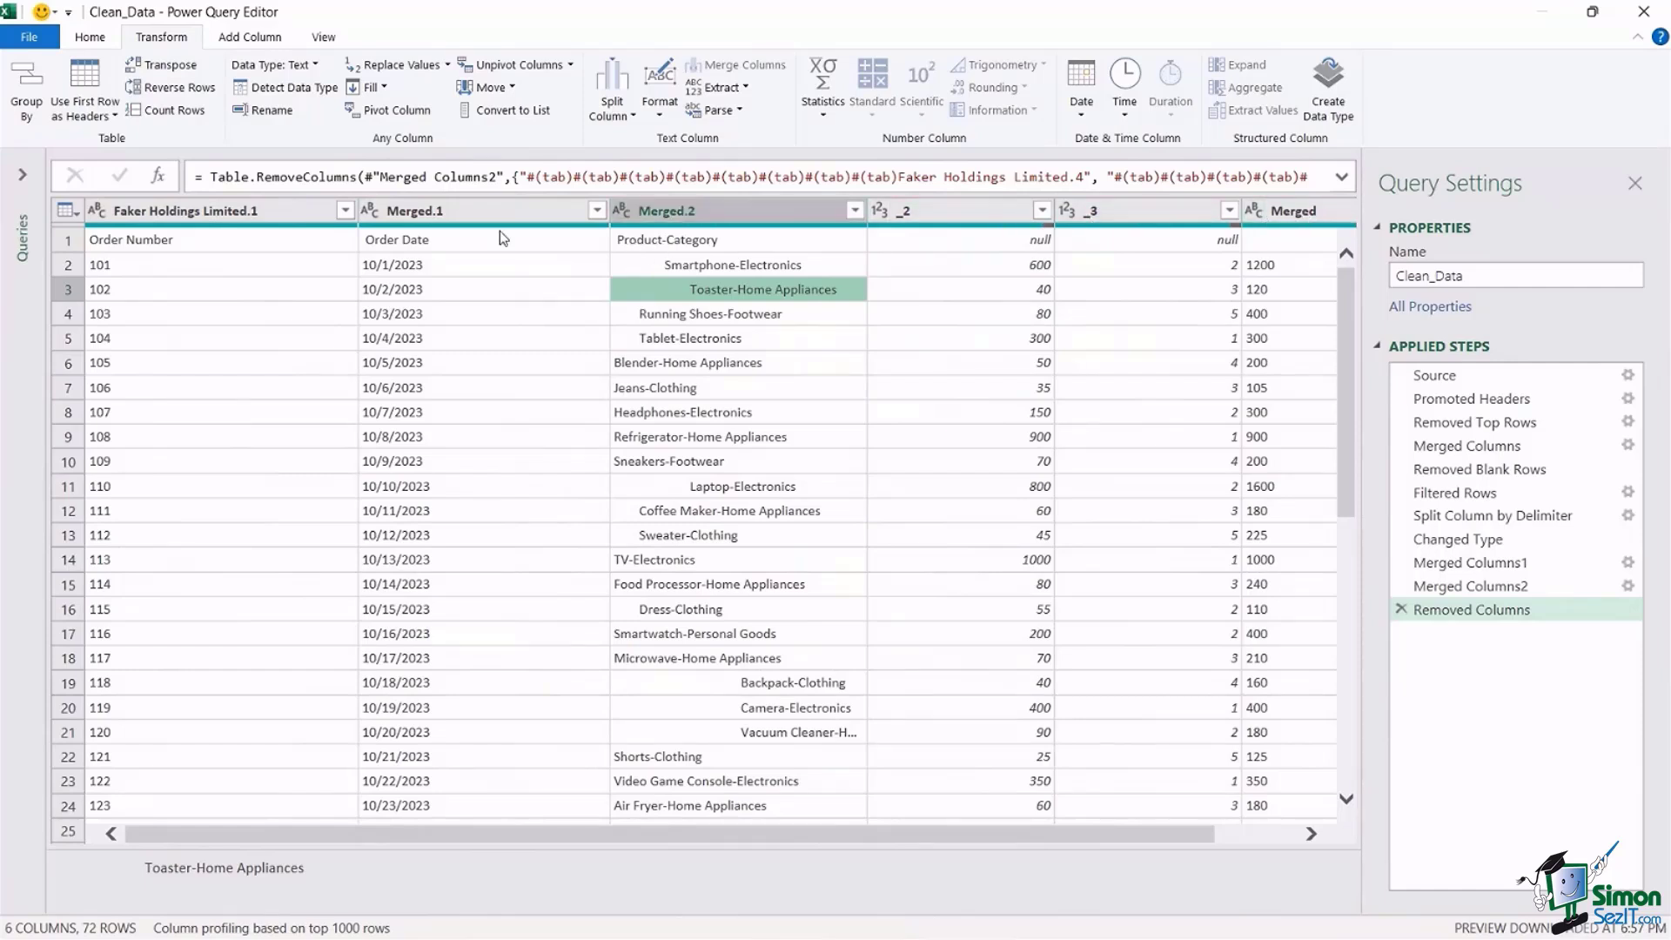
pyautogui.click(69, 247)
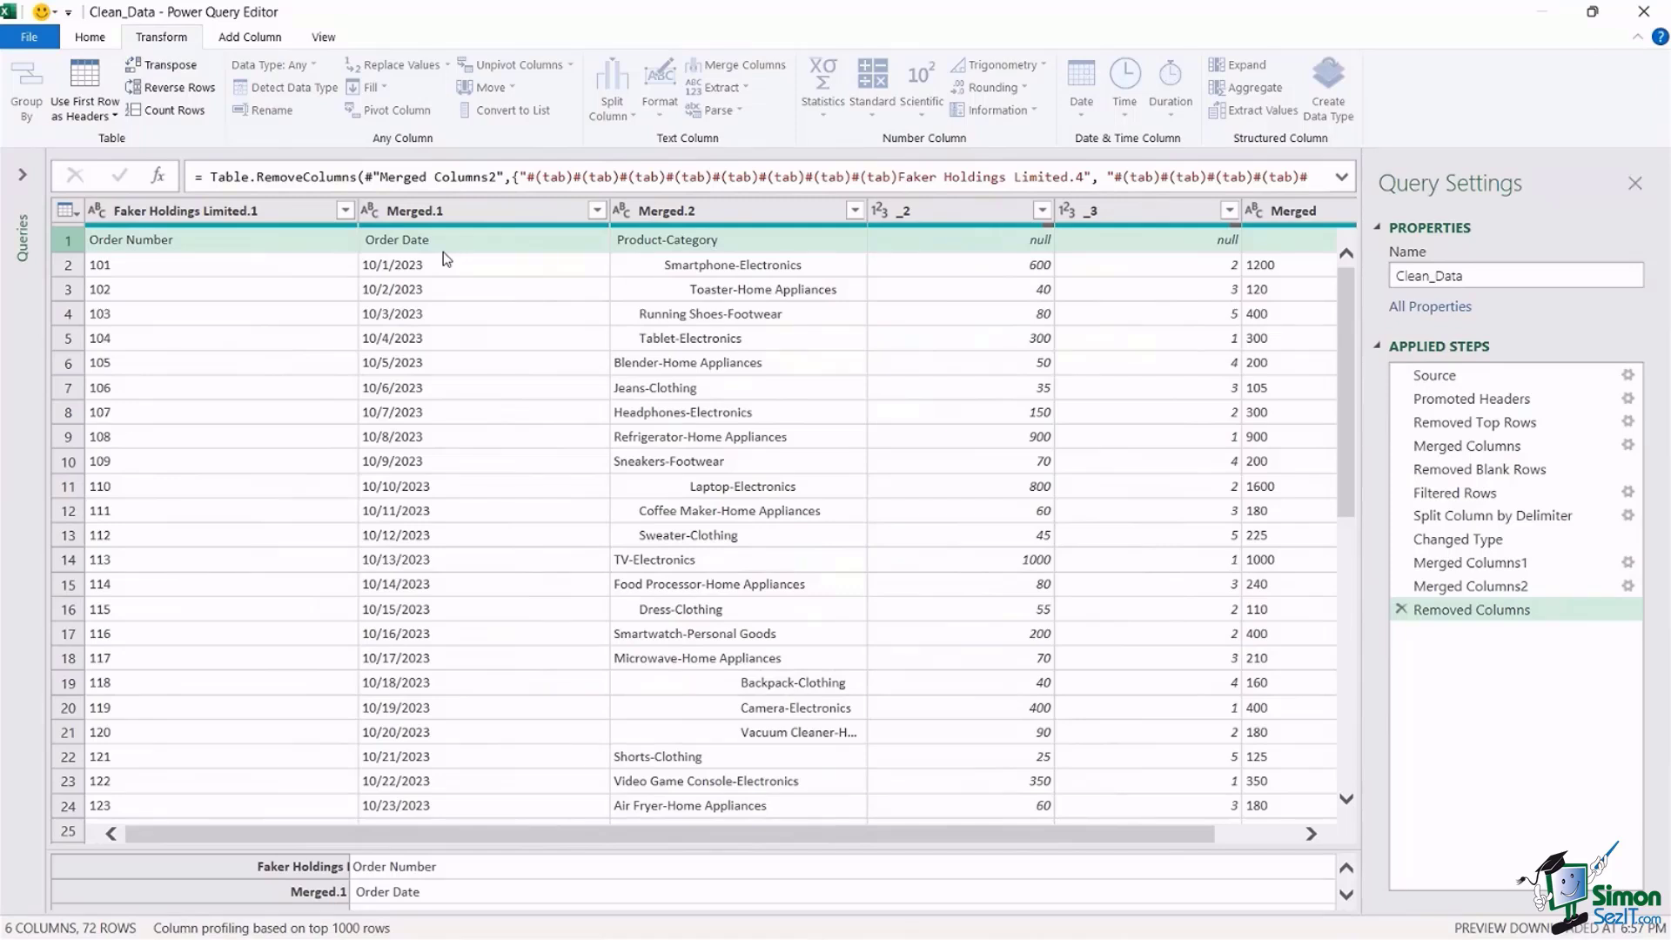
# - Promote the first row to column headers and narrow the Order Number column
pyautogui.click(98, 39)
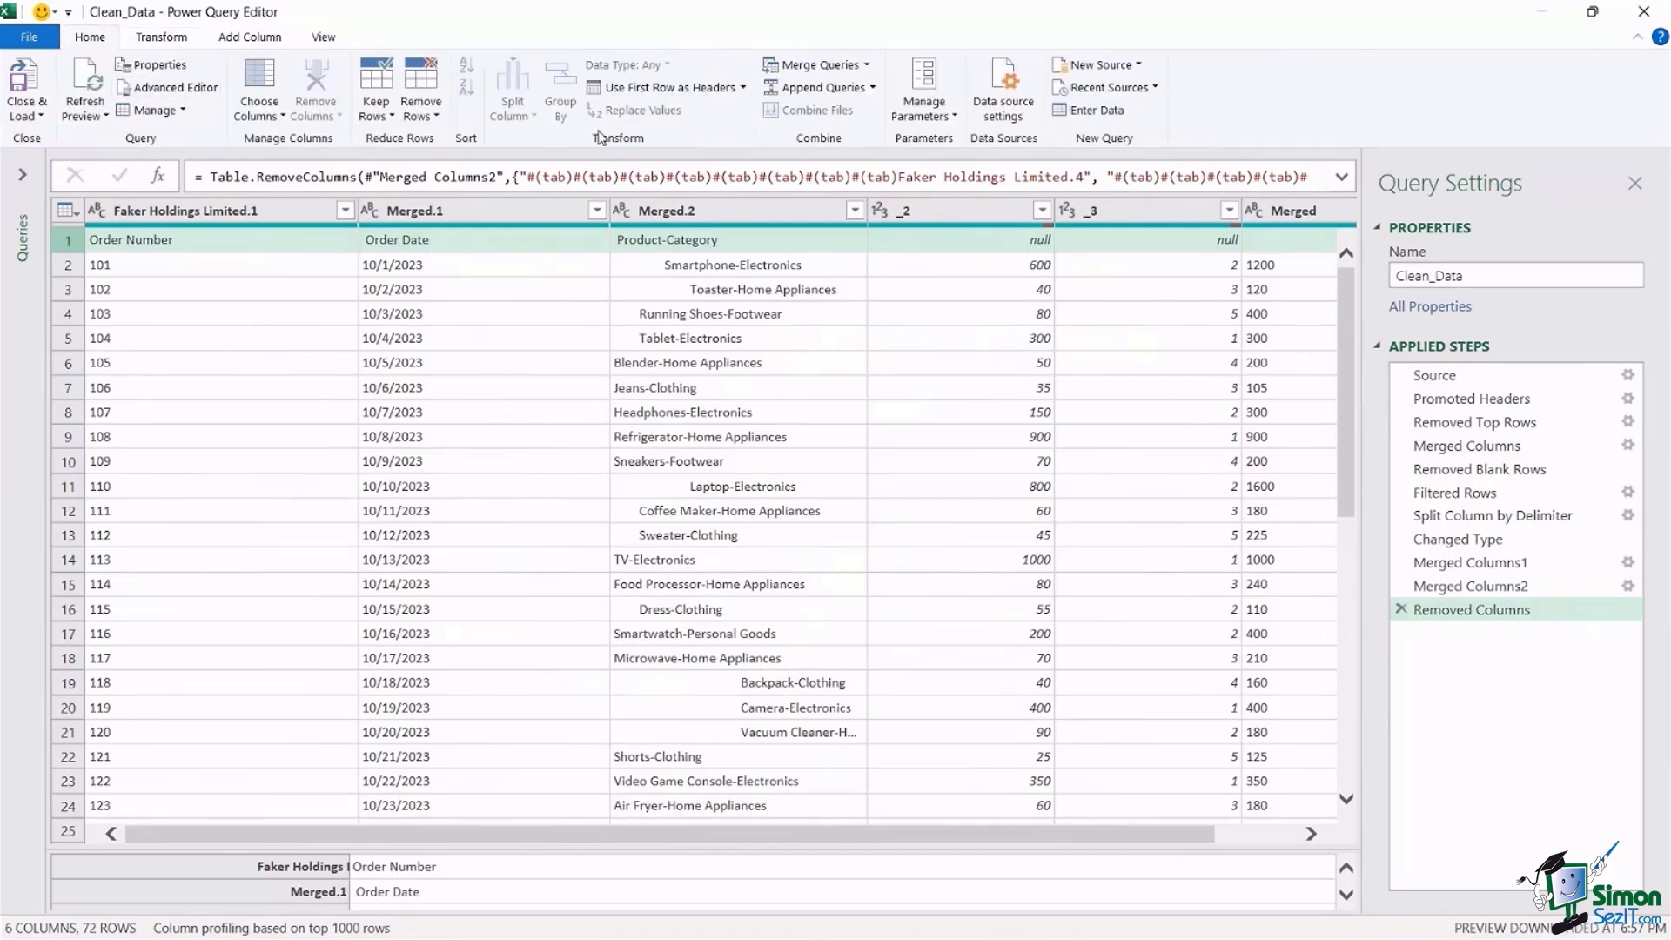
pyautogui.click(696, 89)
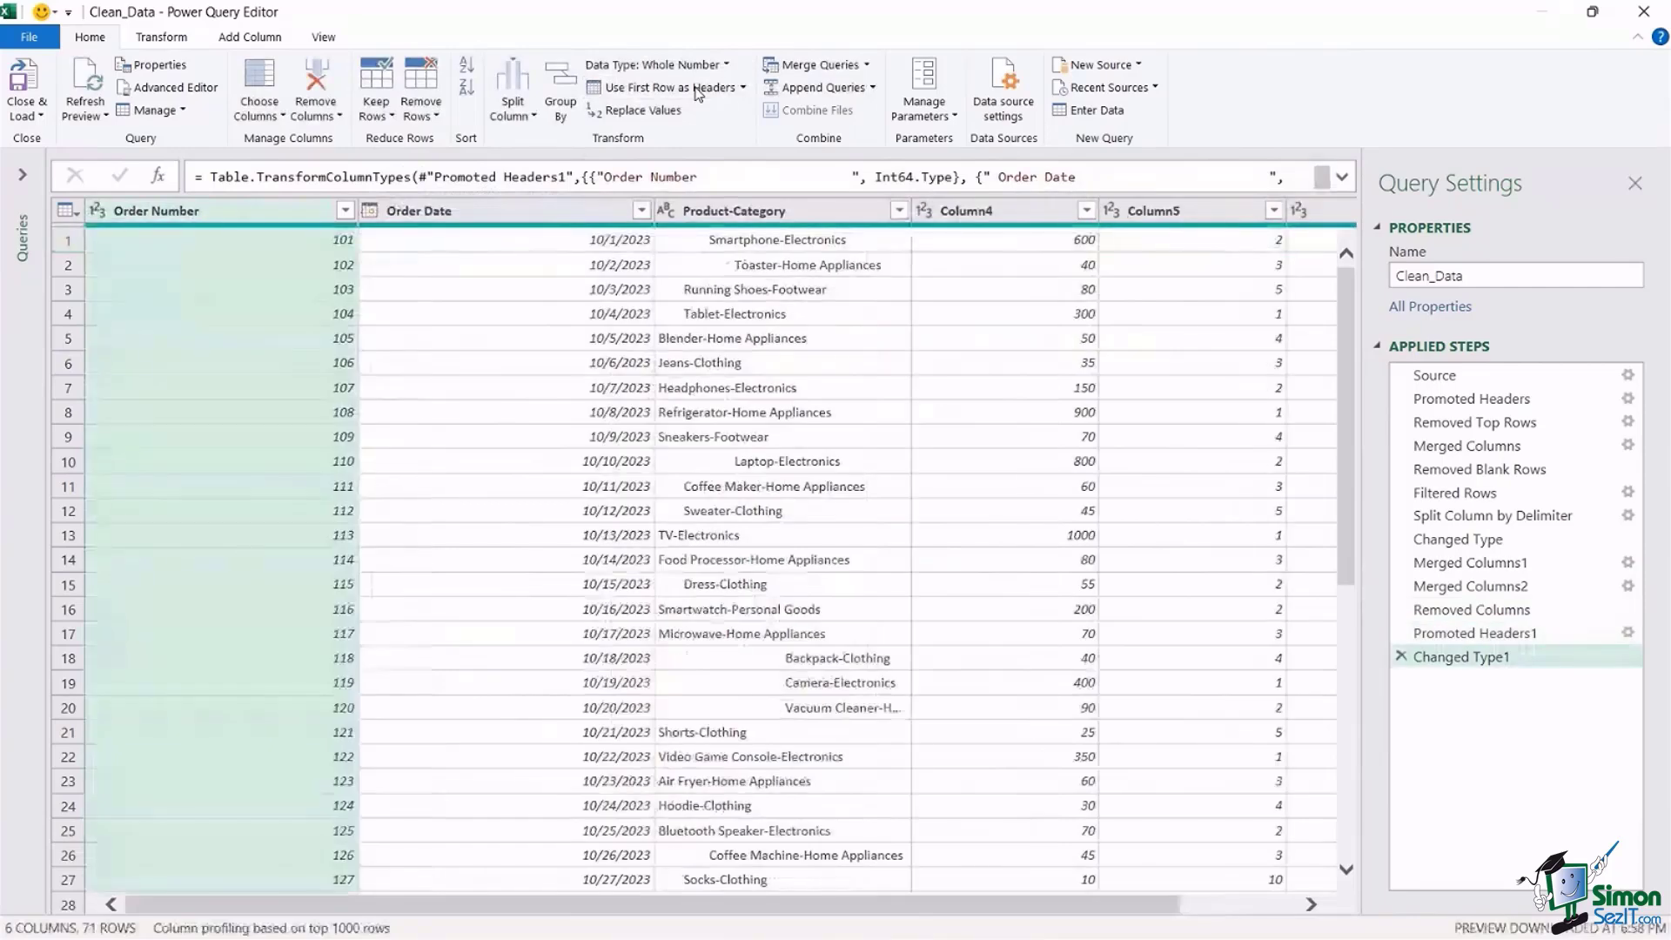
pyautogui.moveTo(358, 216); pyautogui.dragTo(231, 221)
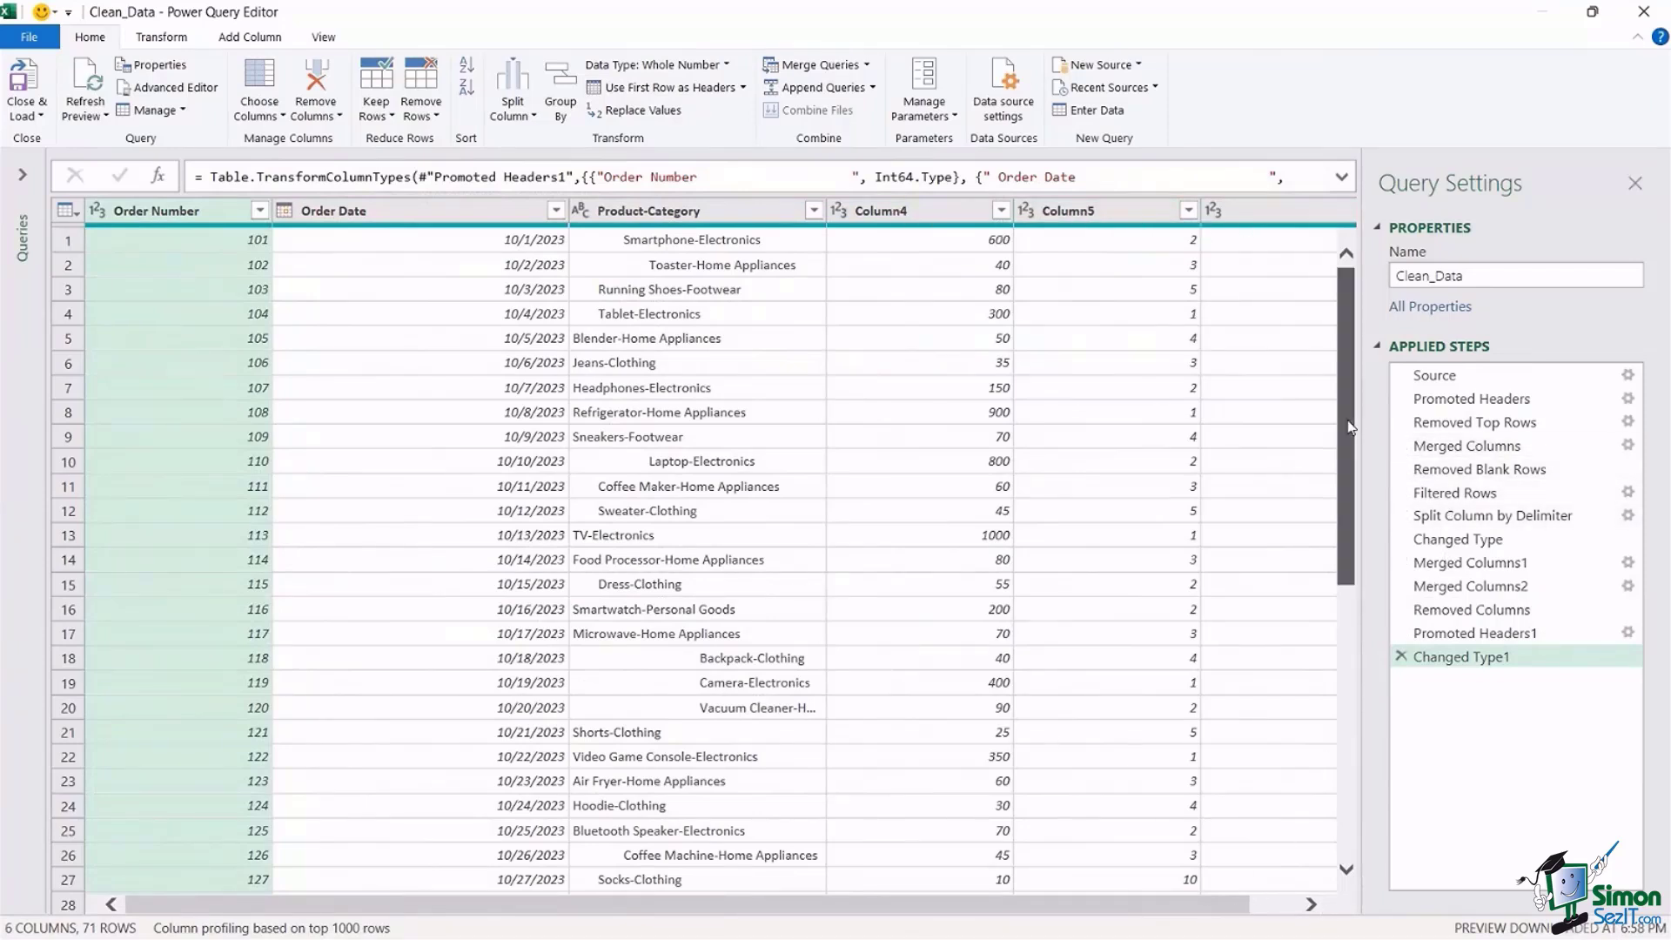
# - Rename the Column4 column as Price Per Unit
pyautogui.hscroll(2, 1201, 905)
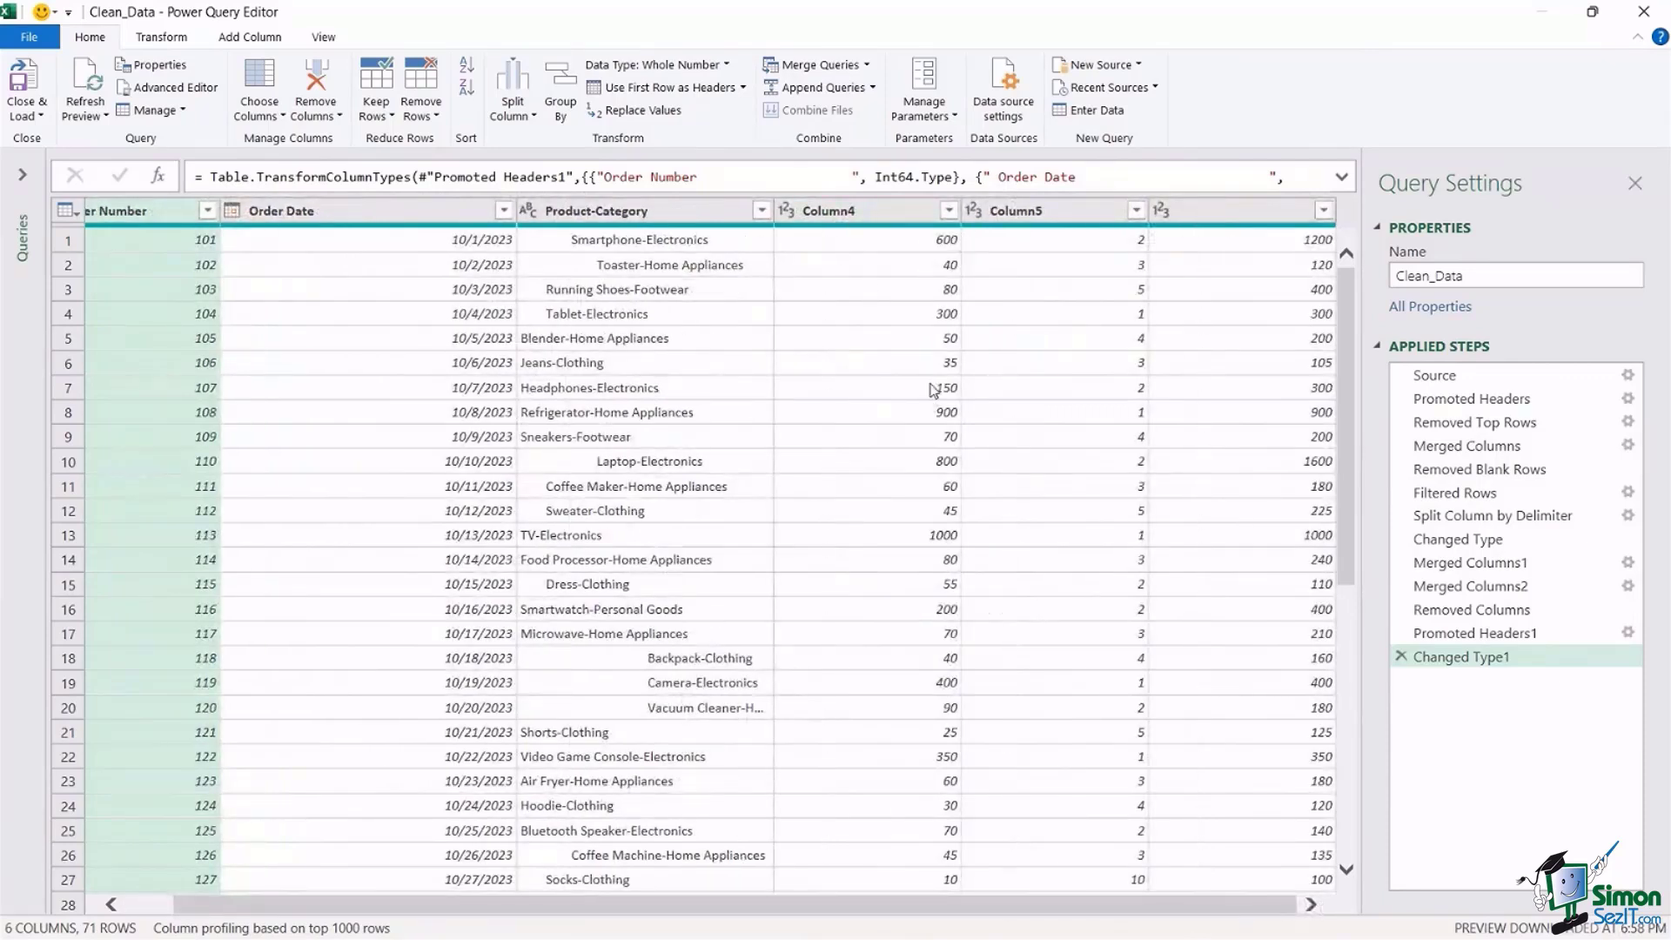
pyautogui.doubleClick(838, 213)
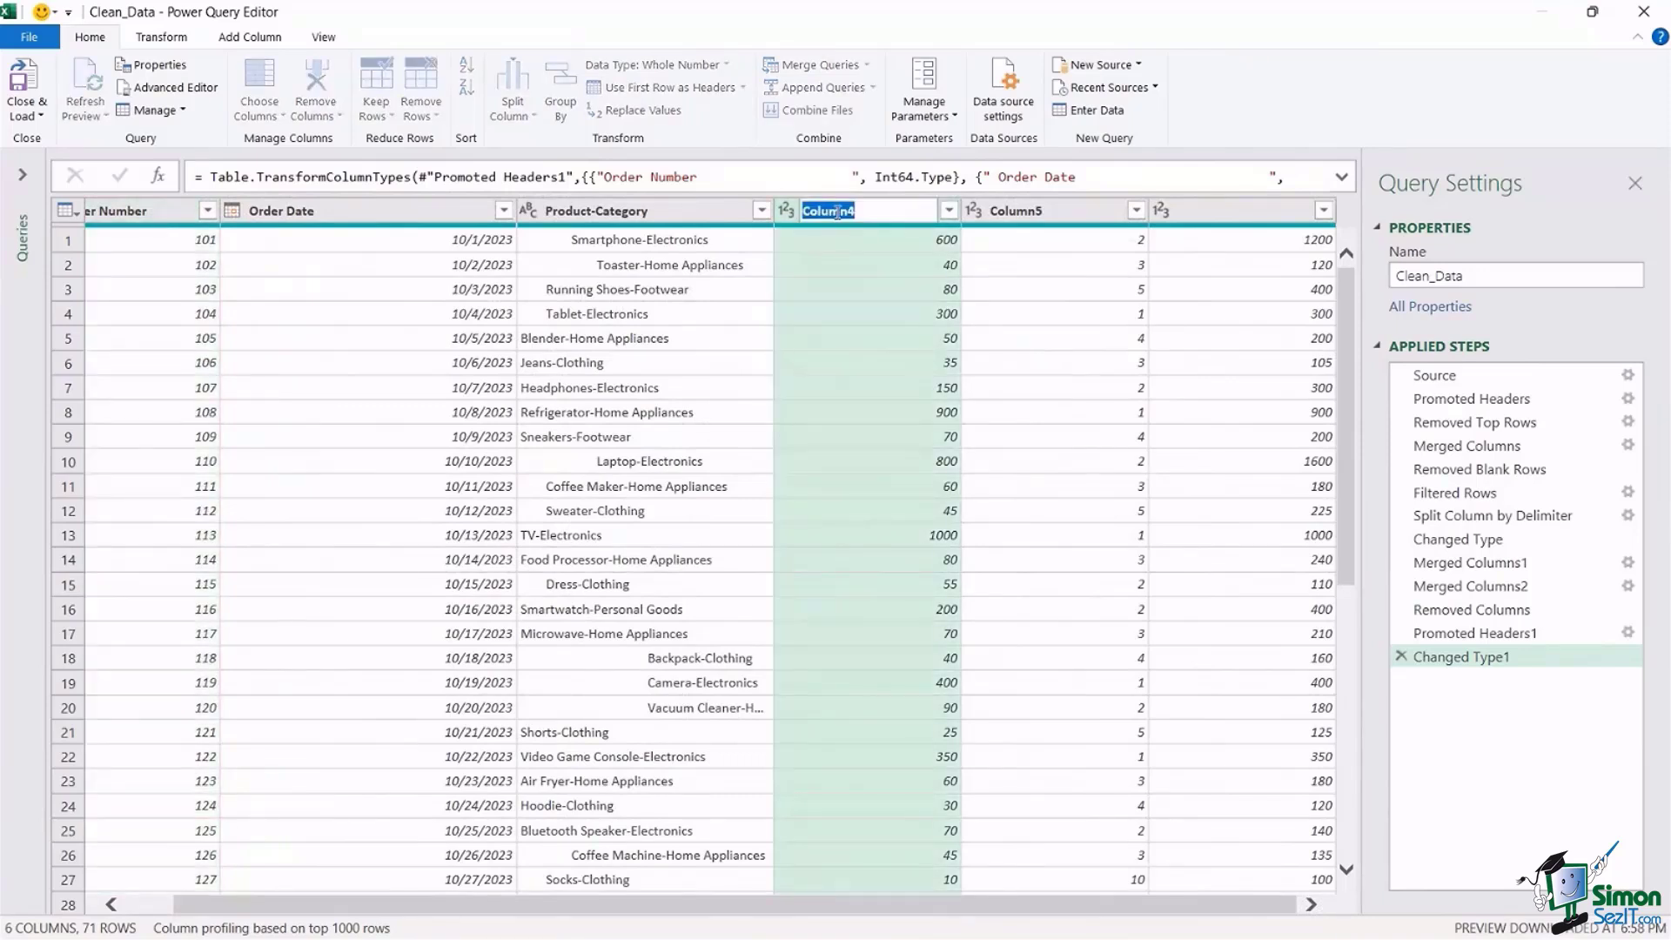
pyautogui.write('Price Per Unit')
pyautogui.press('Return')
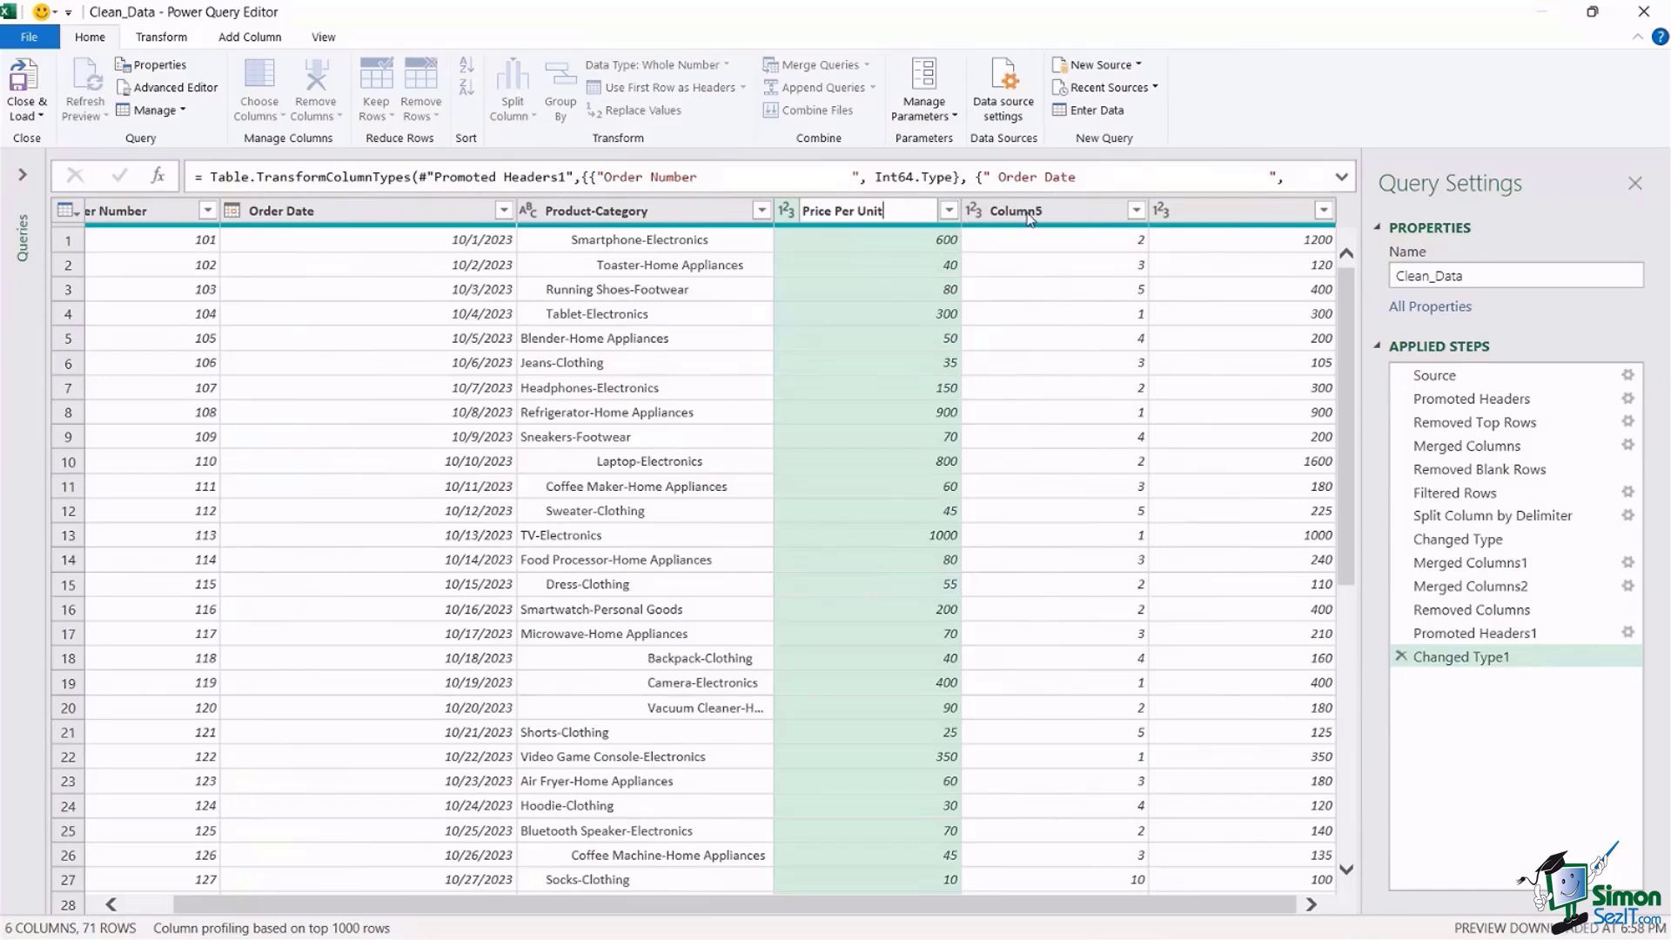
# - Rename Column5 as Quantity and the unnamed last column as Total
pyautogui.doubleClick(1079, 211)
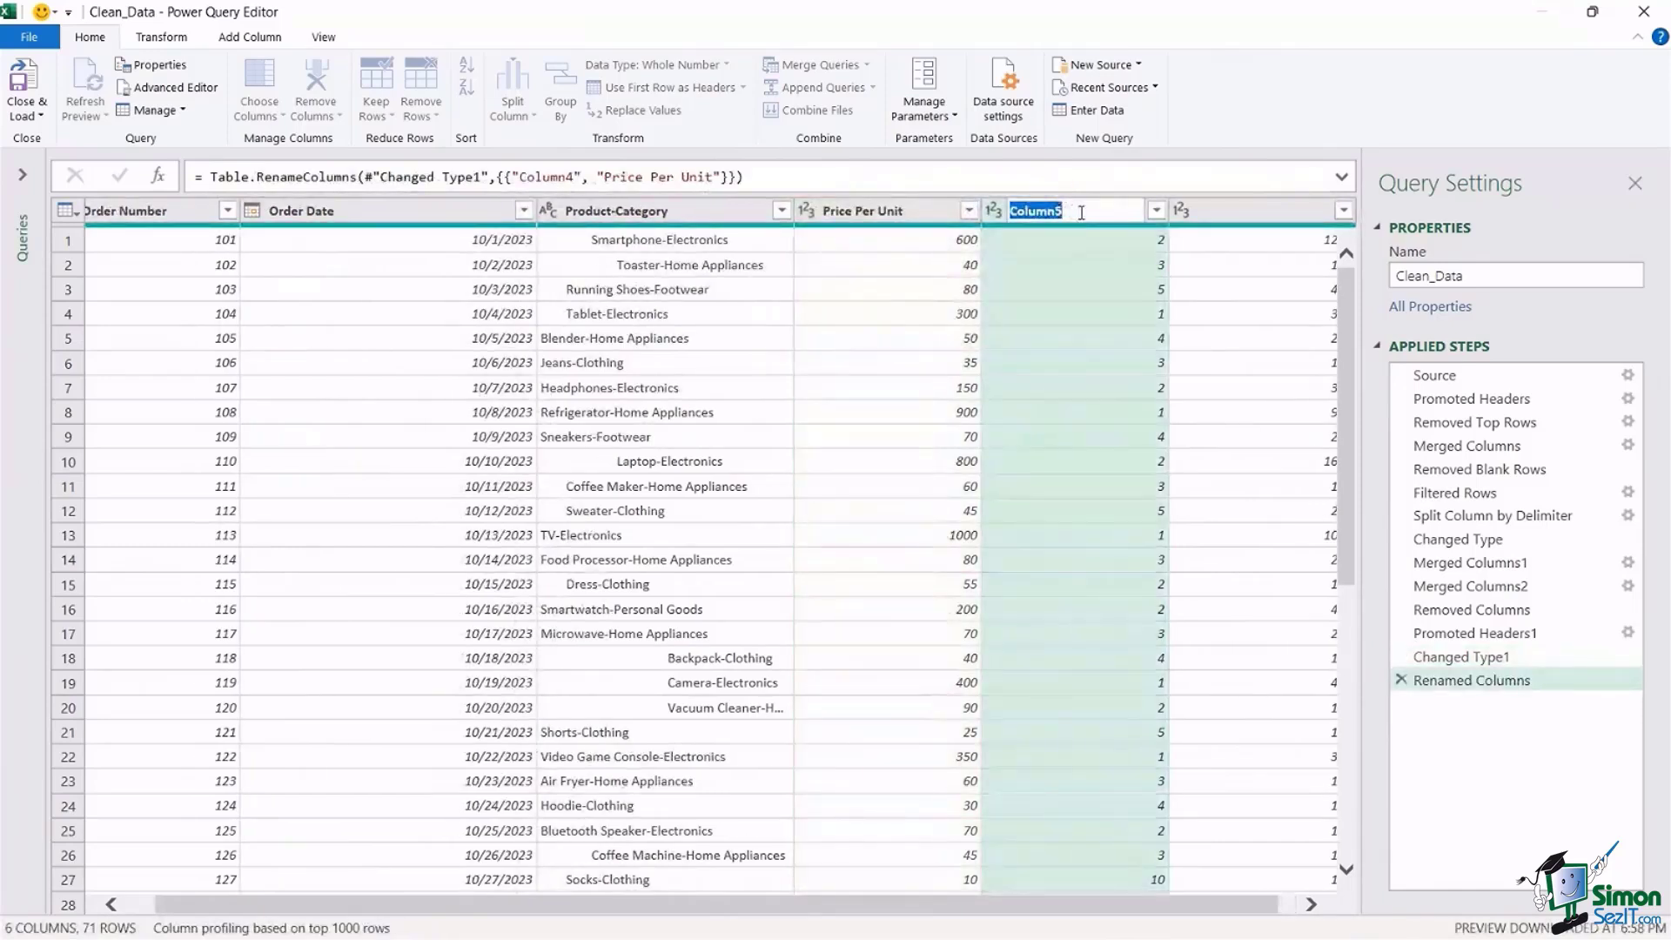
pyautogui.write('Quantity')
pyautogui.click(1205, 212)
pyautogui.write('Total')
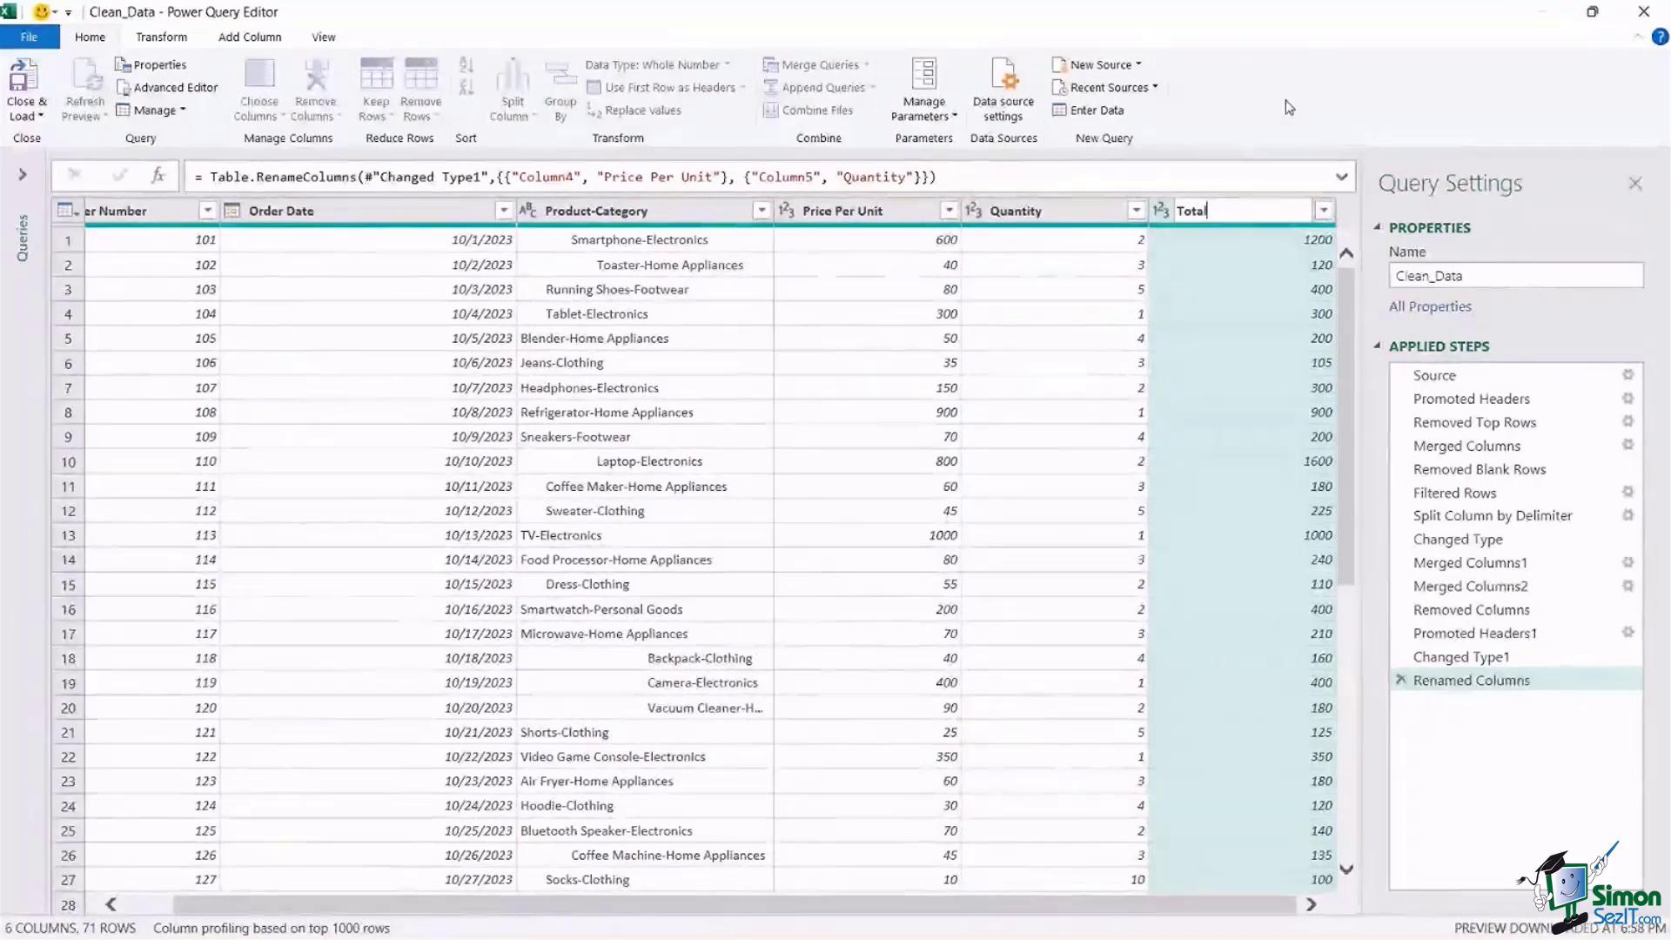
pyautogui.press('Return')
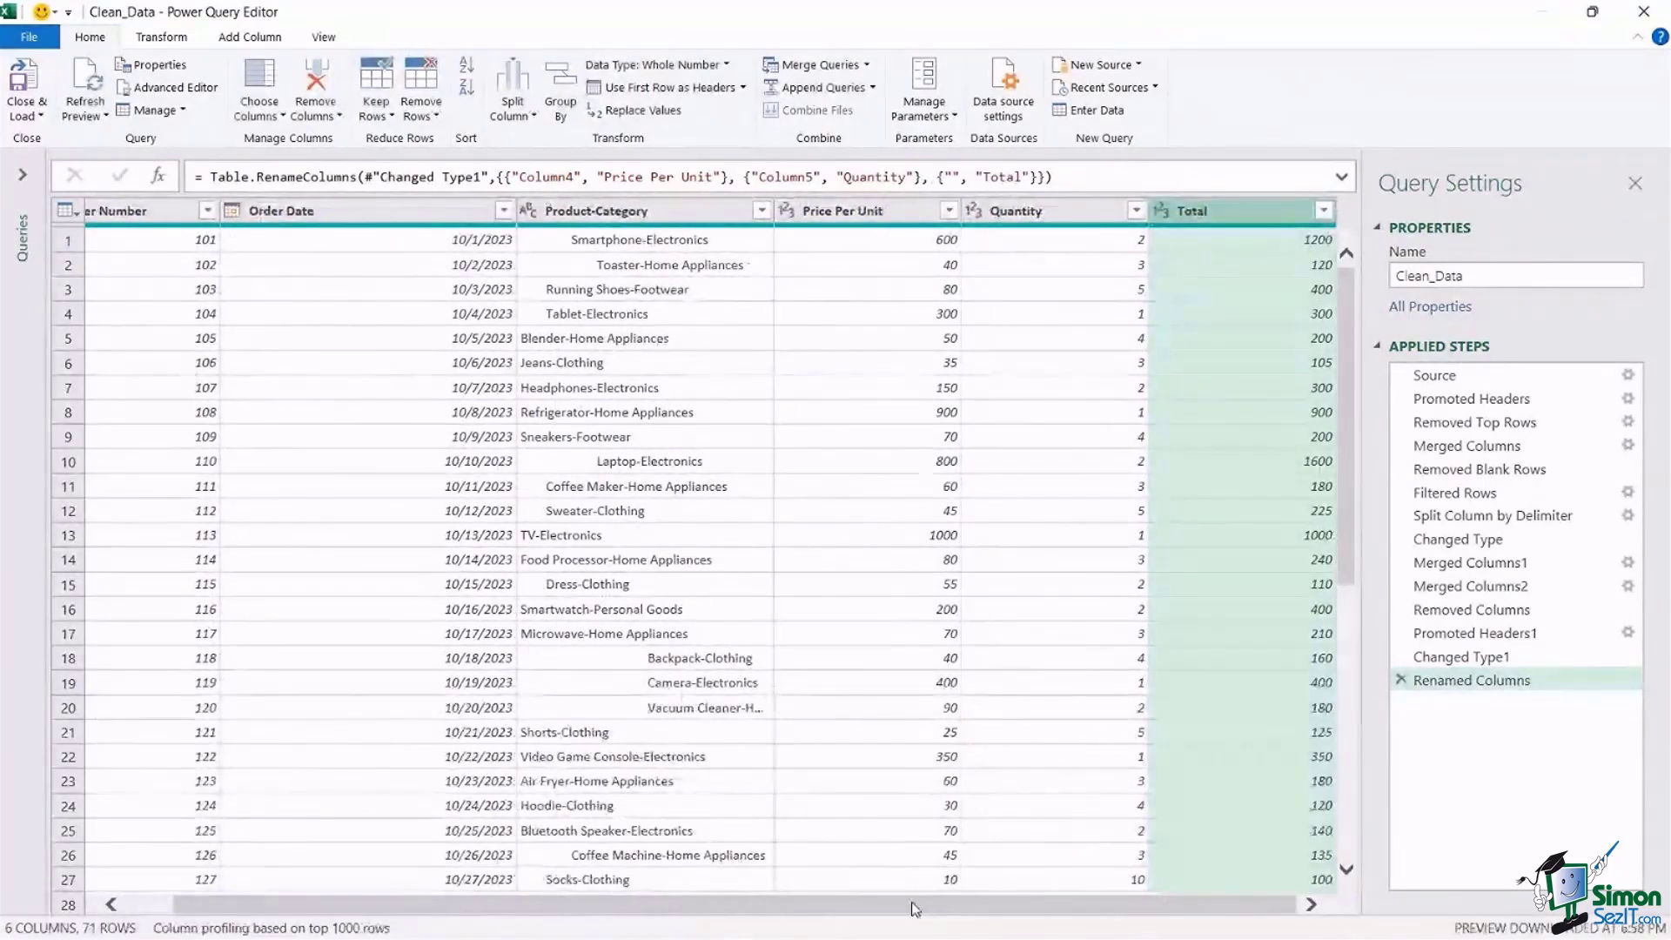
# - Trim the extra spaces from all columns, Order Number through Total
pyautogui.moveTo(914, 908); pyautogui.dragTo(862, 908)
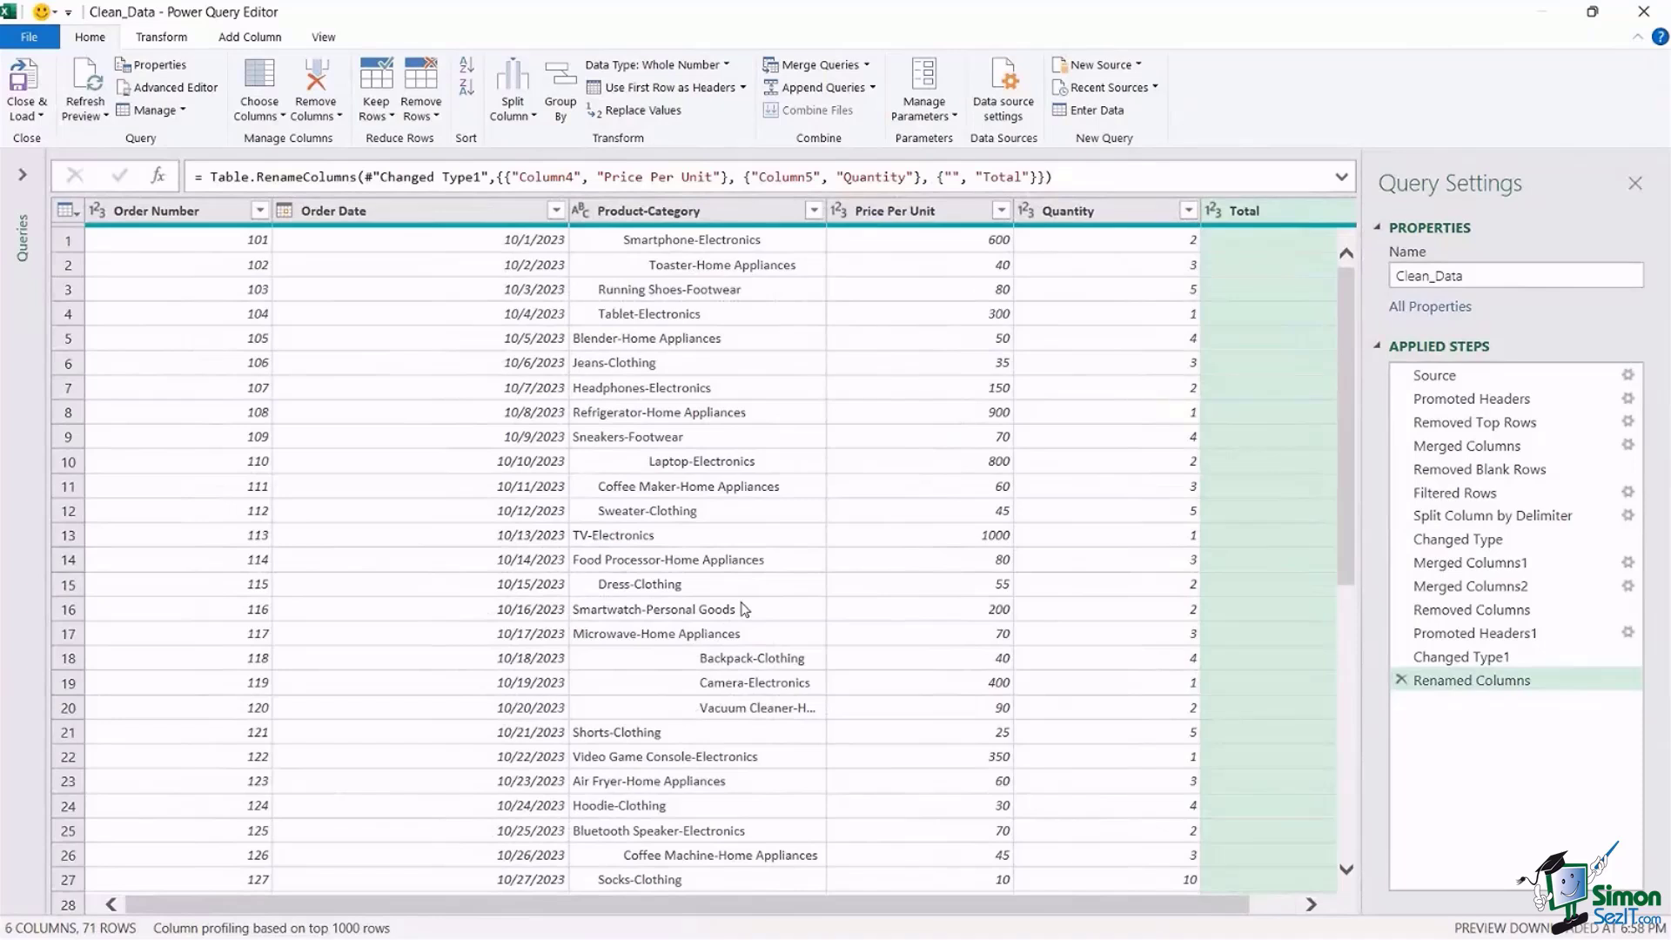
pyautogui.click(721, 444)
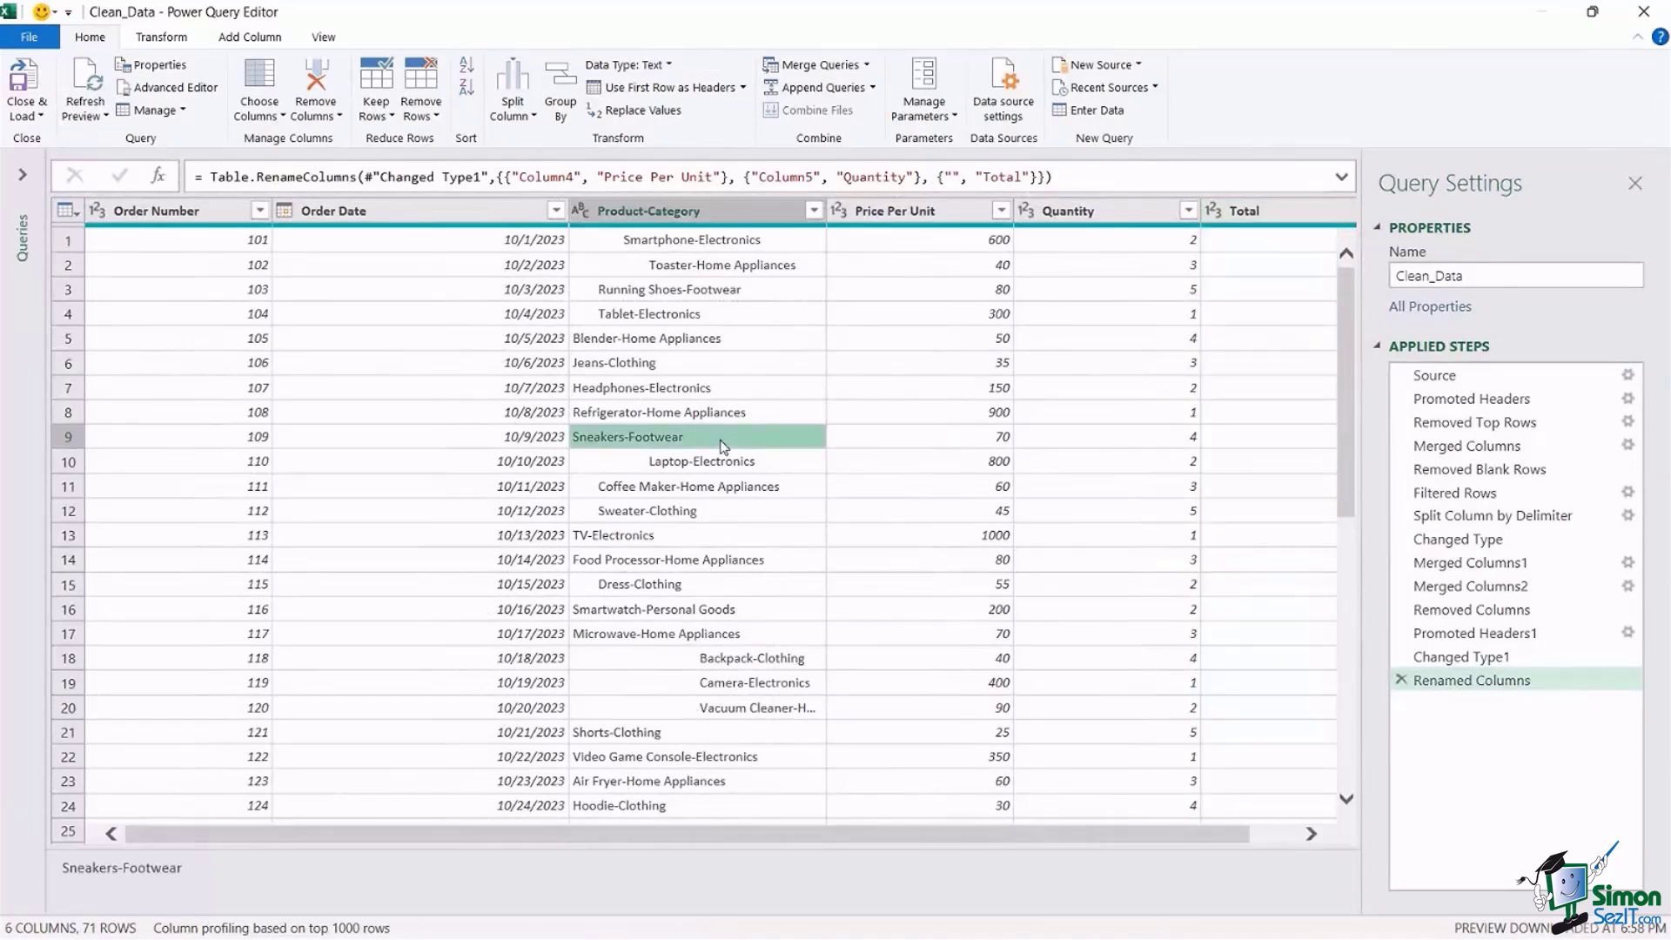
pyautogui.click(680, 216)
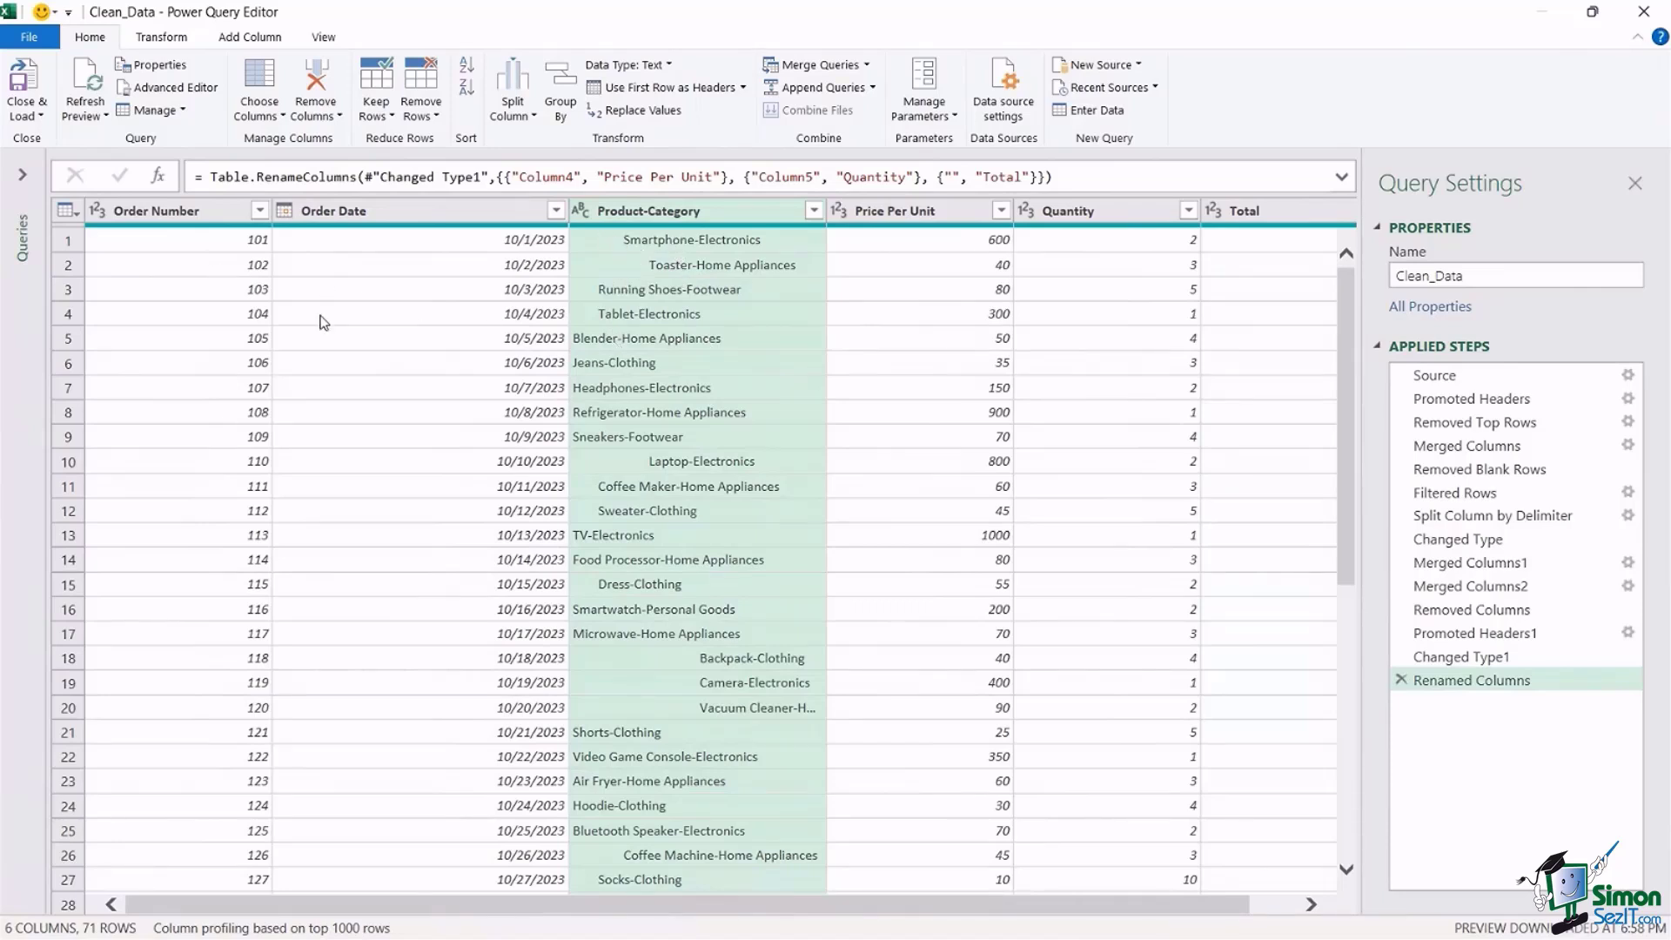
pyautogui.click(170, 216)
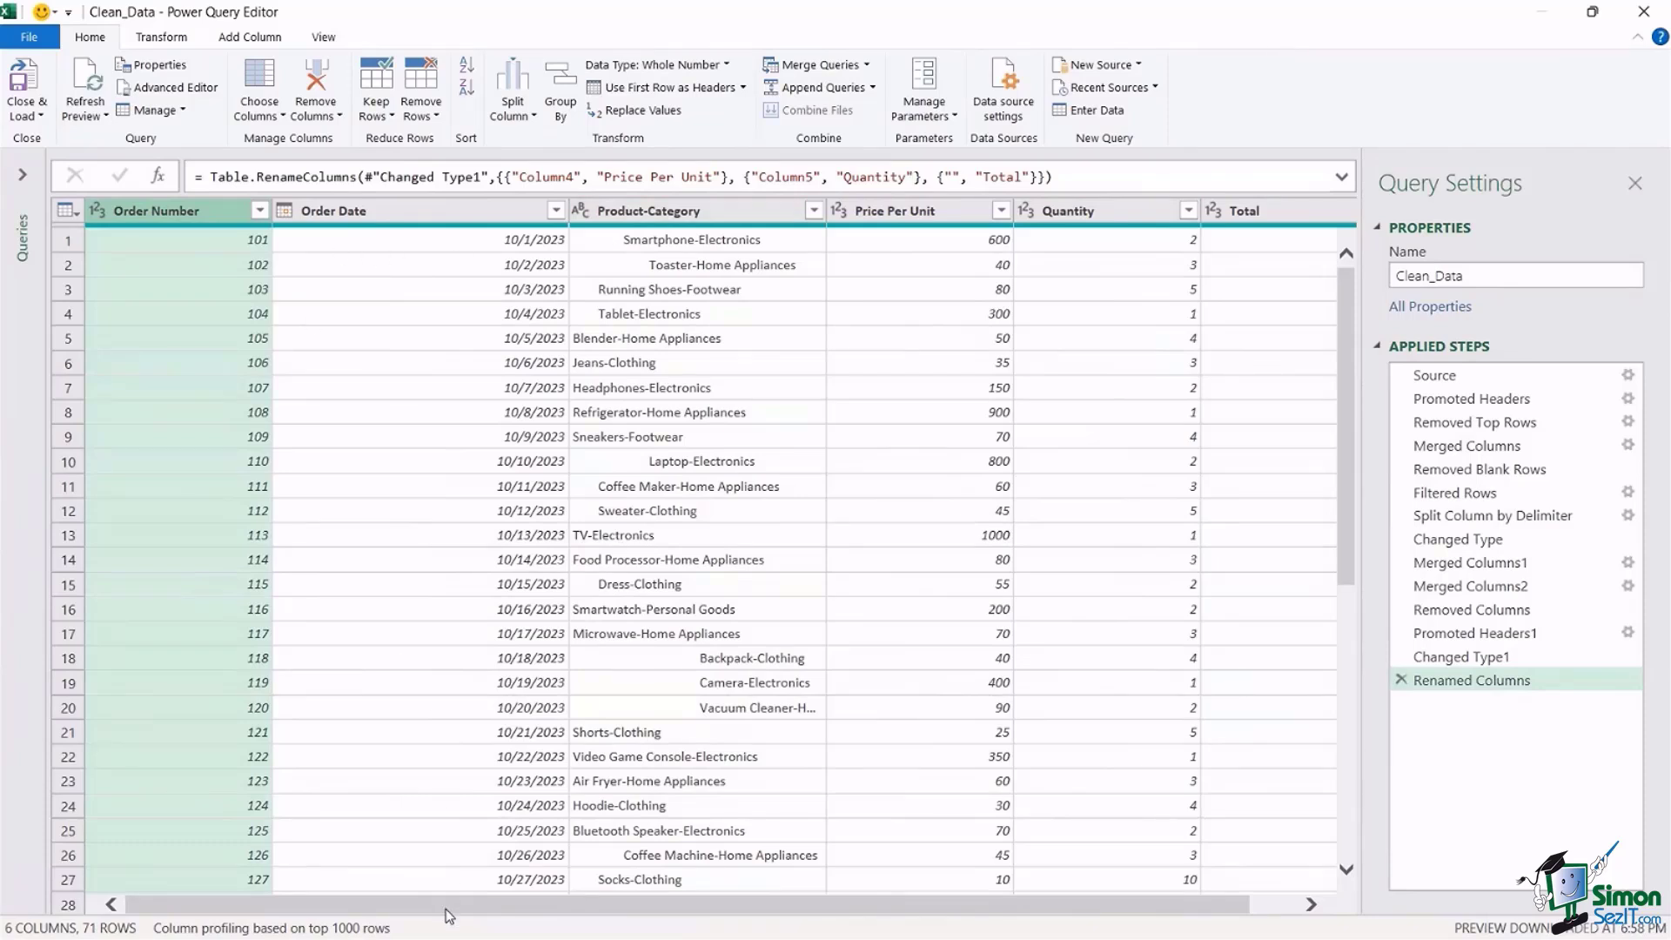
pyautogui.keyDown('shift'); pyautogui.click(1270, 222); pyautogui.keyUp('shift')
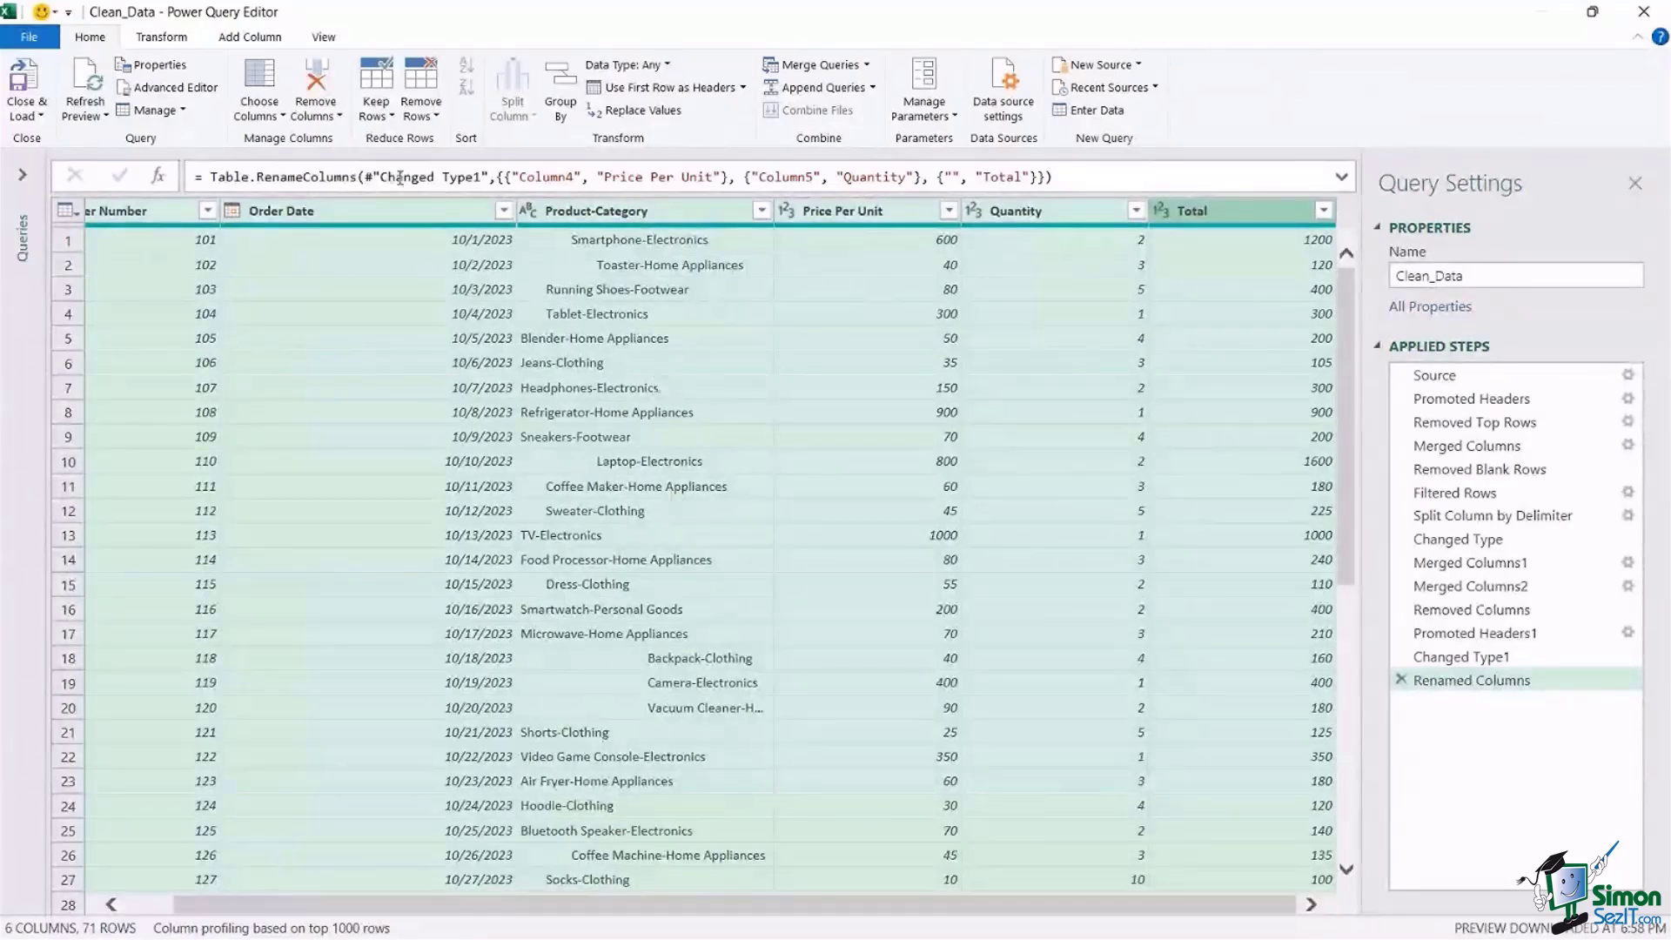
pyautogui.click(162, 38)
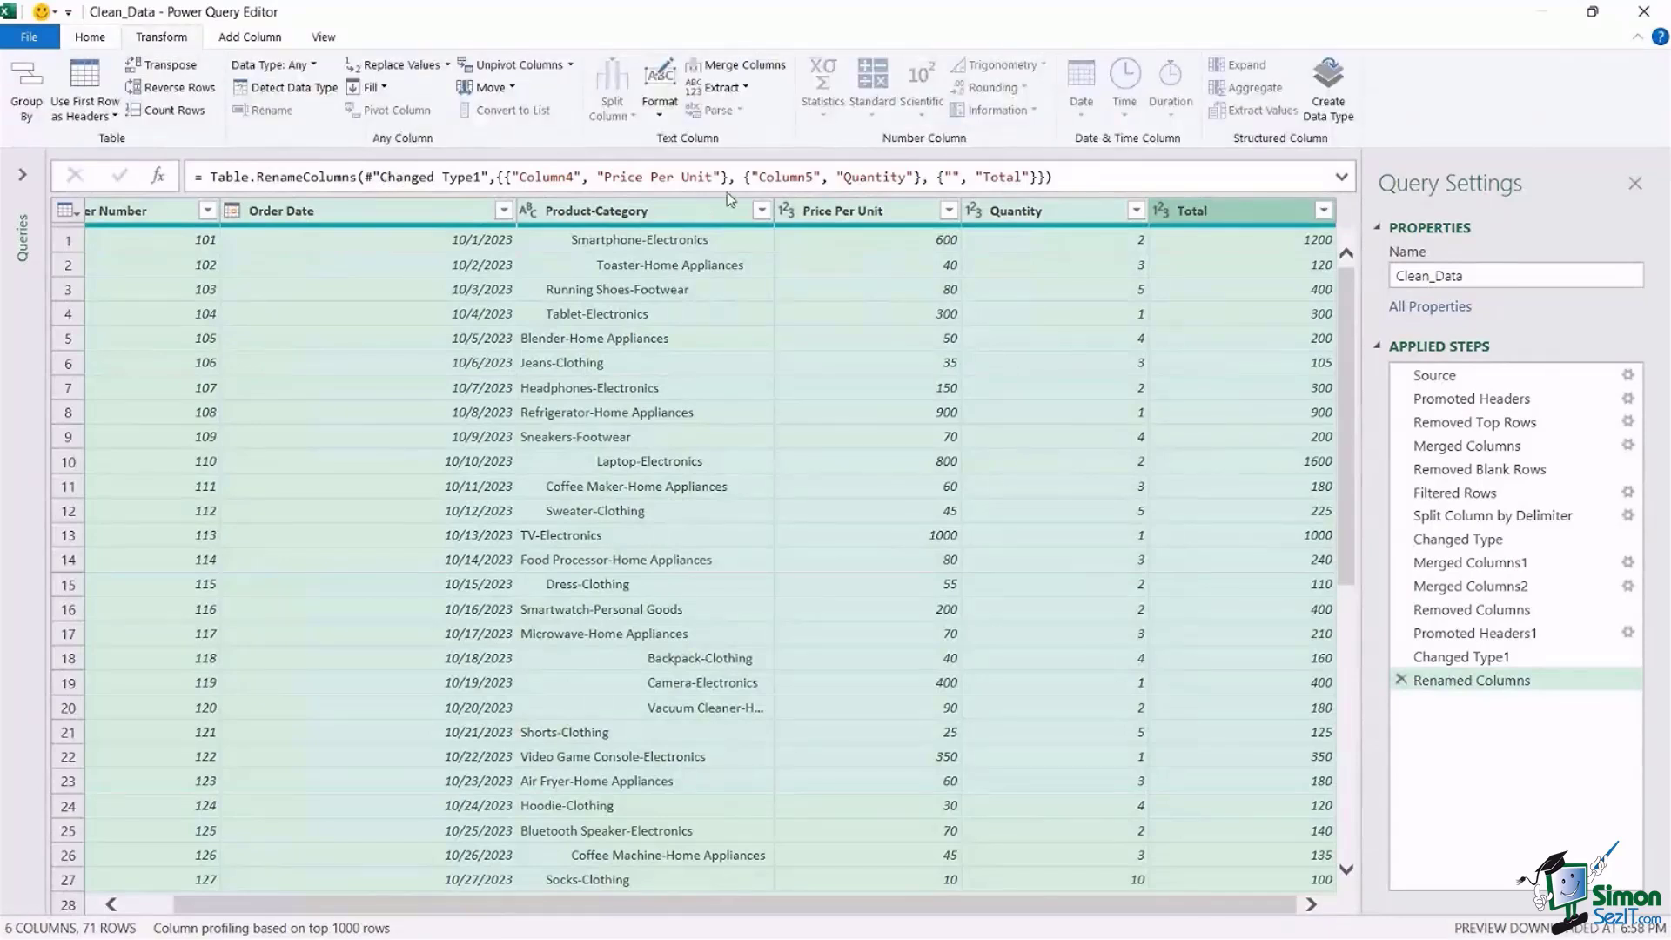
pyautogui.click(667, 118)
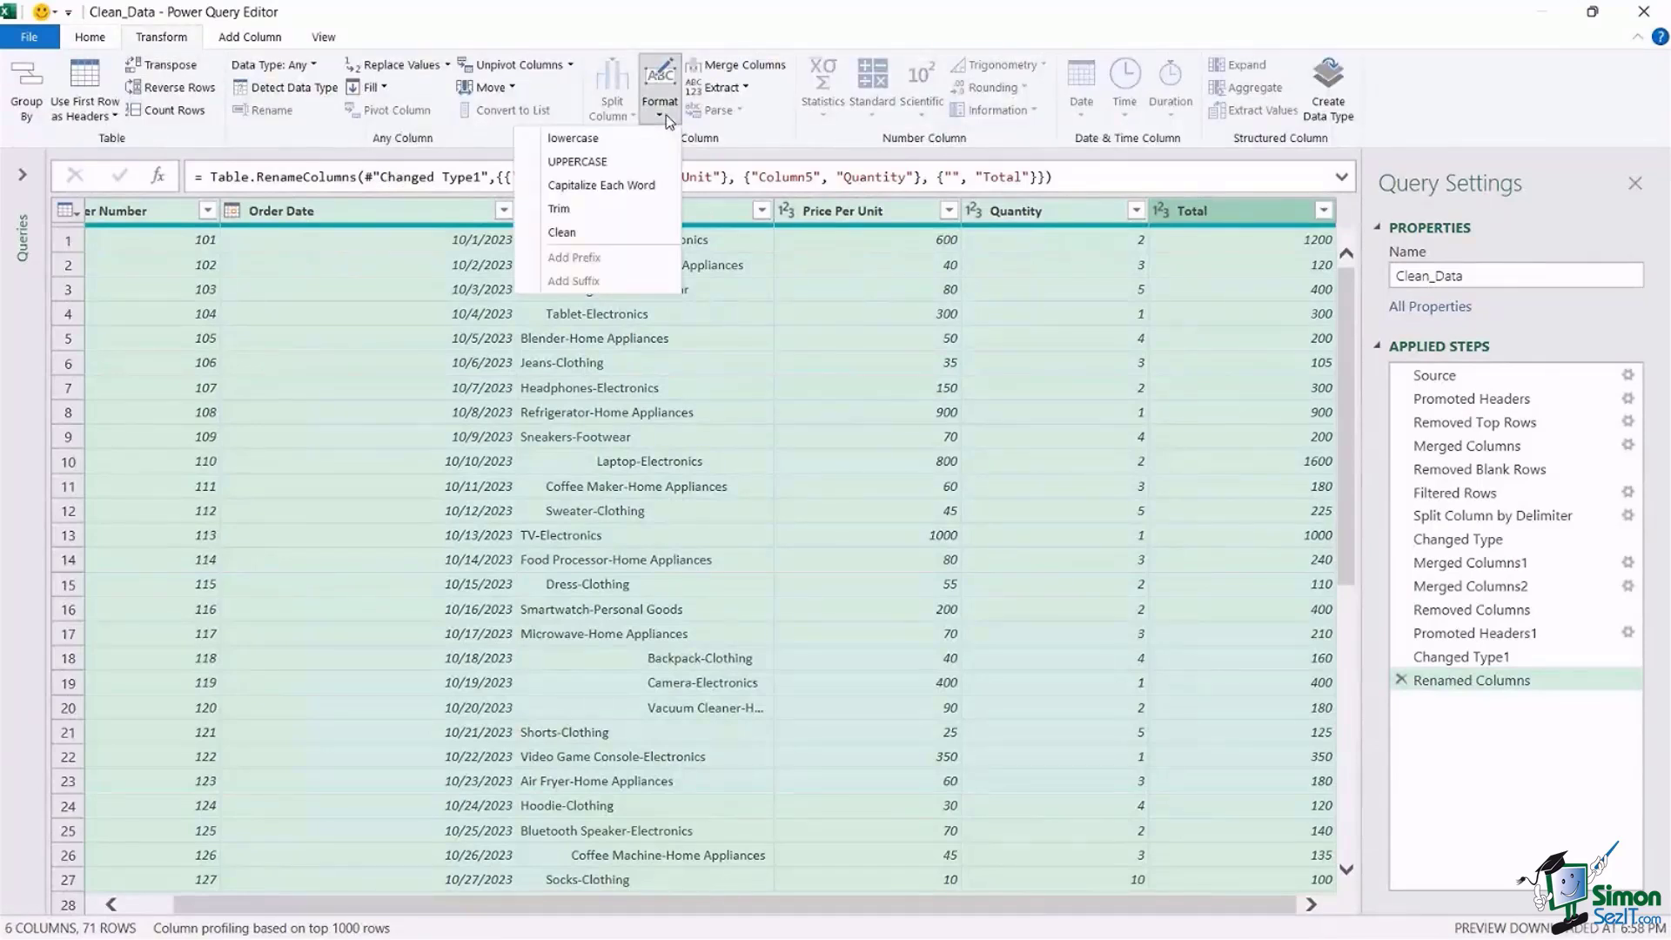
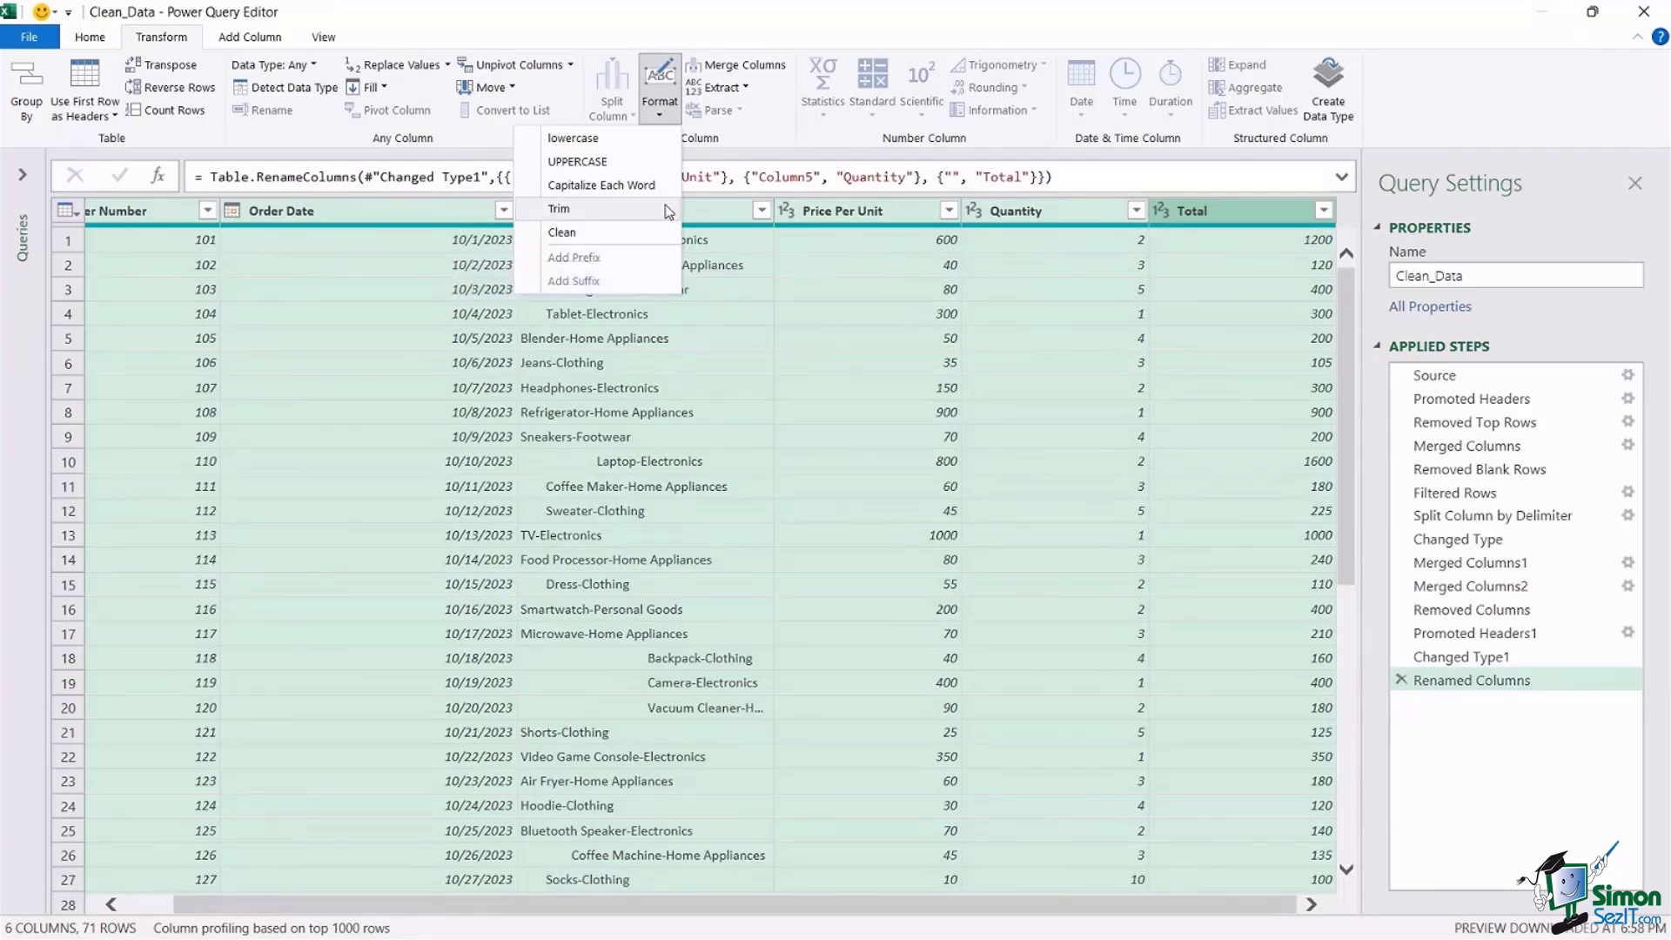
pyautogui.click(666, 211)
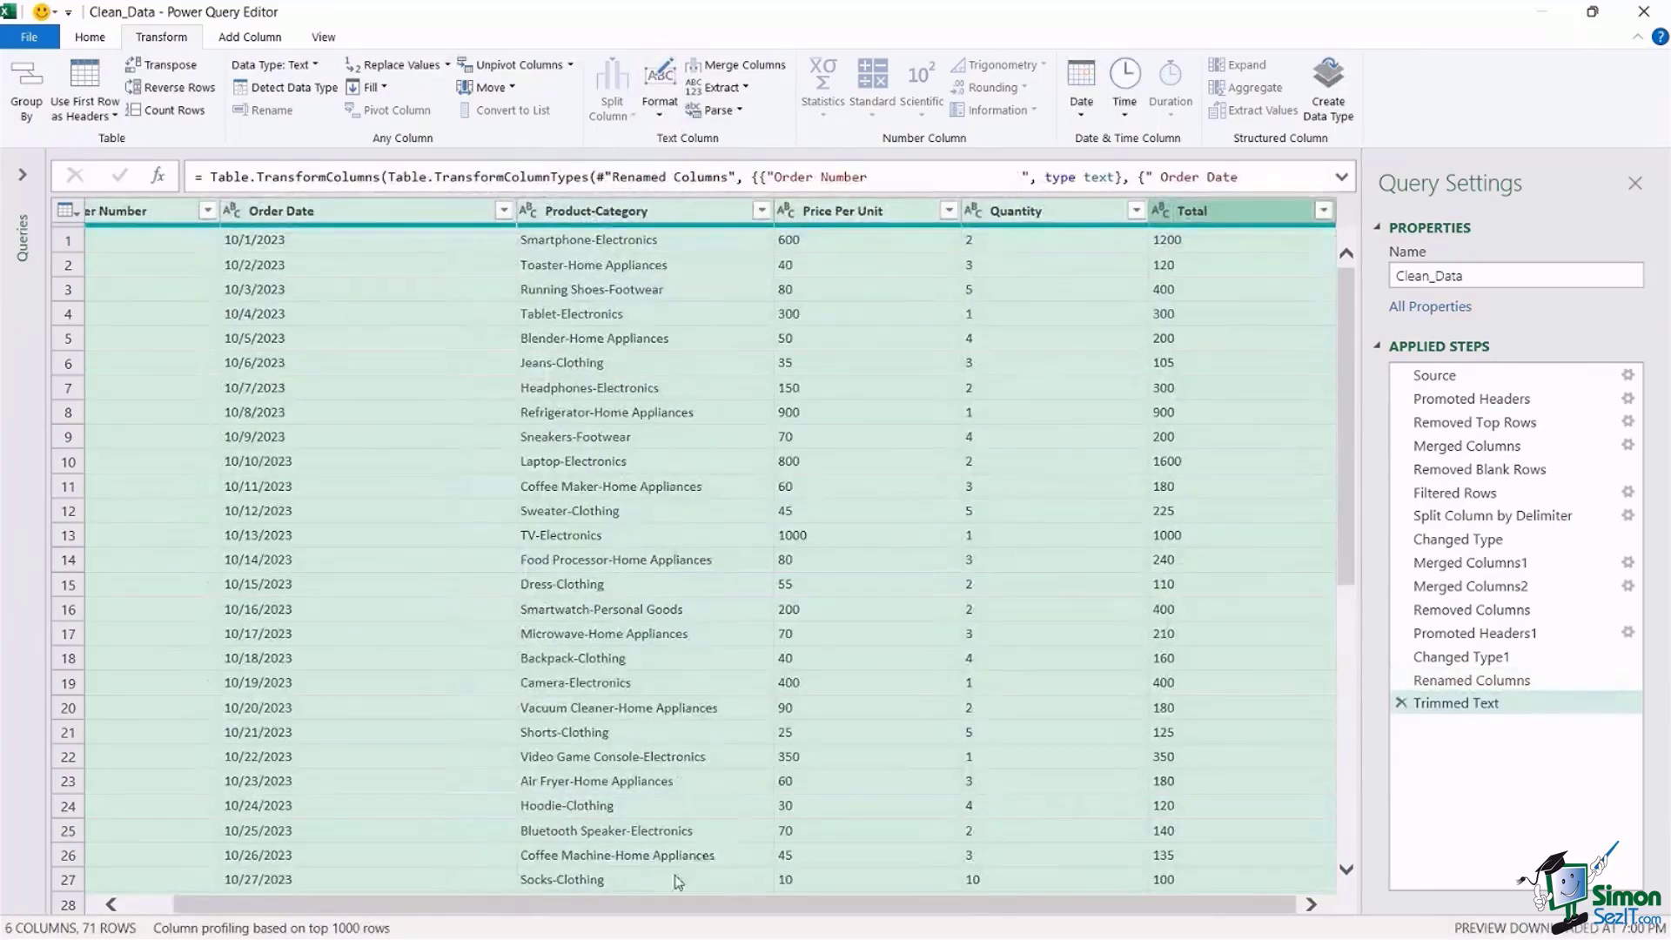
# - Split the Product-Category column at each occurrence of the custom hyphen delimiter "-"
pyautogui.moveTo(663, 907); pyautogui.dragTo(611, 906)
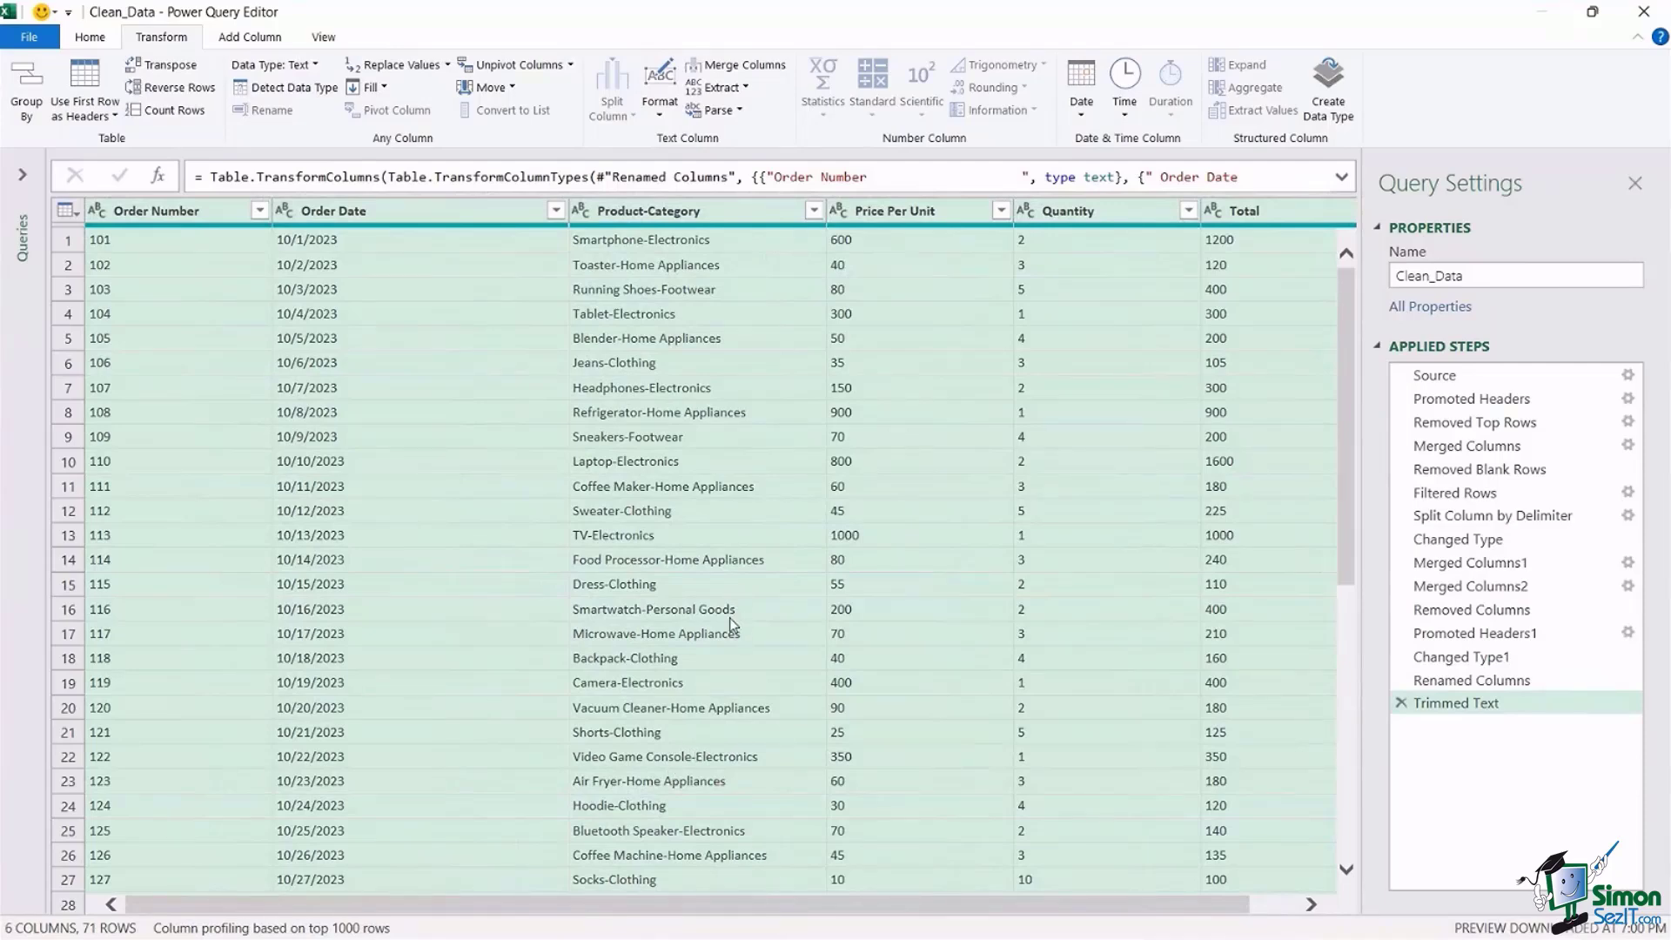
pyautogui.click(664, 210)
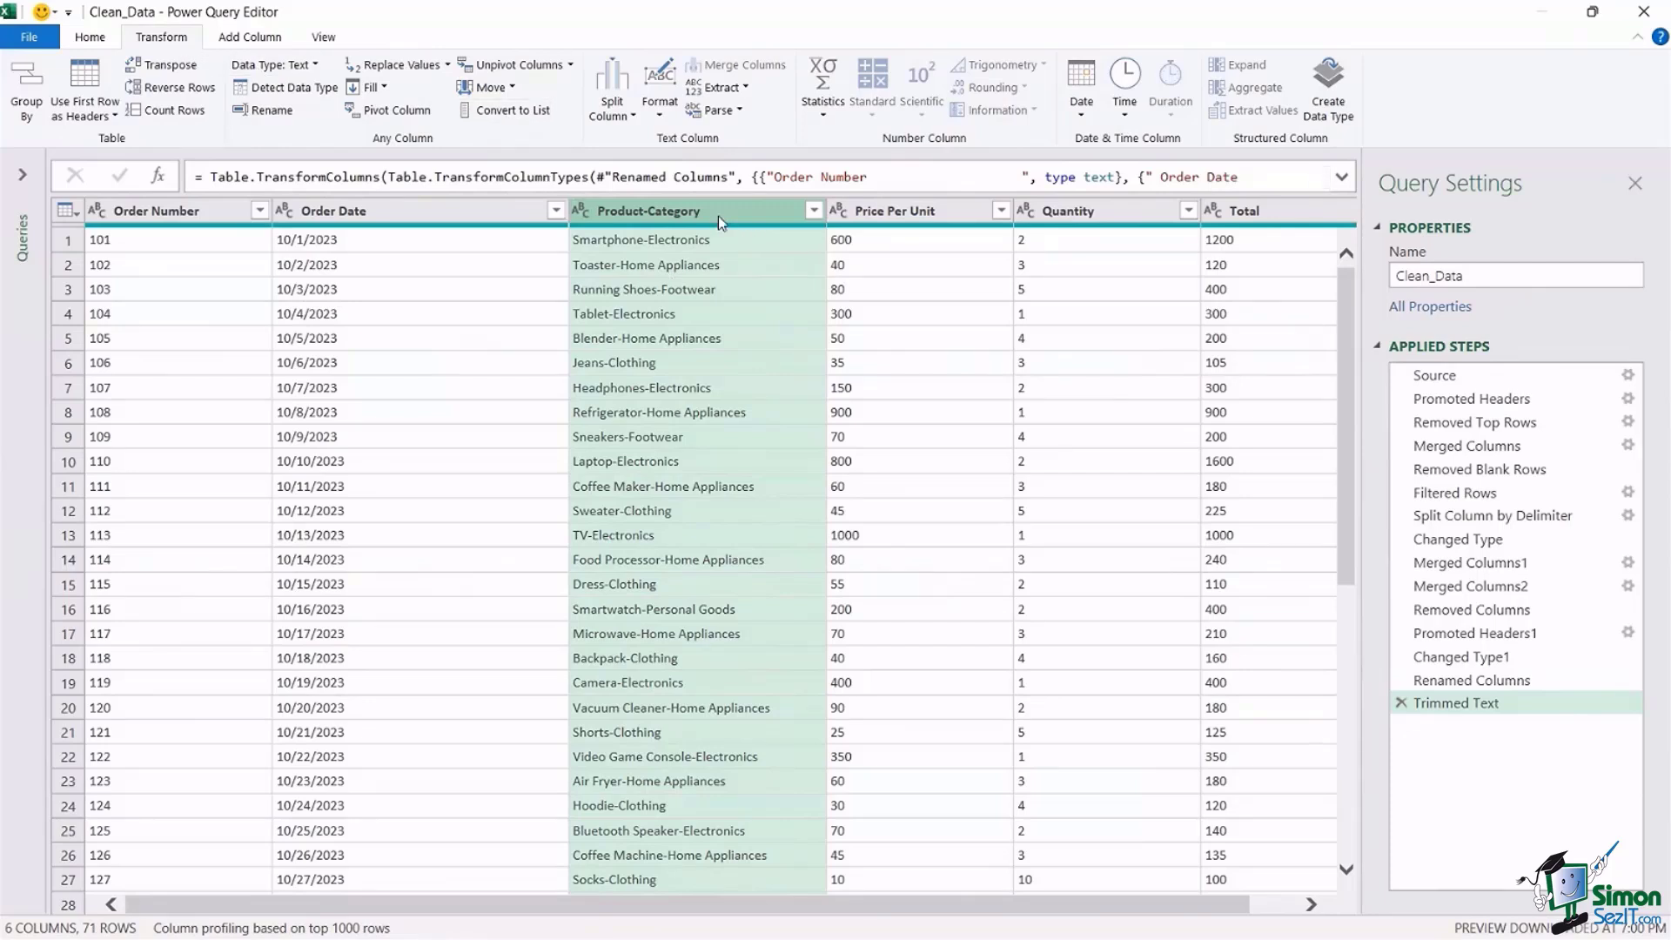
pyautogui.click(616, 114)
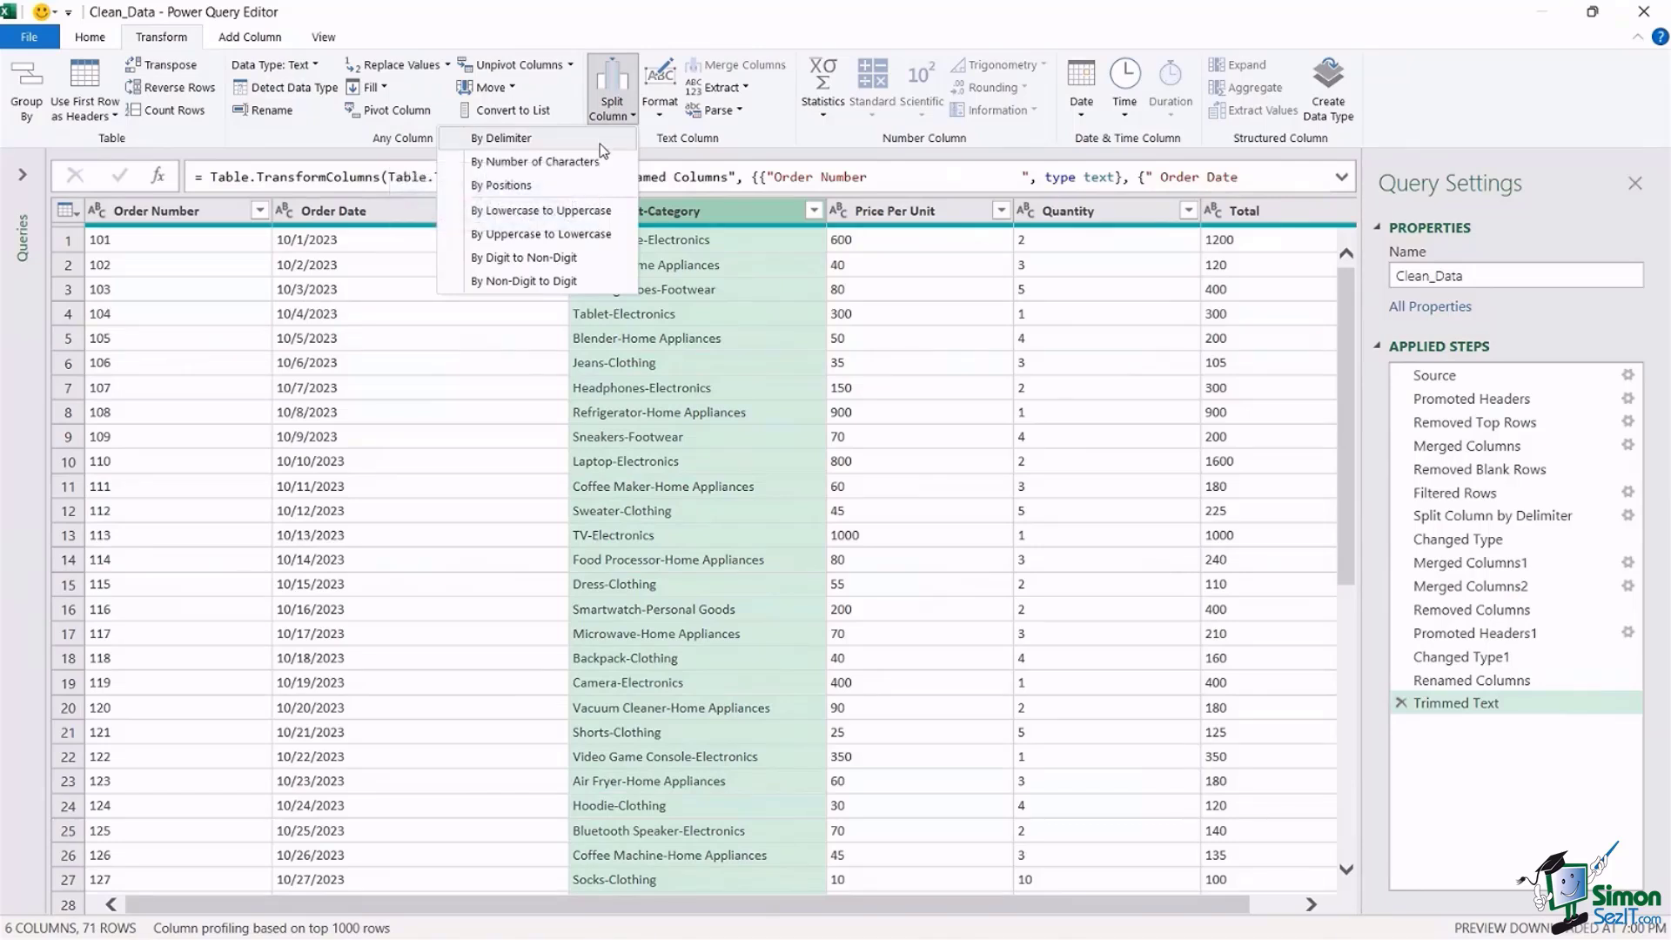
pyautogui.click(599, 143)
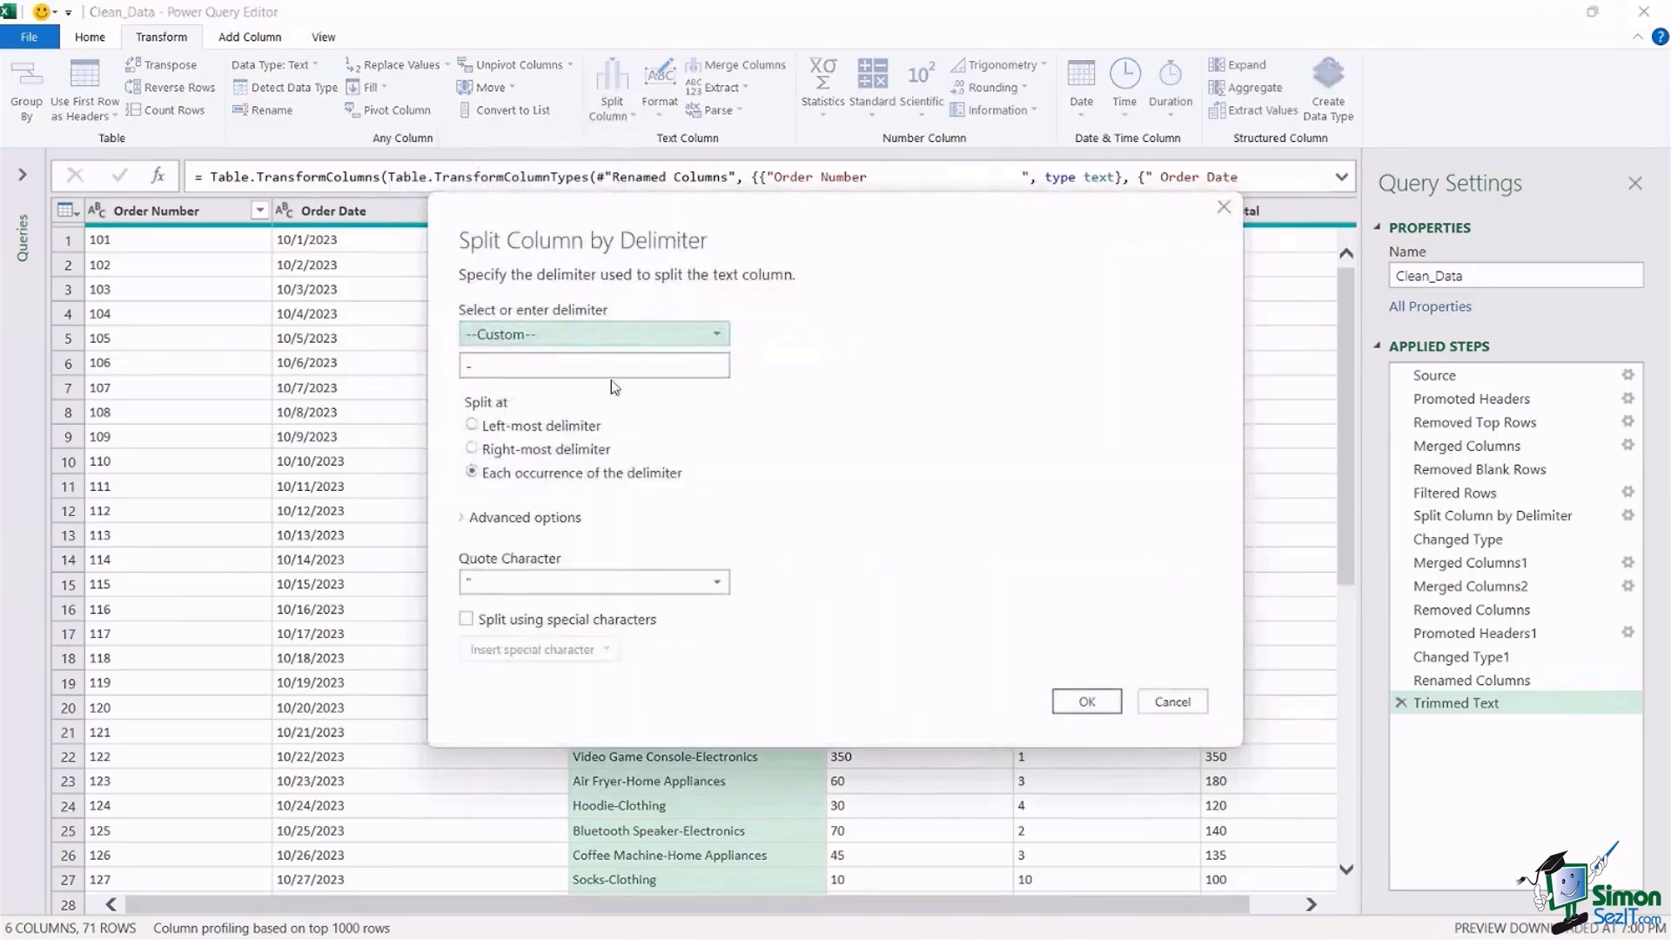
pyautogui.click(719, 335)
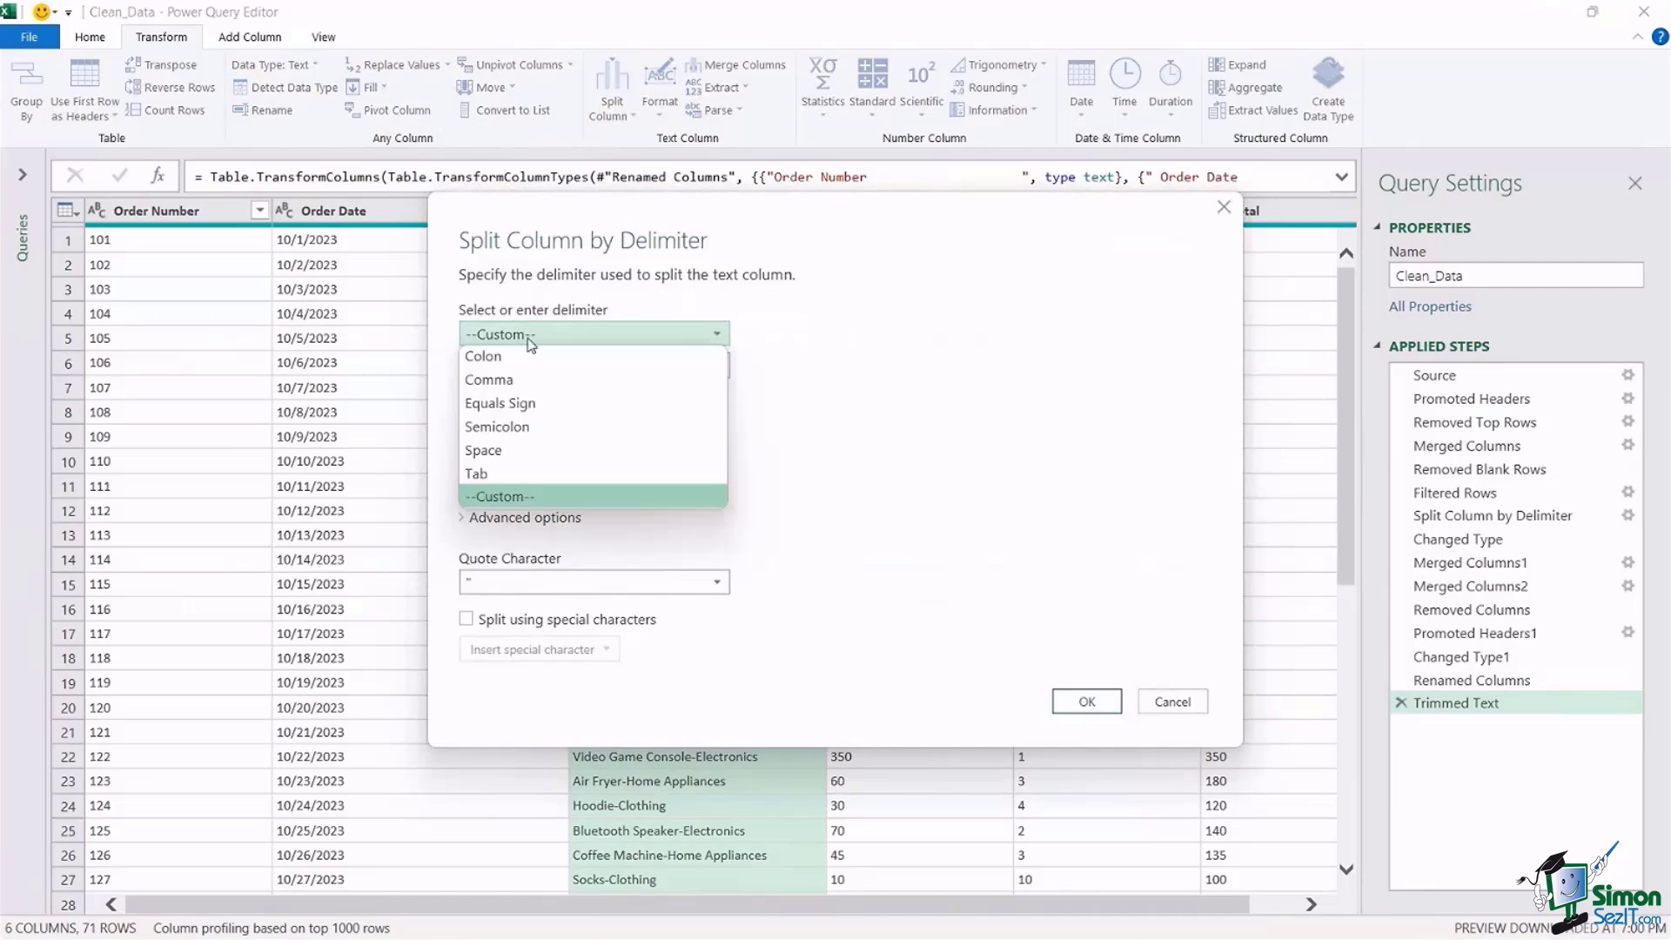
pyautogui.click(535, 498)
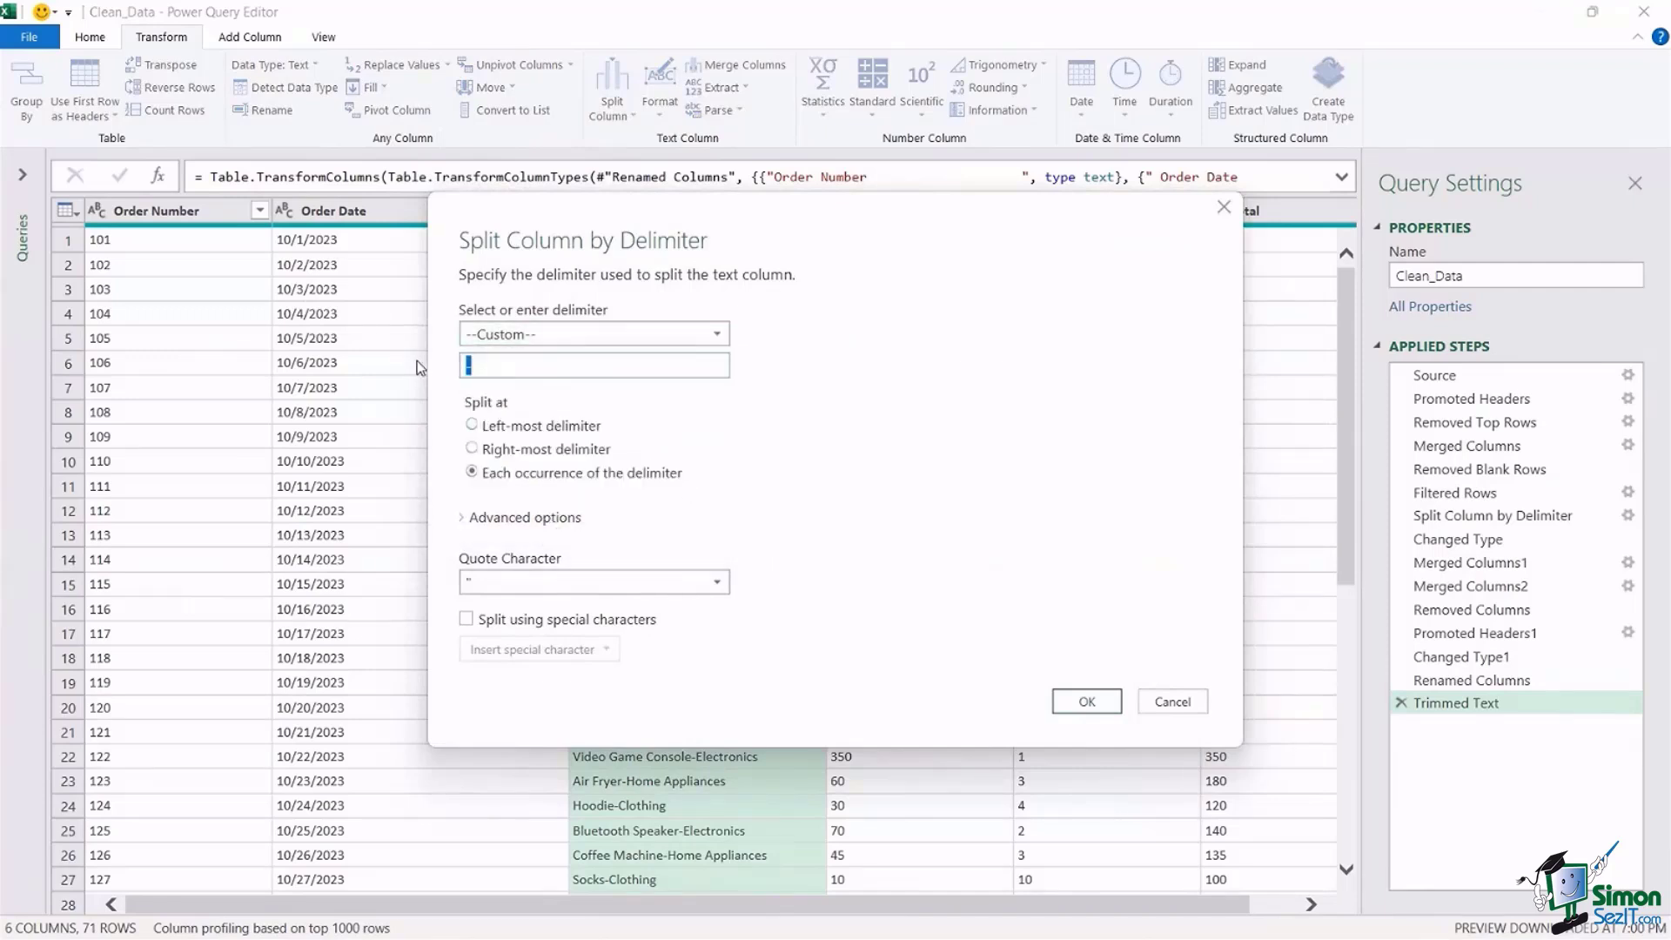
pyautogui.write('-')
pyautogui.click(1086, 703)
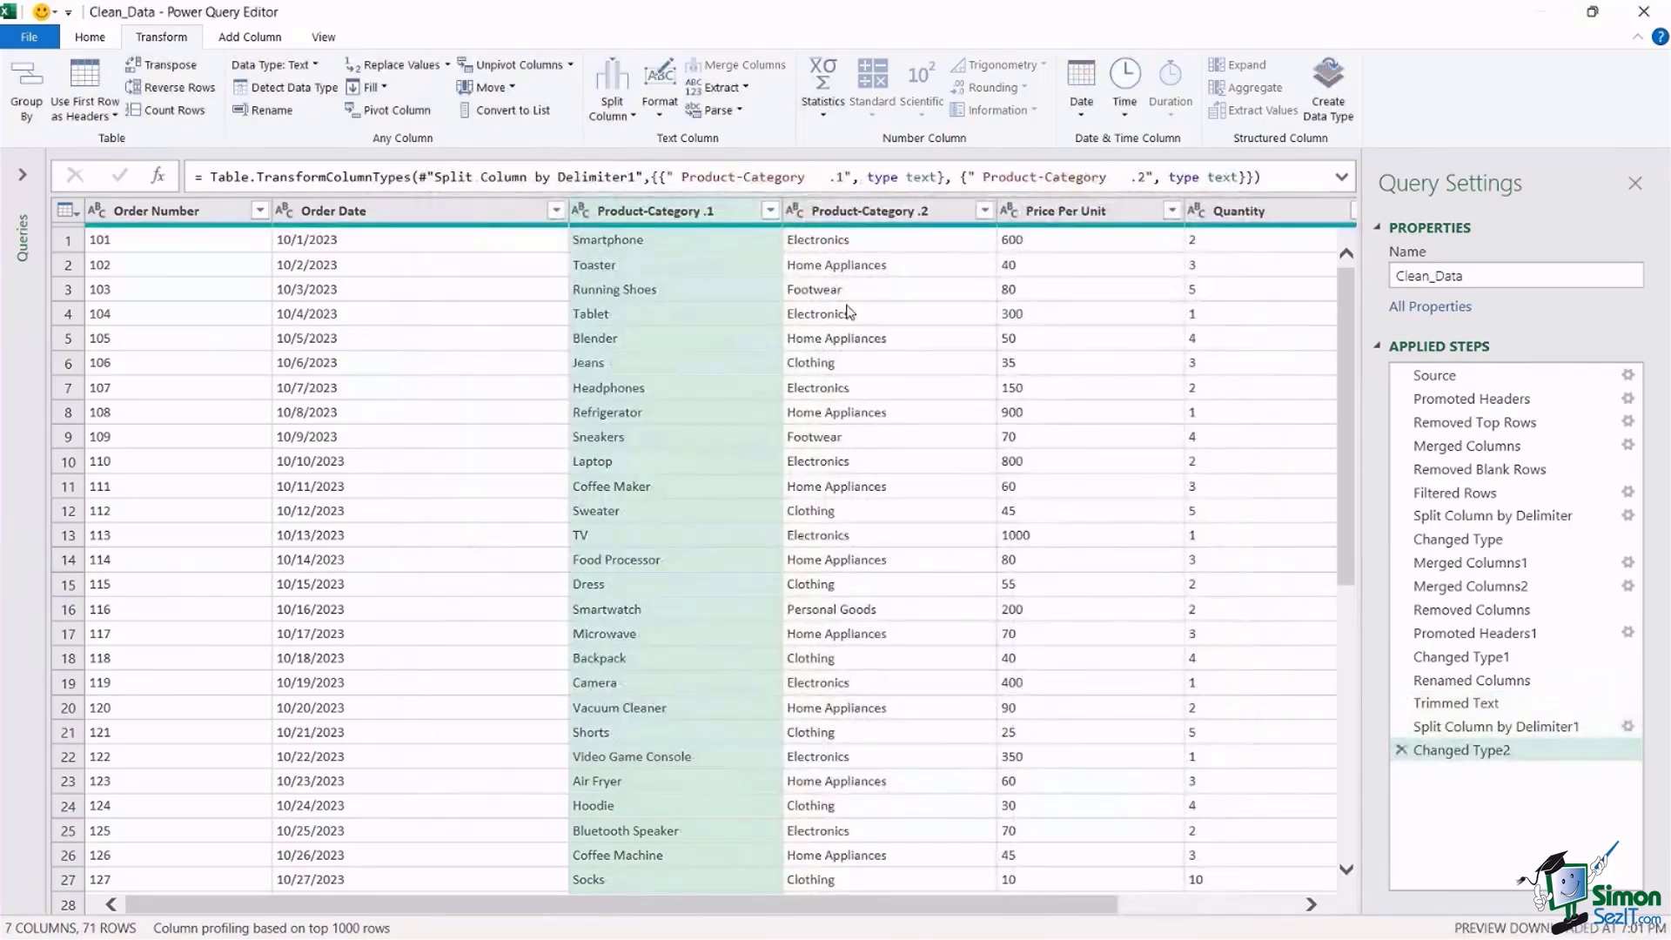
# - Rename the Product-Category .1 column as Product
pyautogui.click(686, 217)
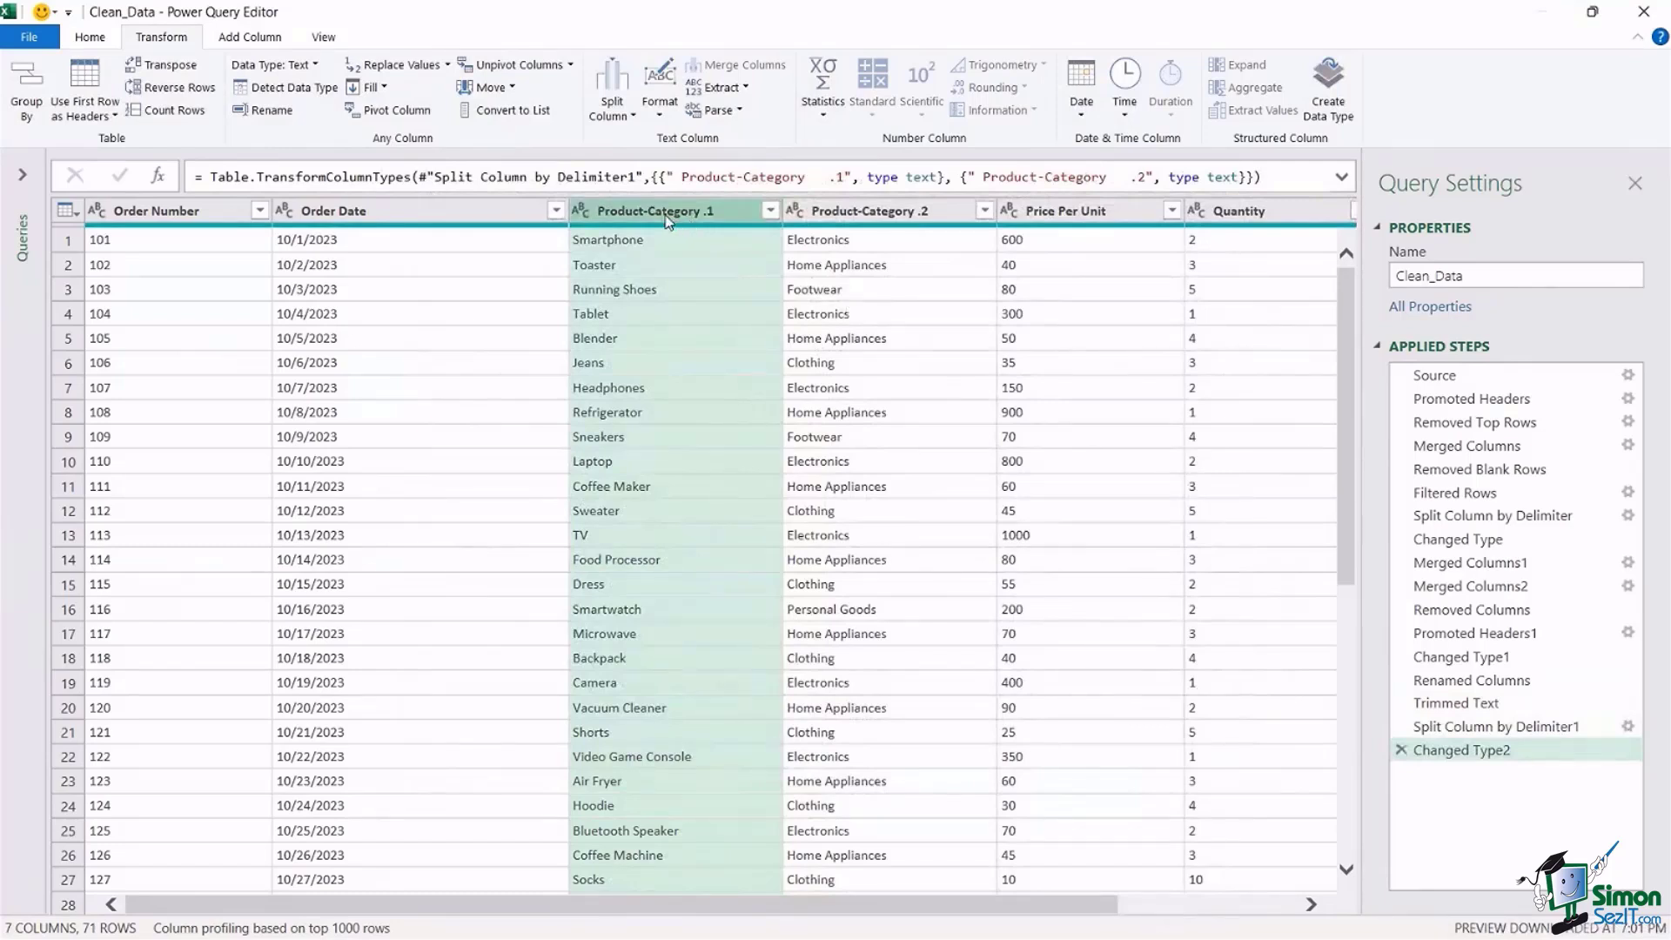
pyautogui.click(892, 217)
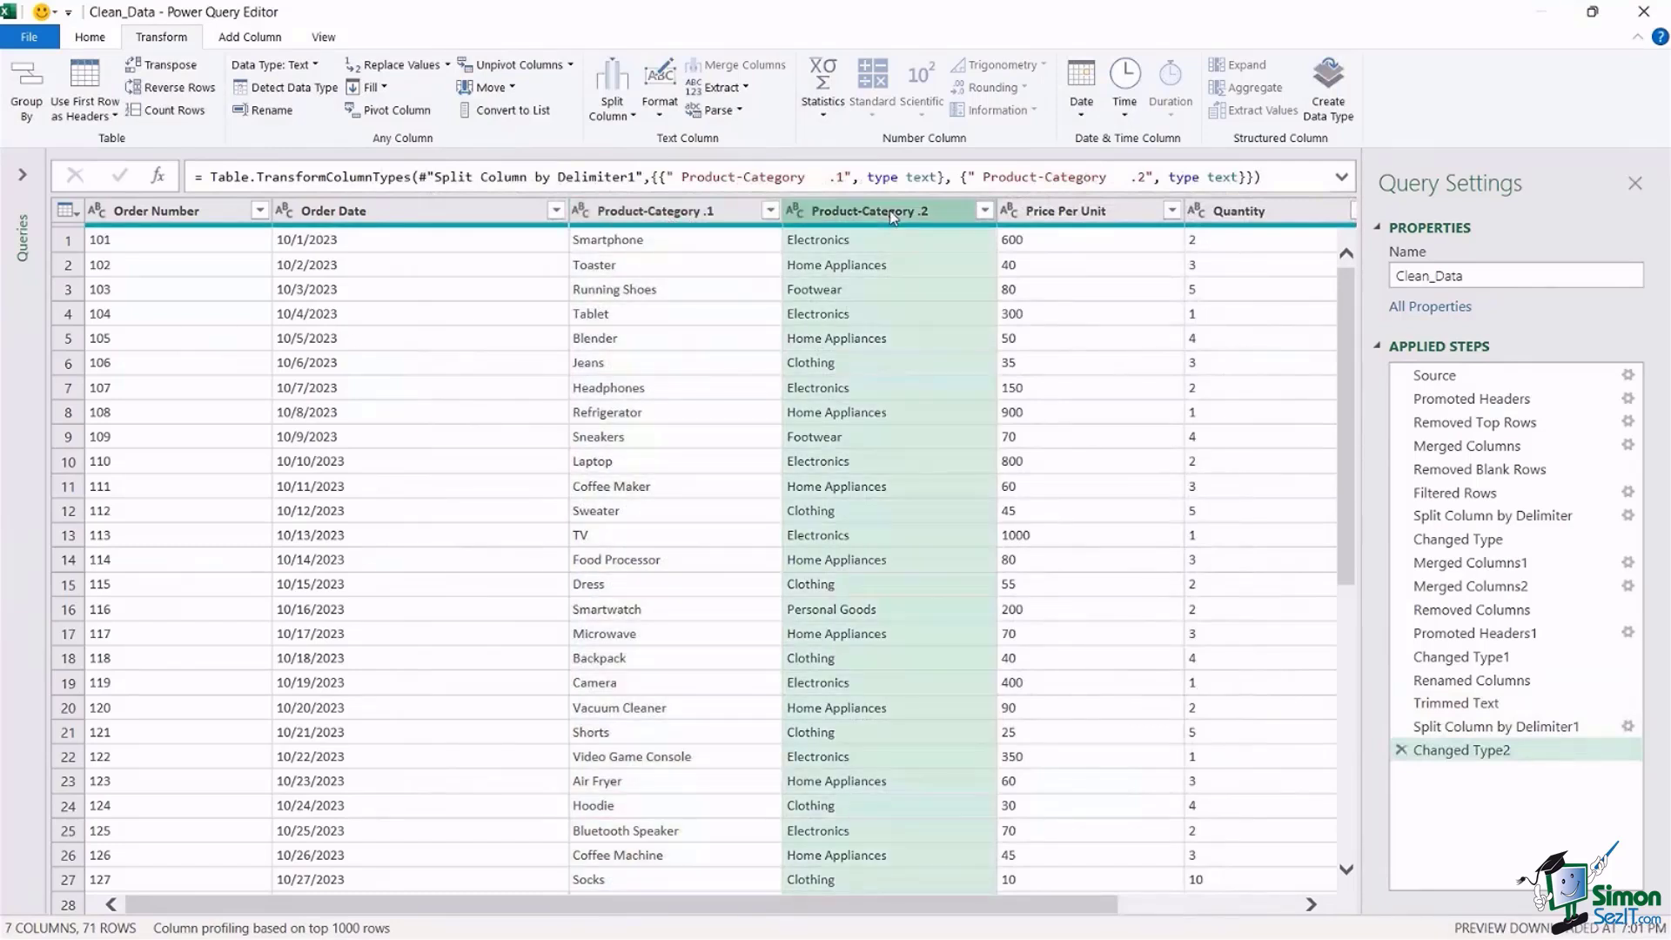
pyautogui.doubleClick(666, 211)
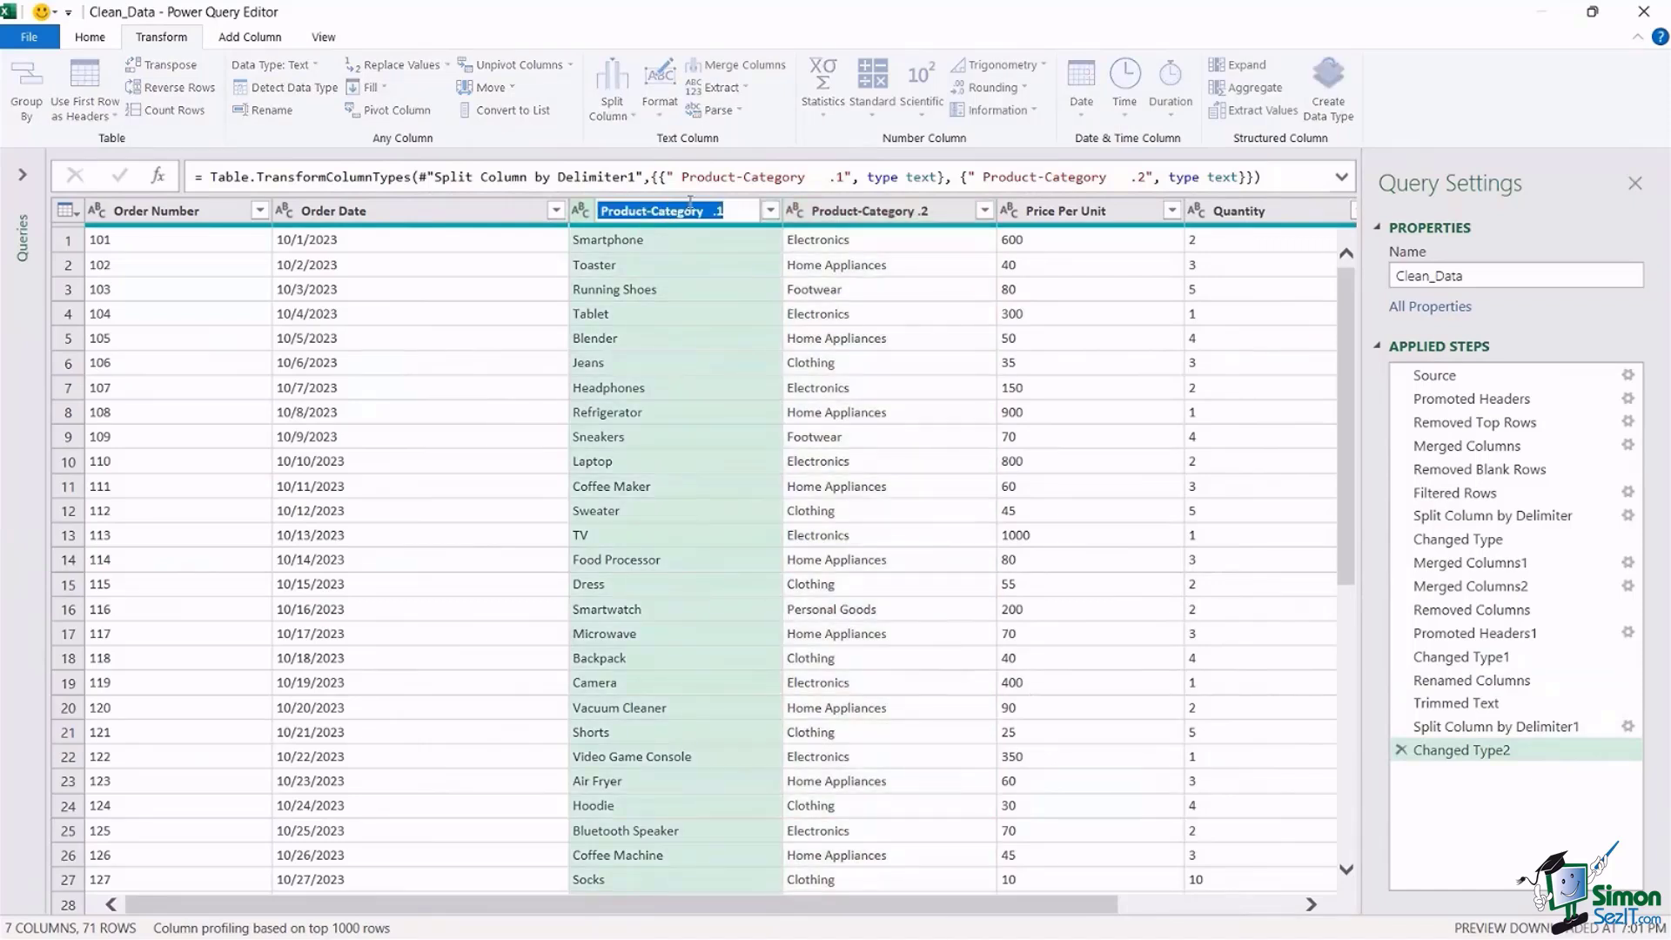
pyautogui.write('Product')
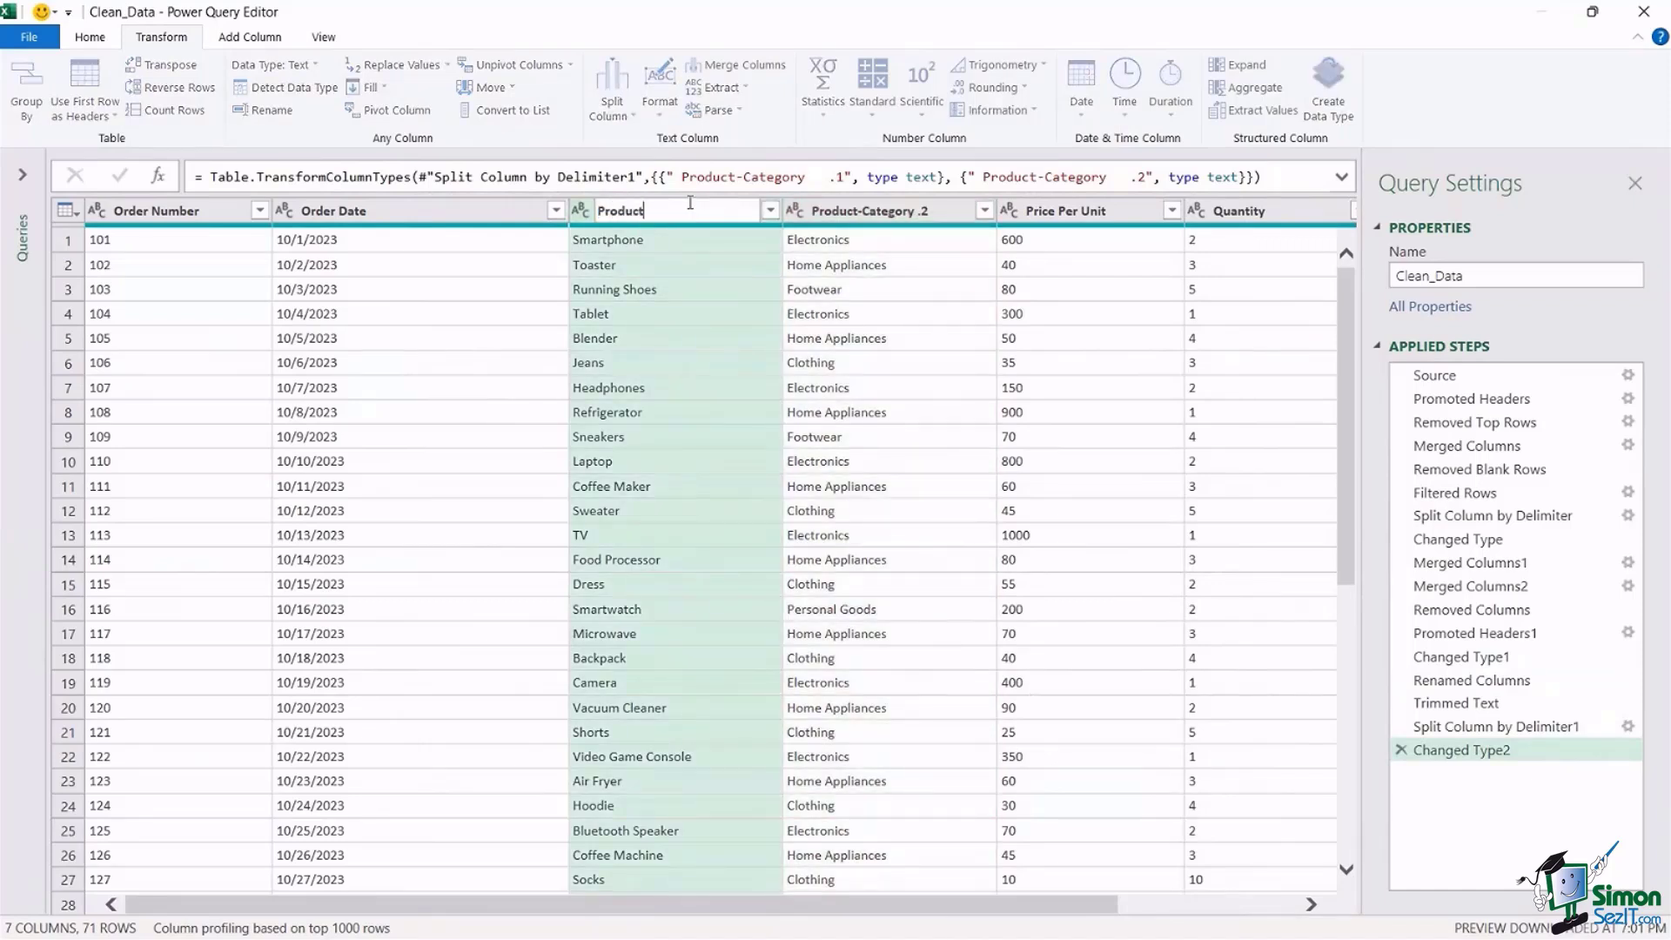
pyautogui.press('Return')
# - Rename the Product-Category .2 column as Category
pyautogui.doubleClick(883, 214)
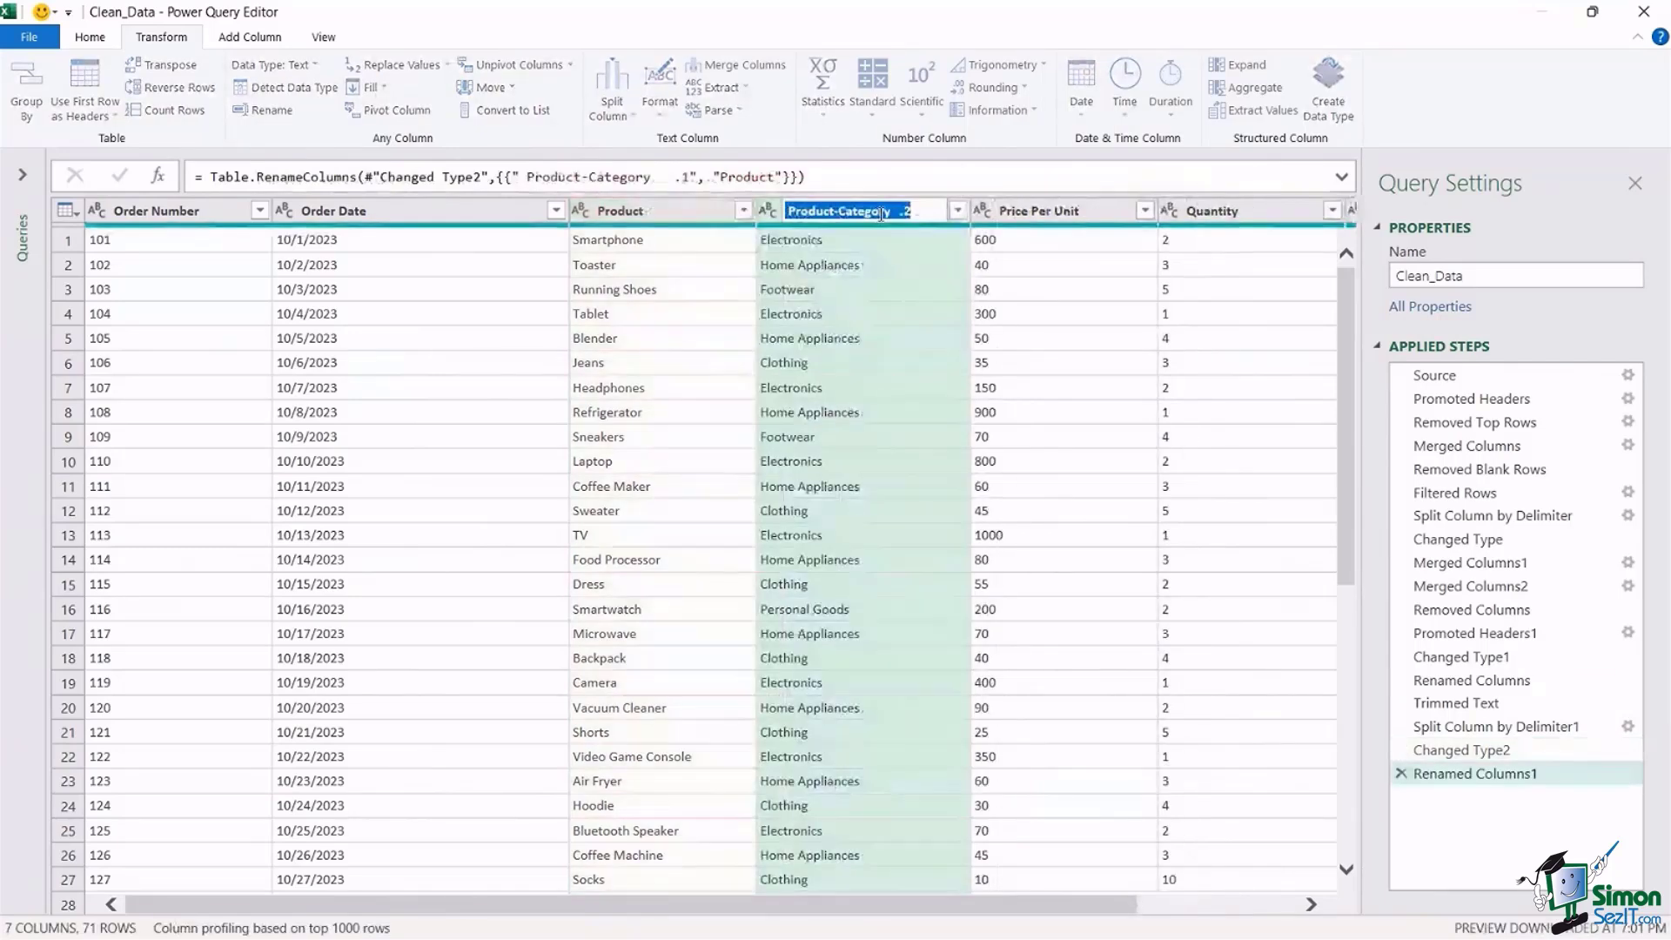
pyautogui.write('Categ')
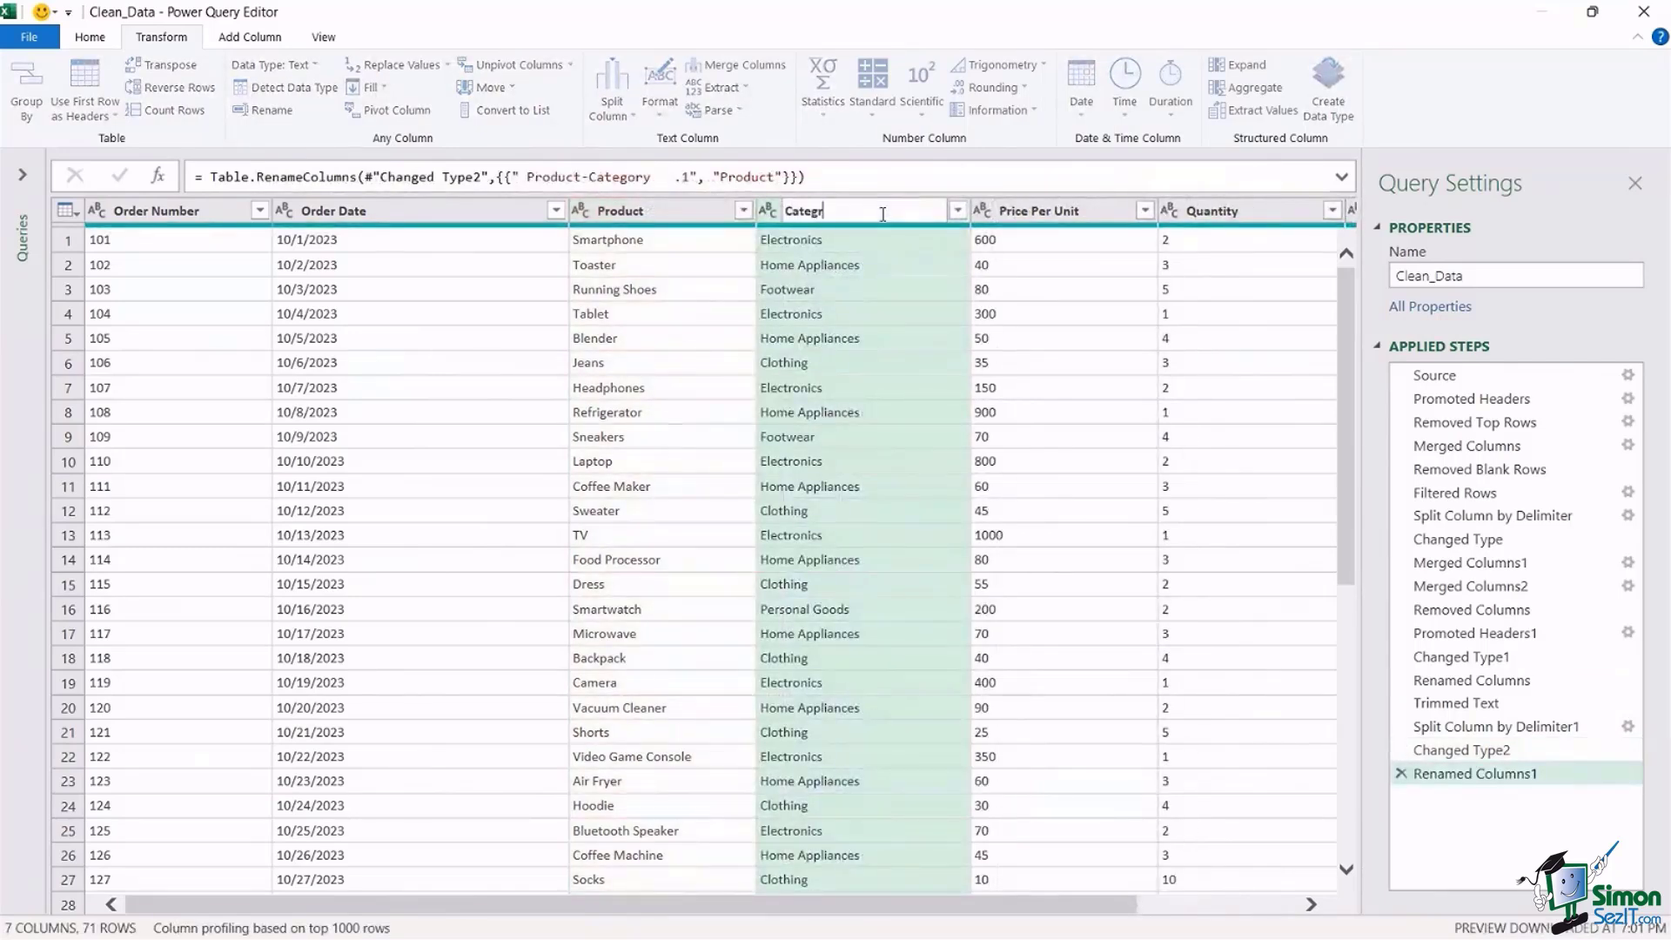
pyautogui.write('ory')
pyautogui.press('Return')
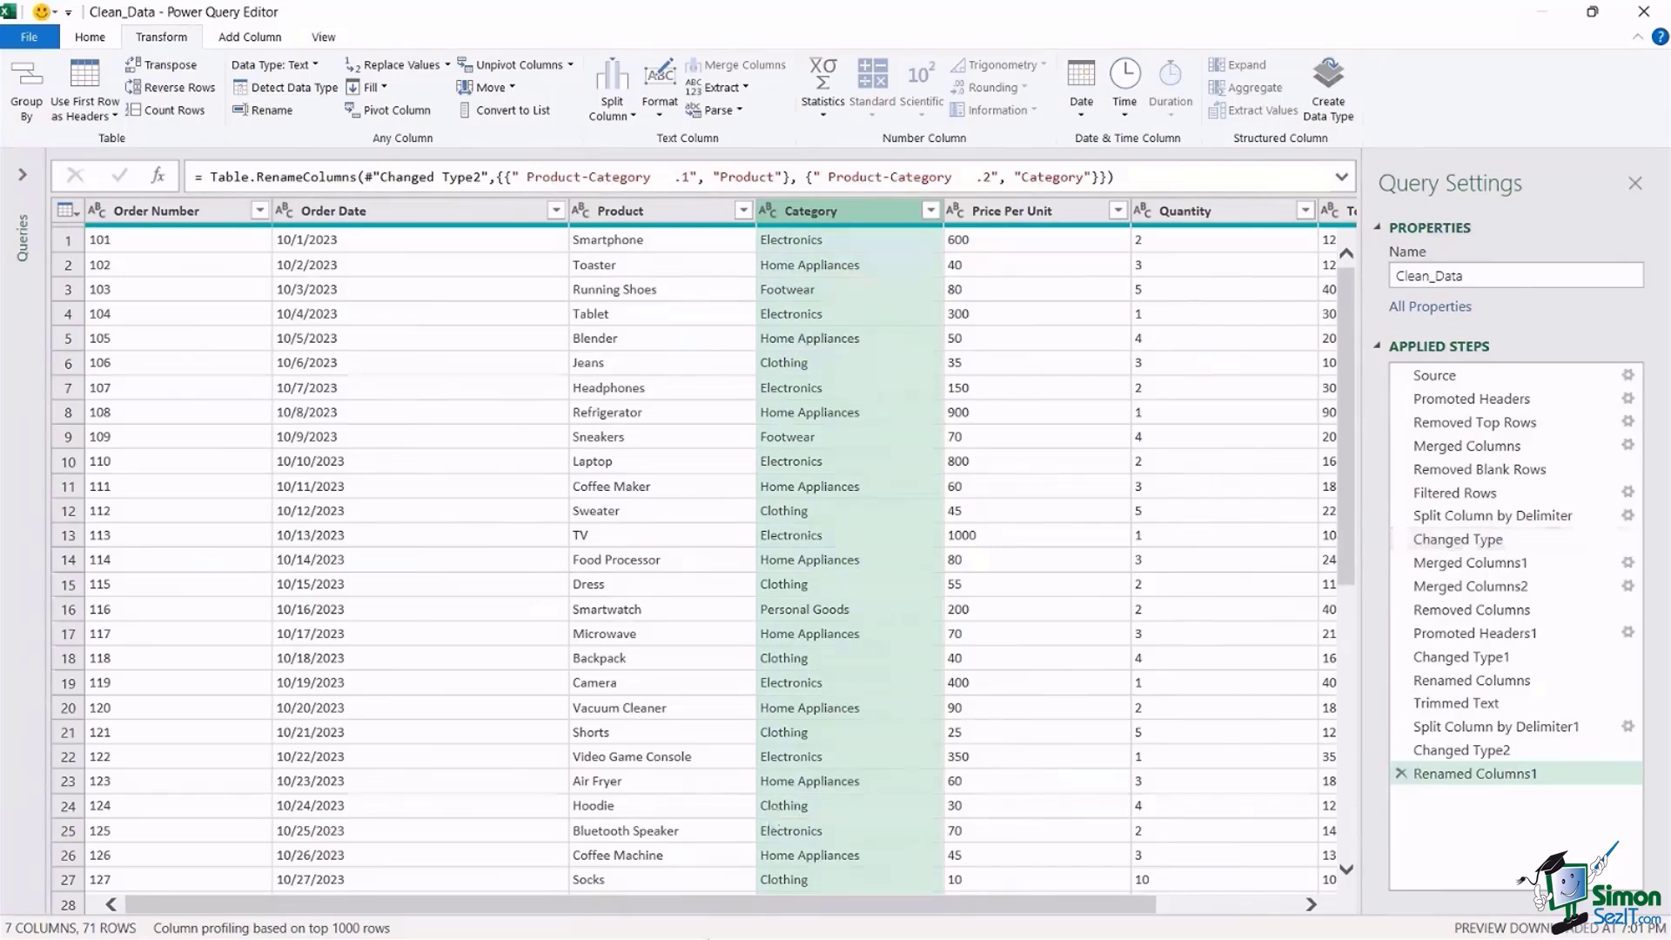
pyautogui.moveTo(689, 907)
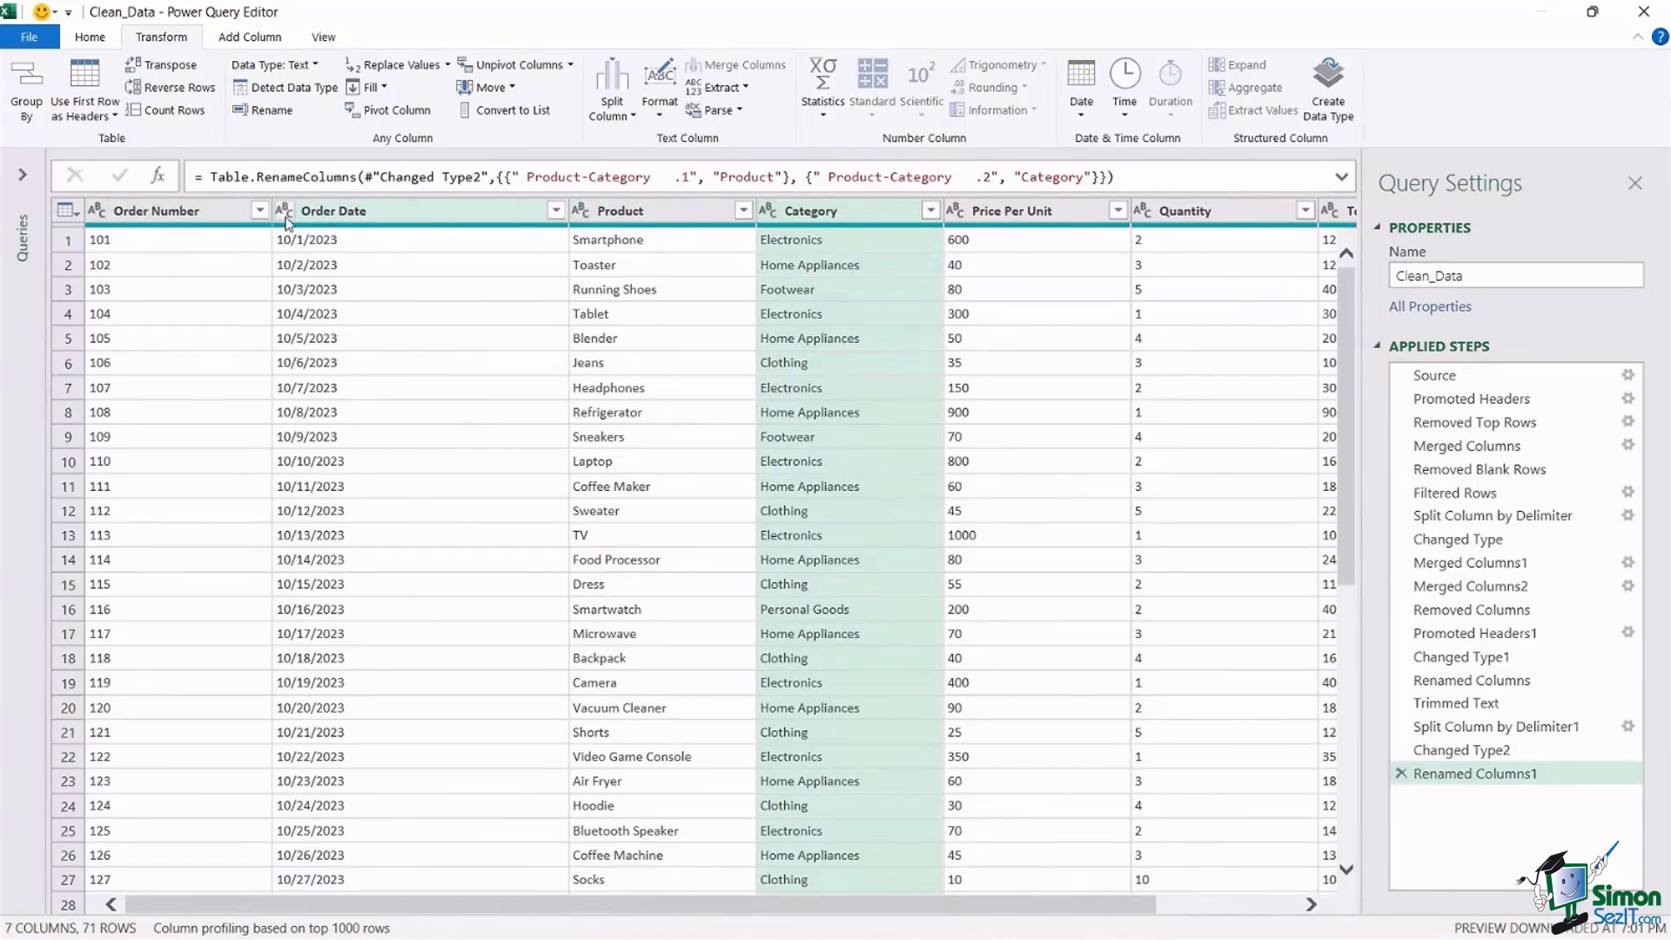
pyautogui.click(95, 211)
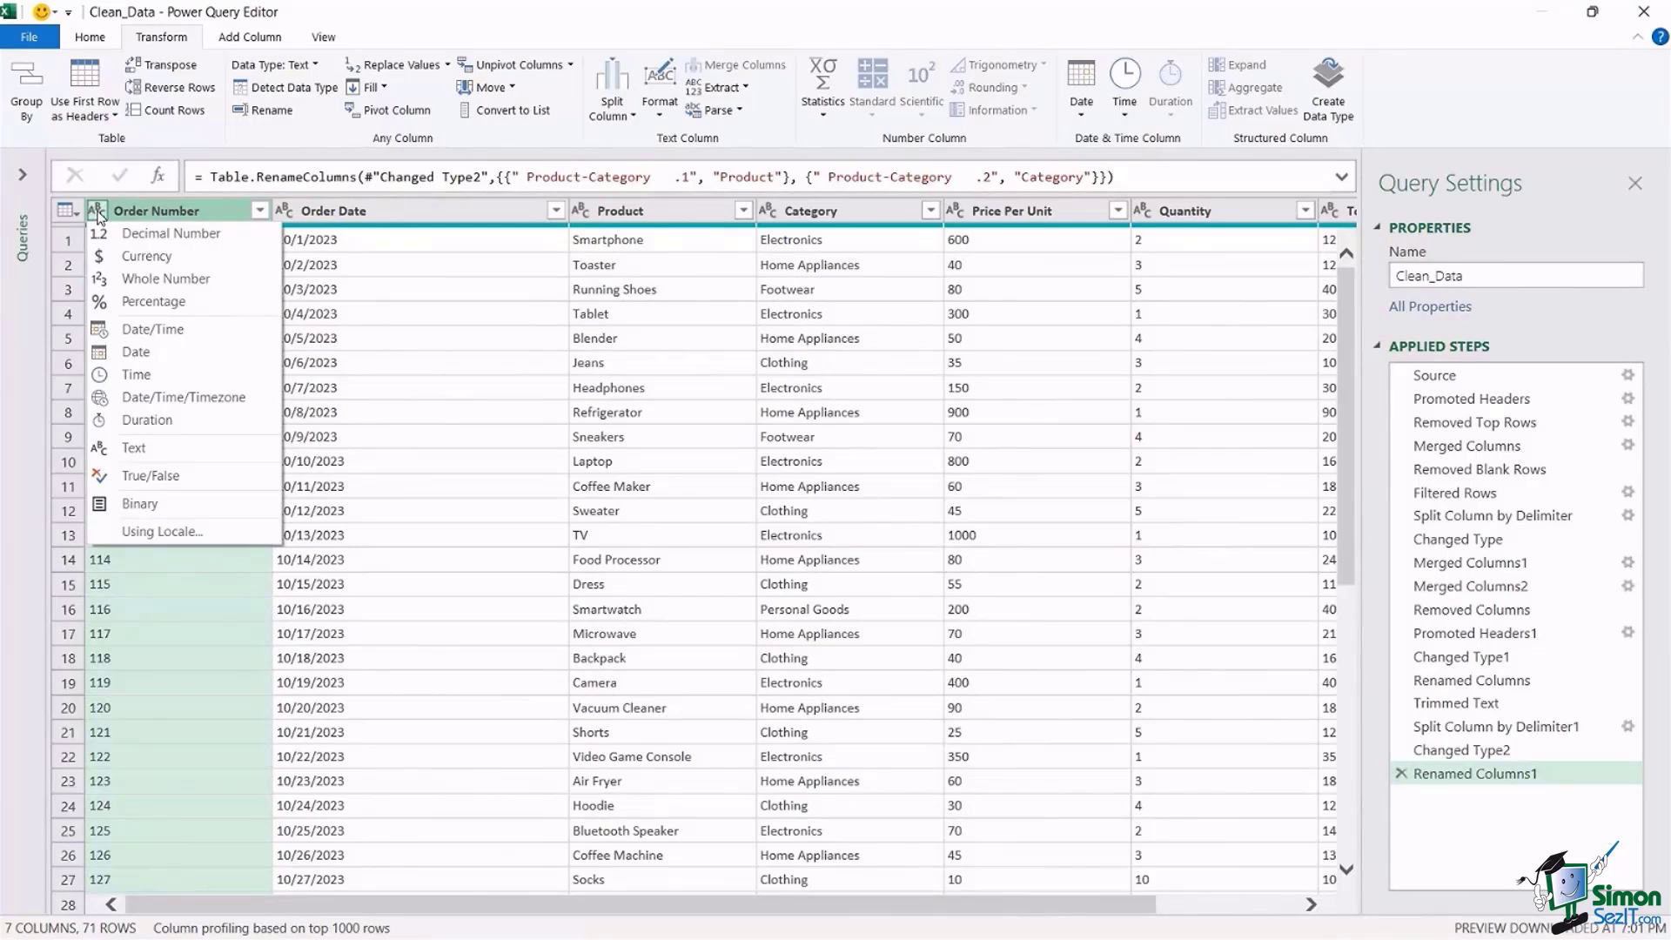
pyautogui.click(99, 213)
pyautogui.click(102, 215)
pyautogui.click(468, 36)
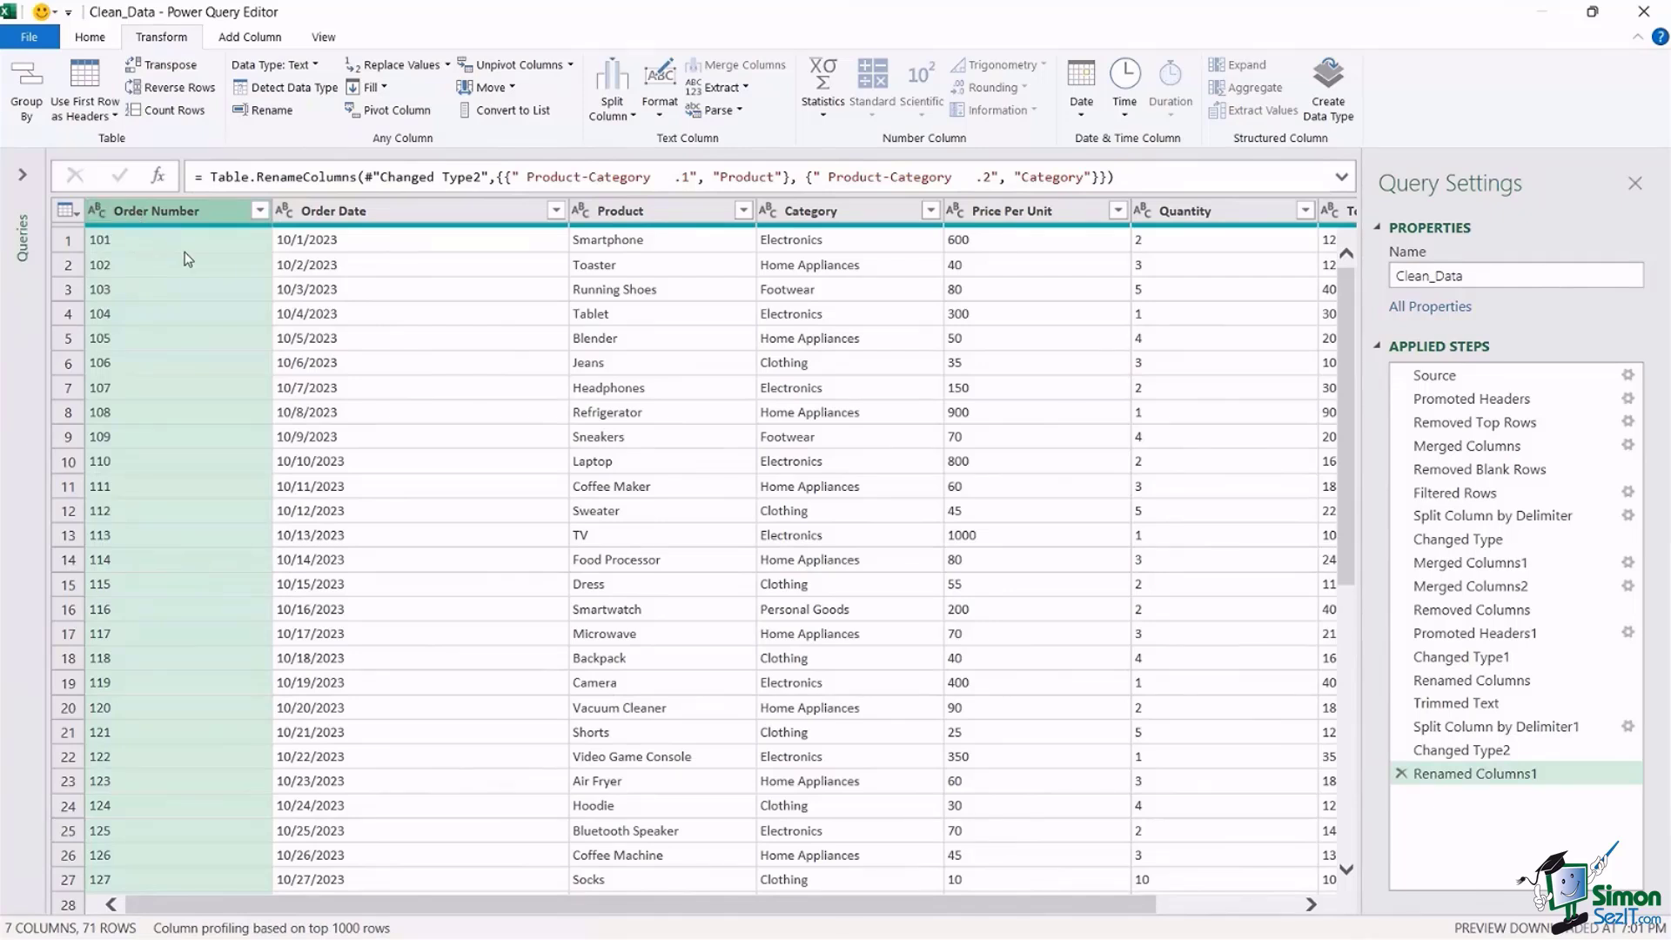
# - Set the Order Date column's data type to Date
pyautogui.click(285, 212)
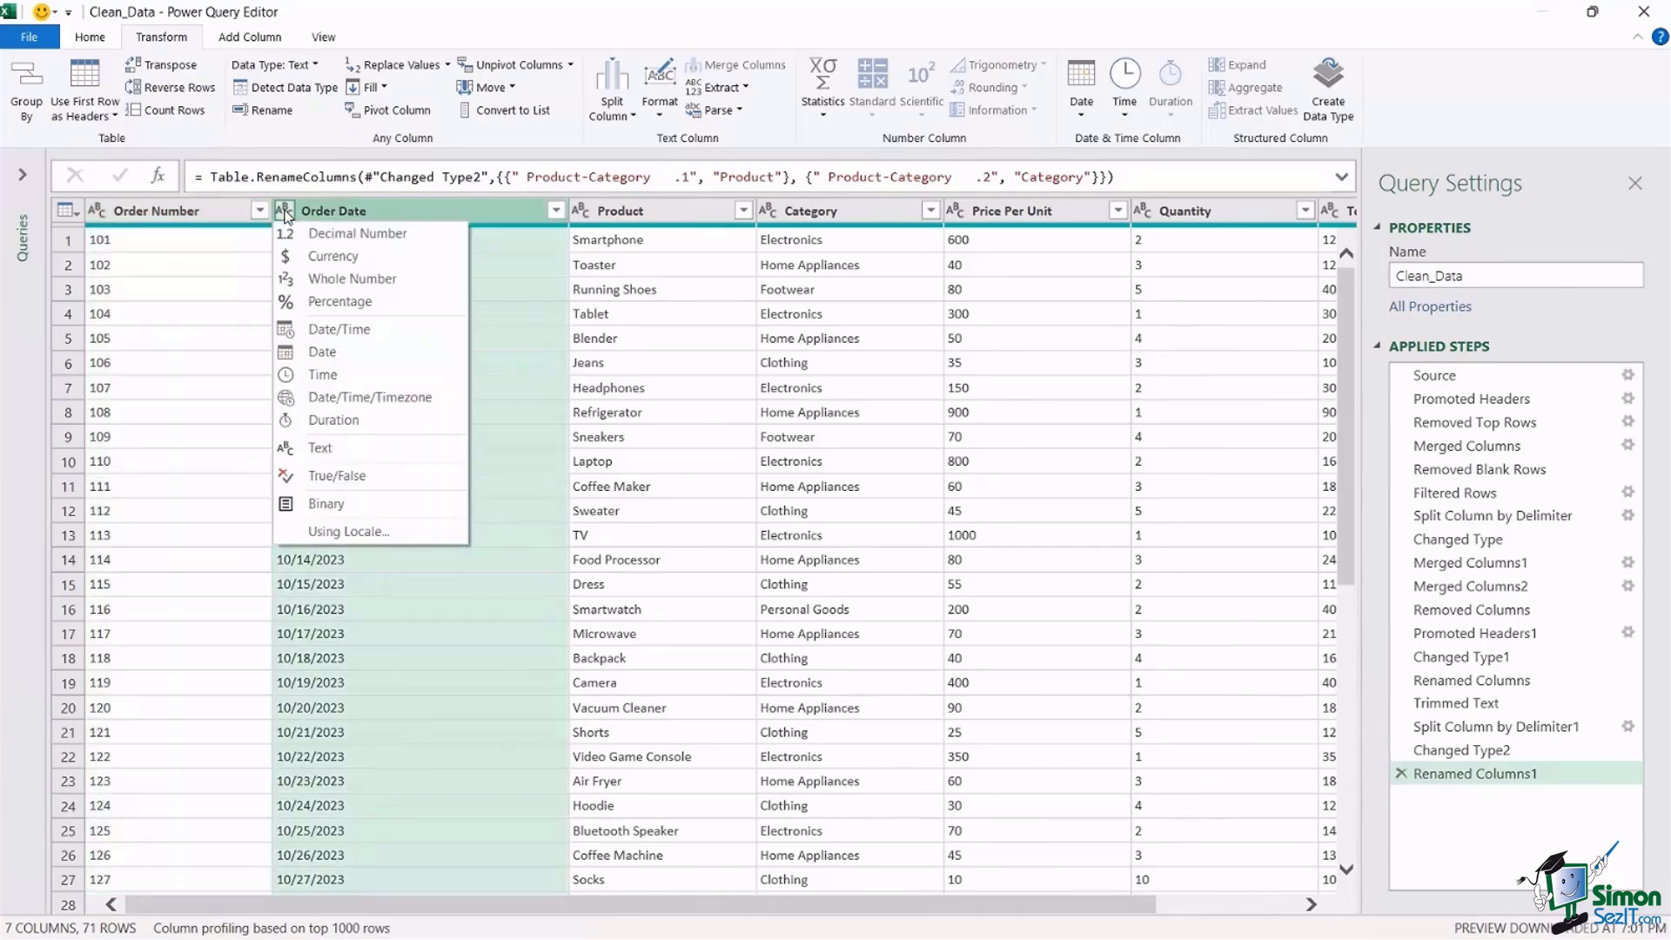
pyautogui.click(322, 351)
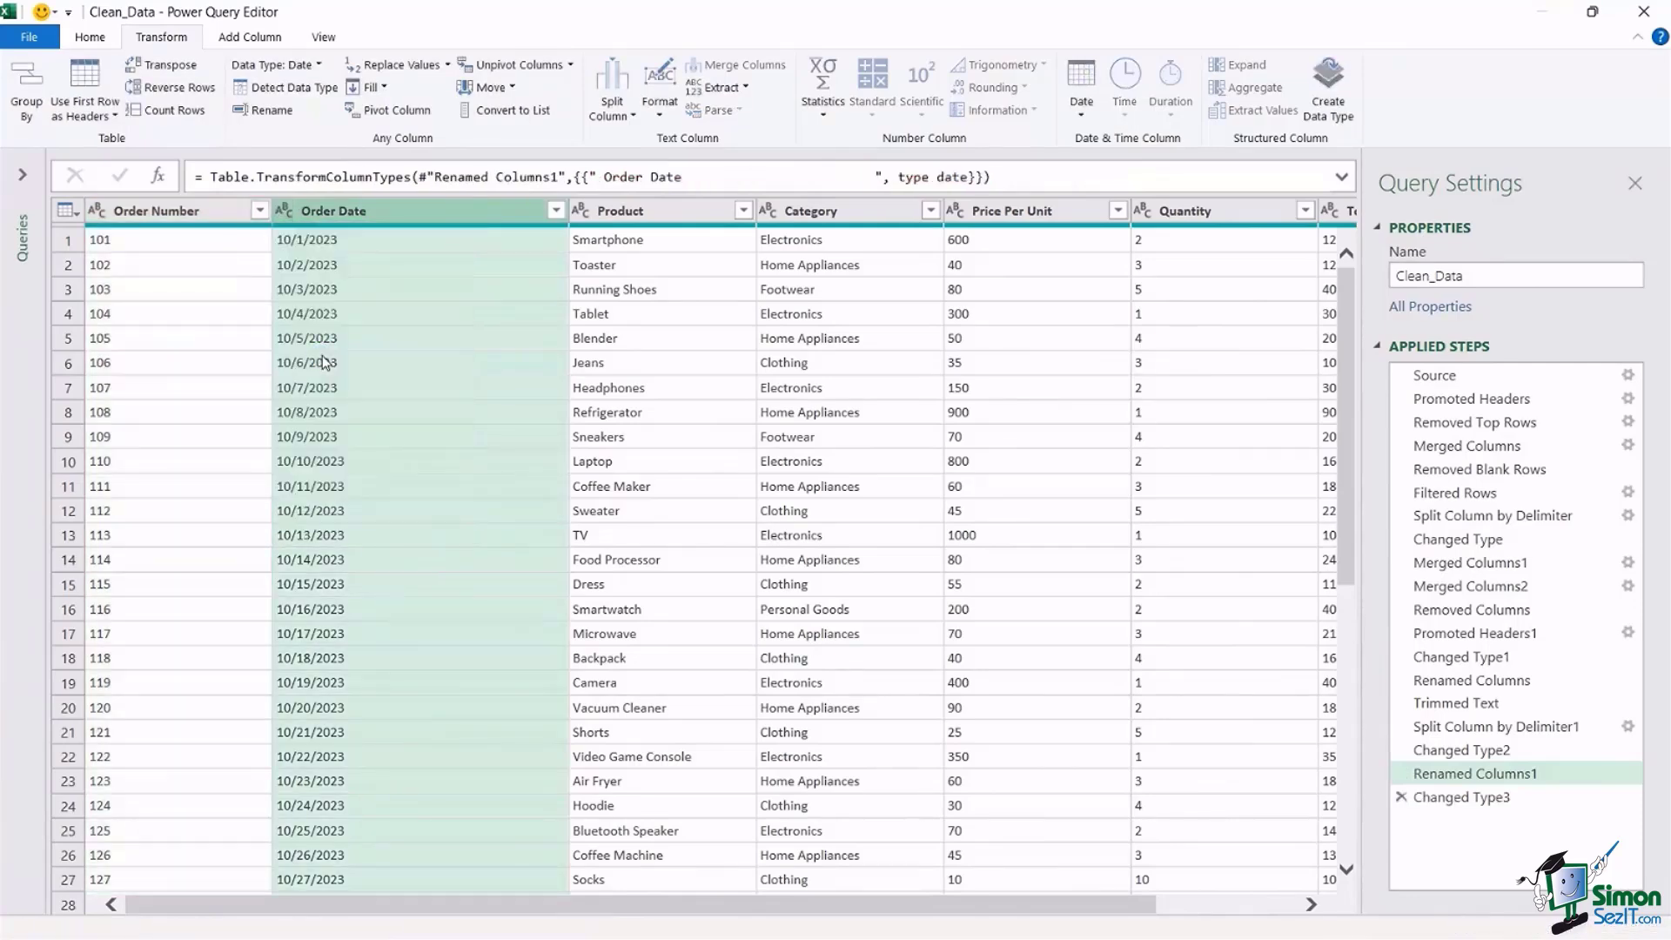
pyautogui.click(581, 213)
pyautogui.click(793, 37)
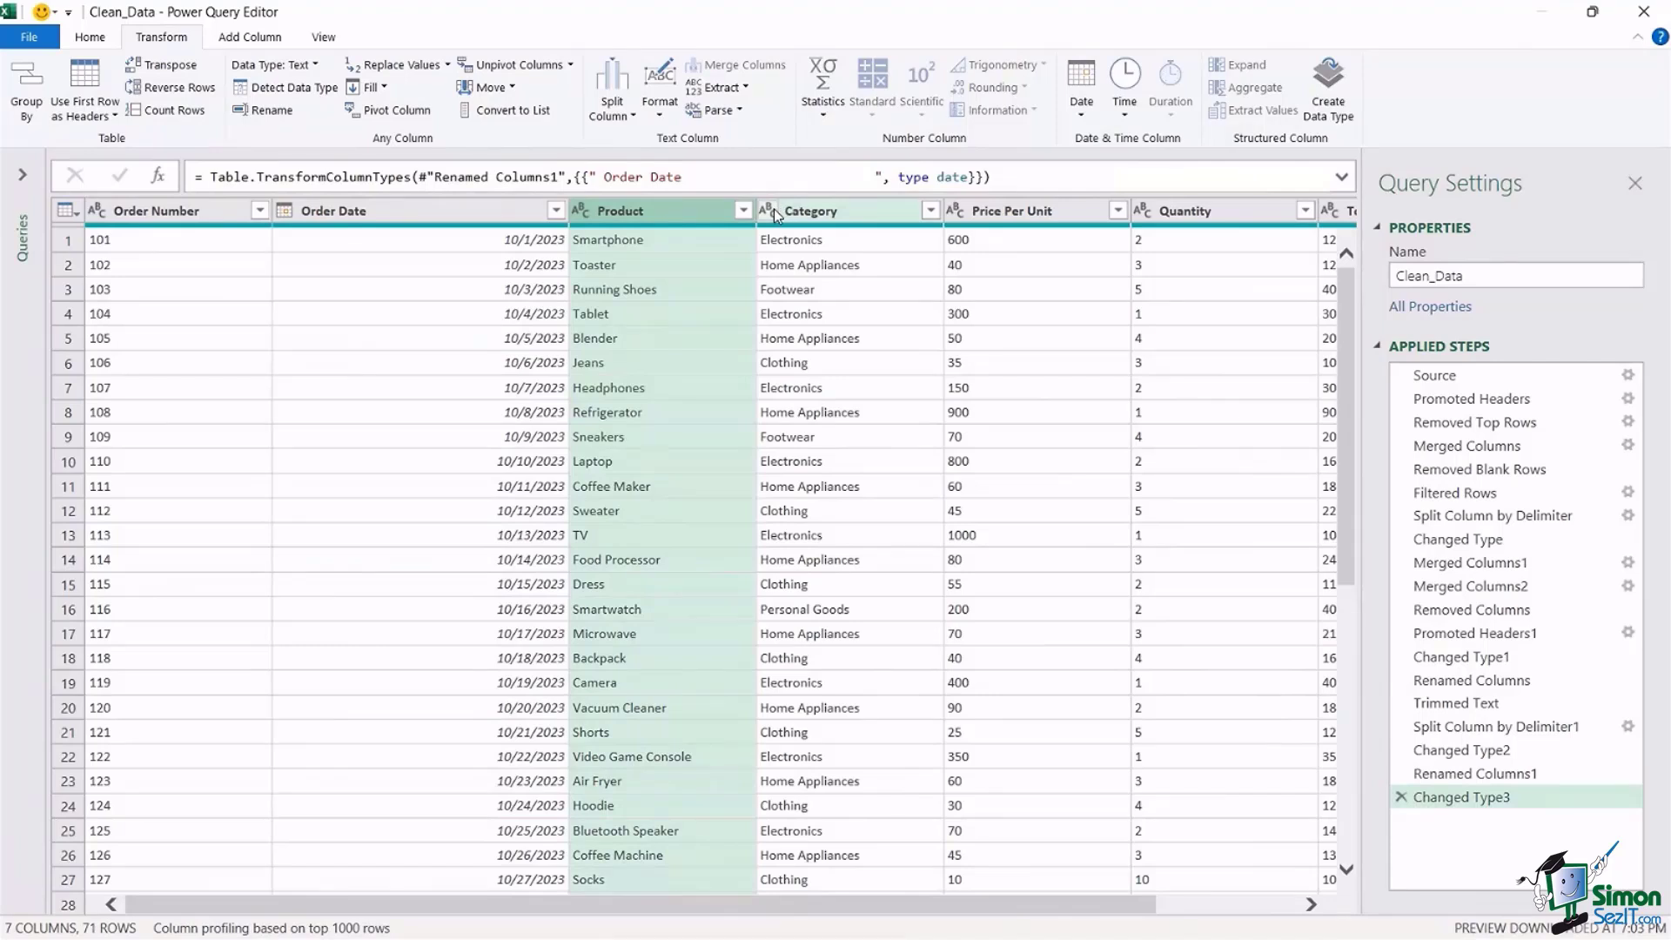
# - Set the Price Per Unit column's data type to Currency and the Quantity column's to Whole Number
pyautogui.click(954, 211)
pyautogui.click(978, 259)
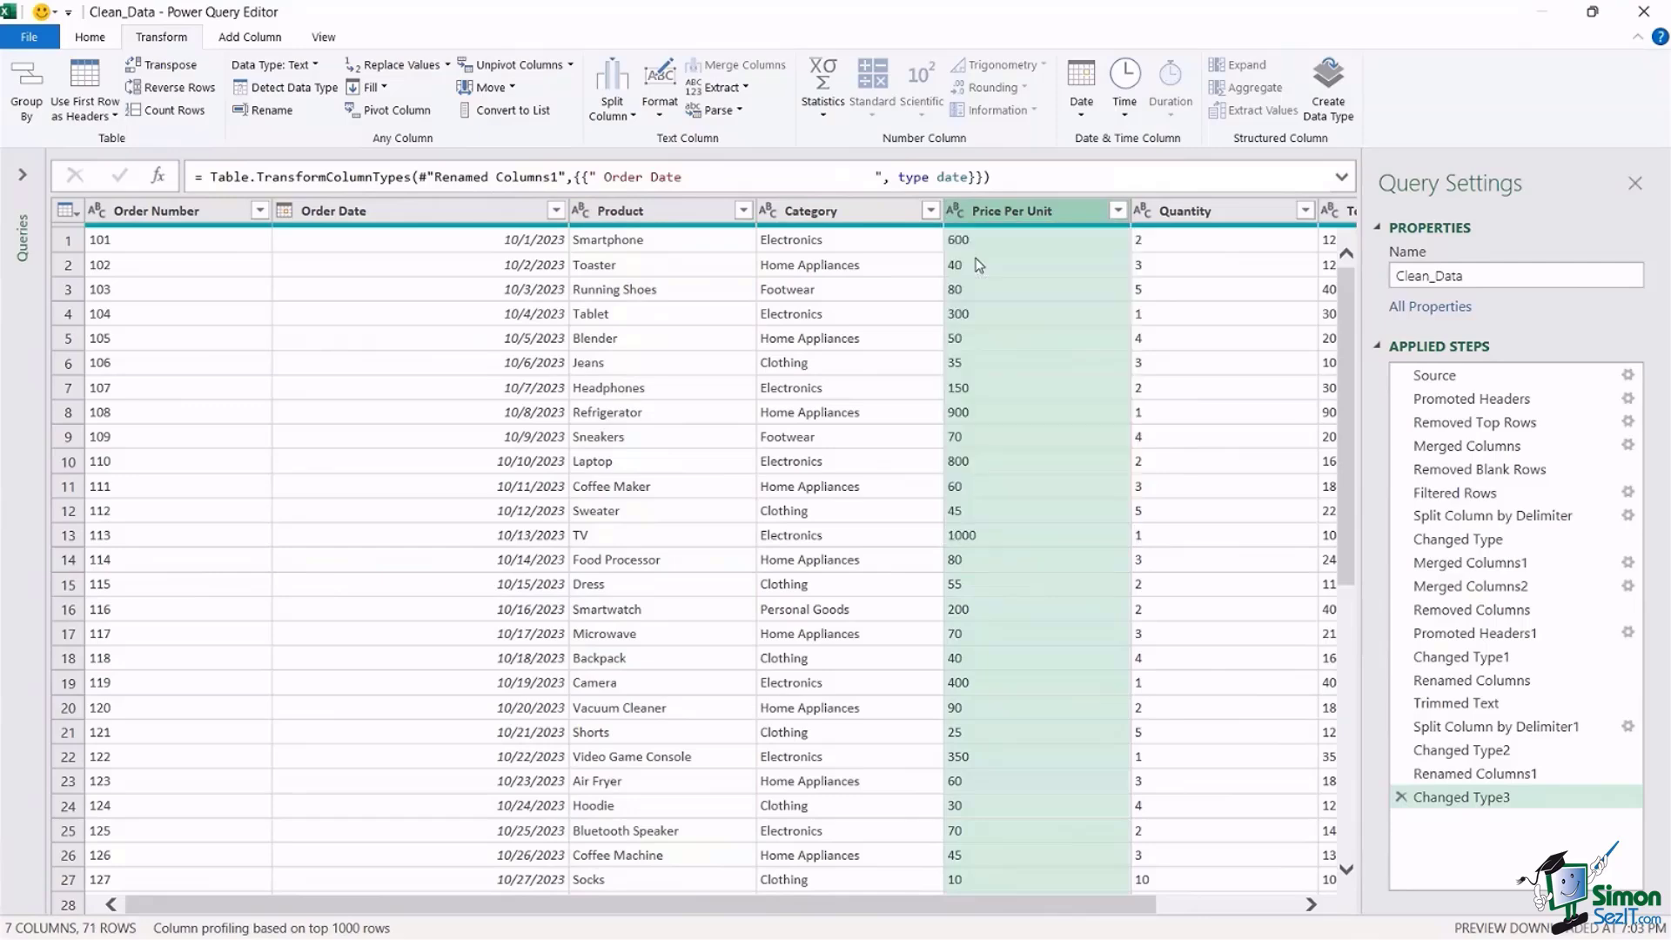
pyautogui.moveTo(1088, 905); pyautogui.dragTo(1236, 921)
pyautogui.click(978, 218)
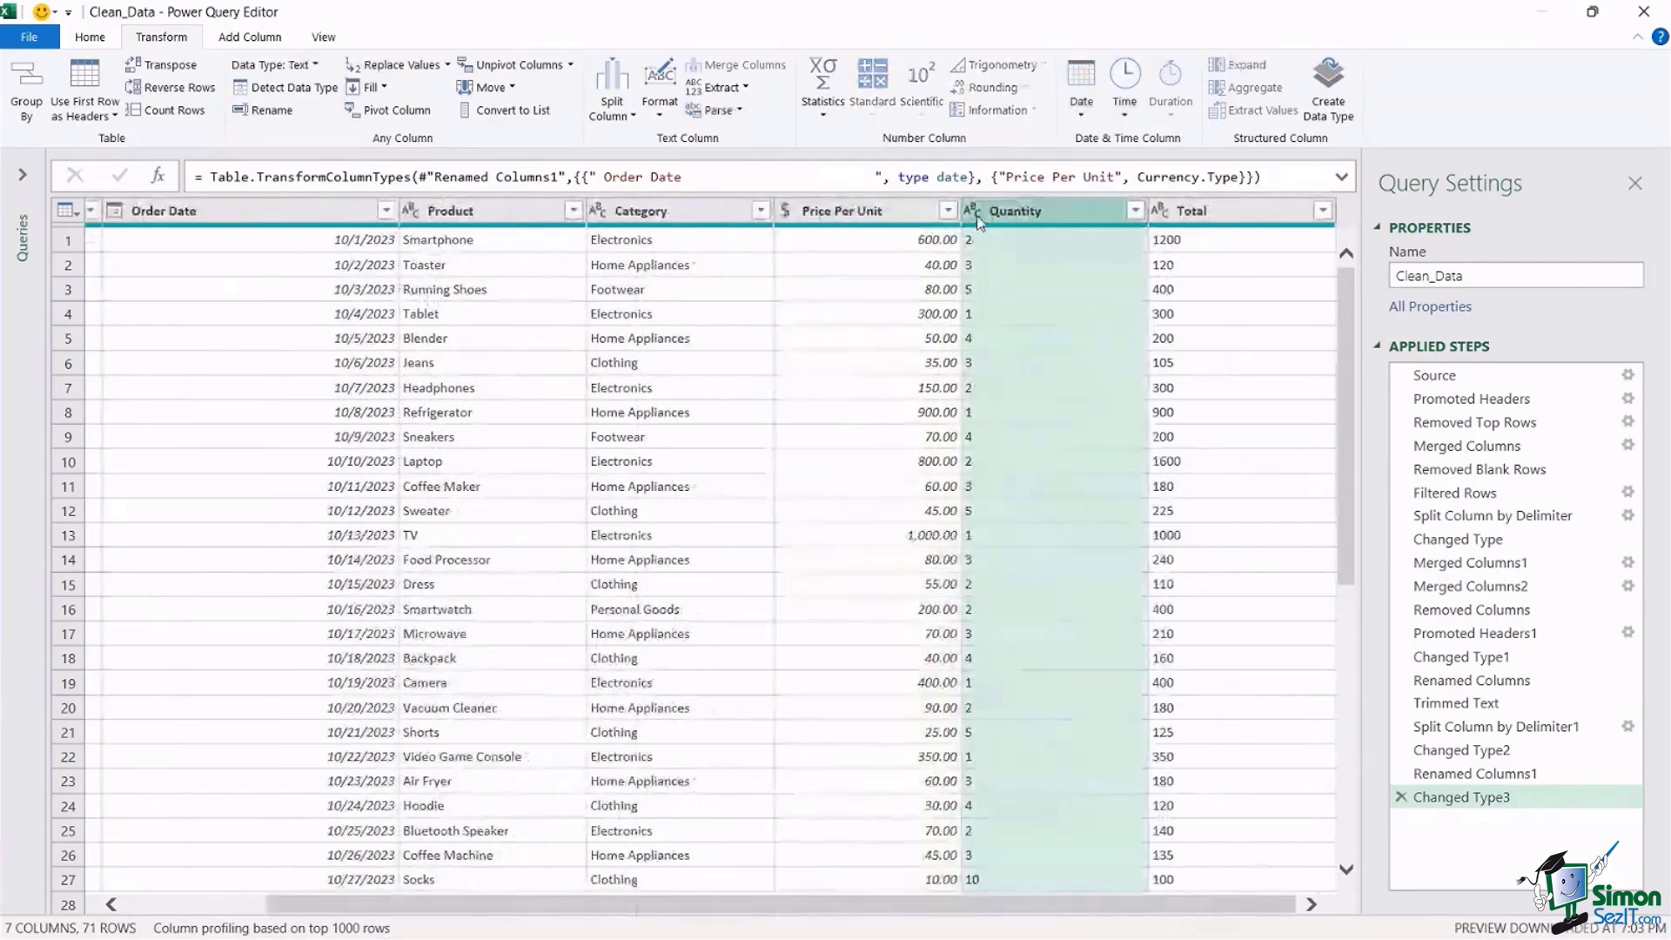
pyautogui.click(1009, 279)
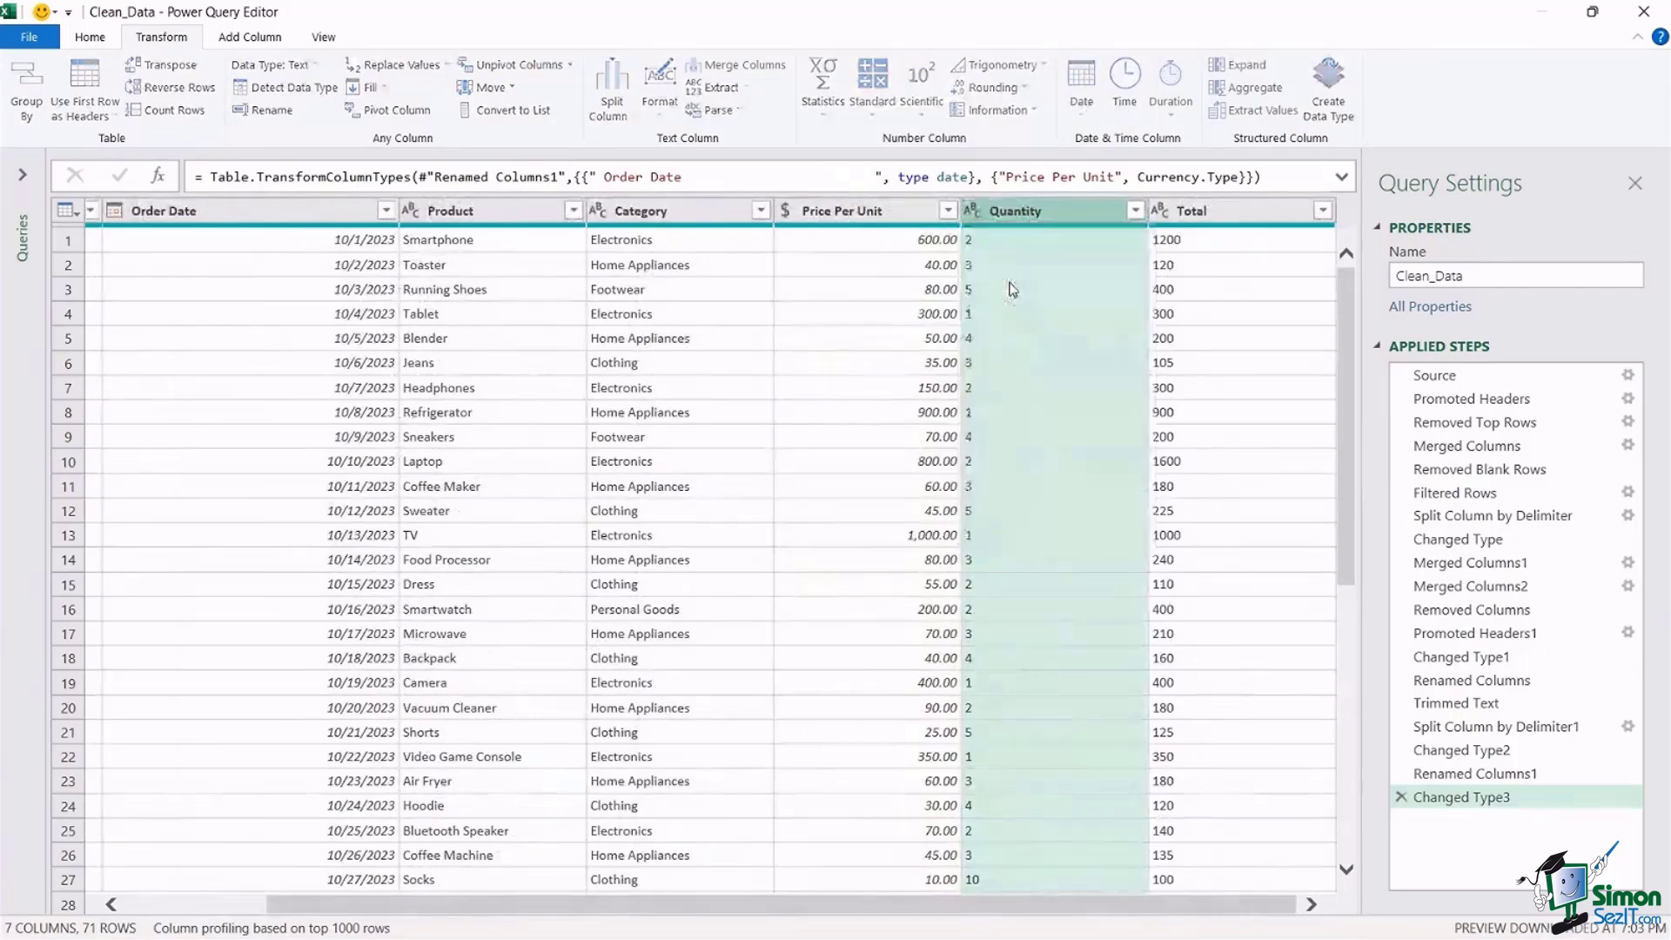
# - Set the imported Total column's data type to Currency
pyautogui.click(1183, 210)
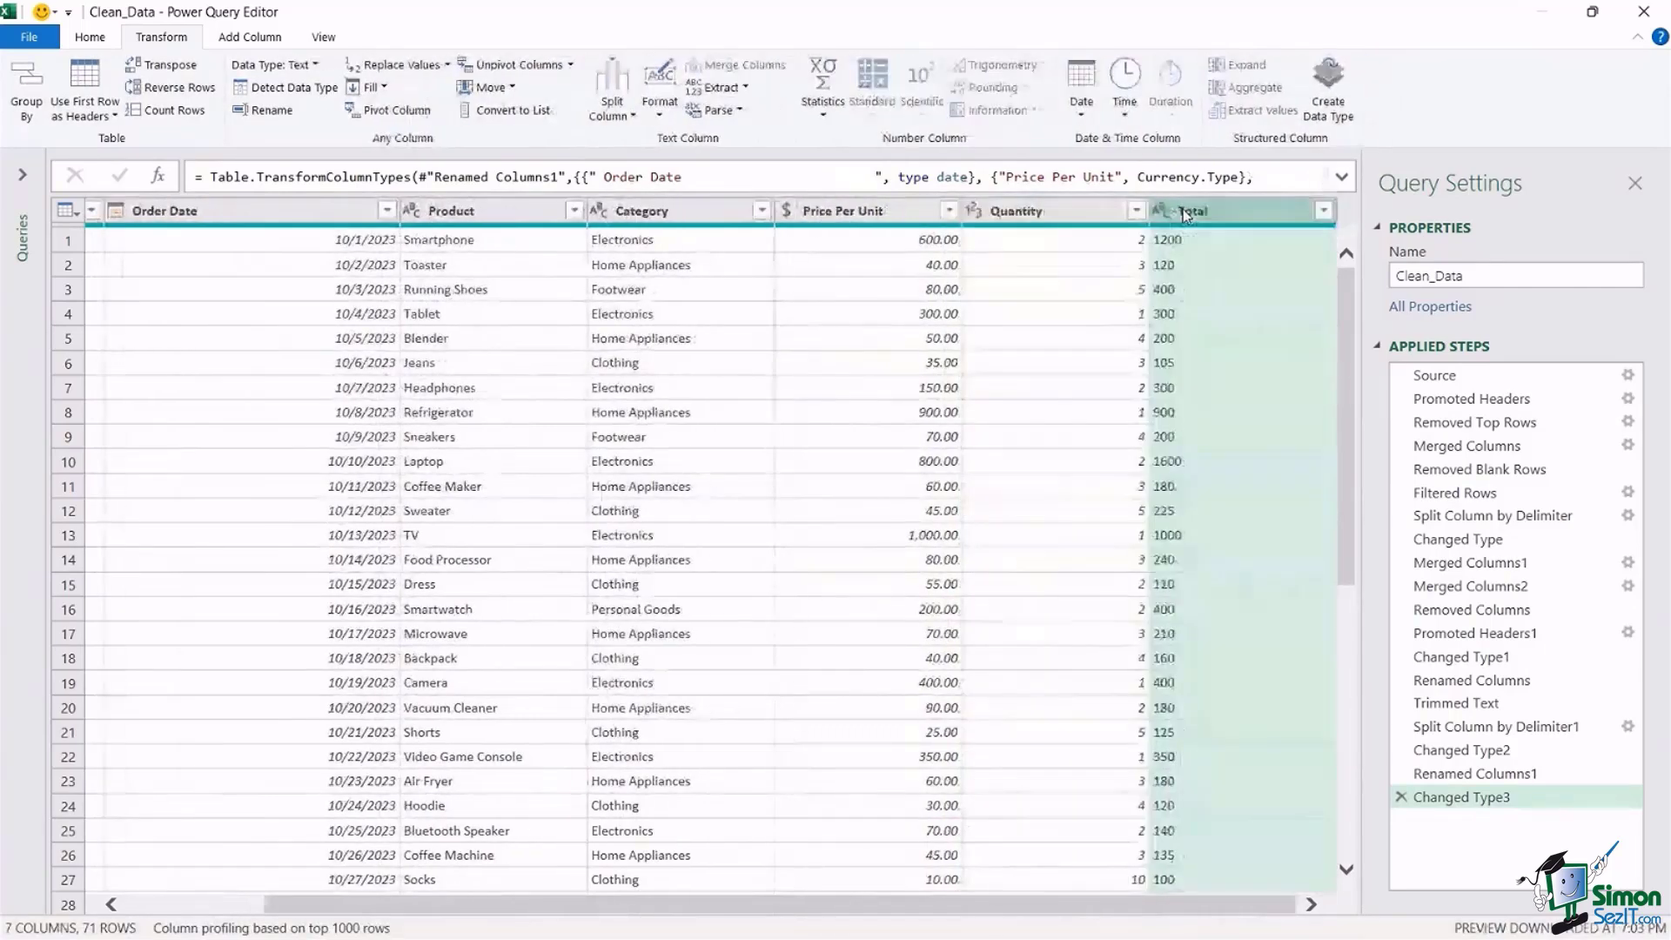
pyautogui.click(1161, 211)
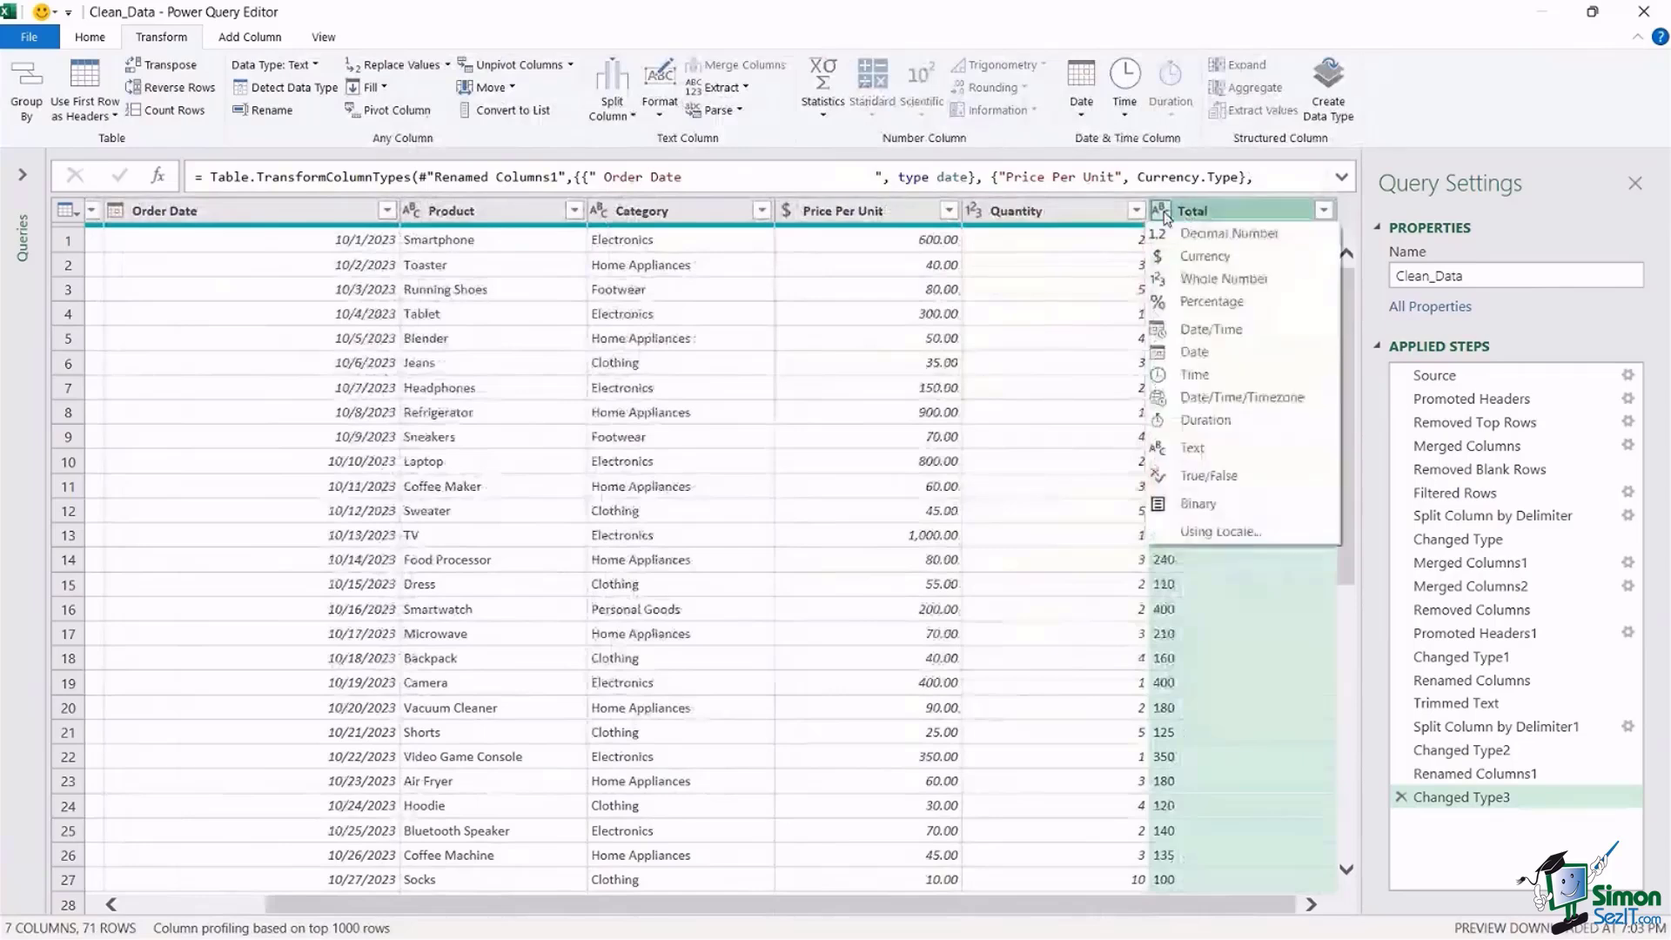
pyautogui.click(1179, 258)
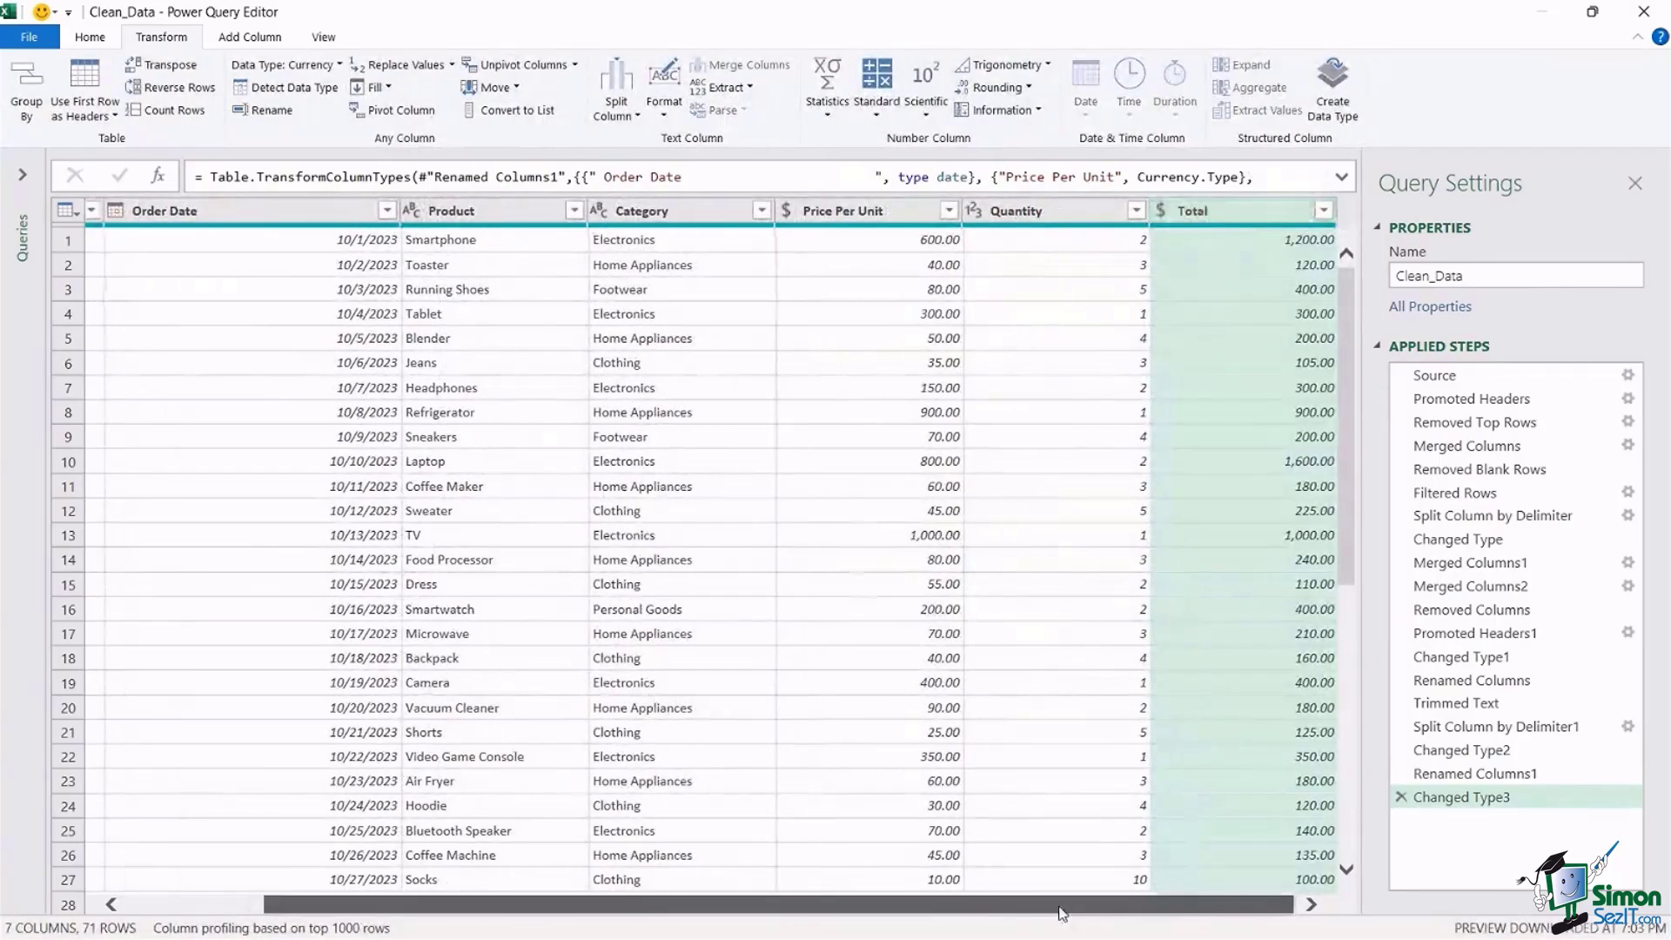
# - Narrow the Order Date column to bring more of the table into view
pyautogui.moveTo(1063, 914); pyautogui.dragTo(907, 912)
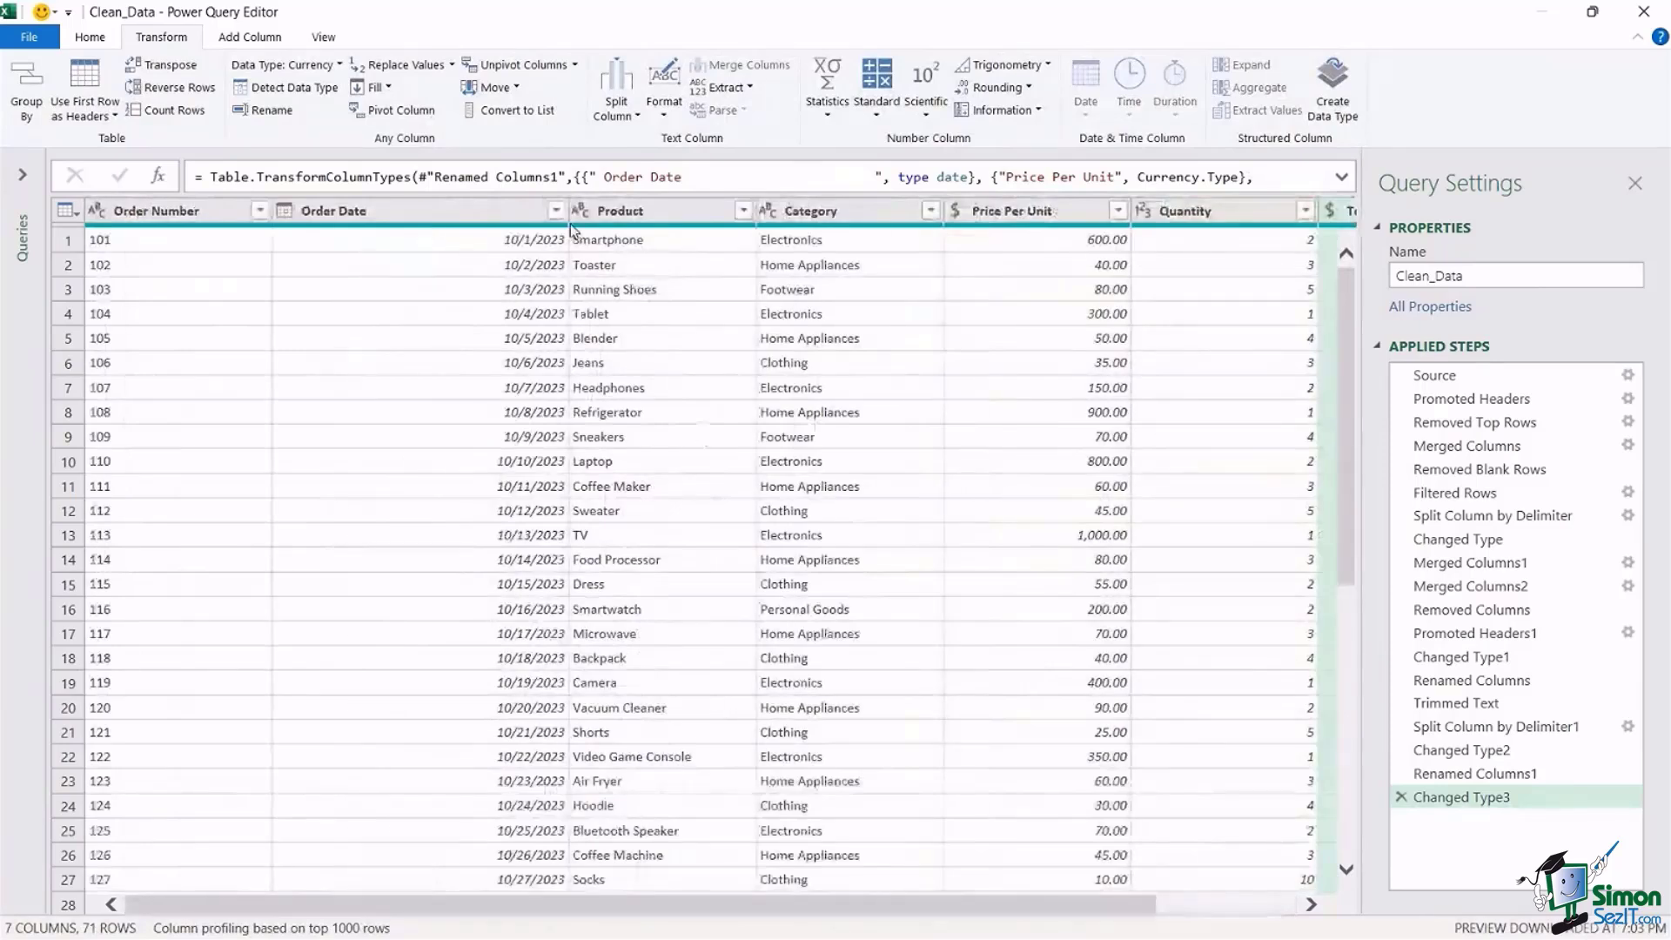
pyautogui.moveTo(569, 222); pyautogui.dragTo(459, 222)
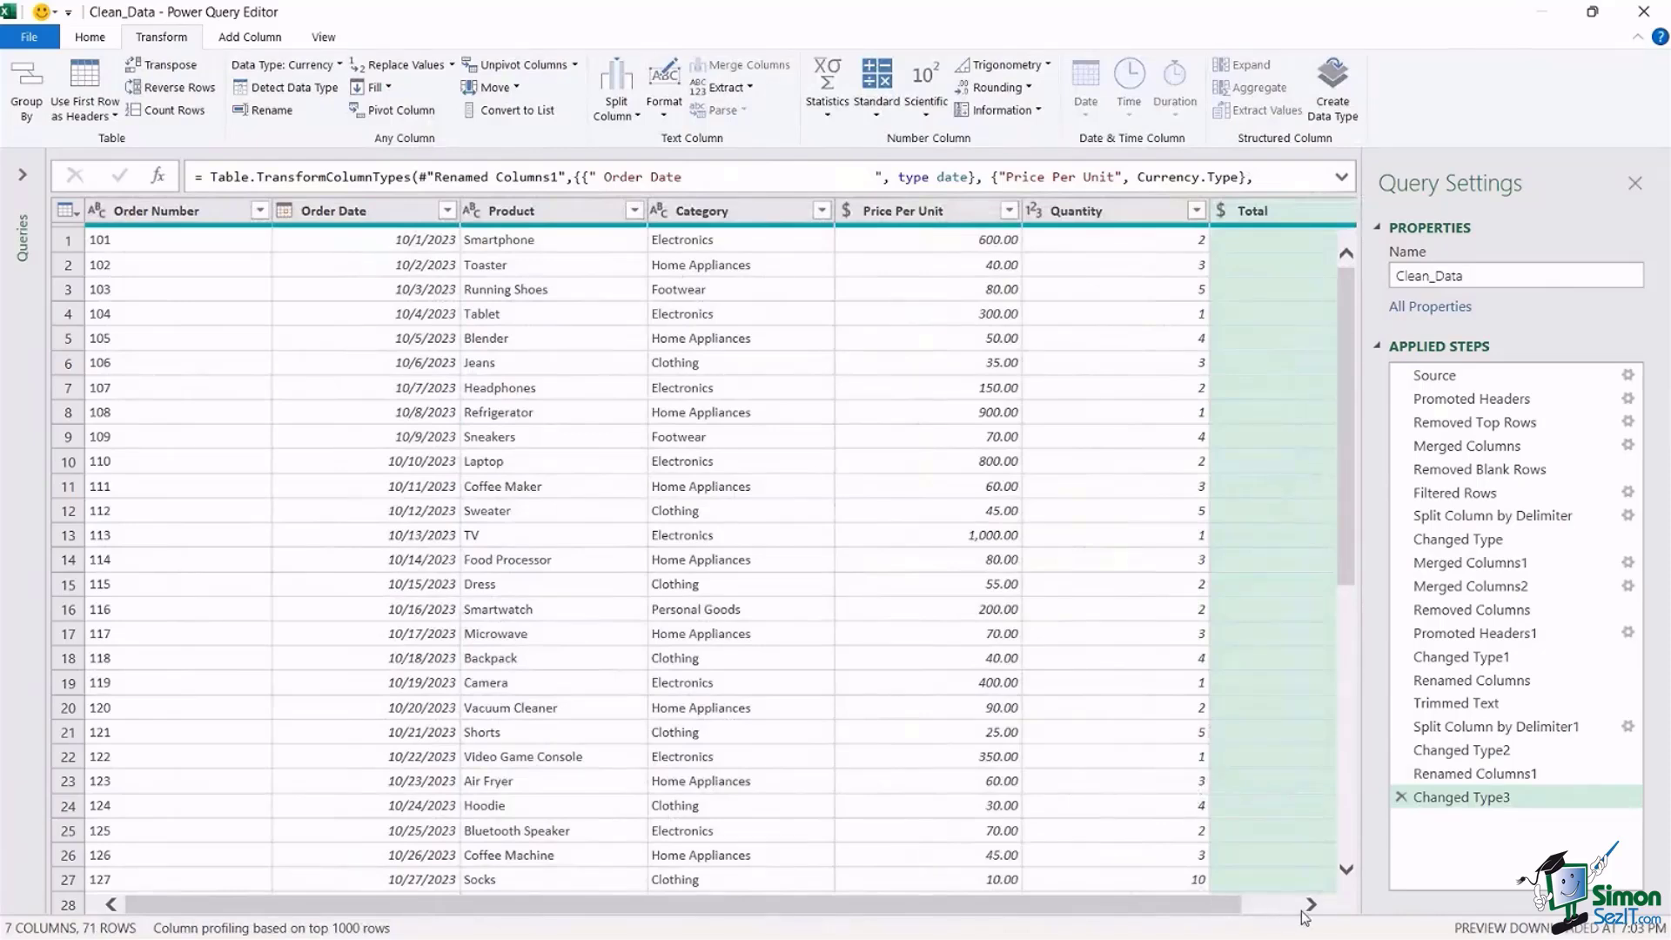
# - Remove the imported Total column from the query
pyautogui.moveTo(1222, 920); pyautogui.dragTo(1323, 908)
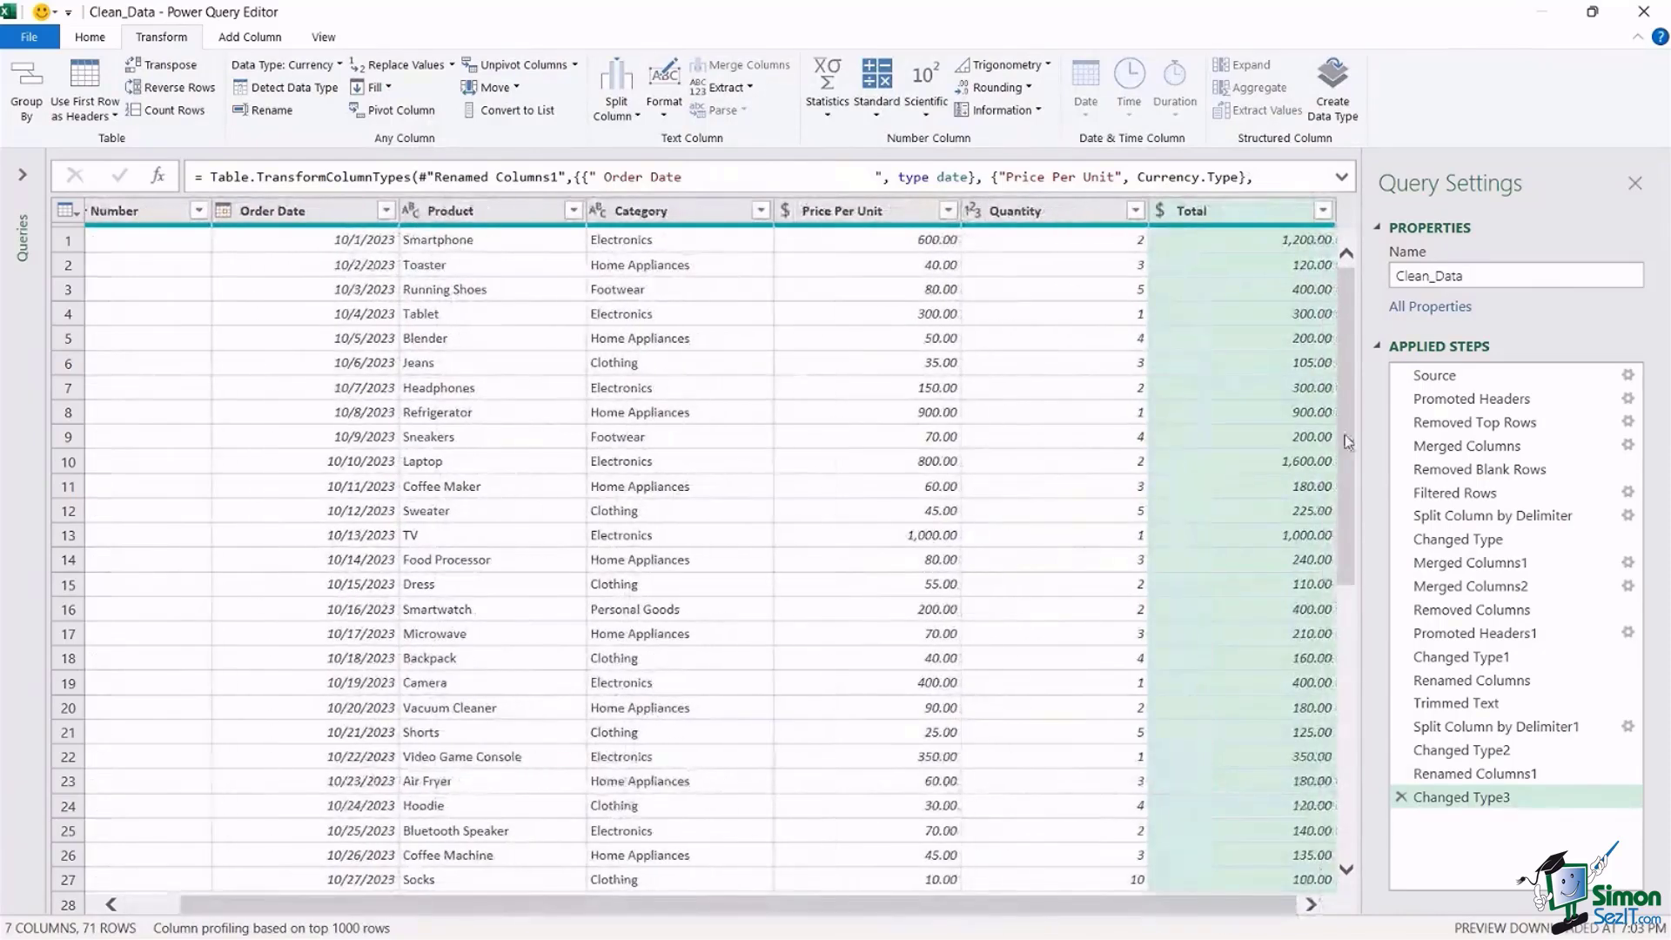
pyautogui.moveTo(1345, 312)
pyautogui.mouseDown()
pyautogui.moveTo(1345, 366)
pyautogui.moveTo(1344, 287)
pyautogui.mouseUp()
pyautogui.rightClick(1229, 216)
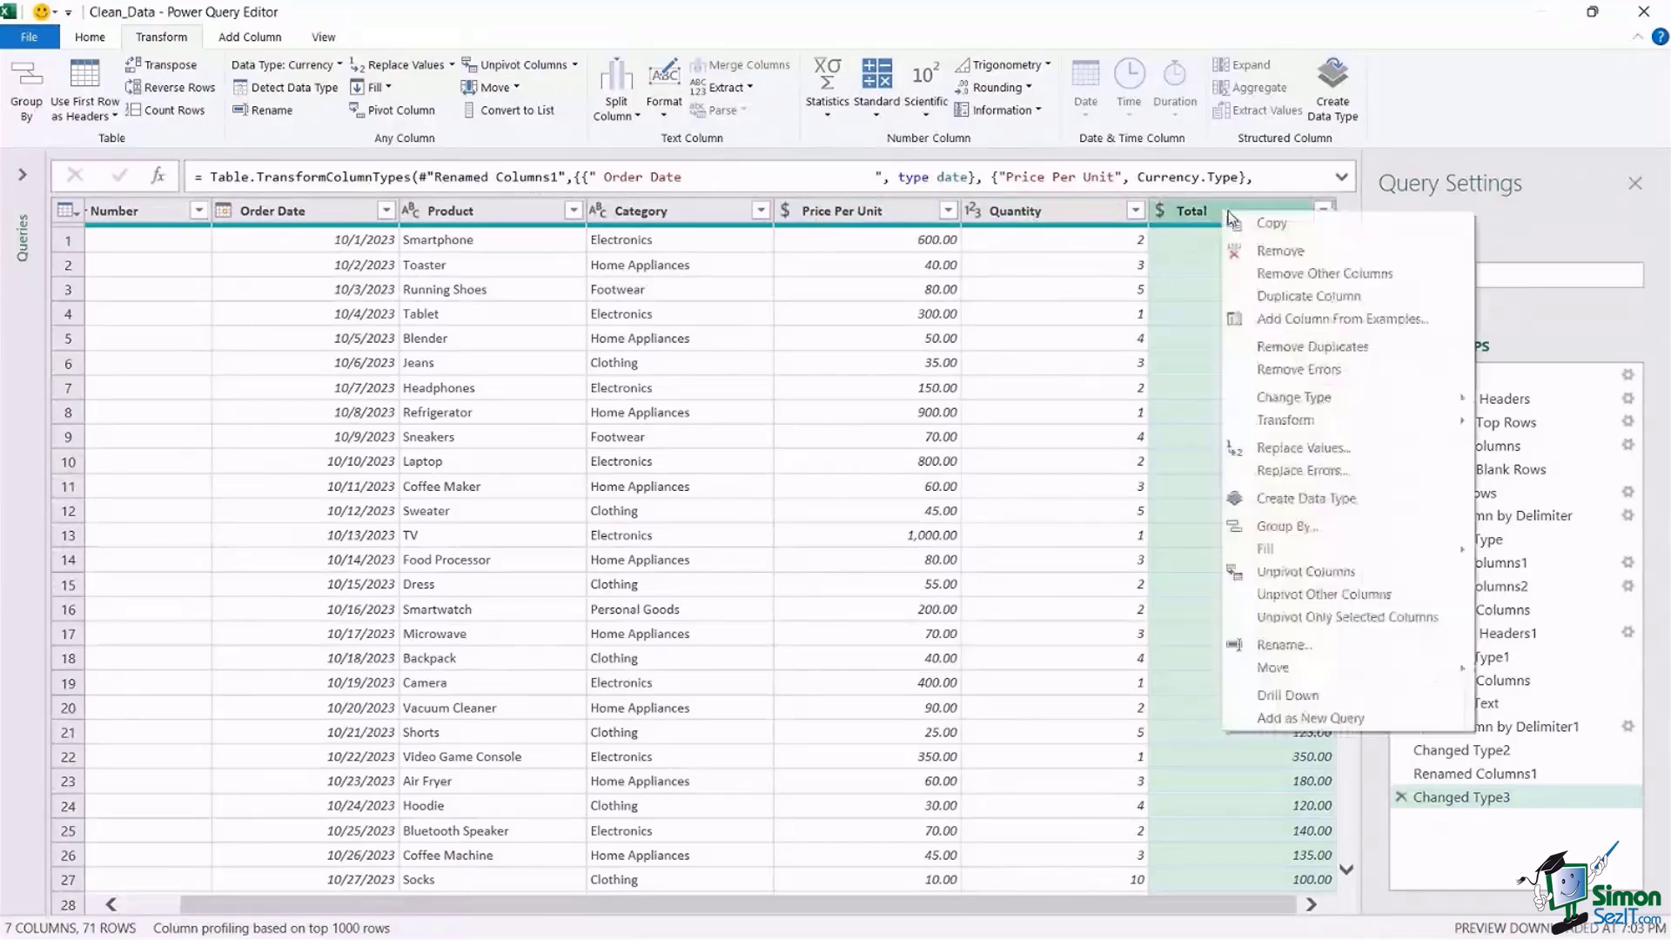
pyautogui.press('Escape')
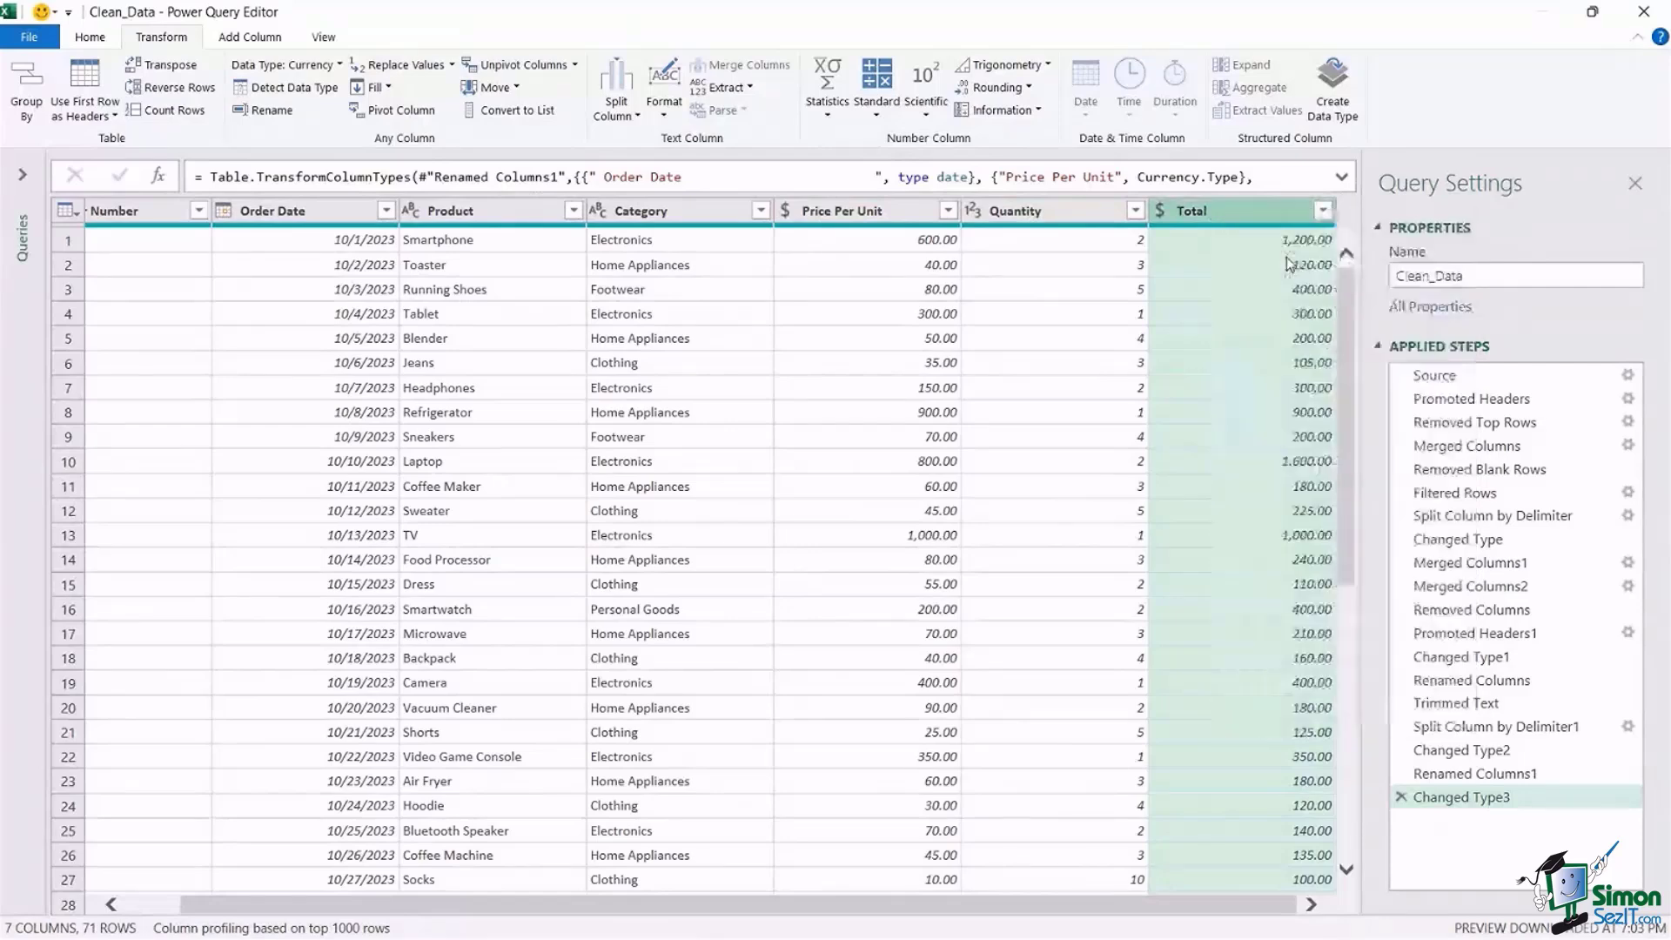
pyautogui.press('Delete')
pyautogui.moveTo(1346, 324); pyautogui.dragTo(1358, 406)
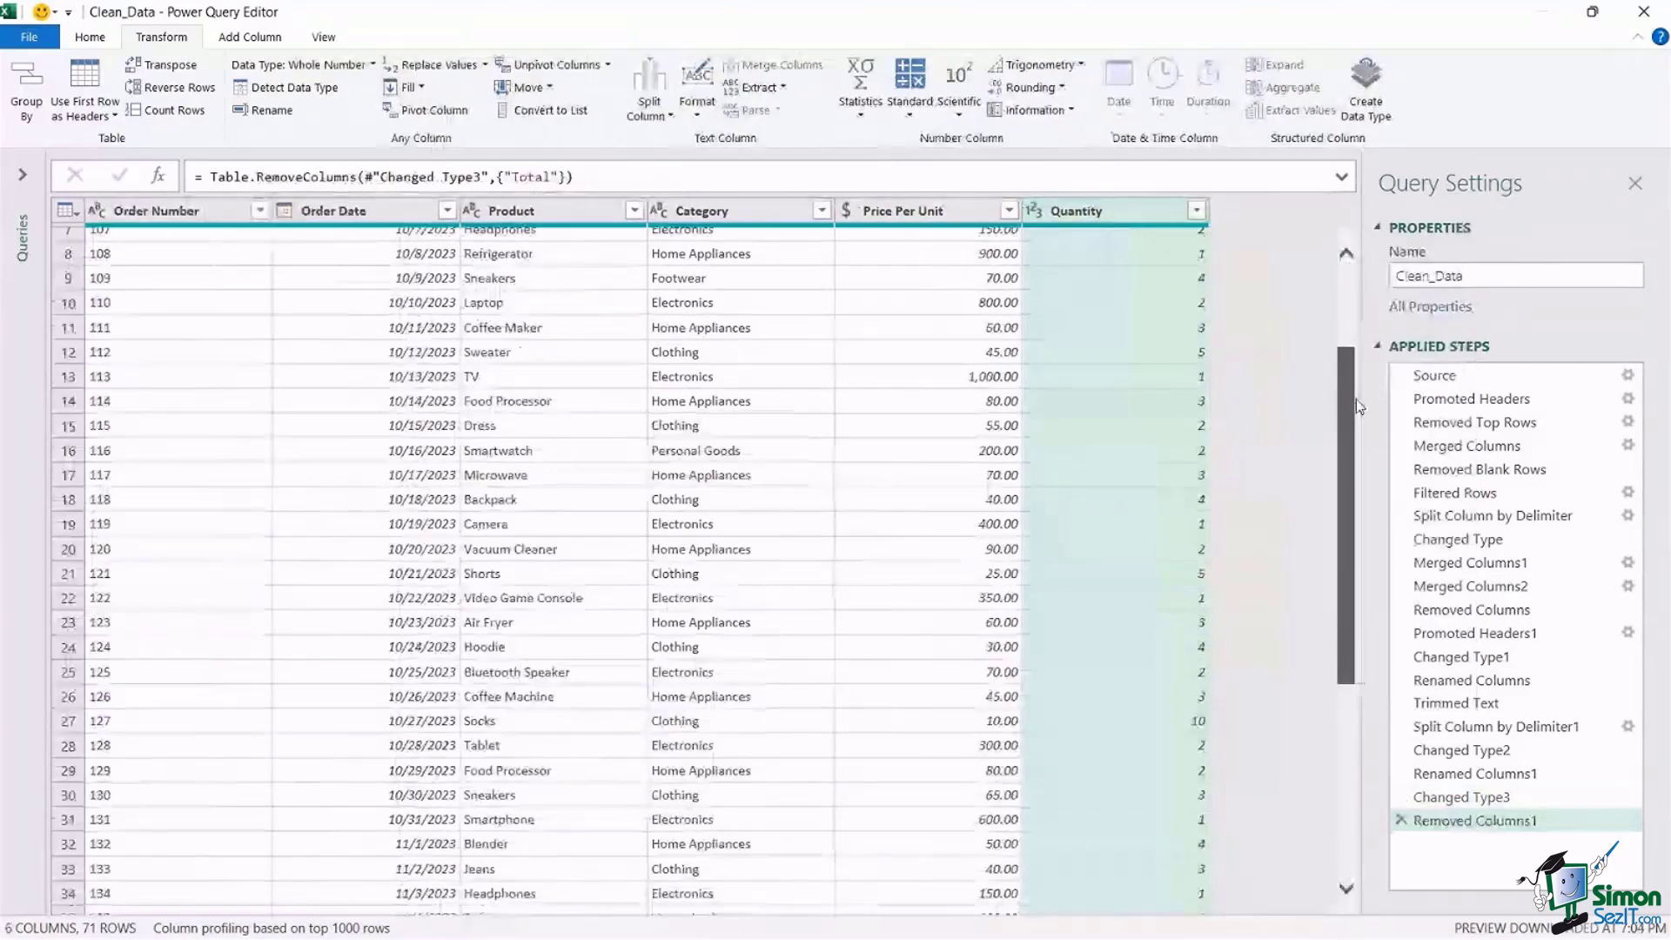
pyautogui.scroll(2, 1356, 398)
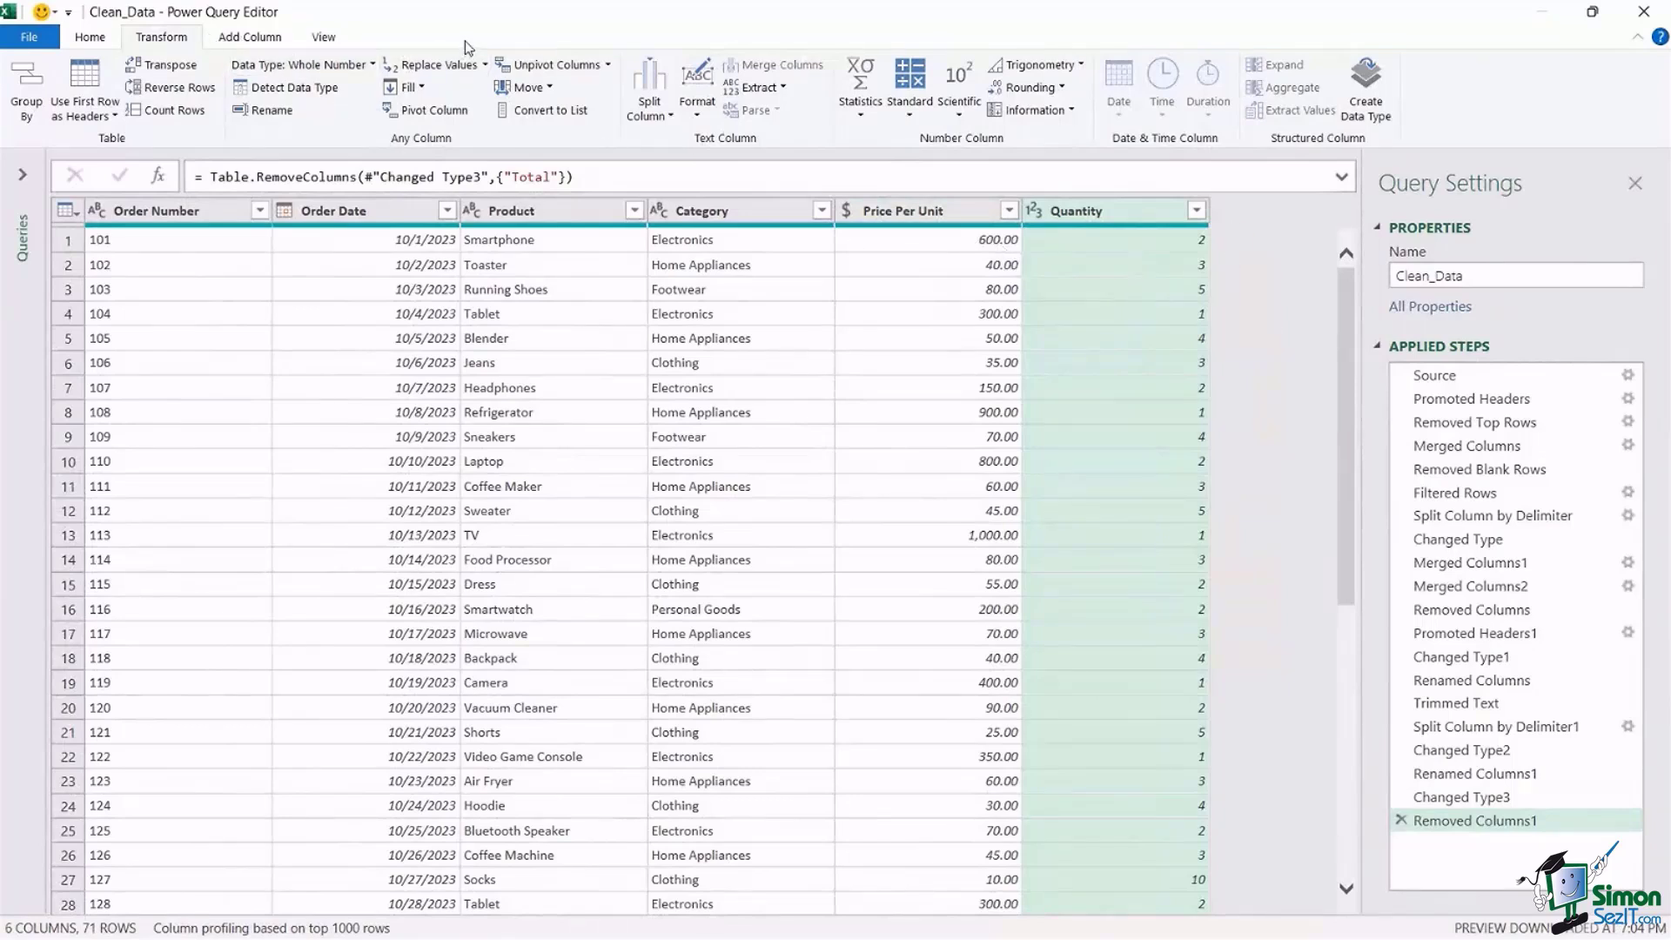
# - Add a custom column named Total with the formula [Price Per Unit]*[Quantity]
pyautogui.click(246, 39)
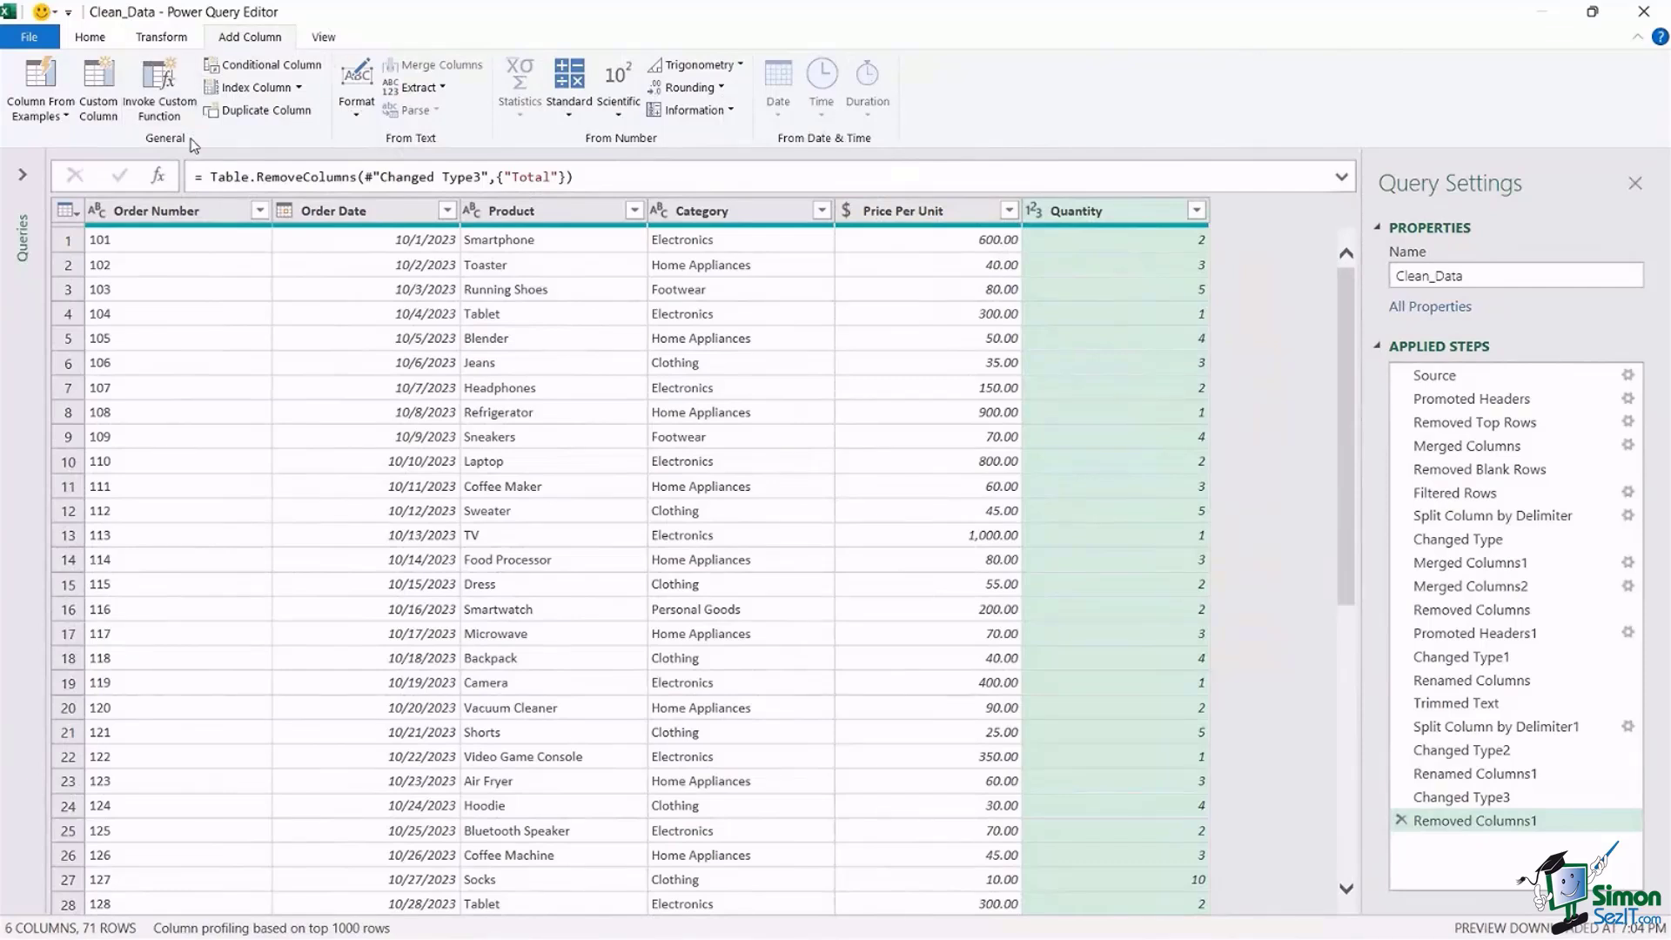
pyautogui.click(99, 96)
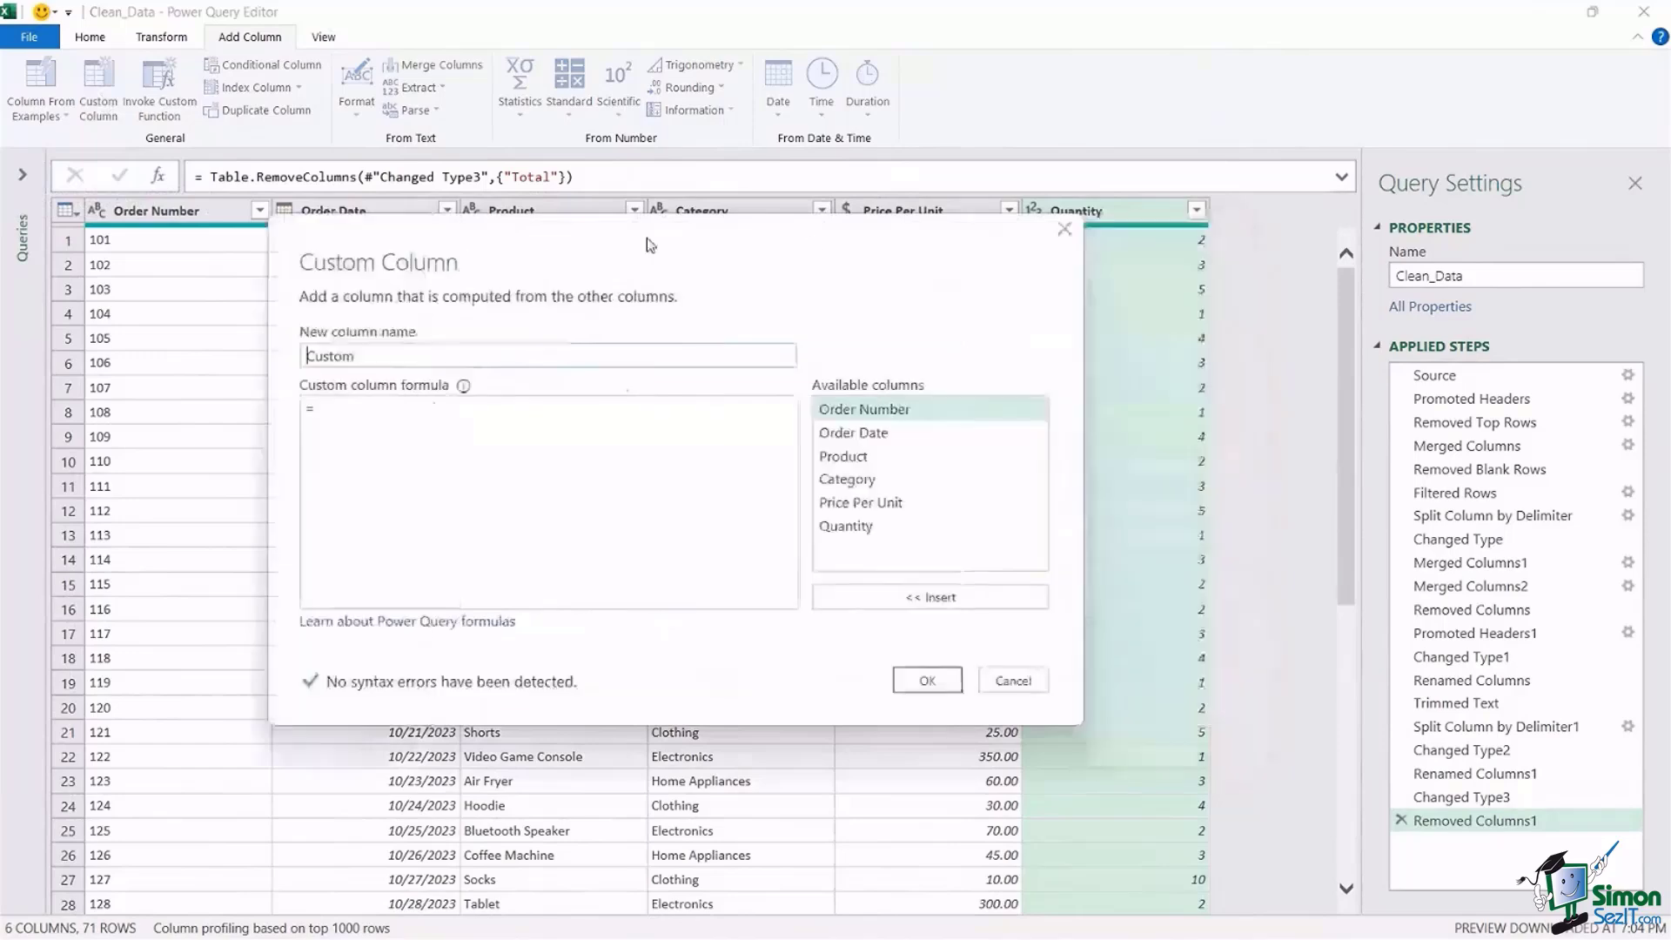
pyautogui.click(283, 327)
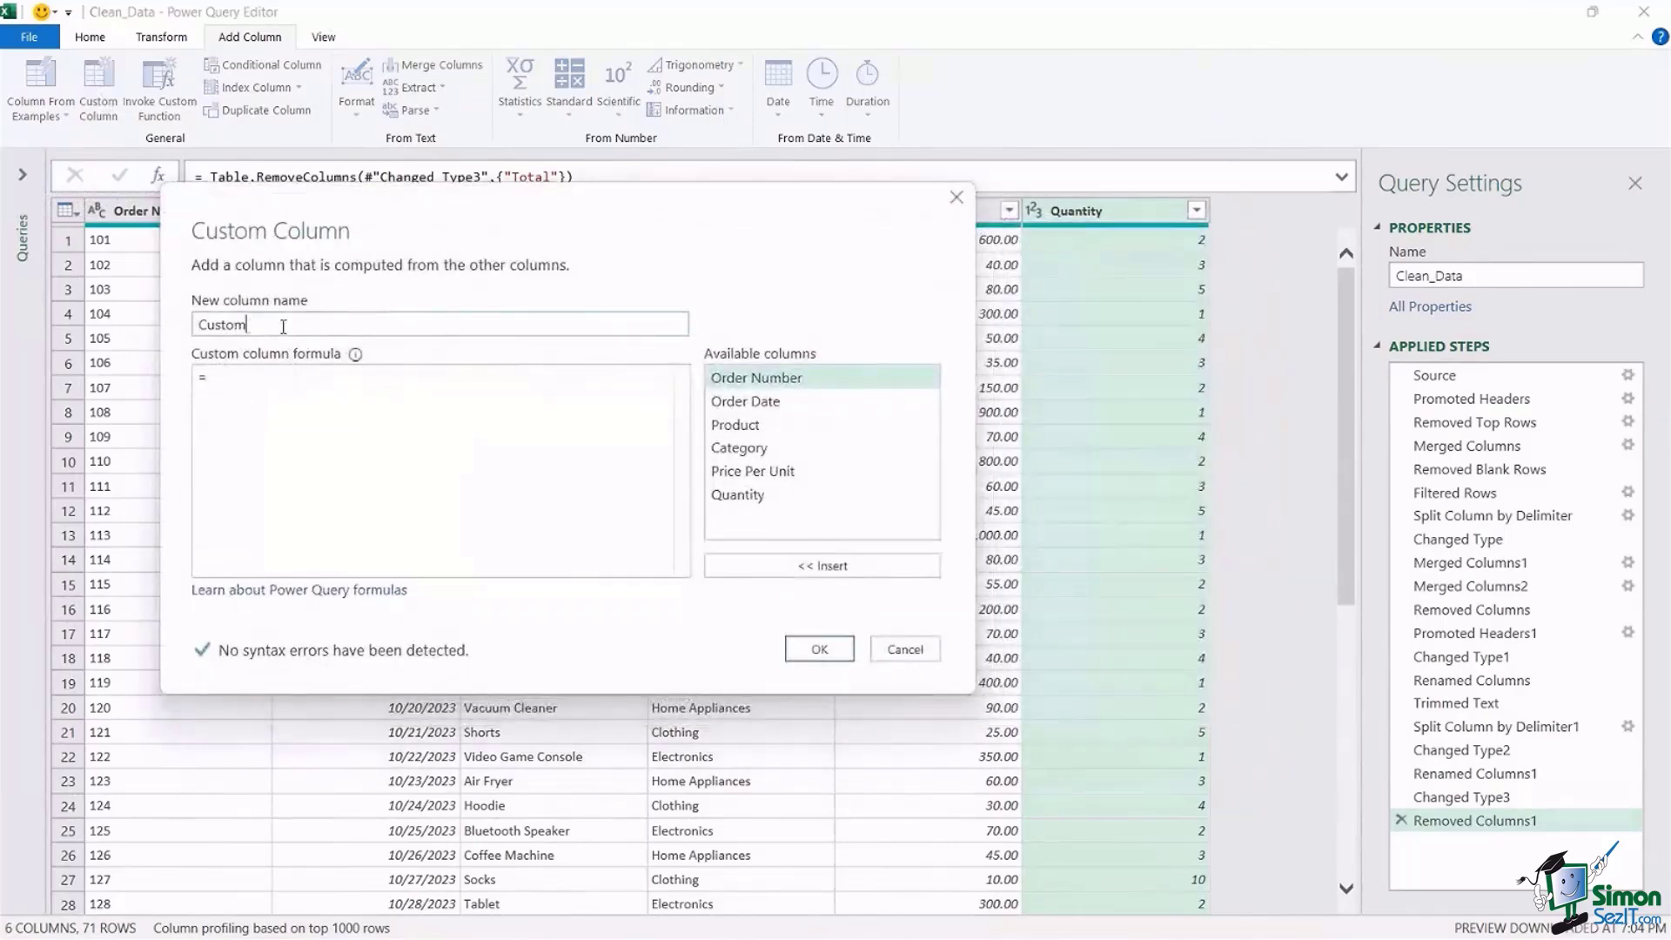
pyautogui.moveTo(282, 326); pyautogui.dragTo(175, 325)
pyautogui.write('Total')
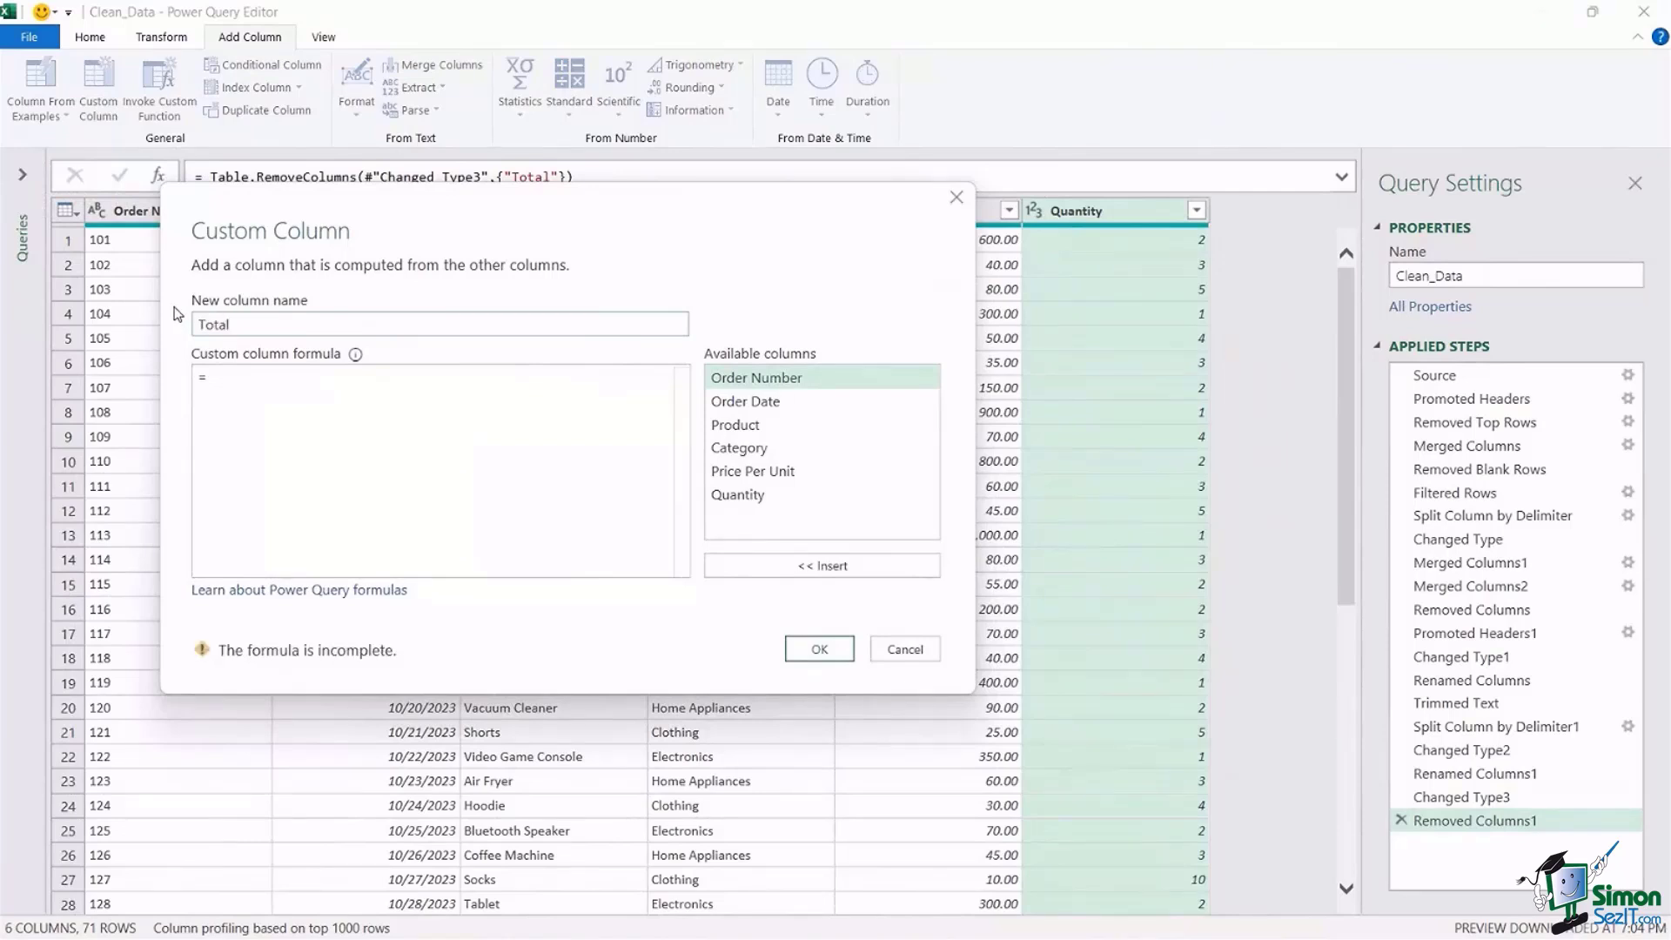
pyautogui.click(233, 376)
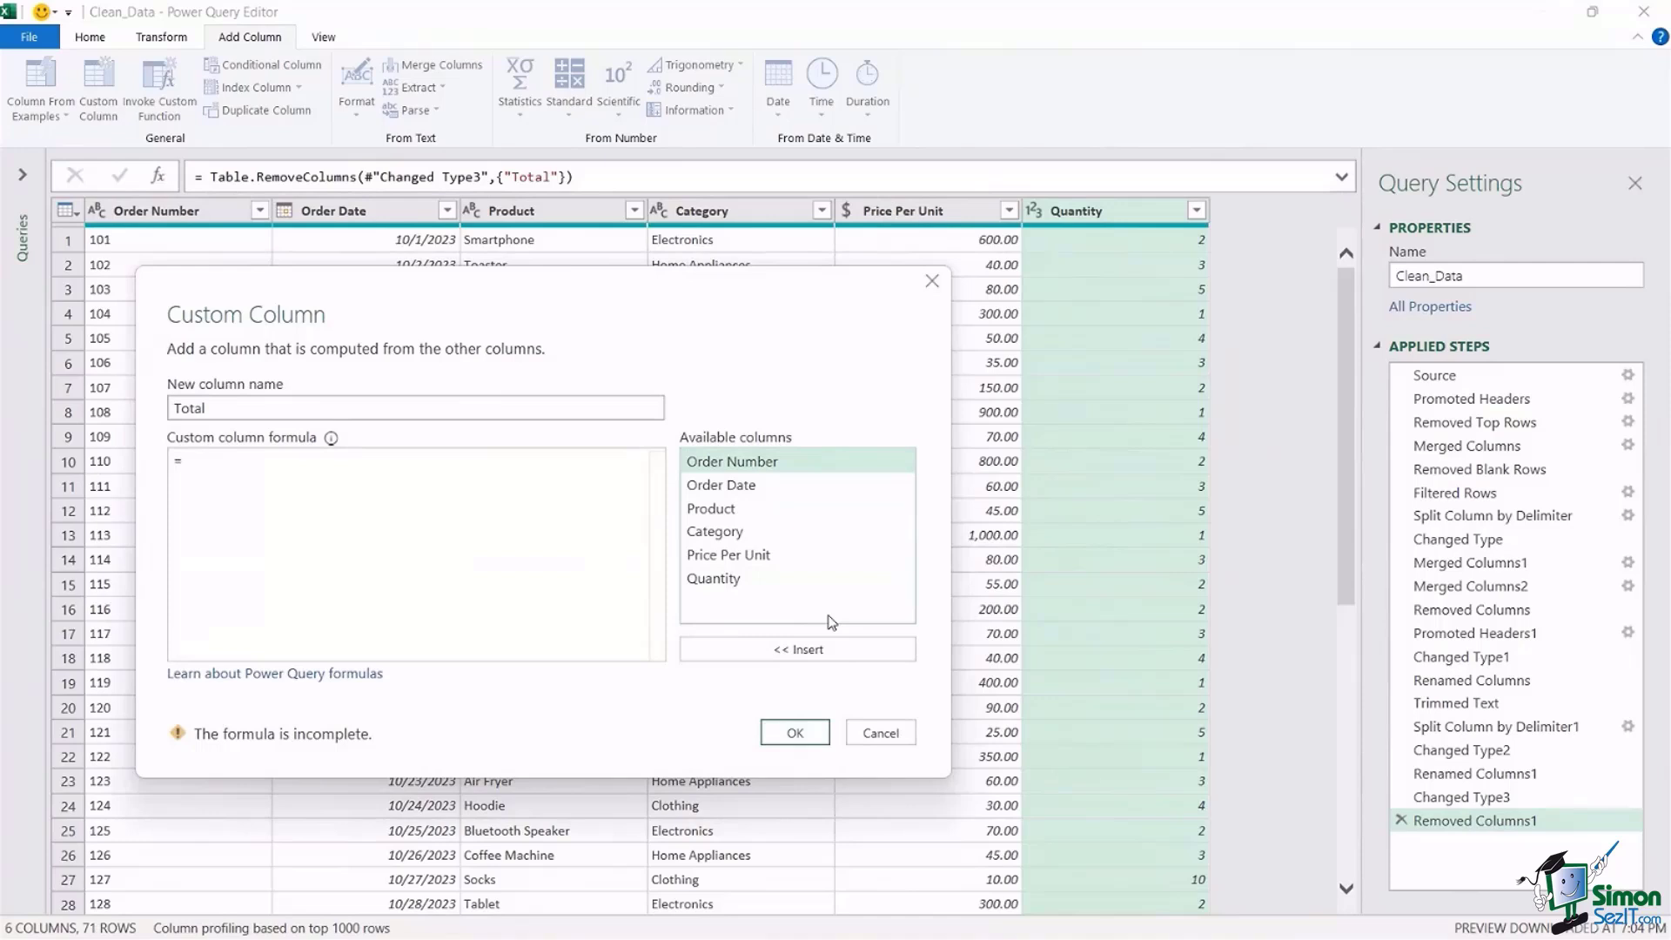
pyautogui.doubleClick(729, 559)
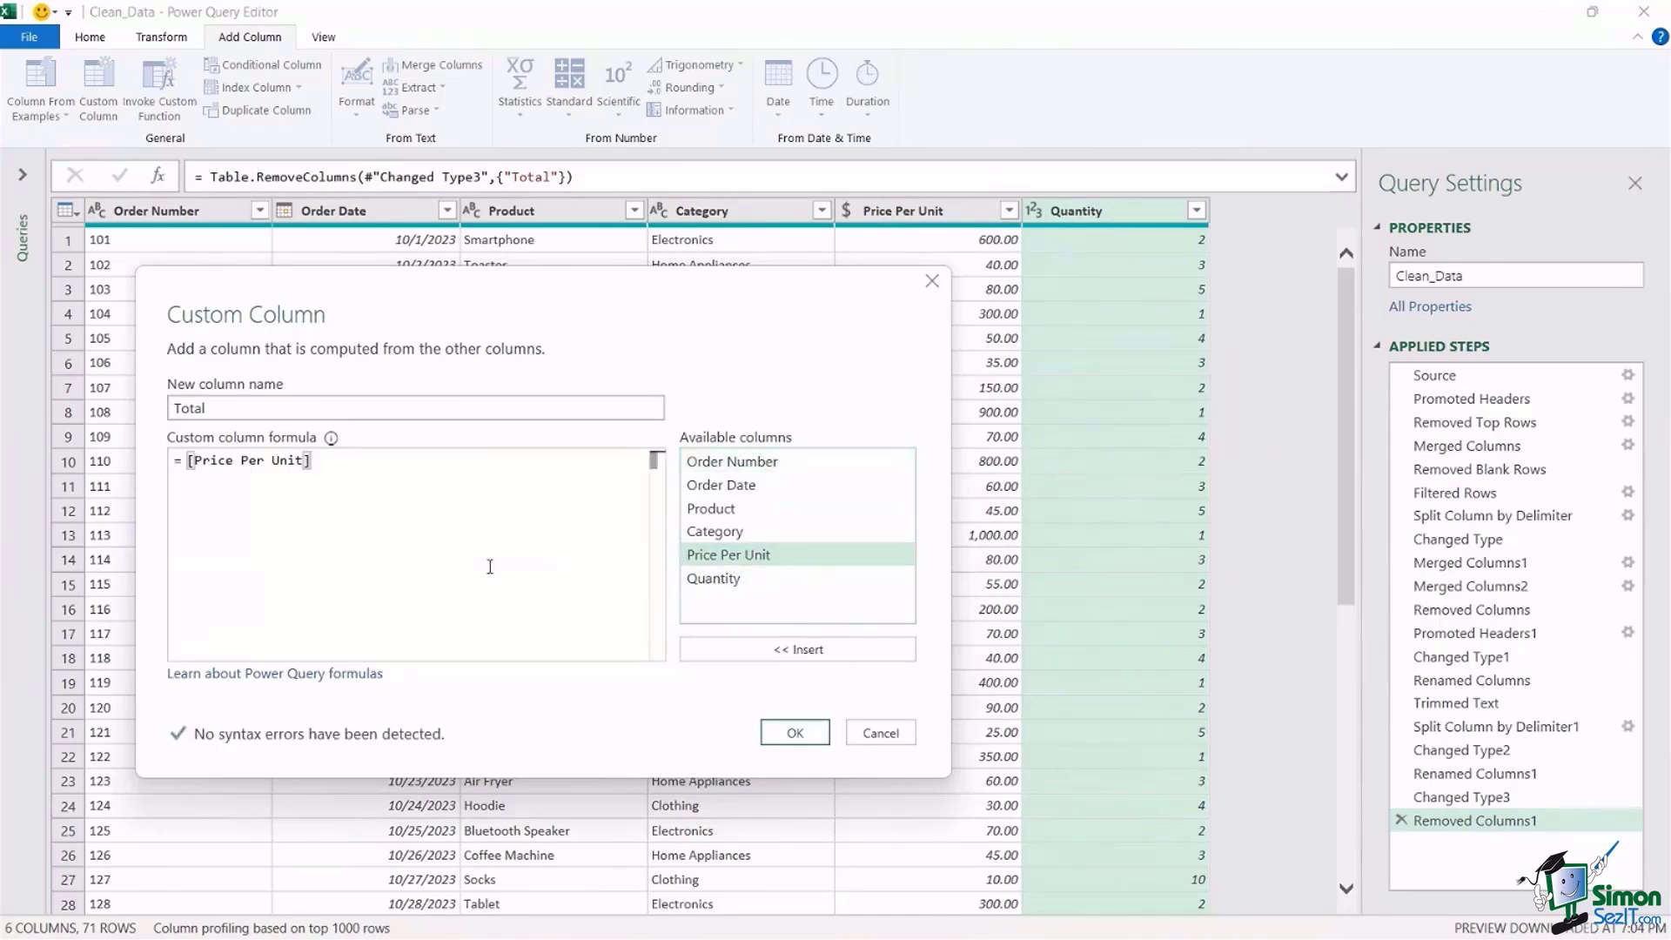
pyautogui.write('*')
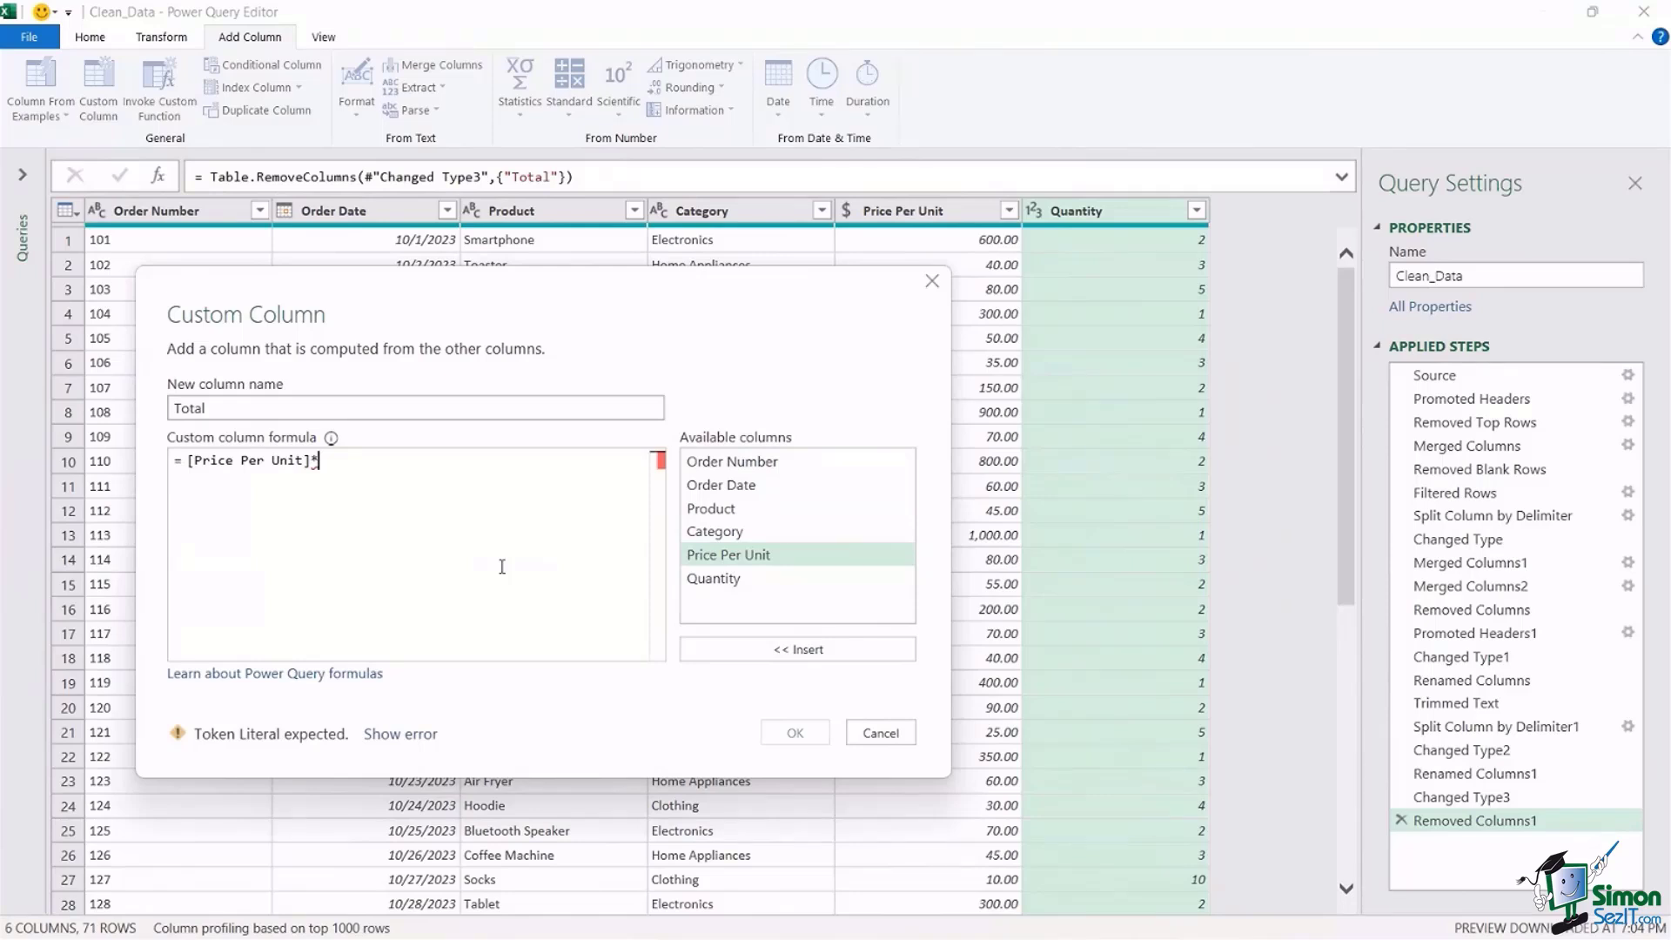
pyautogui.doubleClick(731, 579)
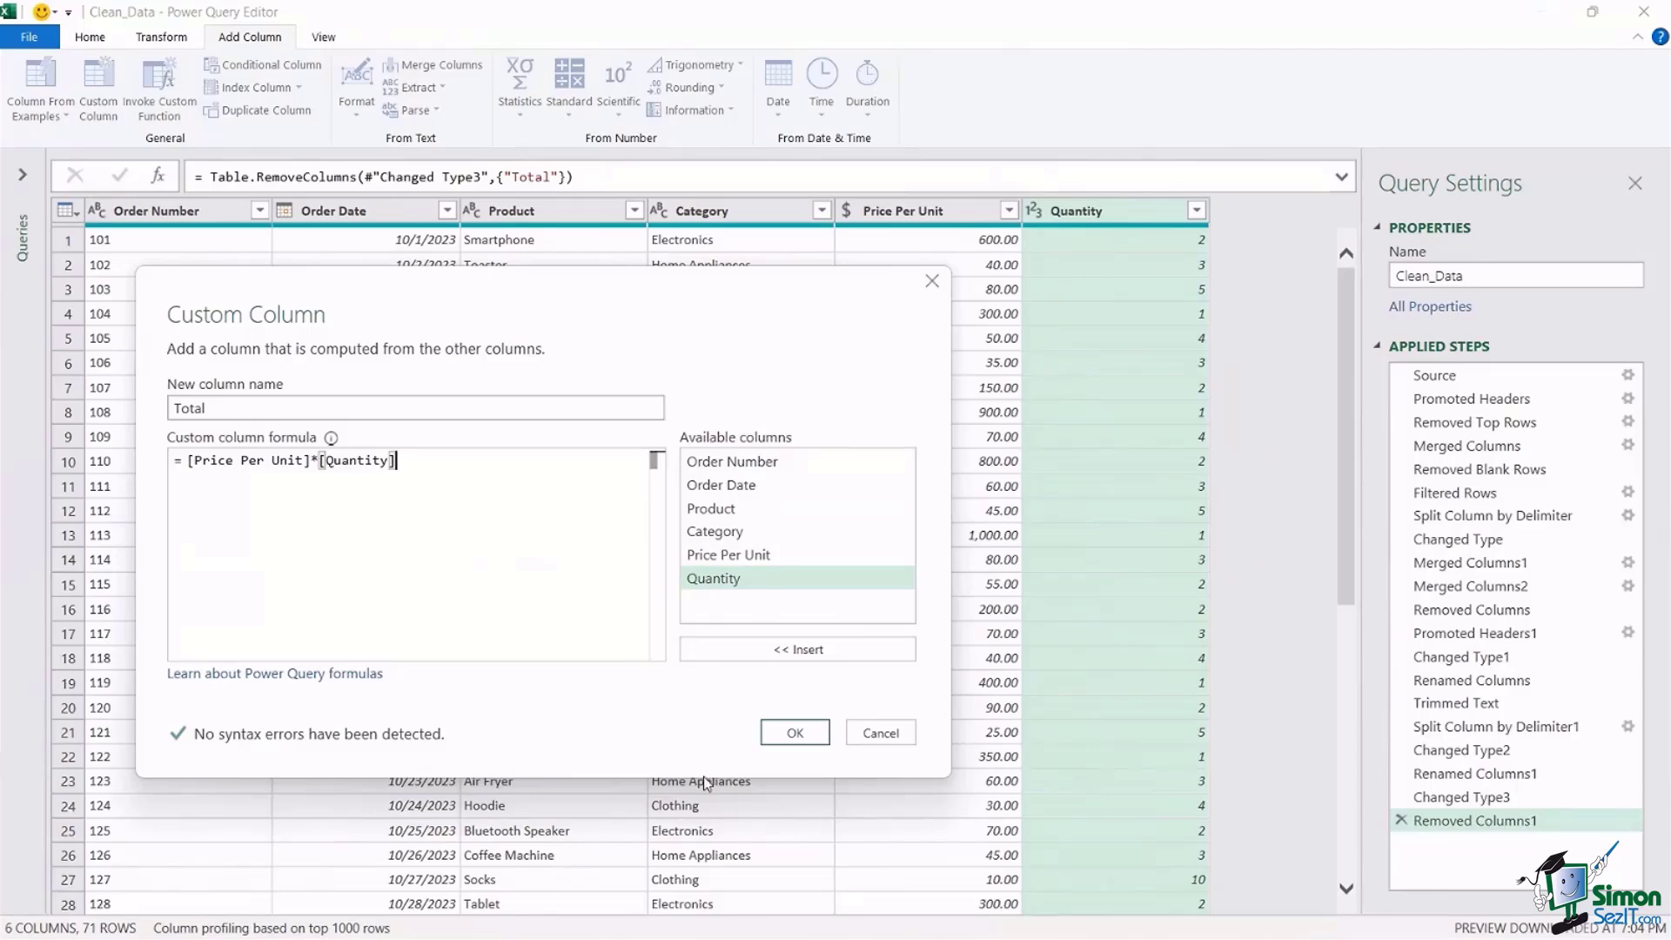
pyautogui.click(795, 733)
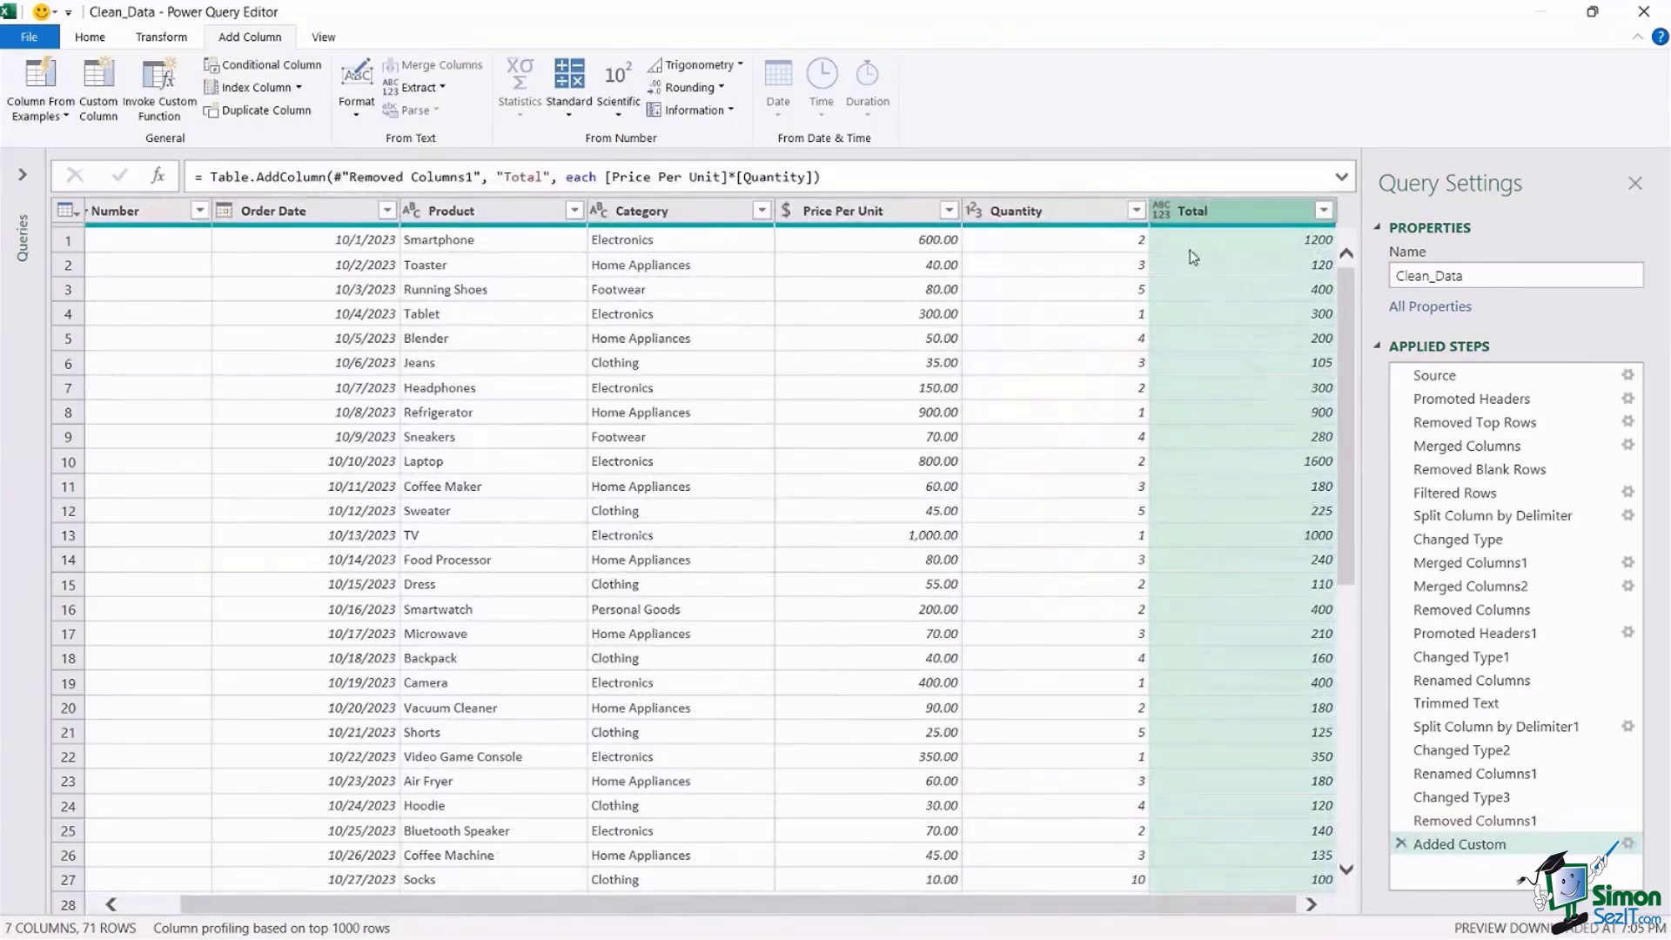
# - Set the calculated Total column's data type to Currency
pyautogui.click(1161, 212)
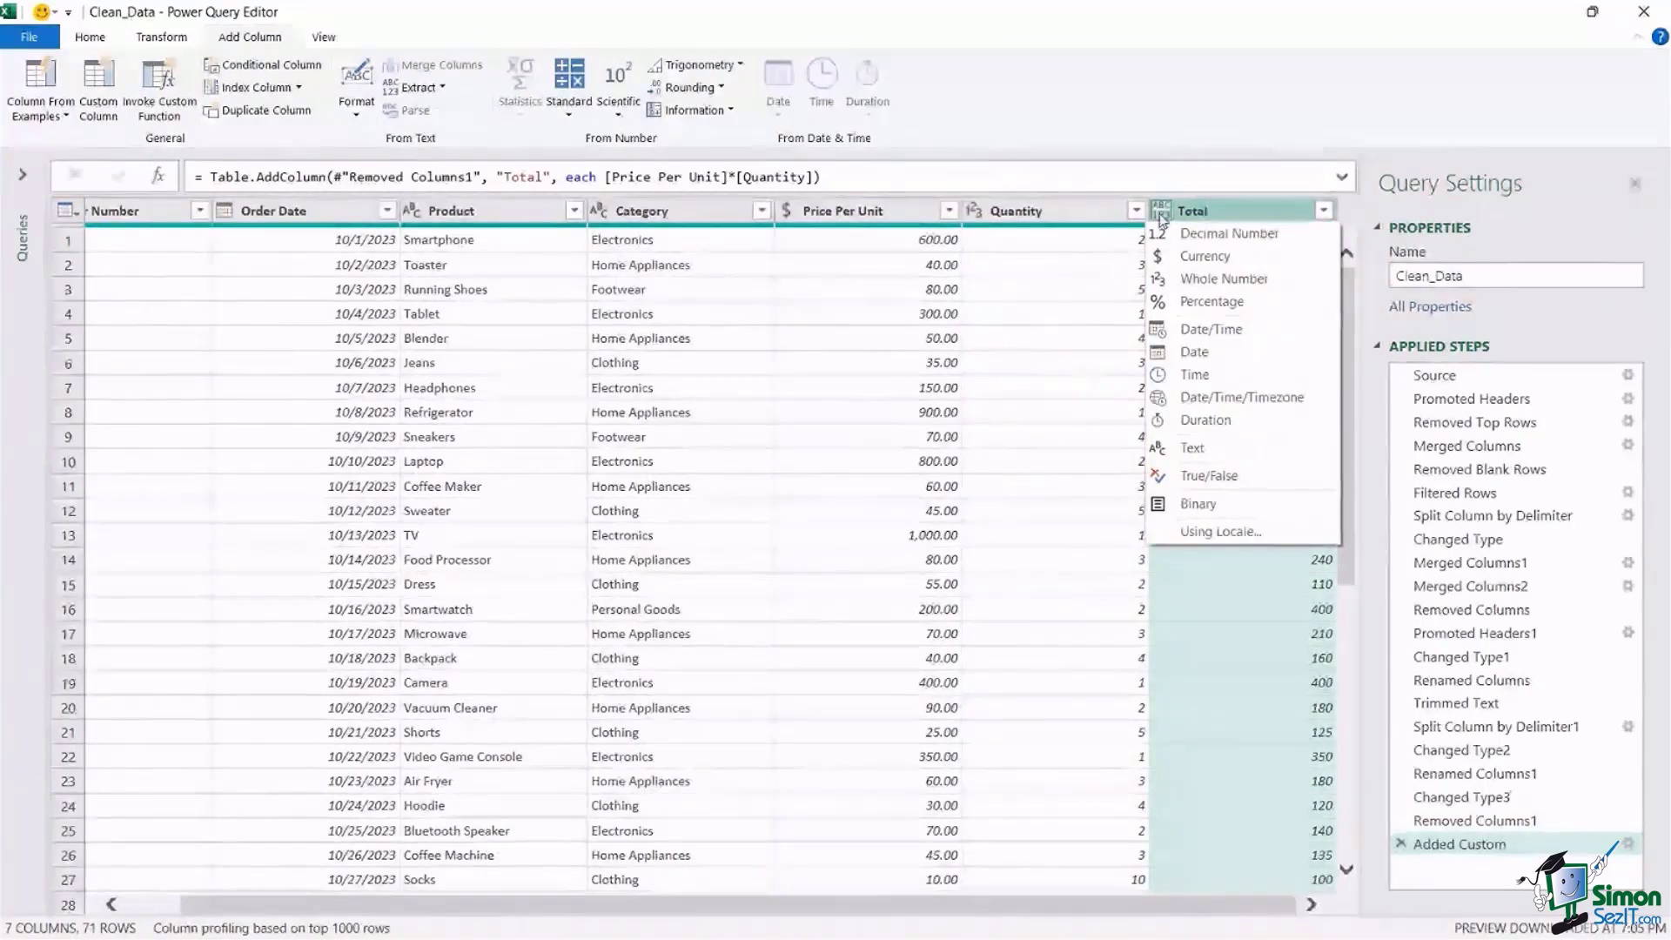
pyautogui.click(1203, 256)
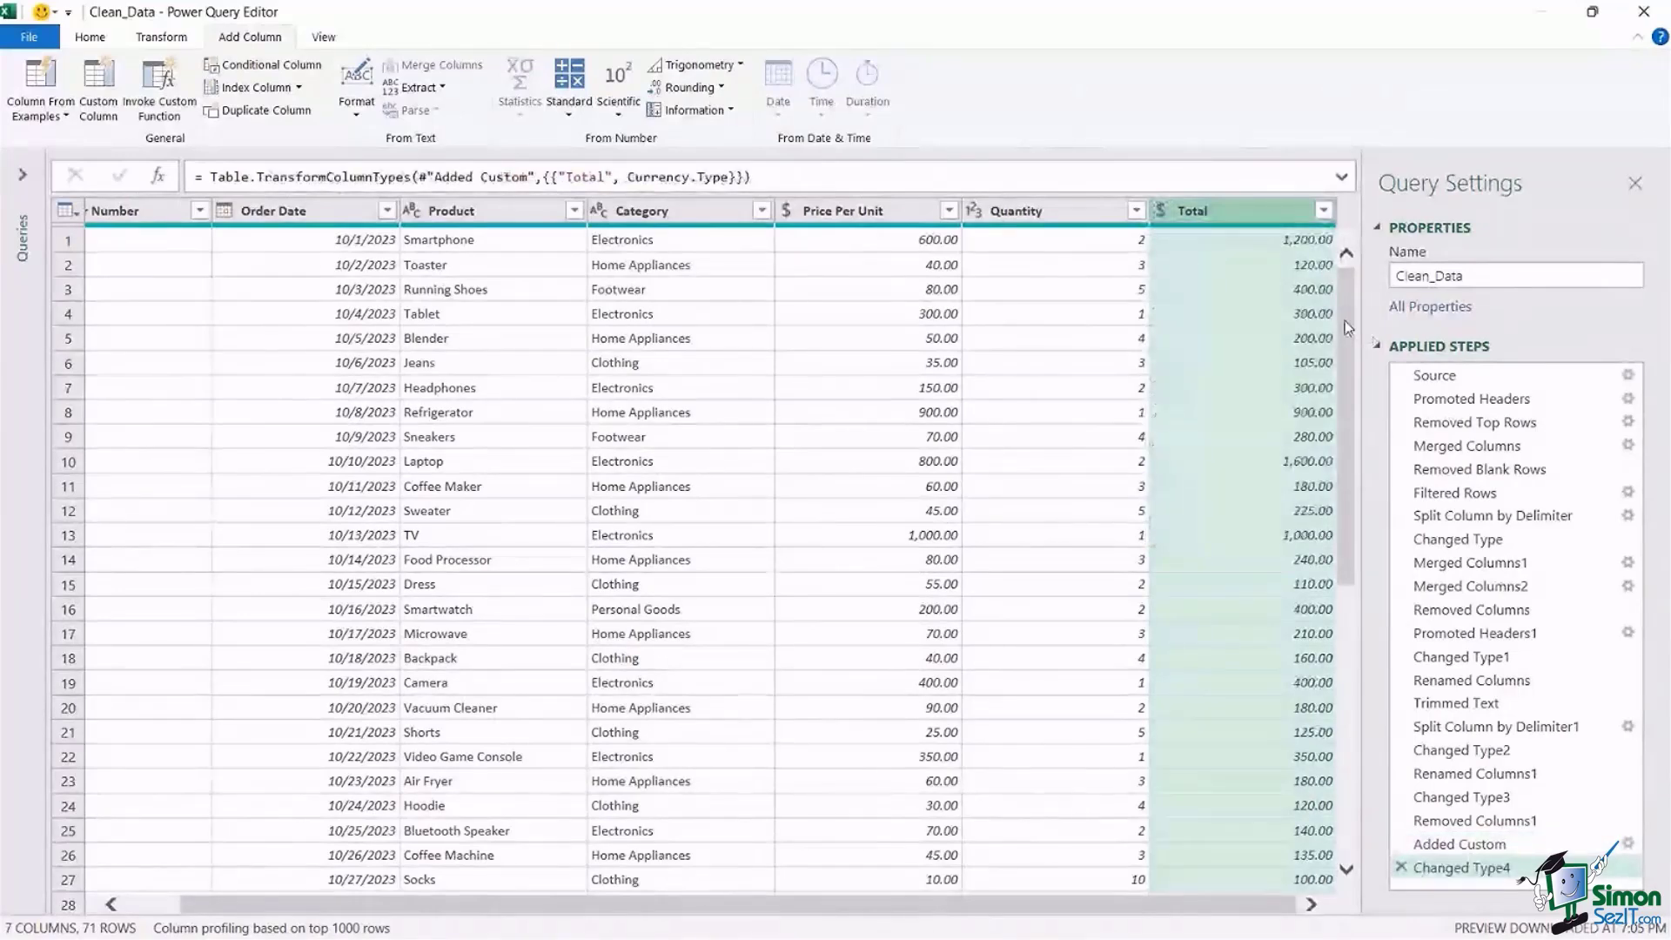
pyautogui.moveTo(1345, 322)
pyautogui.mouseDown()
pyautogui.moveTo(1348, 475)
pyautogui.moveTo(1338, 316)
pyautogui.mouseUp()
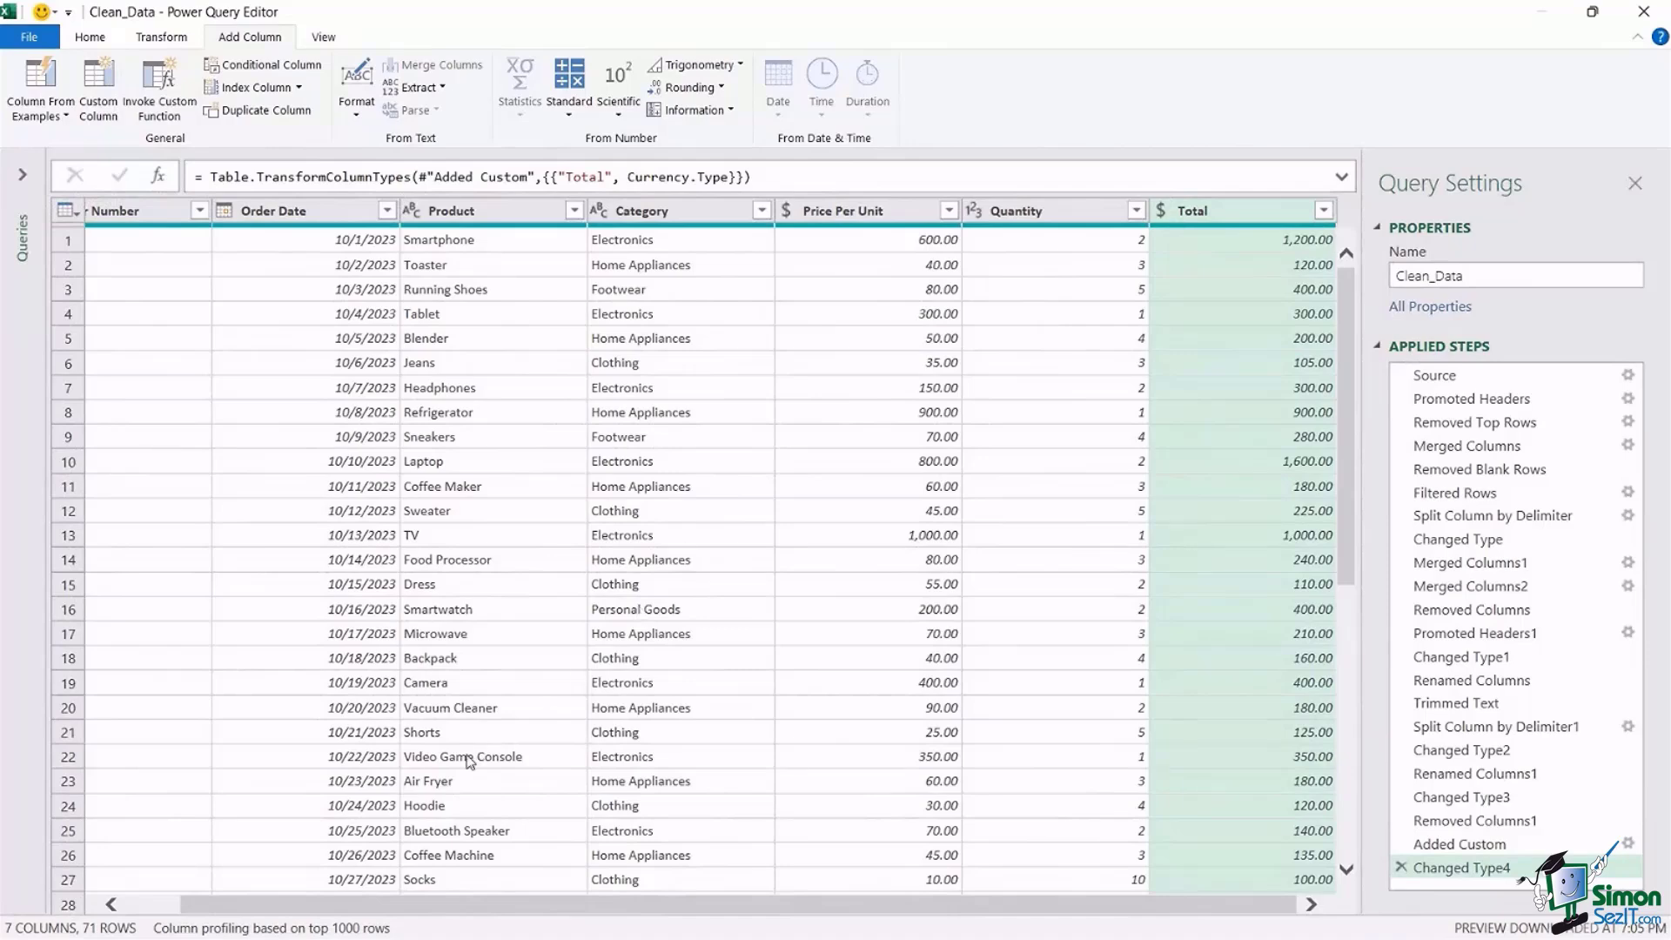
# - Close the query editor and load the Clean_Data query as a PivotTable Report in the existing worksheet at Sheet1 cell B3
pyautogui.hscroll(-3, 439, 909)
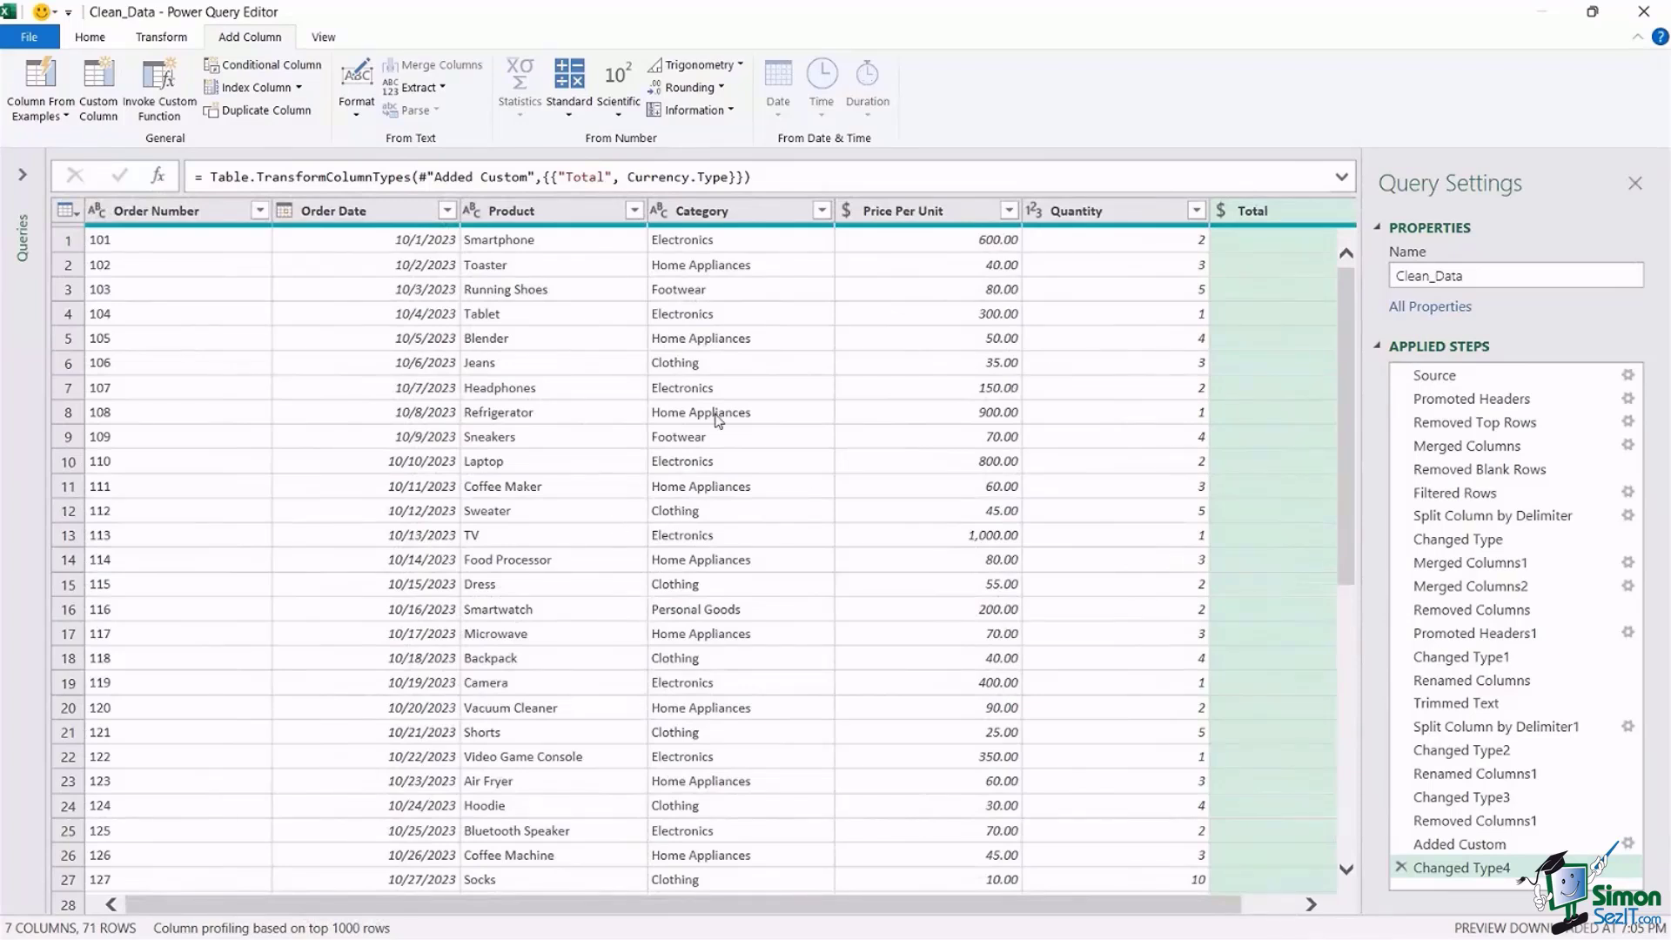
pyautogui.click(90, 39)
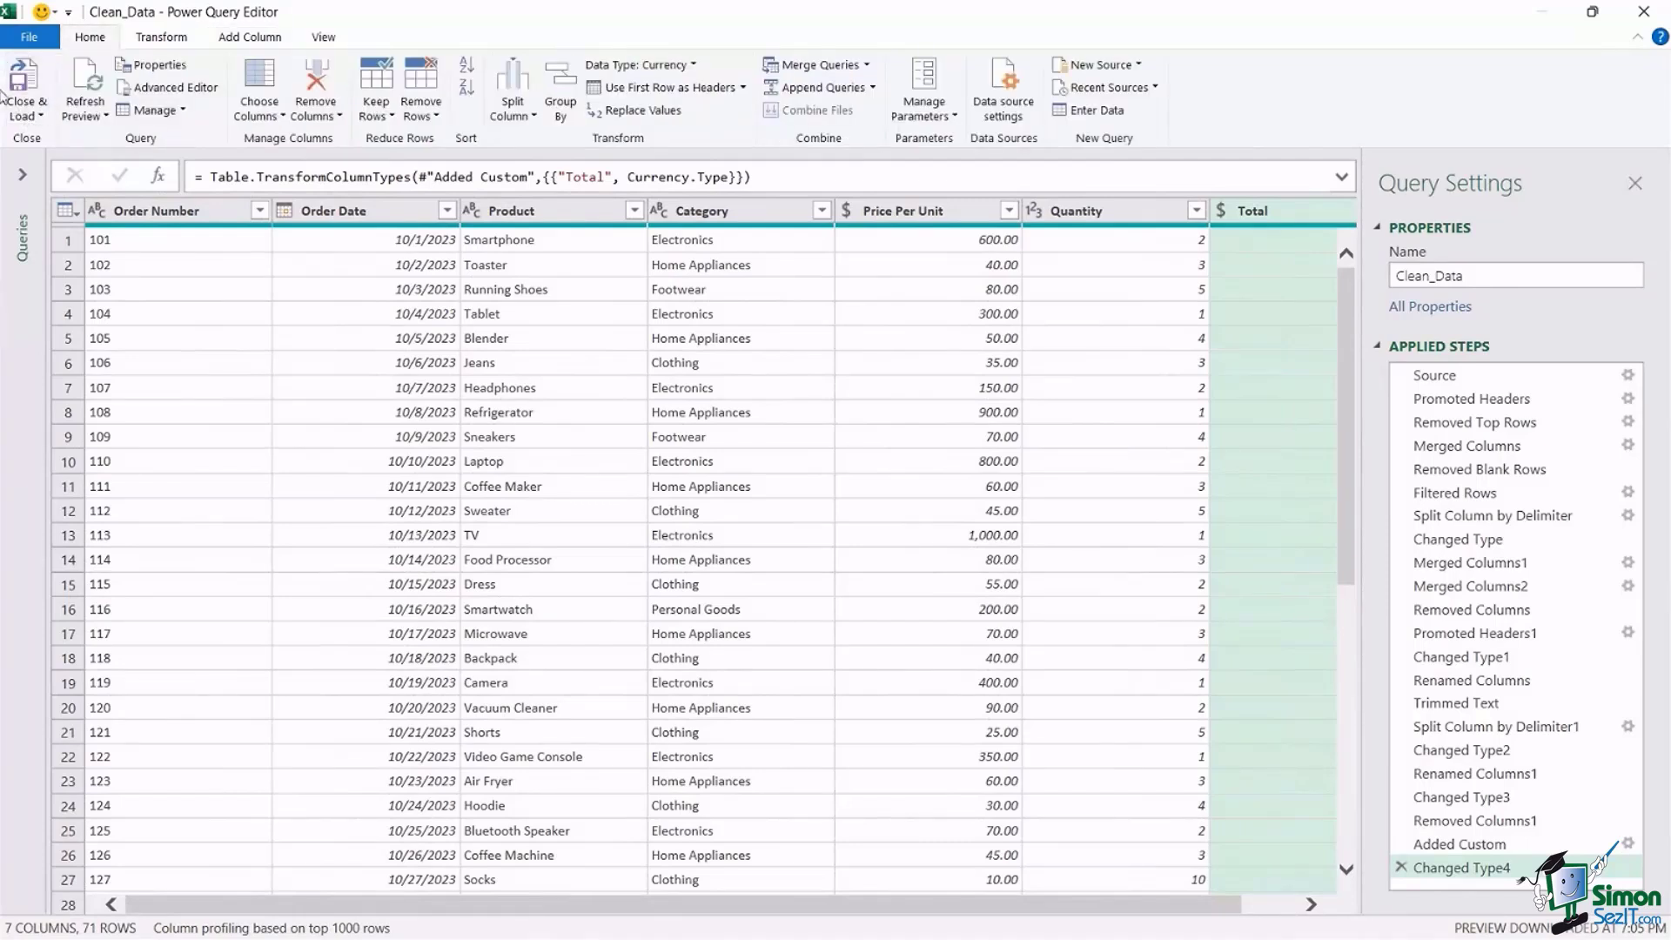
pyautogui.click(40, 117)
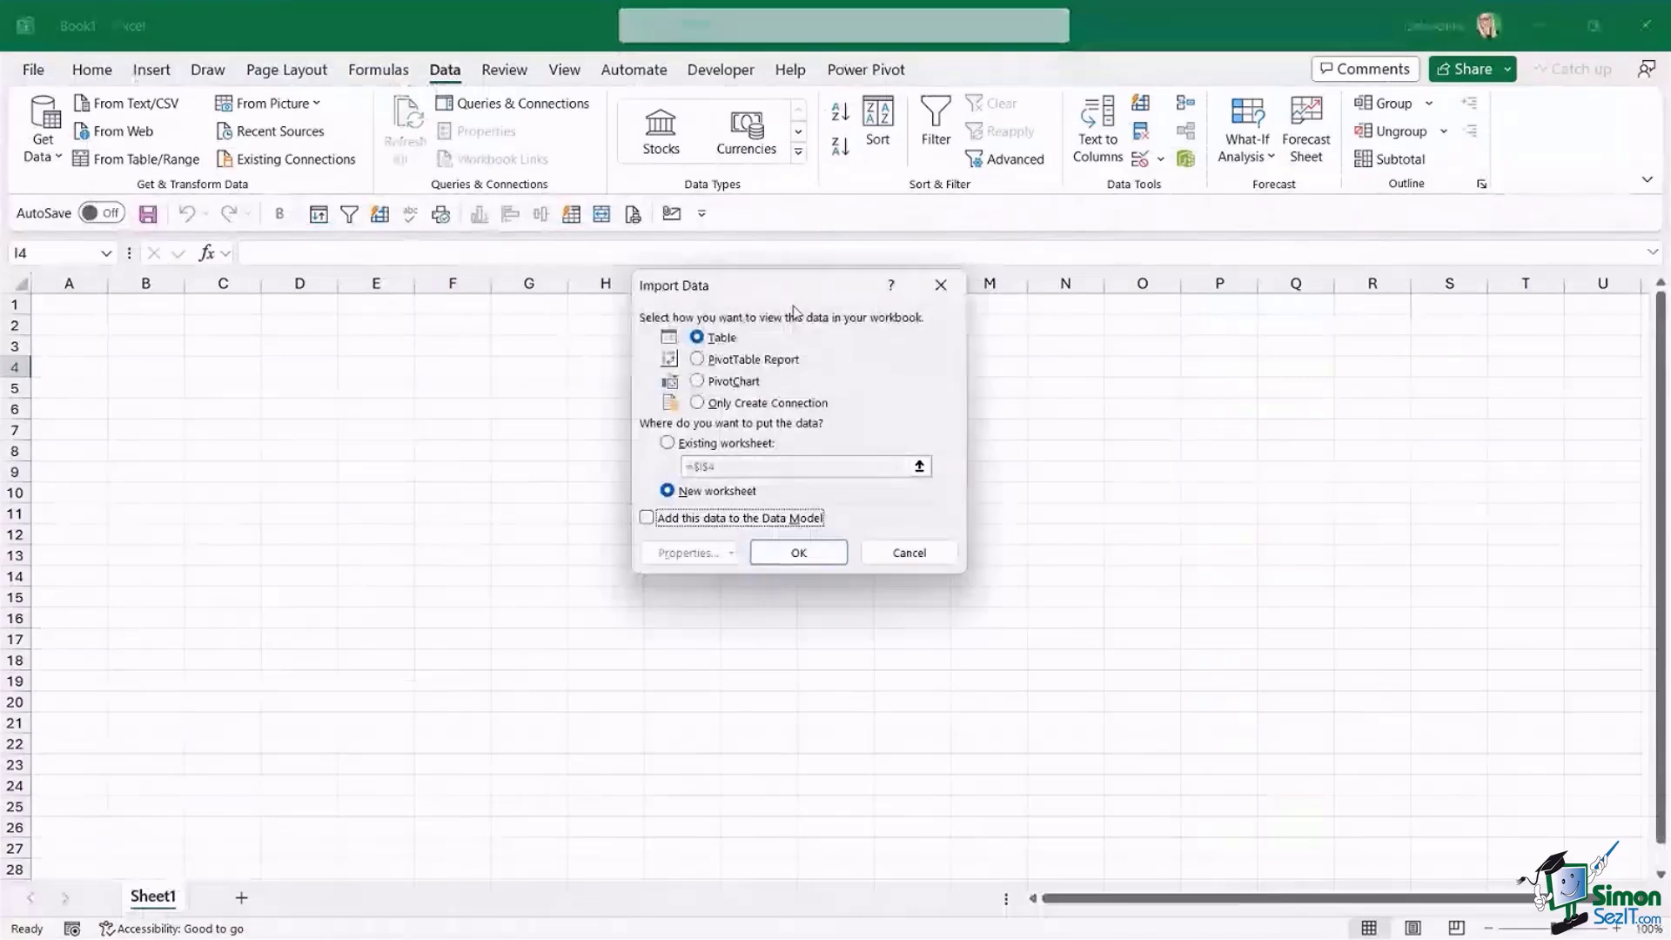
pyautogui.moveTo(770, 293); pyautogui.dragTo(697, 324)
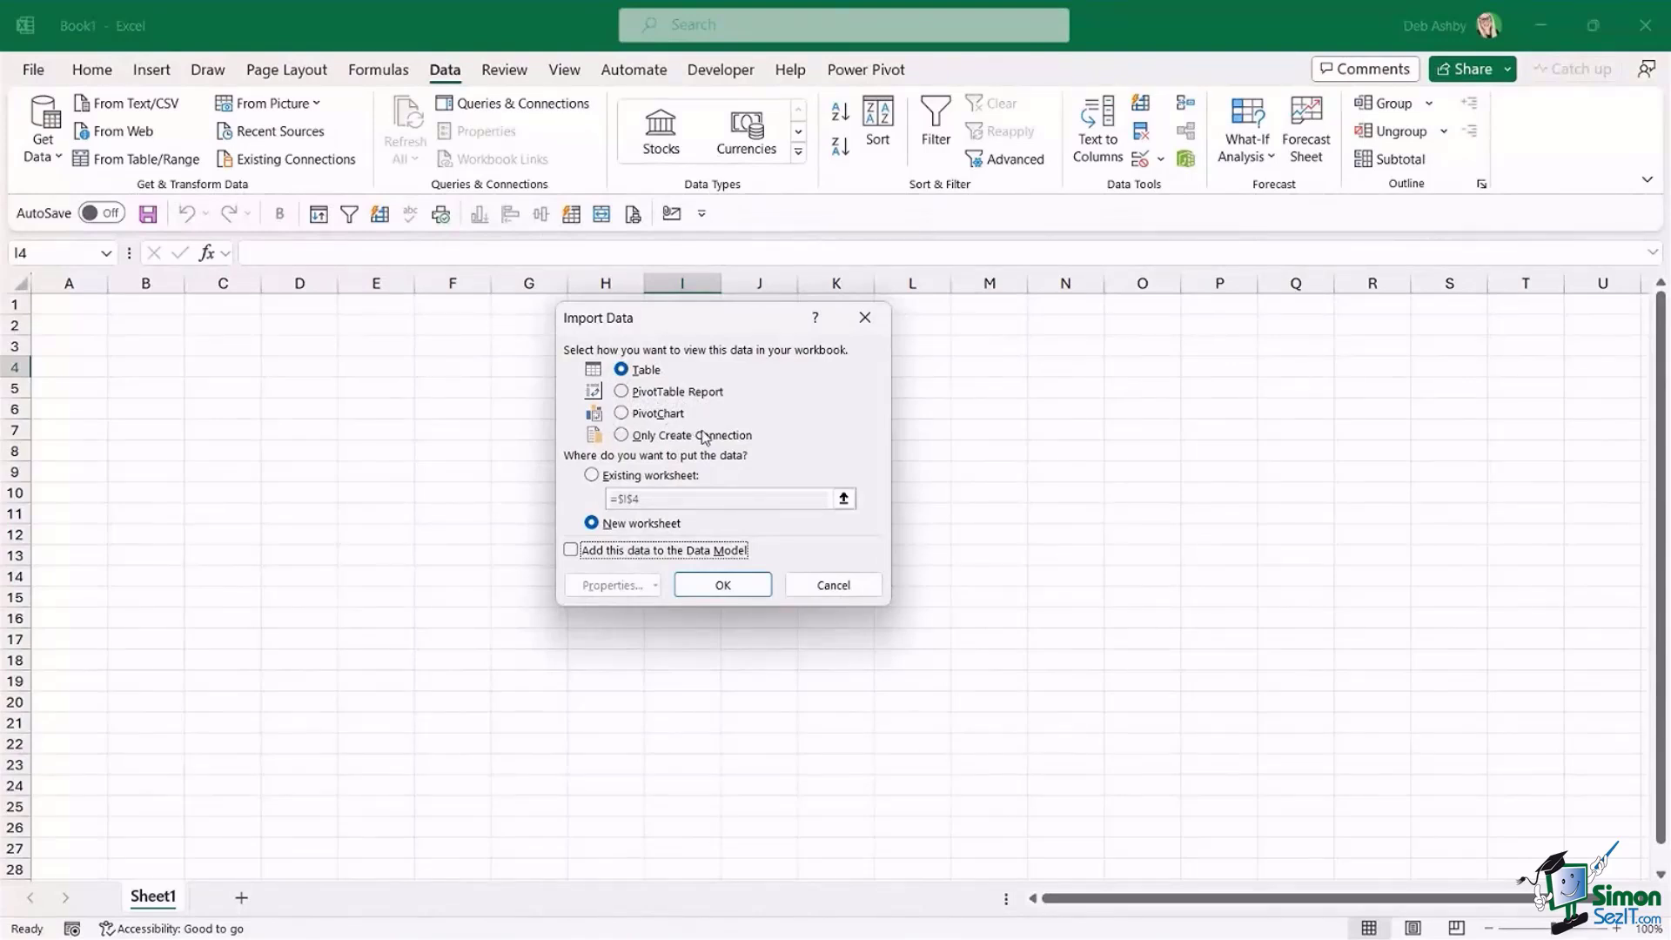
pyautogui.moveTo(726, 320); pyautogui.dragTo(1000, 291)
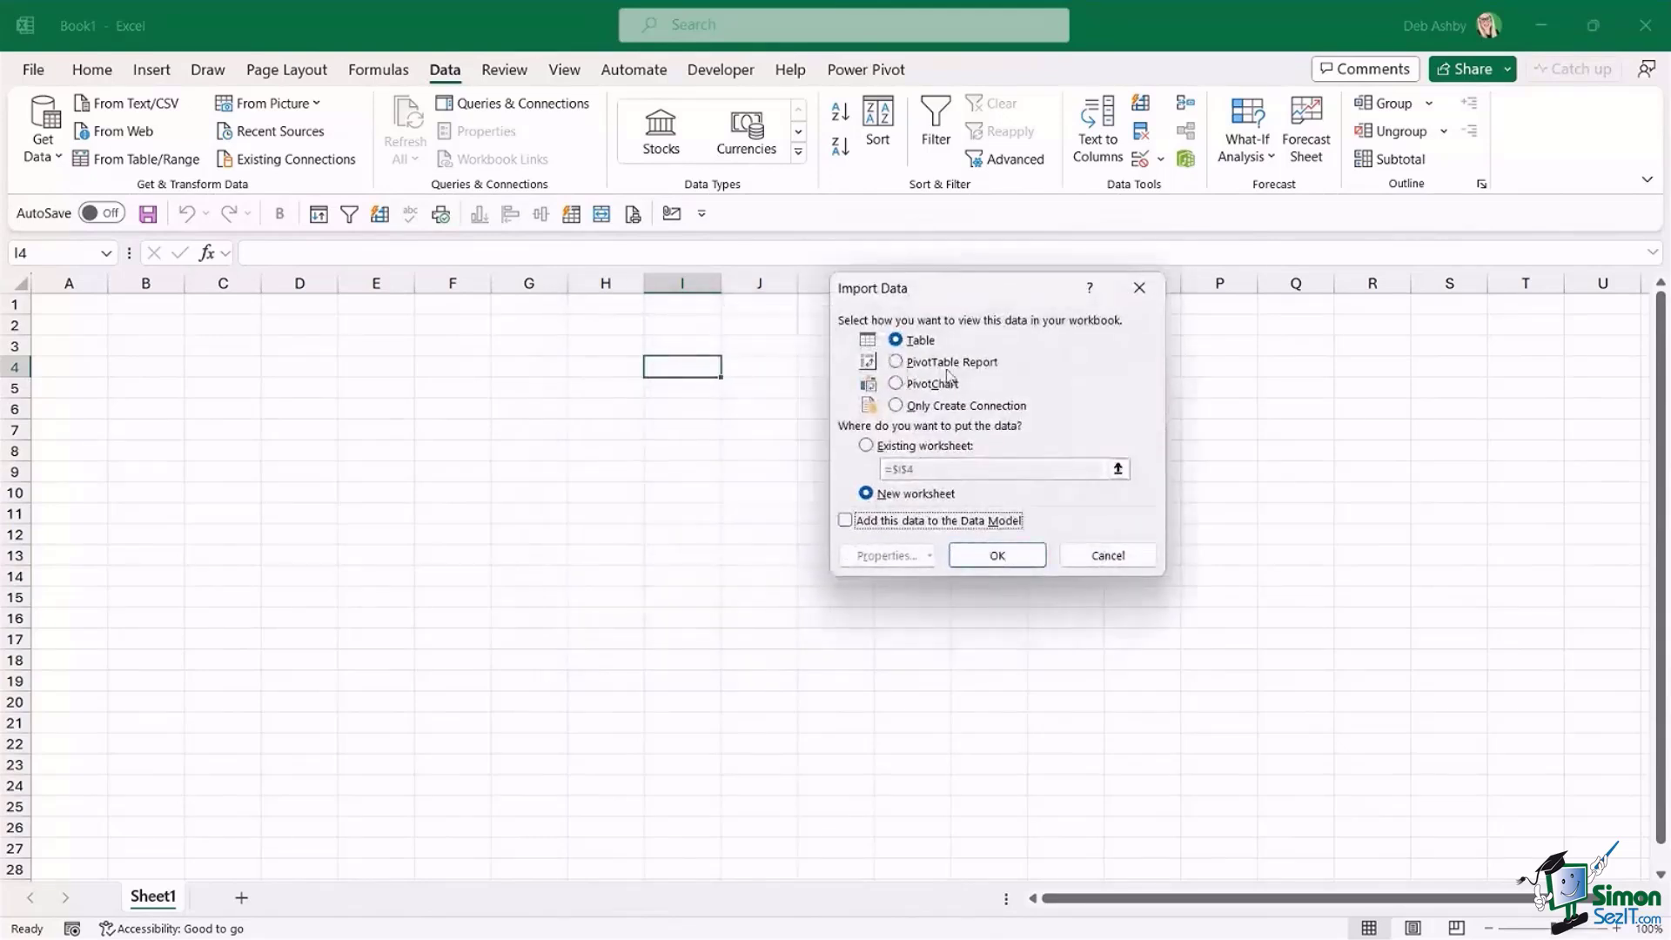
pyautogui.click(897, 364)
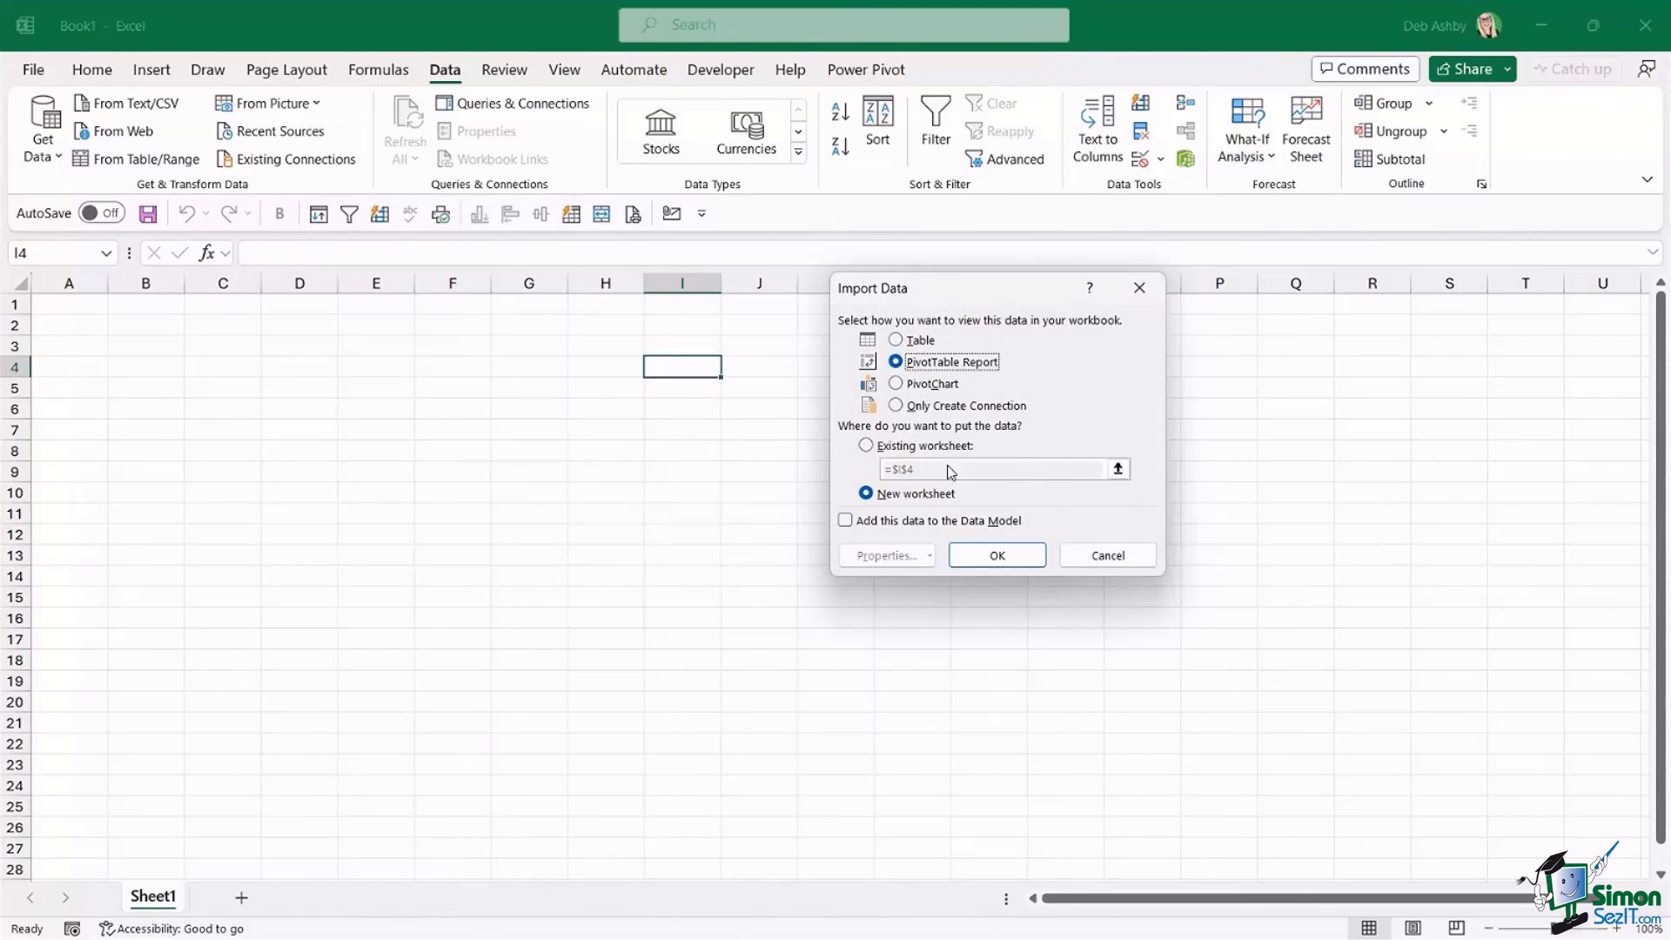
pyautogui.click(866, 446)
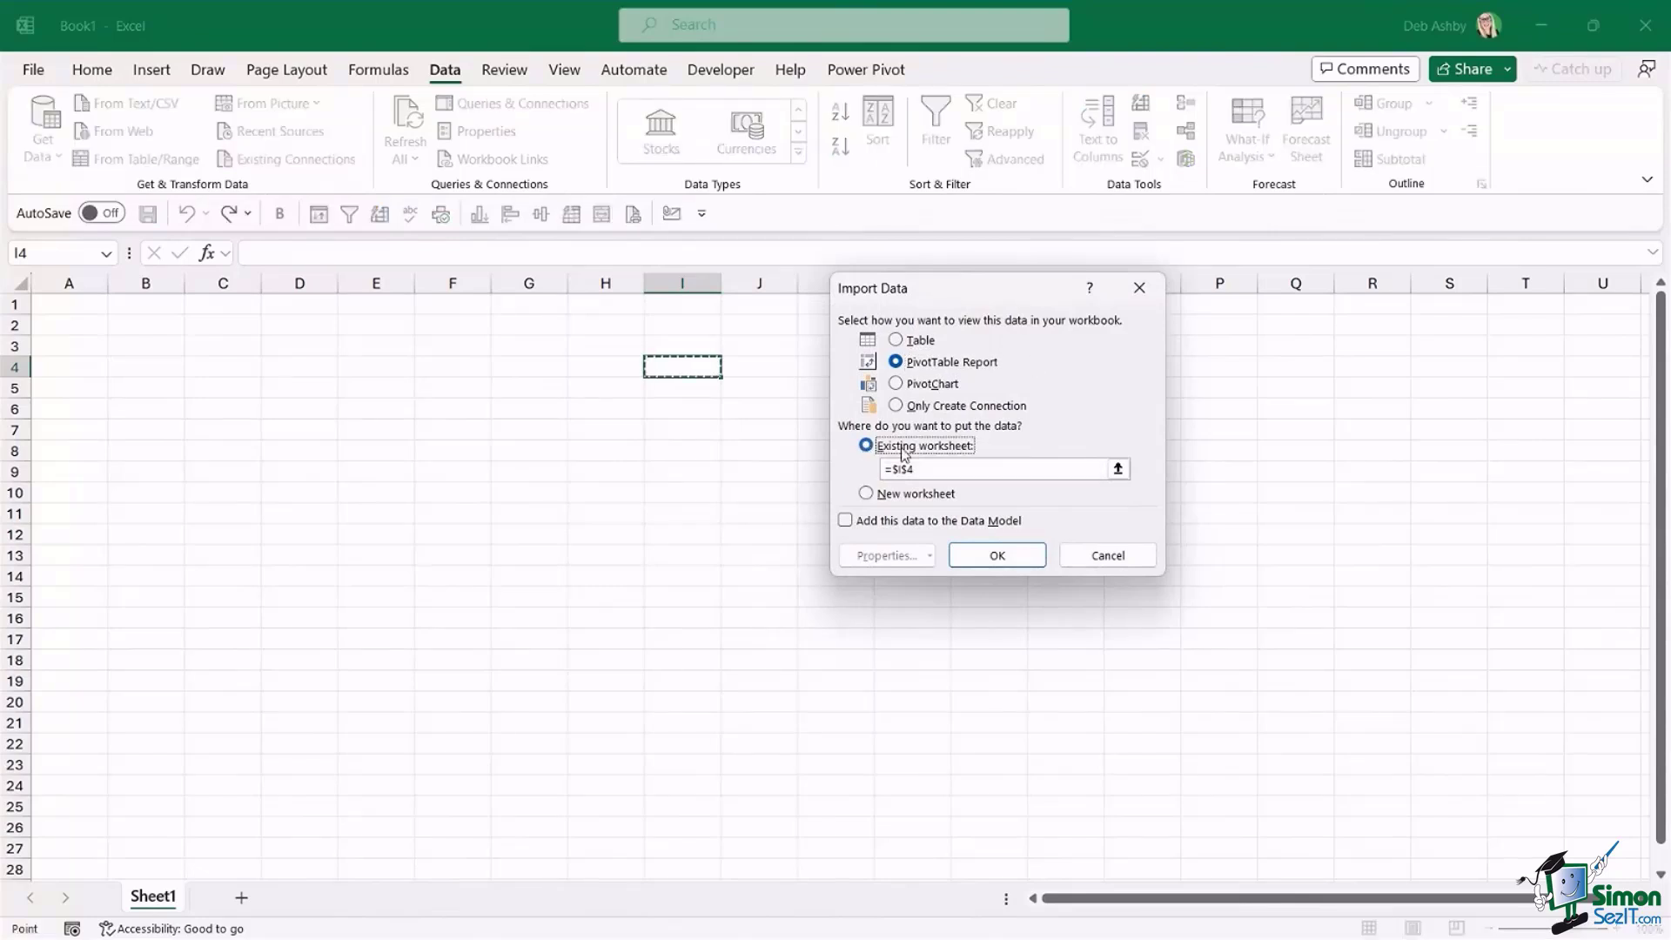
pyautogui.click(127, 350)
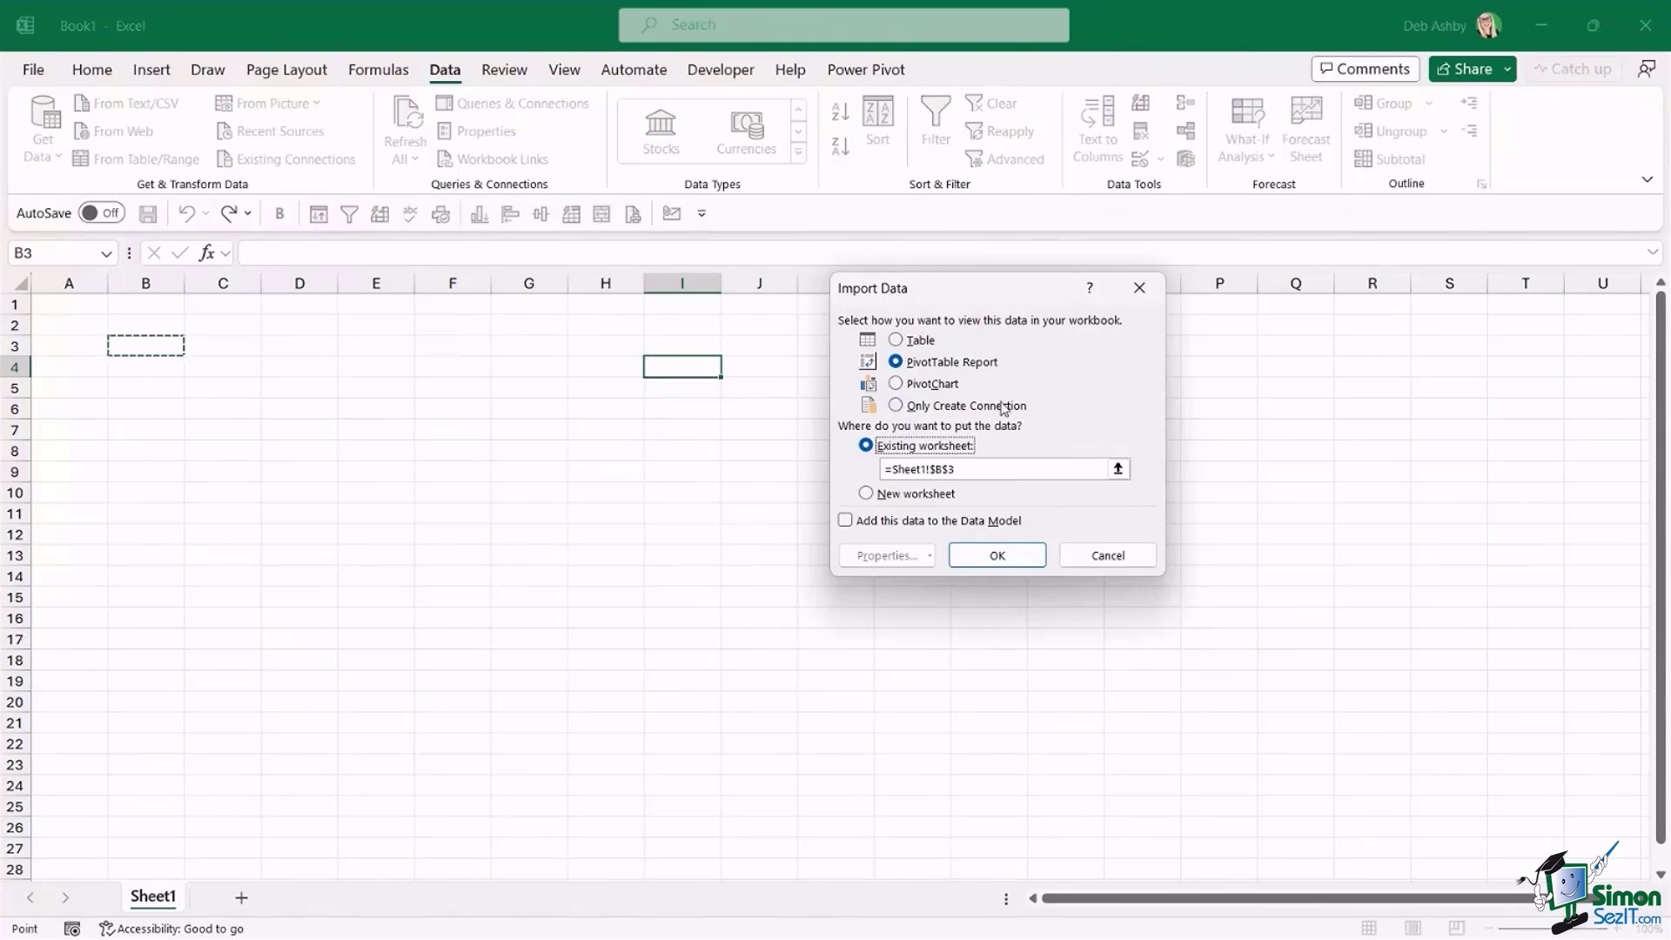
pyautogui.click(998, 557)
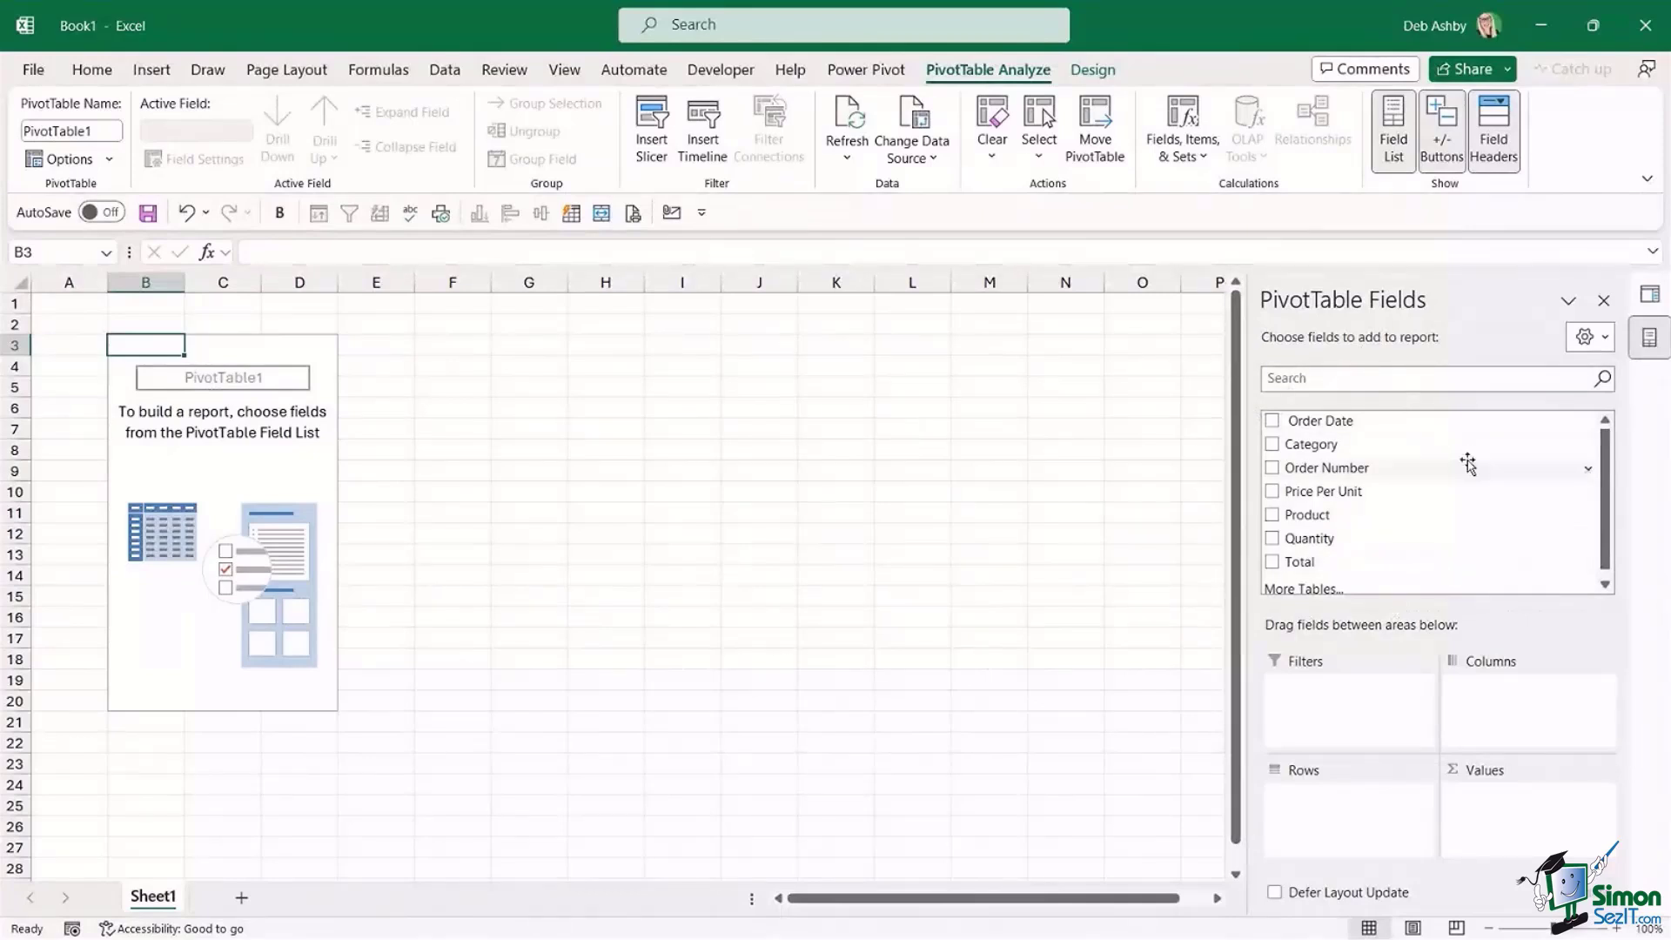
# - Build the PivotTable with Category as rows and the sum of Total as values
pyautogui.moveTo(1606, 450); pyautogui.dragTo(1610, 444)
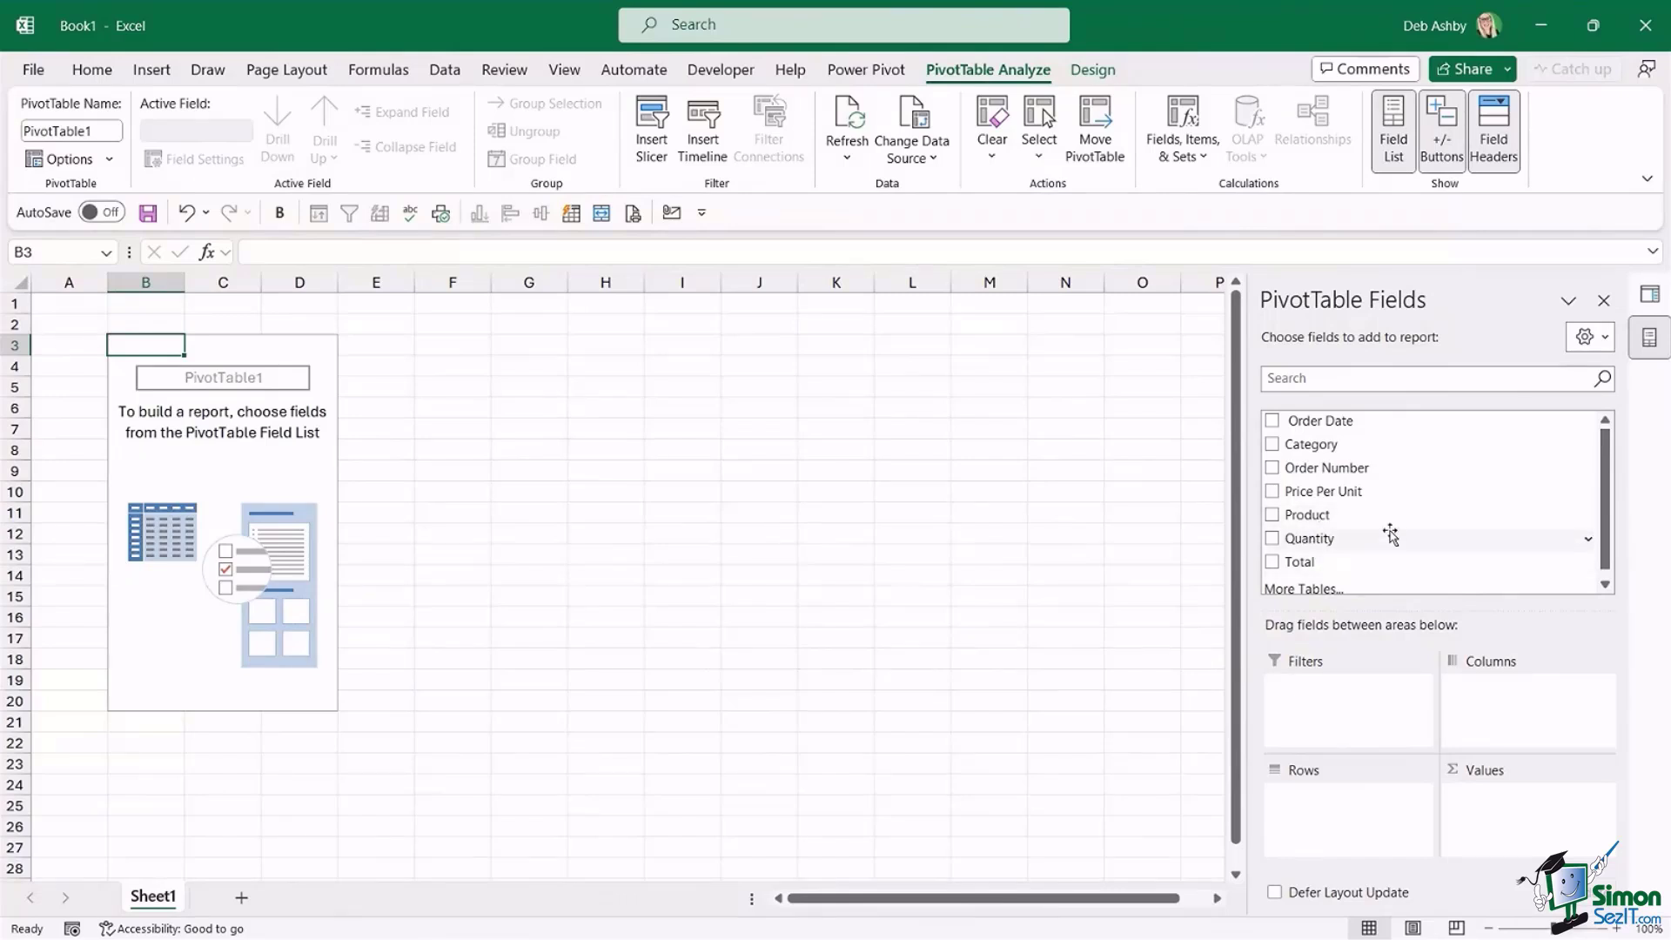
pyautogui.moveTo(1306, 444); pyautogui.dragTo(1331, 831)
pyautogui.moveTo(1302, 554); pyautogui.dragTo(1508, 823)
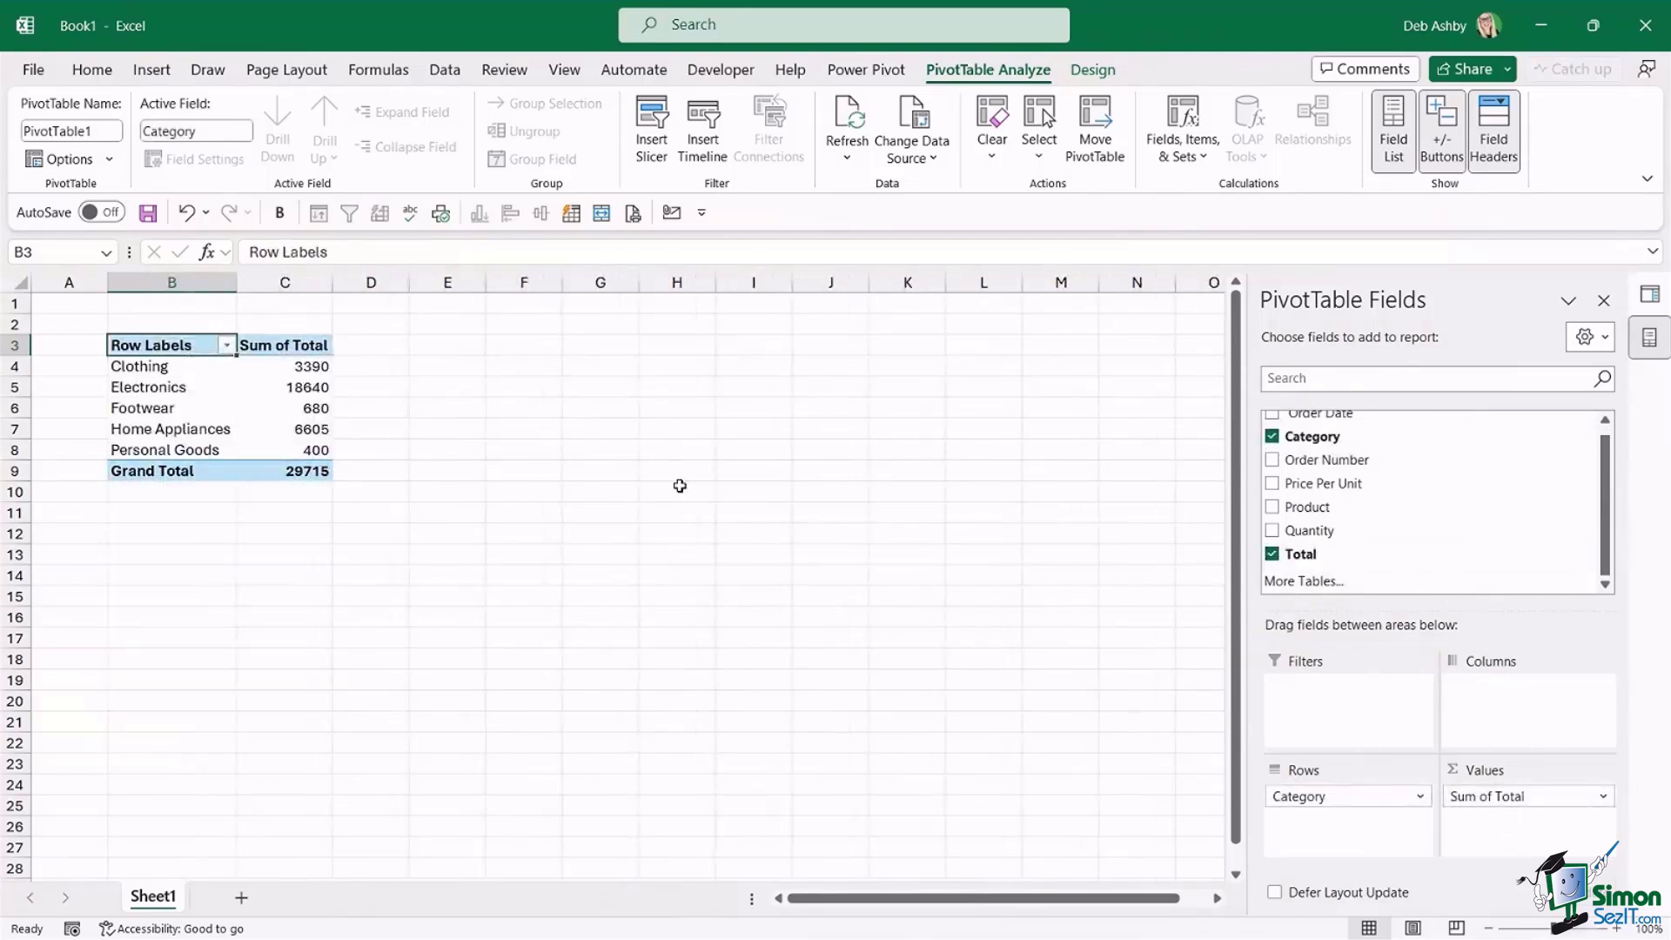
# - Format the PivotTable's Sum of Total values as Currency with the $ symbol and 0 decimal places
pyautogui.click(280, 374)
pyautogui.rightClick(280, 376)
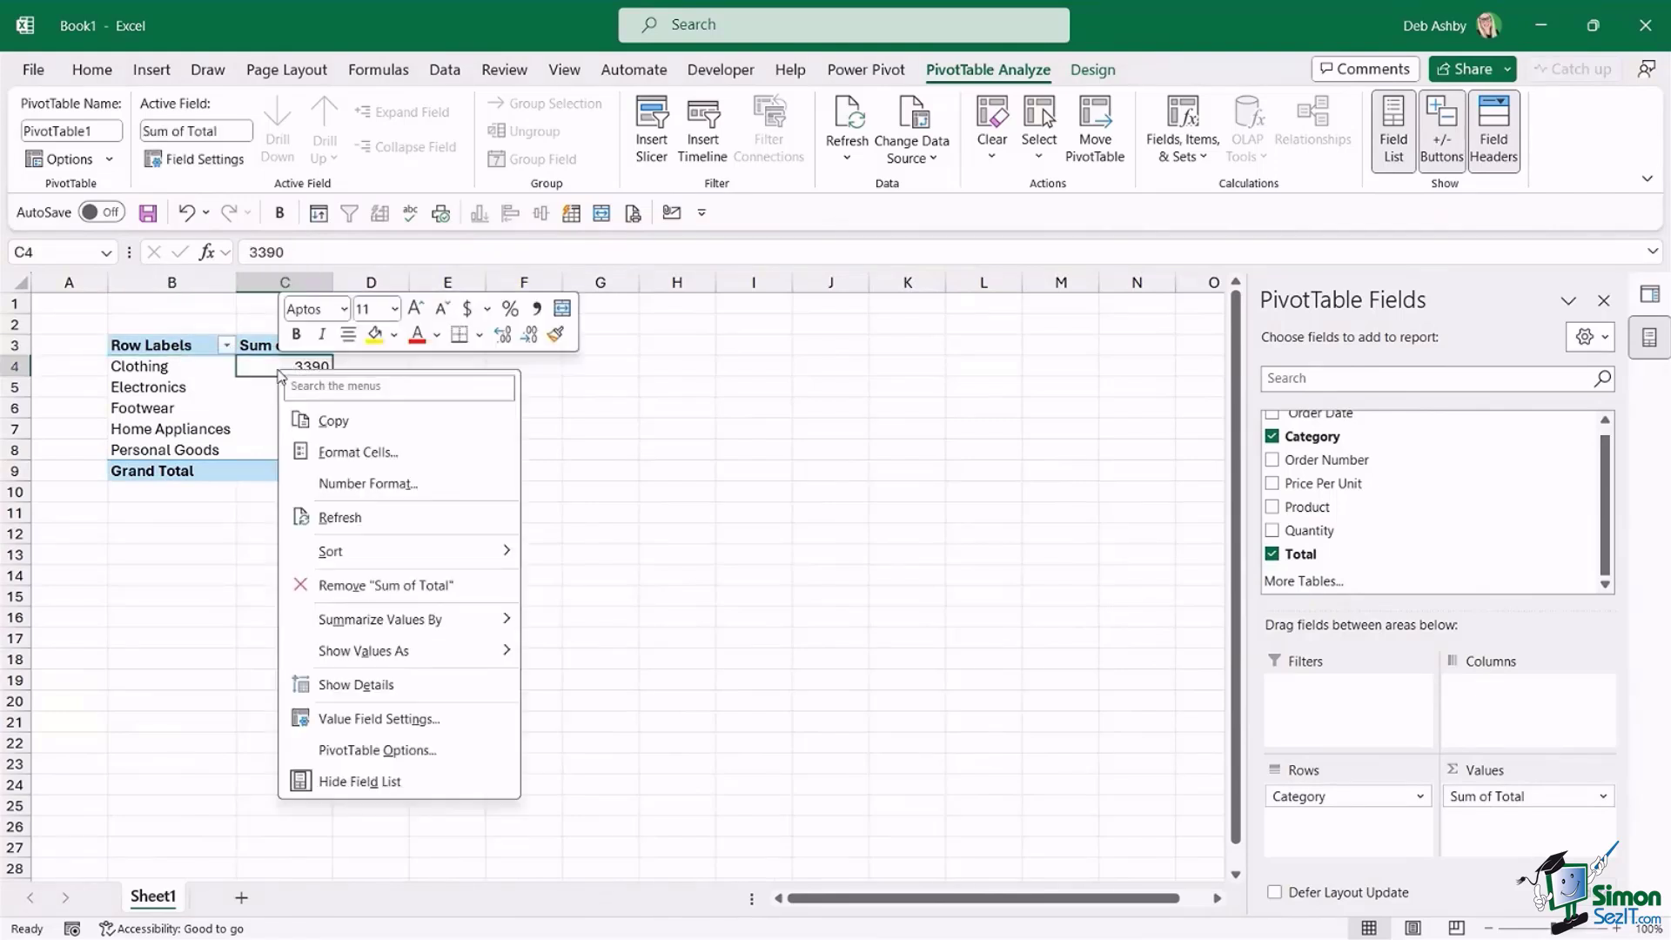
pyautogui.click(373, 487)
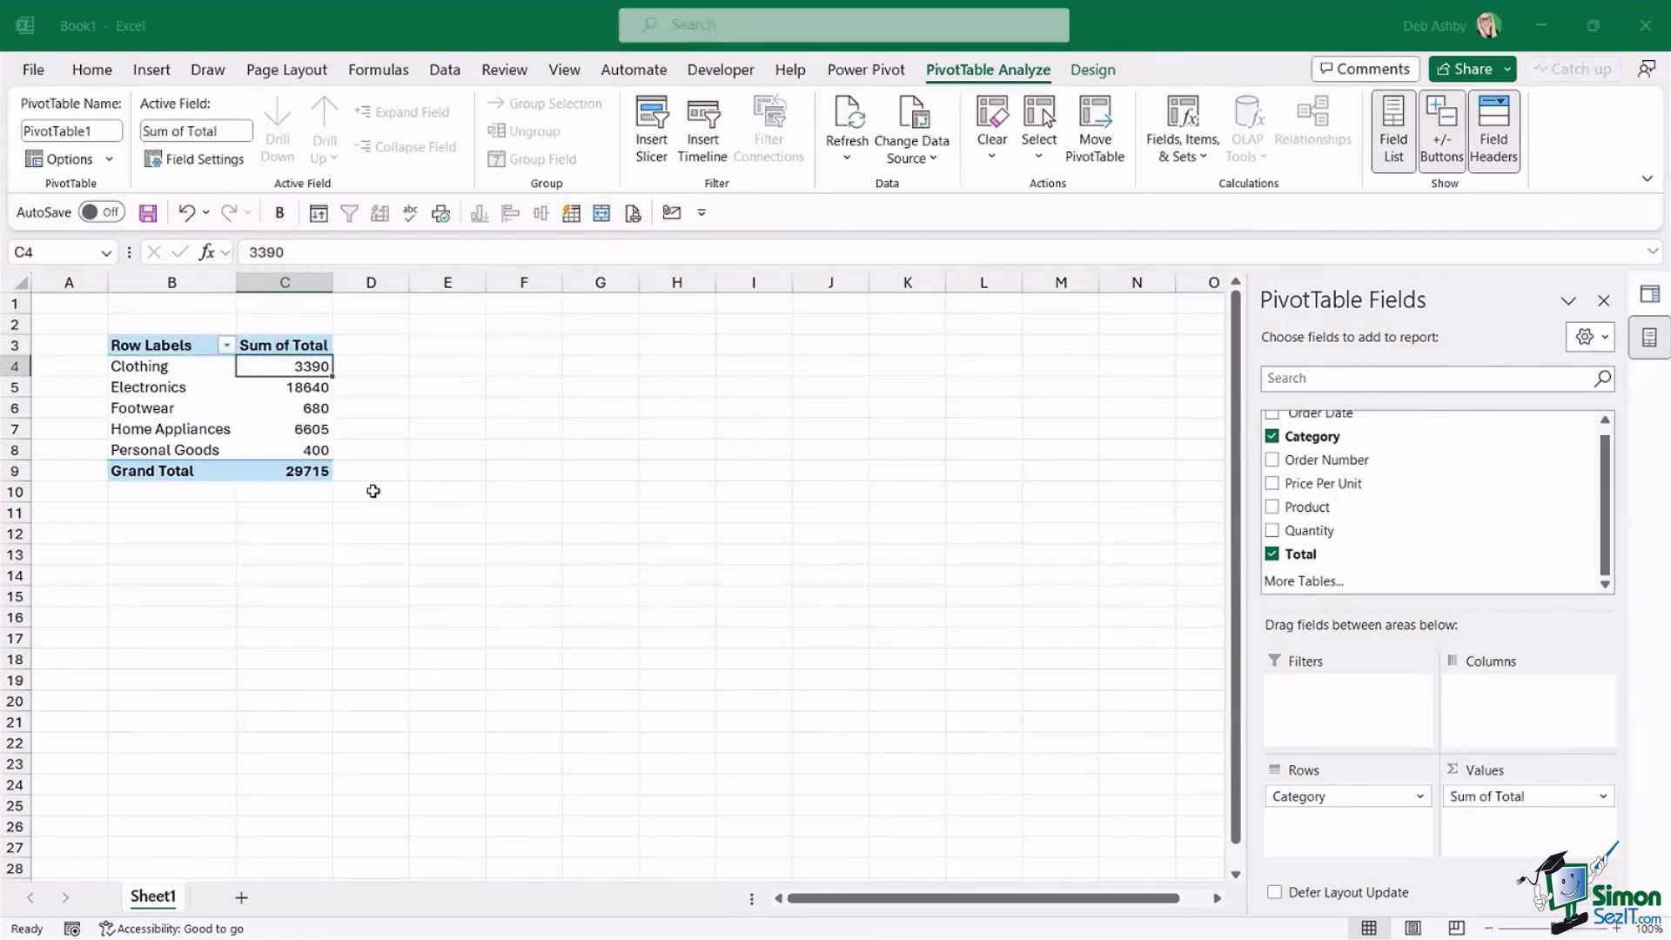
pyautogui.click(163, 336)
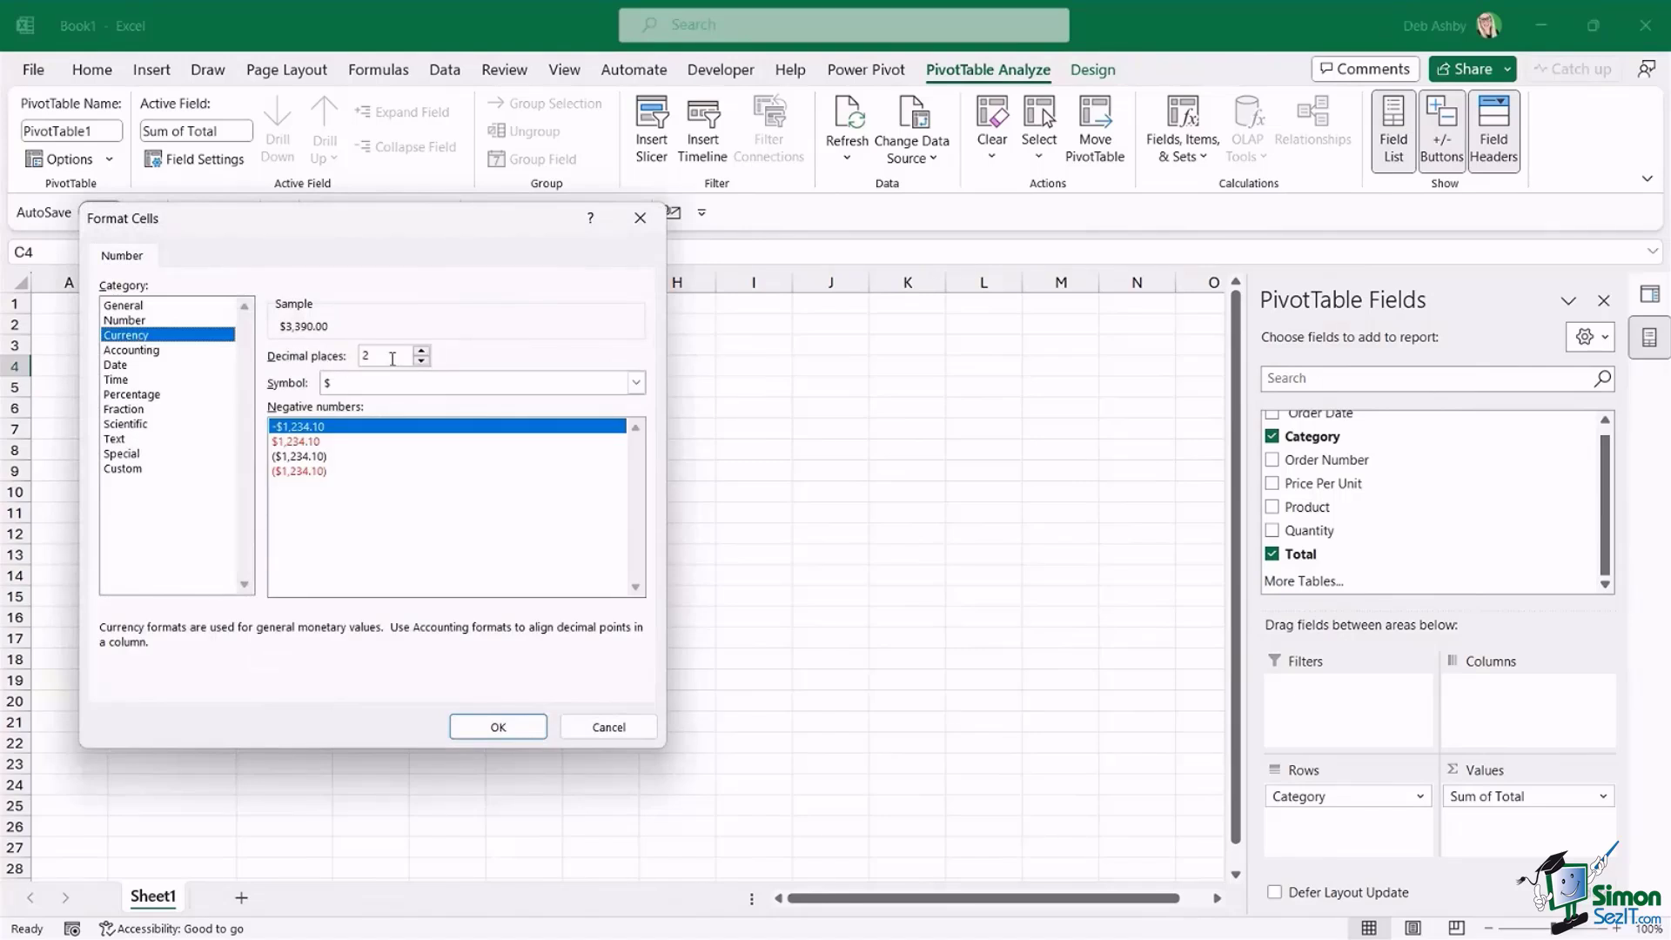
pyautogui.doubleClick(422, 361)
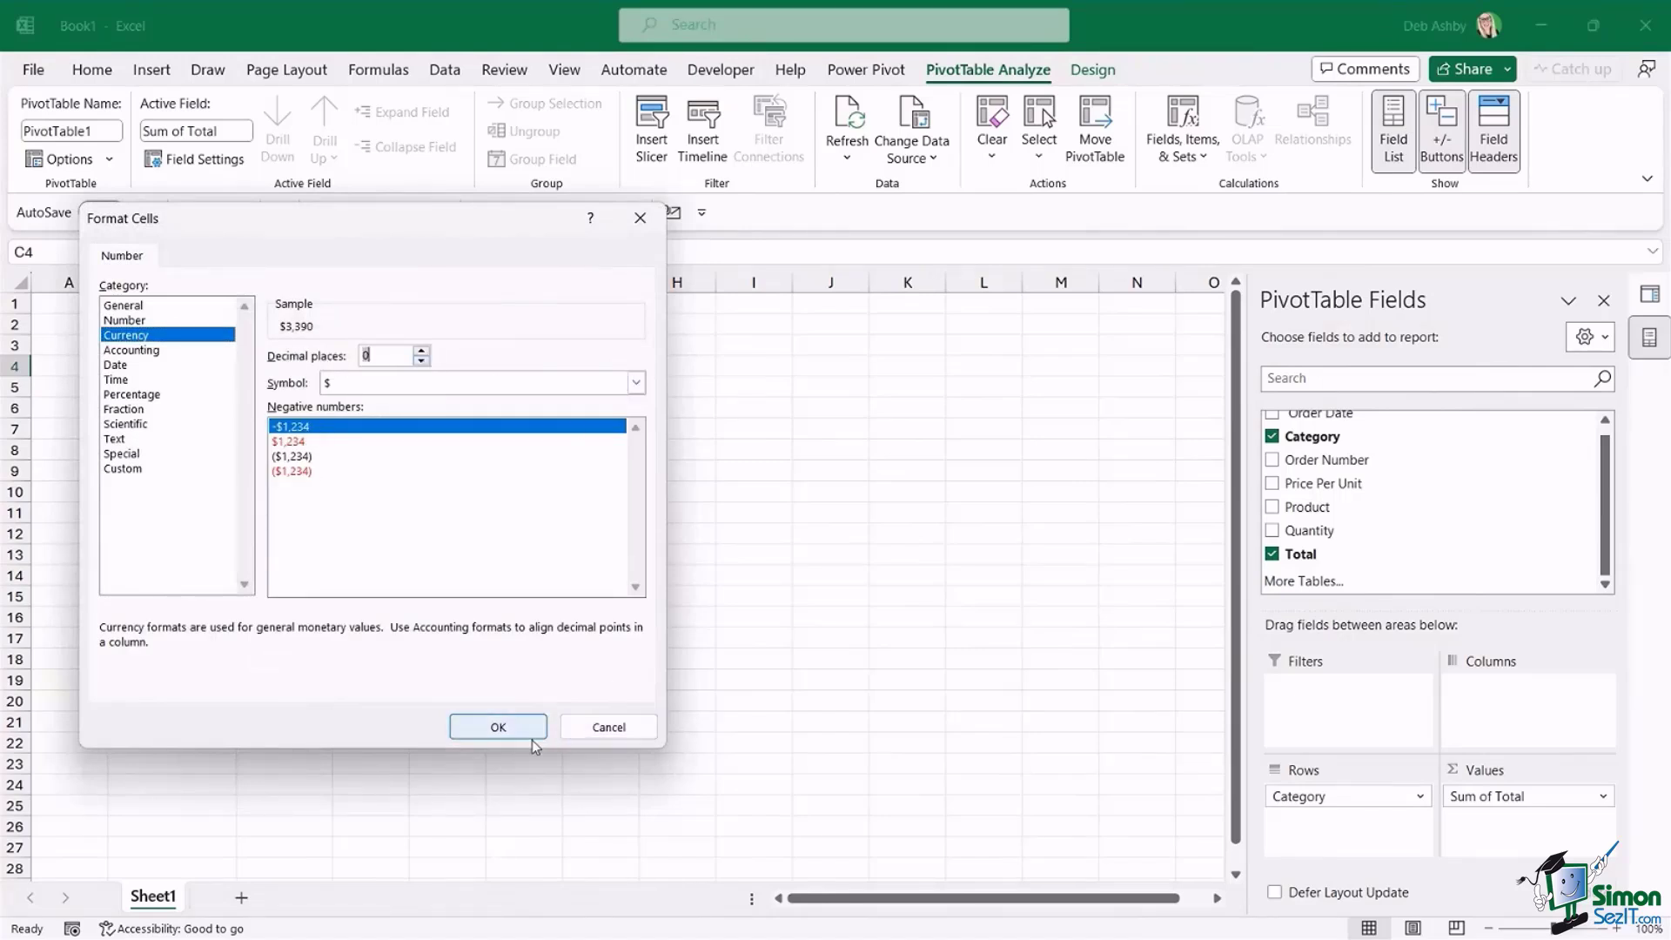
pyautogui.click(500, 727)
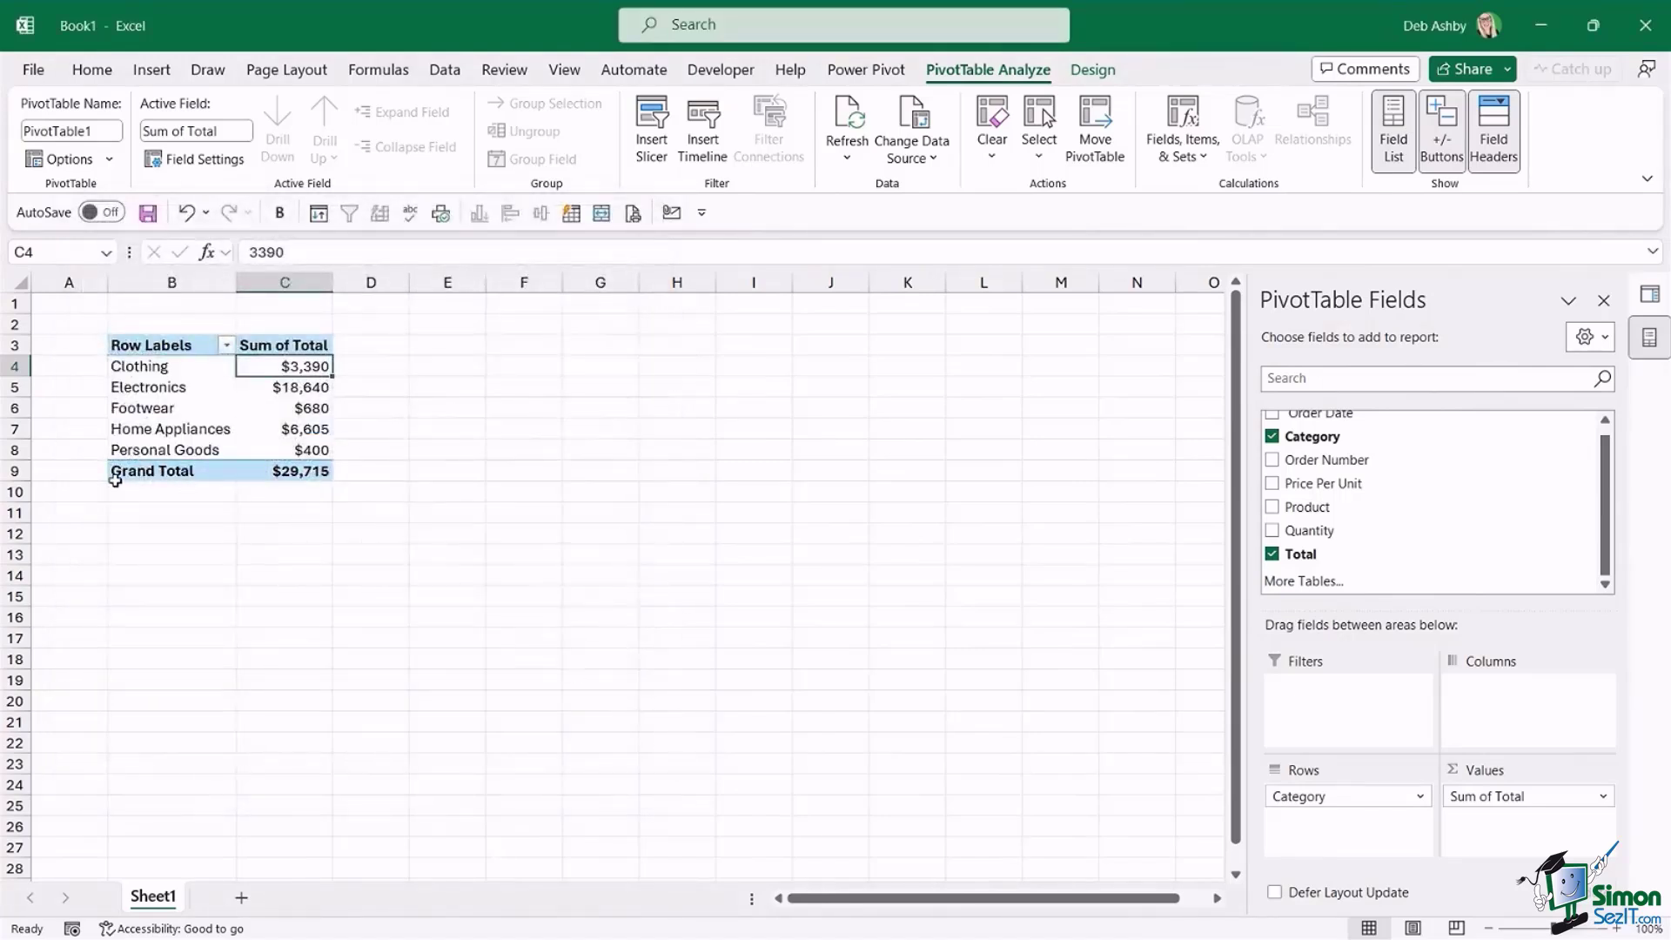
# - Turn off the PivotTable's grand totals for rows and columns
pyautogui.click(262, 413)
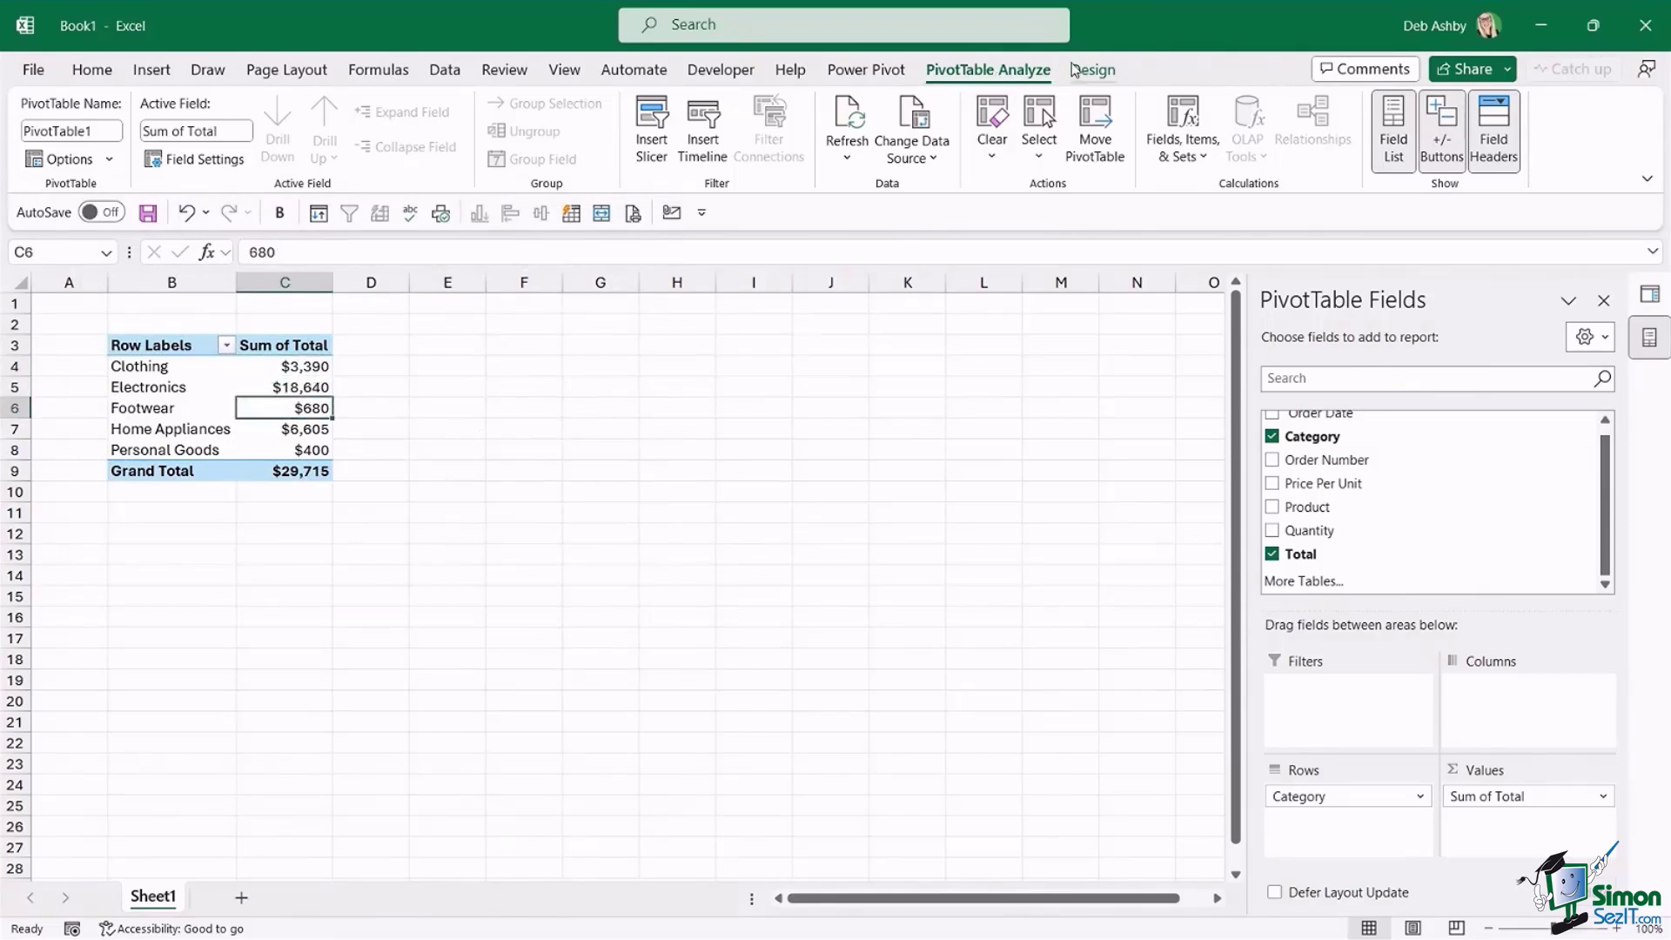
pyautogui.click(1102, 75)
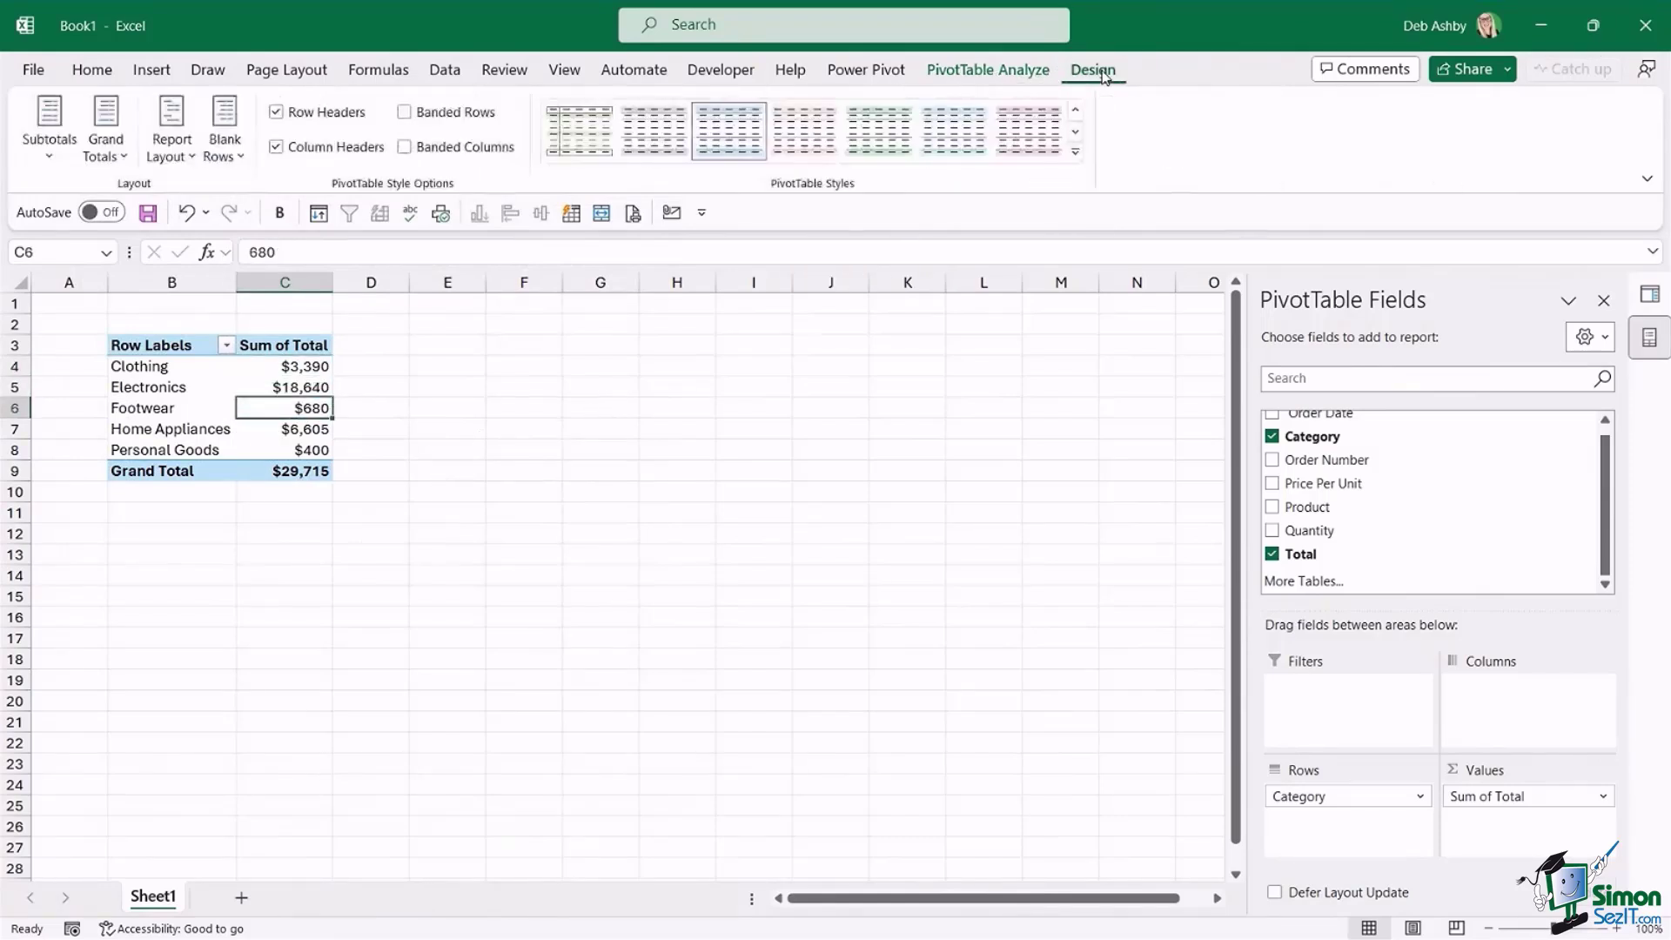
pyautogui.click(109, 157)
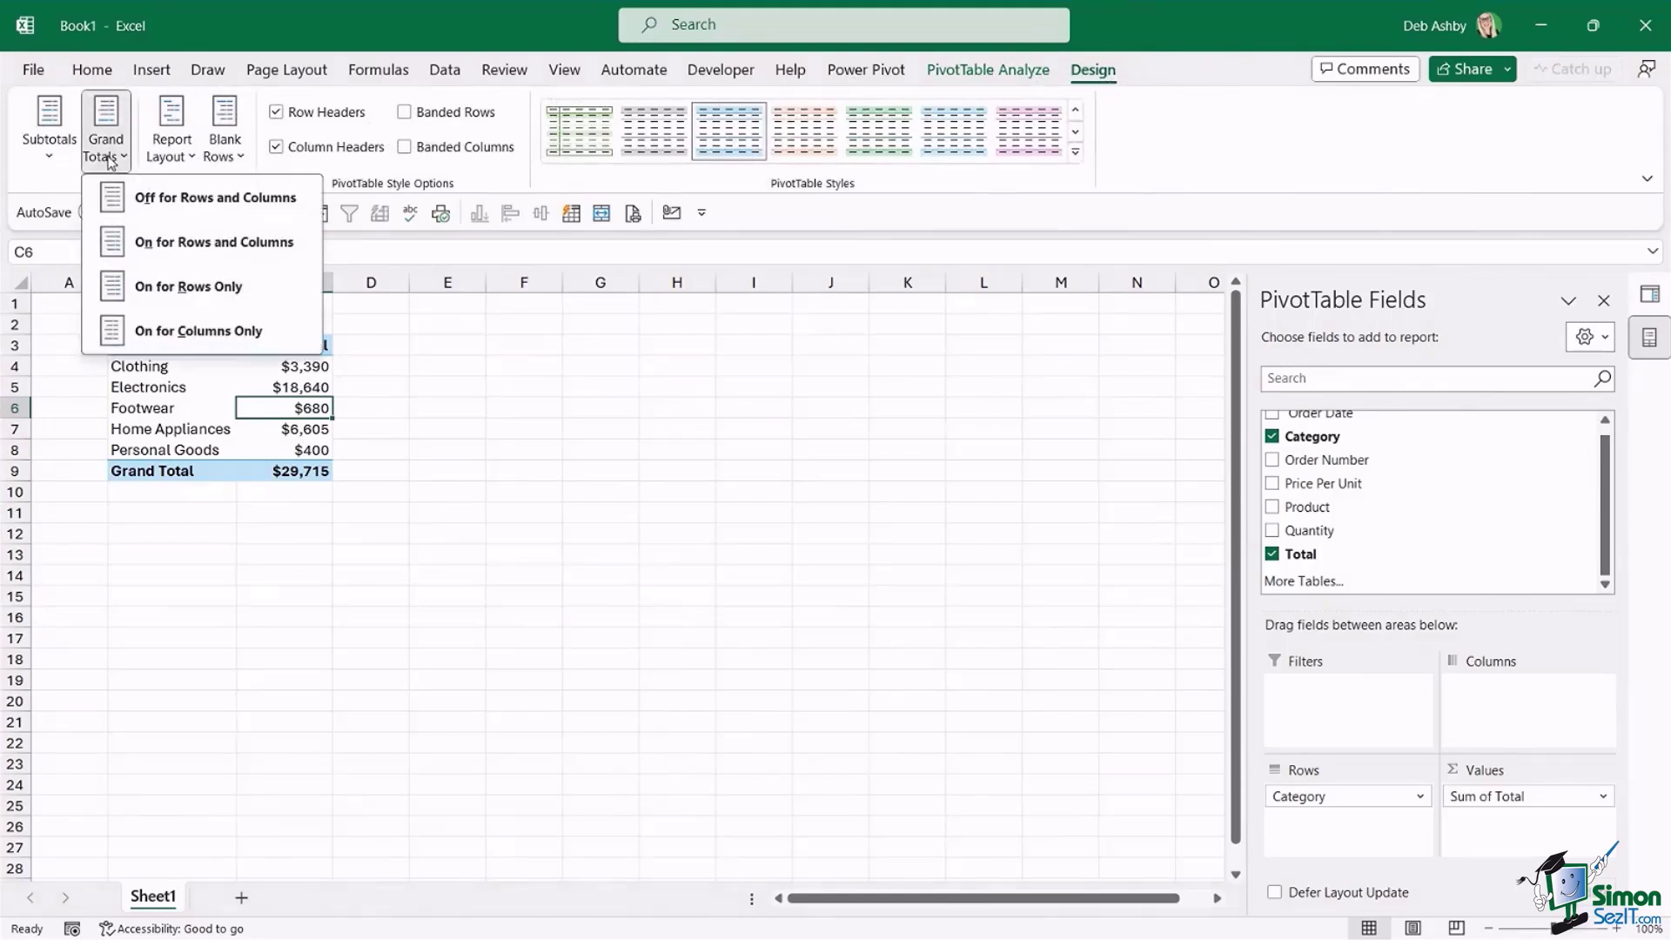
pyautogui.click(174, 207)
pyautogui.click(178, 397)
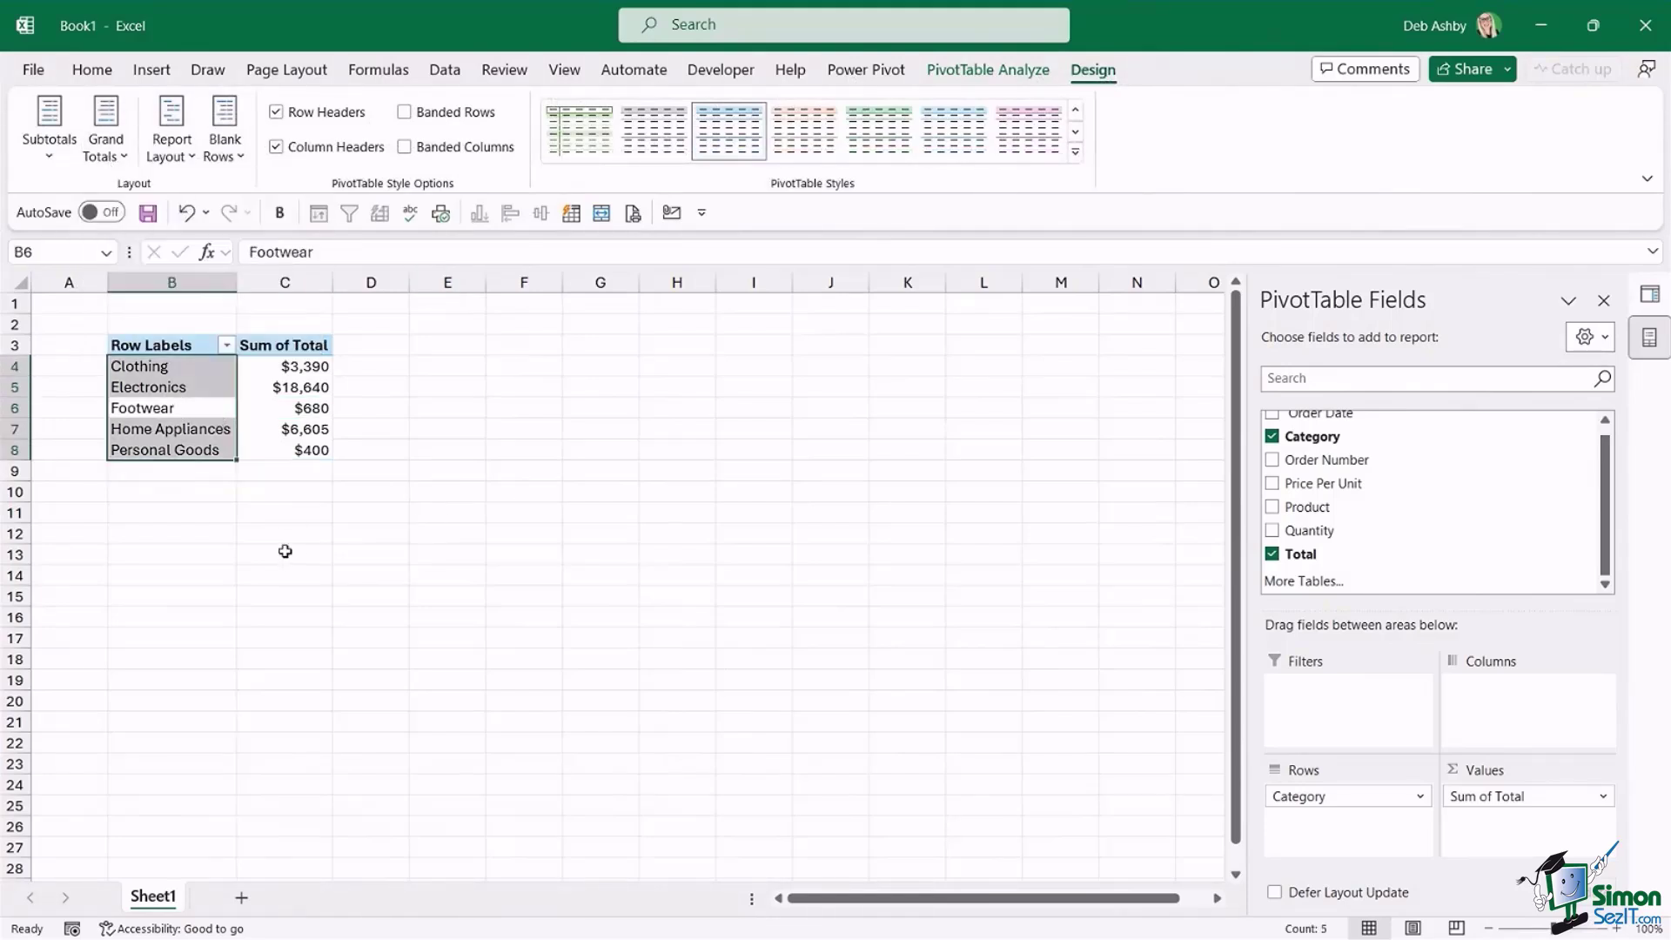
# - Insert a 2-D clustered column chart from the PivotTable, place it beside the table from about E3, and enlarge it slightly
pyautogui.click(298, 406)
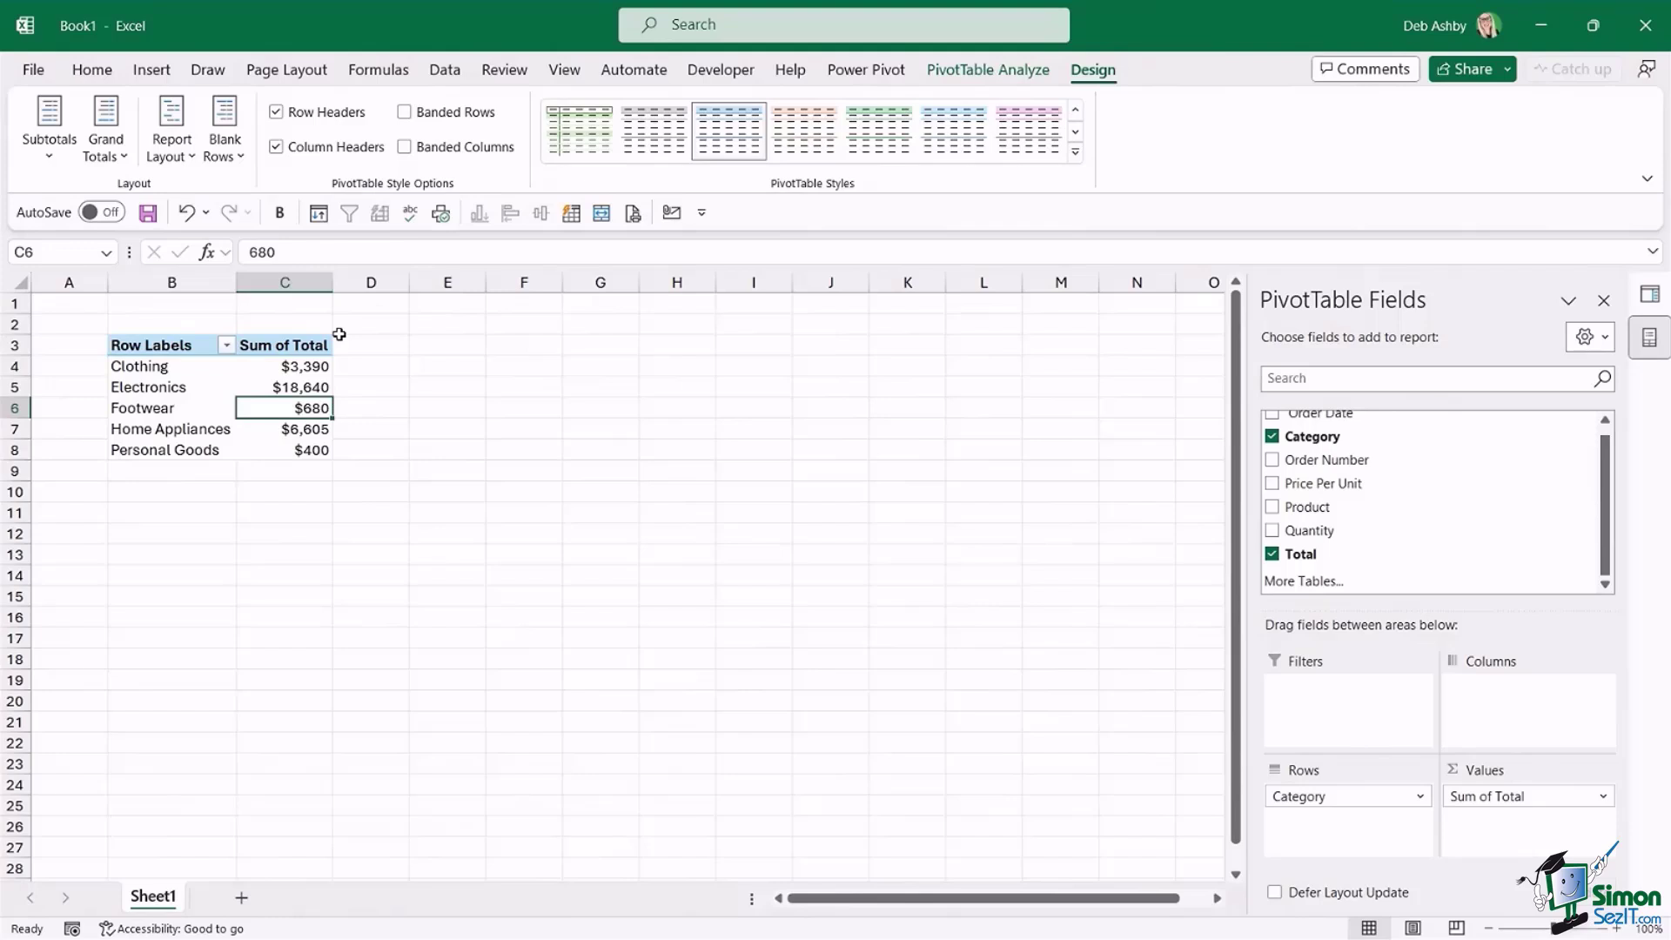
pyautogui.click(152, 70)
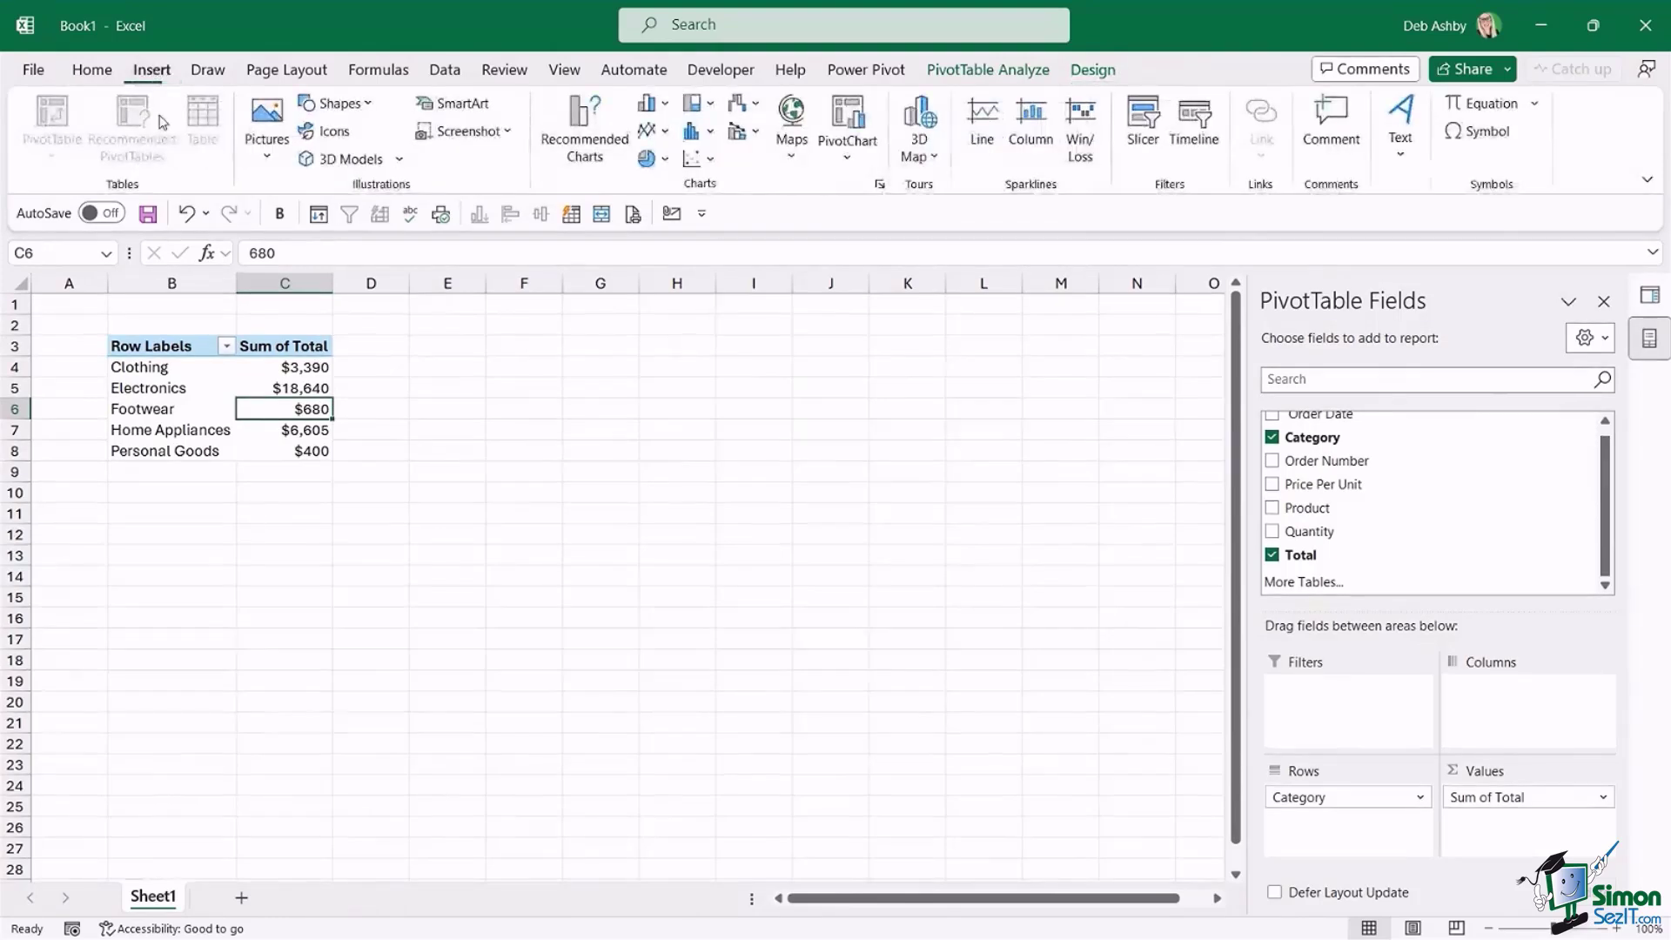
pyautogui.click(667, 104)
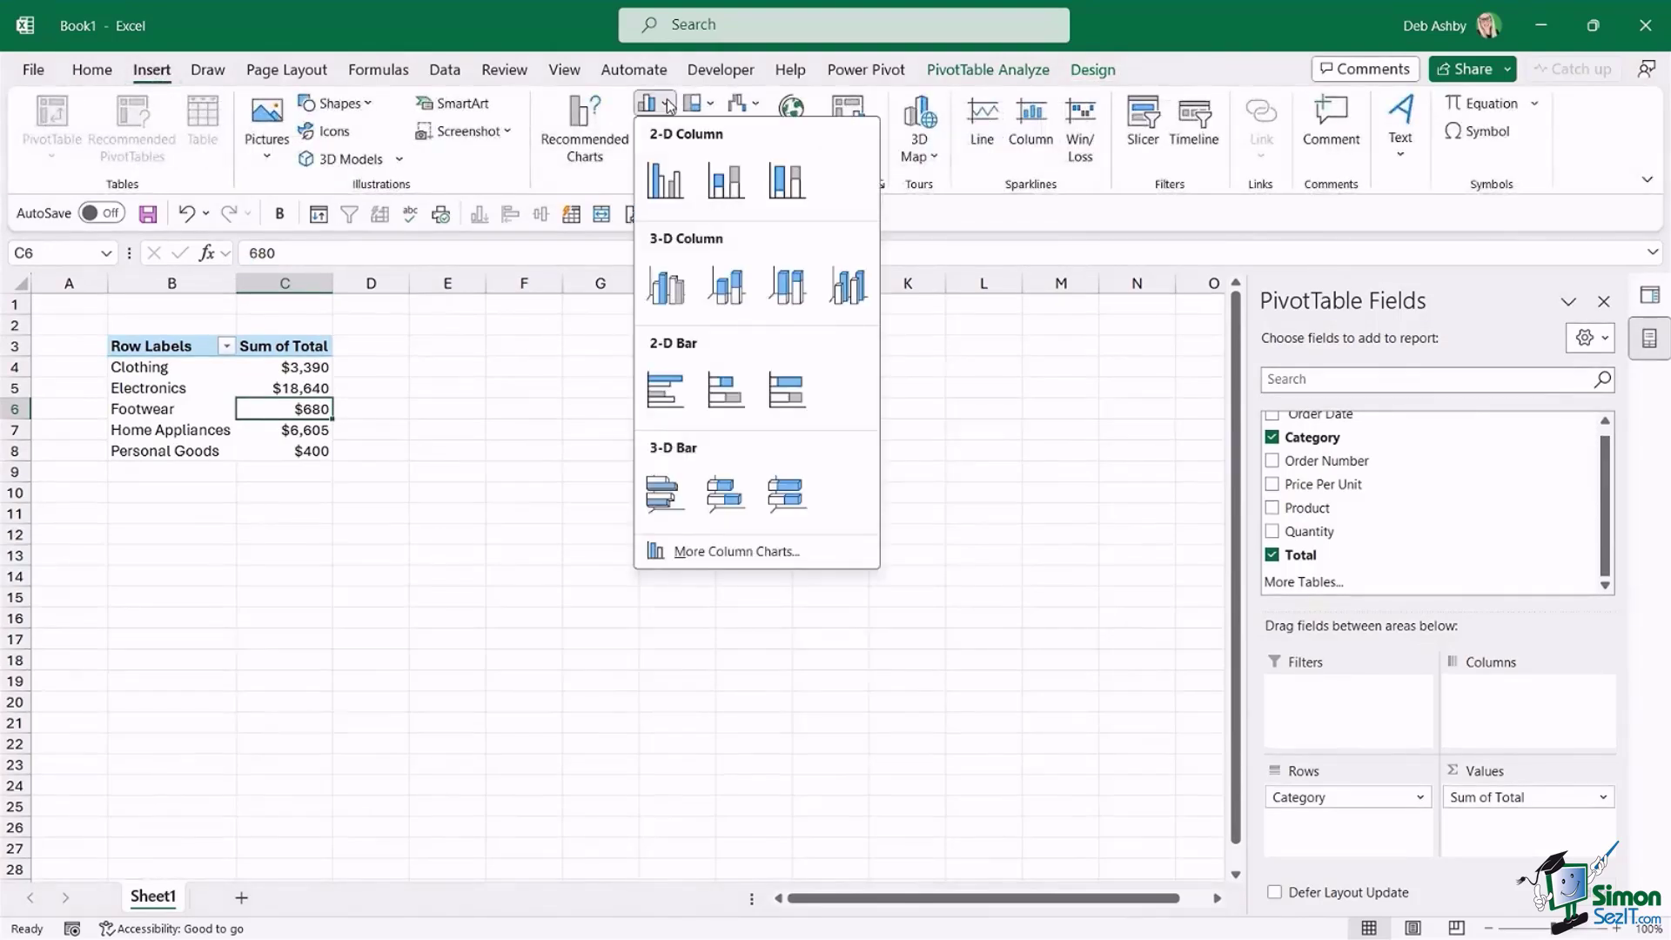
pyautogui.click(666, 186)
pyautogui.moveTo(545, 460); pyautogui.dragTo(591, 363)
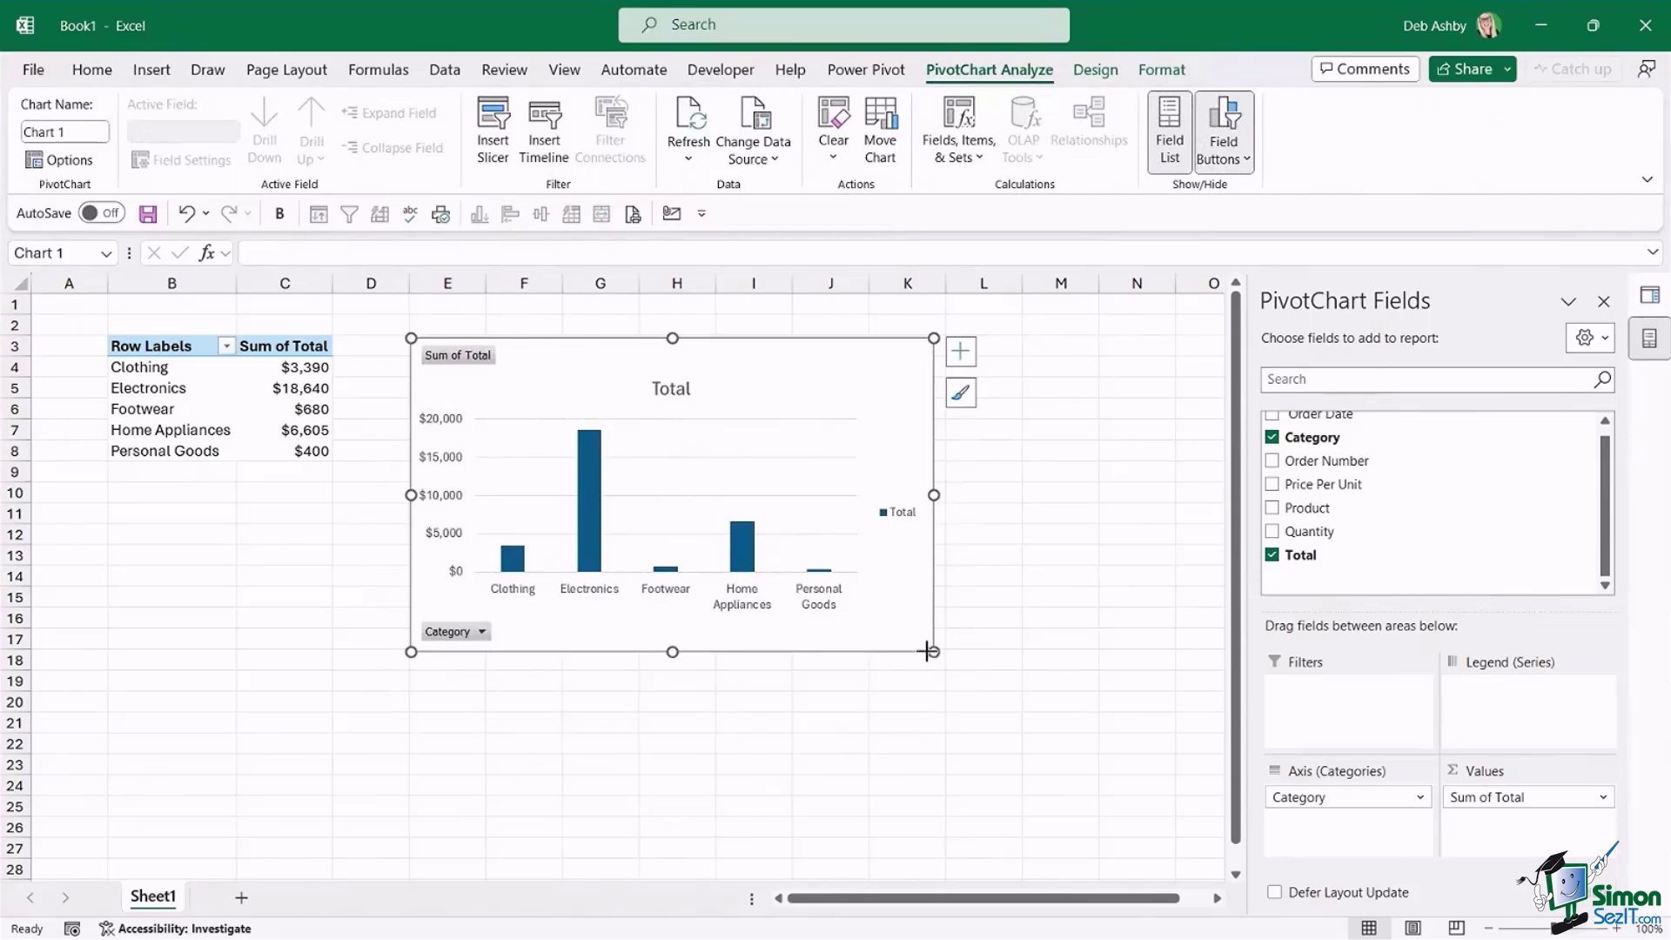
pyautogui.moveTo(930, 650); pyautogui.dragTo(960, 663)
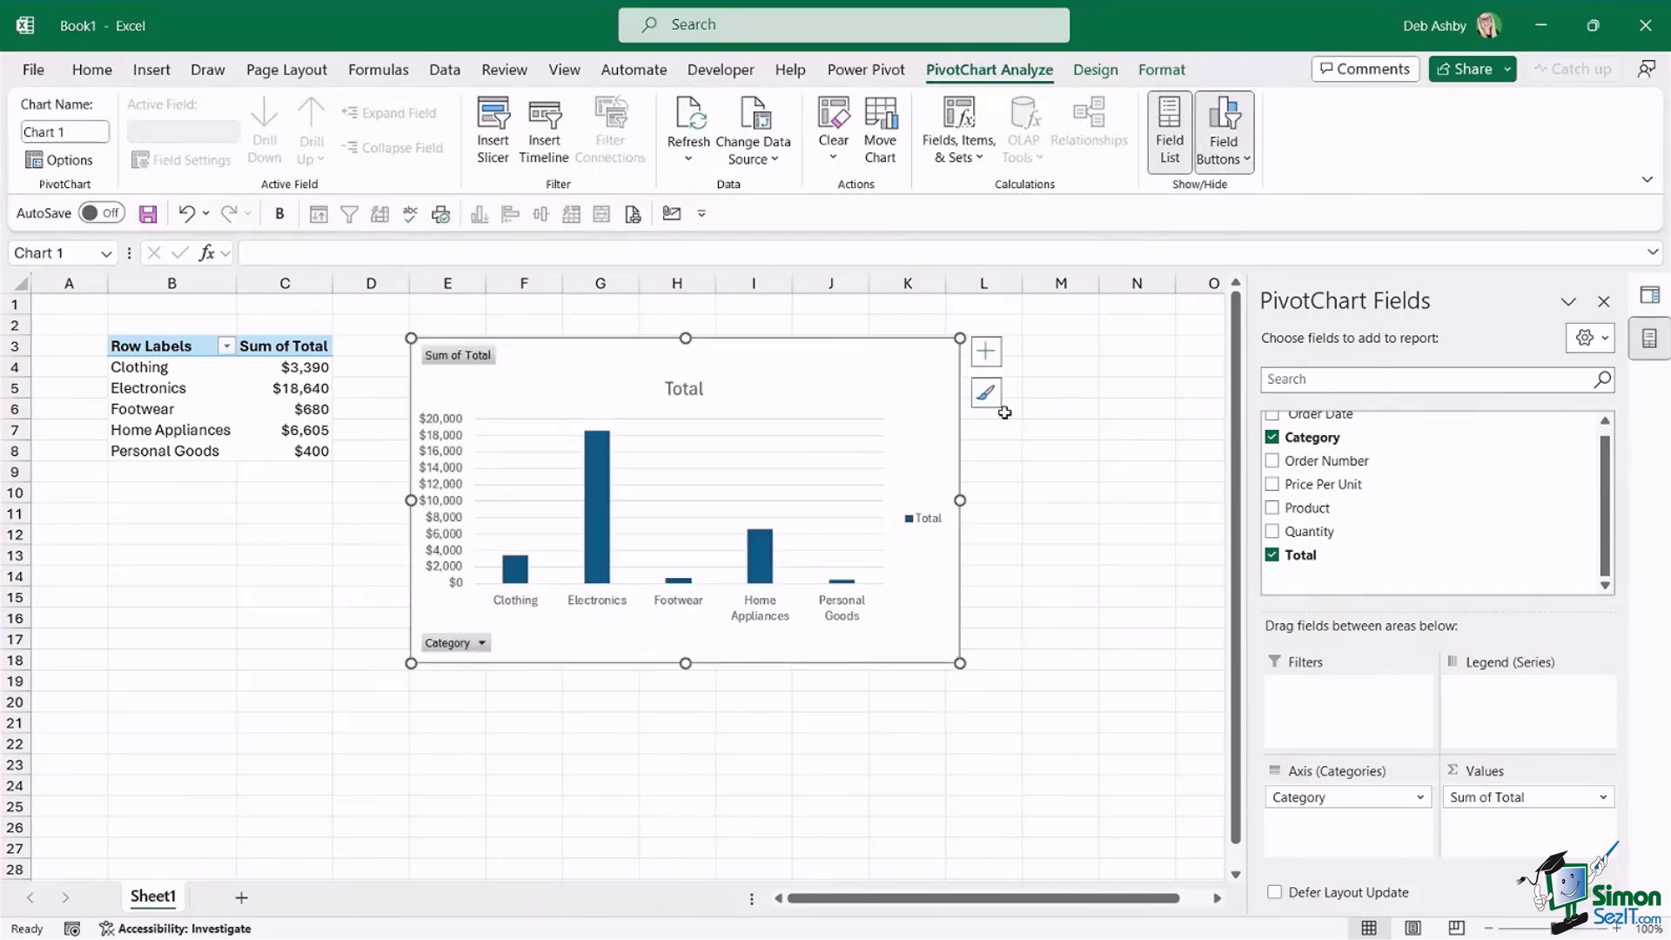
pyautogui.moveTo(891, 343); pyautogui.dragTo(889, 347)
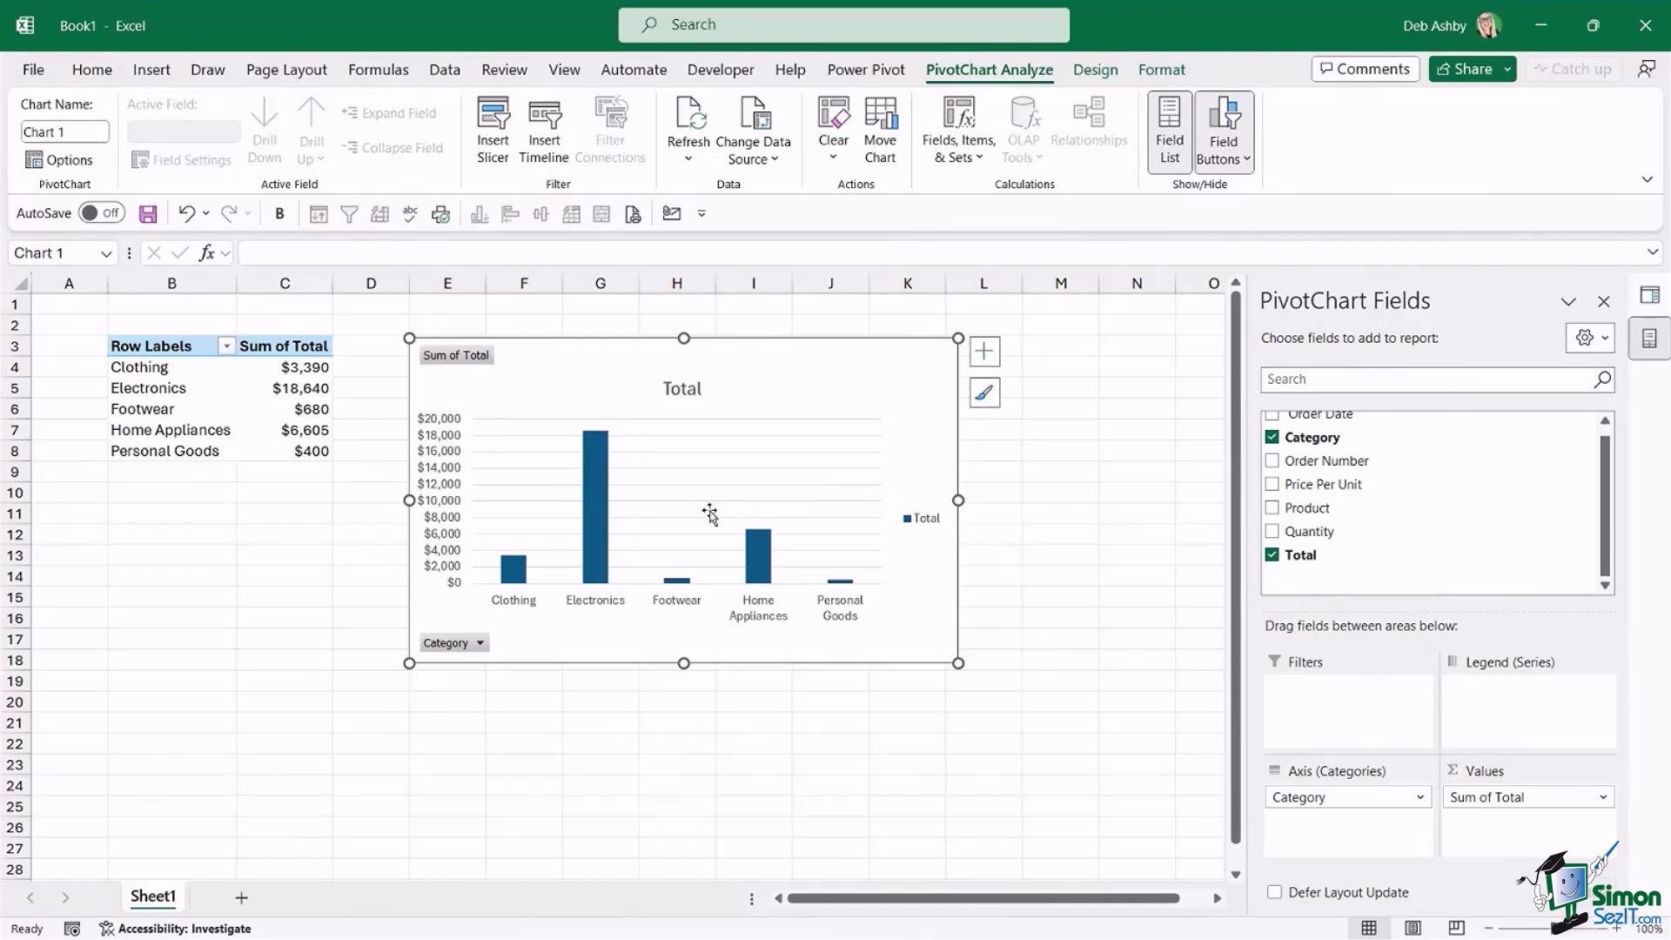
# - Hide all field buttons on the PivotChart and delete its legend
pyautogui.rightClick(454, 357)
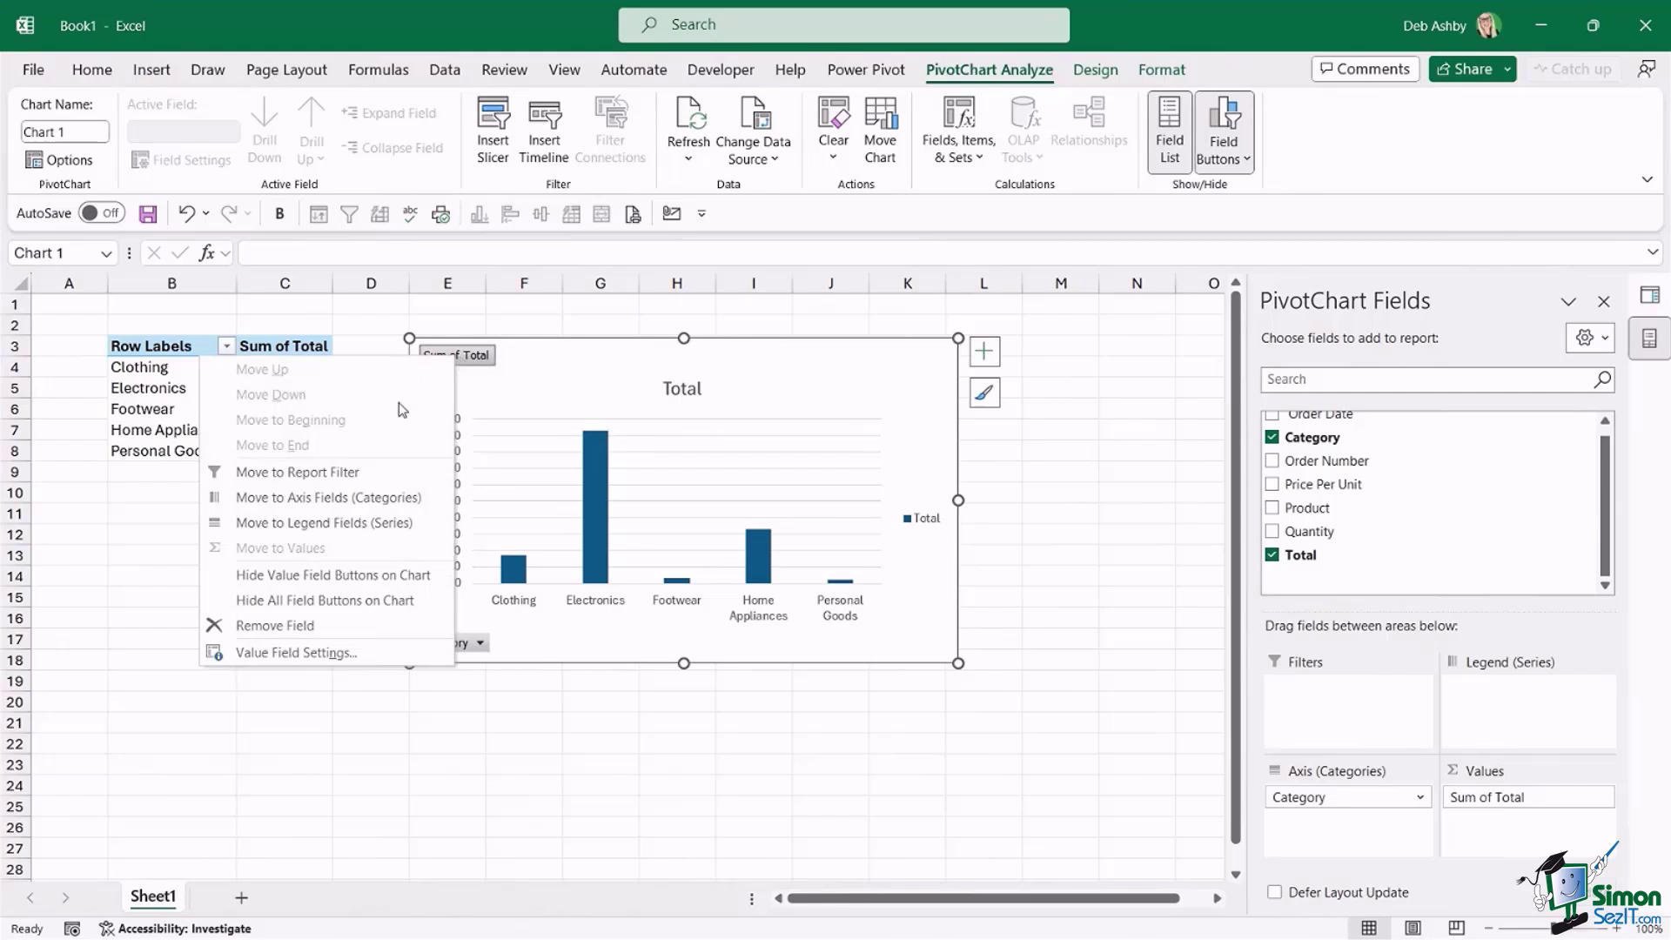
pyautogui.click(308, 603)
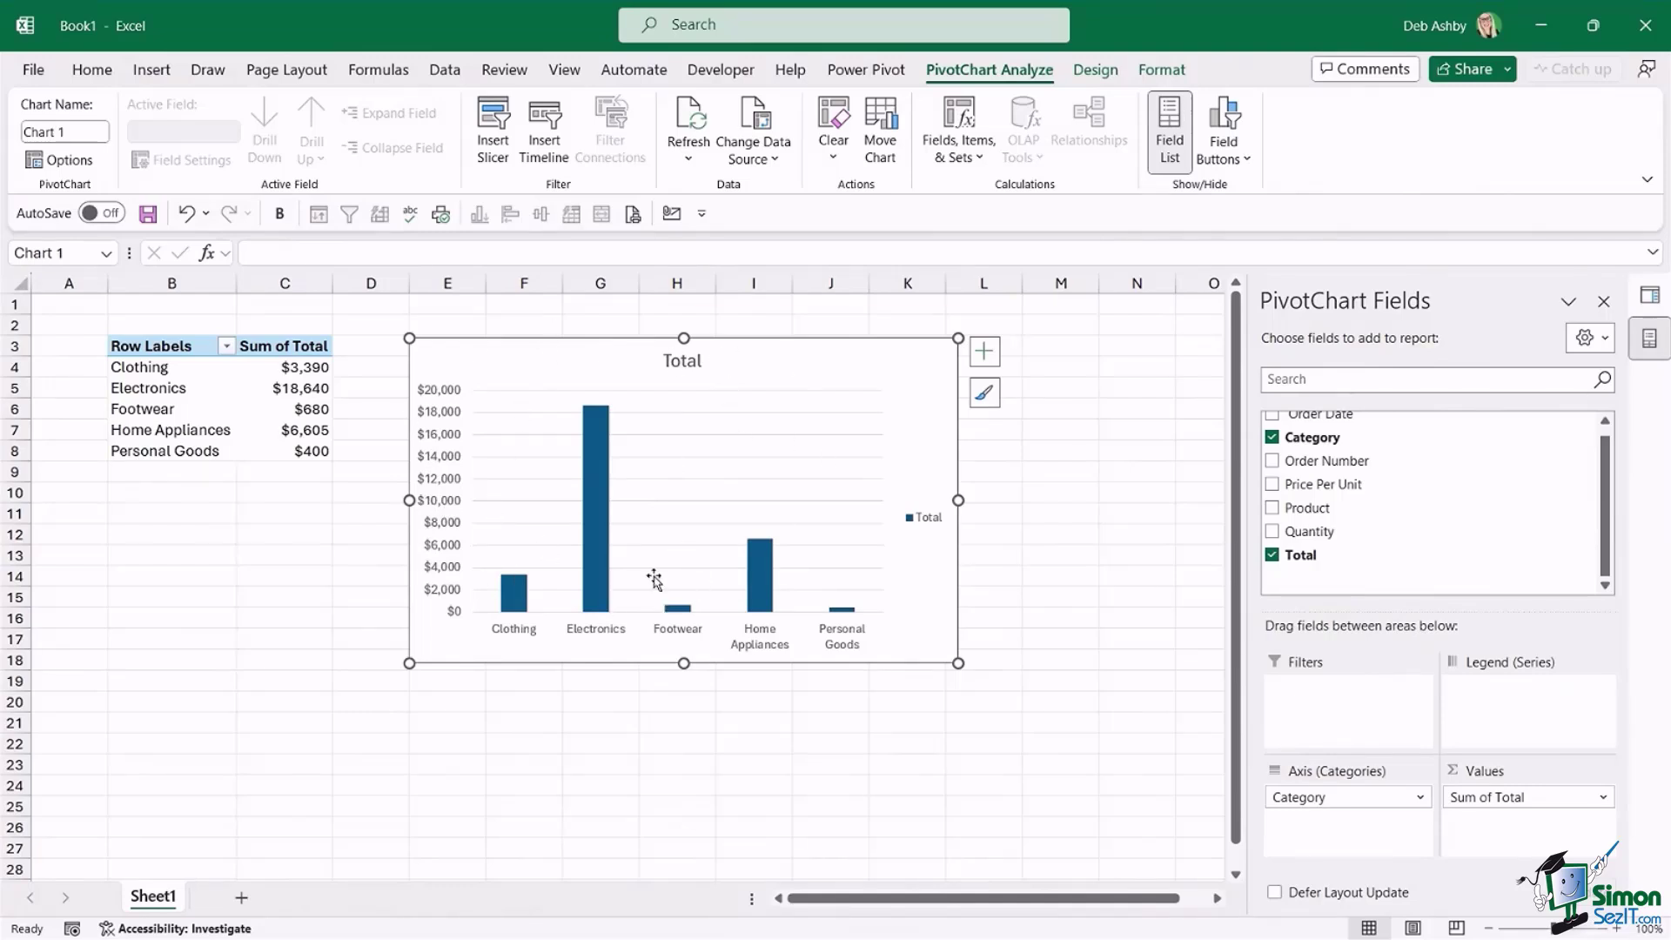
pyautogui.click(928, 520)
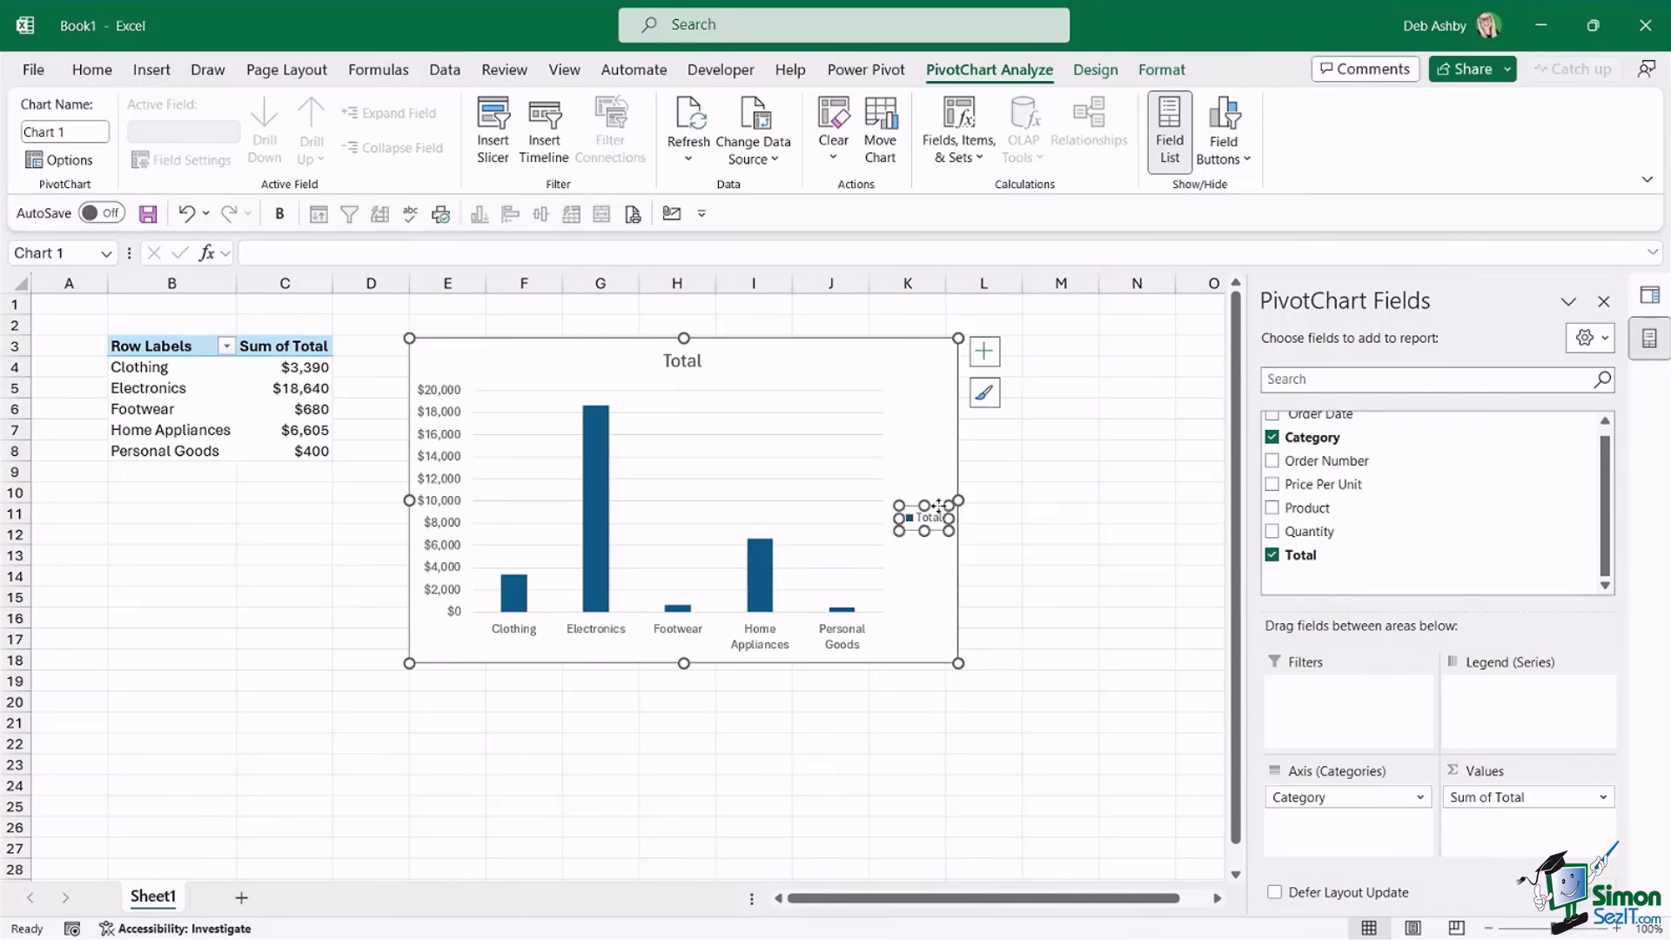
pyautogui.press('Delete')
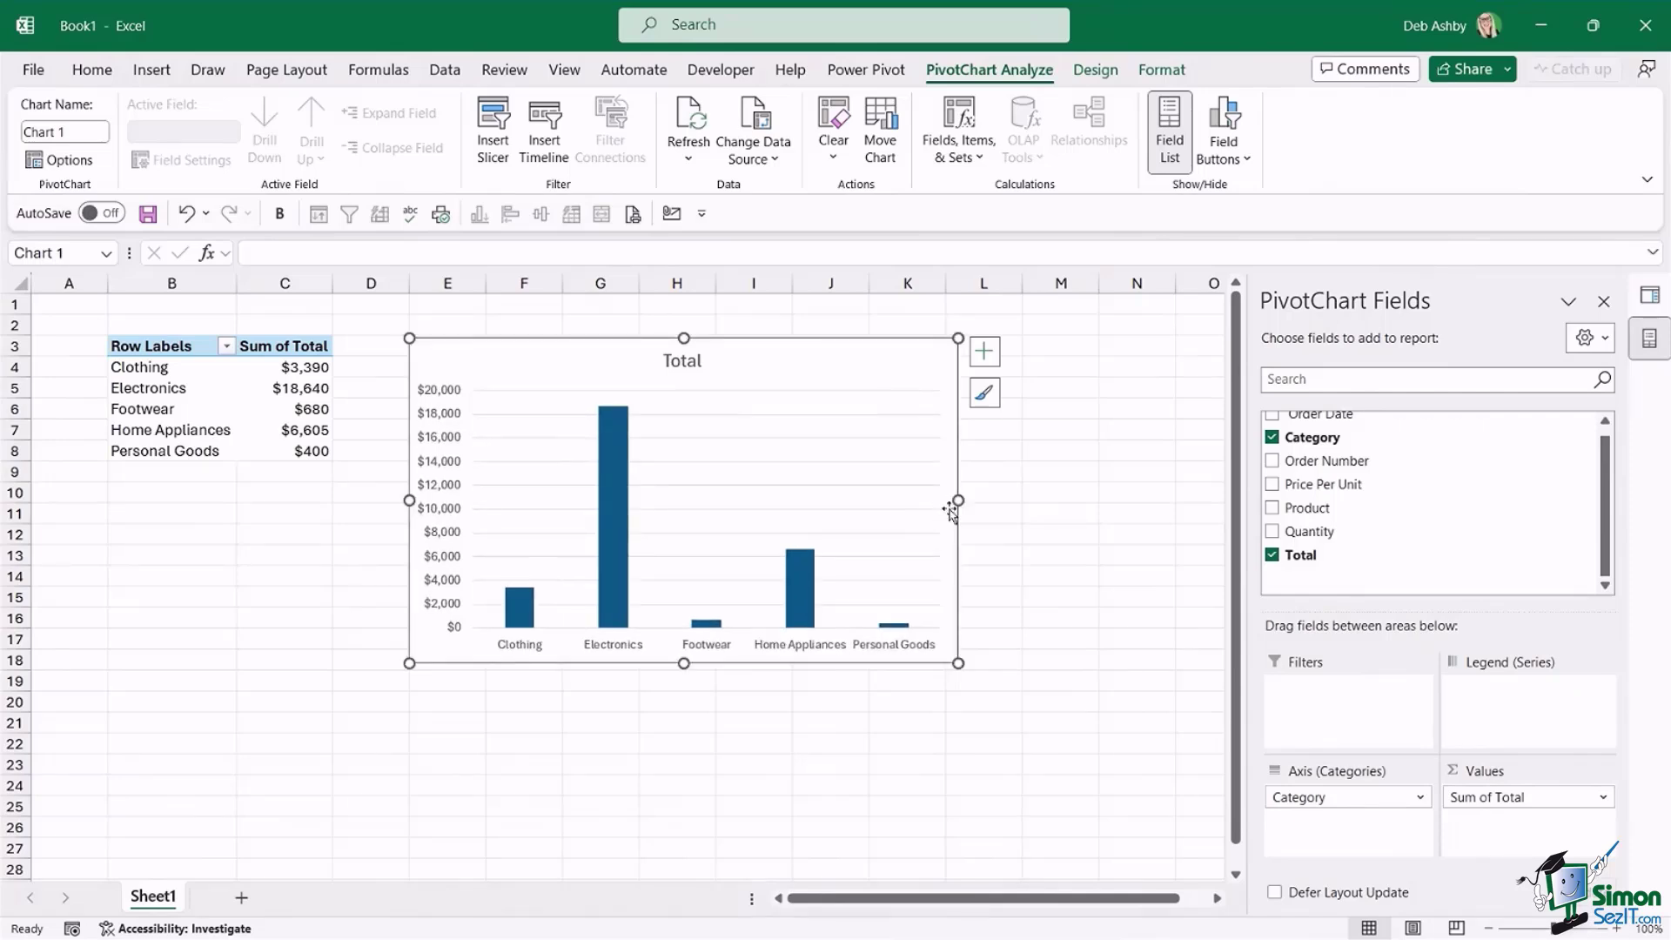
# - Change the chart title to "Total by Category"
pyautogui.click(682, 359)
pyautogui.doubleClick(682, 360)
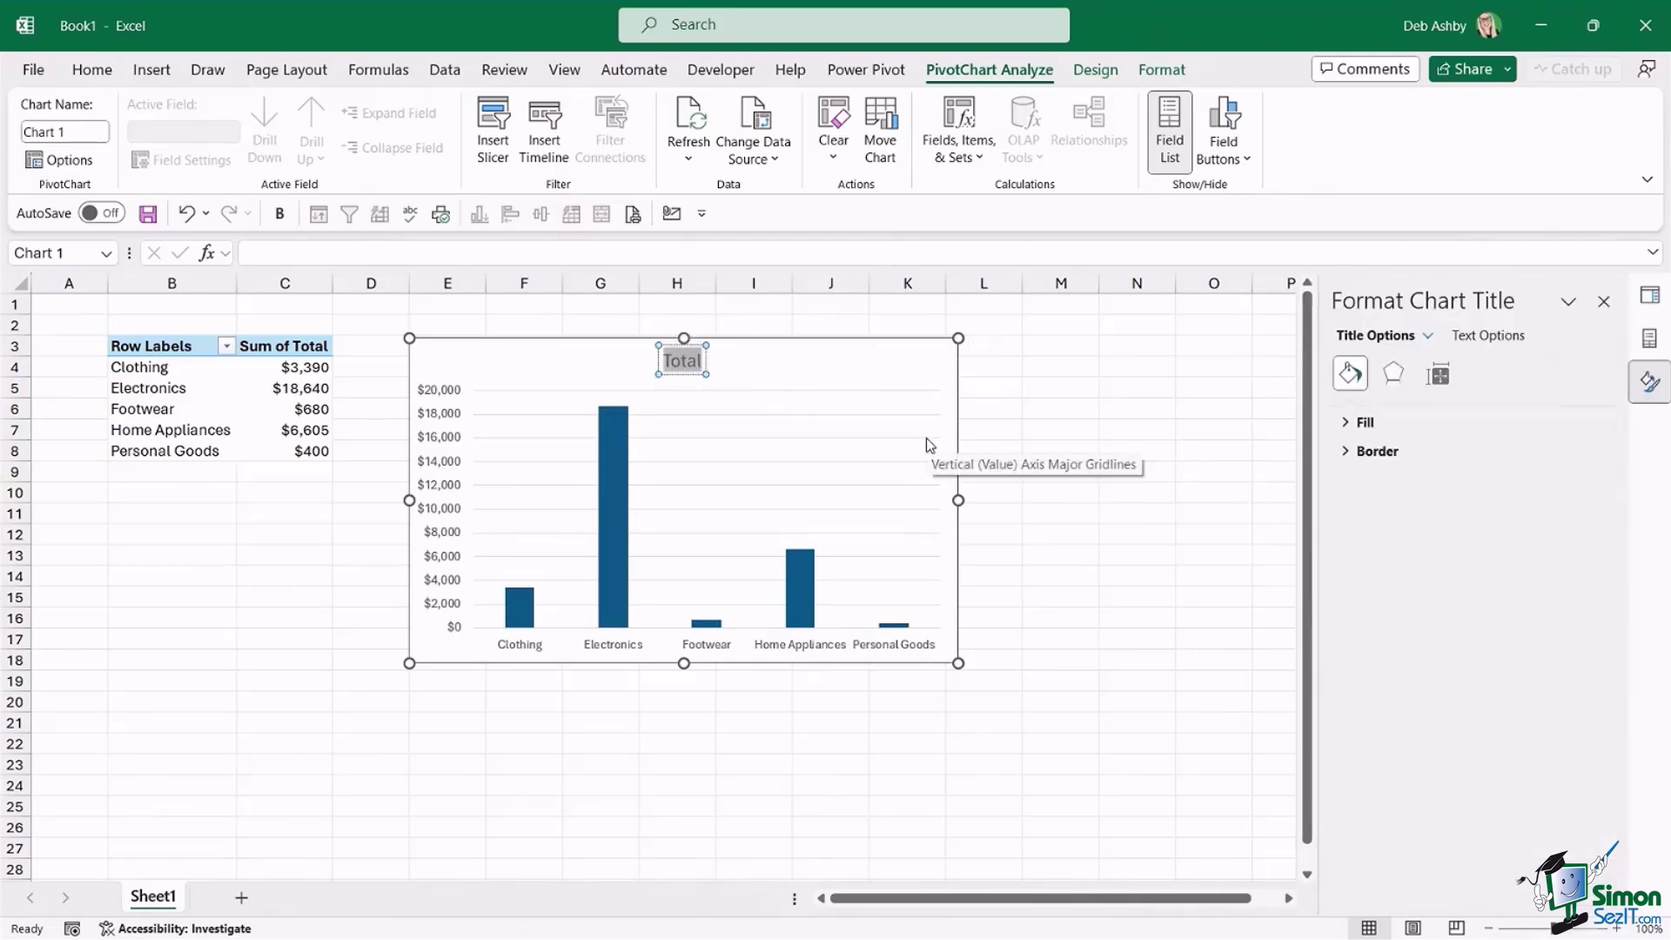
pyautogui.write('T')
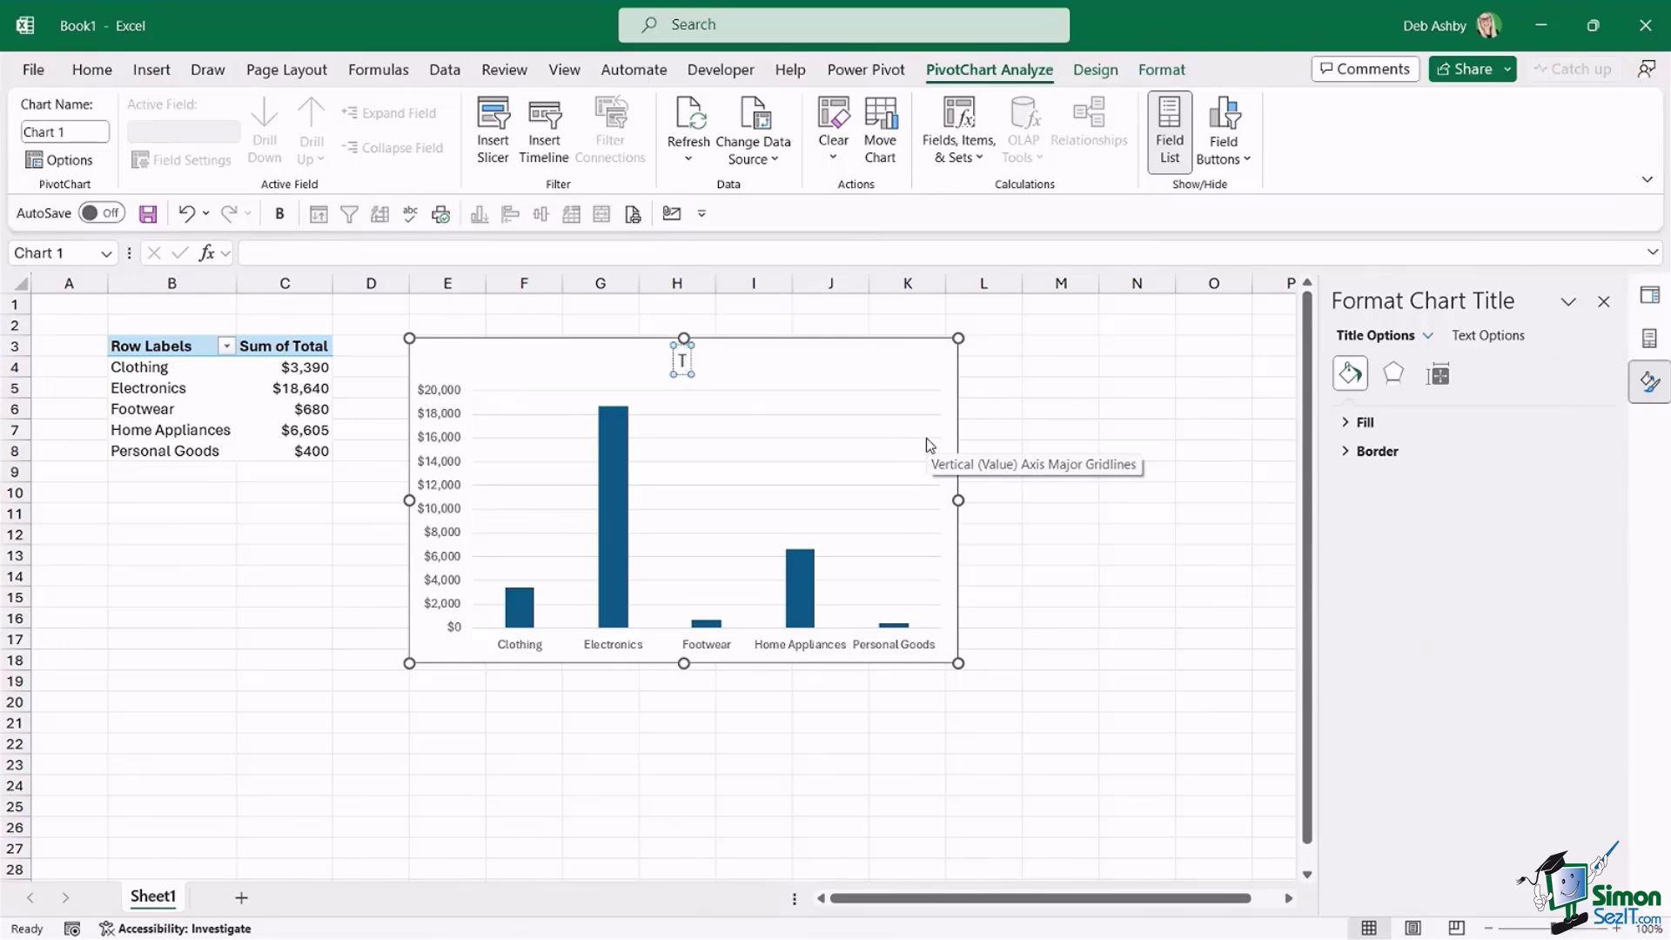
pyautogui.write('otal by')
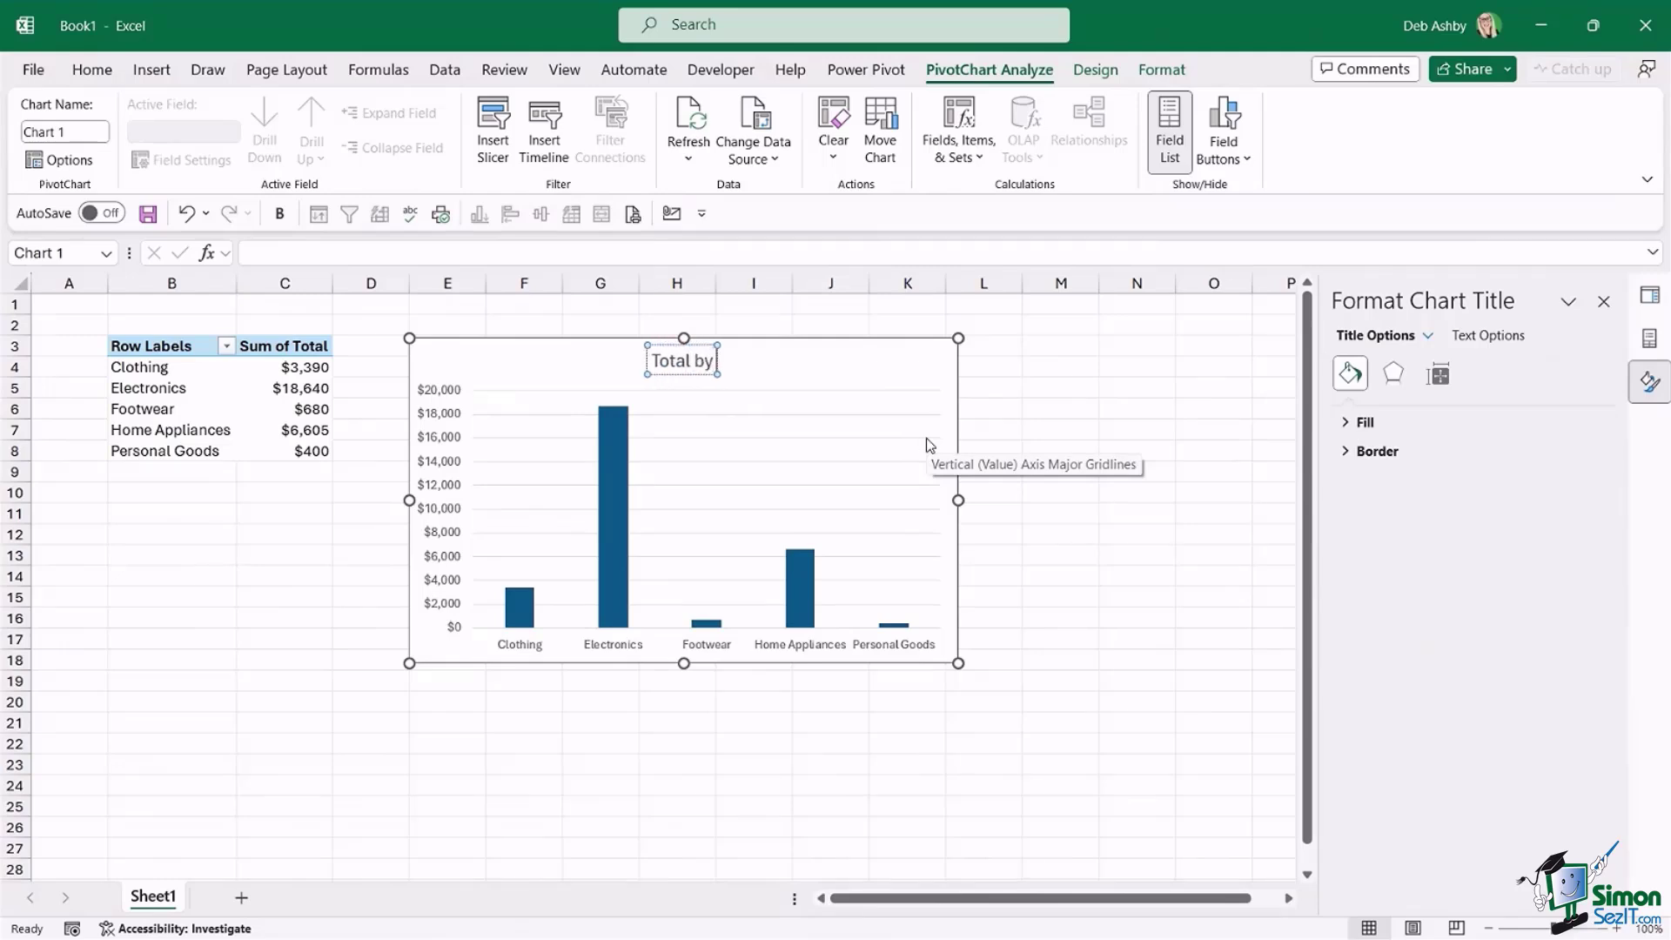
pyautogui.write(' Category')
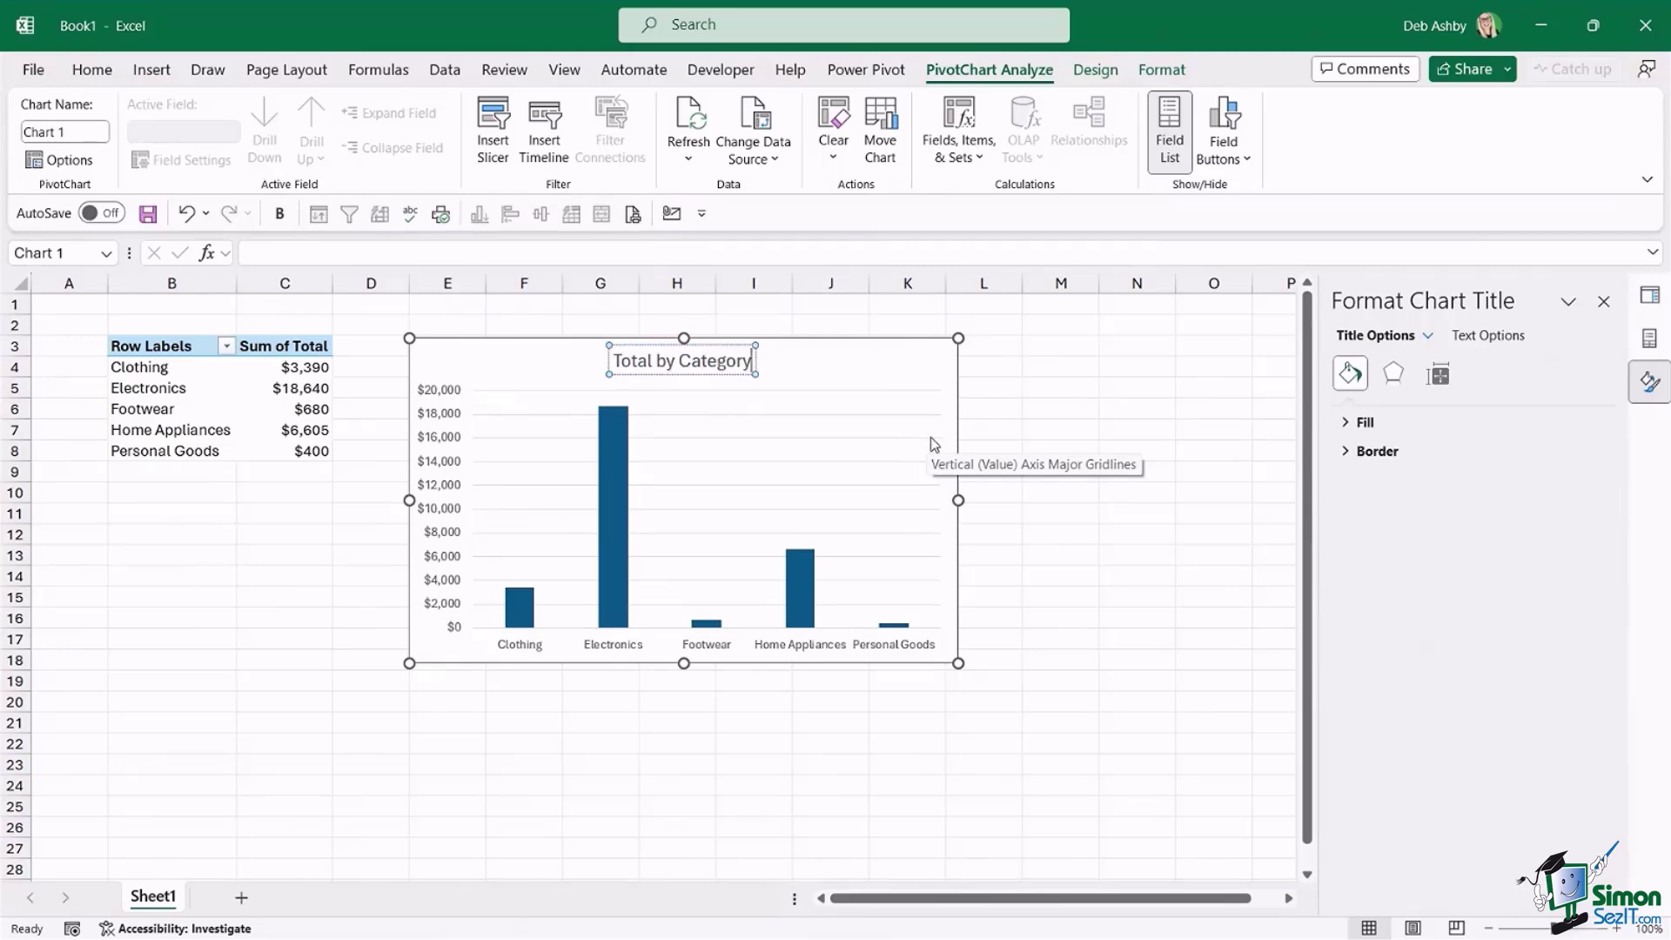
pyautogui.click(878, 384)
# - Set the gap width of the chart's column series to 65%
pyautogui.click(612, 468)
pyautogui.rightClick(613, 468)
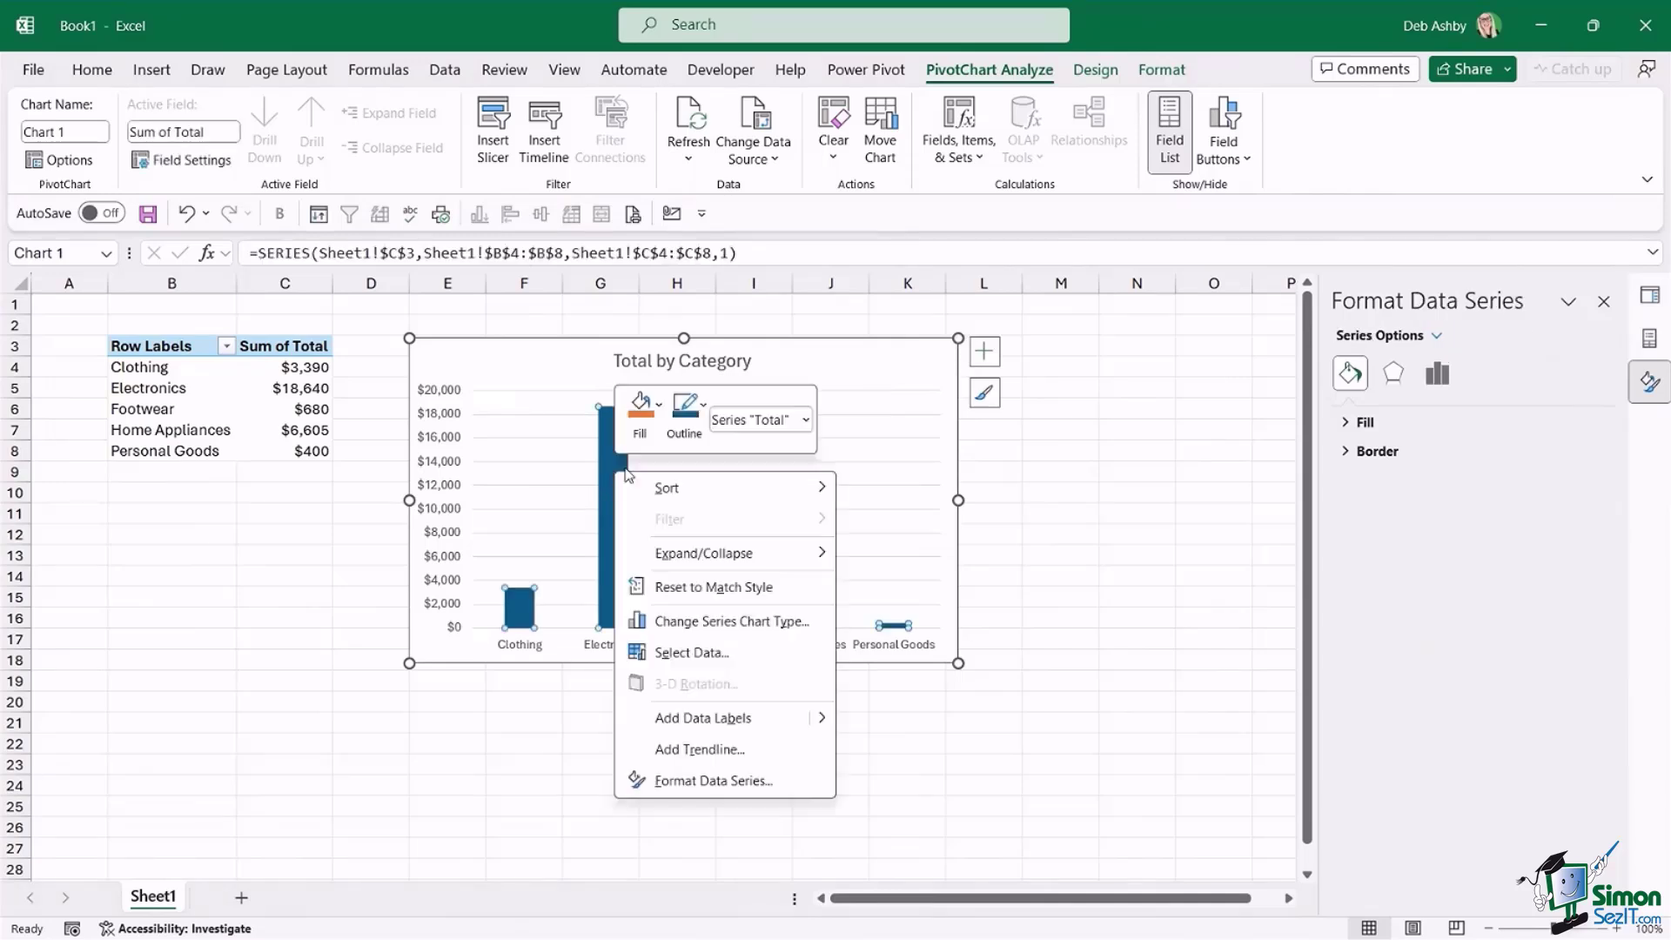
pyautogui.click(683, 781)
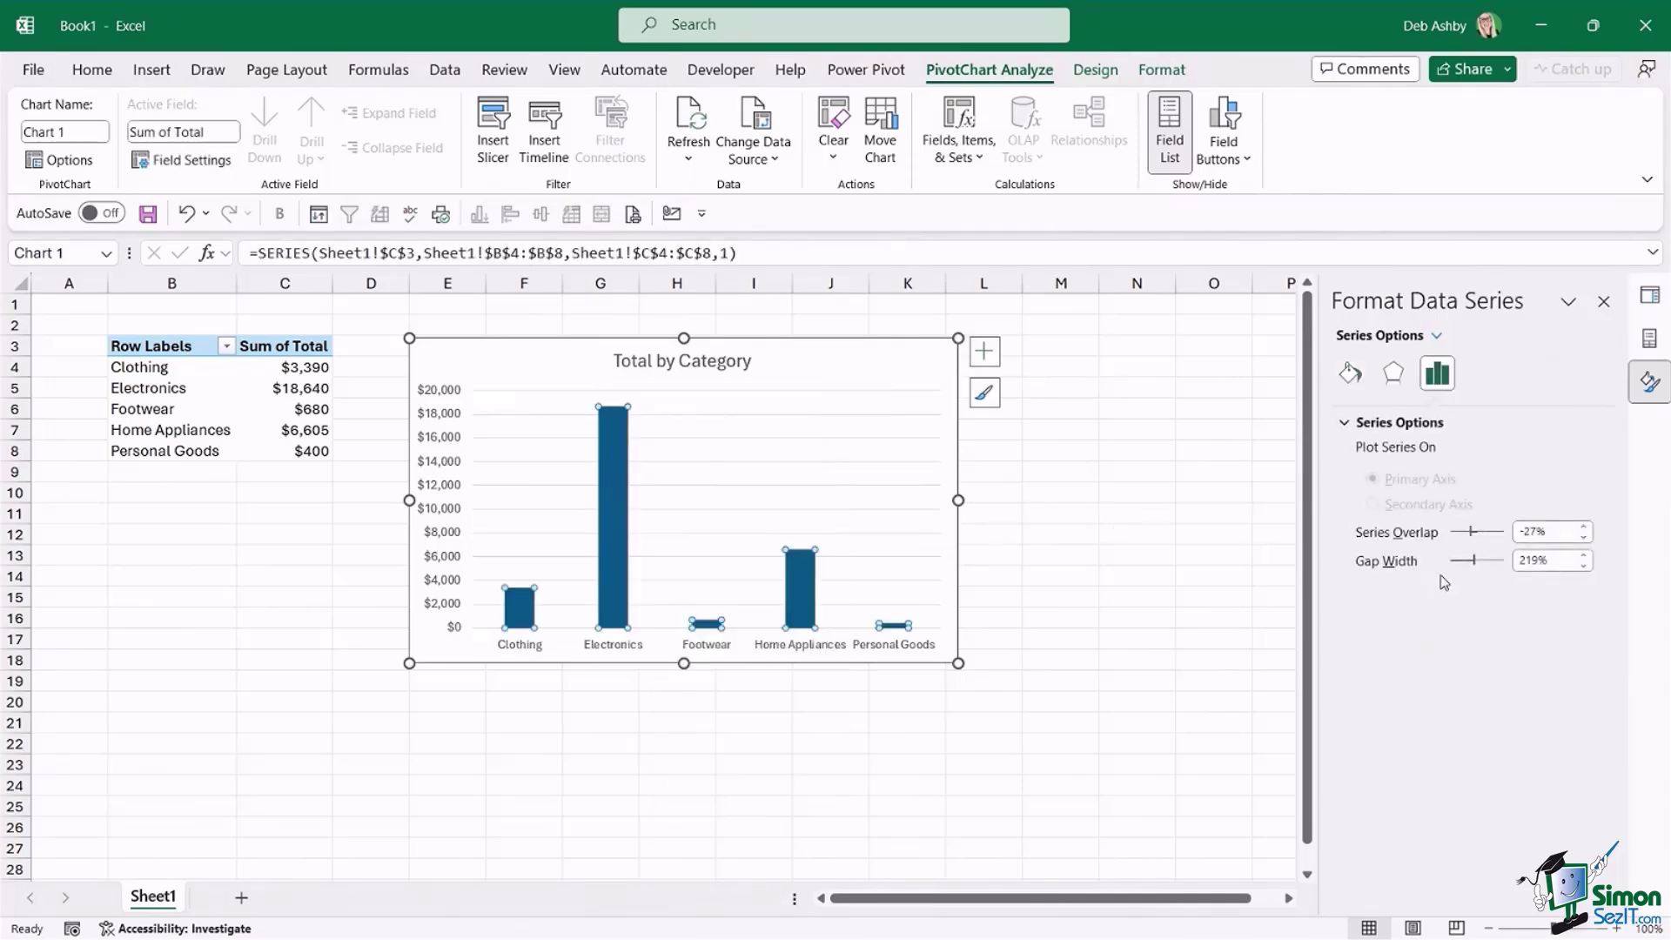
pyautogui.moveTo(1476, 564); pyautogui.dragTo(1461, 565)
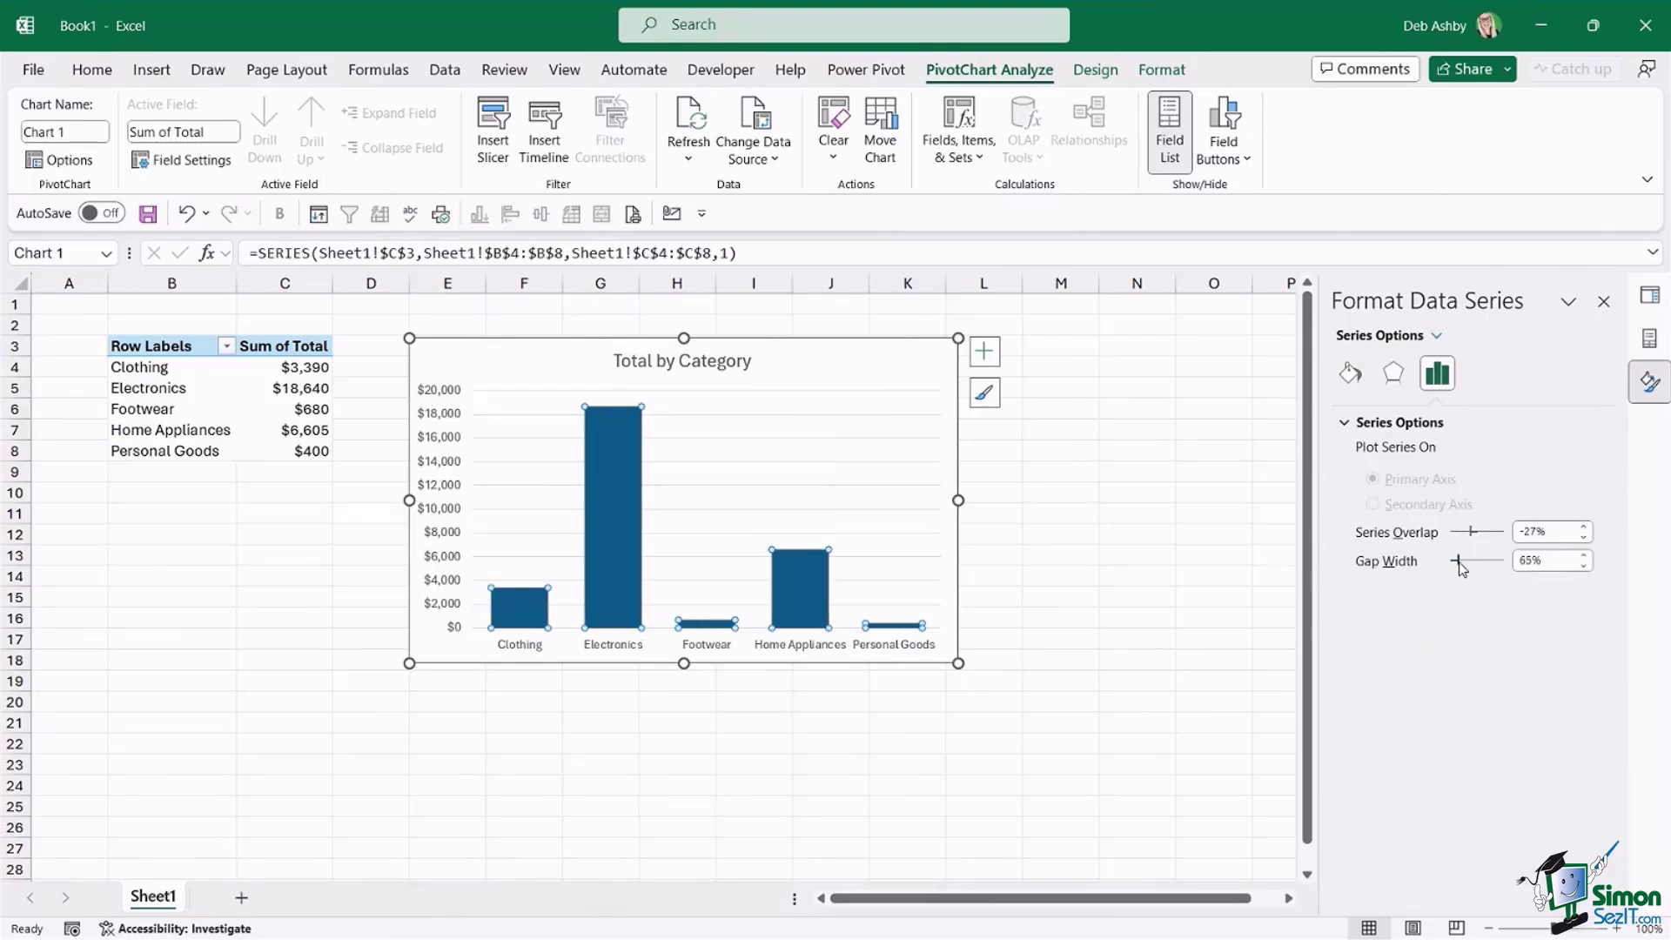
# - Add data labels to the chart's columns and format them as Number with 0 decimal places
pyautogui.rightClick(614, 442)
pyautogui.click(694, 696)
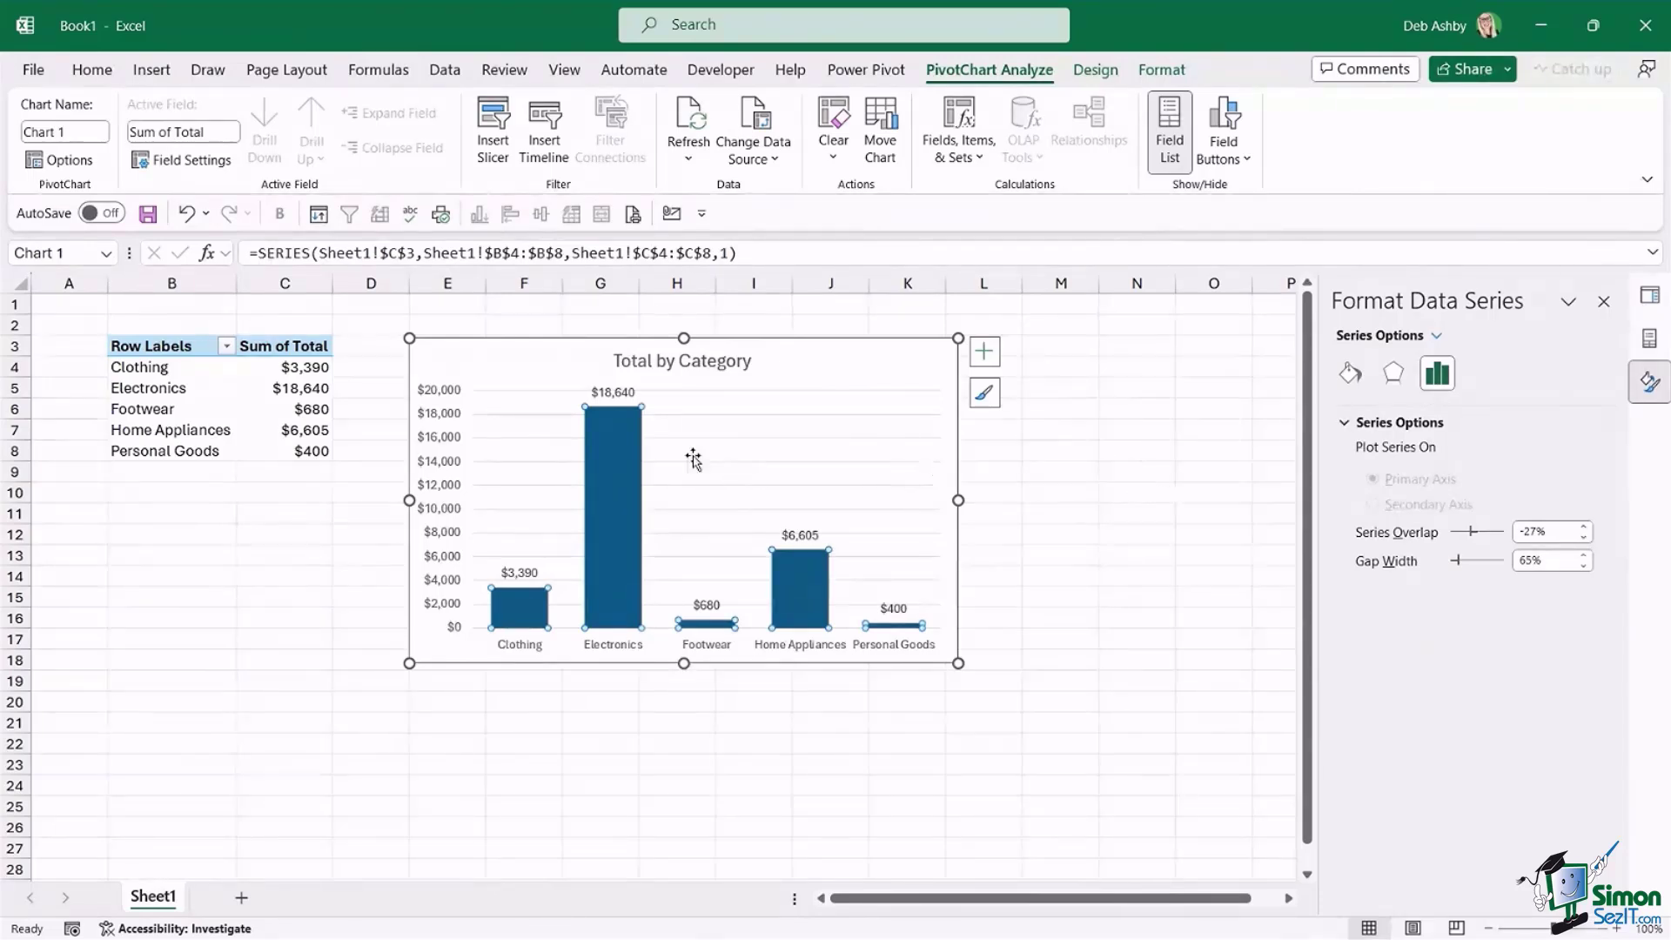
pyautogui.click(614, 394)
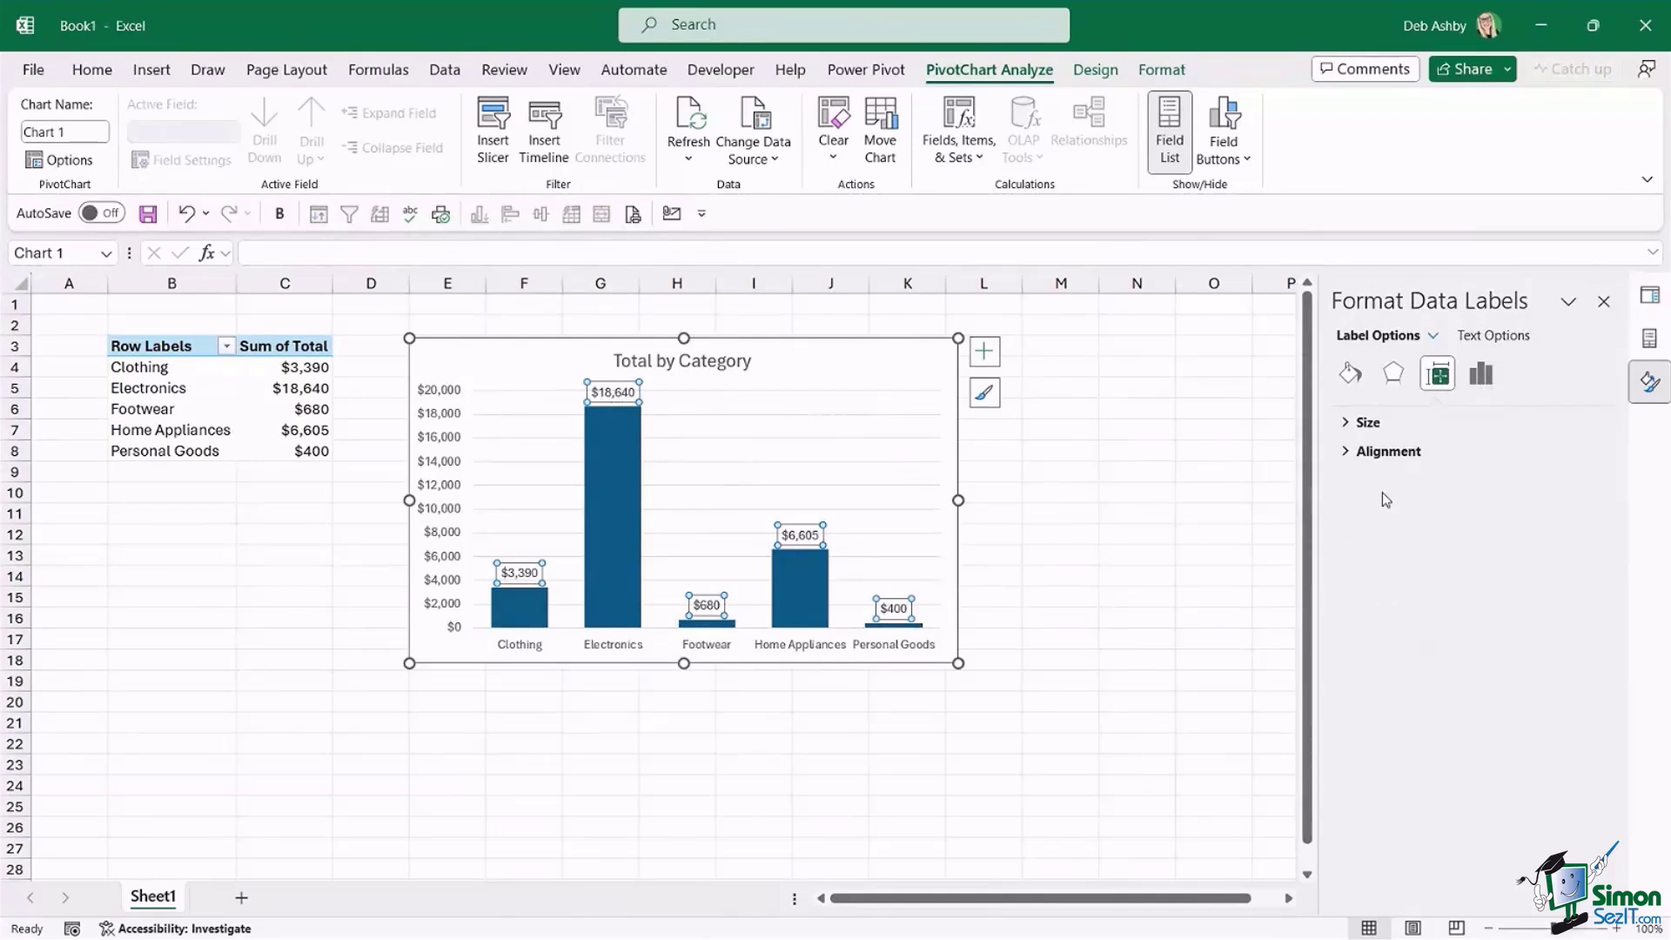
pyautogui.click(1482, 375)
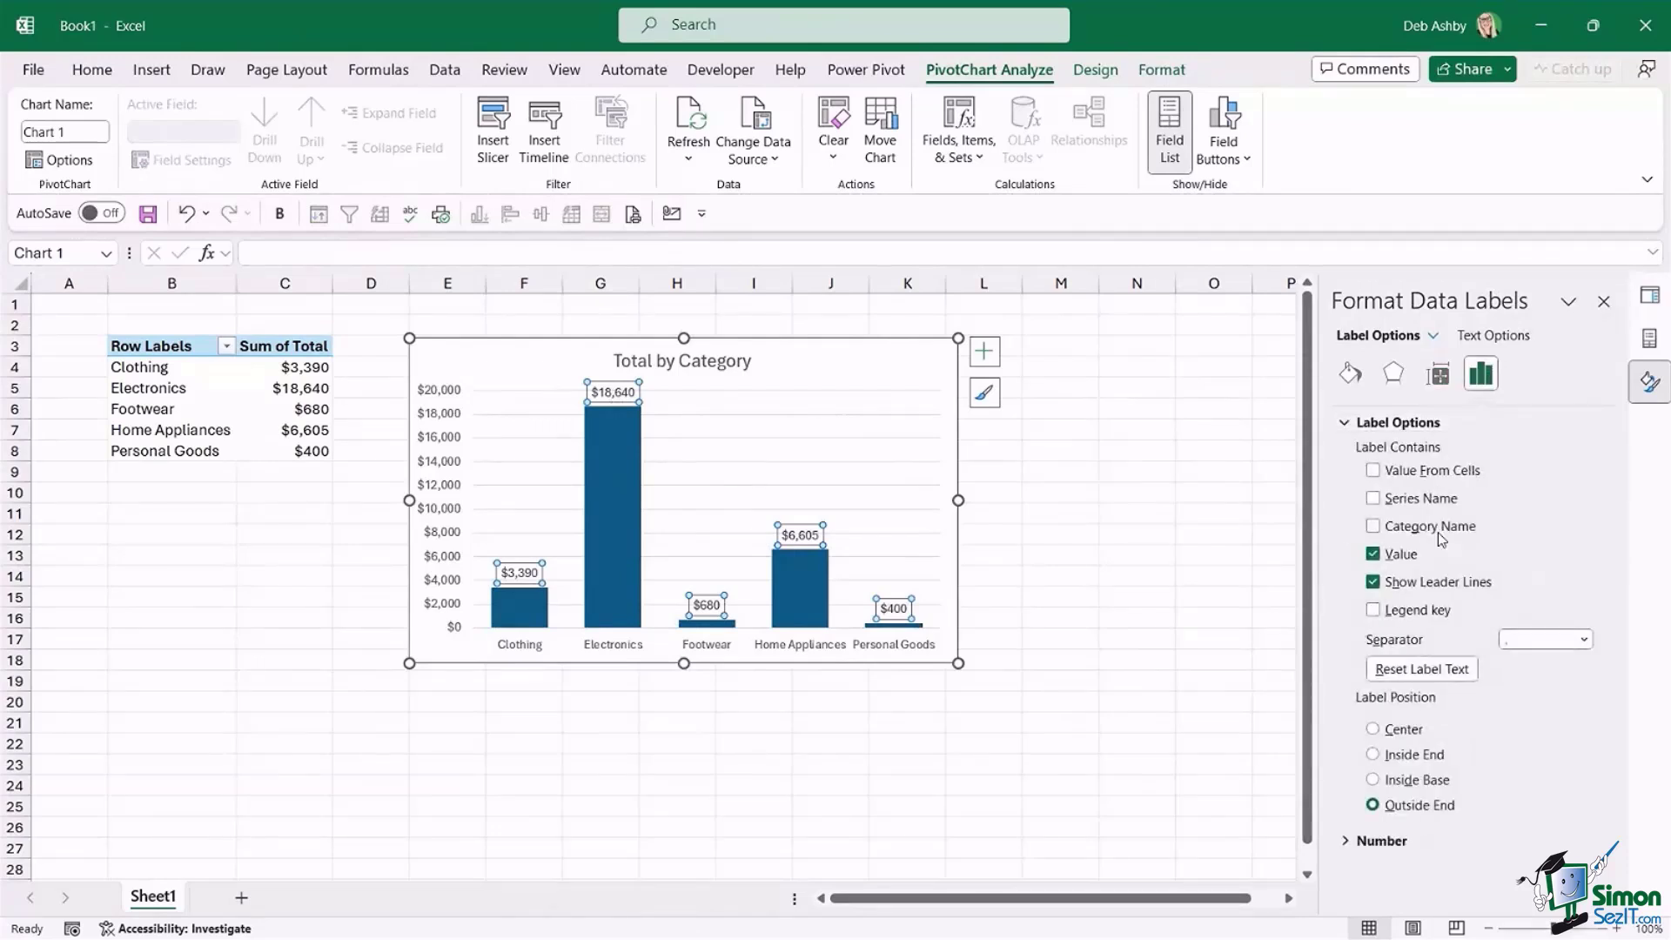
pyautogui.click(1348, 841)
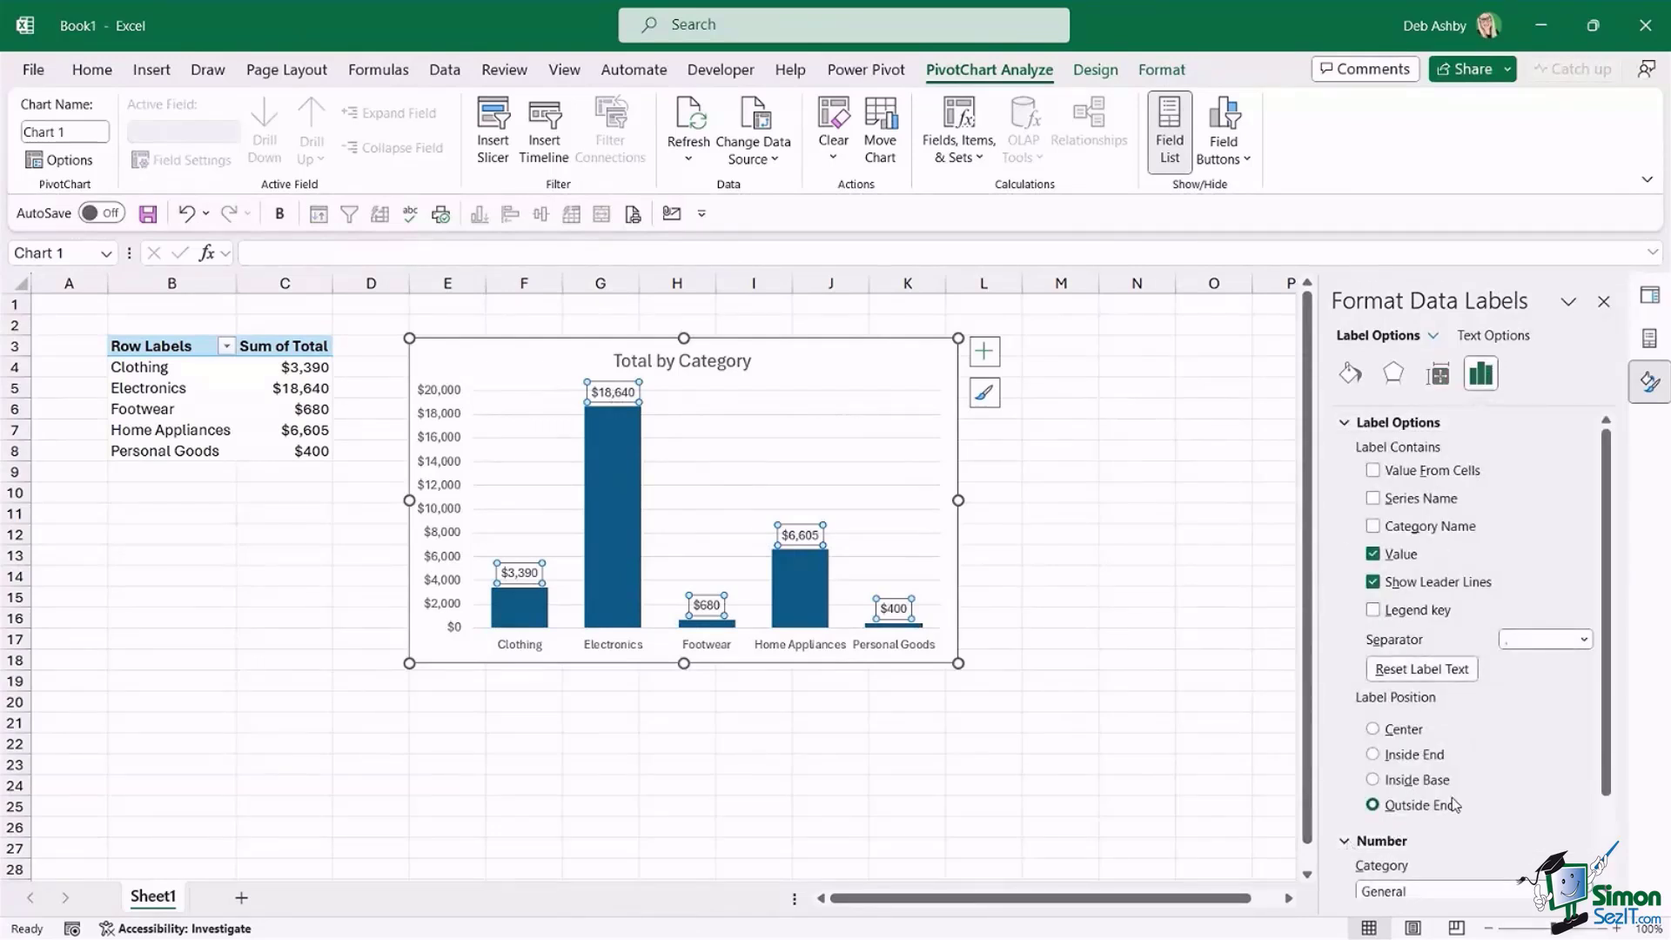
pyautogui.scroll(-2, 1483, 764)
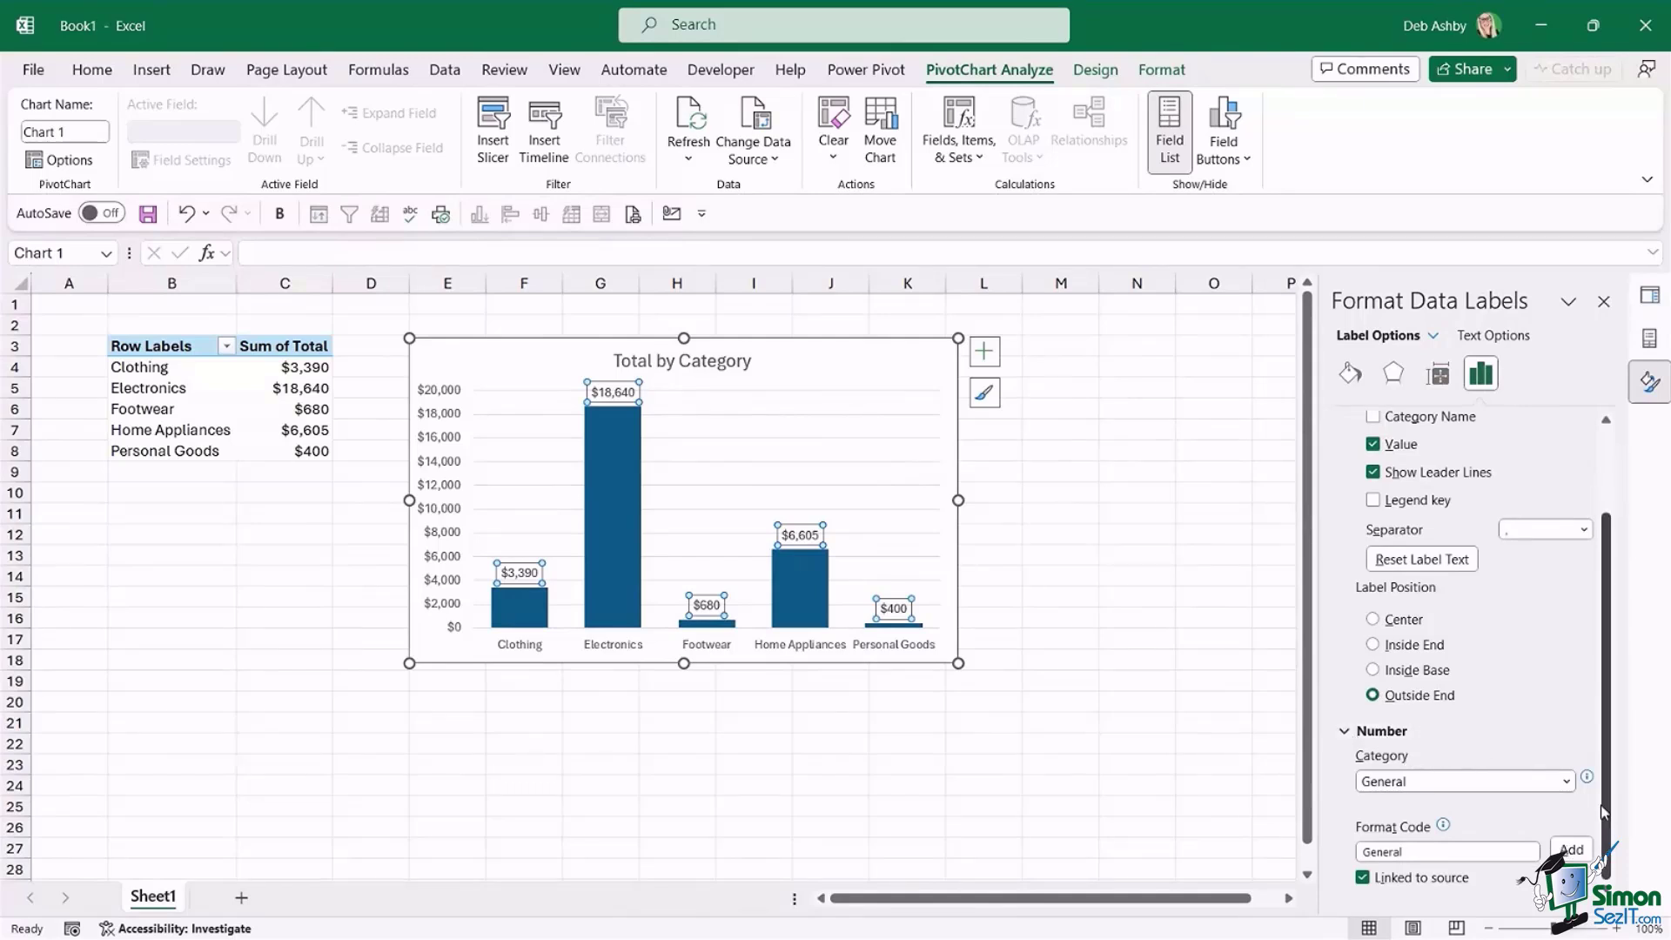
pyautogui.click(1566, 781)
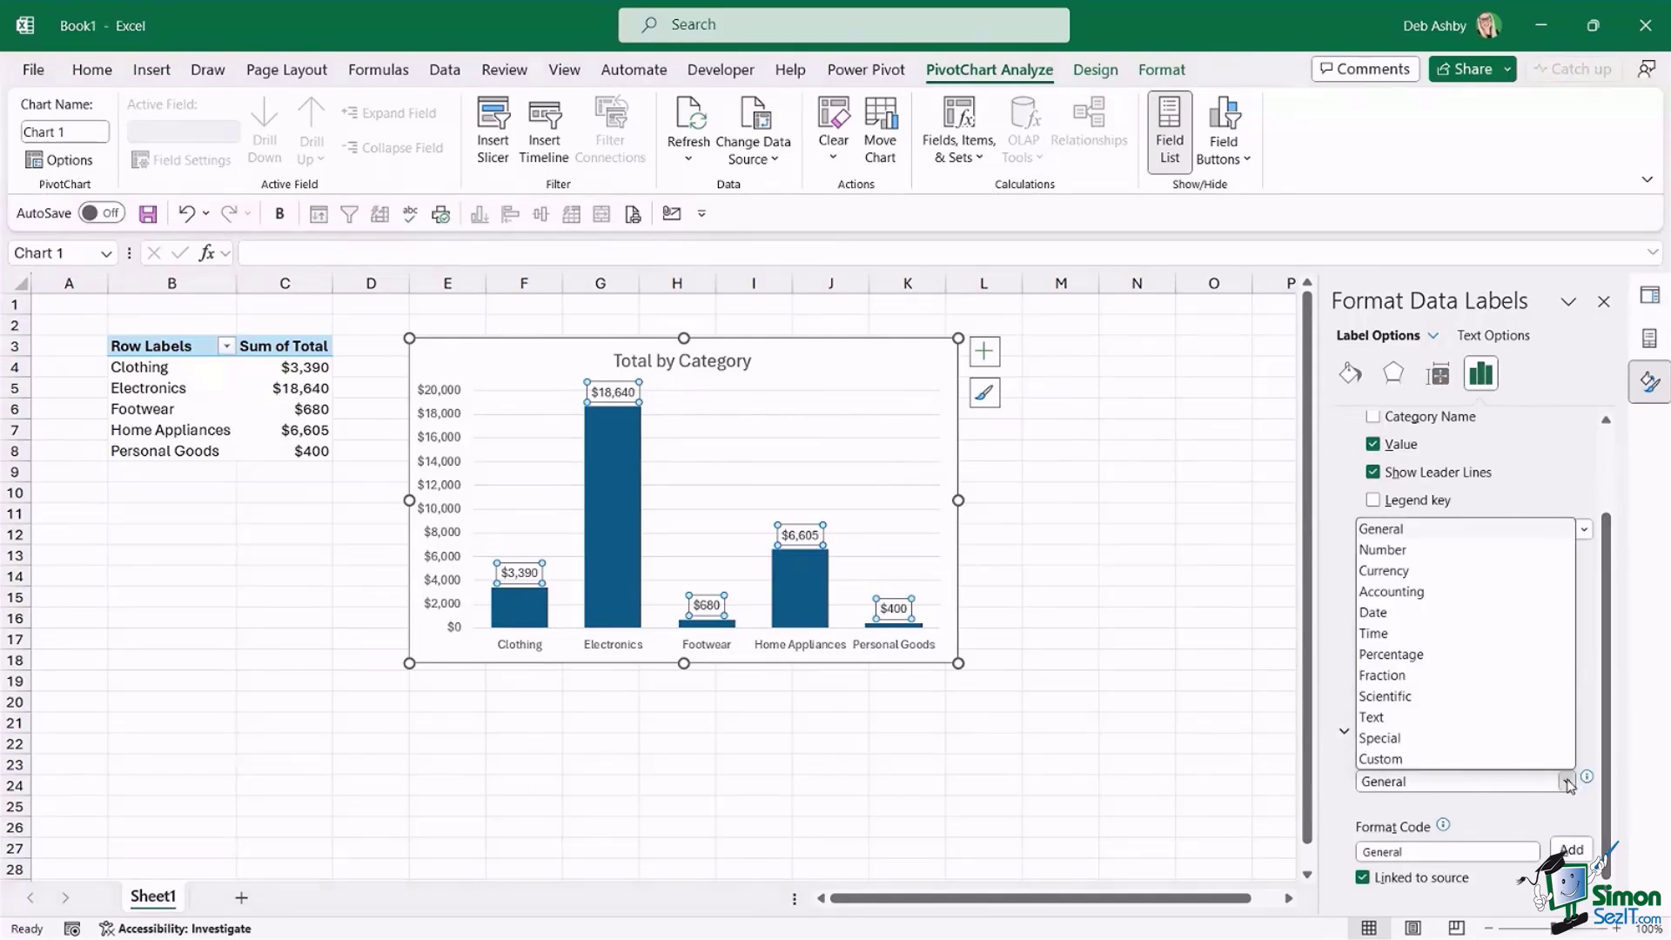
pyautogui.click(1425, 549)
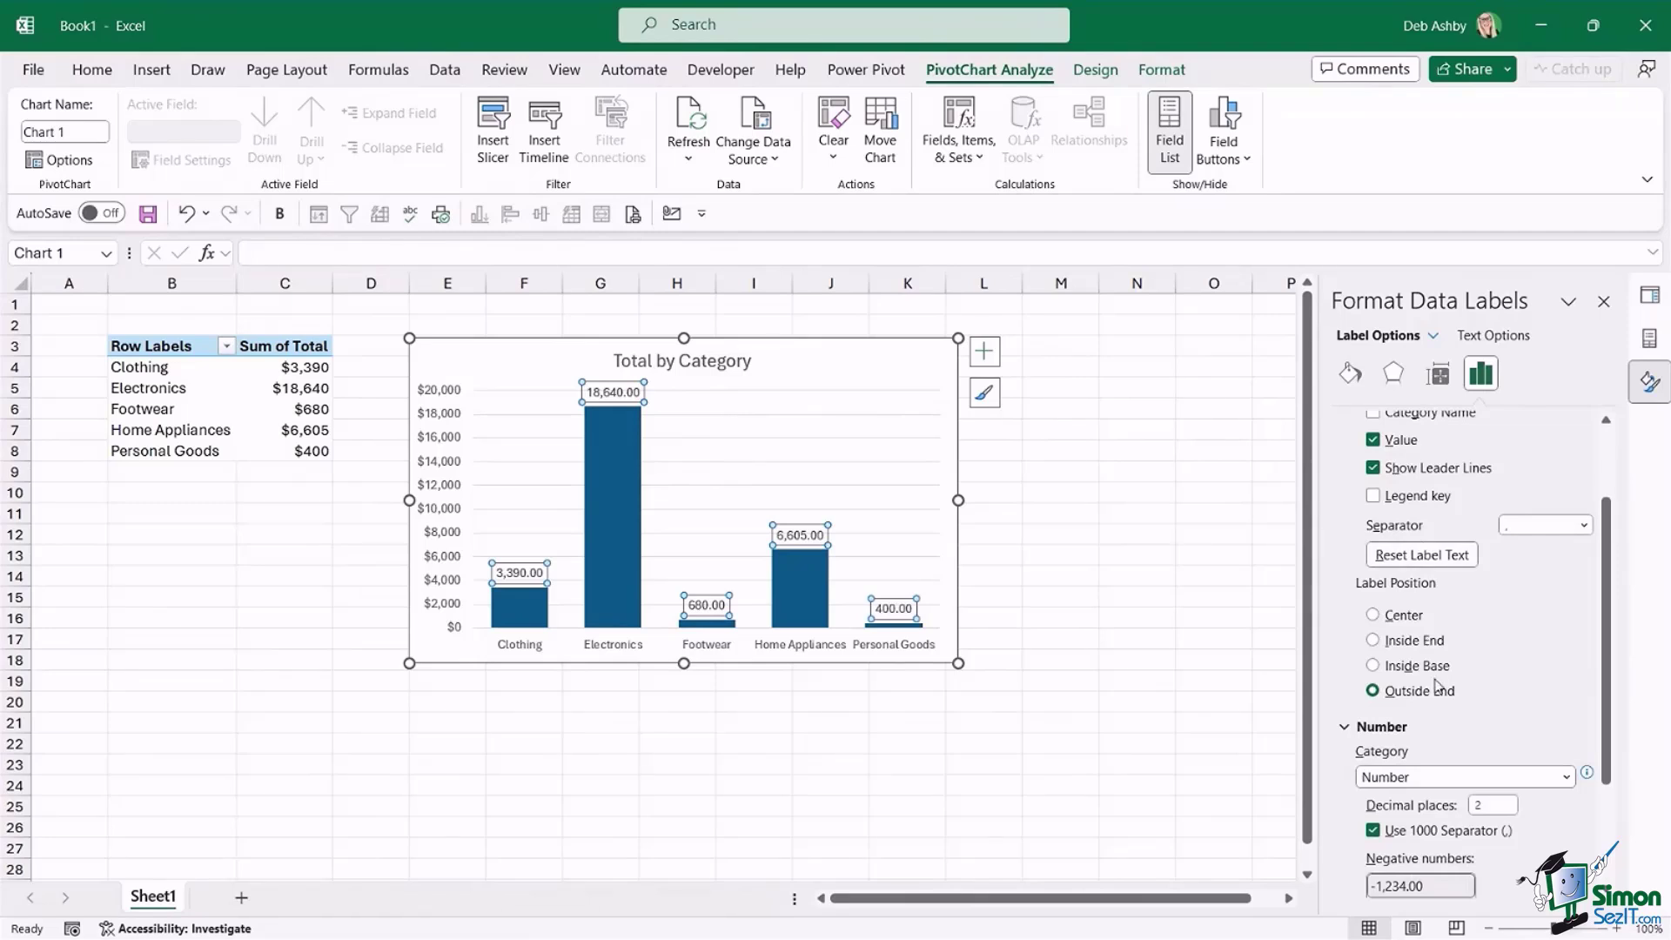
pyautogui.doubleClick(1480, 805)
pyautogui.click(1131, 455)
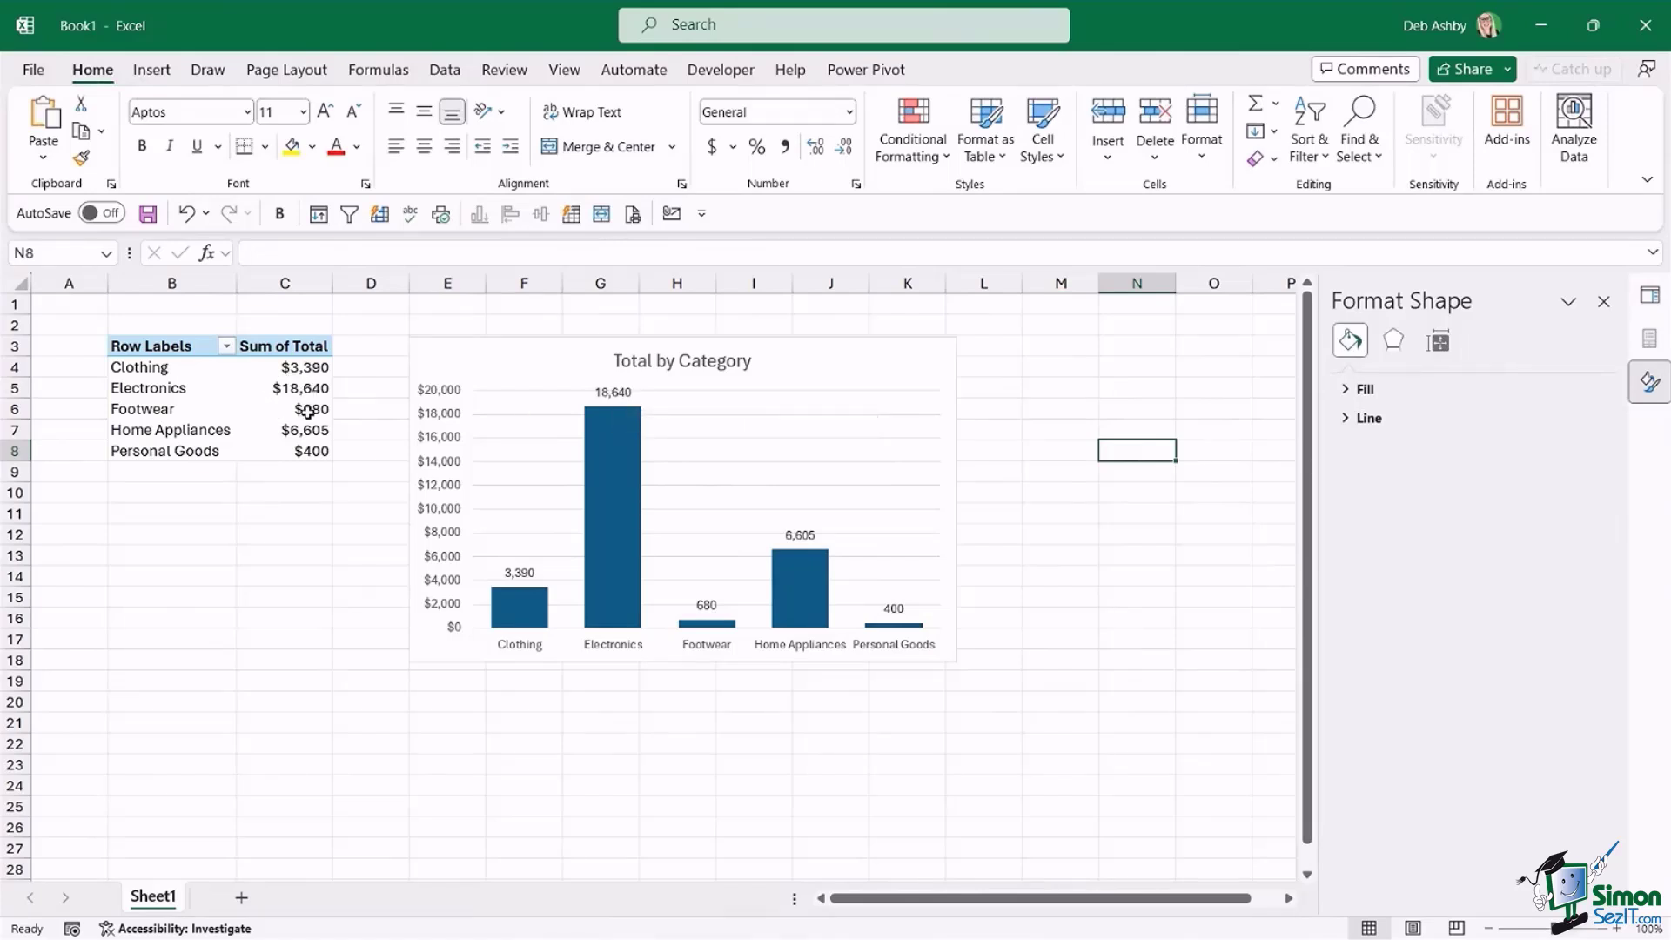
# - Delete the vertical value axis from the PivotChart
pyautogui.click(623, 398)
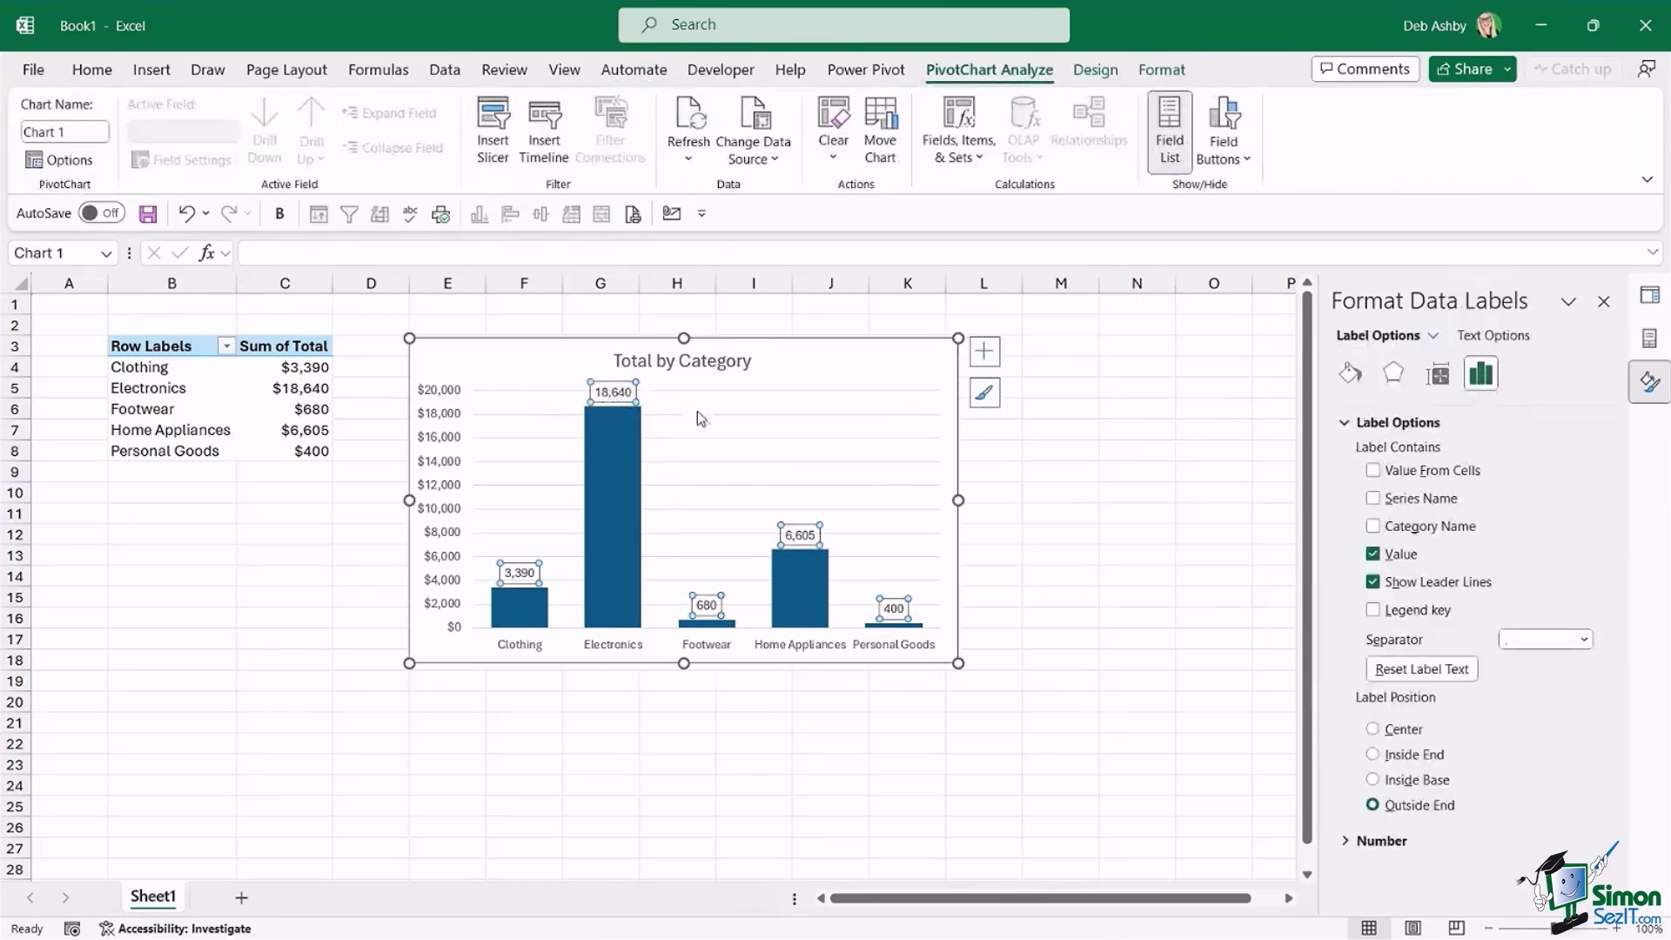
pyautogui.click(818, 376)
pyautogui.click(435, 425)
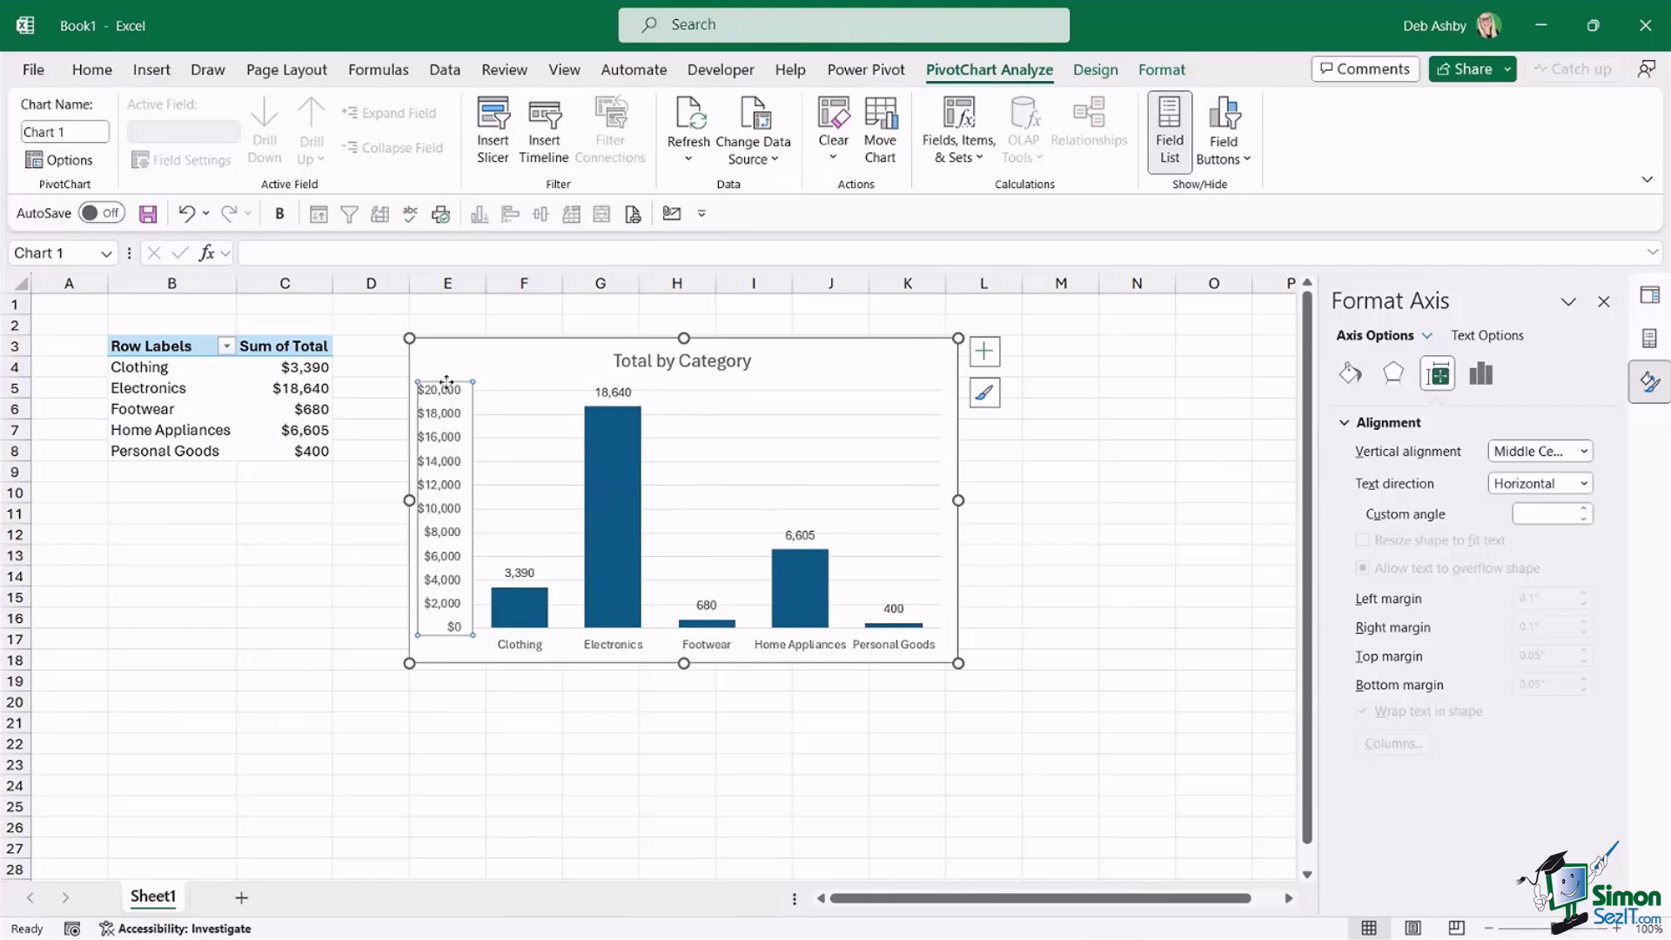
pyautogui.press('Delete')
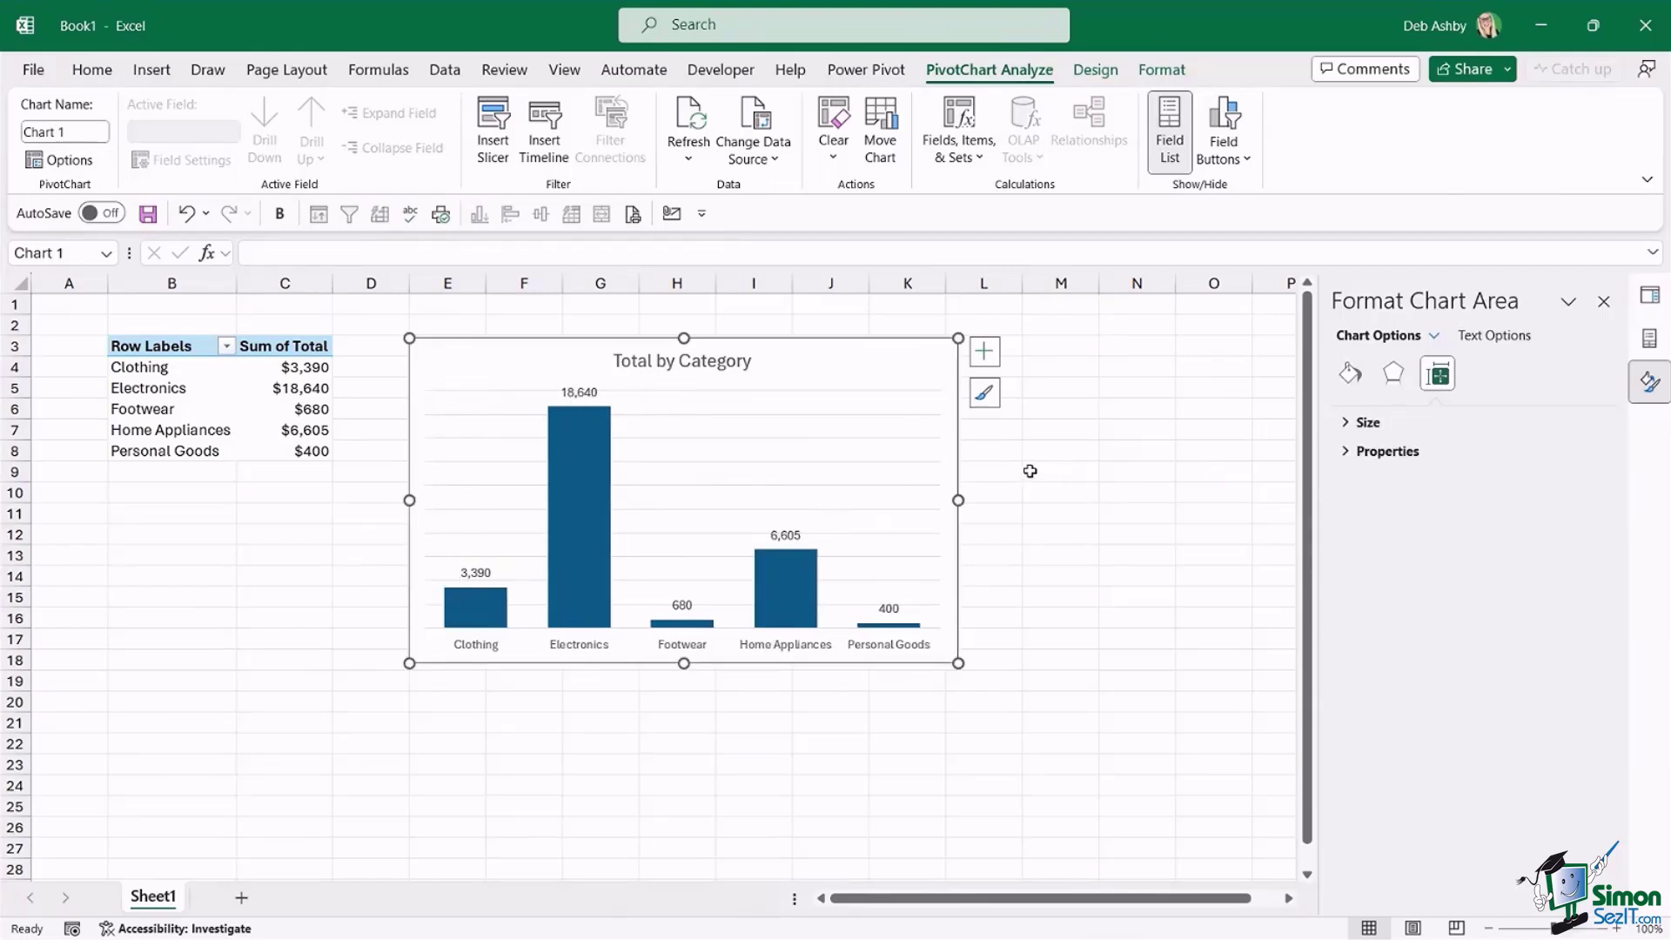
# - Nudge the PivotChart slightly upward and recolour it with the purple monochromatic palette
pyautogui.moveTo(827, 347); pyautogui.dragTo(826, 346)
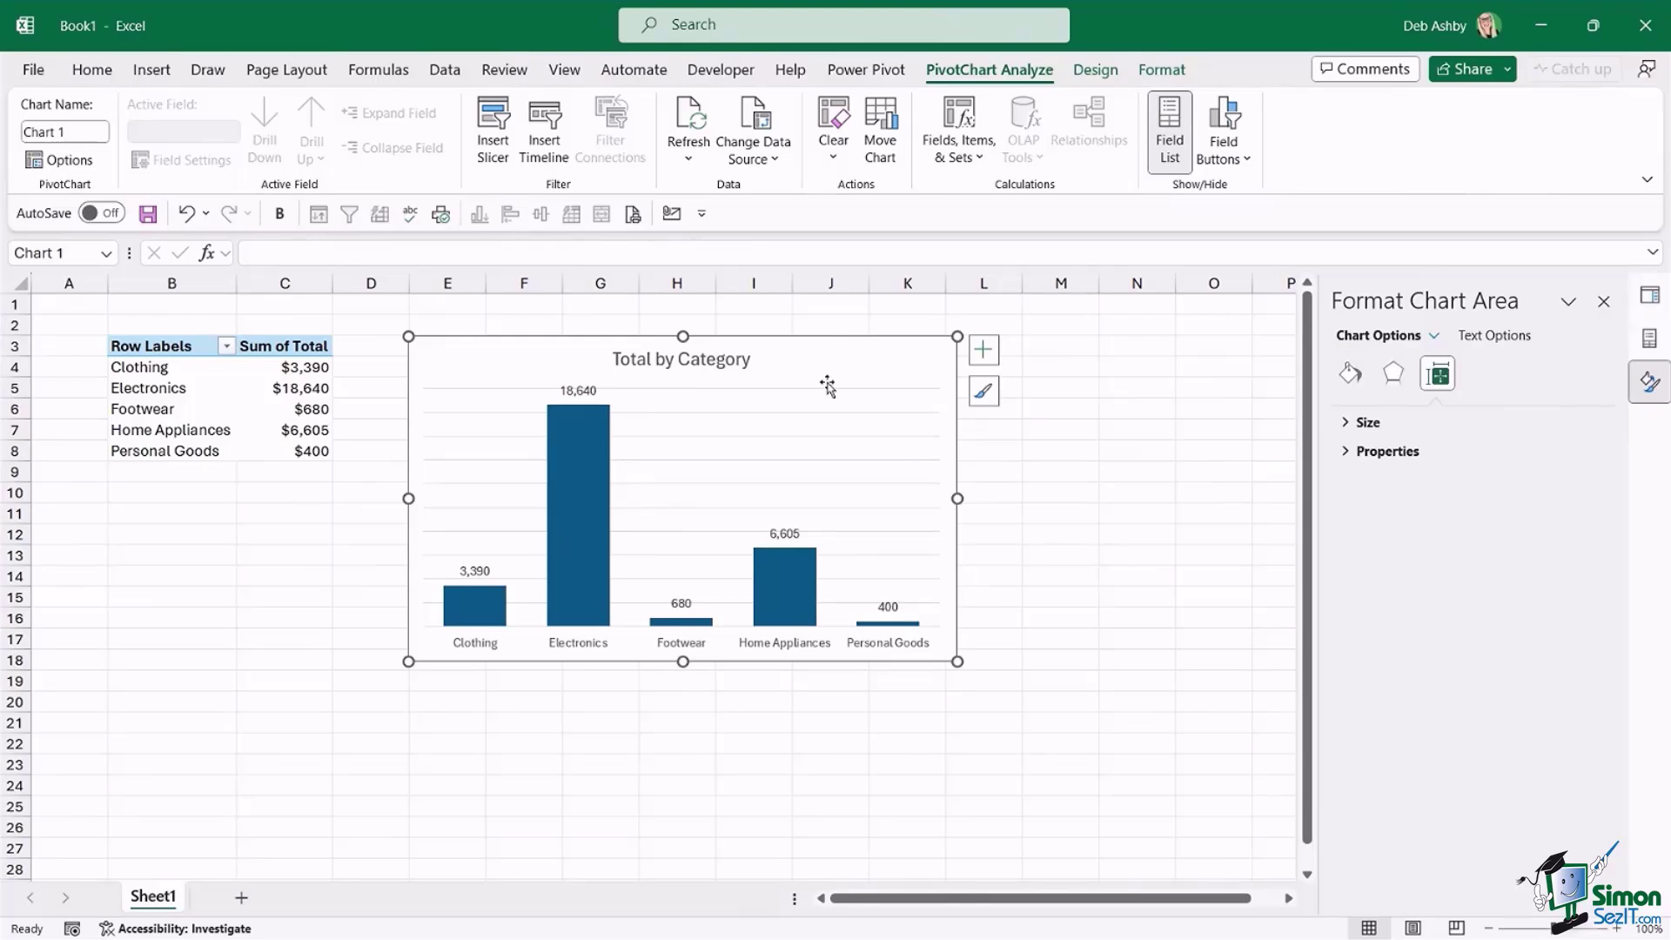
pyautogui.click(1098, 75)
pyautogui.click(197, 150)
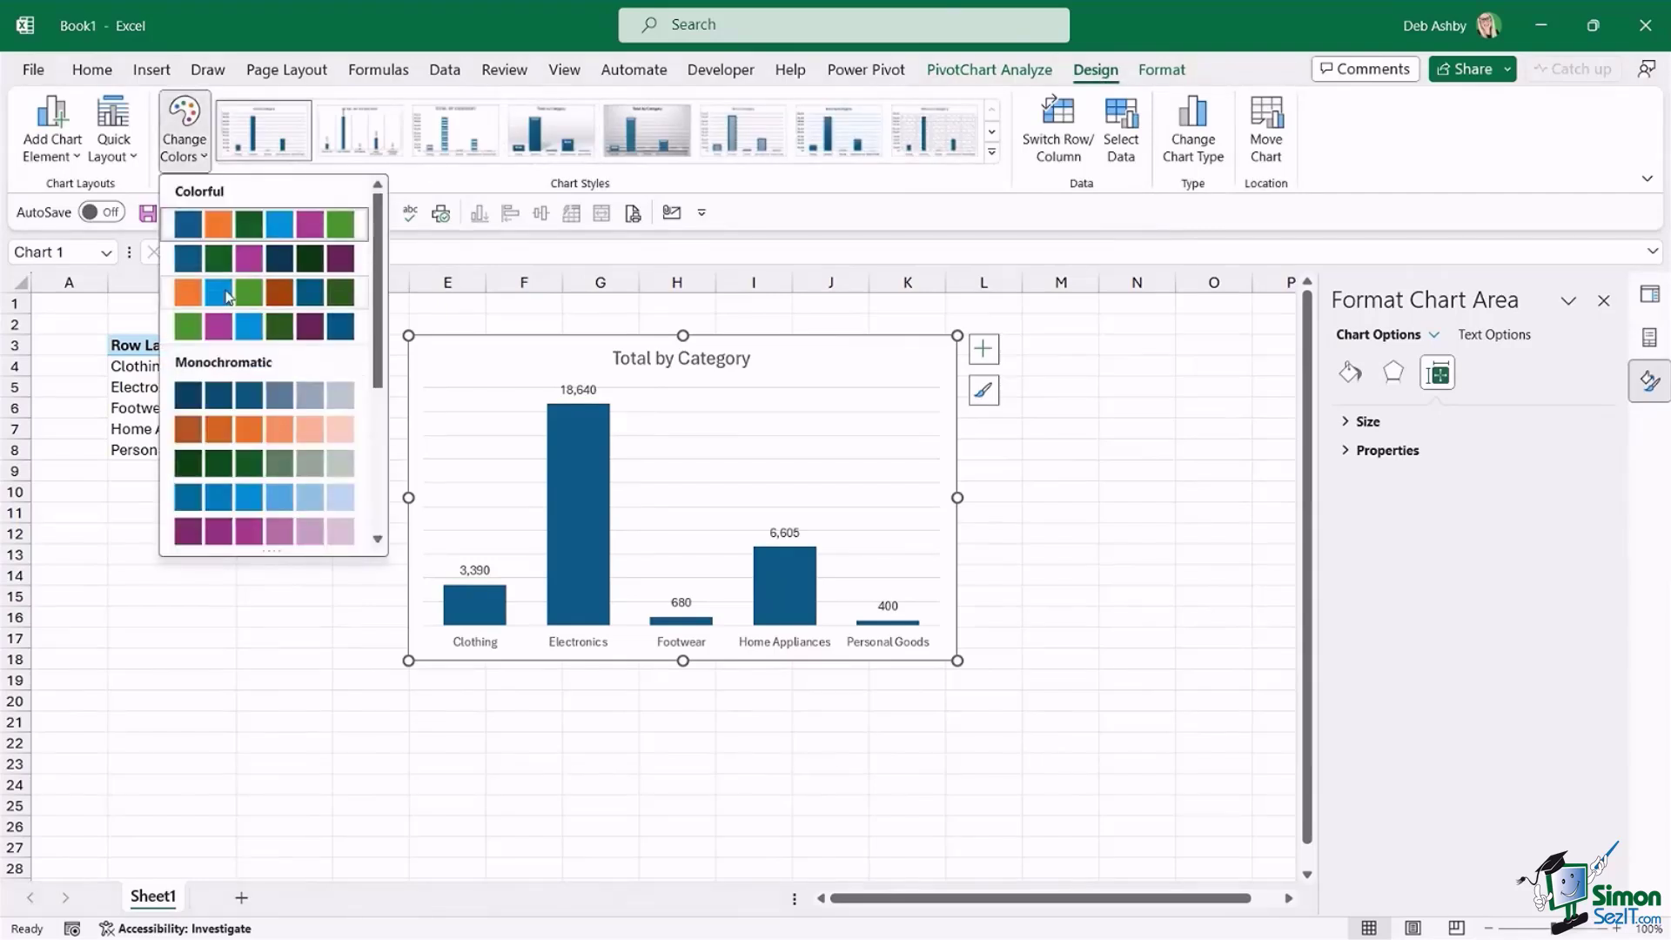
pyautogui.click(245, 528)
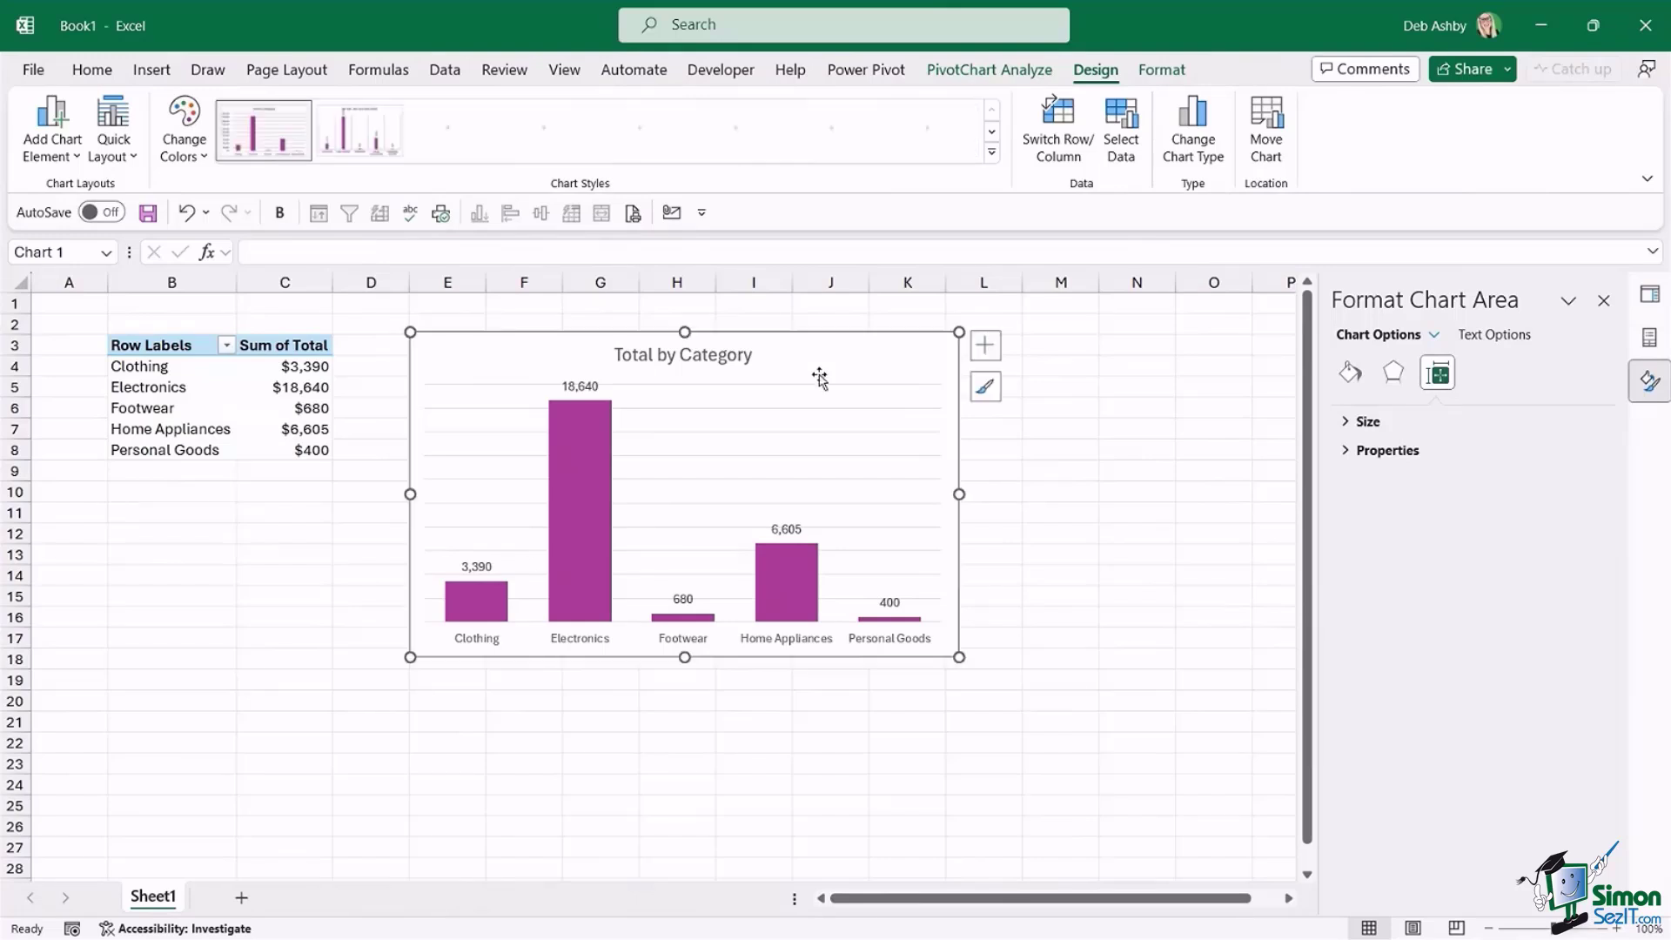
pyautogui.click(1157, 389)
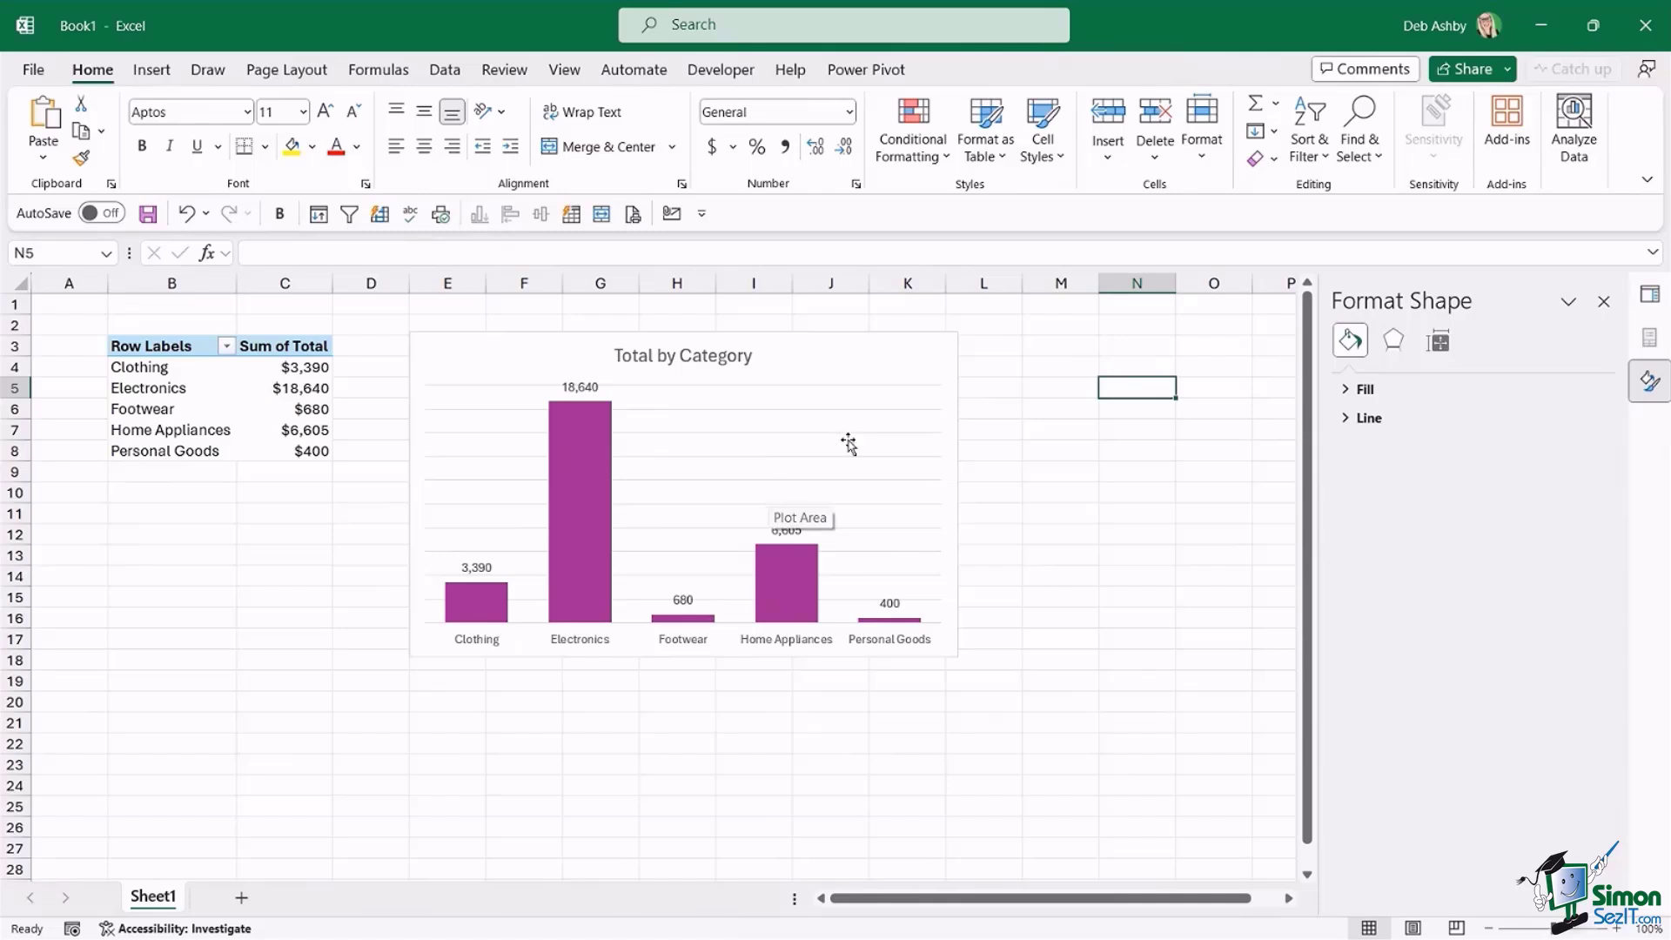
# - Minimise the open windows and open Faker Holdings Limited.txt in Notepad from the "Excel - Cleaning Data in Power Query" folder
pyautogui.click(1538, 28)
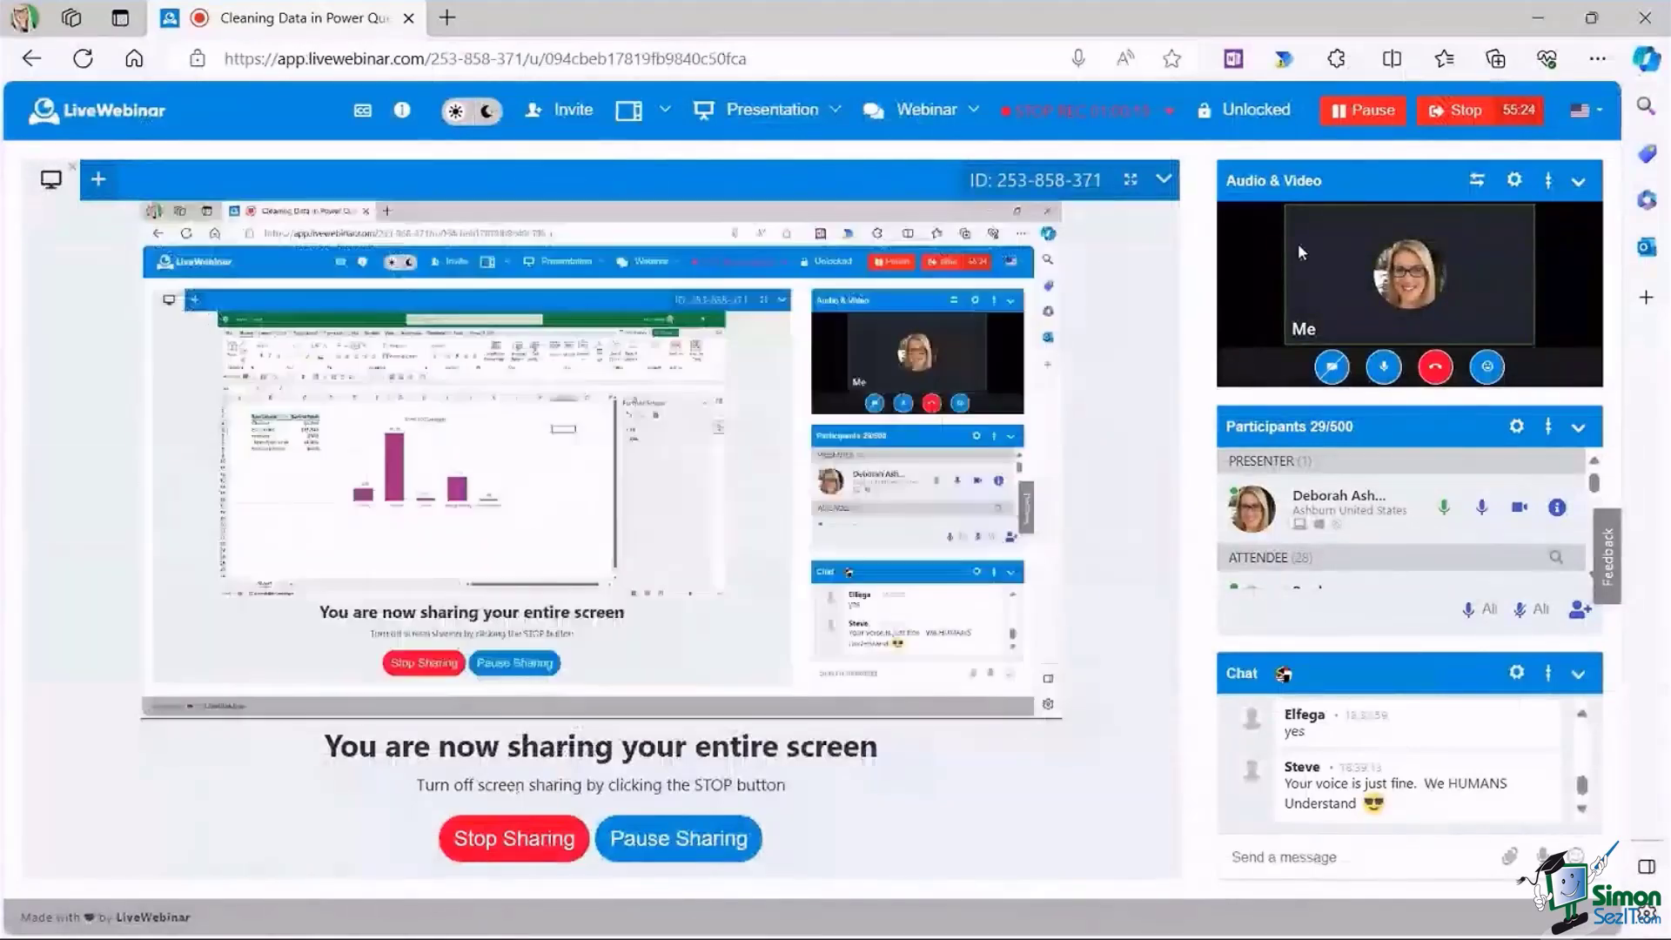
pyautogui.click(1537, 18)
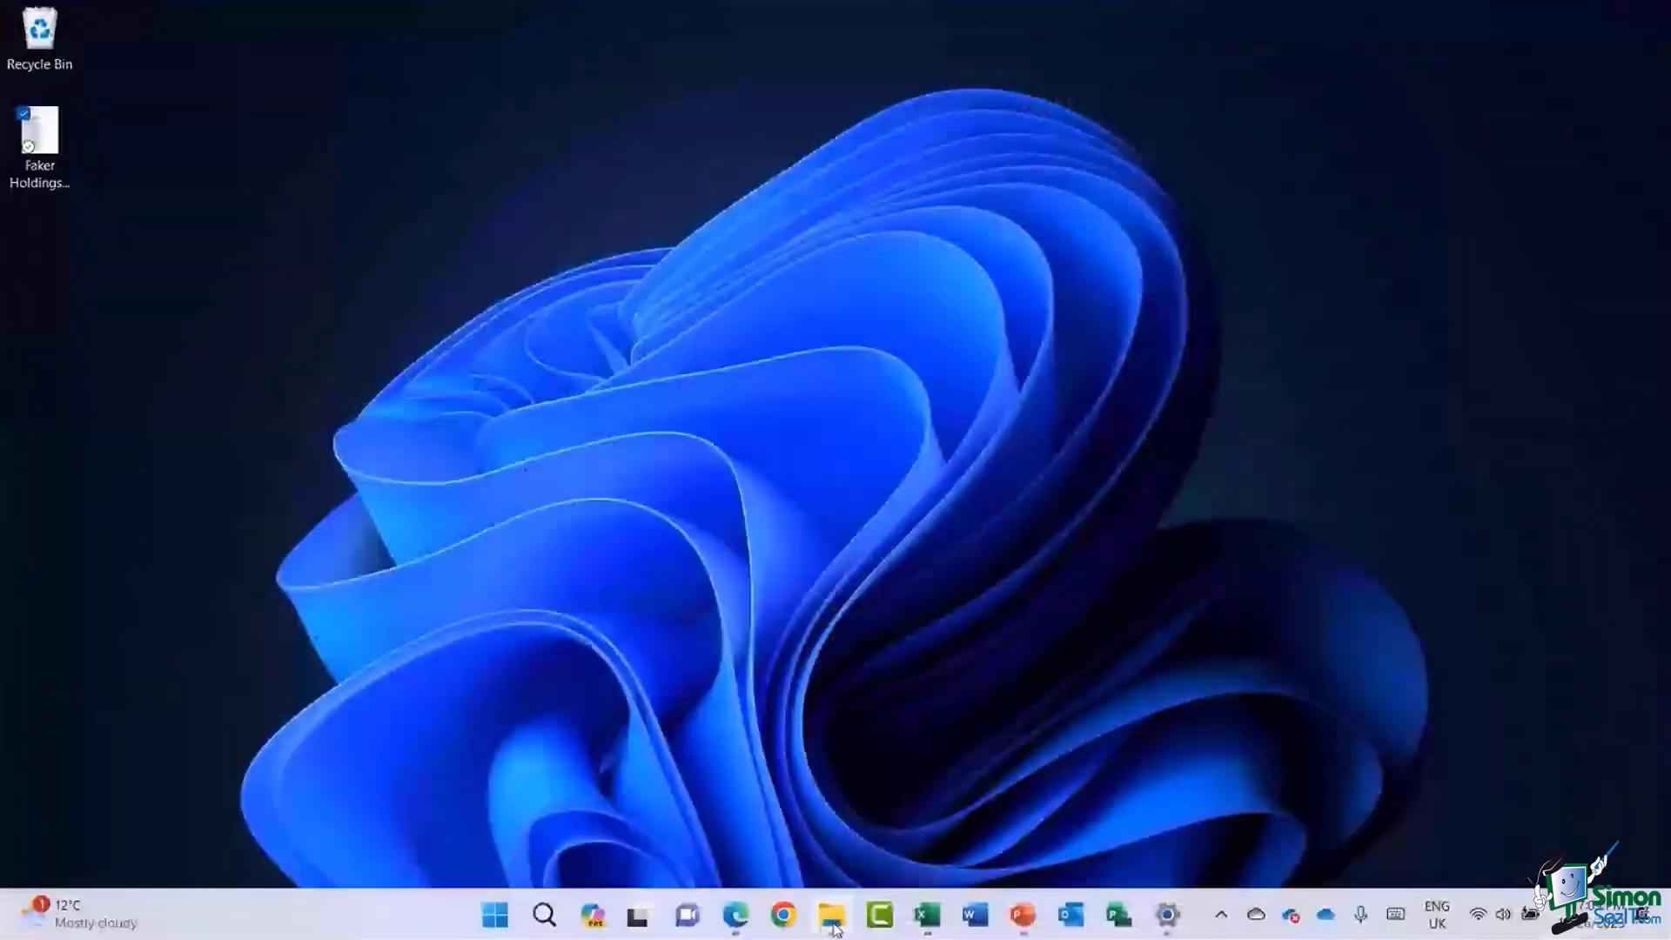
pyautogui.click(832, 915)
pyautogui.moveTo(619, 153); pyautogui.dragTo(837, 127)
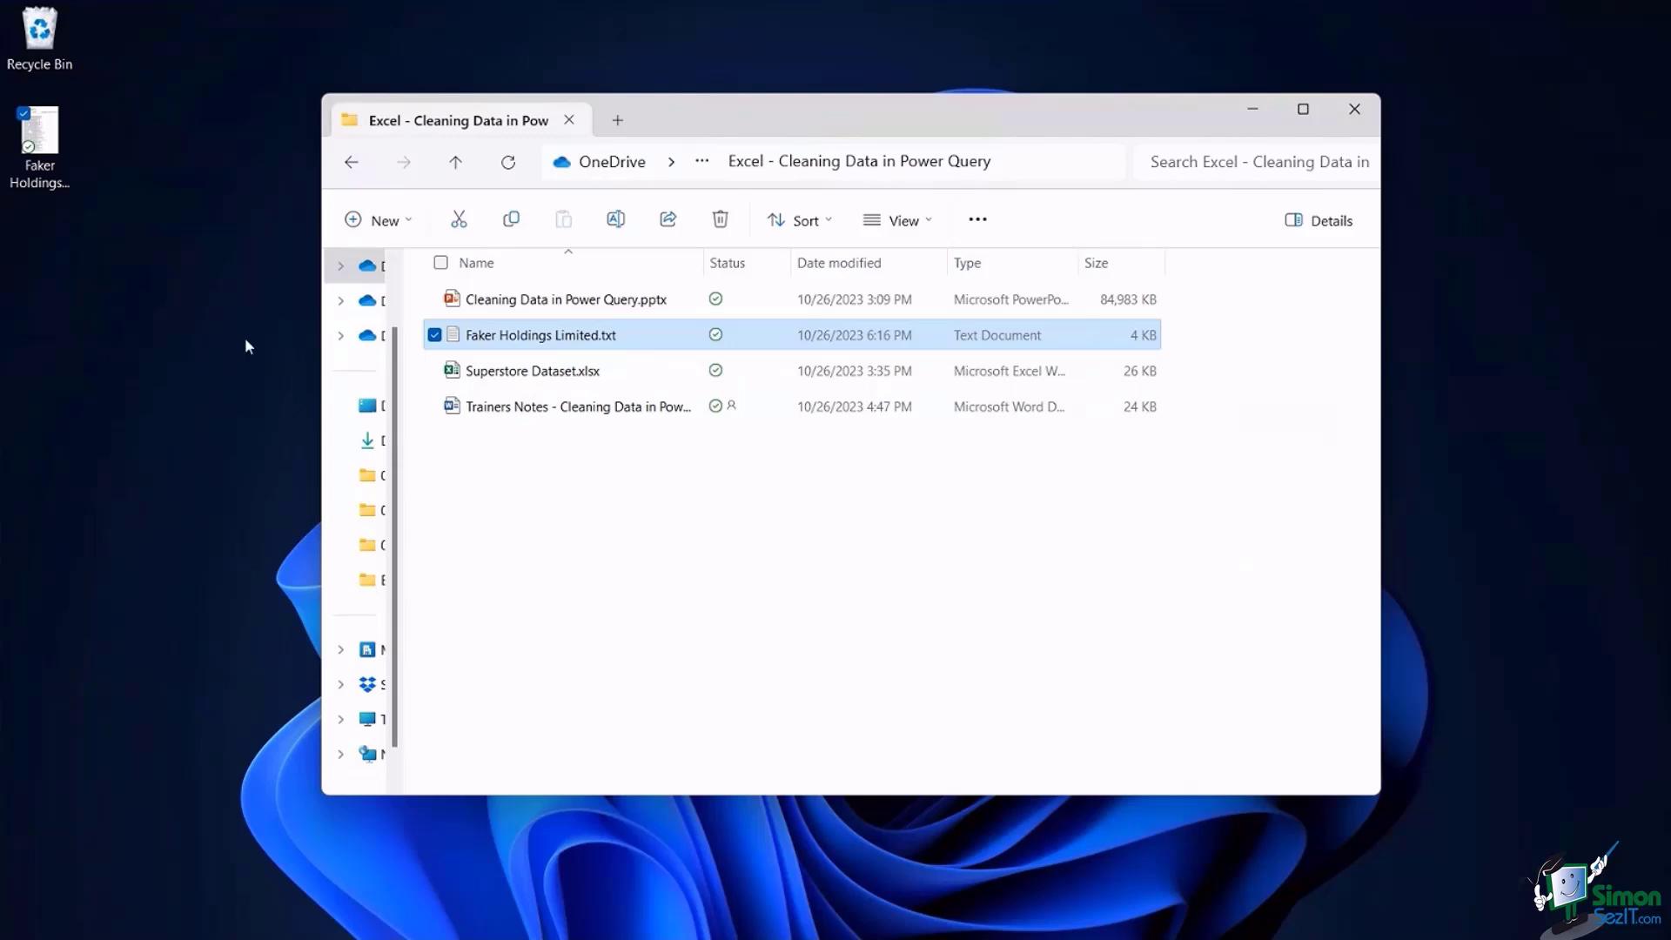
pyautogui.doubleClick(607, 336)
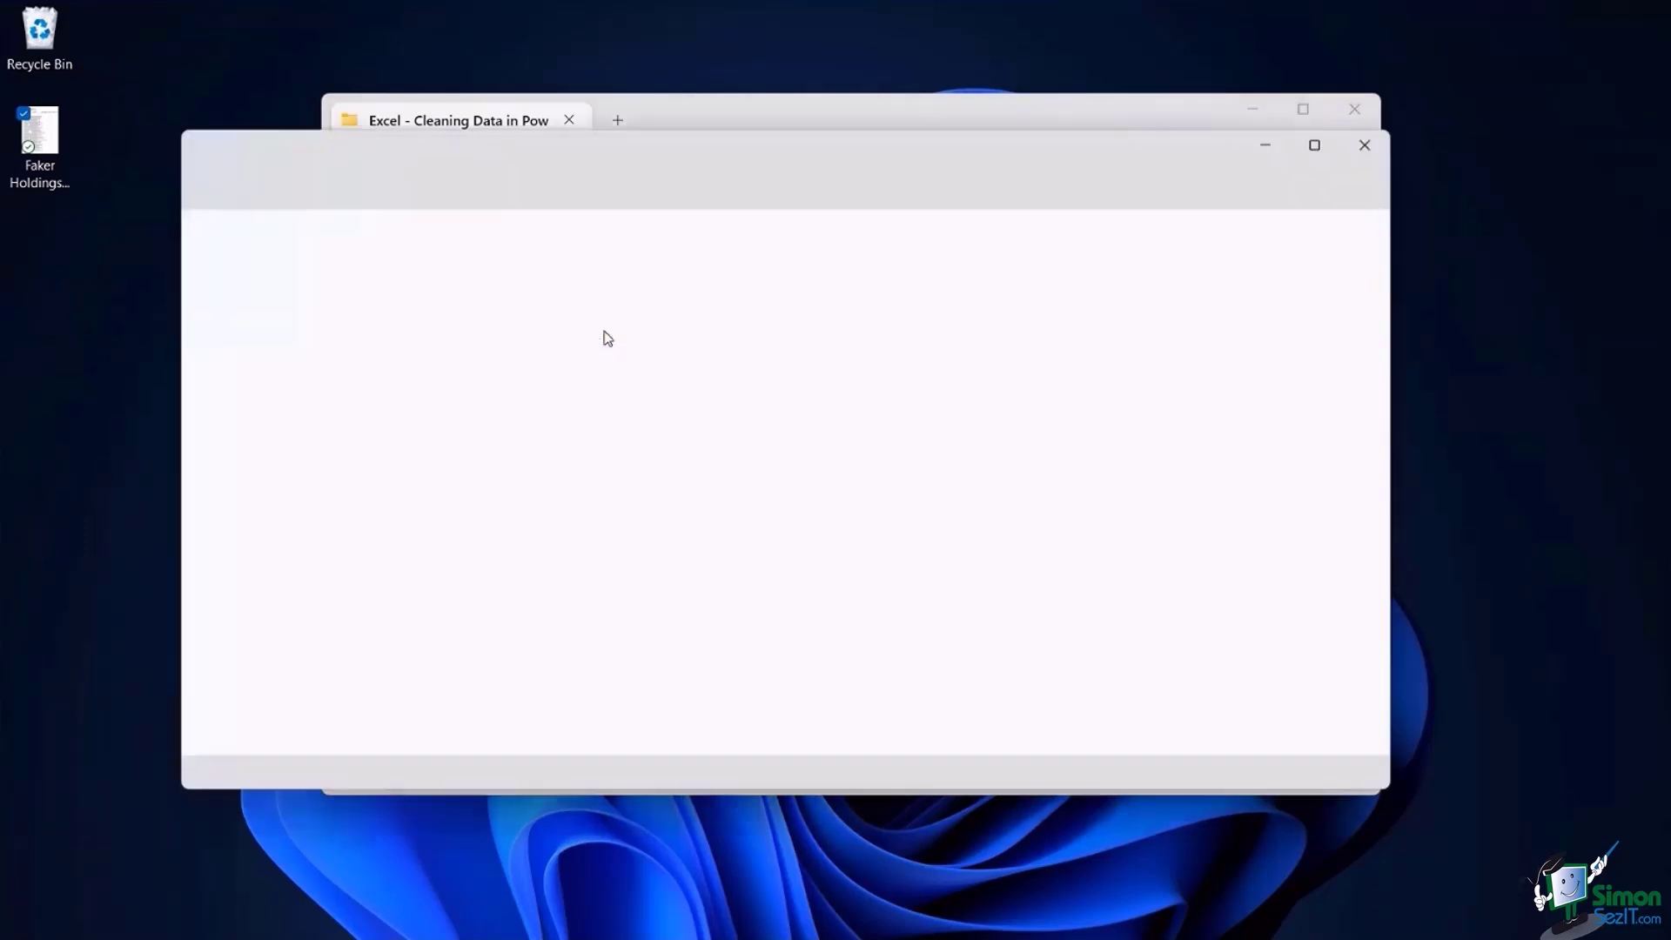
pyautogui.click(438, 557)
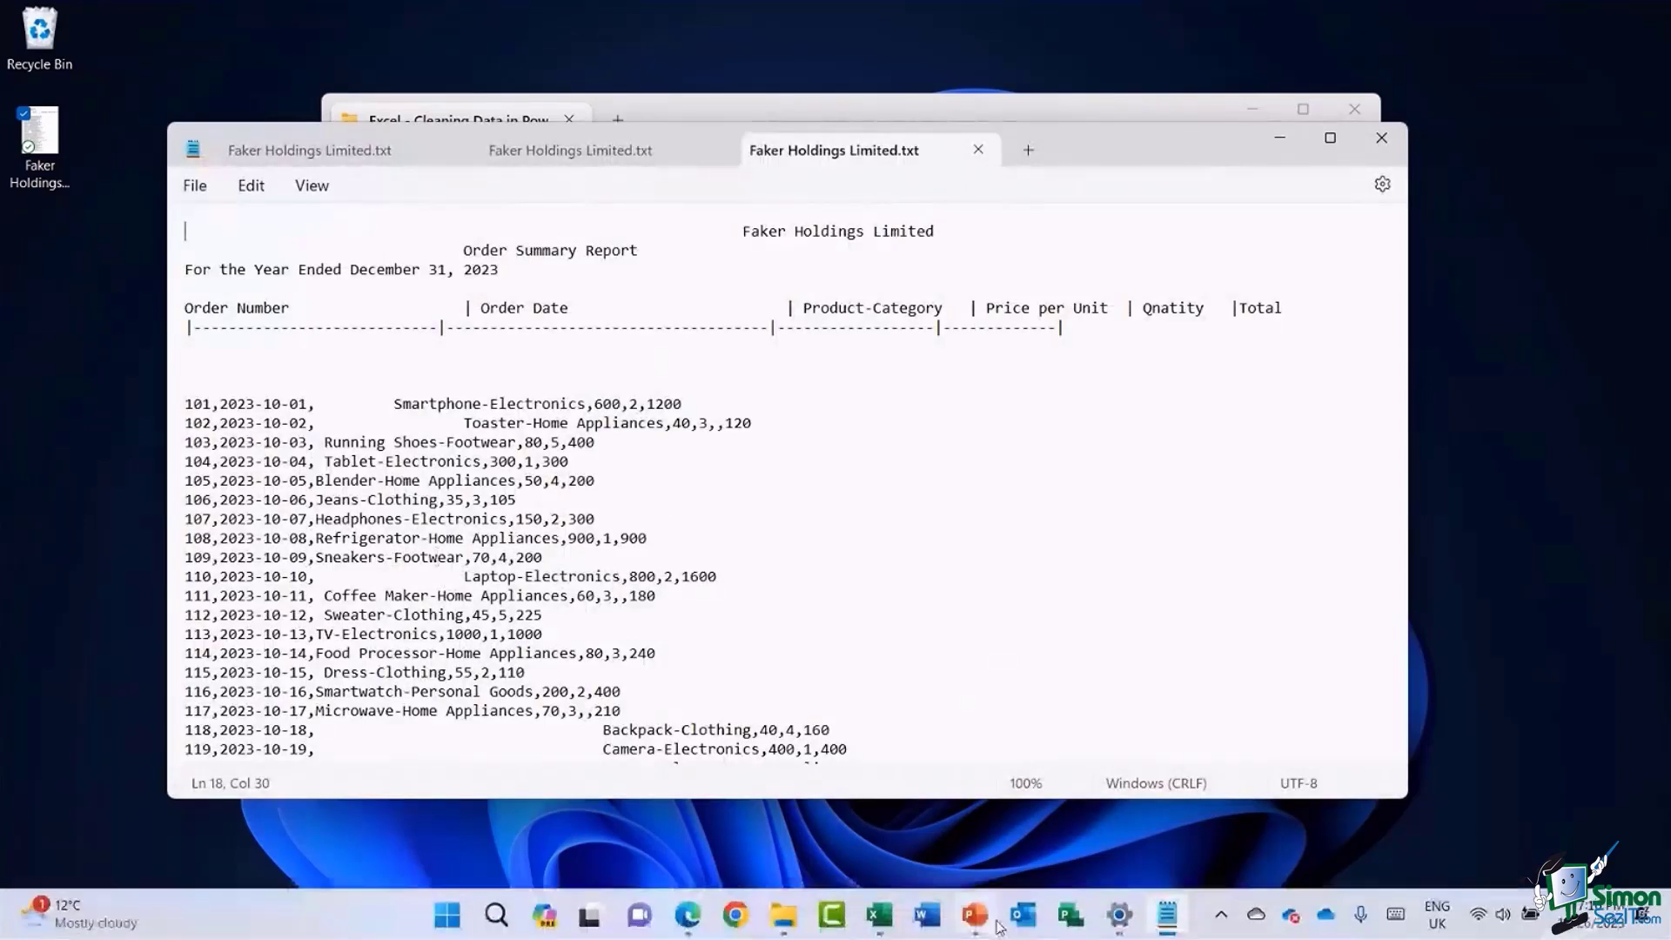
# - Check the existing categories in the Excel workbook and return to the text file in Notepad
pyautogui.moveTo(888, 924)
pyautogui.click(888, 818)
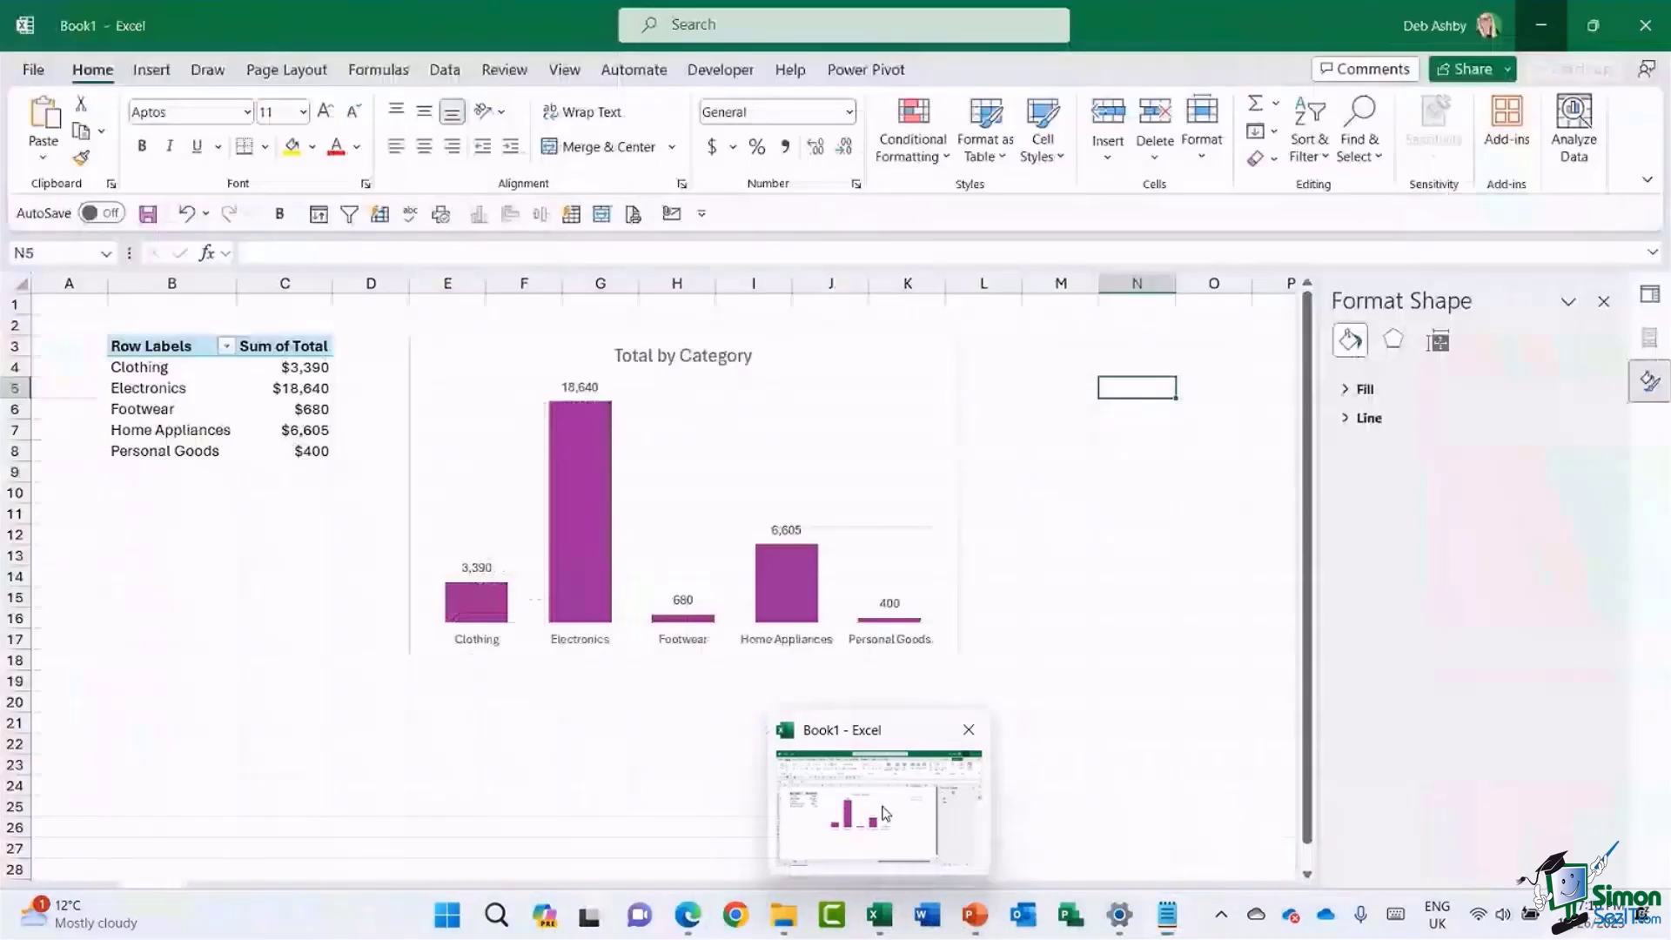
pyautogui.click(1540, 22)
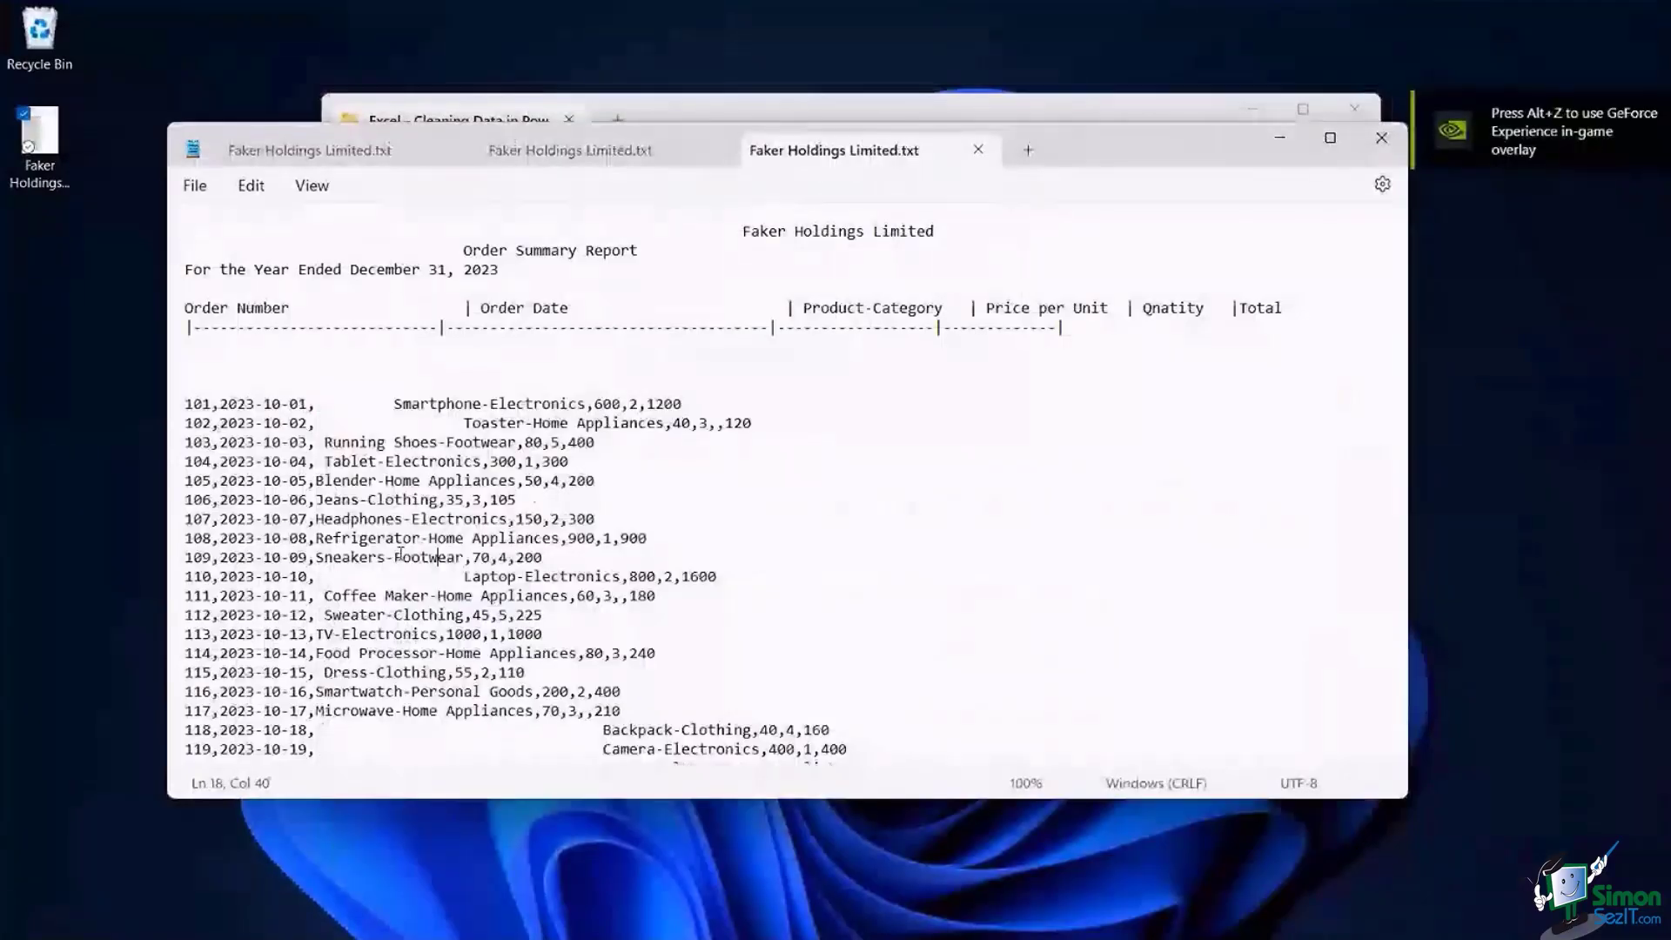
# - In the Sneakers order line, replace the category Footwear with Beauty and set the total to 400
pyautogui.moveTo(397, 557); pyautogui.dragTo(464, 558)
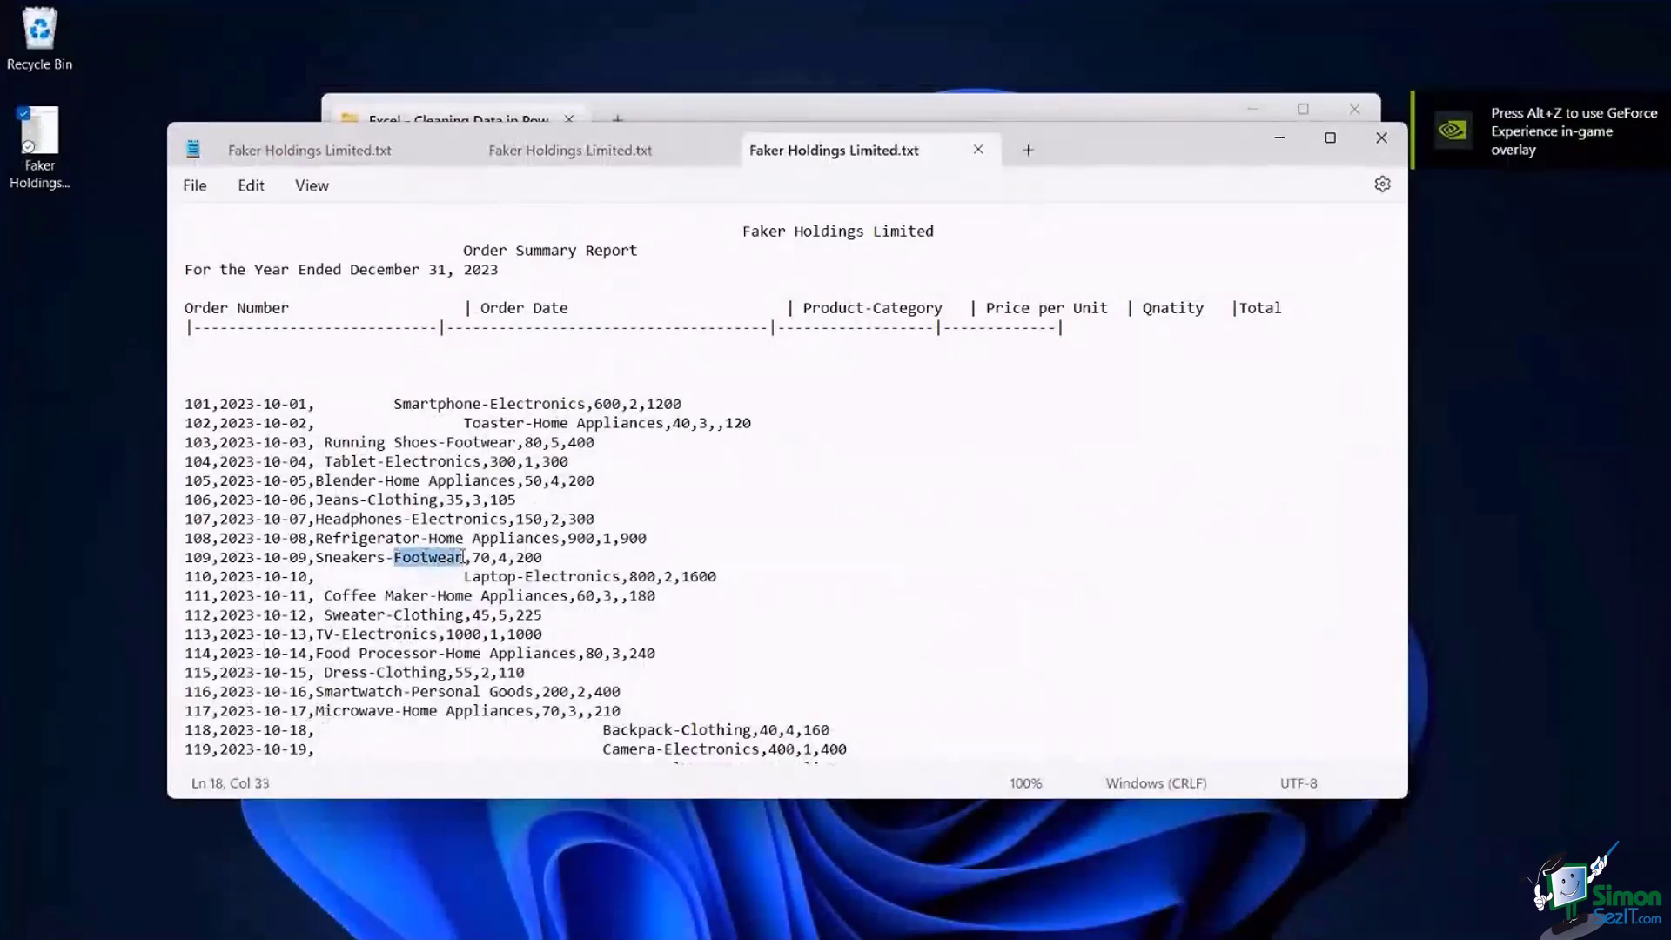
pyautogui.write('Beauty')
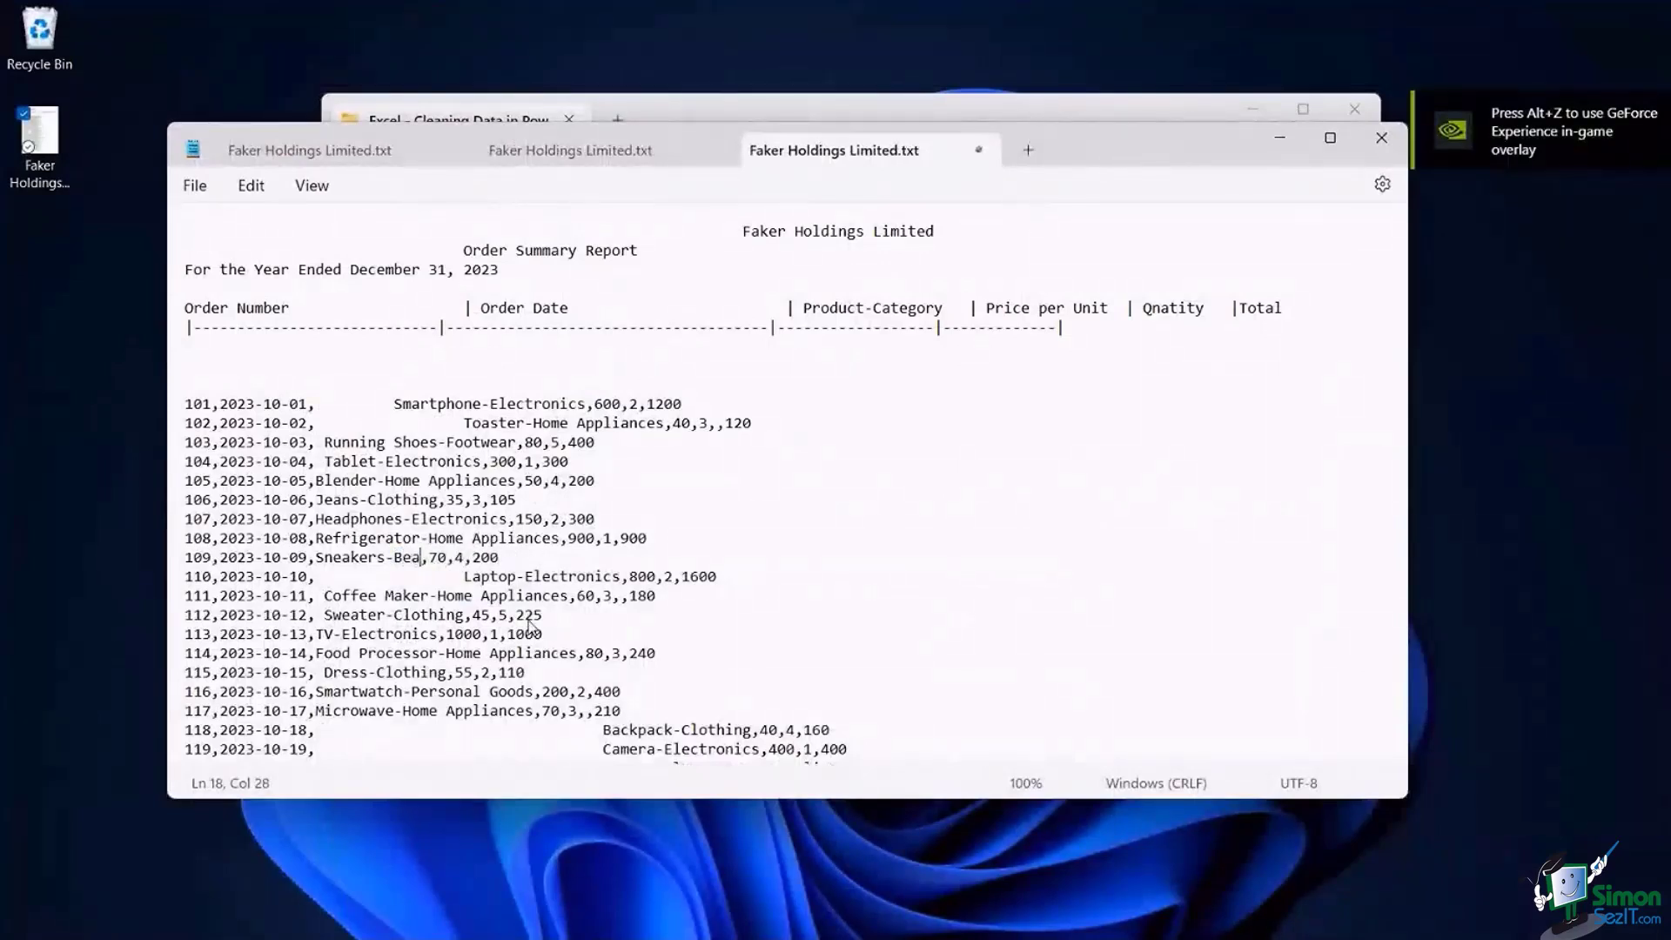
pyautogui.click(760, 523)
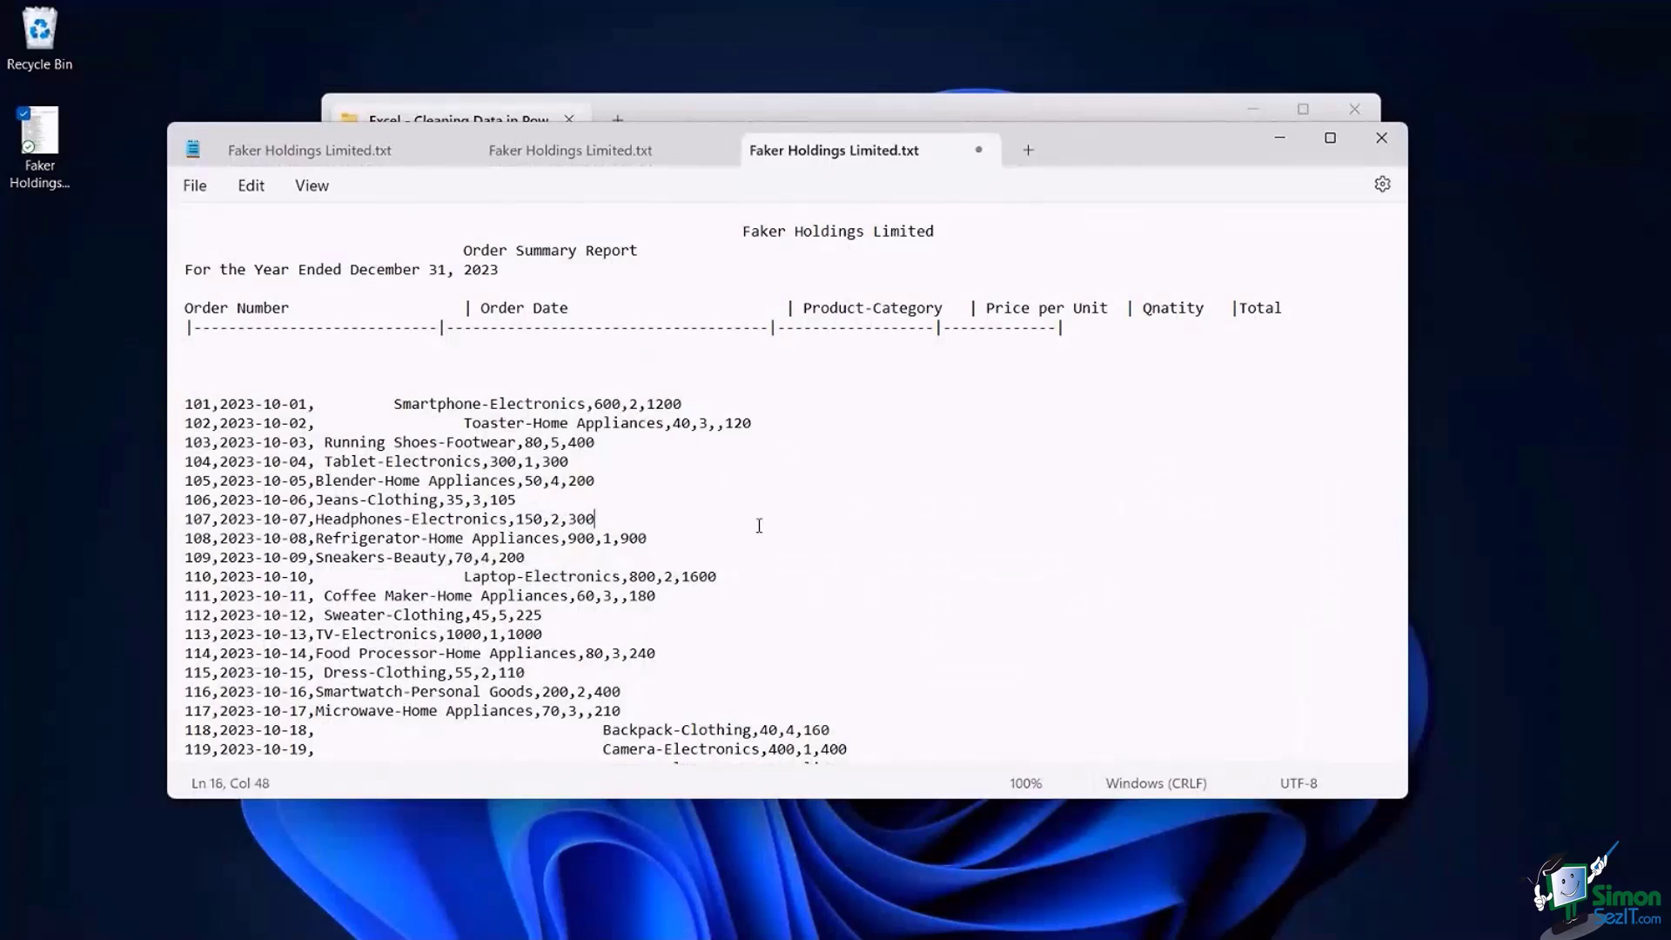
pyautogui.moveTo(498, 557); pyautogui.dragTo(527, 557)
pyautogui.write('400')
pyautogui.click(829, 538)
# - Save the edited text file and minimise its window
pyautogui.click(195, 185)
pyautogui.click(217, 339)
pyautogui.moveTo(1105, 148); pyautogui.dragTo(1062, 243)
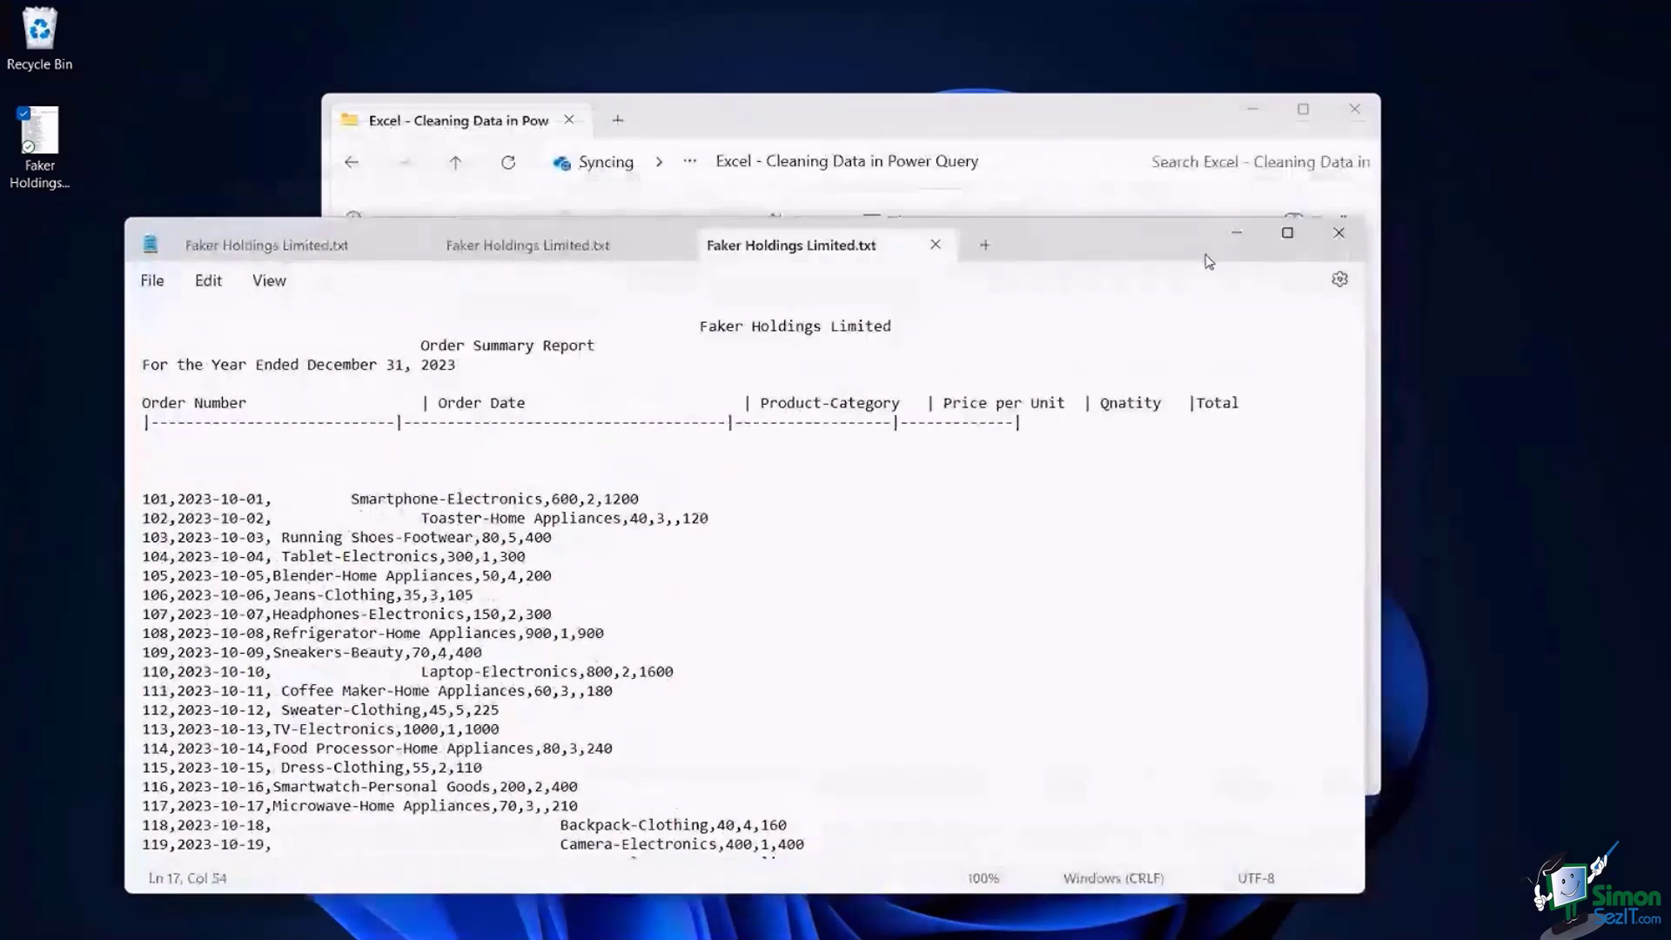
pyautogui.click(1236, 233)
# - Review the source folder containing Faker Holdings Limited.txt and return to the Excel workbook
pyautogui.click(881, 915)
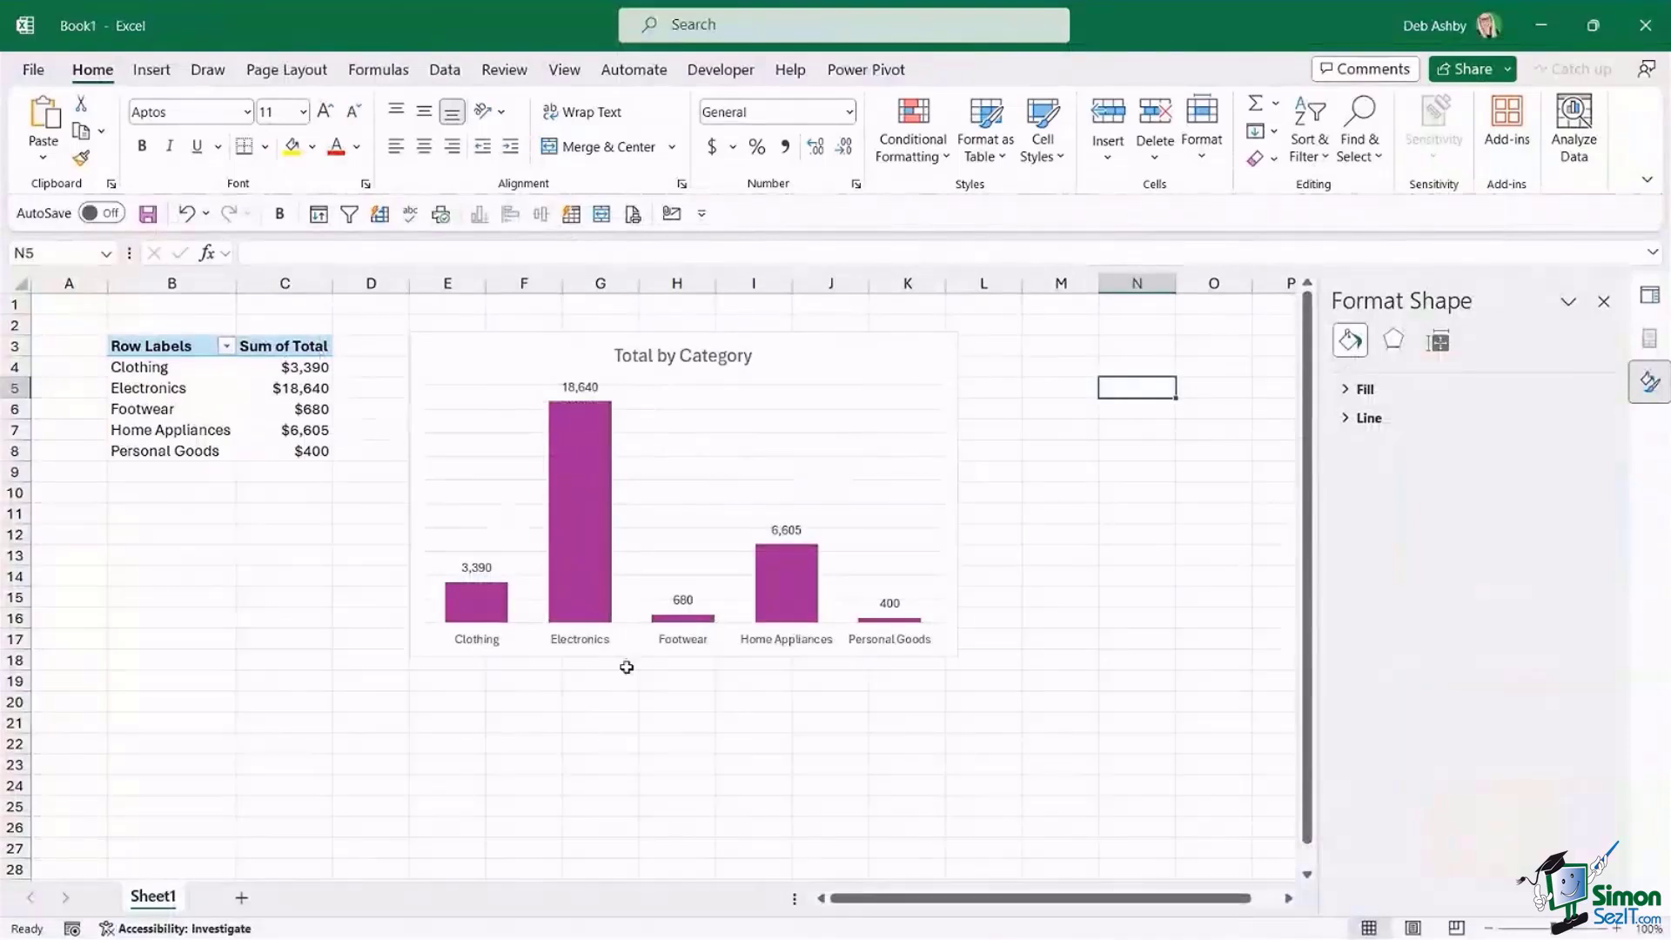
pyautogui.moveTo(788, 924)
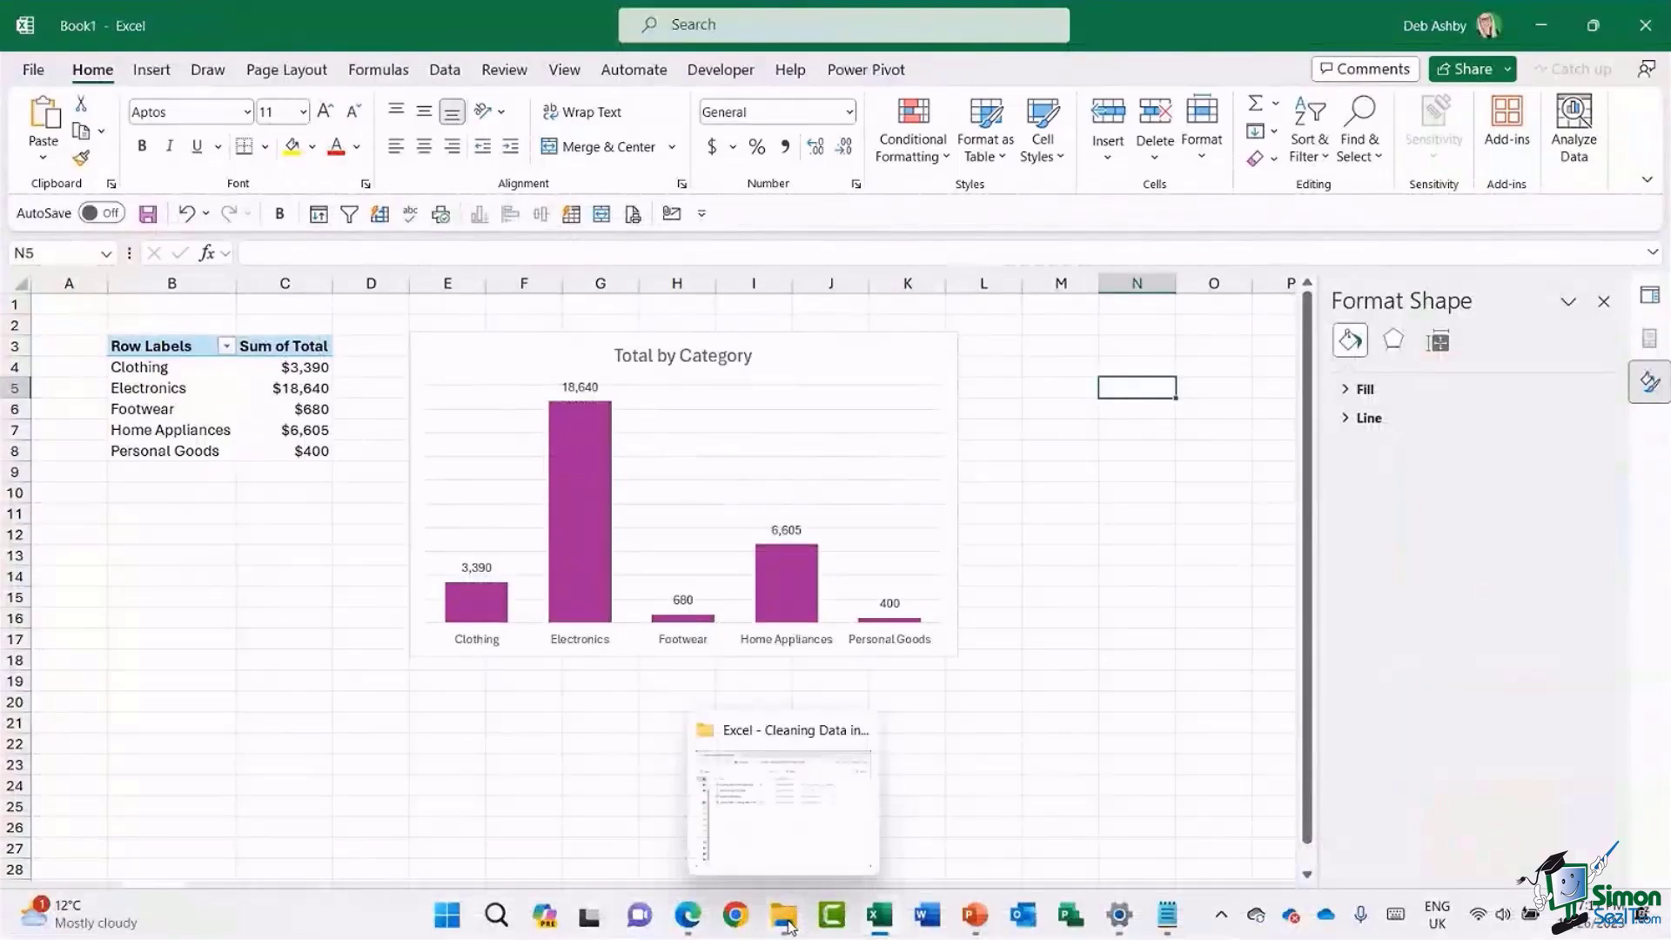
pyautogui.click(783, 849)
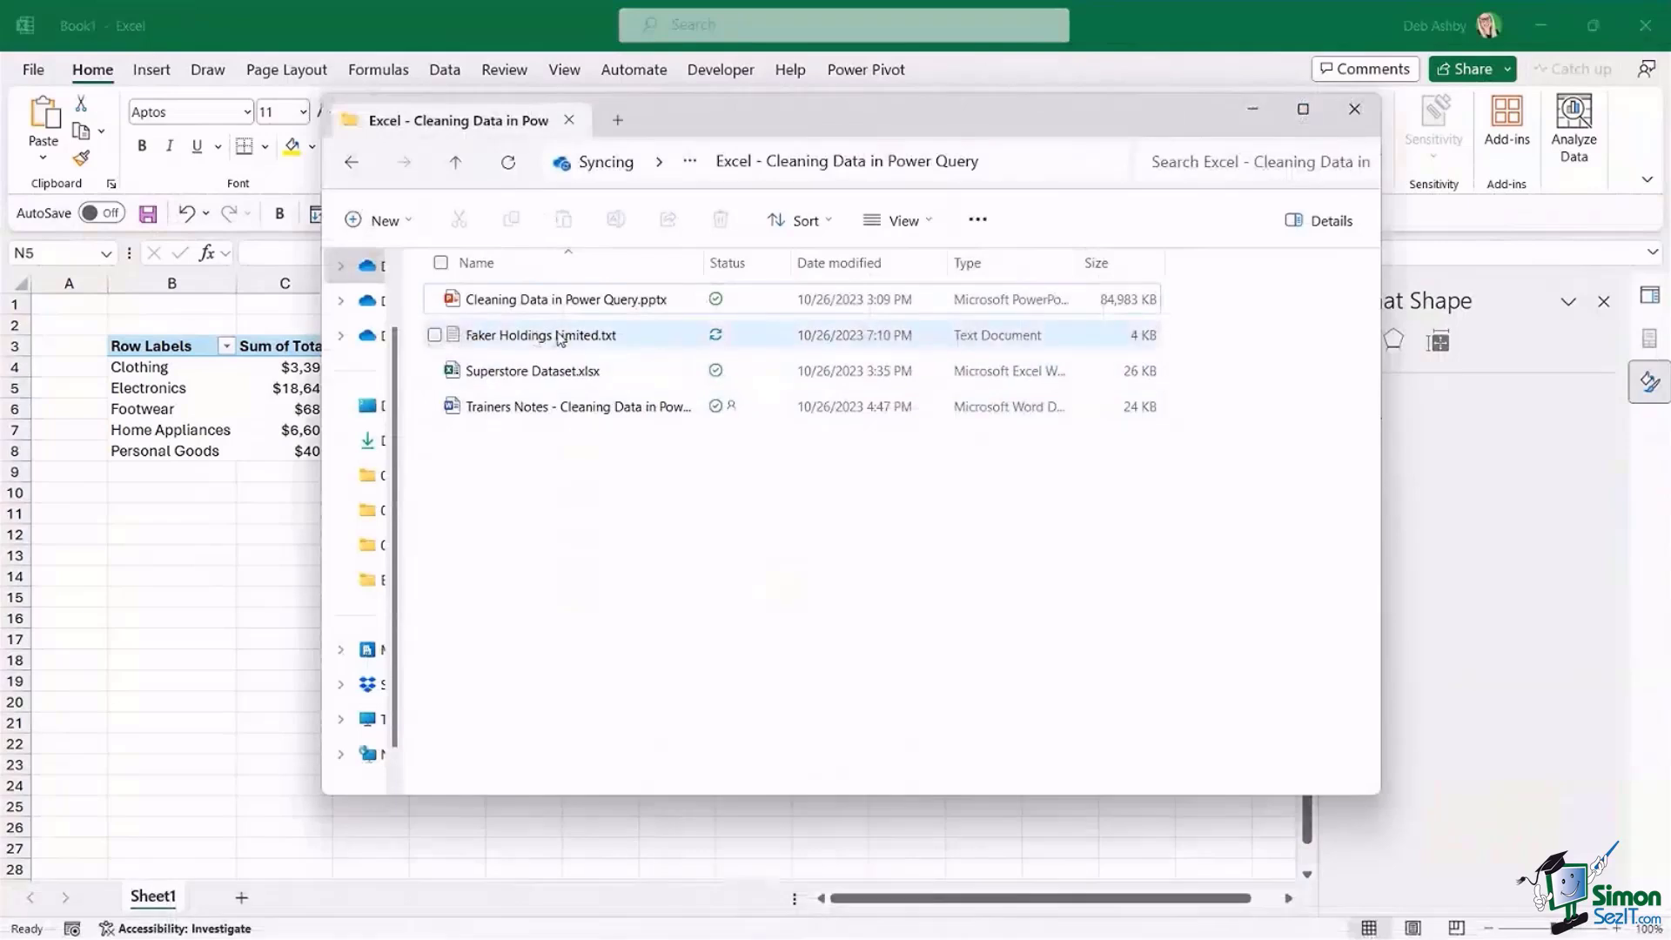
pyautogui.hotkey('alt', 'Tab')
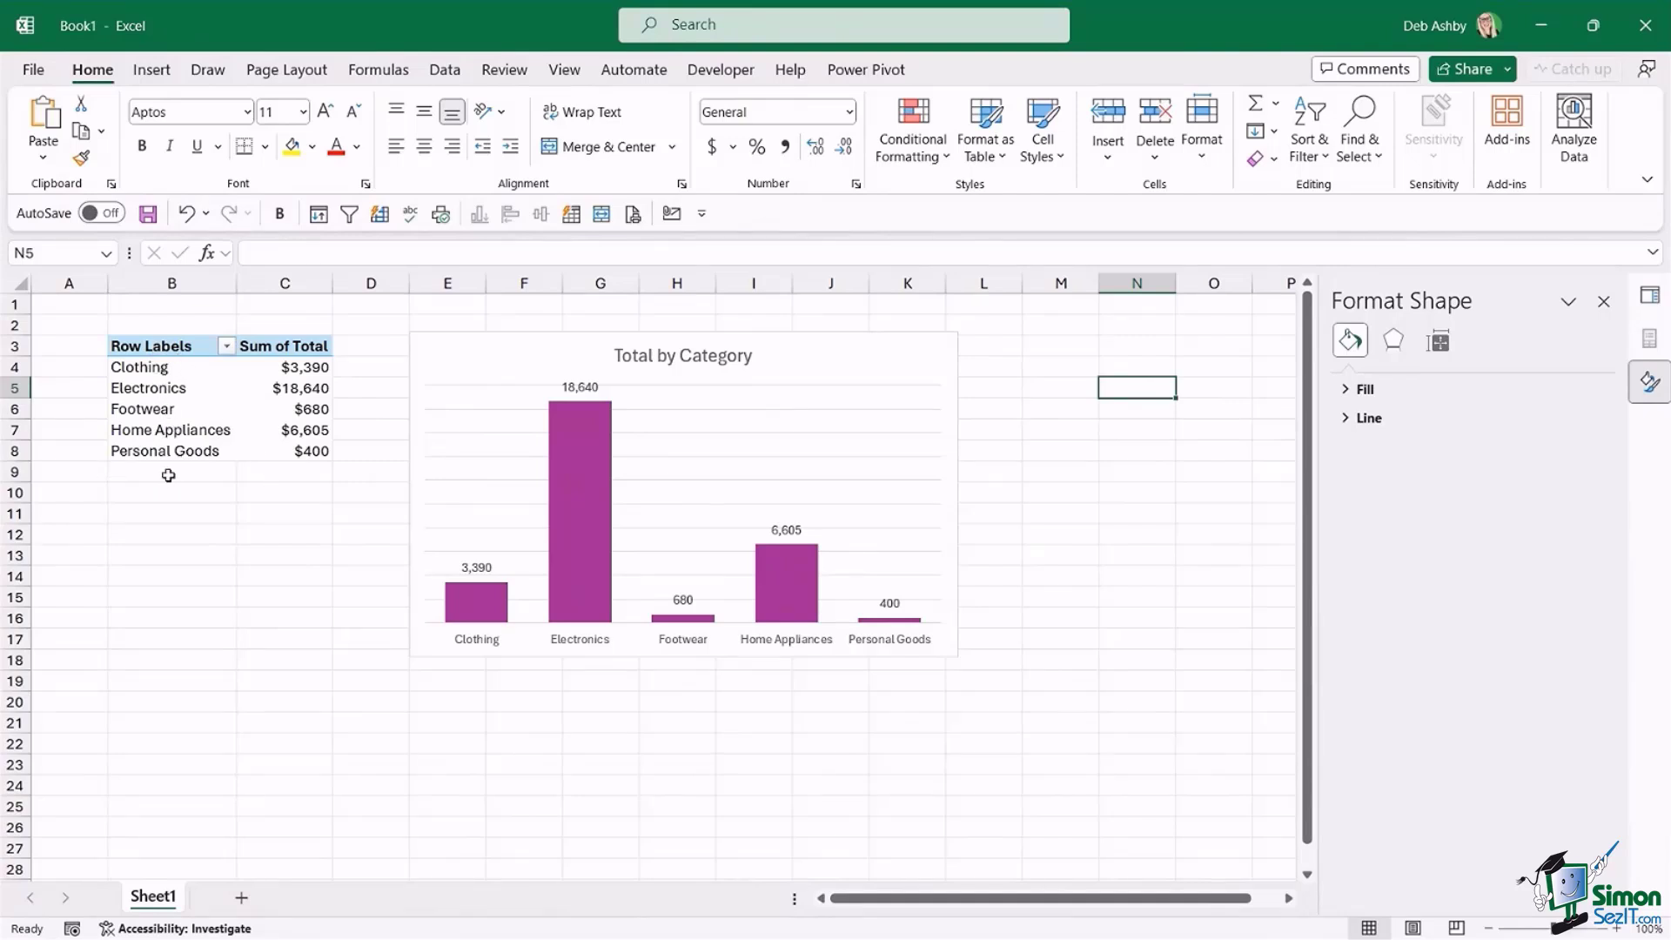
# - Refresh the PivotTable of totals by category and its chart from the edited source file, and check the Beauty row
pyautogui.click(179, 390)
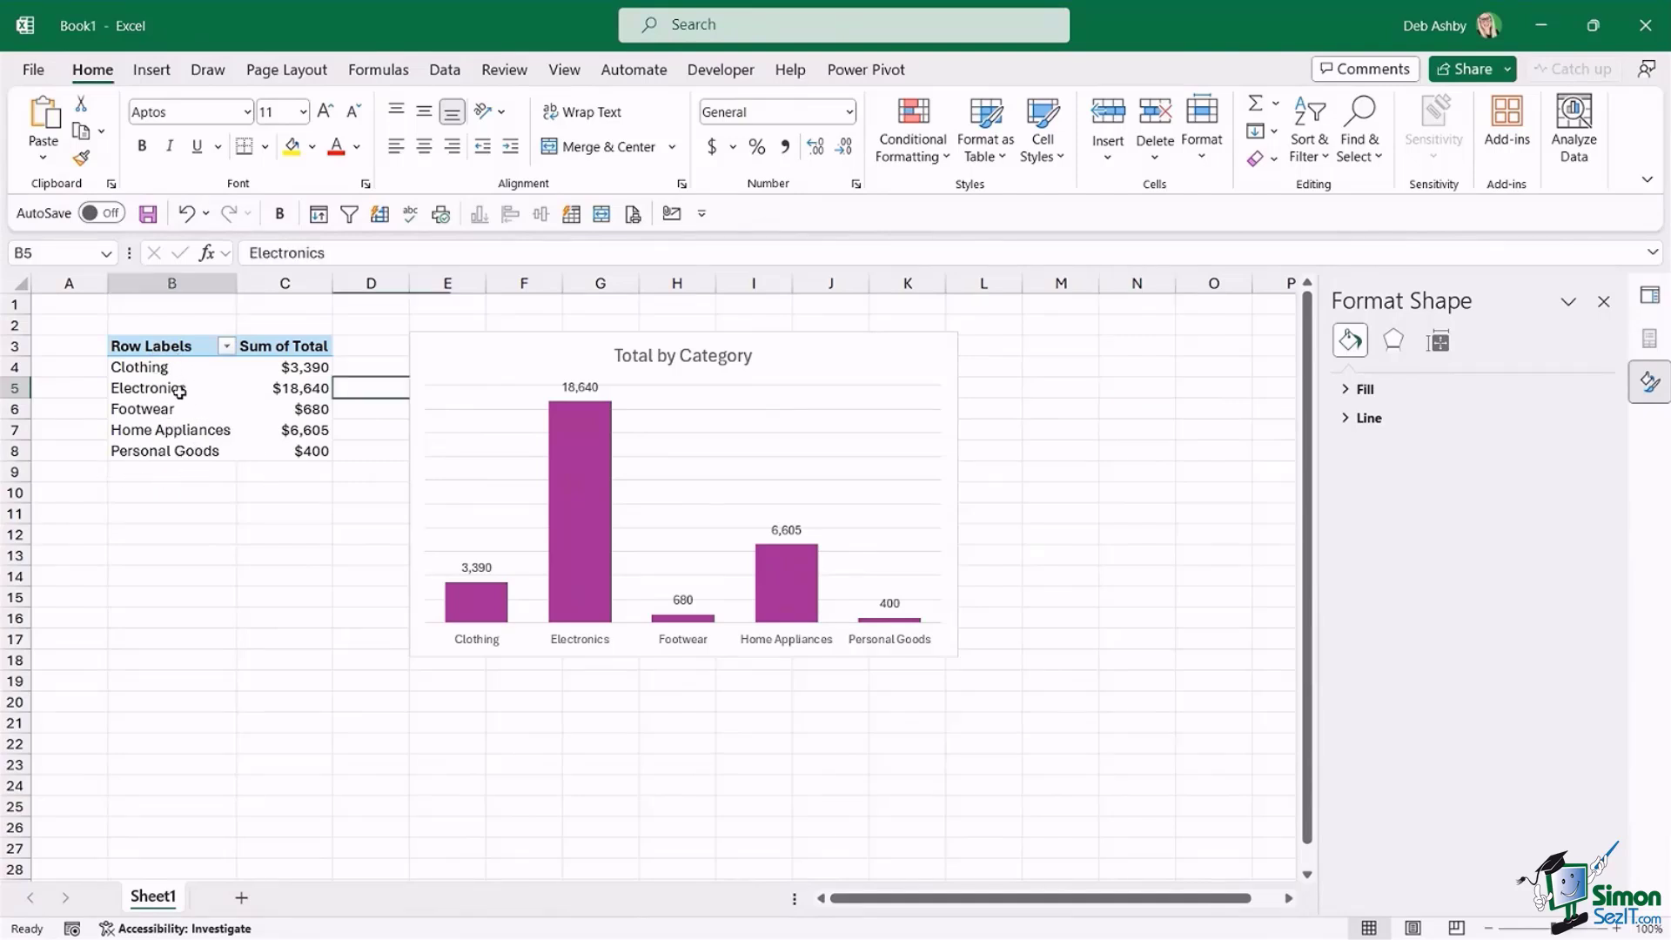
pyautogui.rightClick(181, 393)
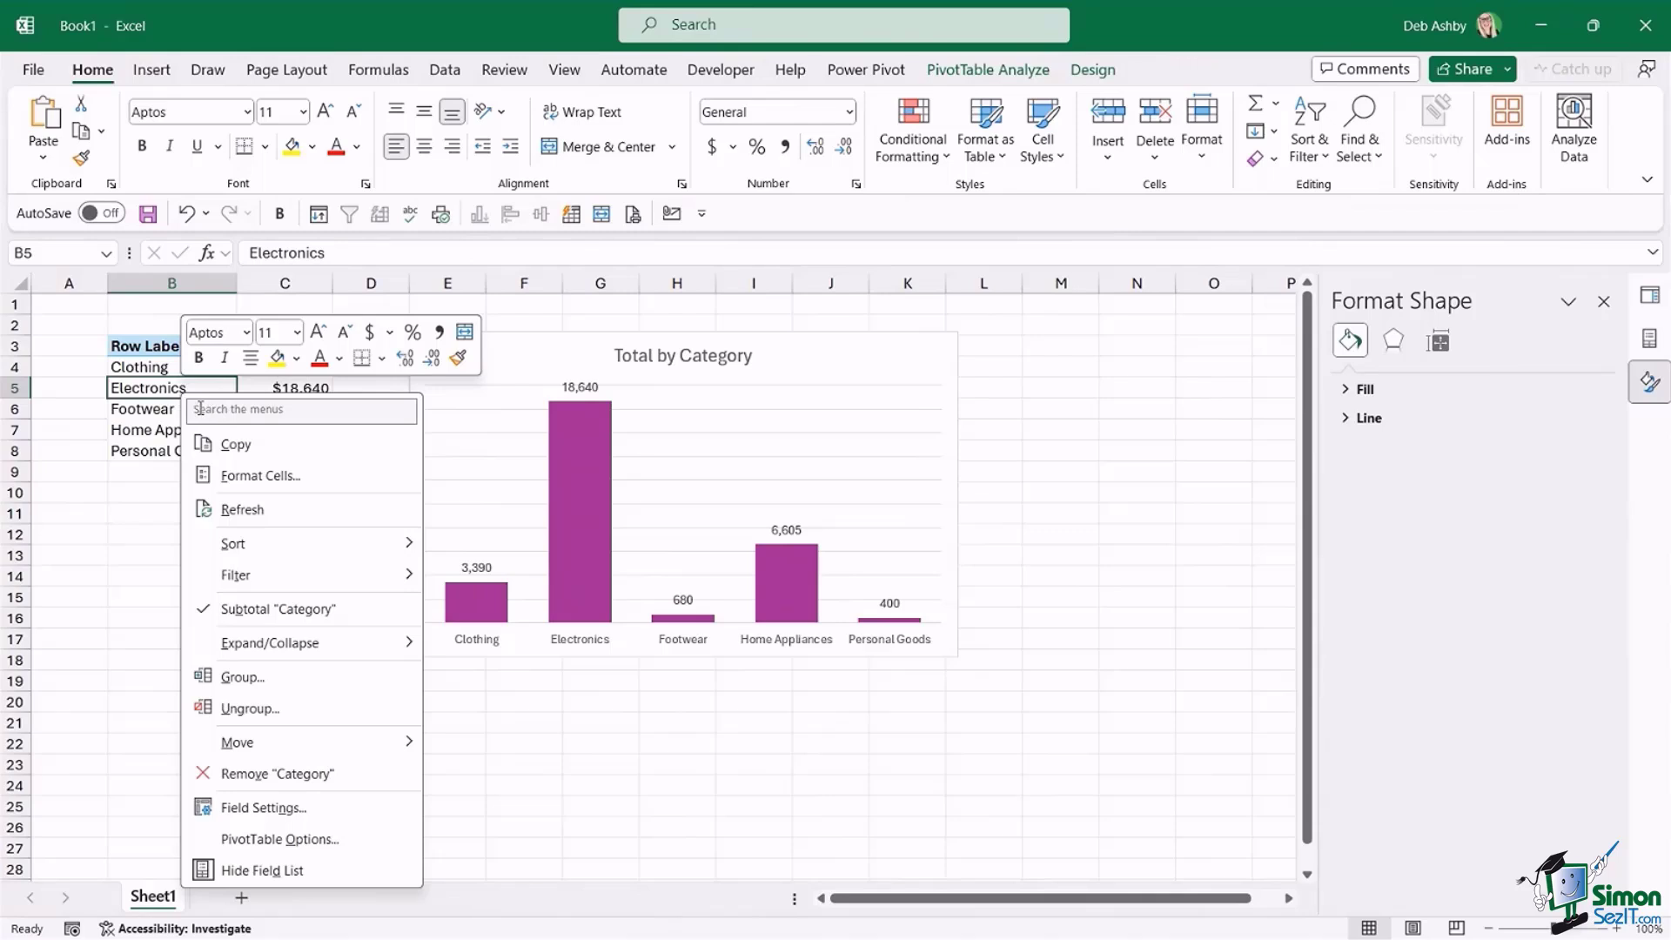
pyautogui.click(260, 512)
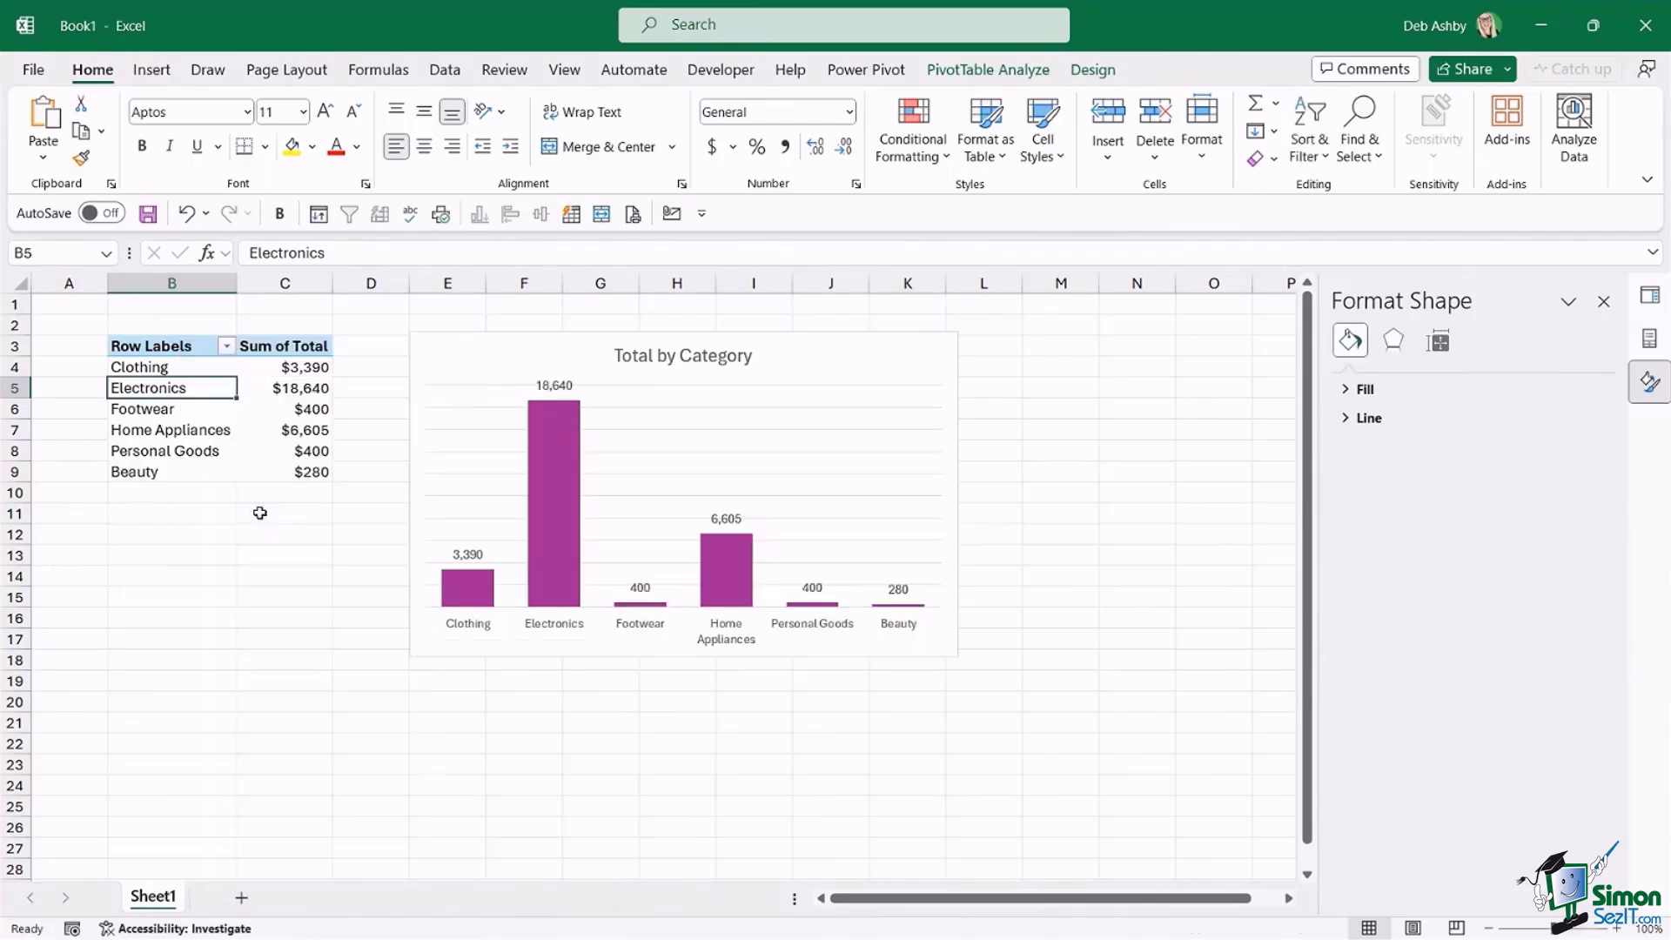
pyautogui.click(151, 472)
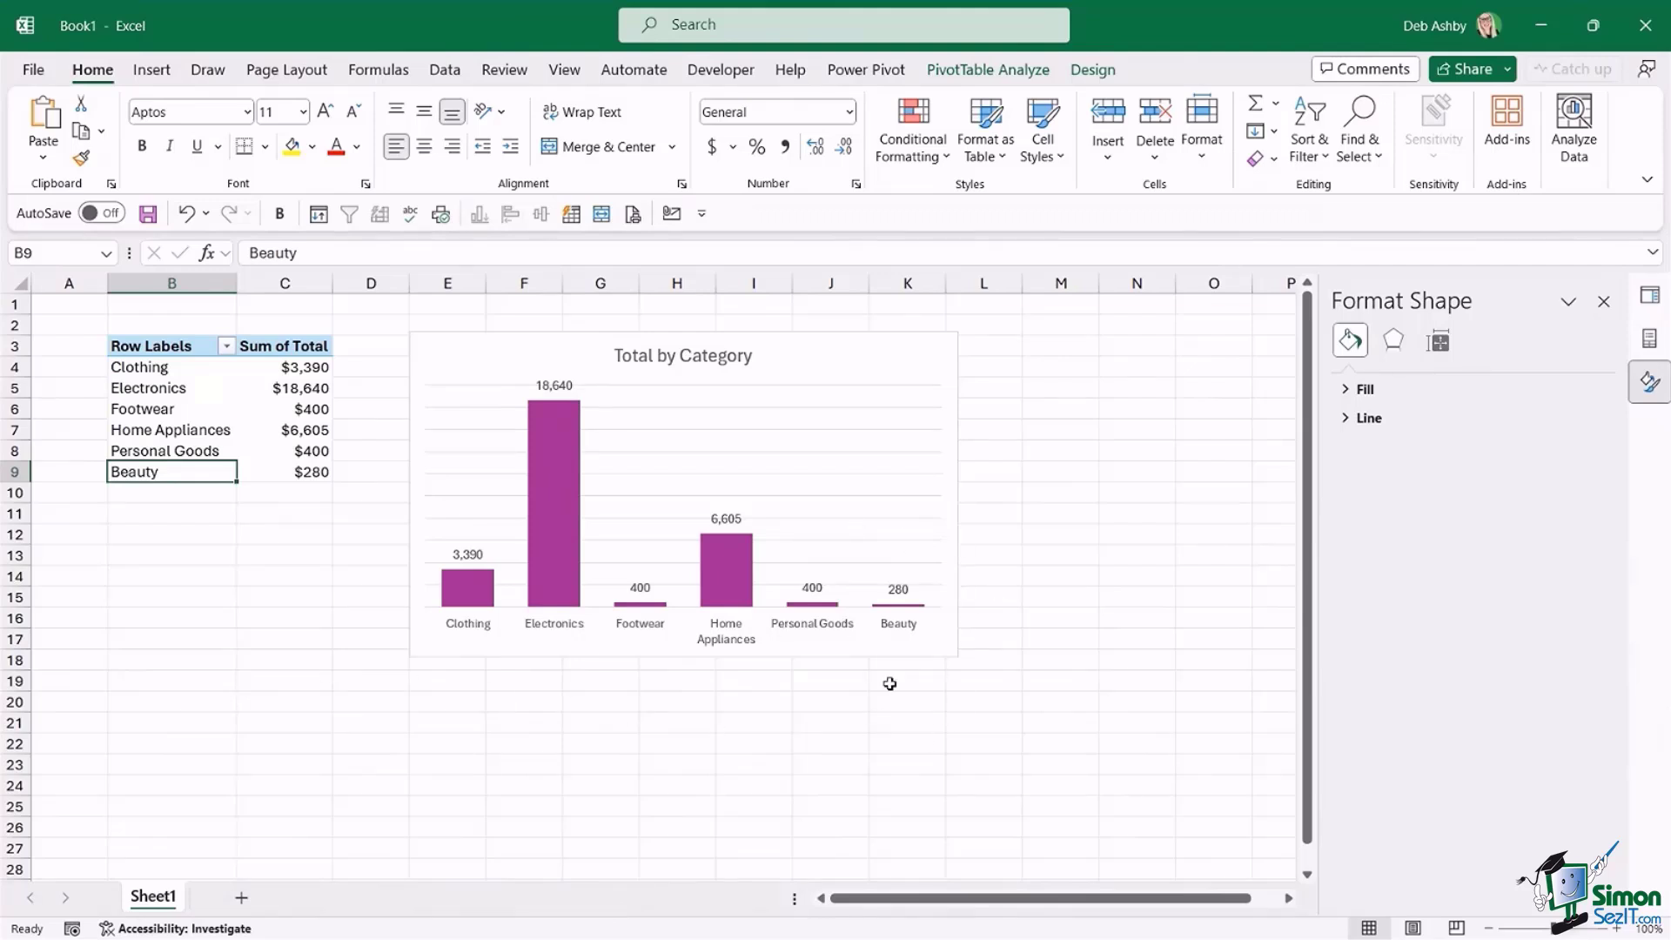
pyautogui.click(1062, 413)
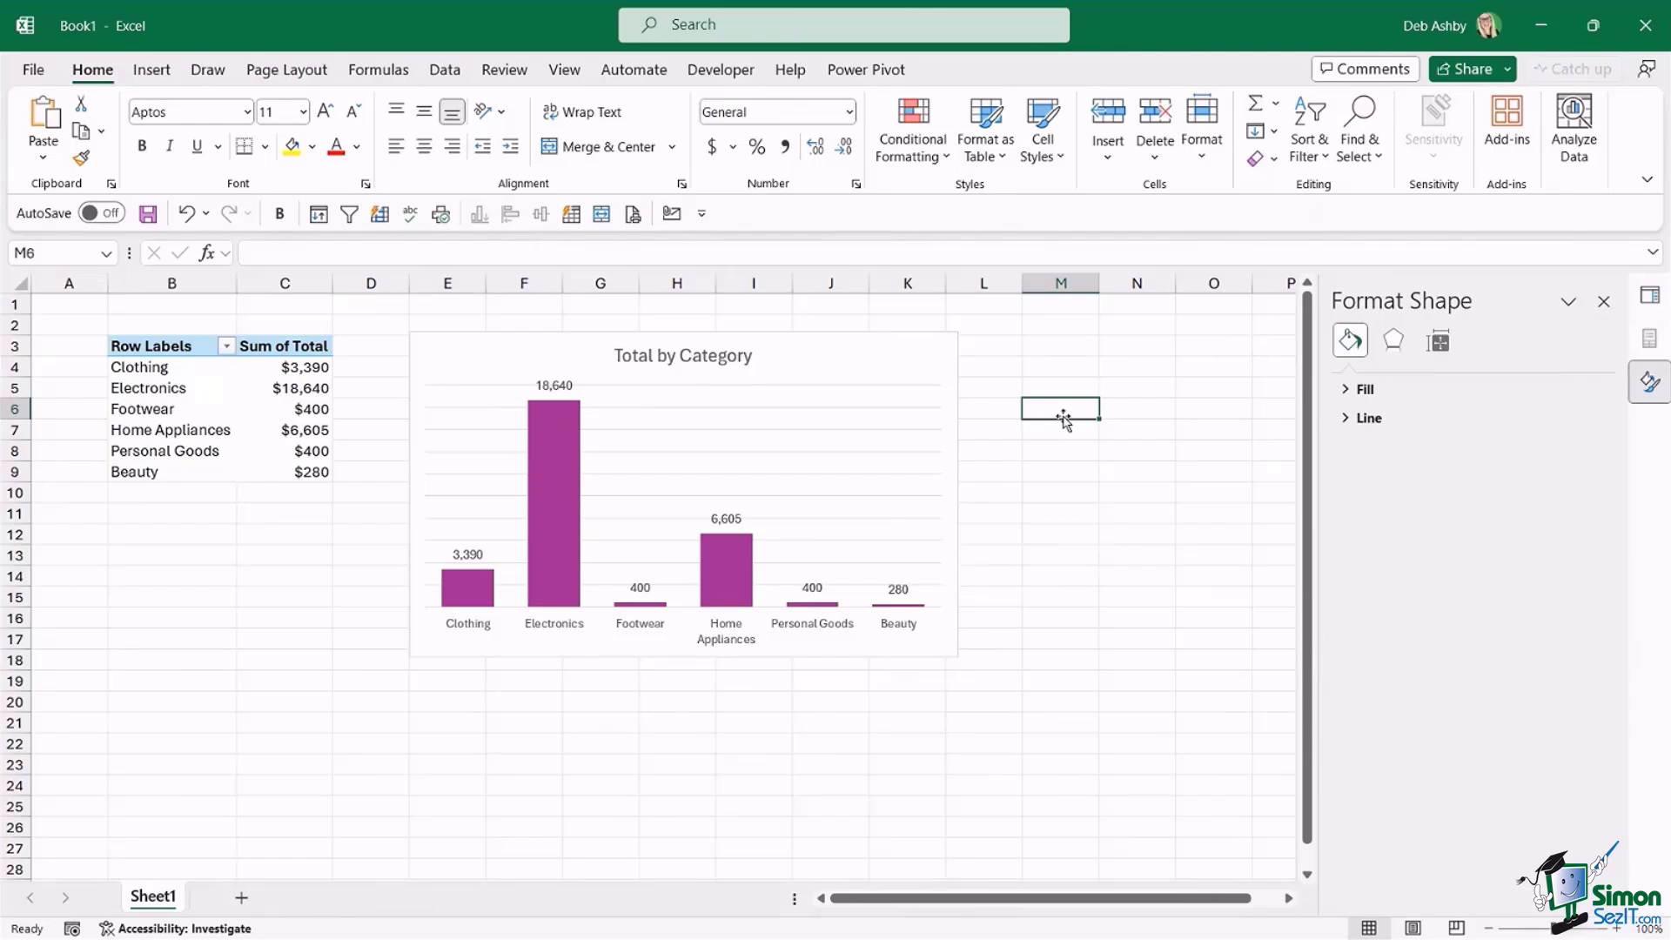
pyautogui.rightClick(176, 412)
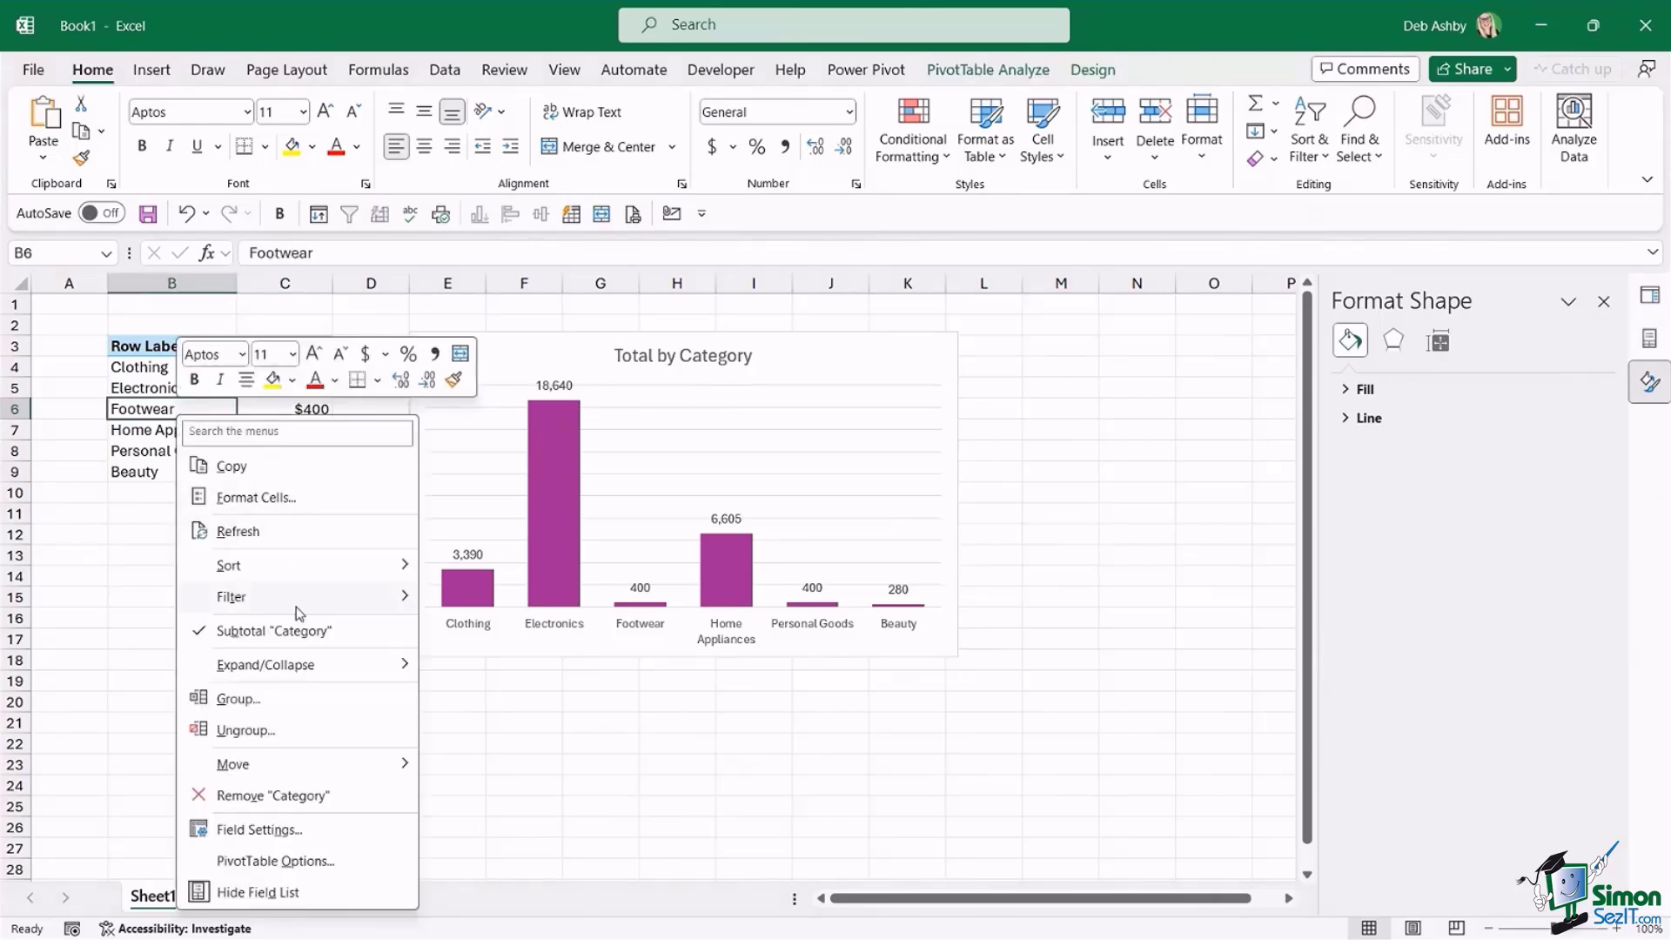
pyautogui.click(1185, 481)
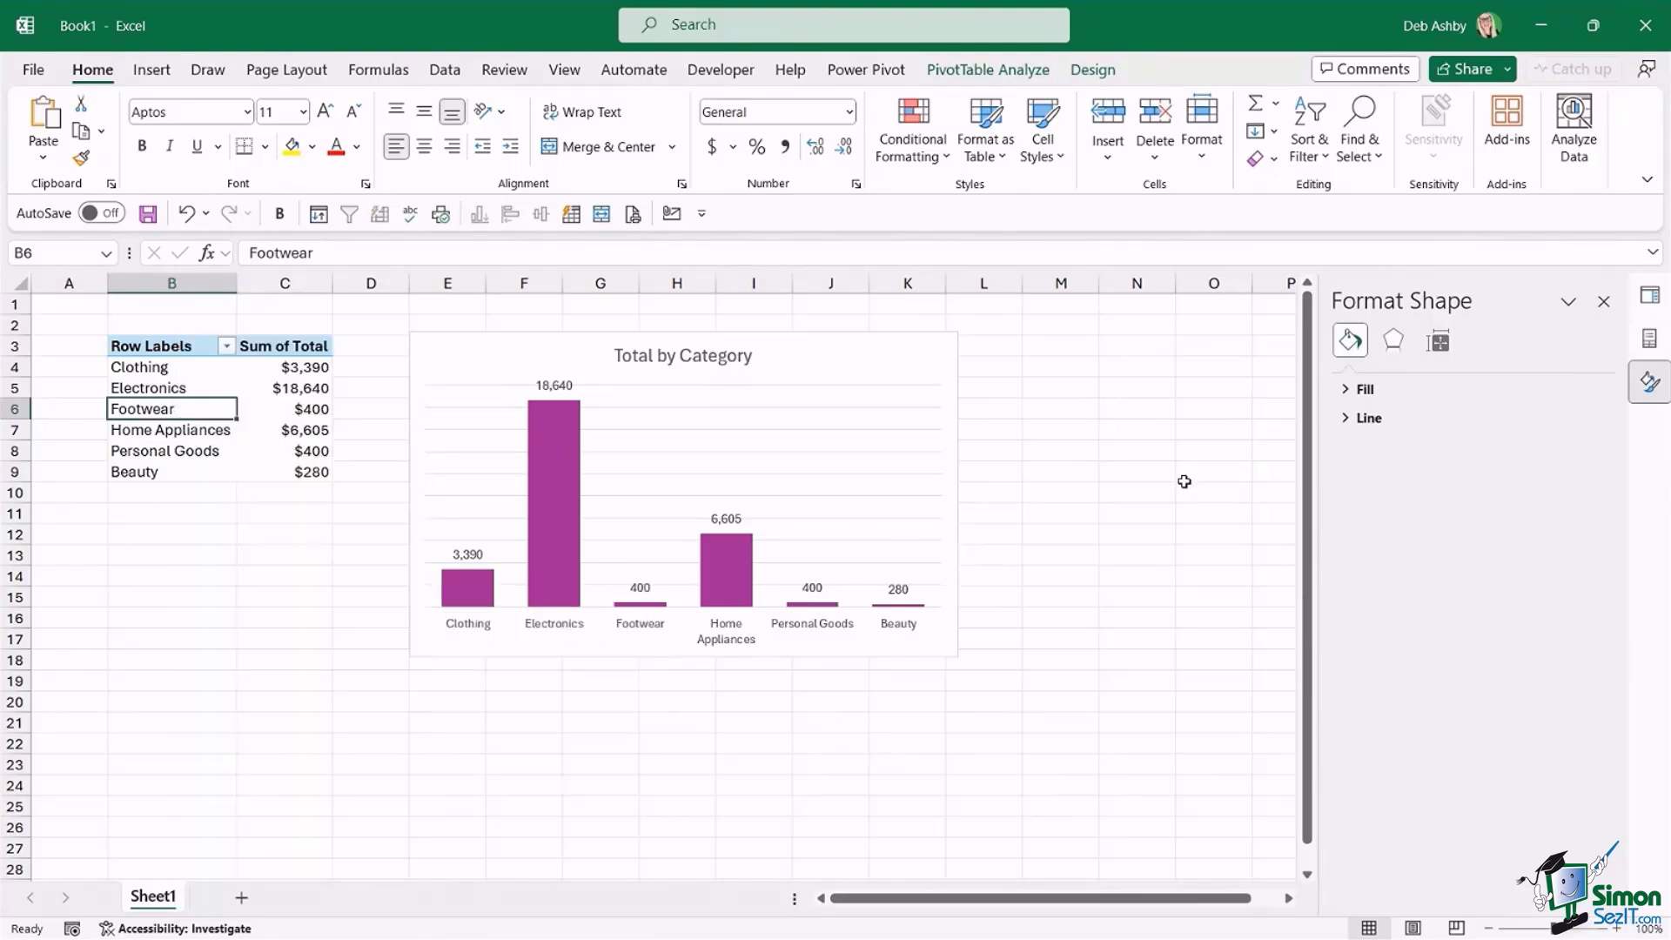
pyautogui.click(1112, 451)
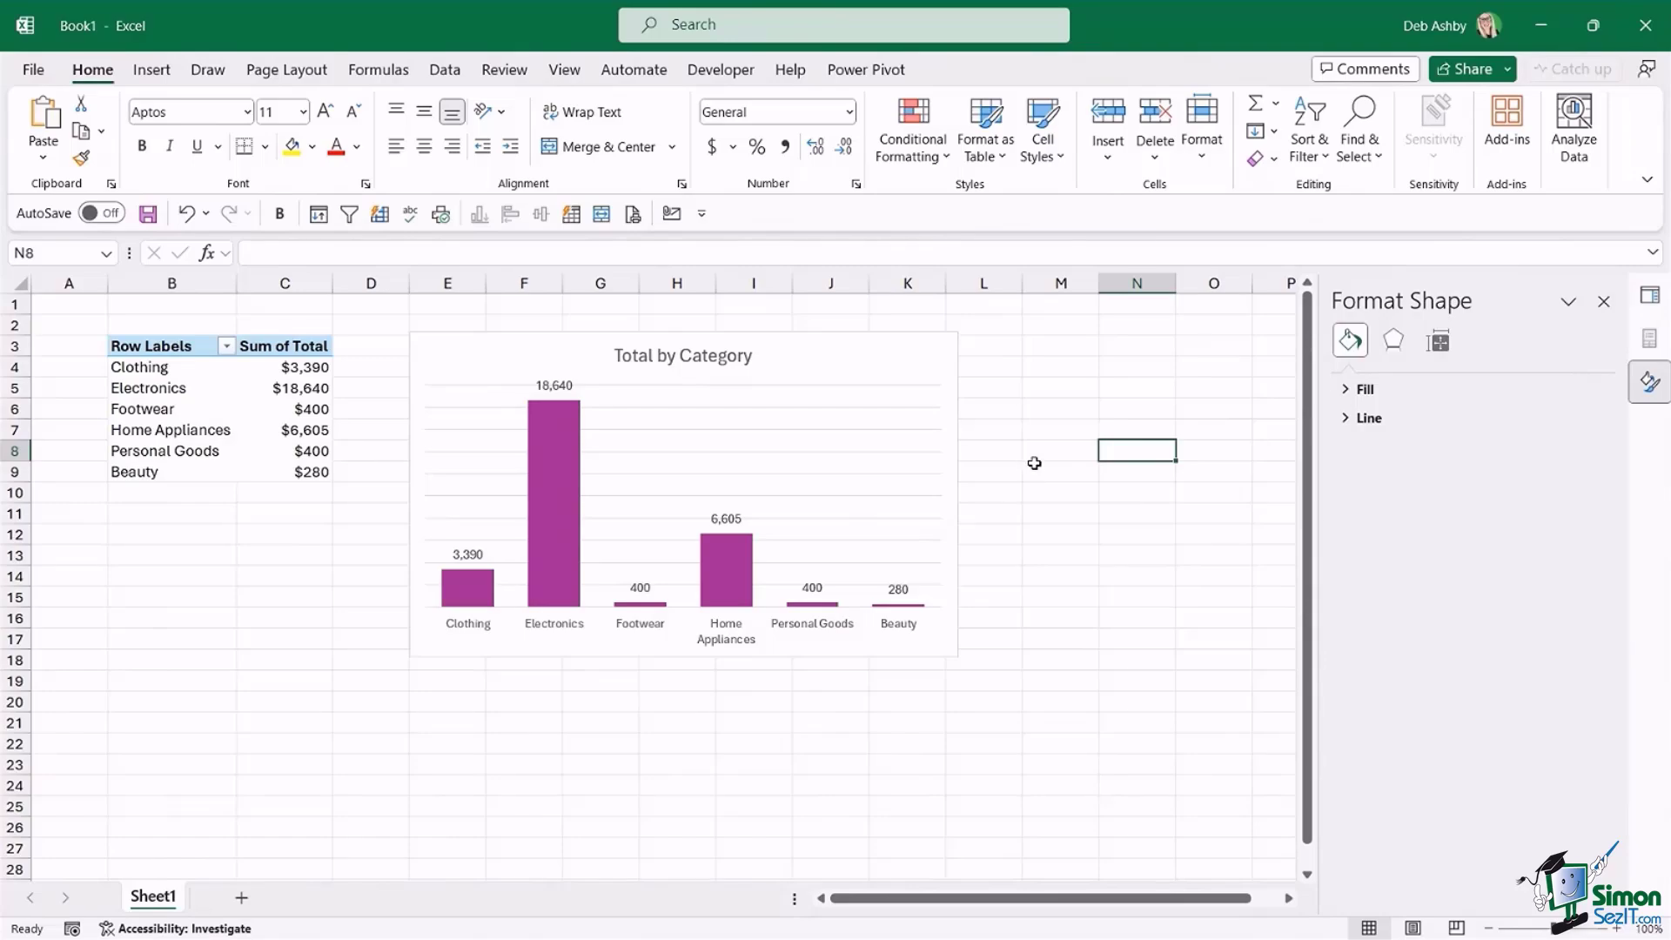